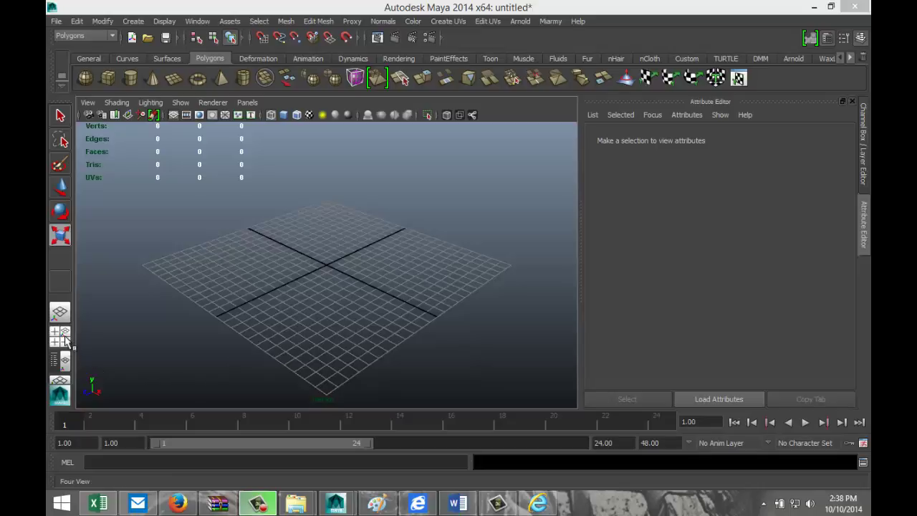
Import speakers1.jpg from the Desktop as an image plane in the front view
click(60, 341)
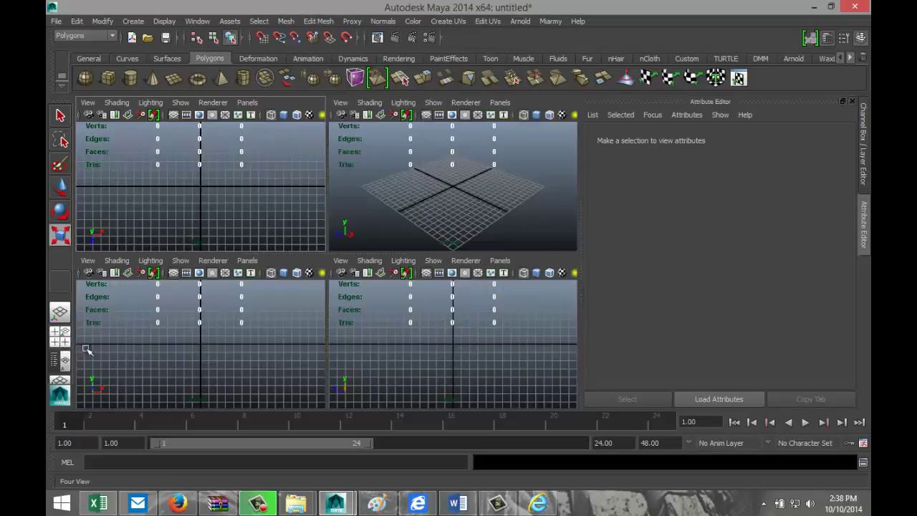
click(88, 263)
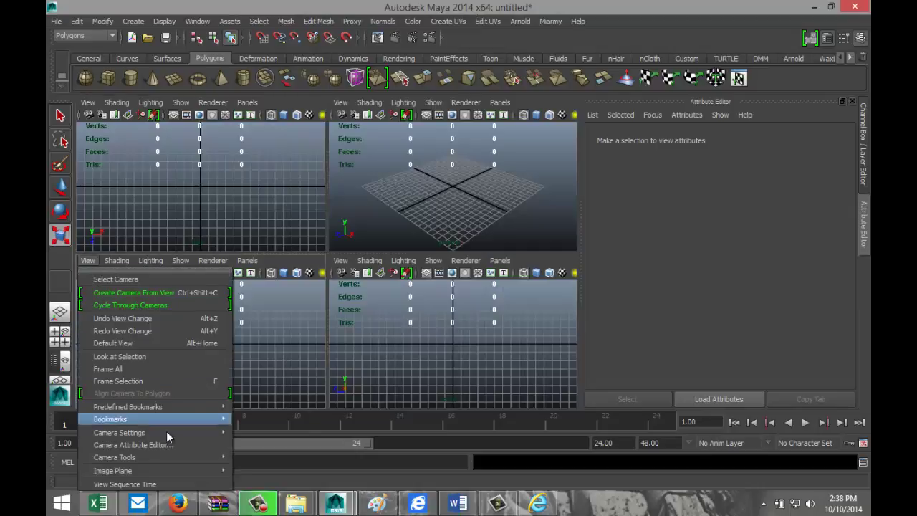
mouse_move(198, 470)
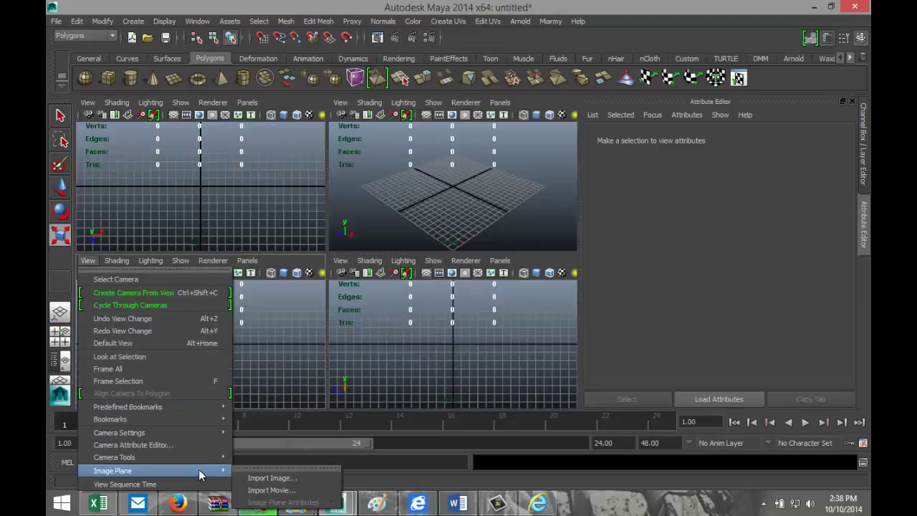
click(277, 478)
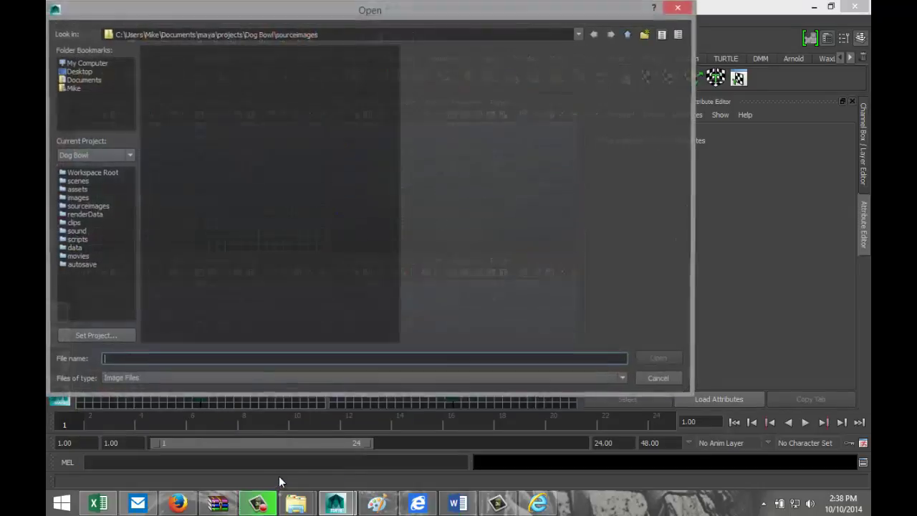
click(82, 72)
click(186, 116)
click(184, 125)
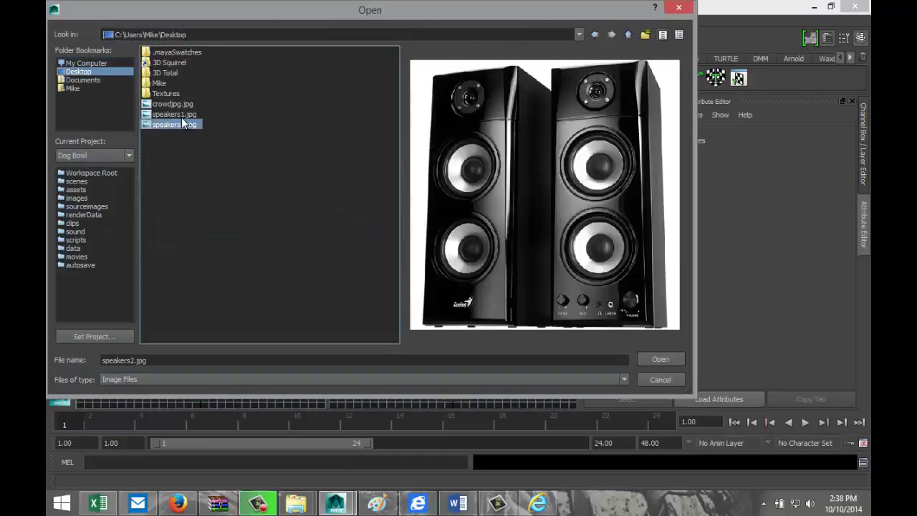
key(Up)
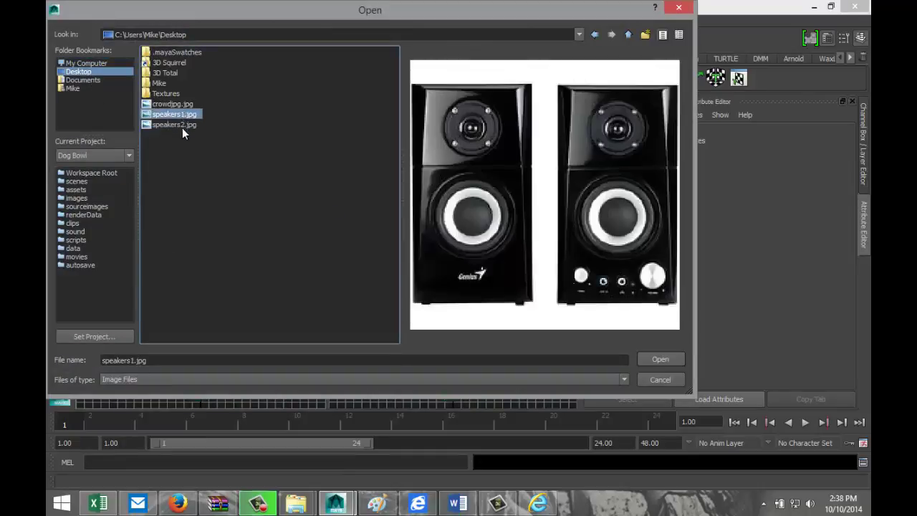
click(658, 359)
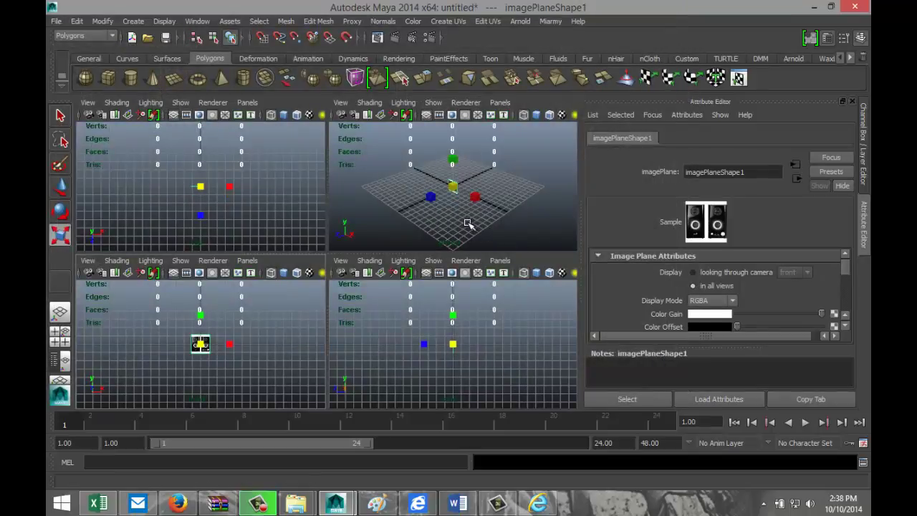
Move the image plane back behind the grid's centre and enlarge it uniformly to a scale of about 9.3
key(space)
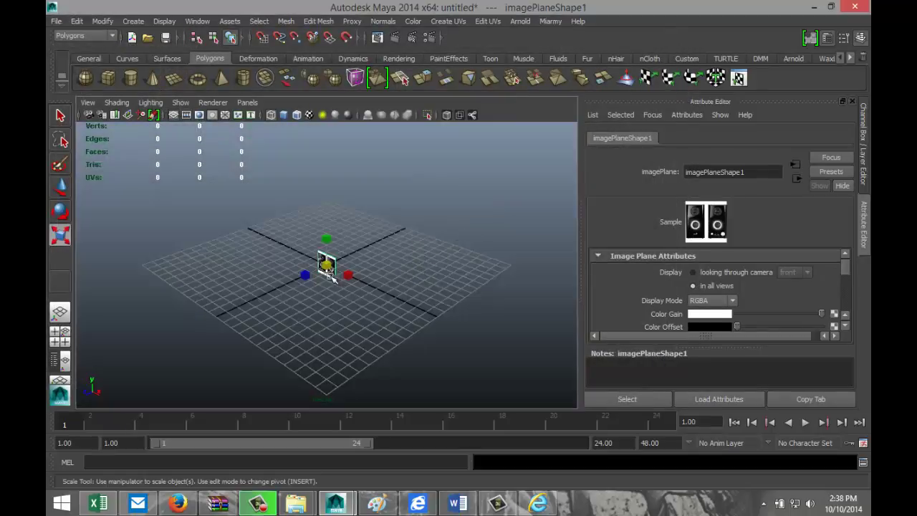
drag(326, 265, 409, 287)
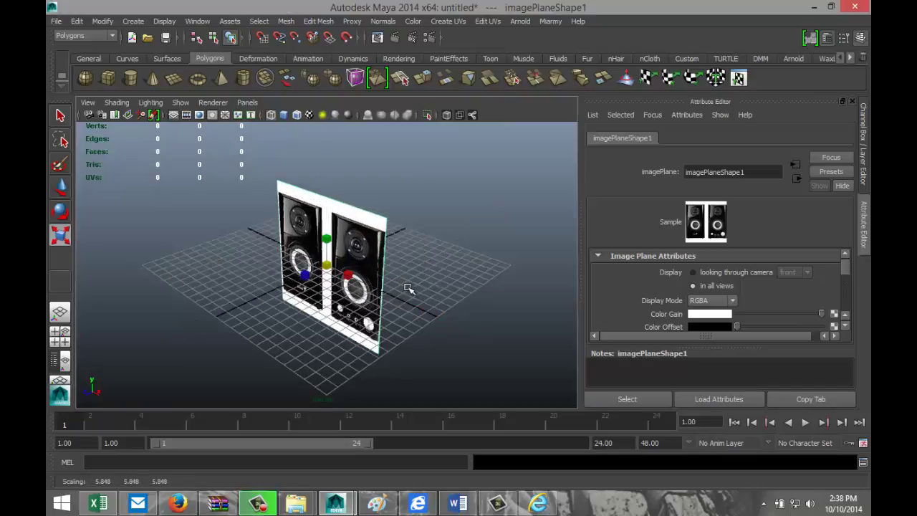
key(w)
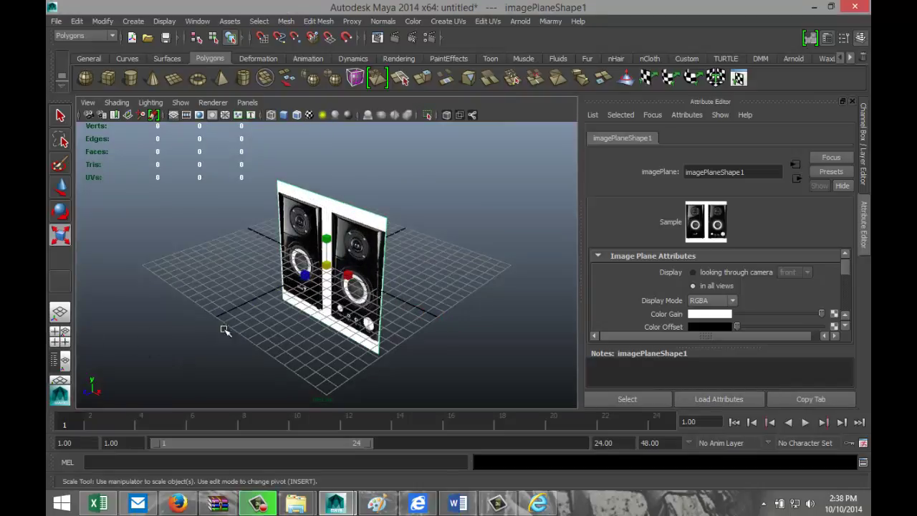
drag(309, 274, 399, 289)
key(r)
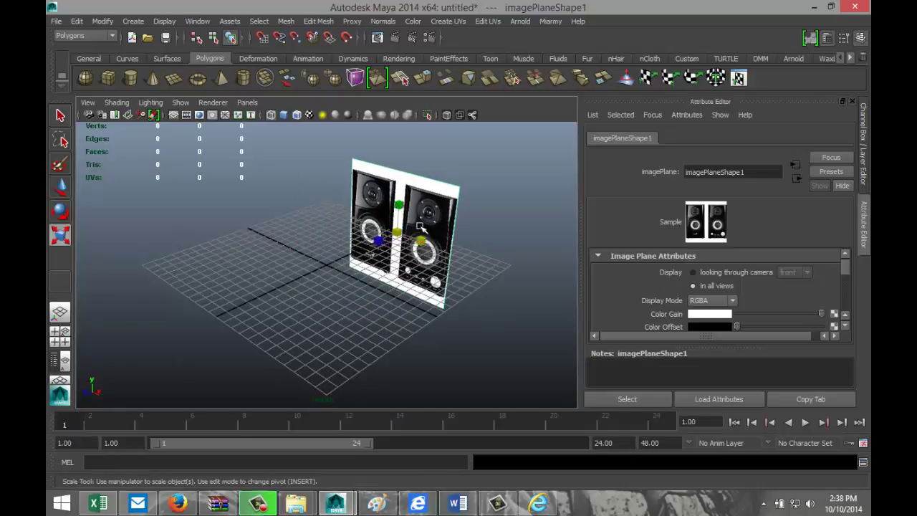
drag(398, 233, 450, 247)
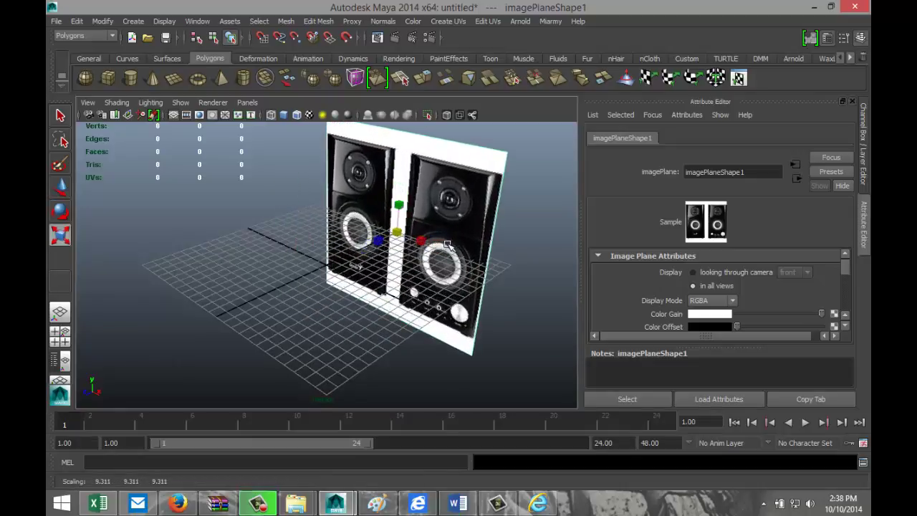
Create a polygon cube in front of the speaker image plane in the perspective view
click(60, 341)
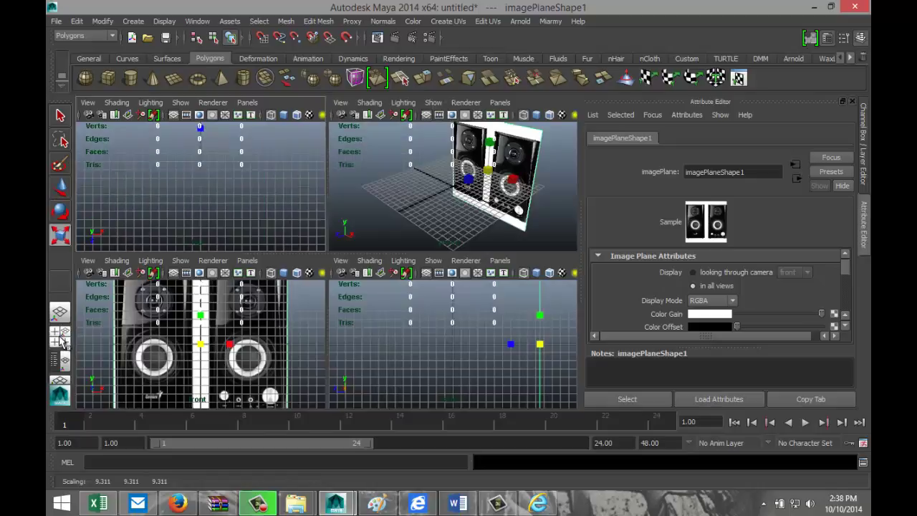
key(space)
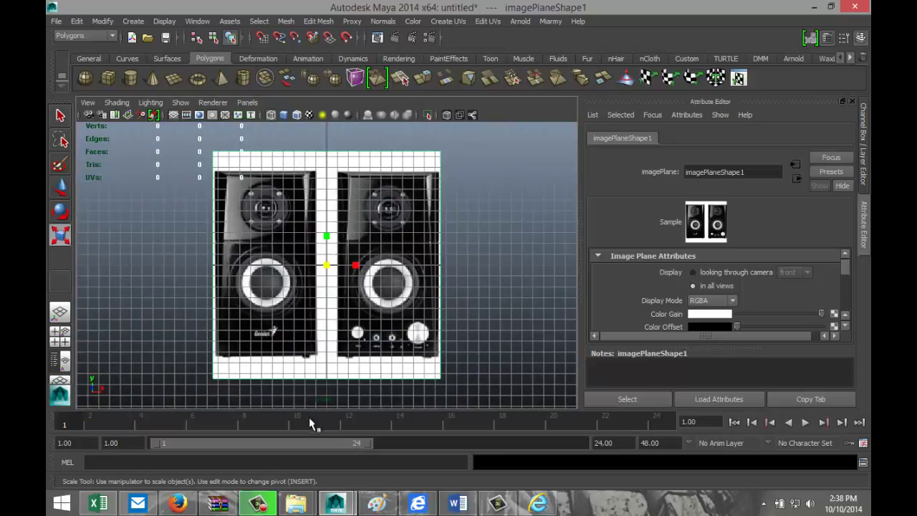
click(61, 342)
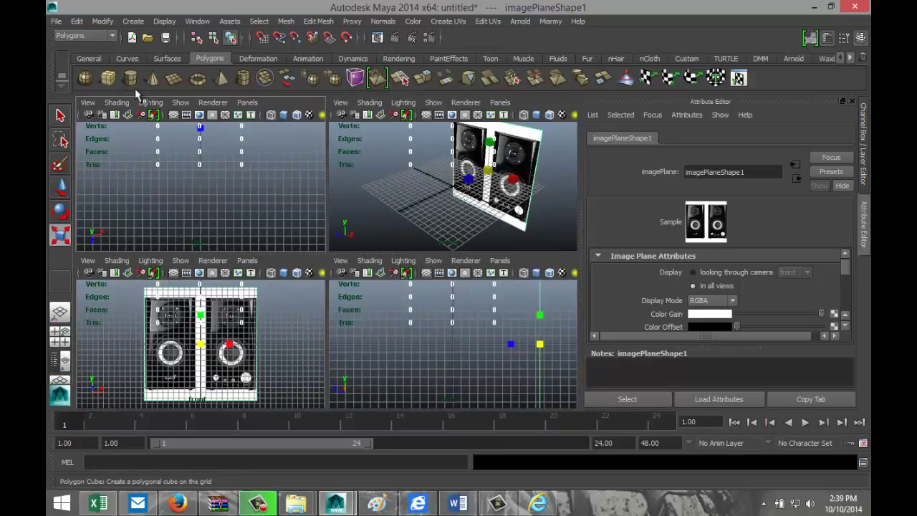
click(110, 79)
drag(418, 215, 469, 188)
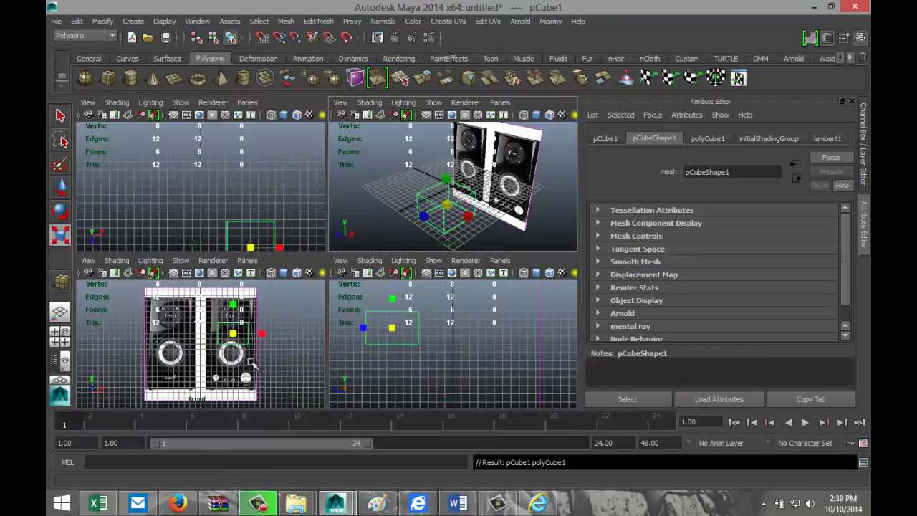
Turn on shaded display with X-ray in the front view so the reference shows through the cube
key(space)
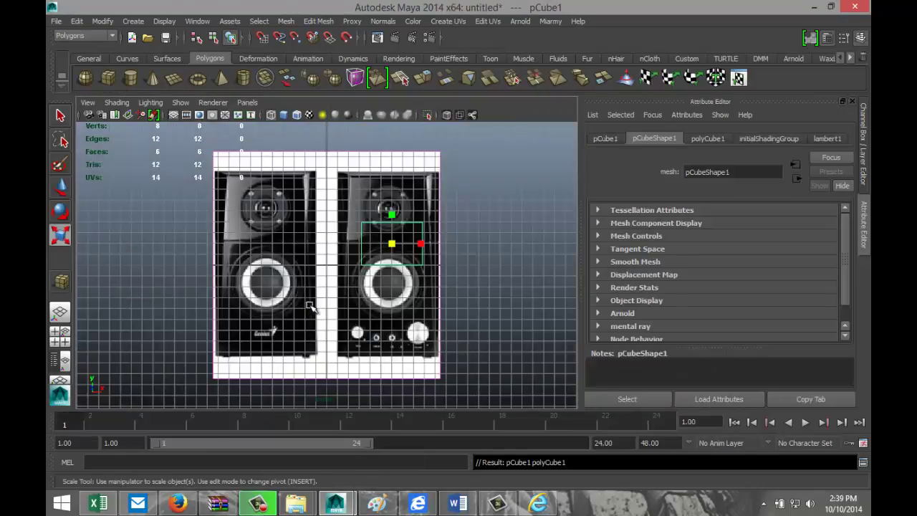
key(5)
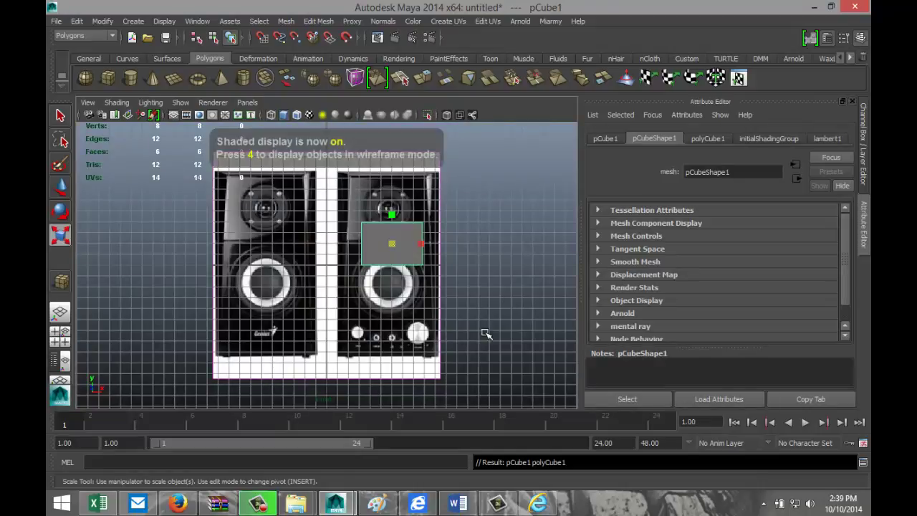
click(446, 116)
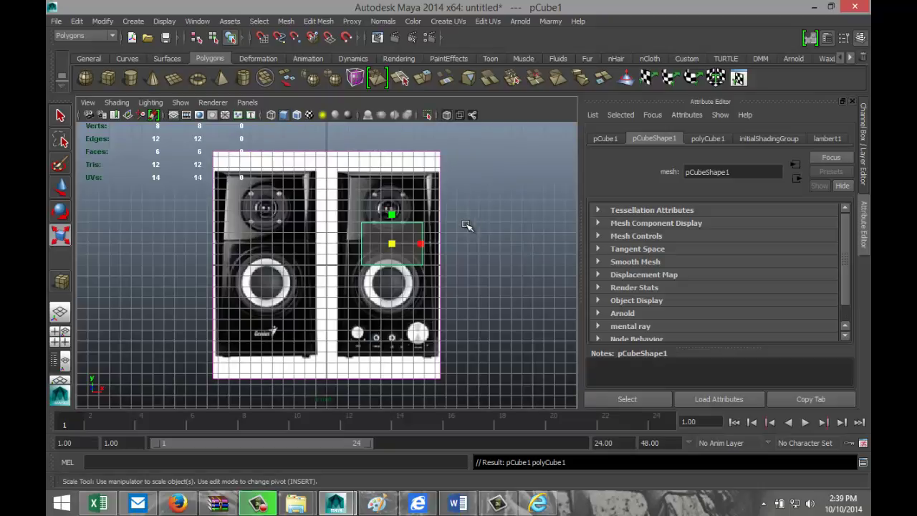
Fit the cube over the left speaker in the front view, at about X -5.68, with scale about 1.63 in X and 4.25 in Y
key(w)
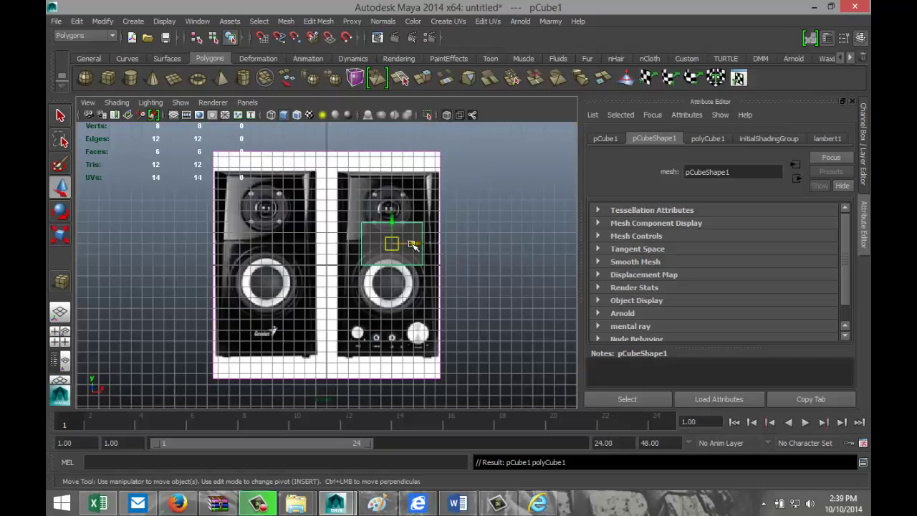
drag(411, 245, 286, 255)
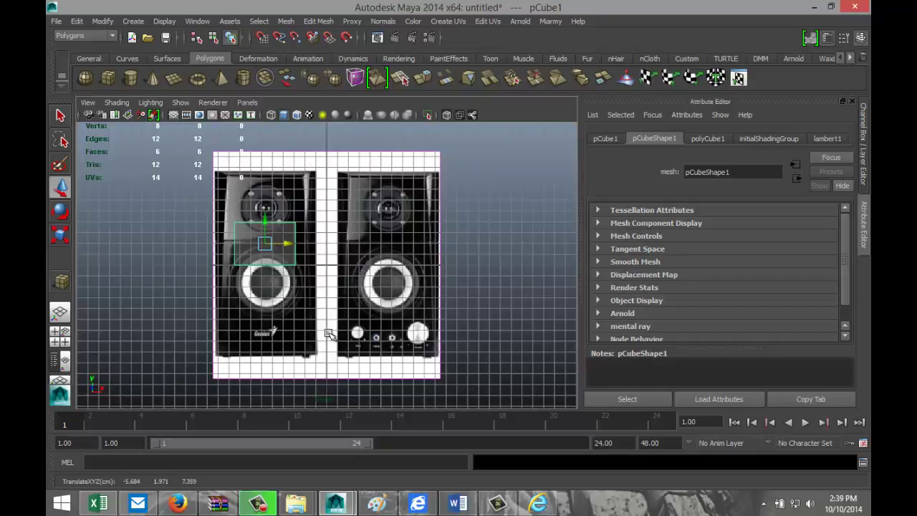
key(r)
drag(268, 215, 262, 142)
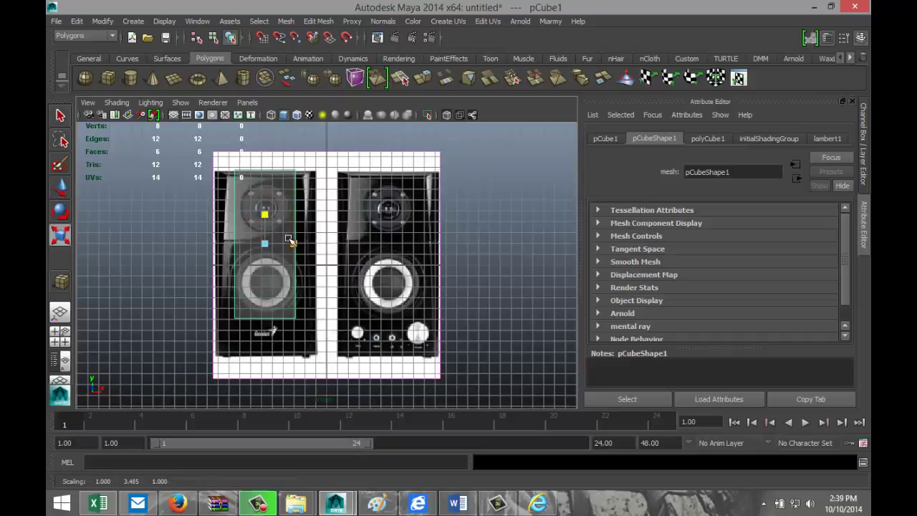
drag(294, 244, 312, 246)
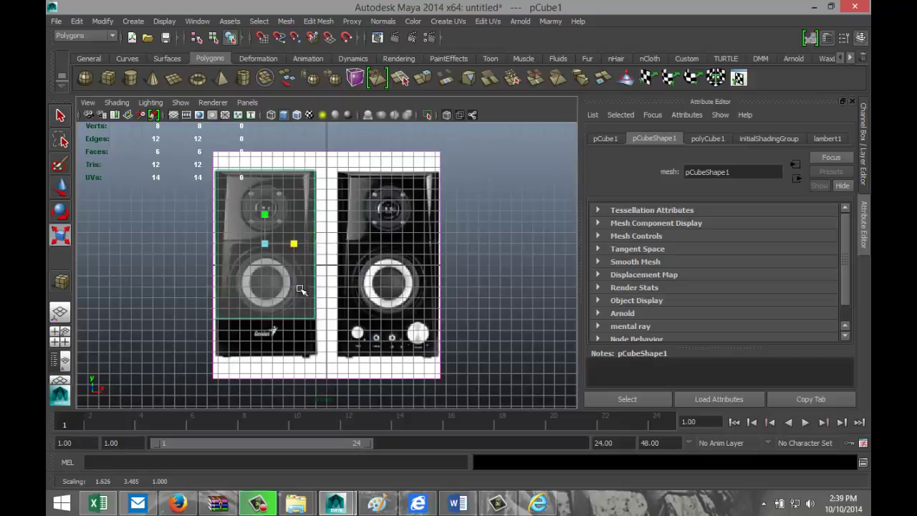
key(w)
mouse_move(267, 223)
mouse_down()
mouse_move(271, 242)
mouse_move(266, 227)
mouse_up()
key(r)
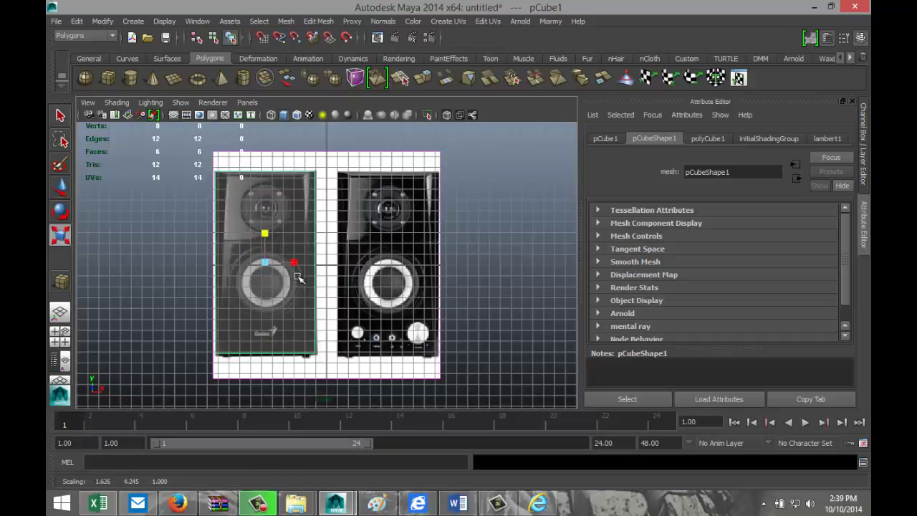
Move the cube's pivot to its top edge and stretch its height to a Y scale of about 4.32
key(Insert)
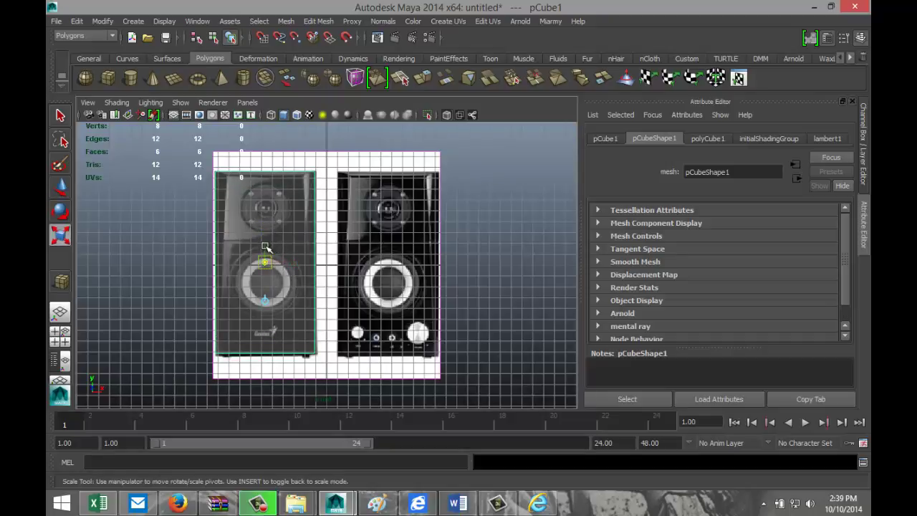
drag(265, 248, 266, 157)
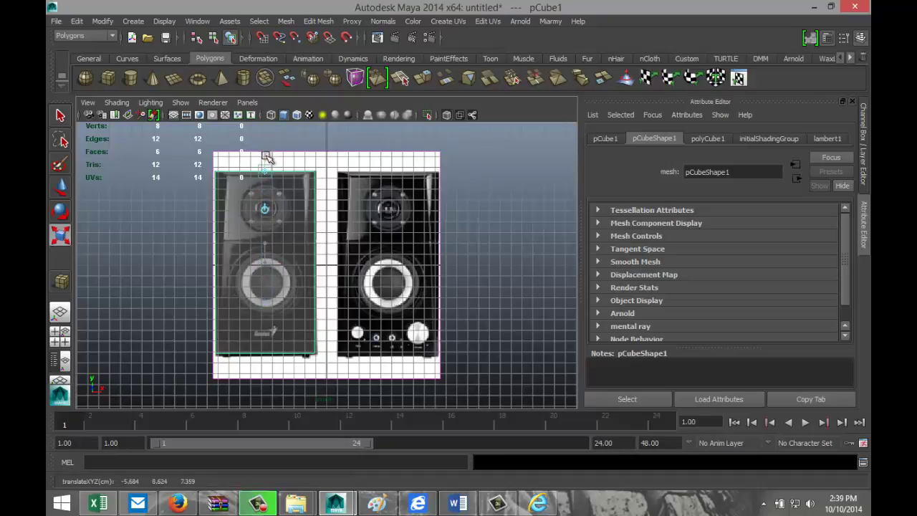
key(Insert)
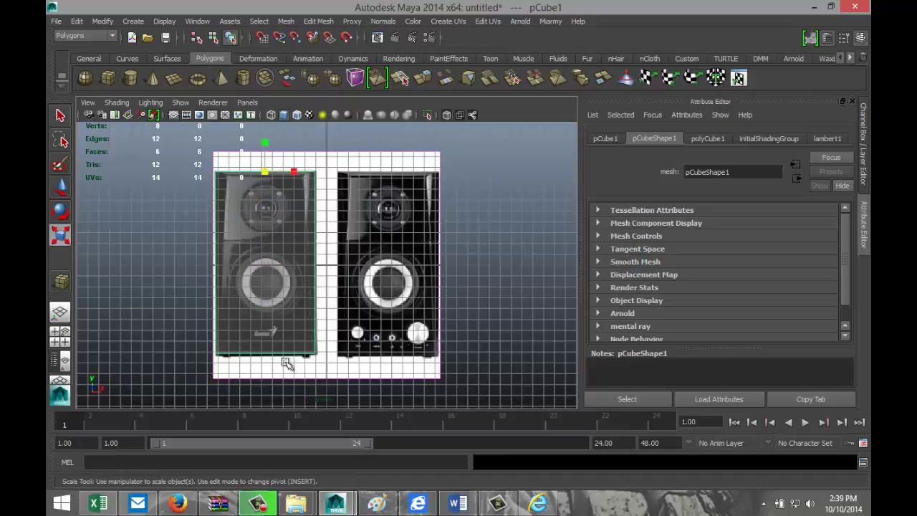
drag(267, 146, 267, 142)
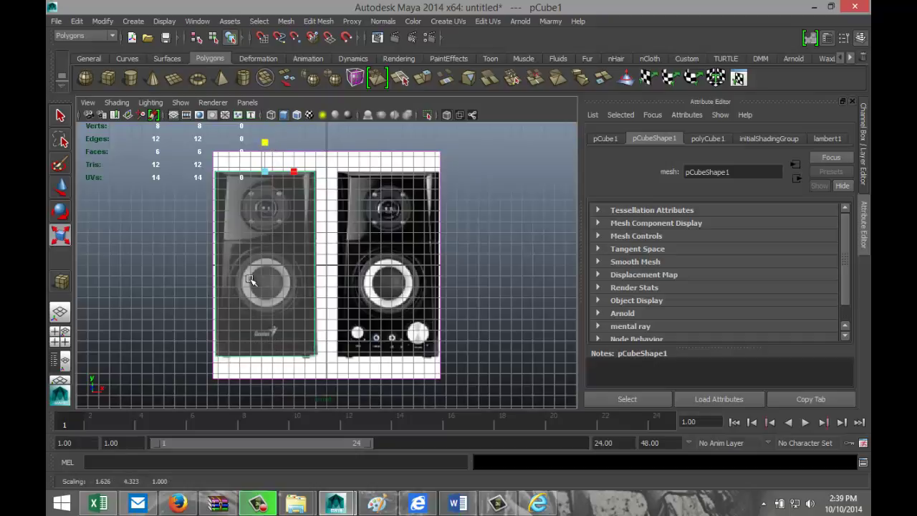
Deepen the speaker box in the perspective view to a Z scale of about 1.38
click(62, 341)
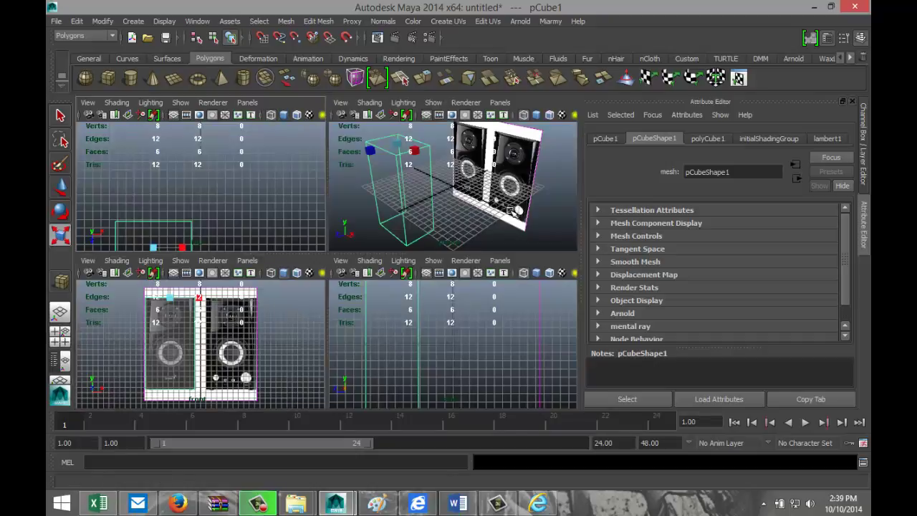
key(space)
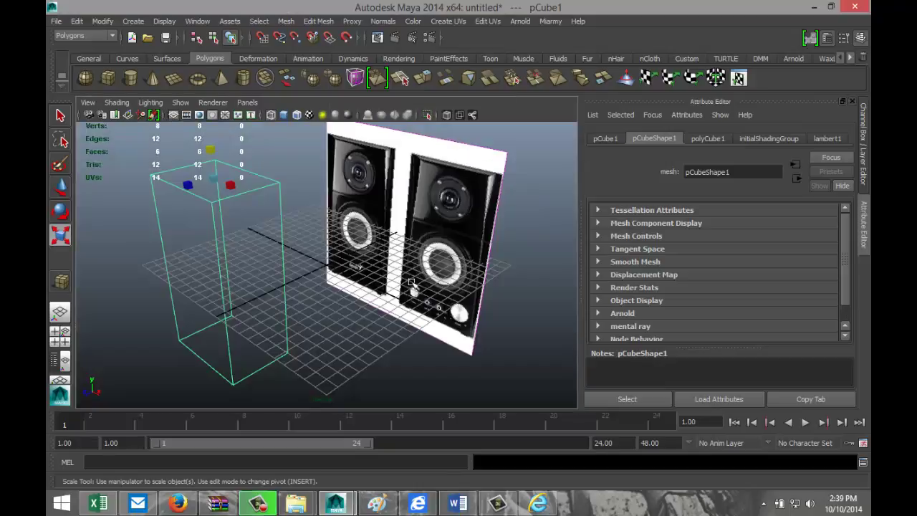
alt+drag(411, 282, 343, 264)
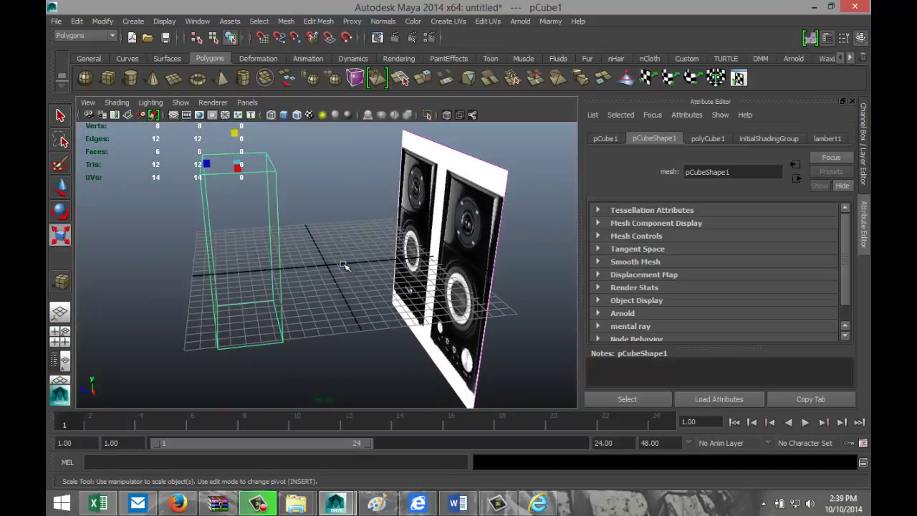
drag(204, 164, 196, 166)
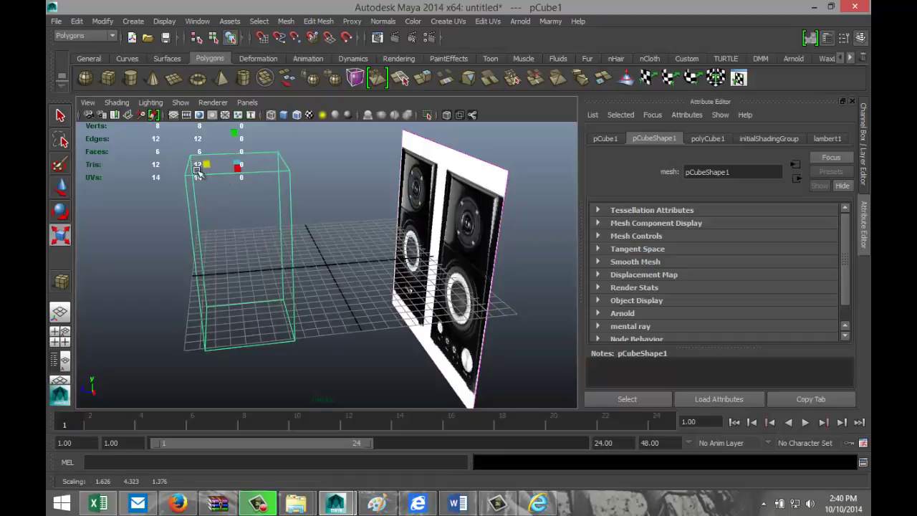
alt+drag(299, 333, 379, 344)
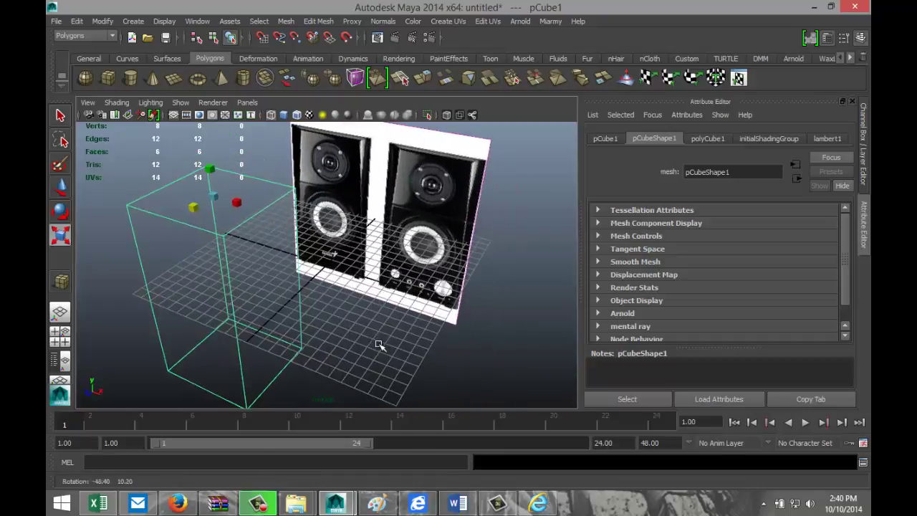
Turn on shaded display in the perspective view and examine the box beside the speaker reference up close
key(5)
scroll(385, 326, down, 3)
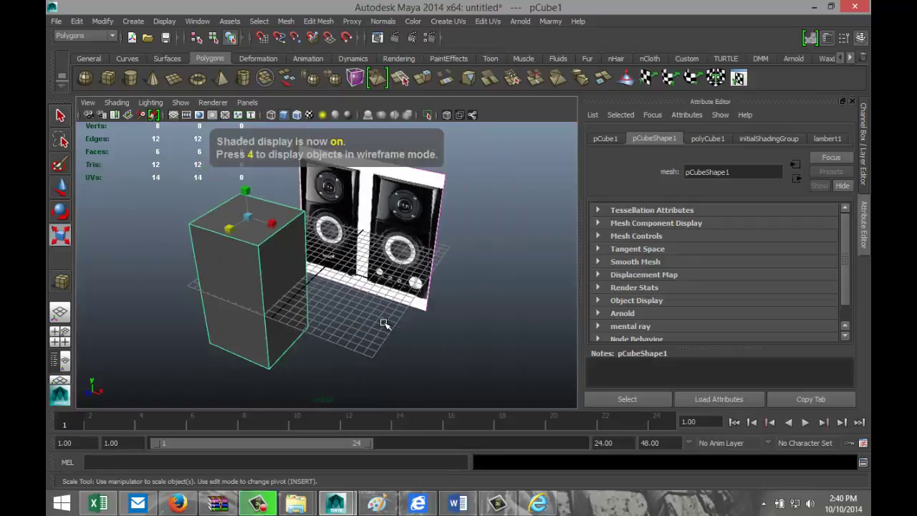
alt+drag(400, 313, 454, 283)
scroll(454, 299, up, 4)
scroll(454, 300, up, 4)
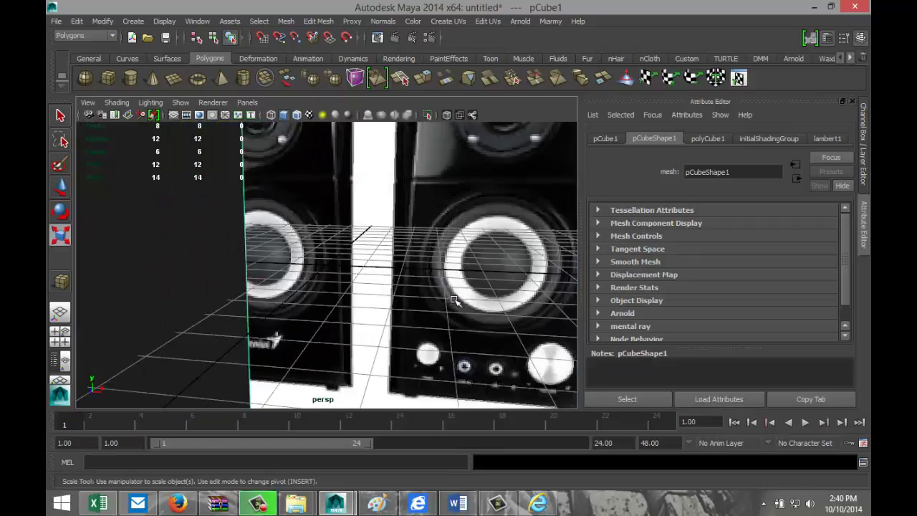
Duplicate the speaker box in the perspective view and move the copy forward to about Z 16.88
scroll(453, 299, down, 2)
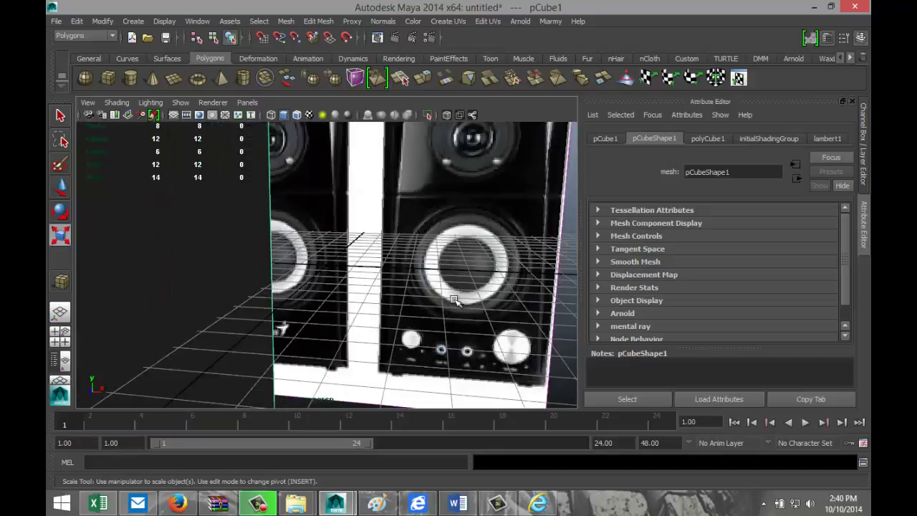
scroll(453, 300, down, 2)
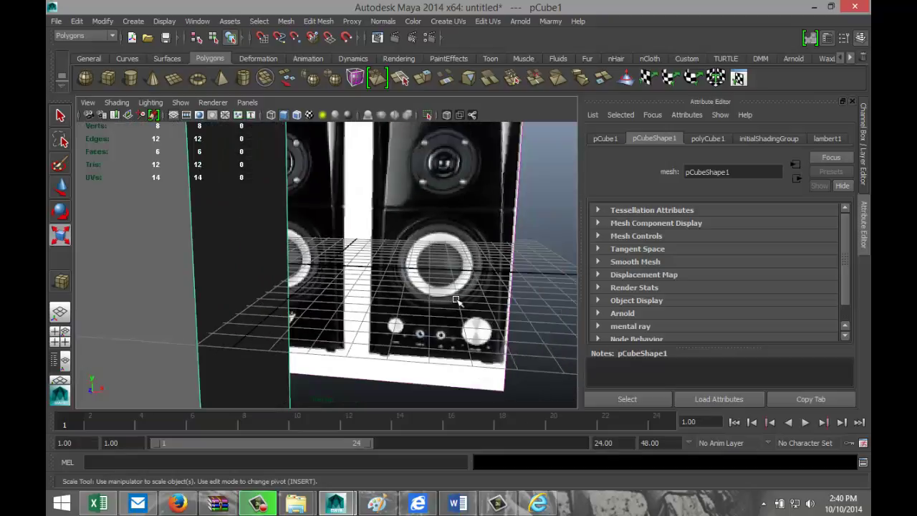
alt+drag(498, 289, 441, 250)
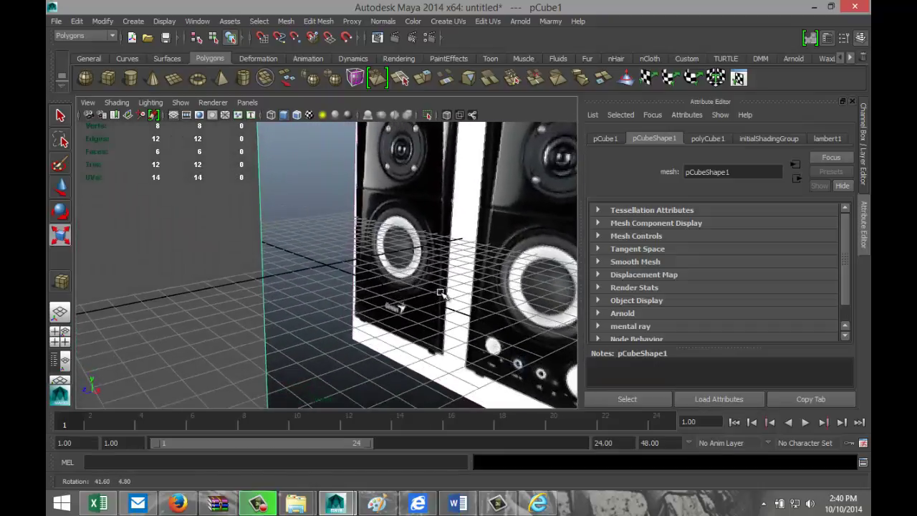
key(a)
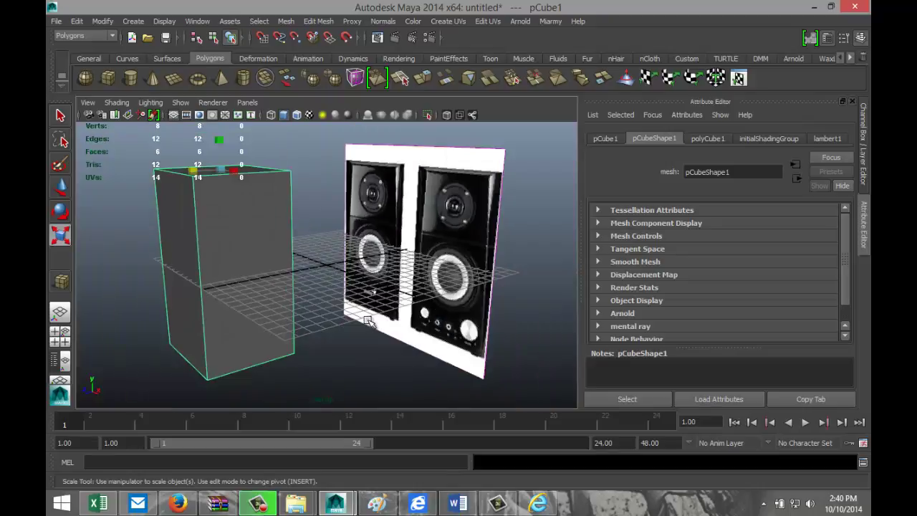
scroll(358, 317, down, 6)
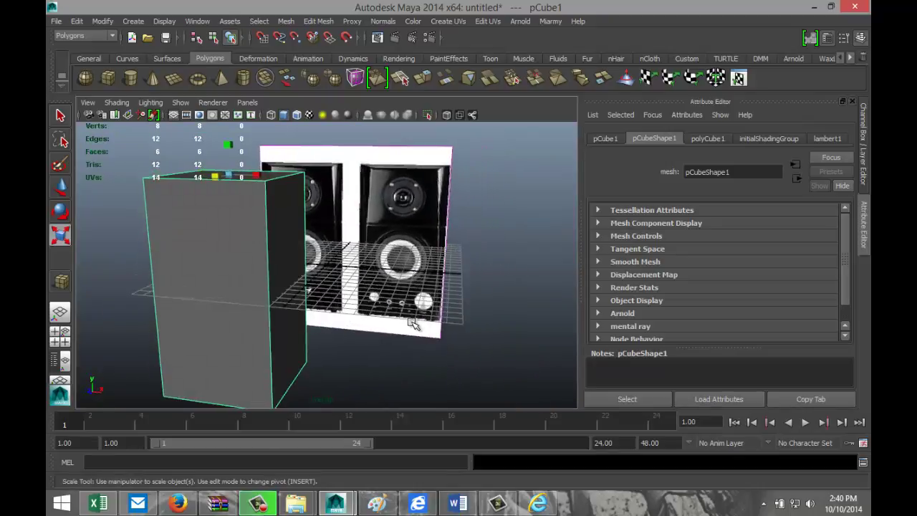
scroll(415, 325, down, 3)
alt+drag(416, 330, 350, 324)
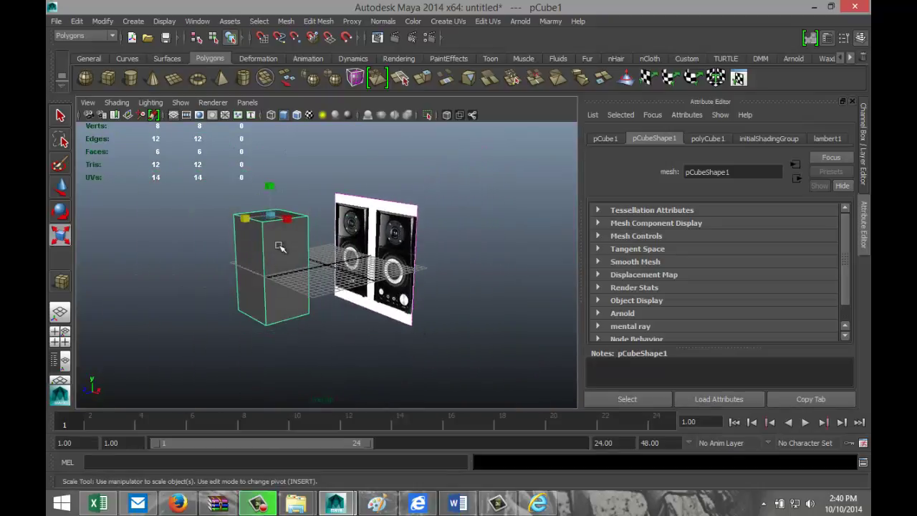
key(ctrl+d)
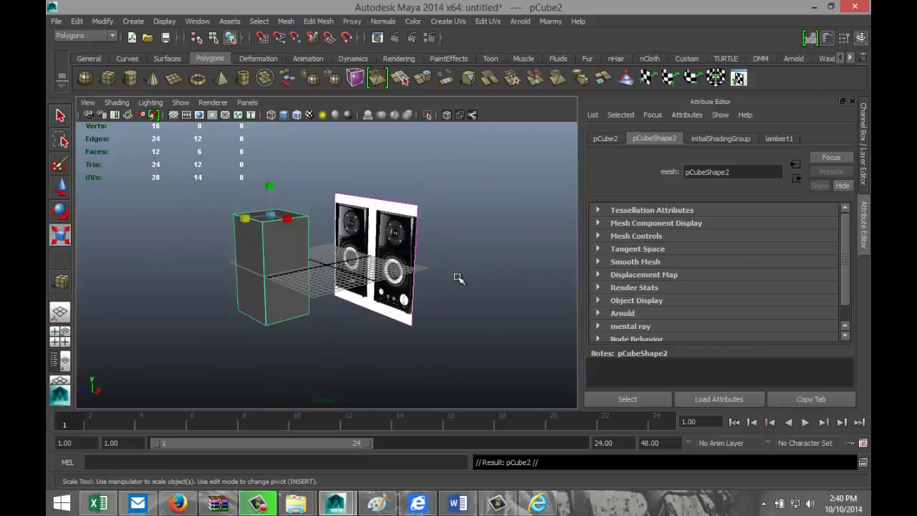
key(w)
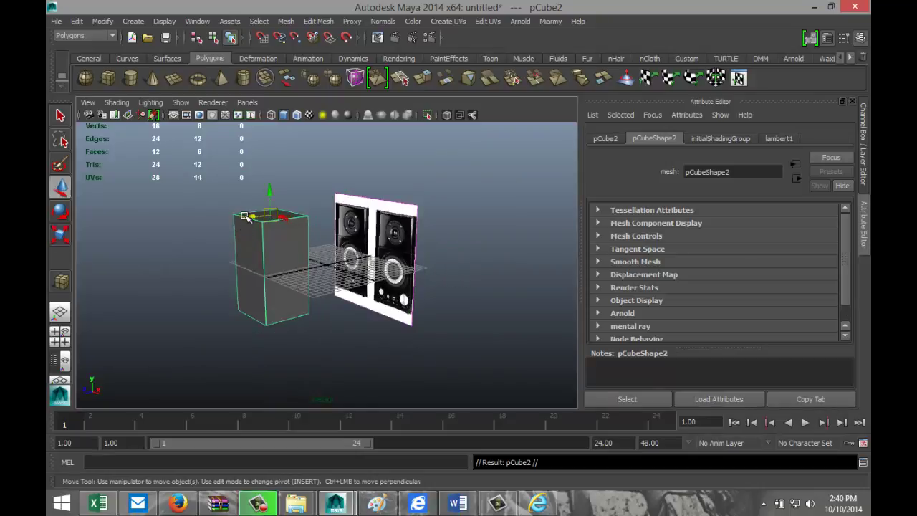
drag(248, 217, 190, 239)
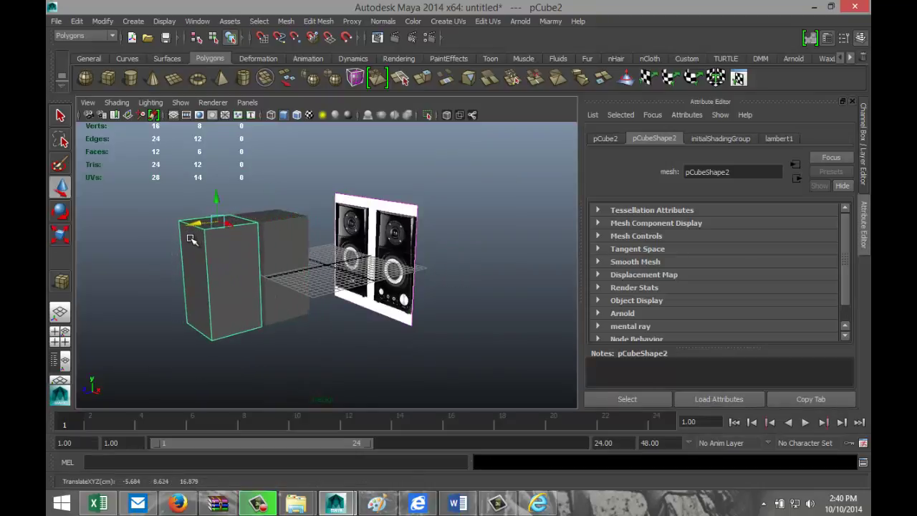
In the shaded side view, slide the copy up against the box's front face and move its pivot to the adjoining edge
click(60, 336)
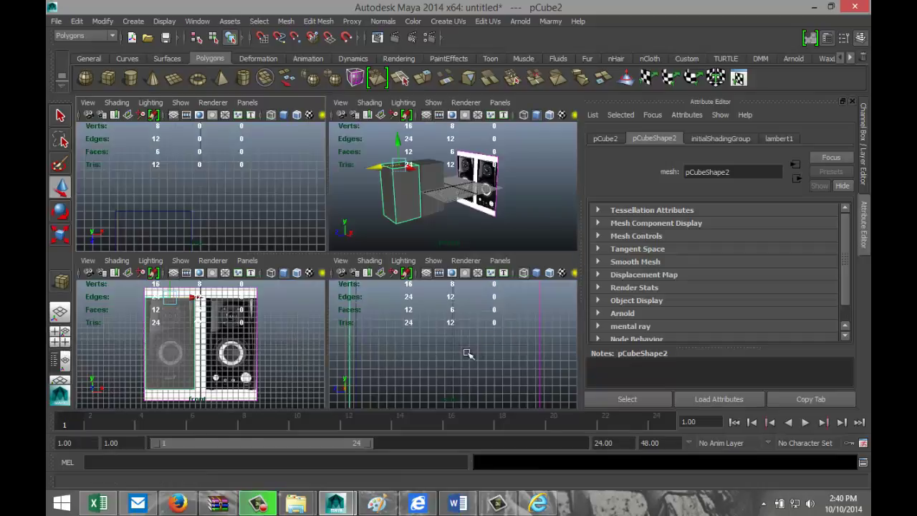
key(space)
key(f)
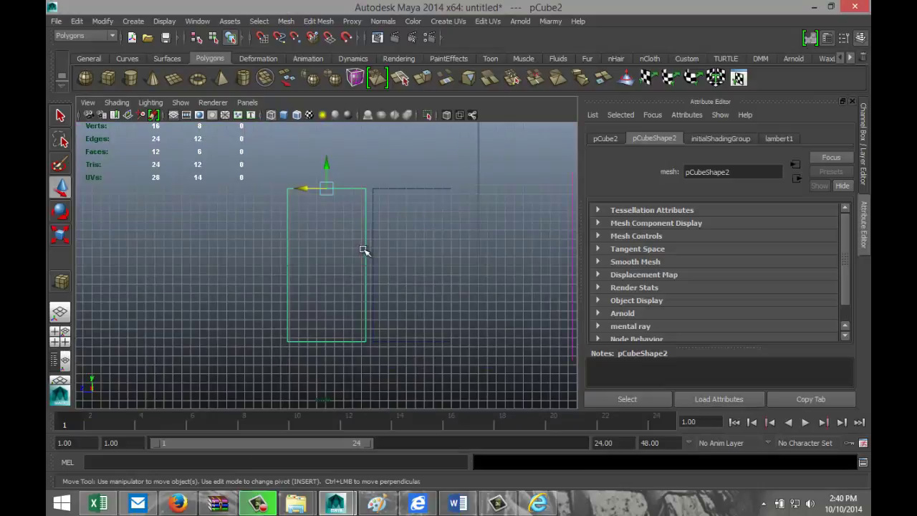
key(5)
drag(302, 189, 352, 189)
key(Insert)
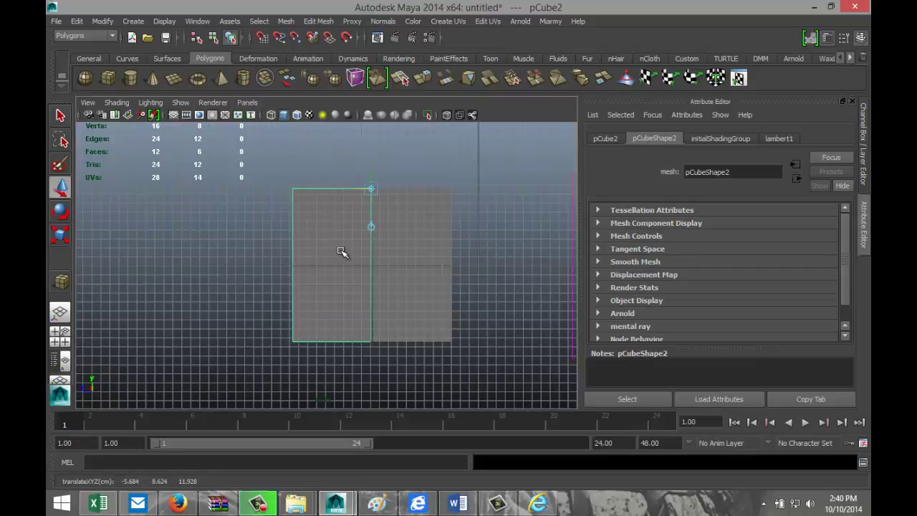
Flatten the copy into a thin front panel with a Z scale of about 0.2 and return to the perspective view
key(r)
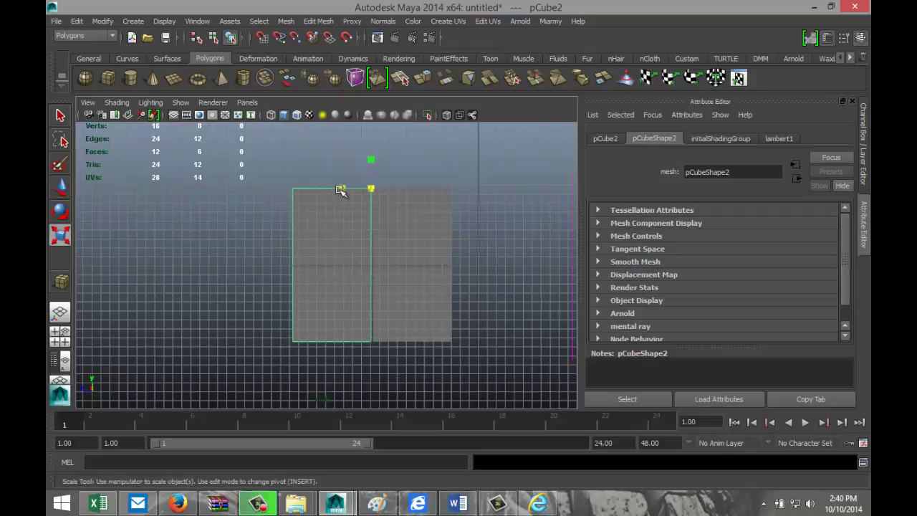
drag(344, 189, 367, 195)
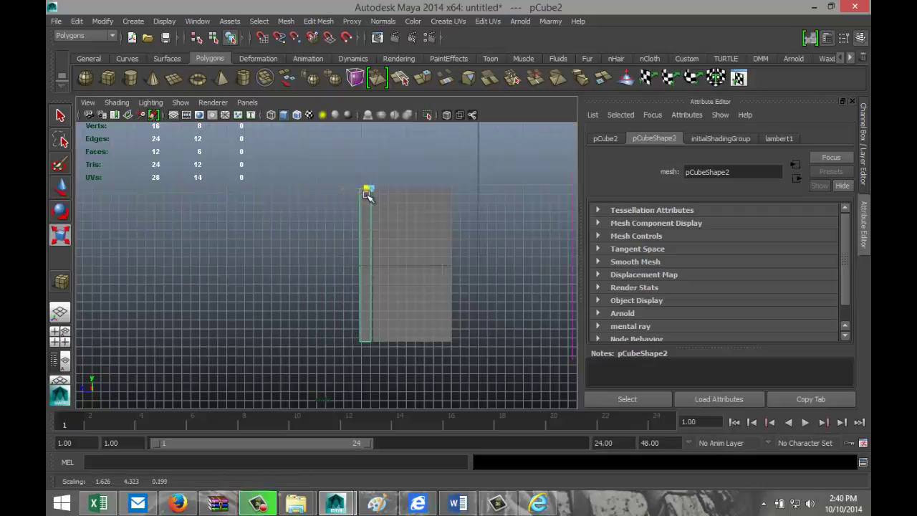
click(60, 335)
key(space)
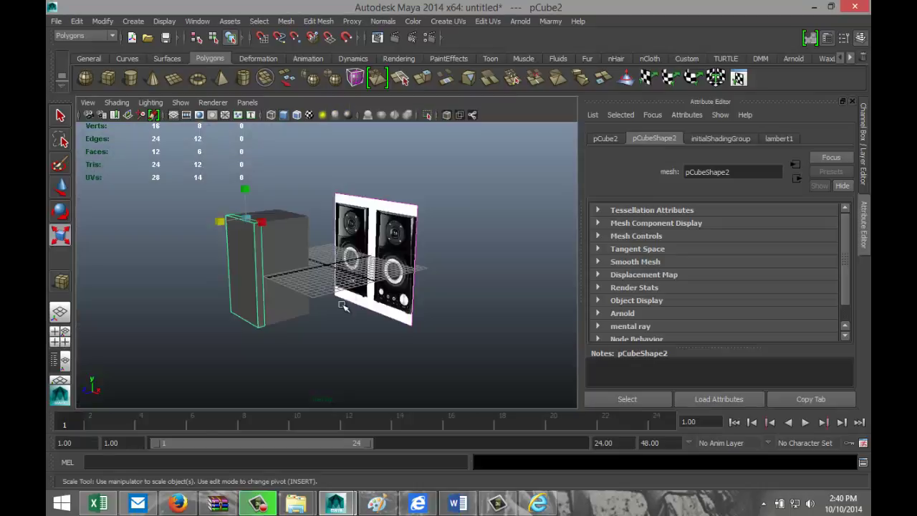
Shorten the front panel toward its top edge to a Y scale of about 1.76
scroll(344, 307, up, 5)
scroll(344, 307, up, 3)
scroll(437, 323, down, 6)
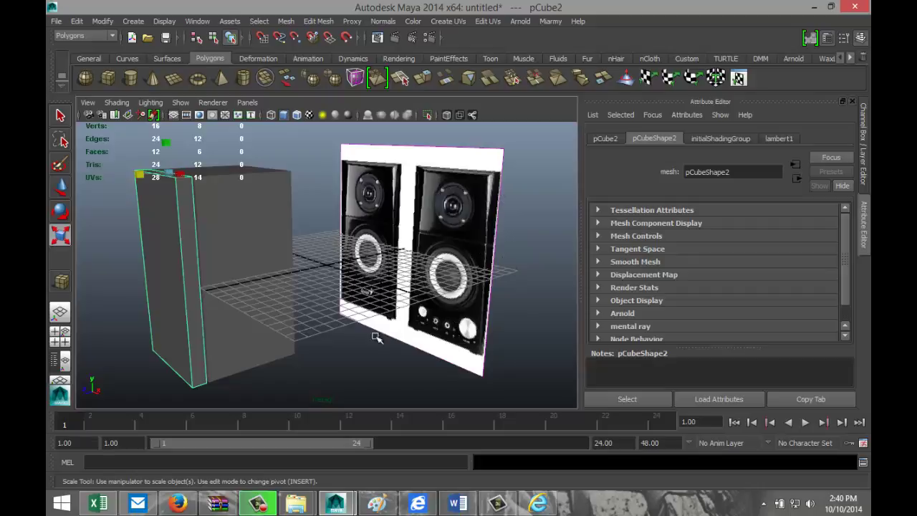
alt+drag(334, 332, 308, 321)
key(r)
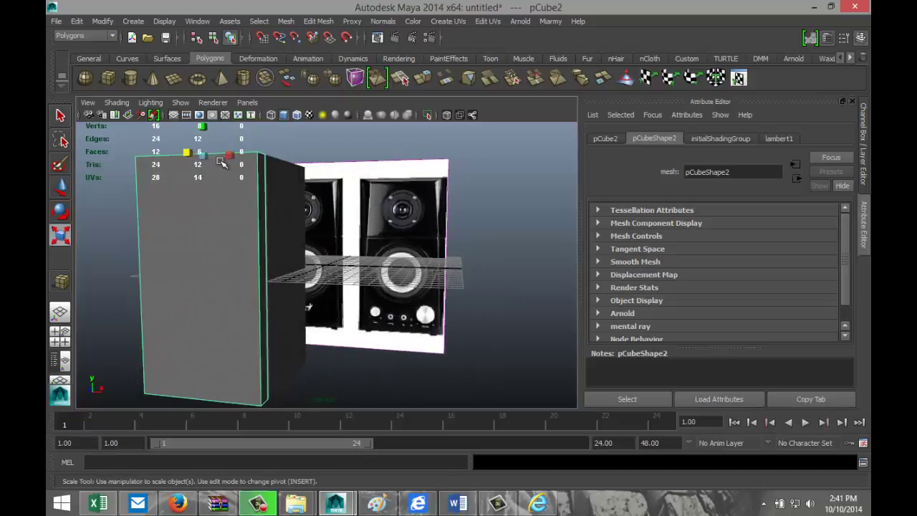
drag(204, 126, 205, 147)
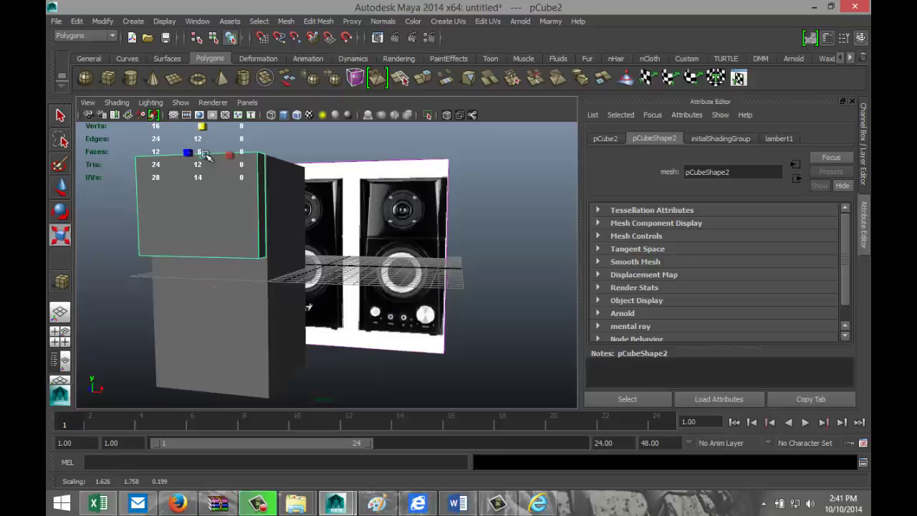
Refine the panel's height in the front view to a Y scale of about 1.62, matching the seam below the tweeter section
click(60, 344)
key(space)
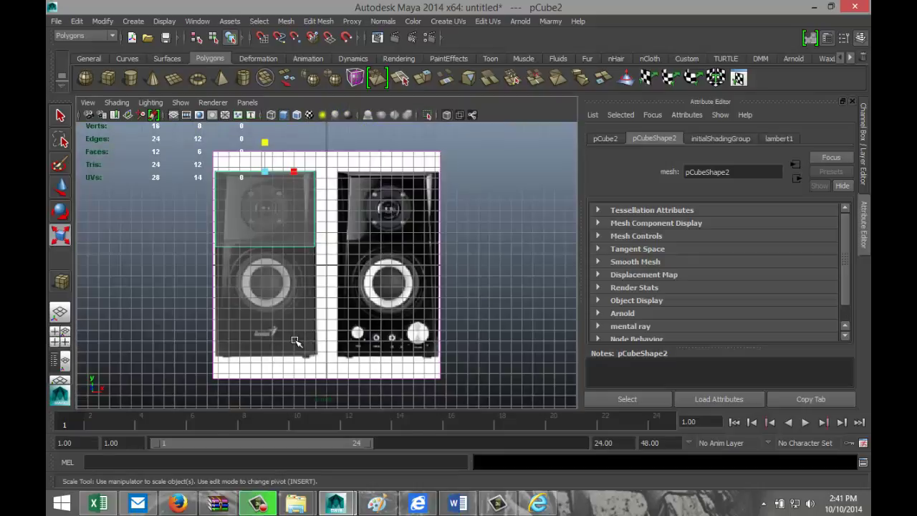
scroll(306, 336, up, 3)
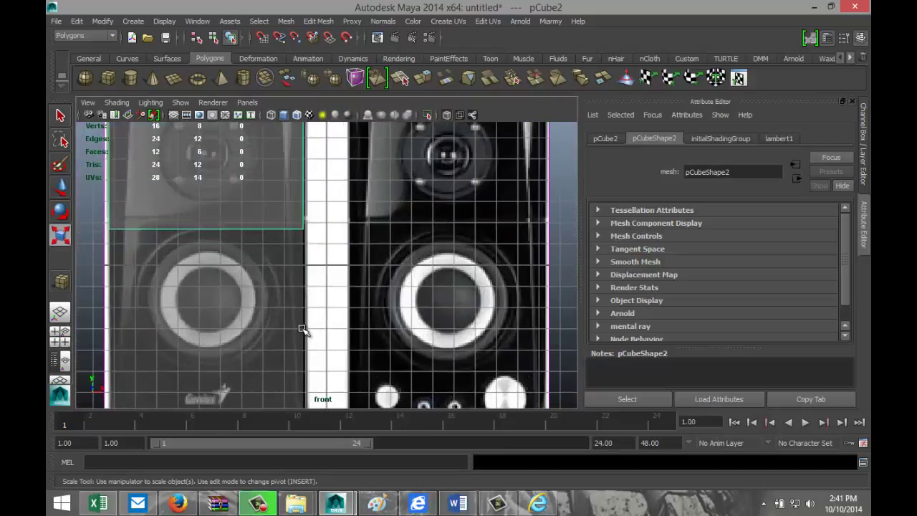
scroll(306, 323, down, 1)
scroll(344, 244, down, 4)
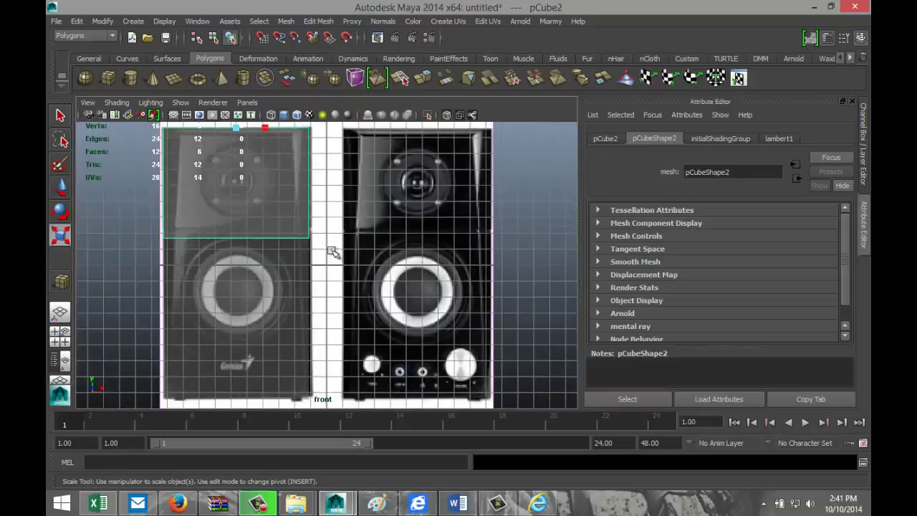
drag(265, 168, 269, 150)
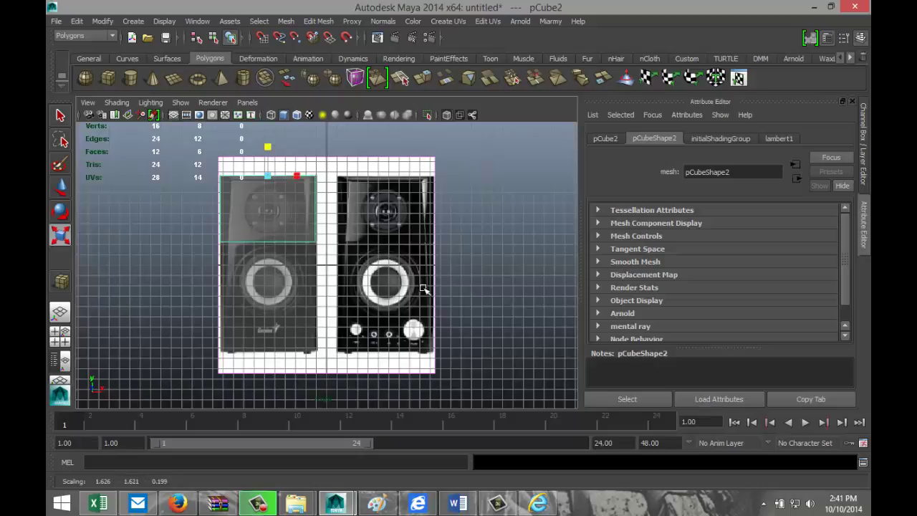
scroll(421, 291, up, 5)
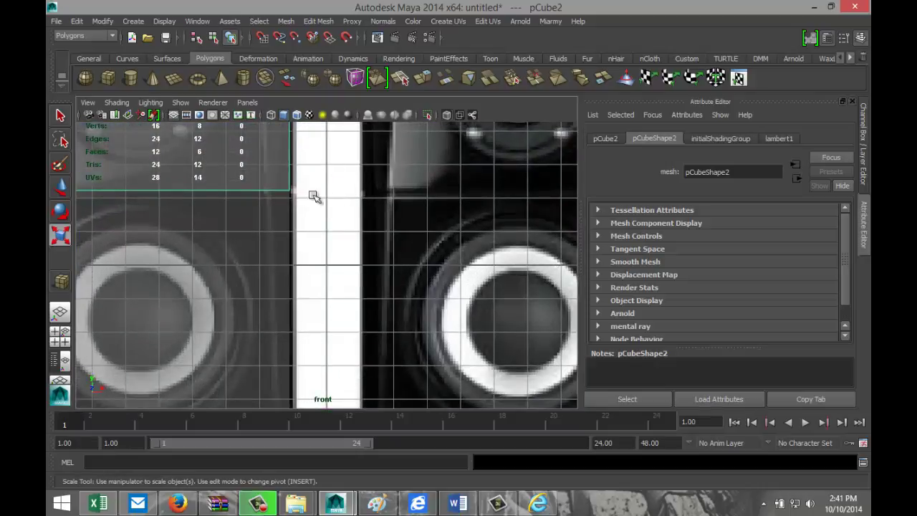
scroll(316, 267, down, 5)
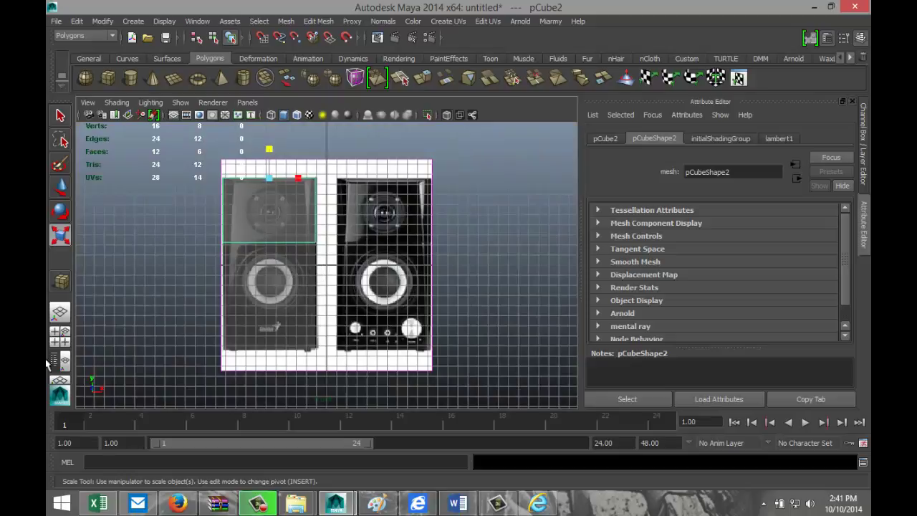
Duplicate the upper front panel in the perspective view and move the copy down to about Y -1.73
click(60, 333)
key(space)
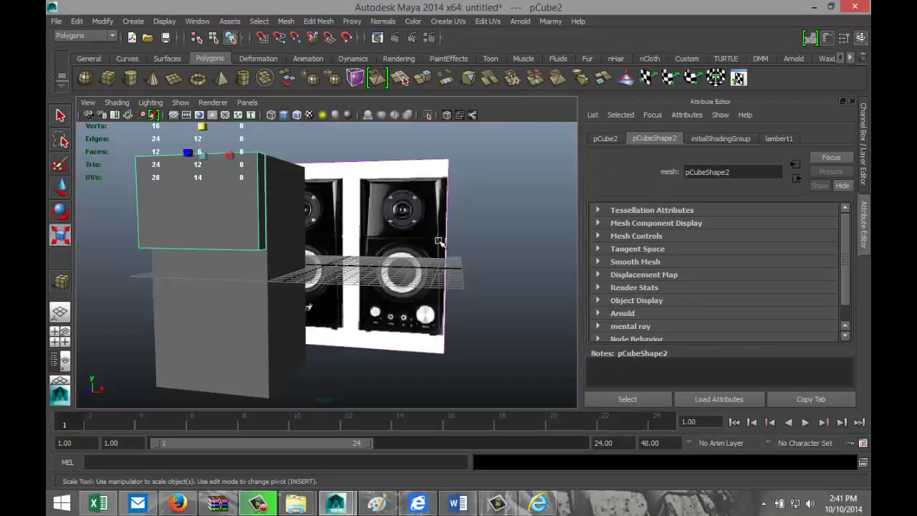
alt+drag(433, 280, 381, 290)
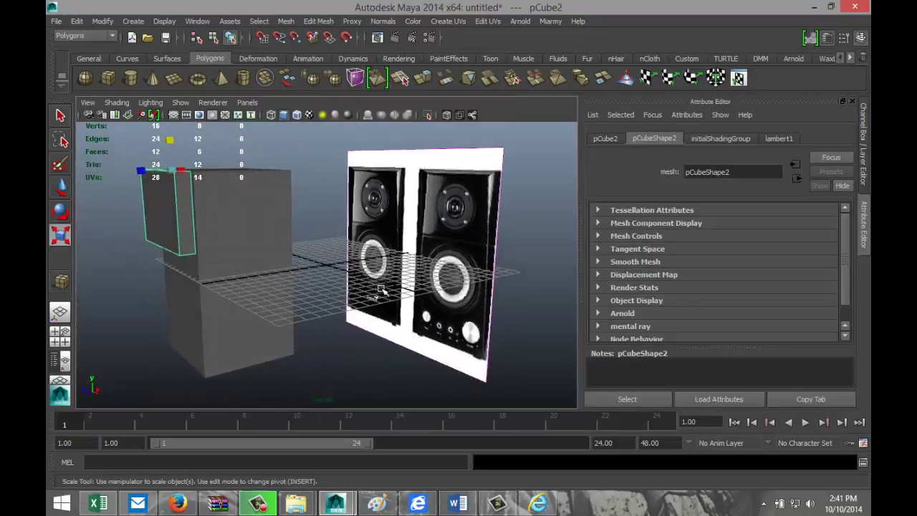
key(ctrl+d)
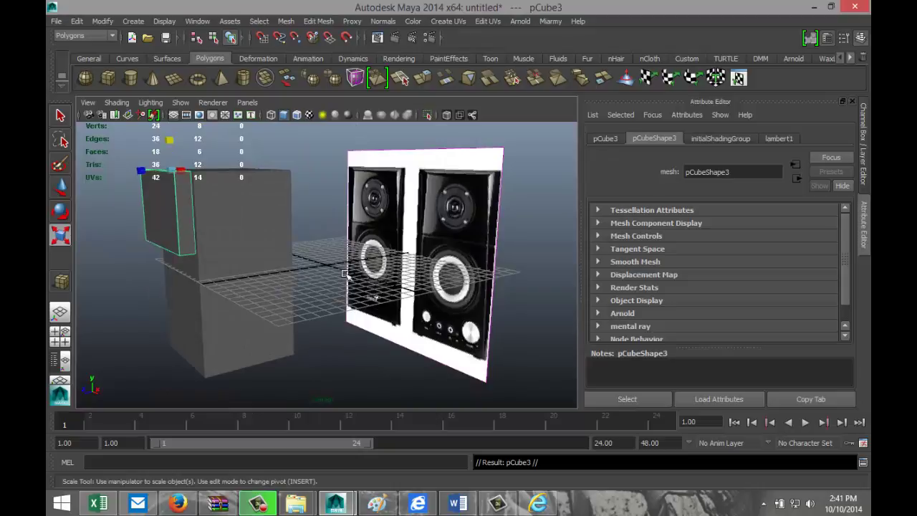
key(w)
drag(169, 147, 104, 314)
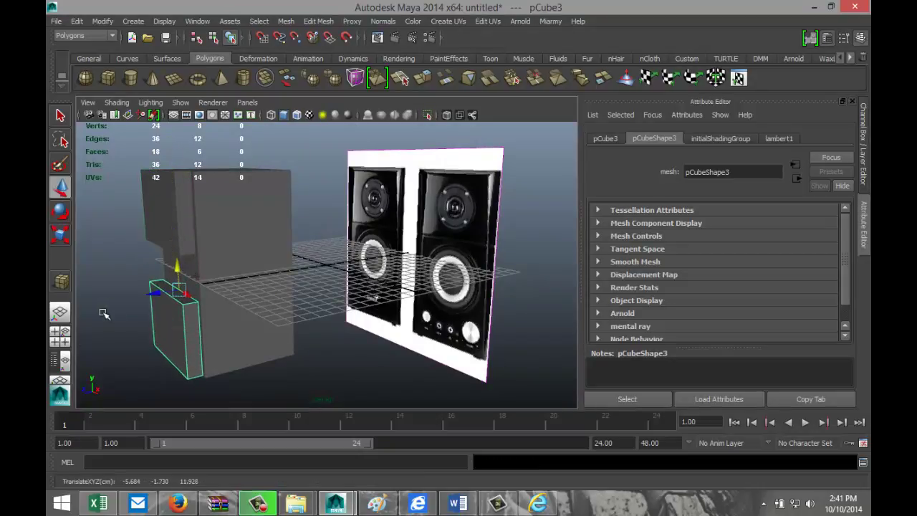
Move the lower panel's pivot to its bottom edge in the front view
click(59, 331)
key(space)
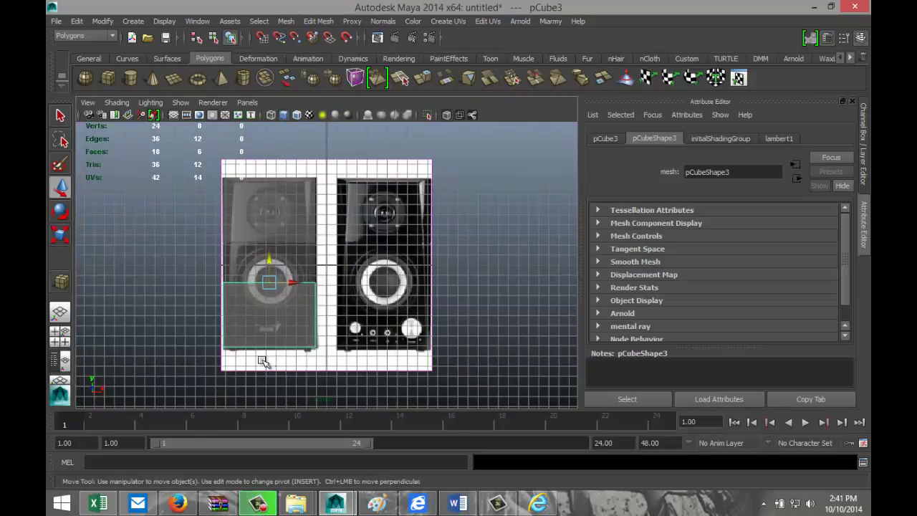
key(f)
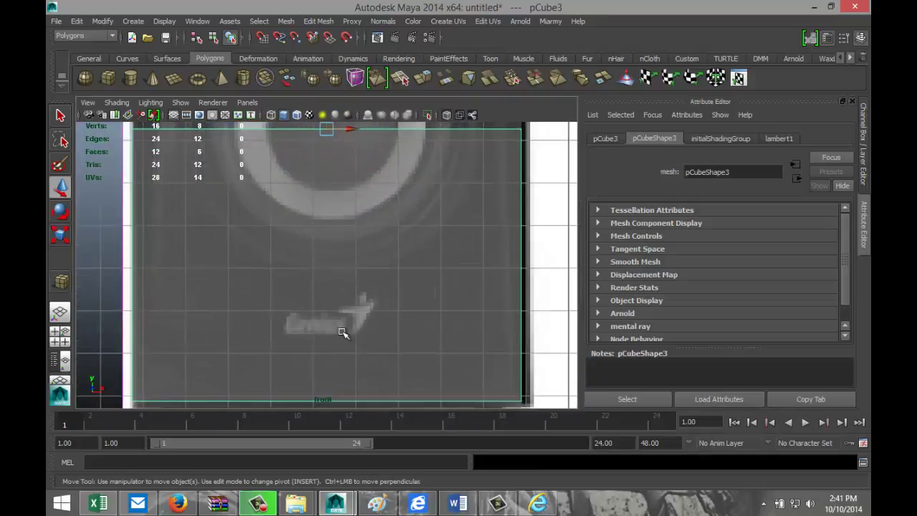
scroll(349, 326, down, 3)
drag(328, 153, 339, 349)
key(Insert)
scroll(349, 315, down, 6)
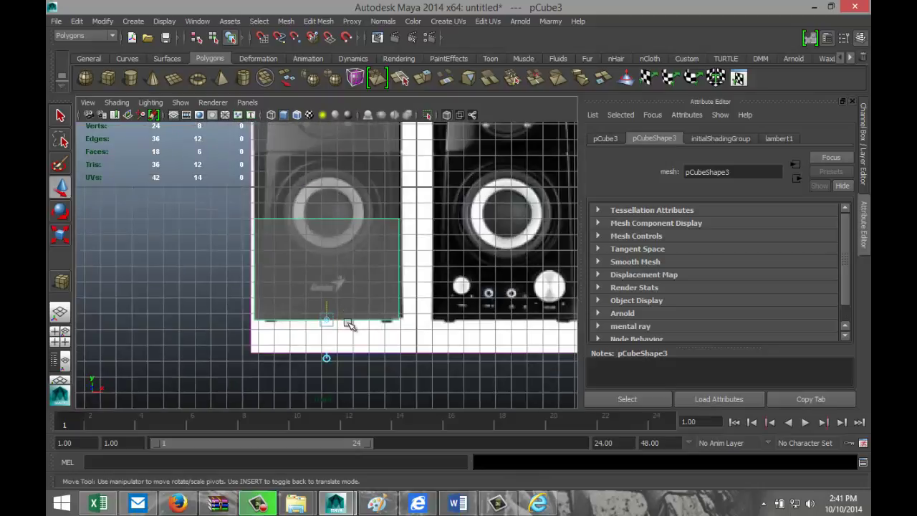
Stretch the lower panel up to the upper panel with a Y scale of about 2.63, and inspect the seam up close in perspective
key(r)
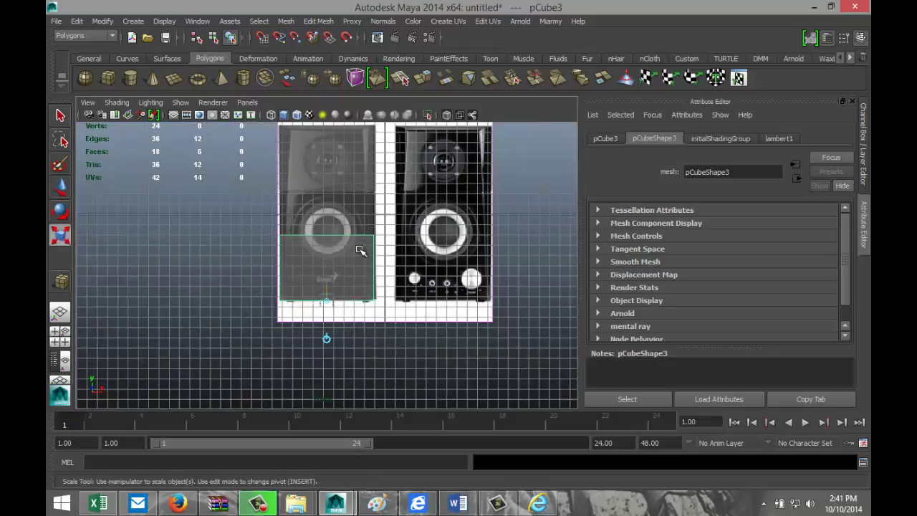
drag(326, 270, 327, 258)
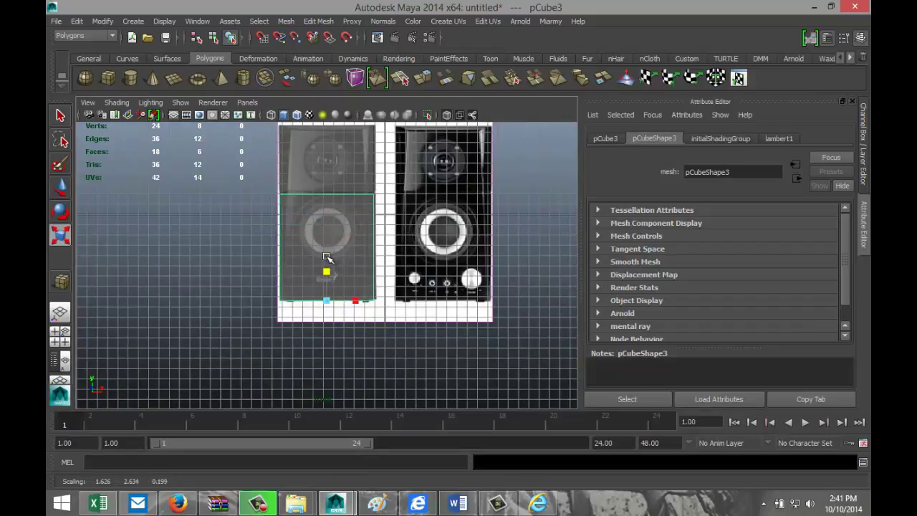
click(60, 335)
key(space)
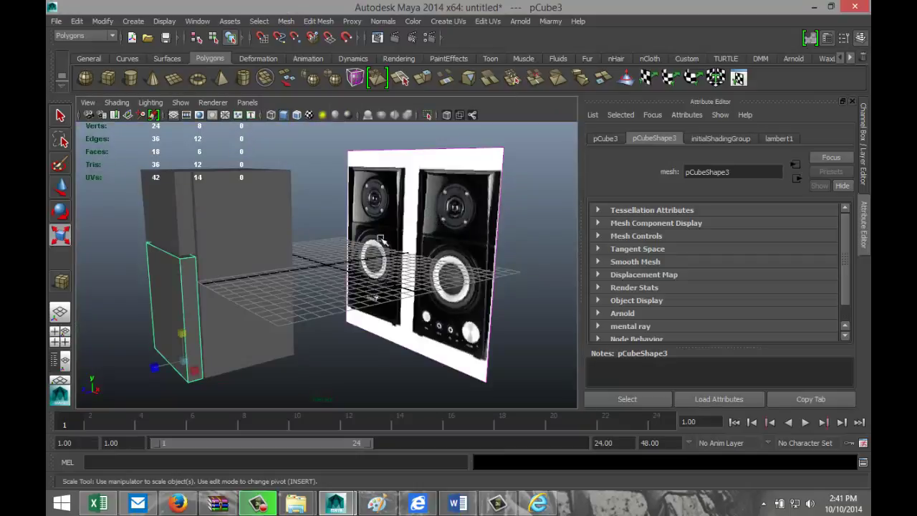
alt+right_drag(248, 301, 349, 307)
alt+drag(346, 313, 286, 337)
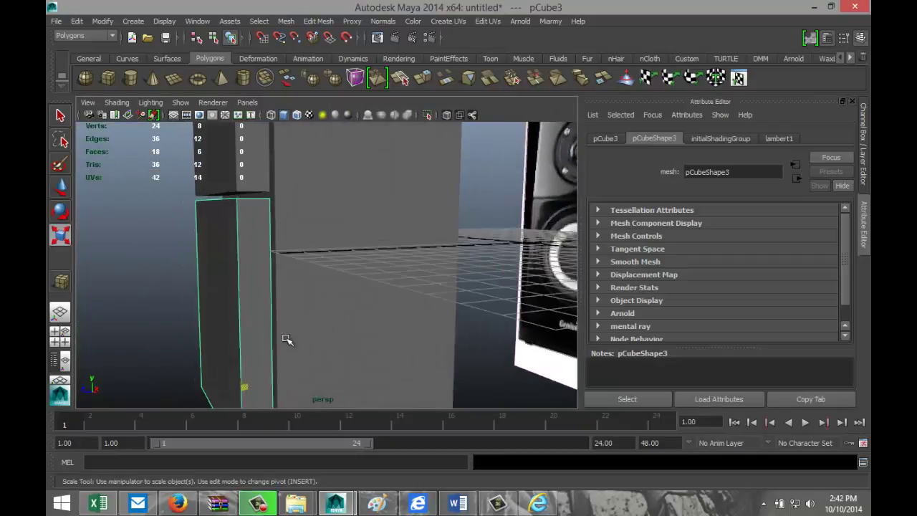
Rescale the lower panel to a Y scale of about 2.28, leaving its top below the upper panel
drag(243, 388, 246, 386)
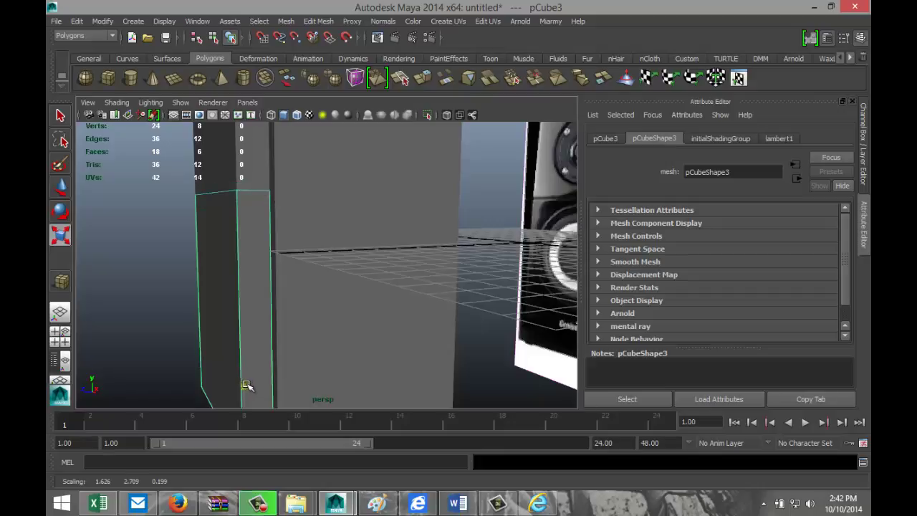
alt+drag(192, 299, 365, 325)
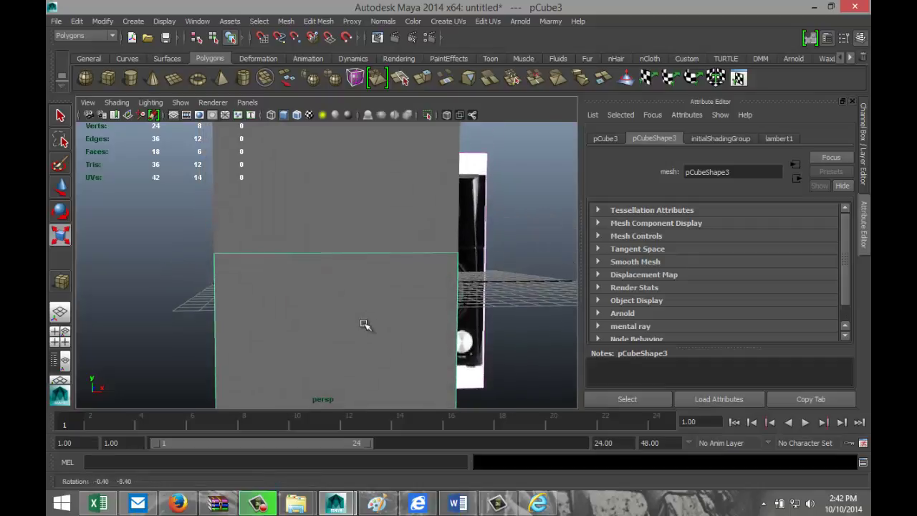
scroll(334, 338, down, 3)
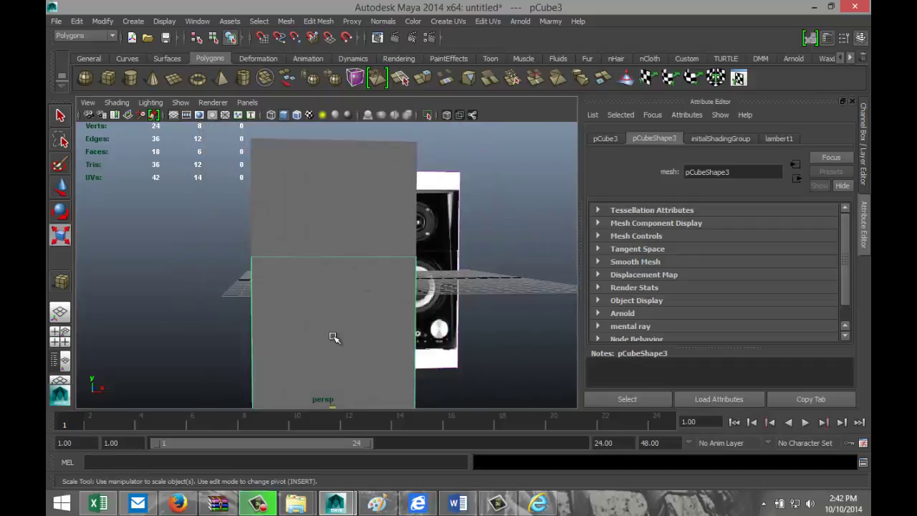
scroll(334, 338, down, 2)
drag(331, 359, 334, 363)
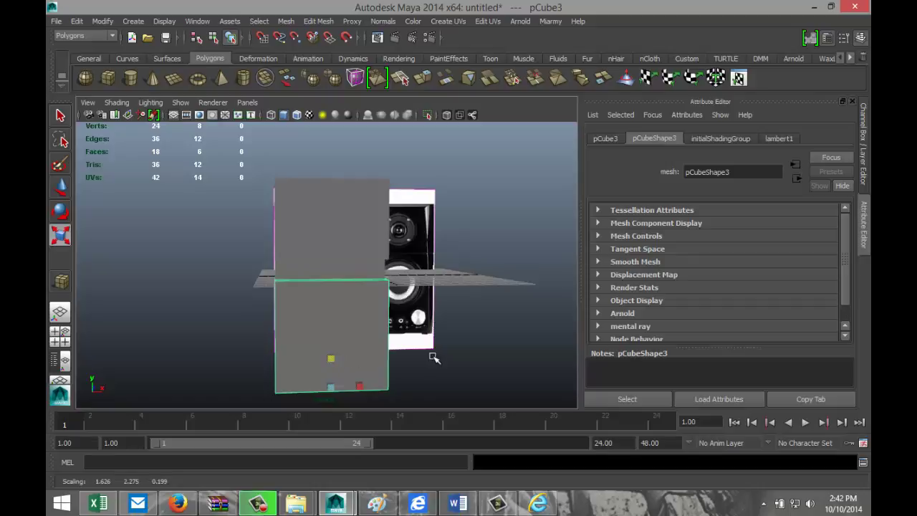
Select the lower panel's four top edges and raise them to about Y 2.20, up to the upper panel's bottom
scroll(435, 358, up, 4)
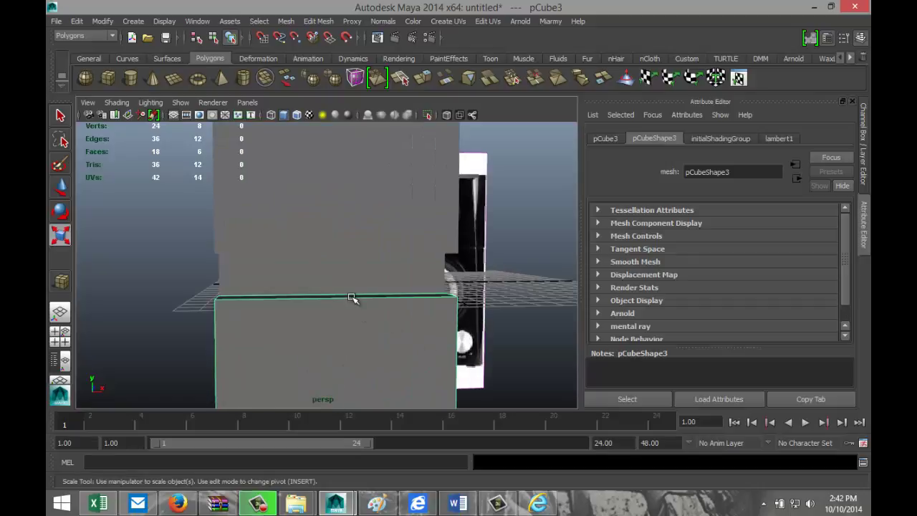
right_drag(350, 251, 349, 209)
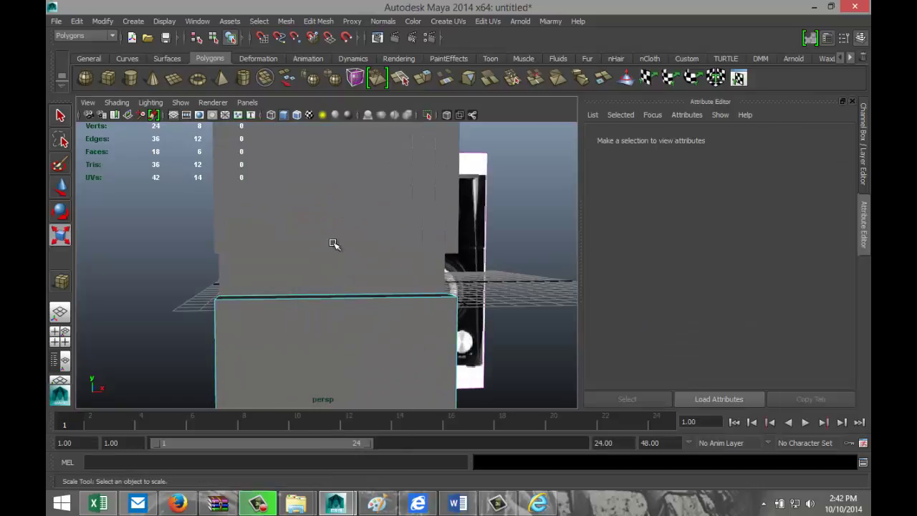
click(340, 297)
shift+click(351, 292)
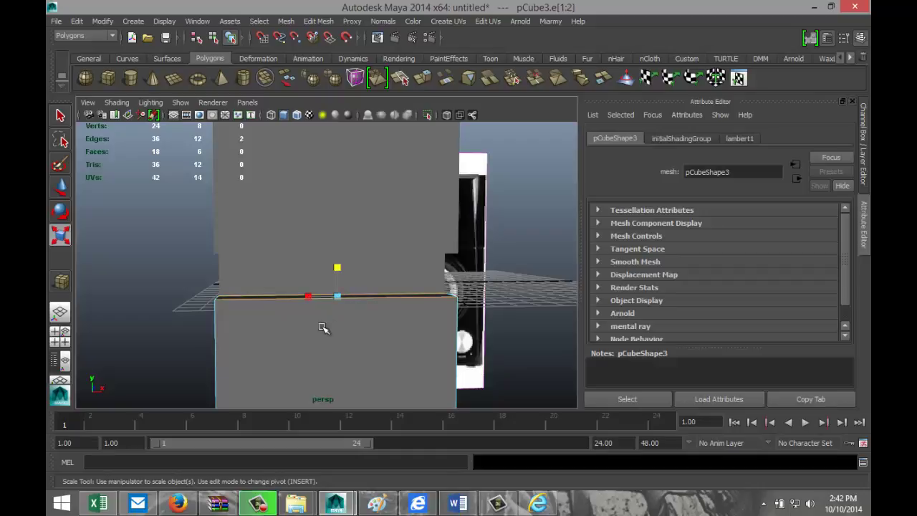
alt+drag(236, 344, 256, 337)
shift+click(248, 306)
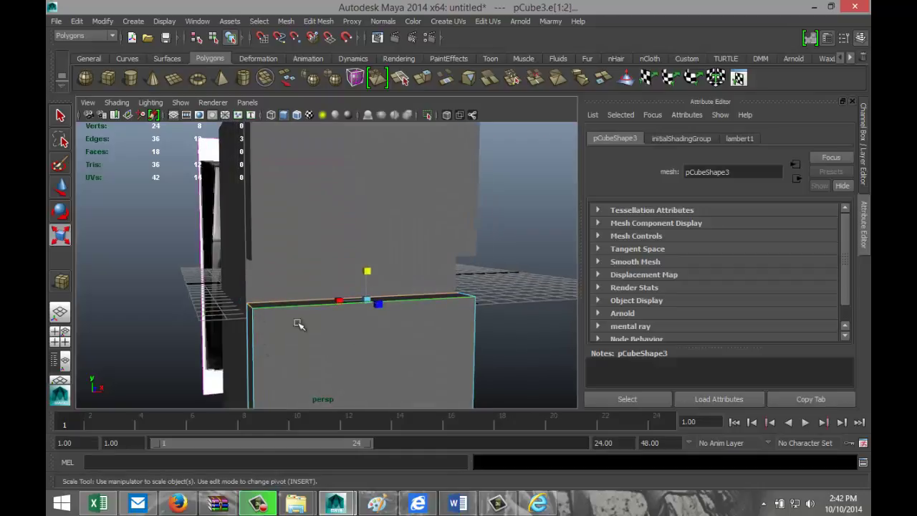
shift+click(466, 294)
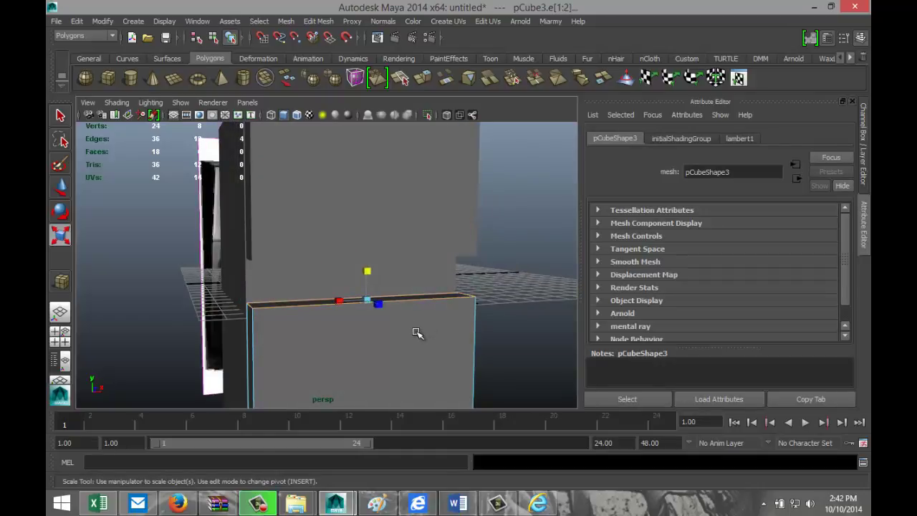
key(4)
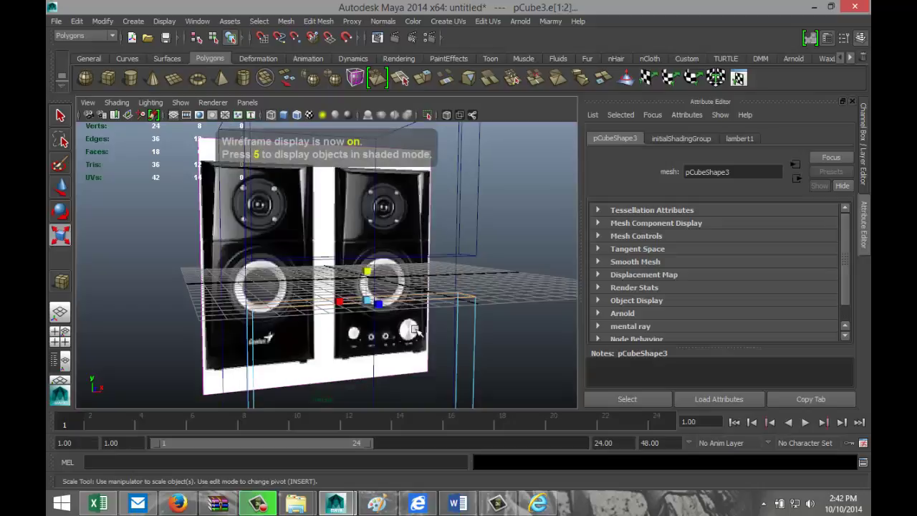
key(5)
key(w)
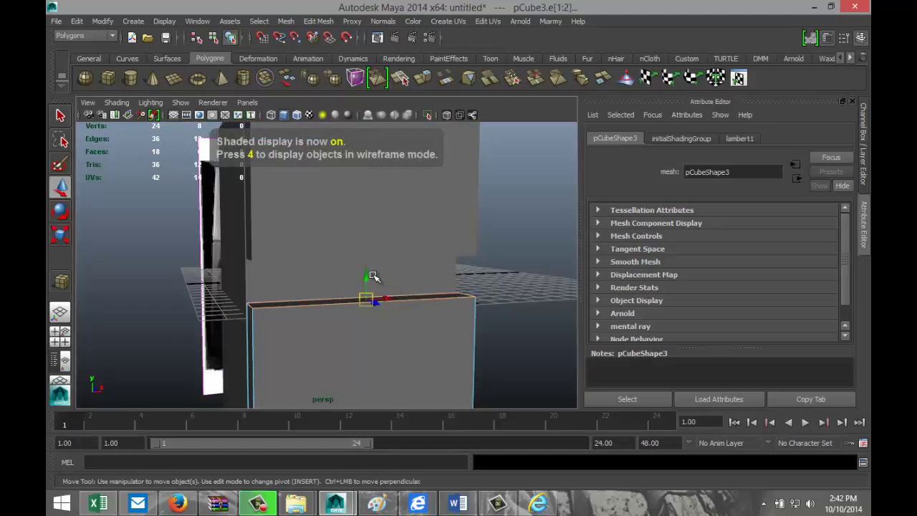
drag(364, 279, 367, 233)
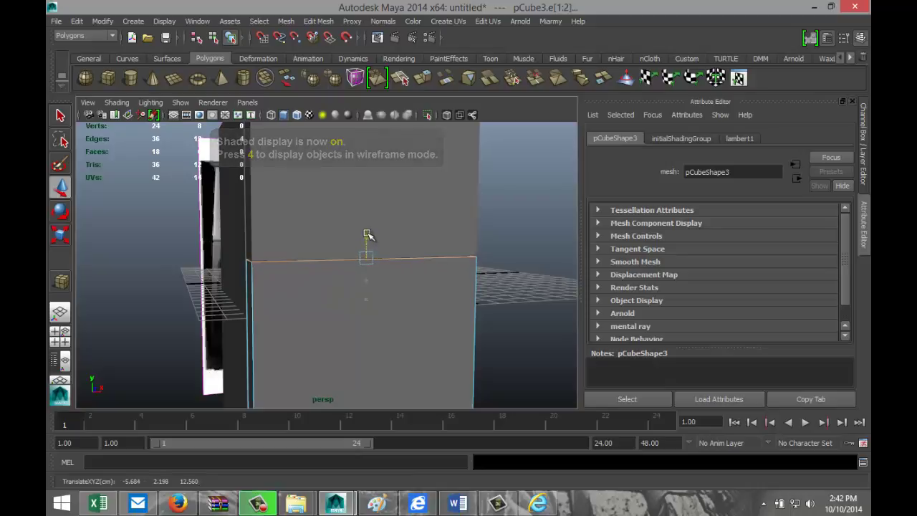
Fine-tune the lower panel's top edges in the side view to about Y 2.21, narrowing the seam
click(61, 334)
key(space)
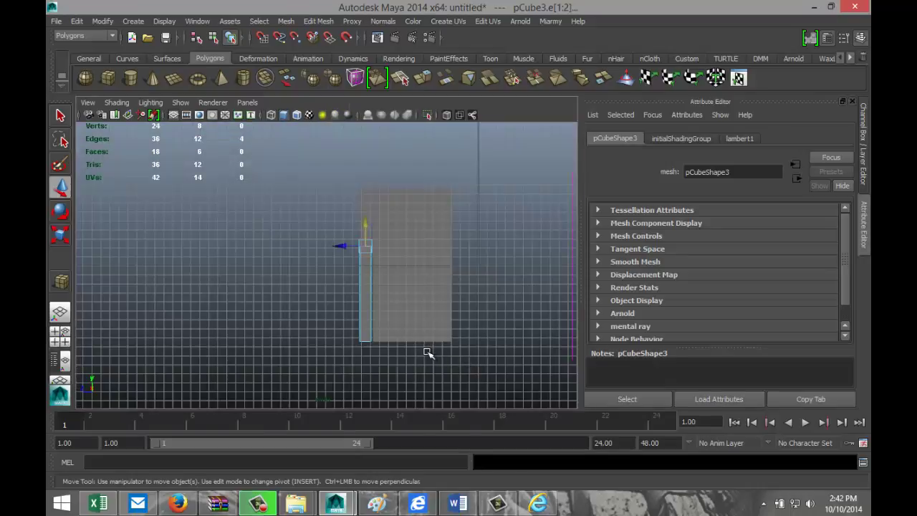
key(f)
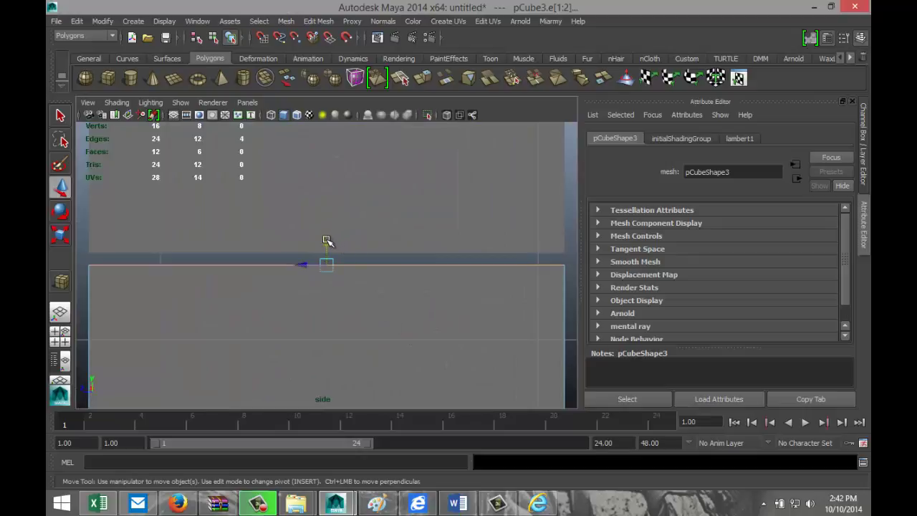
drag(326, 241, 320, 242)
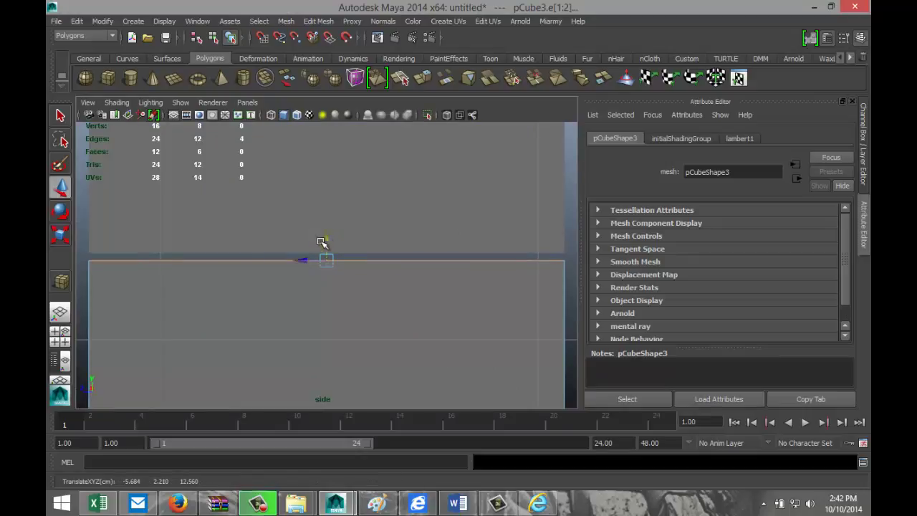
Select both front panels in the side view and move them back against the box, to about Z 11.83
scroll(356, 286, down, 8)
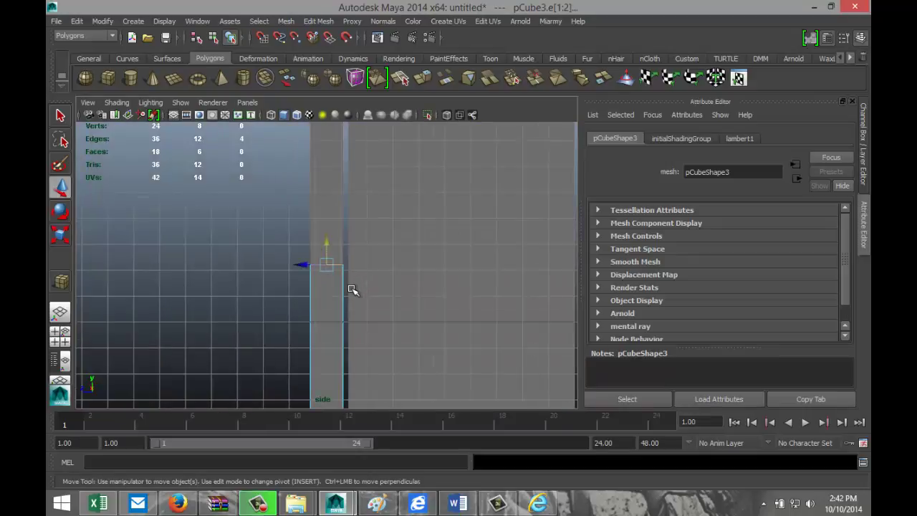
scroll(351, 289, down, 3)
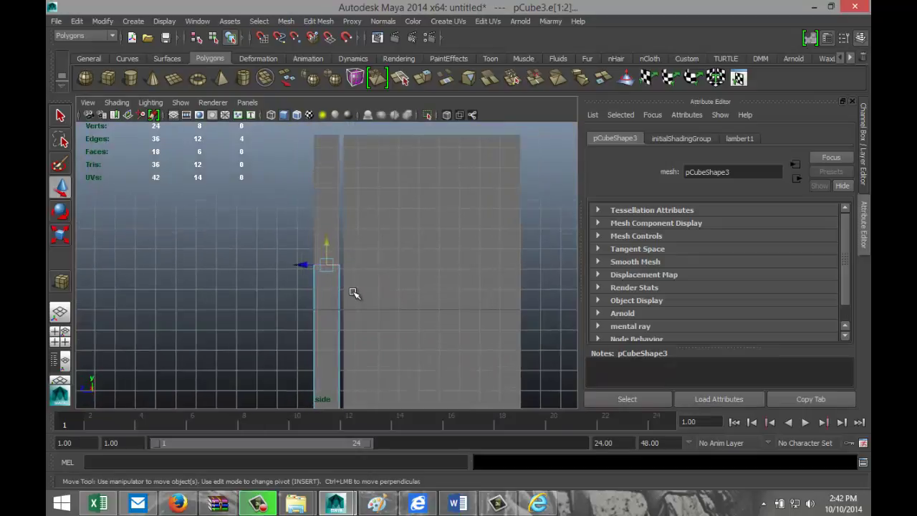
scroll(352, 289, up, 1)
click(330, 212)
shift+click(334, 329)
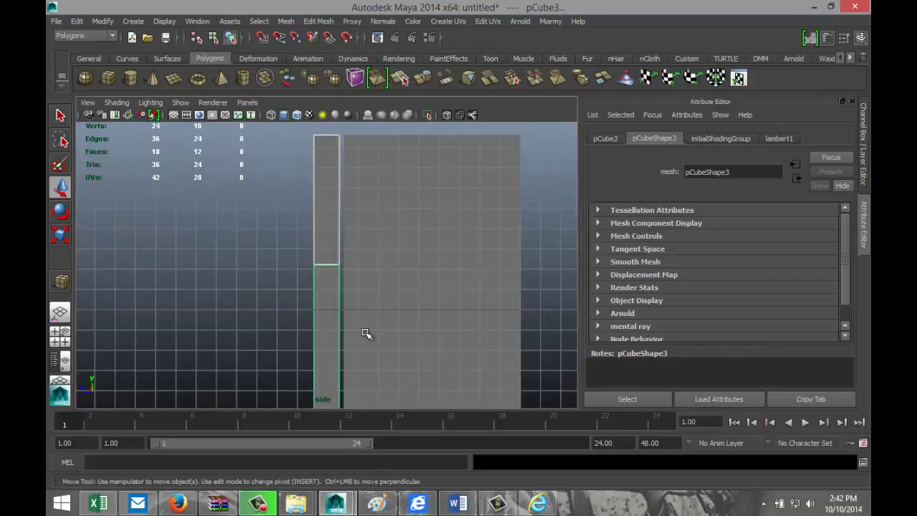
scroll(317, 296, down, 3)
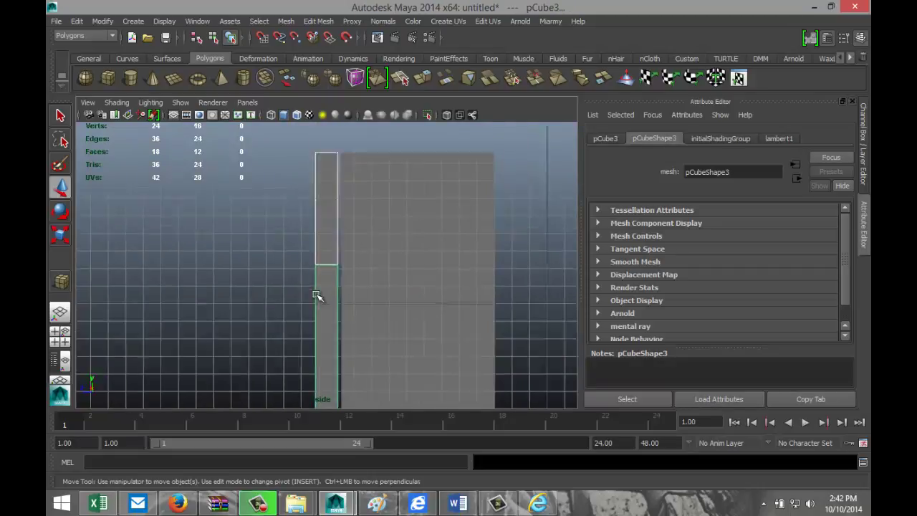
drag(313, 403, 314, 404)
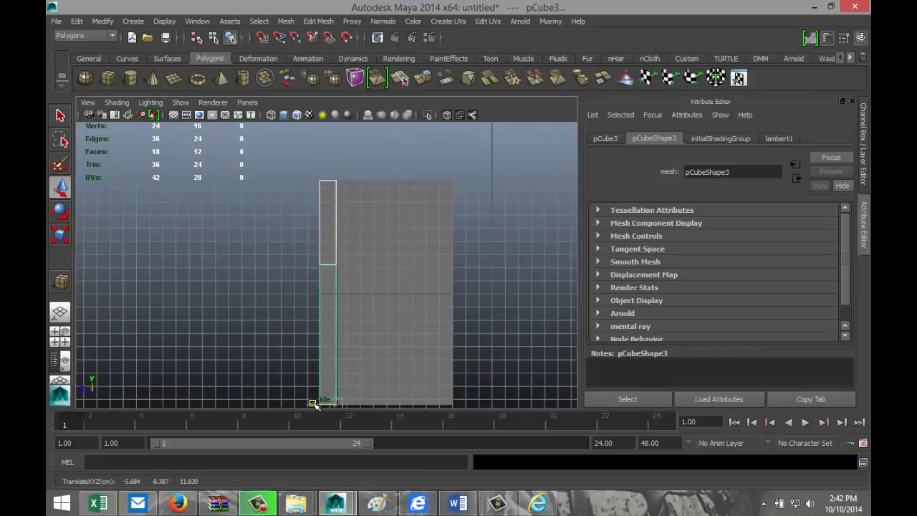
scroll(365, 365, up, 5)
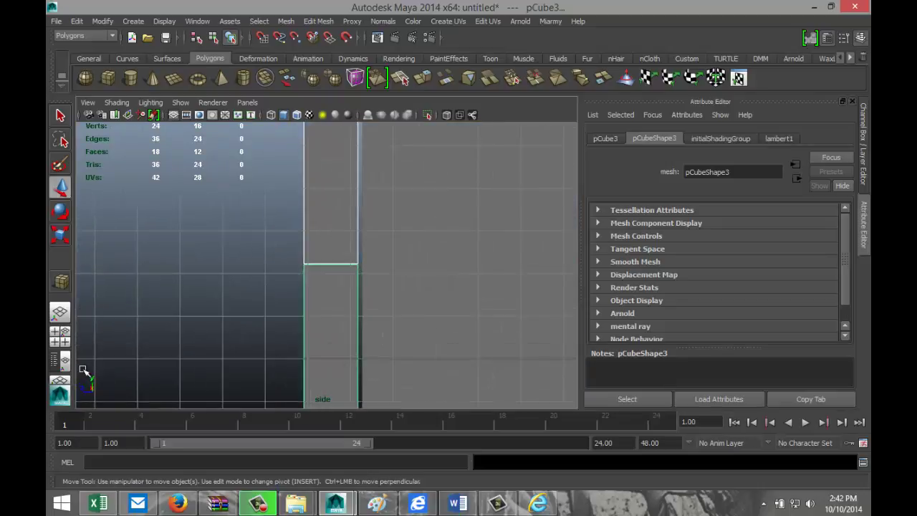
Examine the two front panels on the box in perspective, comparing their shape with the bevelled fronts in the reference image
click(61, 335)
key(space)
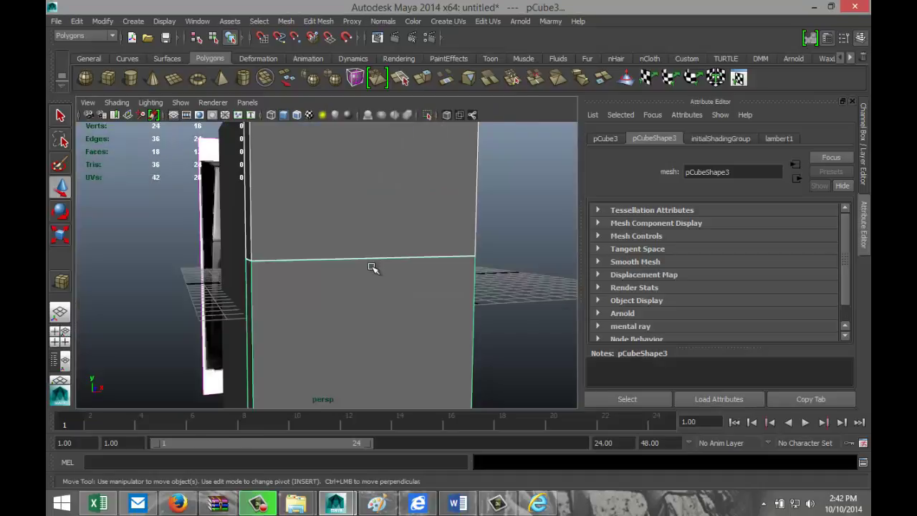
scroll(372, 267, down, 5)
scroll(385, 274, up, 3)
alt+drag(485, 287, 419, 283)
alt+middle_drag(473, 258, 354, 322)
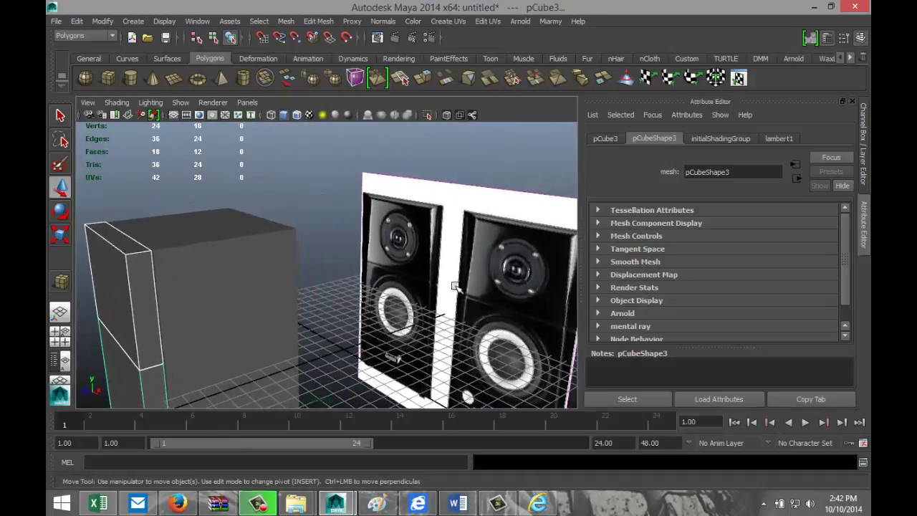
alt+drag(446, 258, 479, 260)
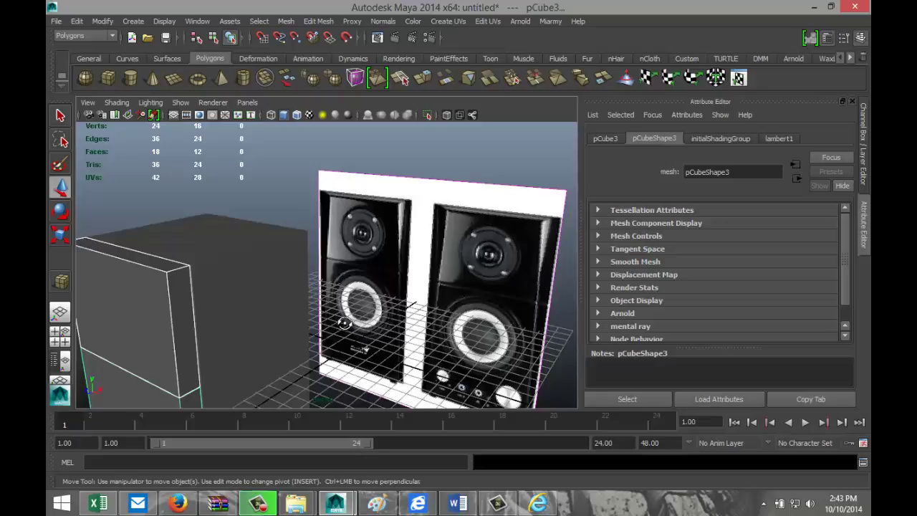
mouse_move(345, 322)
alt+mouse_down()
mouse_move(385, 310)
mouse_move(357, 319)
alt+mouse_up()
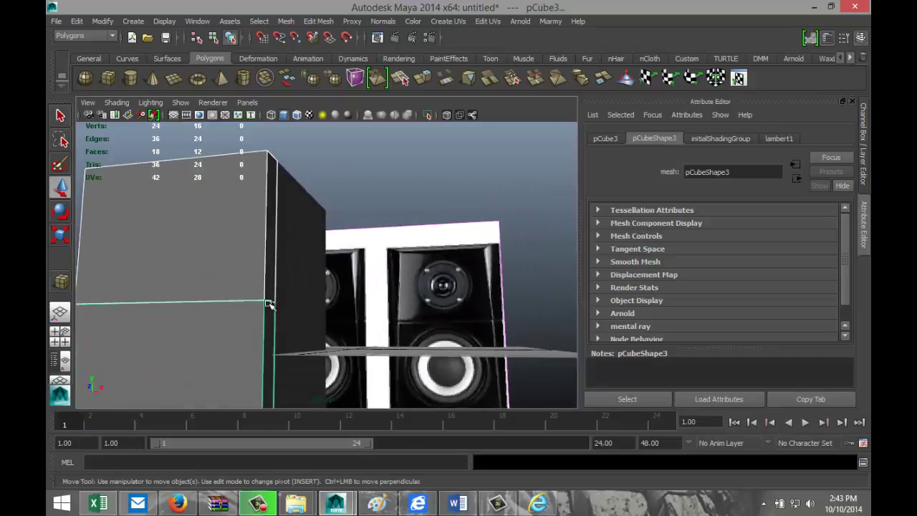
Select the upper panel's two front bottom vertices and scale them slightly inward along X
right_drag(264, 300, 213, 238)
scroll(259, 310, up, 2)
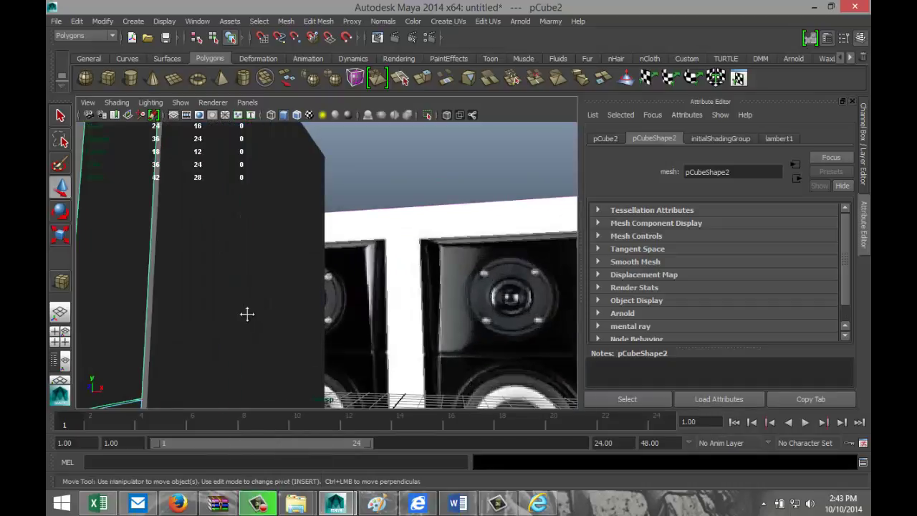
alt+drag(246, 314, 320, 281)
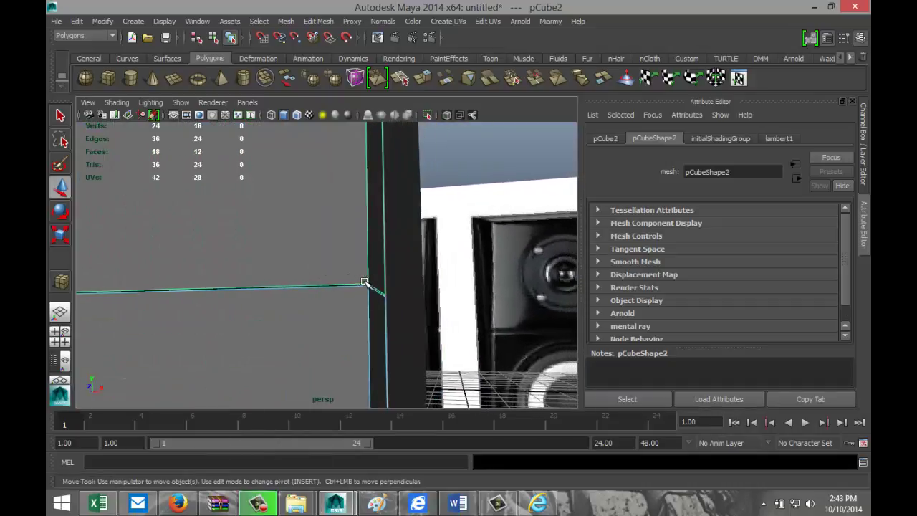
right_drag(367, 263, 315, 240)
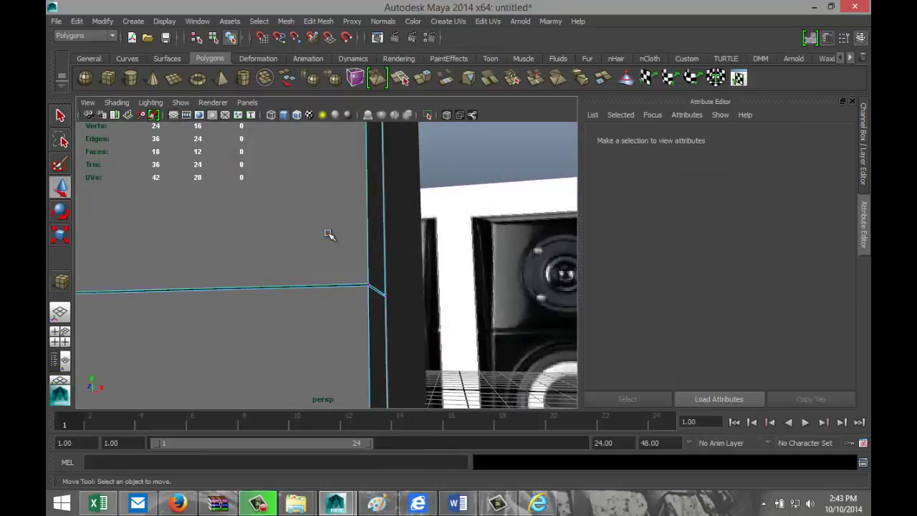
click(367, 283)
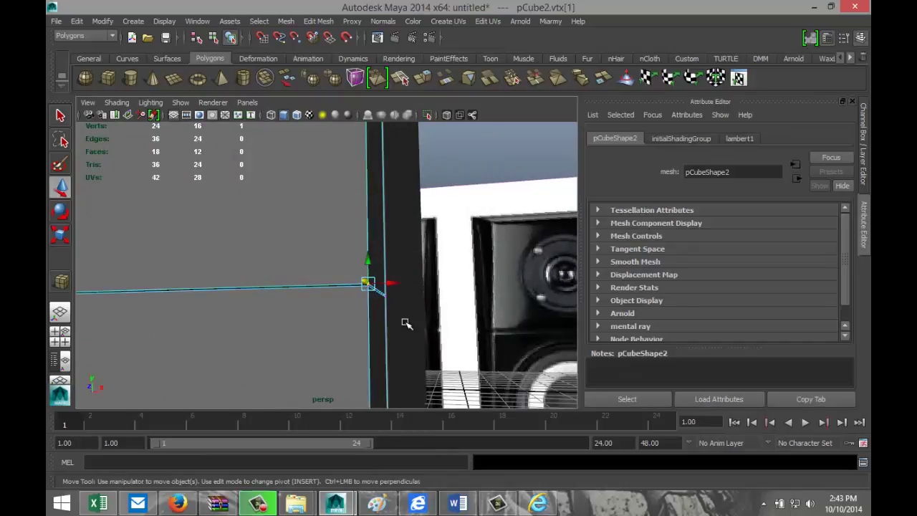
alt+drag(279, 330, 345, 331)
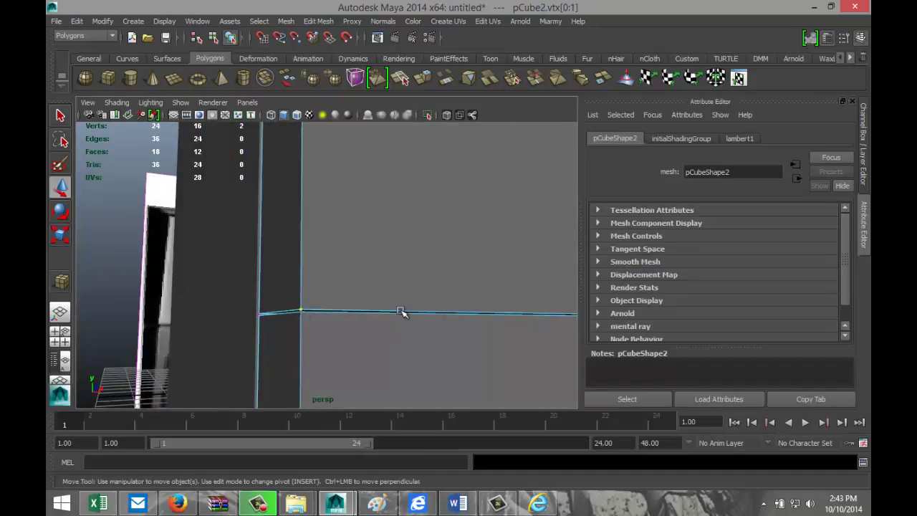
scroll(401, 314, down, 5)
alt+drag(418, 308, 395, 371)
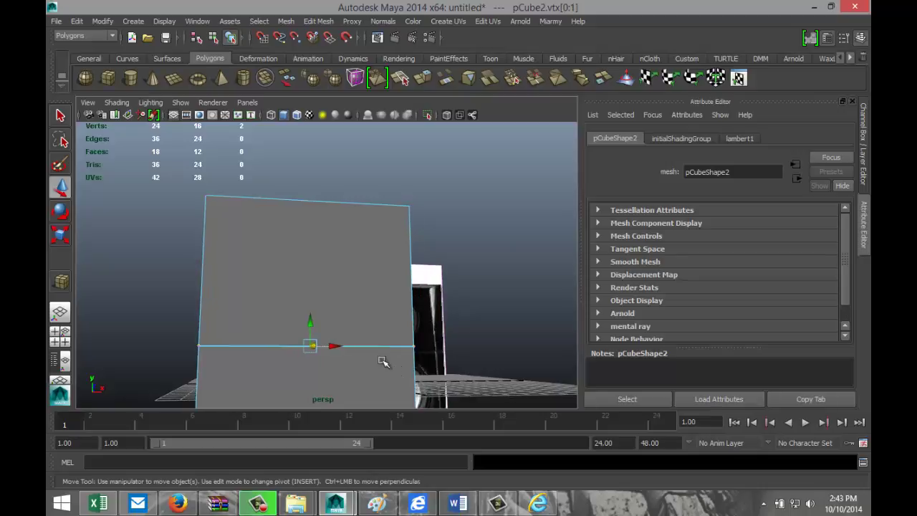
key(r)
drag(282, 348, 285, 350)
Select the upper panel's two front top vertices and scale them inward along X to taper the front face
mouse_move(147, 340)
alt+mouse_down()
mouse_move(195, 366)
mouse_move(164, 361)
mouse_move(143, 342)
alt+mouse_up()
alt+drag(260, 375, 285, 371)
alt+drag(172, 342, 175, 361)
click(214, 326)
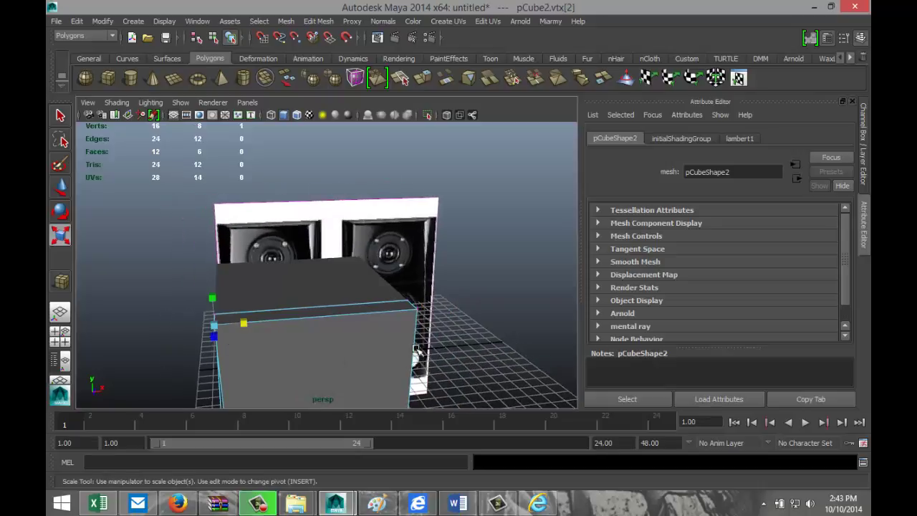
shift+click(418, 312)
alt+drag(473, 349, 463, 346)
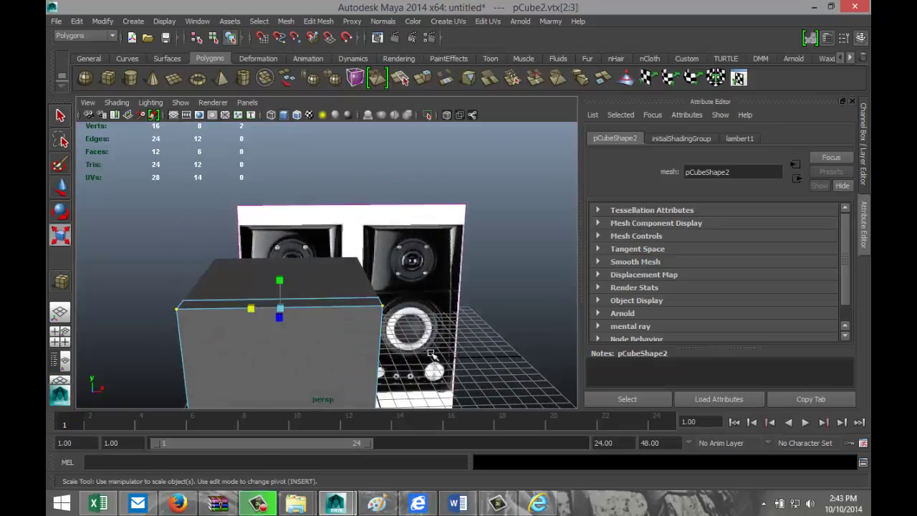
drag(251, 308, 257, 309)
scroll(438, 320, down, 3)
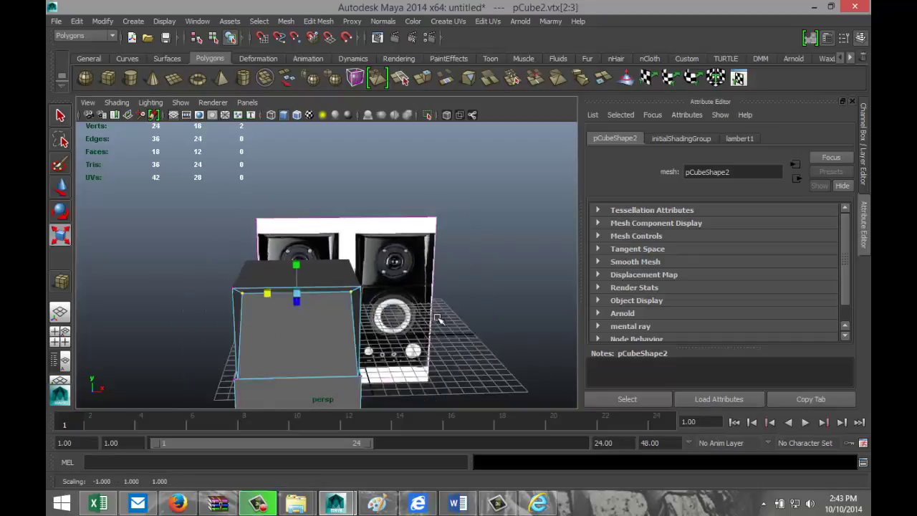
mouse_move(458, 342)
alt+mouse_down()
mouse_move(419, 322)
mouse_move(446, 318)
mouse_move(463, 327)
mouse_move(464, 342)
alt+mouse_up()
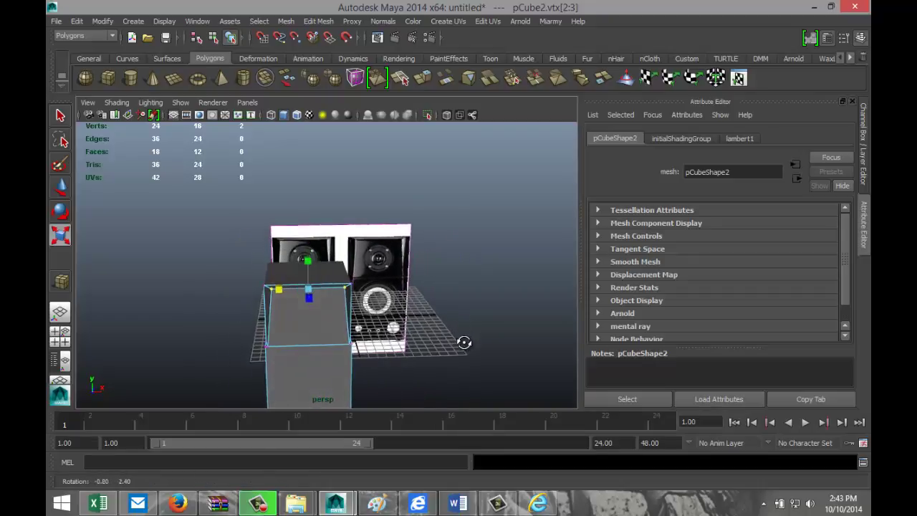
Move the upper panel's two front top vertices slightly down along Y to slope its top bevel
scroll(433, 346, up, 3)
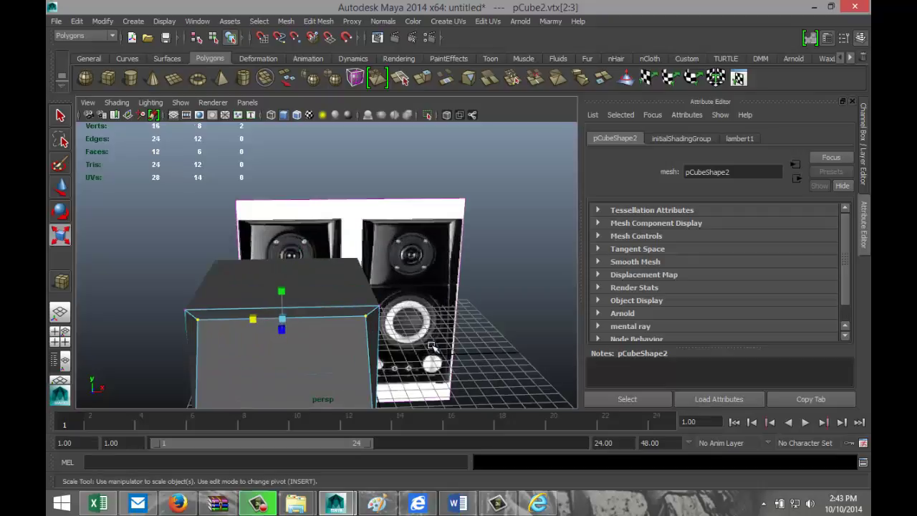
alt+drag(407, 360, 410, 354)
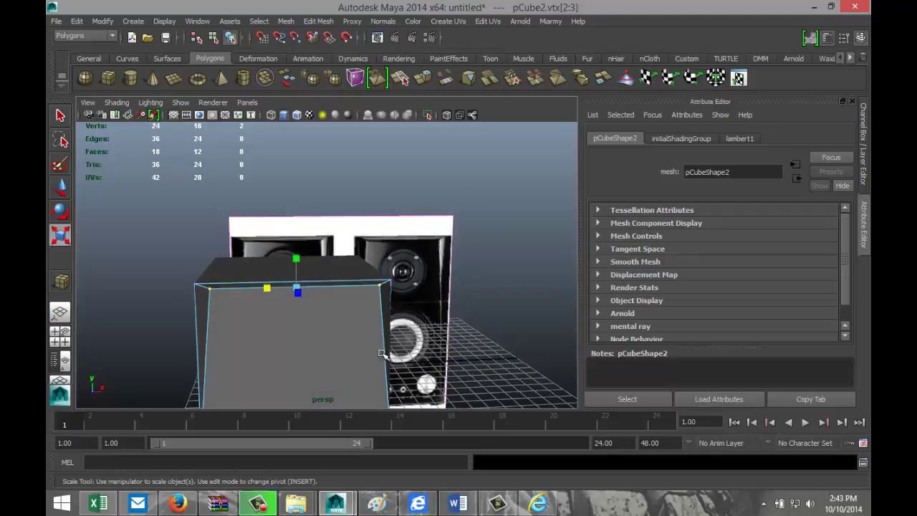
key(w)
drag(300, 266, 298, 276)
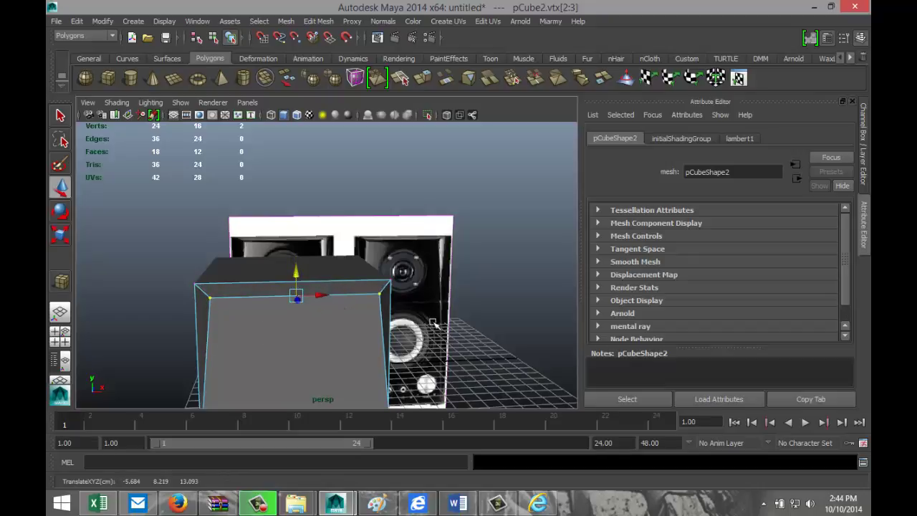
Select the lower panel's two front top vertices and scale them inward along X to meet the upper panel's bottom corners in the front view
alt+drag(433, 322, 360, 353)
alt+right_drag(385, 312, 382, 316)
alt+middle_drag(382, 318, 406, 299)
alt+drag(388, 311, 402, 328)
scroll(449, 327, up, 2)
click(397, 325)
alt+drag(284, 347, 314, 346)
shift+click(251, 316)
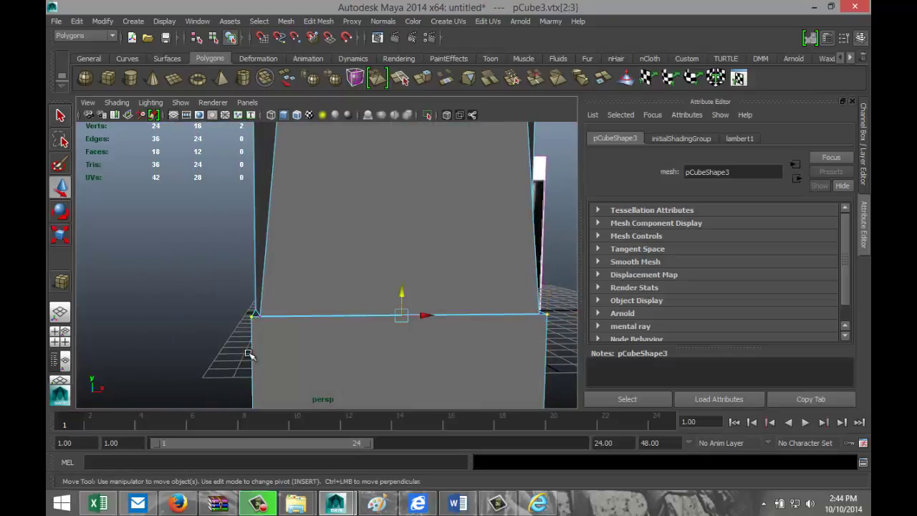
click(60, 337)
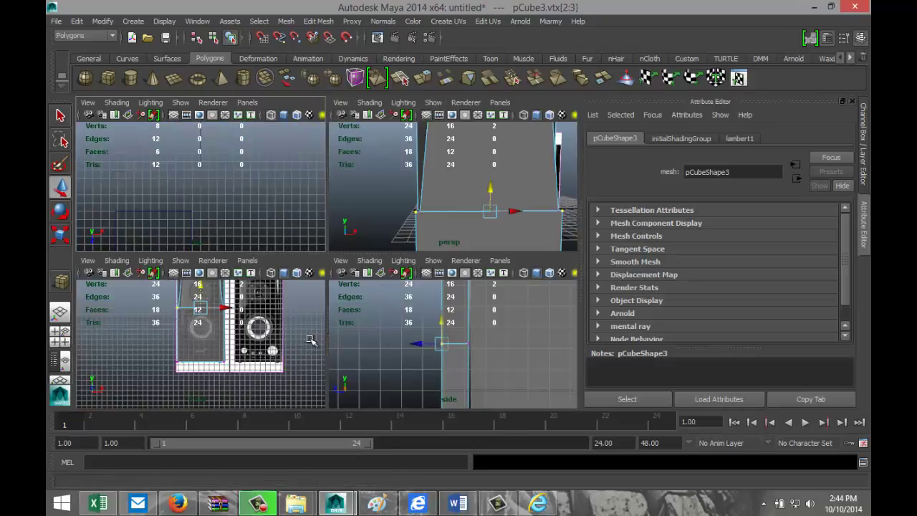
key(space)
scroll(343, 337, up, 5)
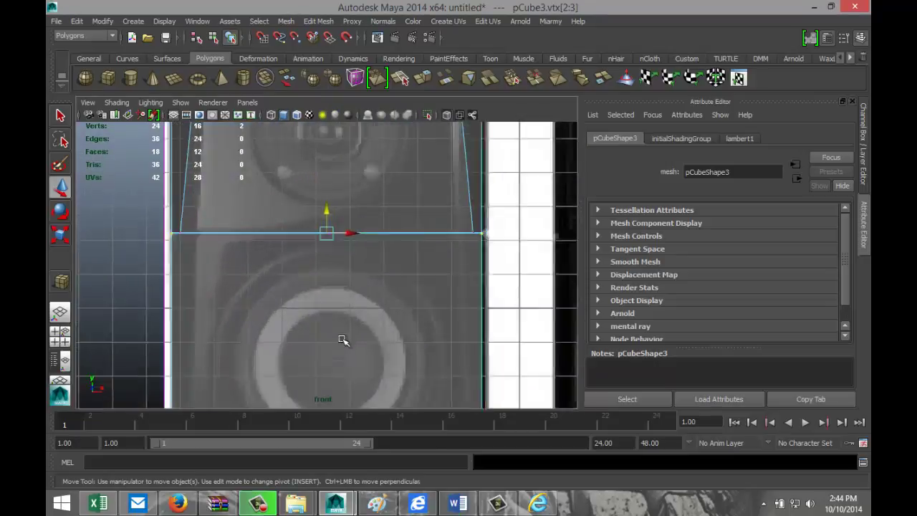
key(r)
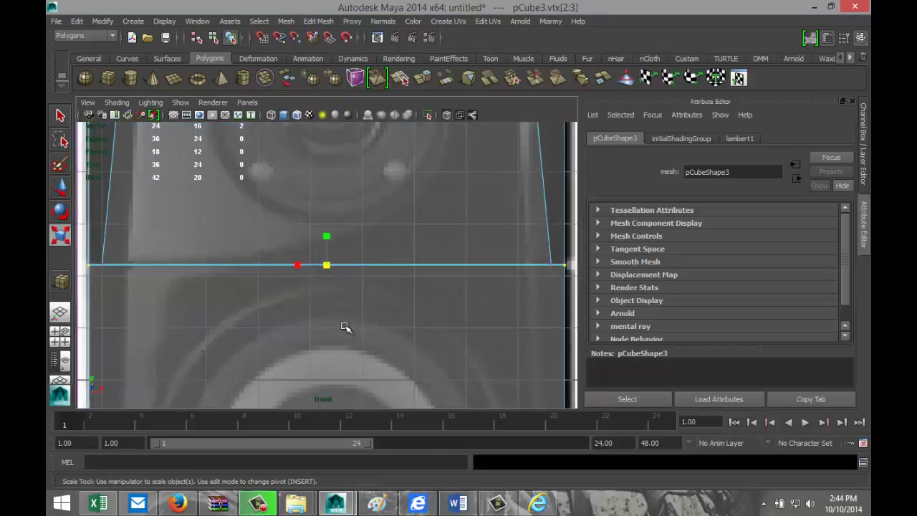
drag(298, 264, 299, 266)
scroll(304, 287, down, 3)
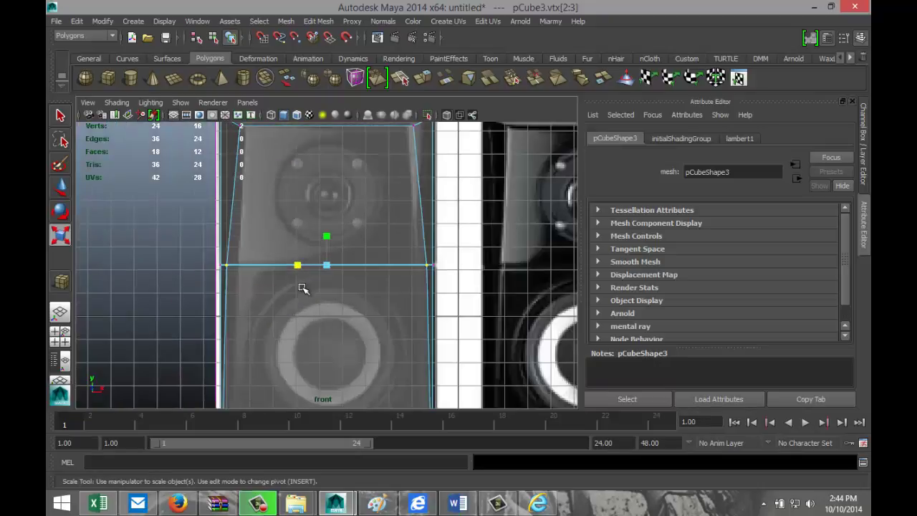
scroll(304, 286, down, 2)
scroll(327, 318, down, 2)
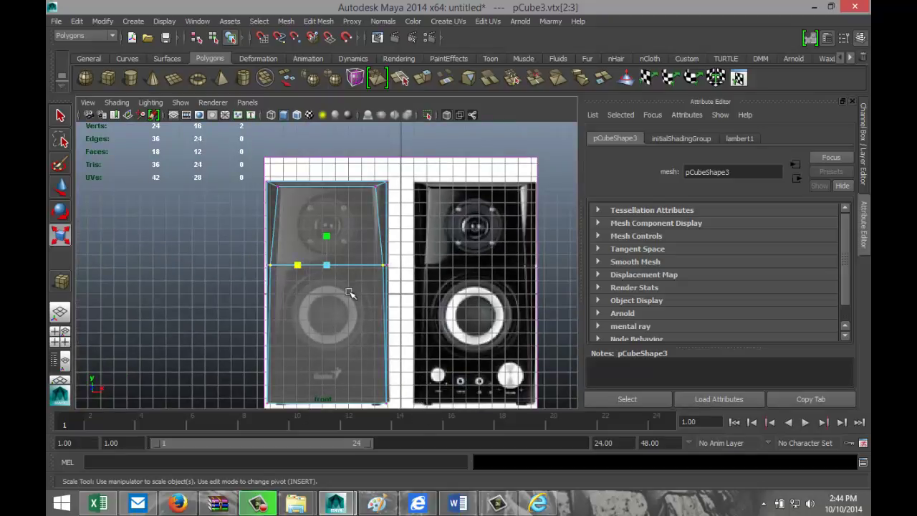
Select both panels' front vertices at the seam and scale all four further inward along X to follow the reference
scroll(366, 306, up, 6)
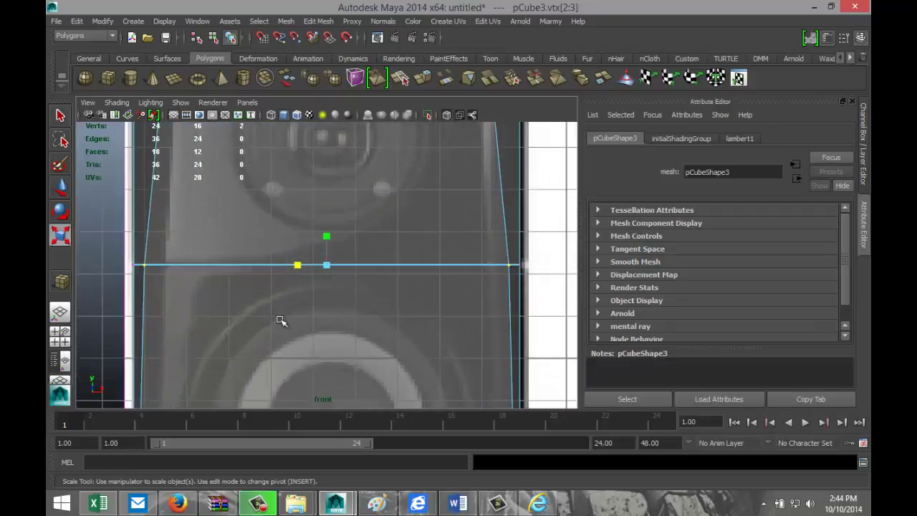
click(105, 233)
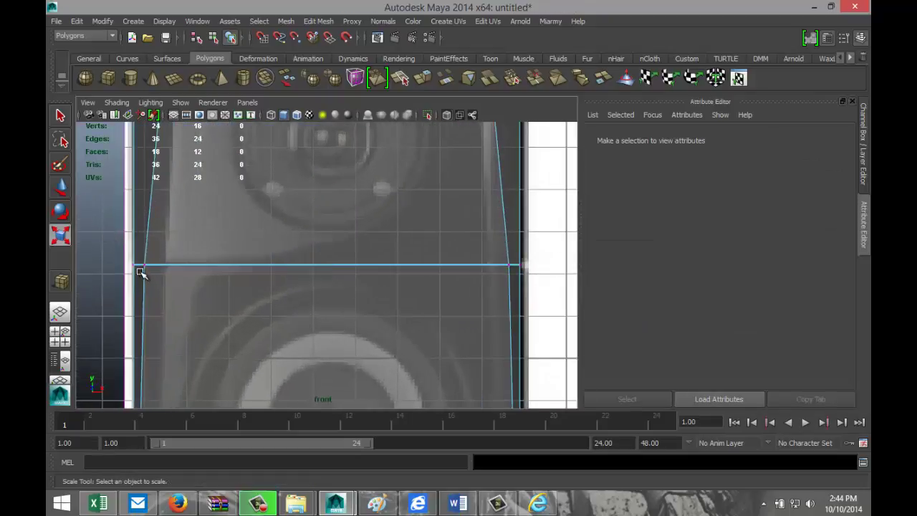
click(144, 266)
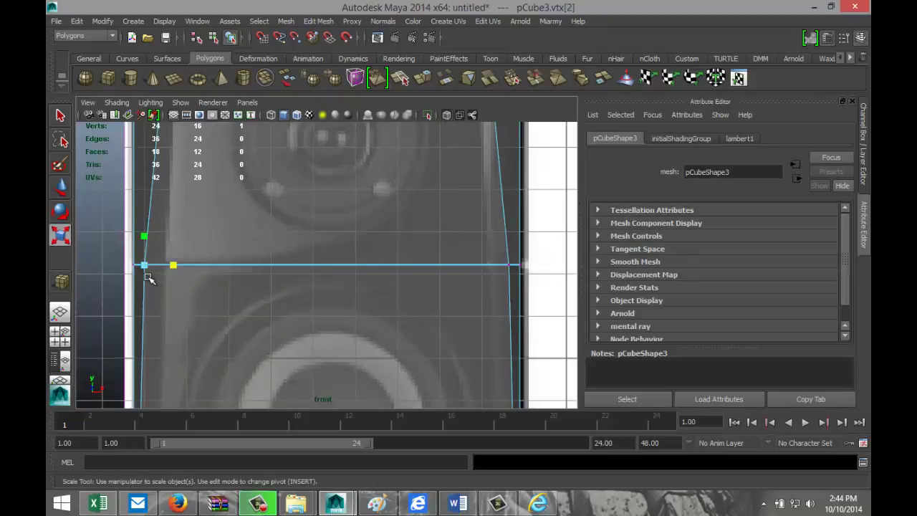
scroll(146, 278, up, 2)
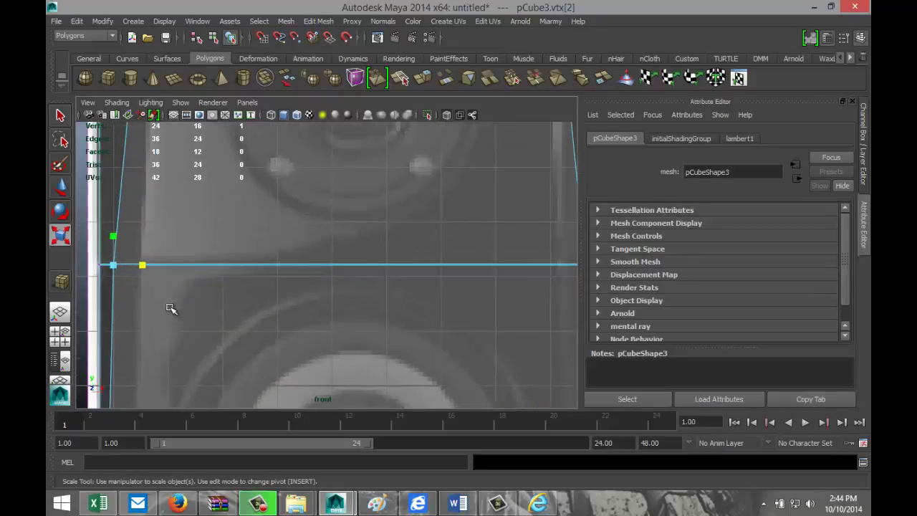
key(f)
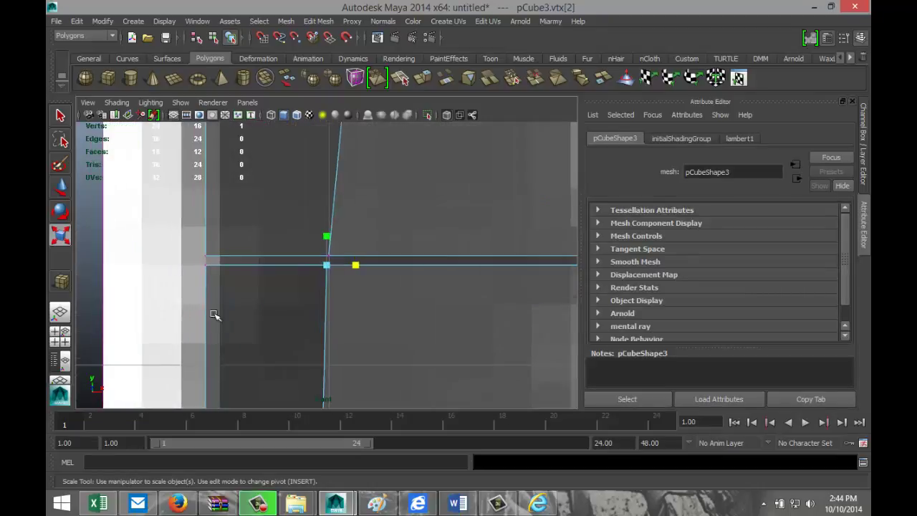
click(330, 255)
scroll(372, 322, down, 5)
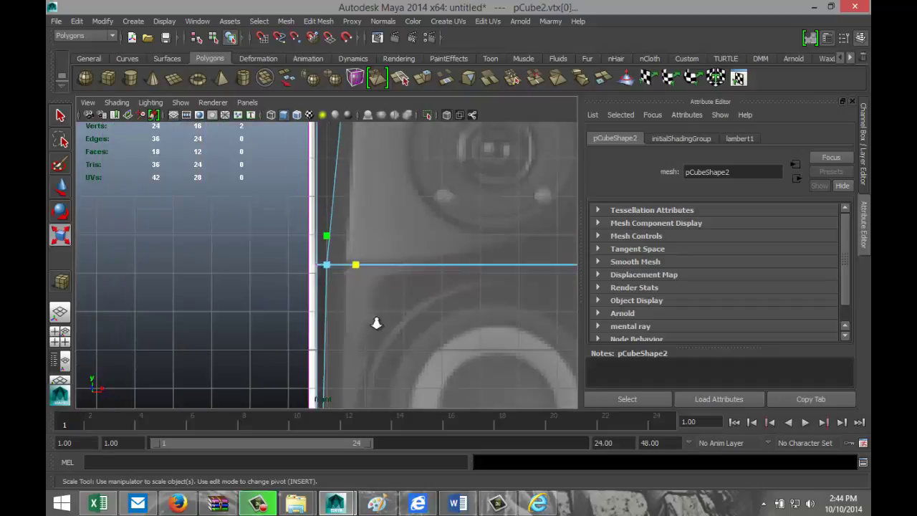
scroll(423, 330, down, 2)
alt+middle_drag(454, 332, 230, 314)
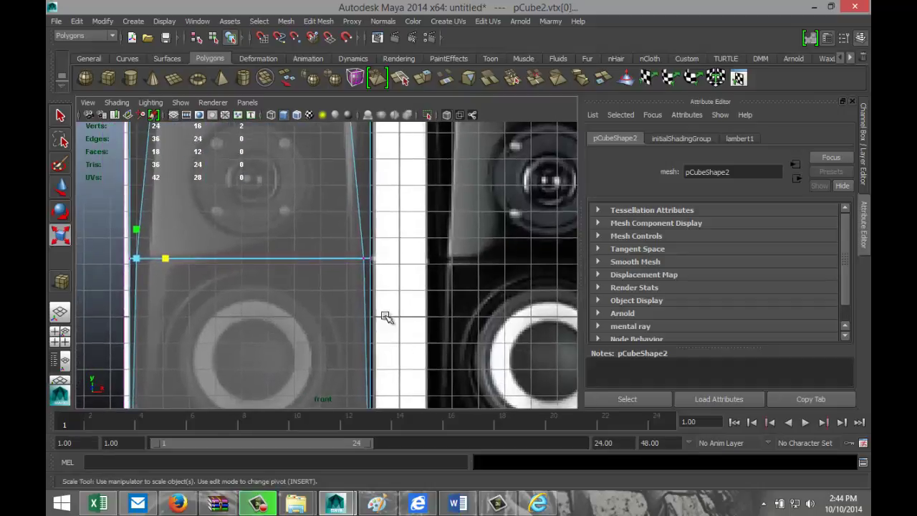
scroll(387, 316, up, 6)
scroll(430, 298, up, 4)
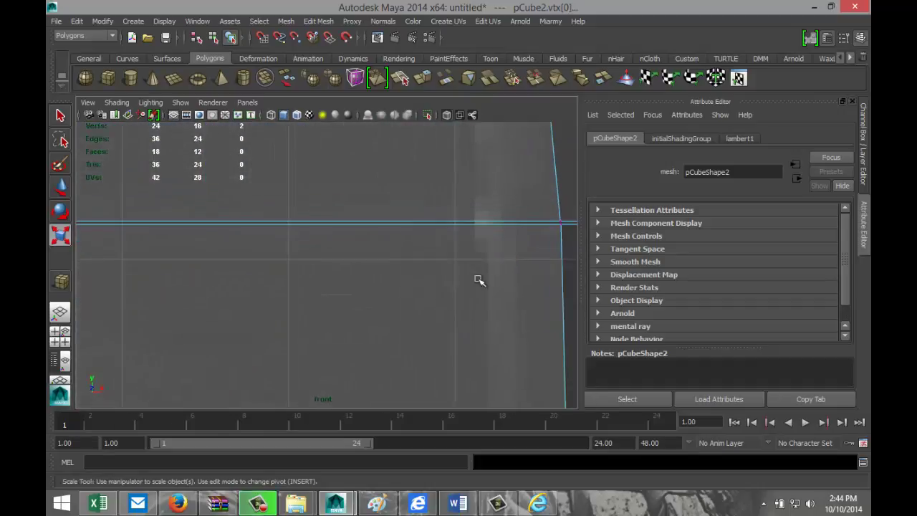
click(561, 222)
scroll(362, 298, down, 5)
scroll(317, 315, down, 2)
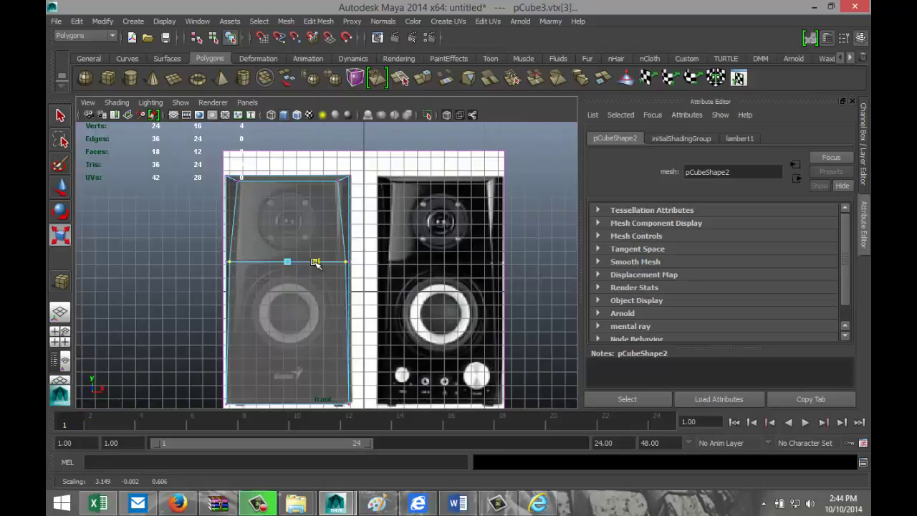
drag(315, 263, 314, 264)
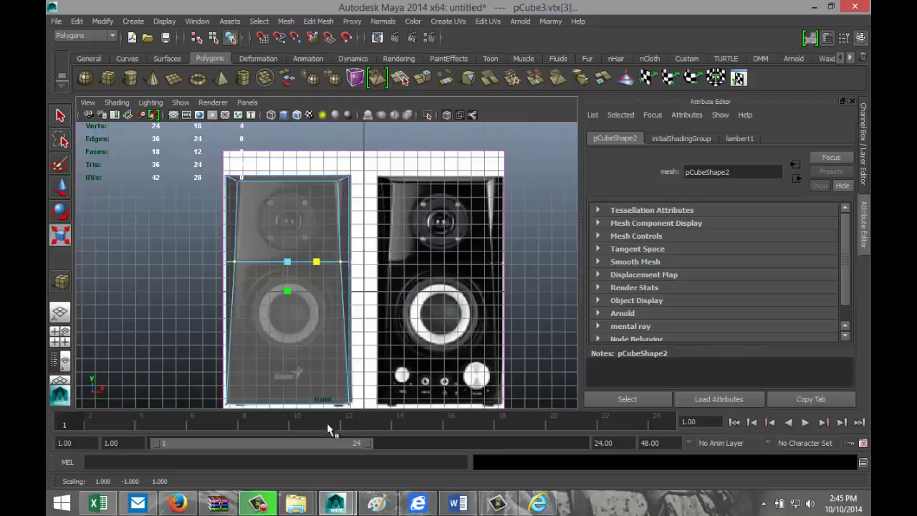
Examine the tapered front panels in perspective from the side and above, comparing them with the reference speakers
click(60, 331)
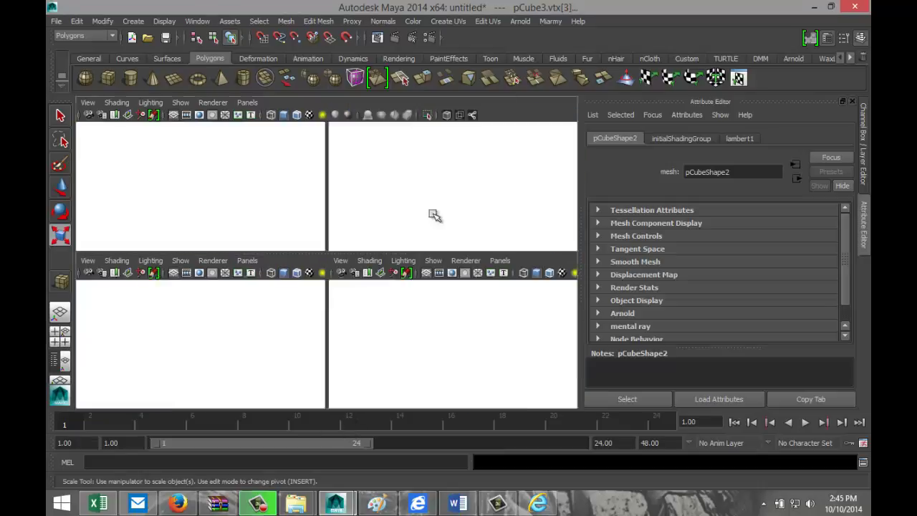
key(space)
alt+drag(371, 269, 202, 289)
scroll(443, 321, up, 4)
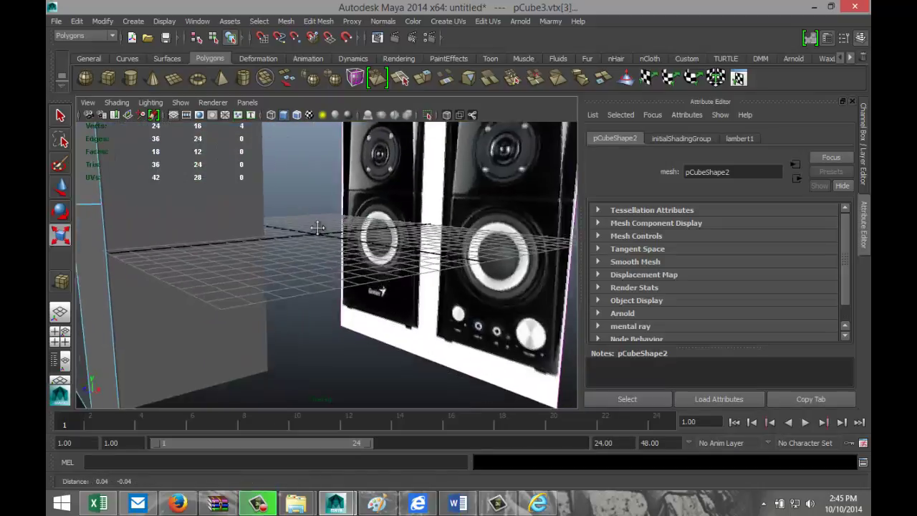
scroll(391, 268, up, 4)
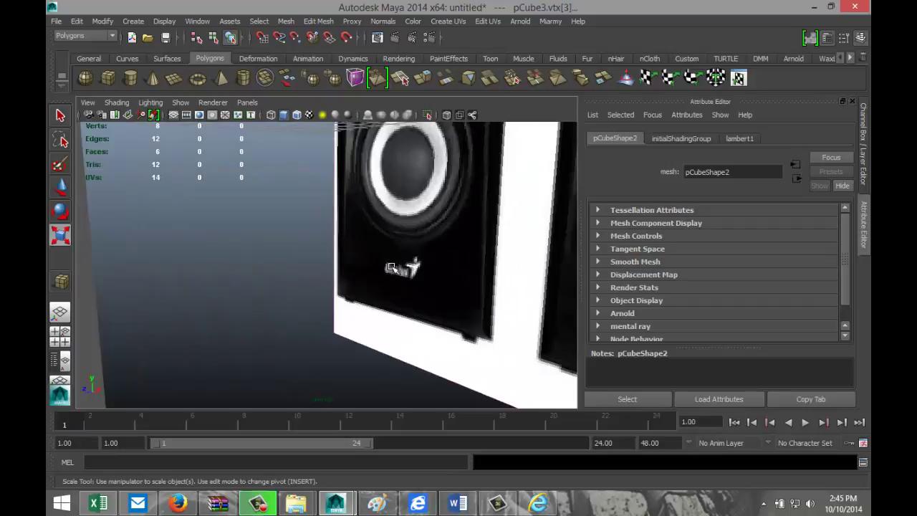
scroll(393, 268, down, 6)
scroll(396, 273, up, 2)
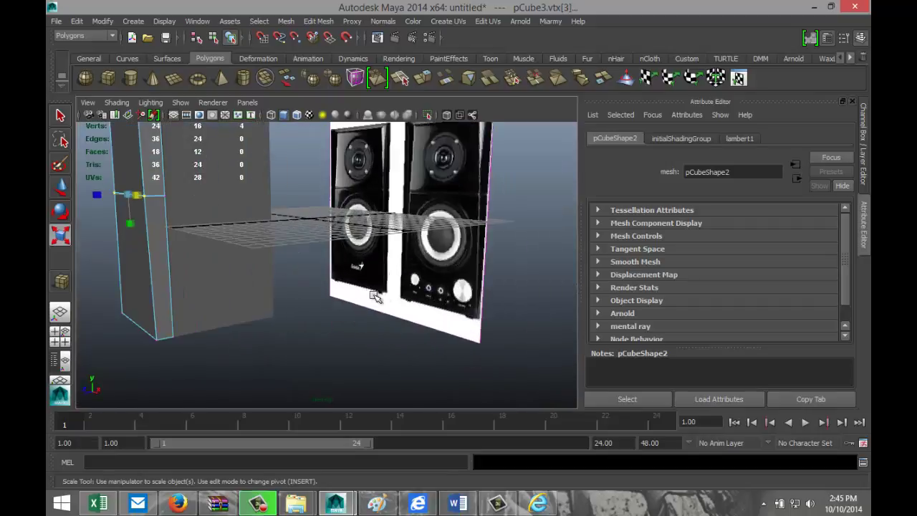
alt+drag(376, 297, 440, 344)
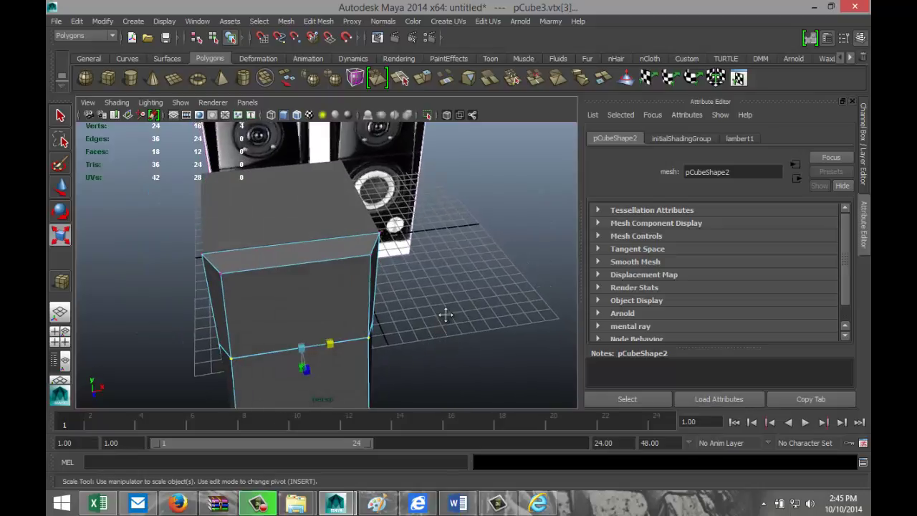
alt+middle_drag(445, 314, 461, 337)
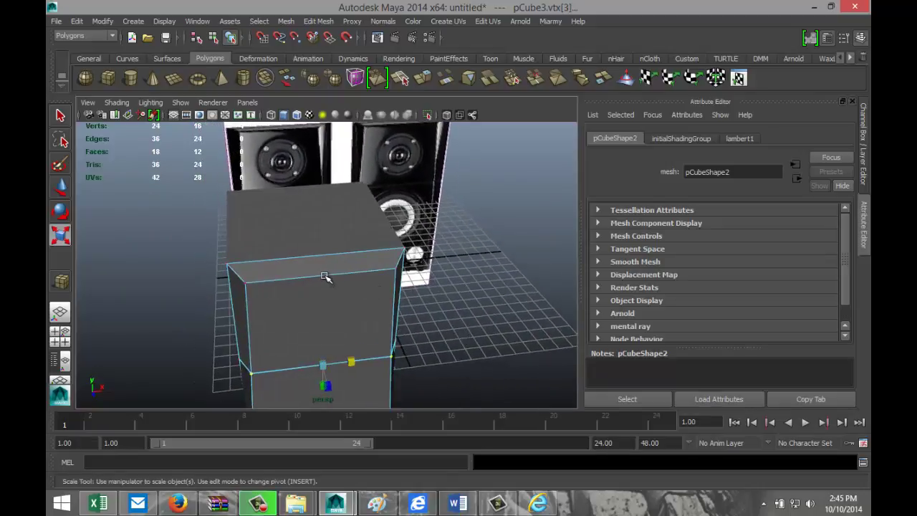
Select the outer front edges: the upper panel's top and two side edges, and the lower panel's two side and bottom edges
right_drag(328, 276, 324, 204)
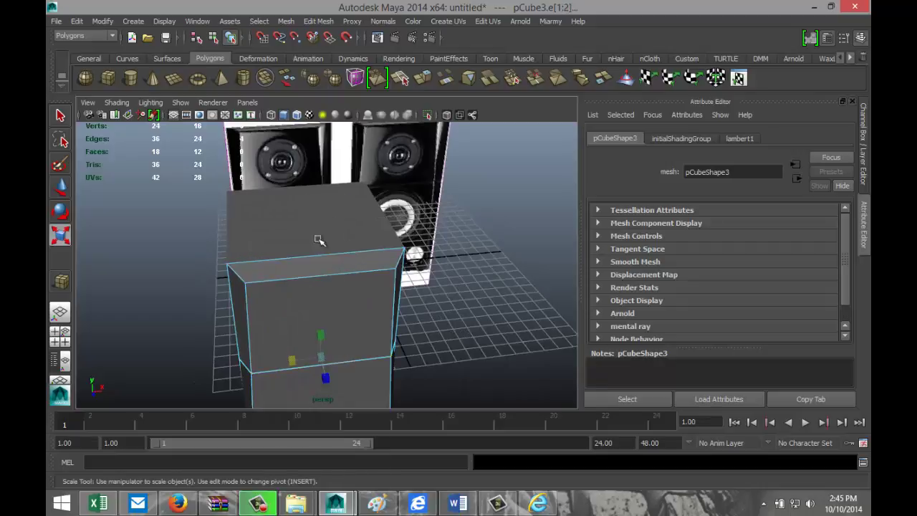
click(319, 278)
click(248, 315)
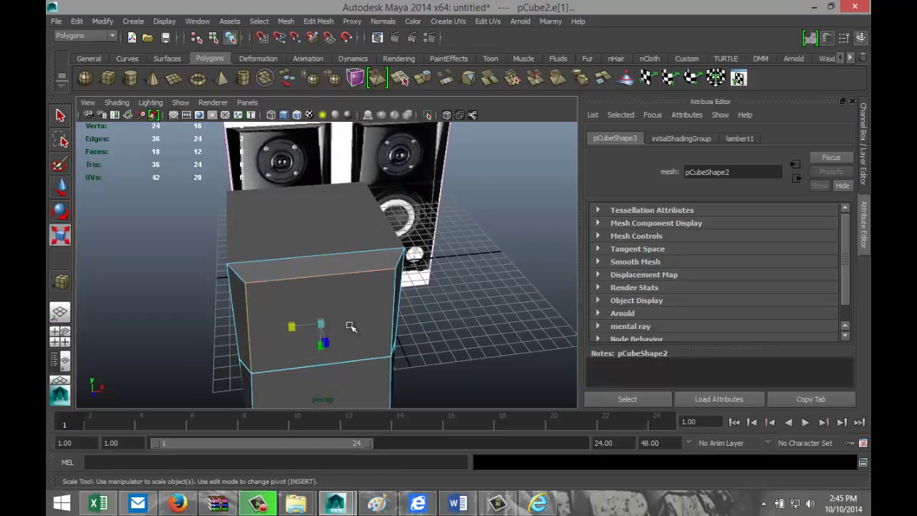
alt+drag(422, 349, 420, 258)
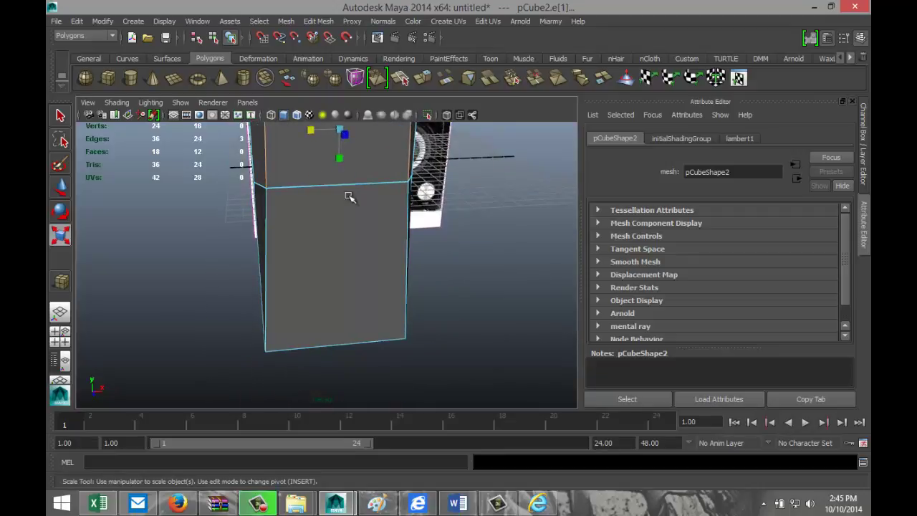
click(267, 237)
shift+click(405, 270)
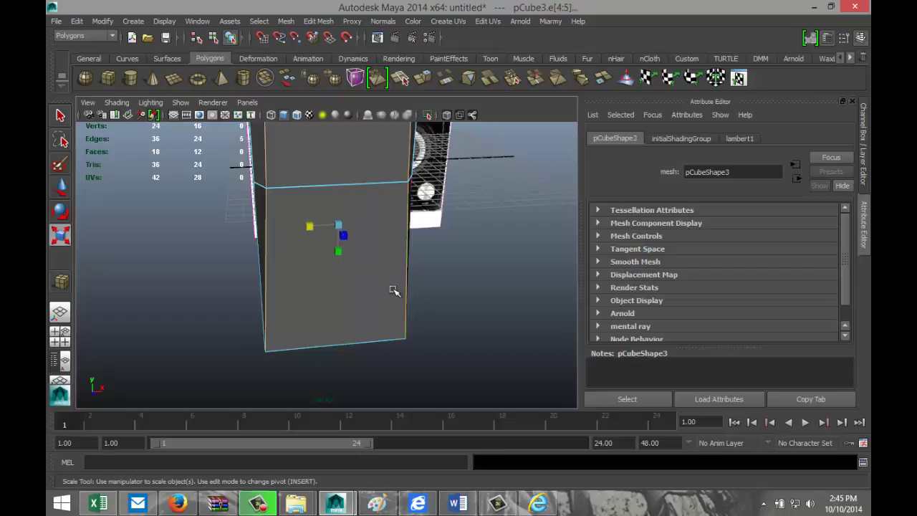
click(374, 342)
alt+drag(463, 276, 433, 289)
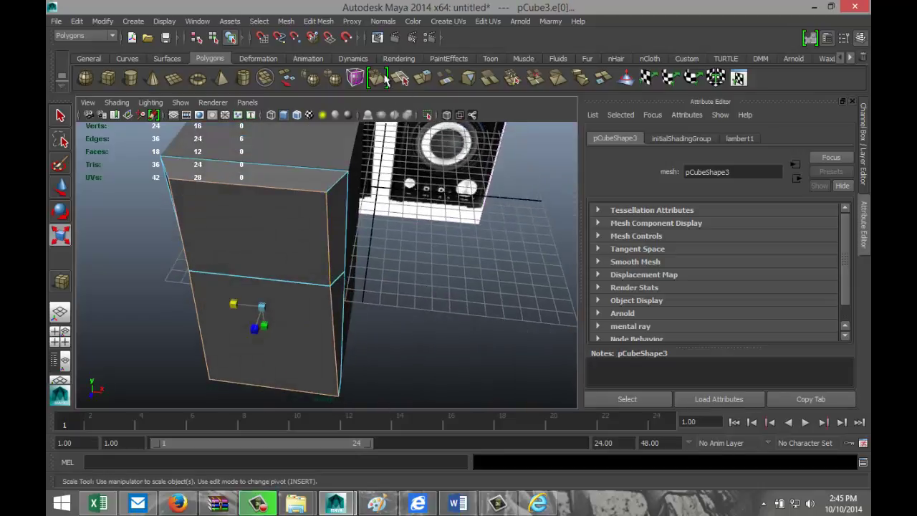
Try a bevel on the selected outer front edges of both panels, inspect it, and undo it
click(319, 20)
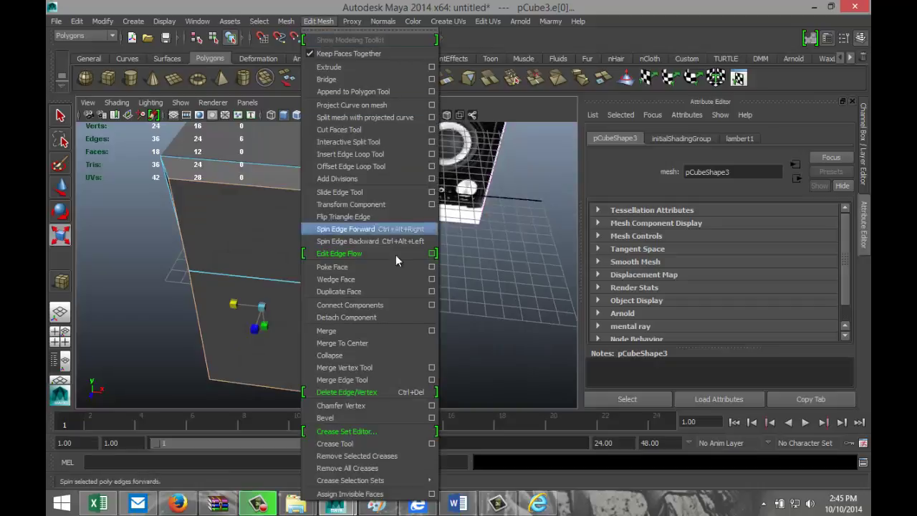
click(368, 417)
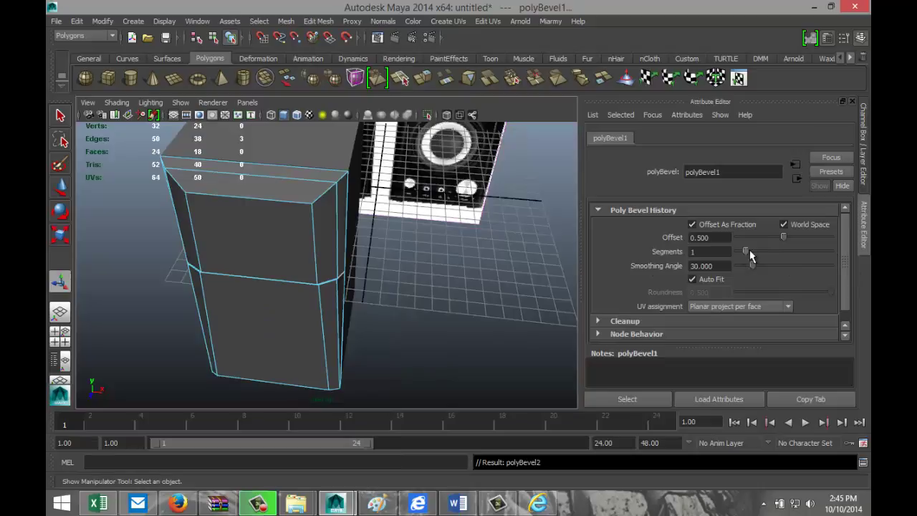
drag(750, 251, 628, 259)
click(448, 323)
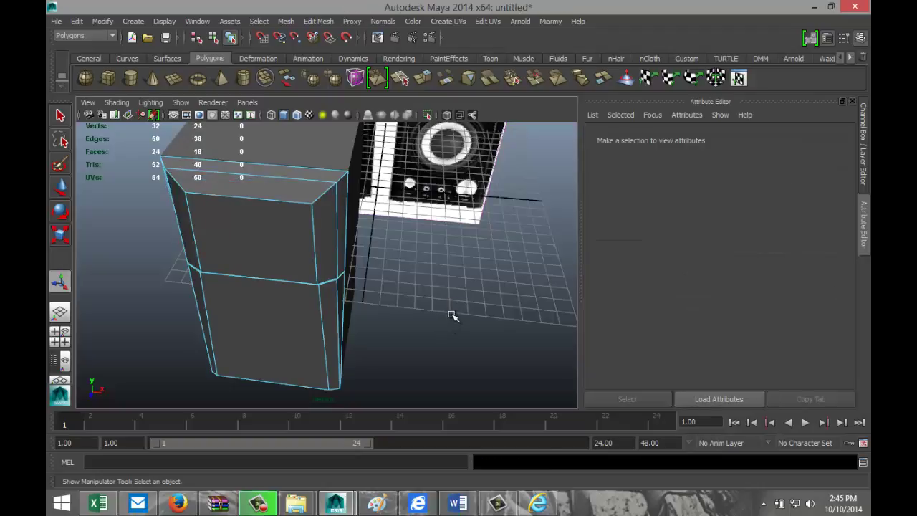
key(ctrl+z)
alt+drag(452, 308, 430, 270)
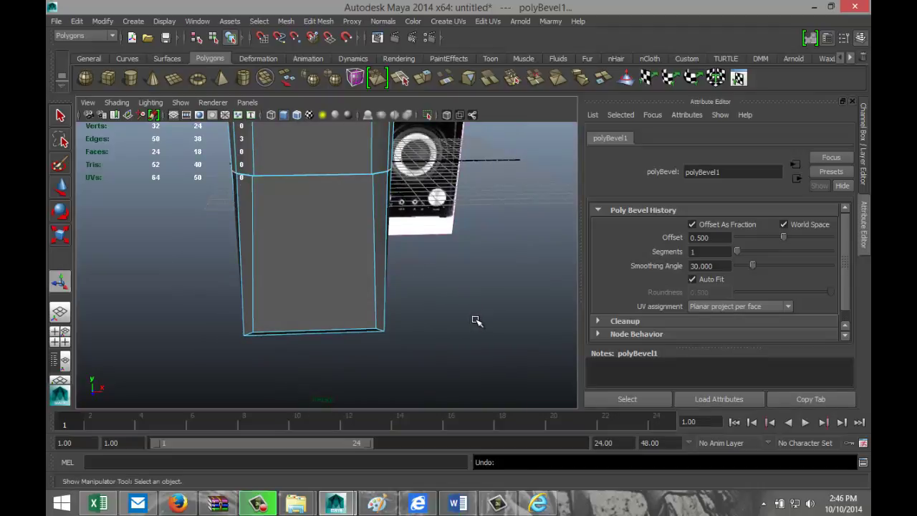
key(ctrl+z)
alt+middle_drag(474, 298, 512, 383)
alt+drag(503, 330, 485, 328)
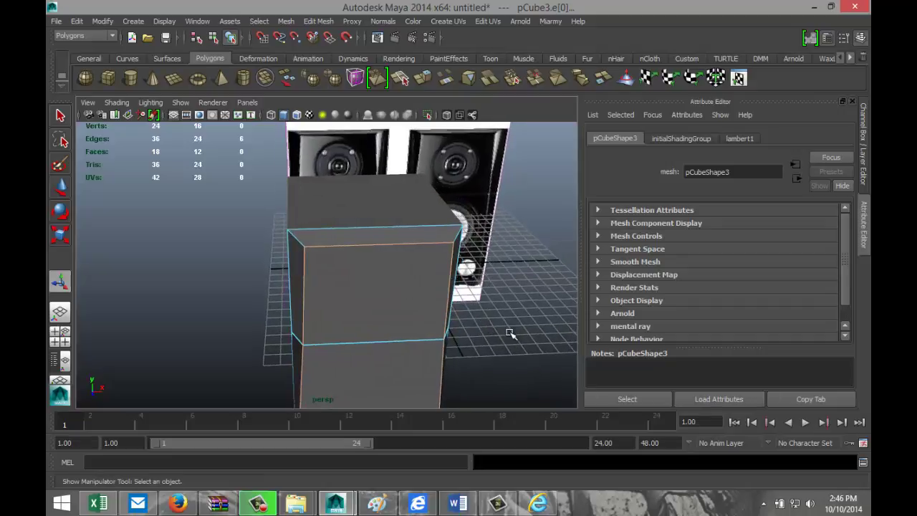
Reselect the outer front edges: the upper panel's top and two side edges, and the lower panel's two side and bottom edges
click(511, 333)
click(404, 246)
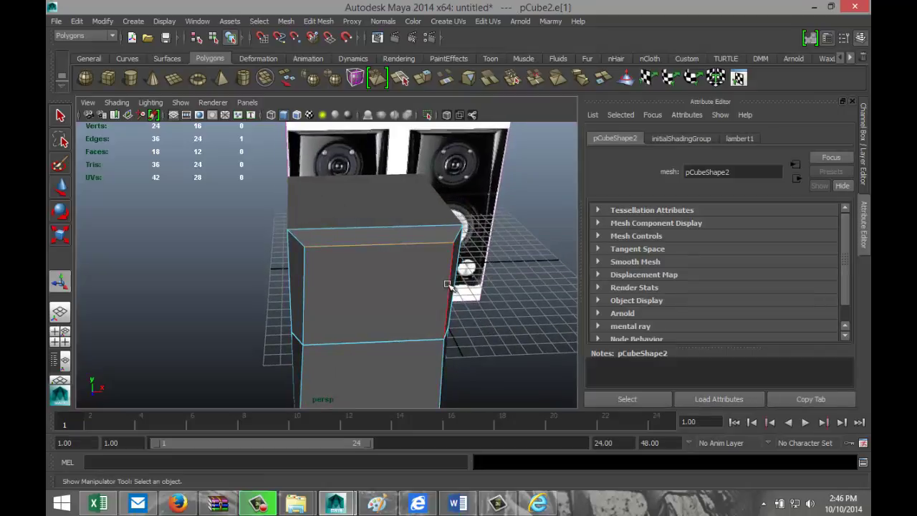
shift+click(447, 285)
shift+click(303, 295)
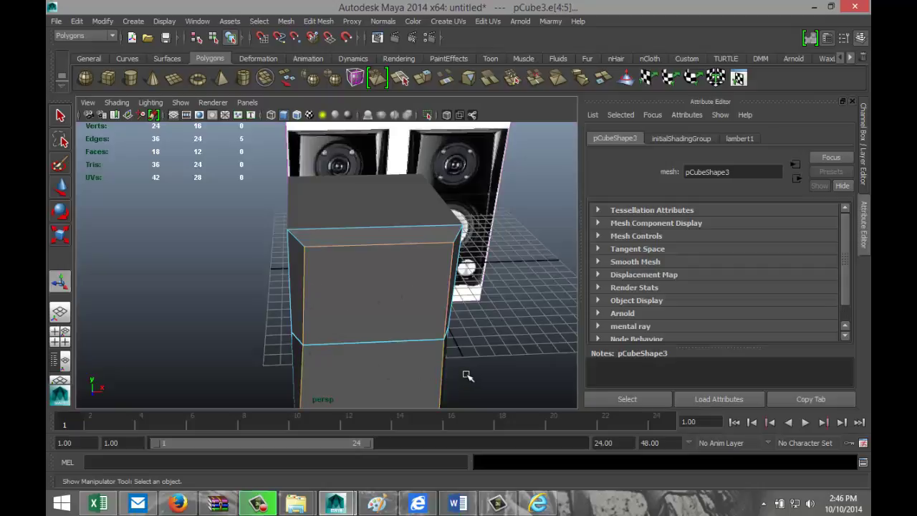
alt+drag(467, 375, 451, 282)
shift+click(407, 313)
shift+click(407, 313)
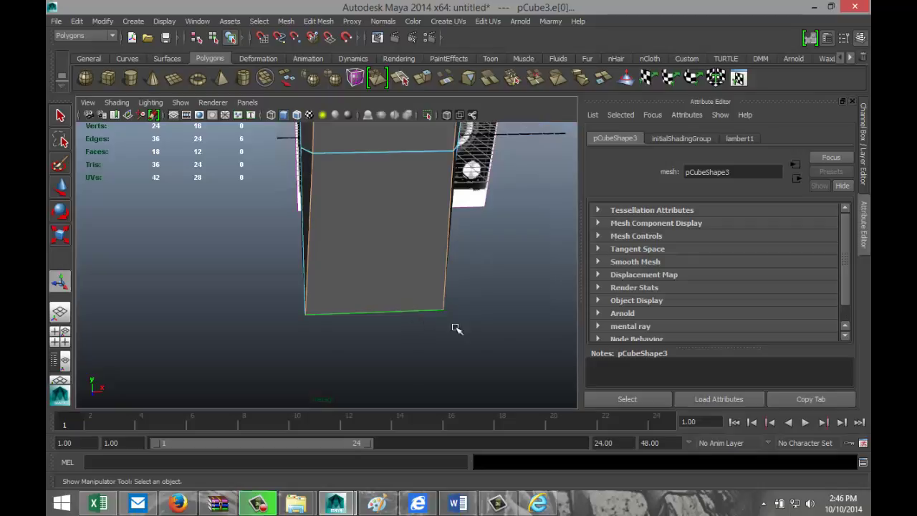
alt+drag(518, 289, 509, 315)
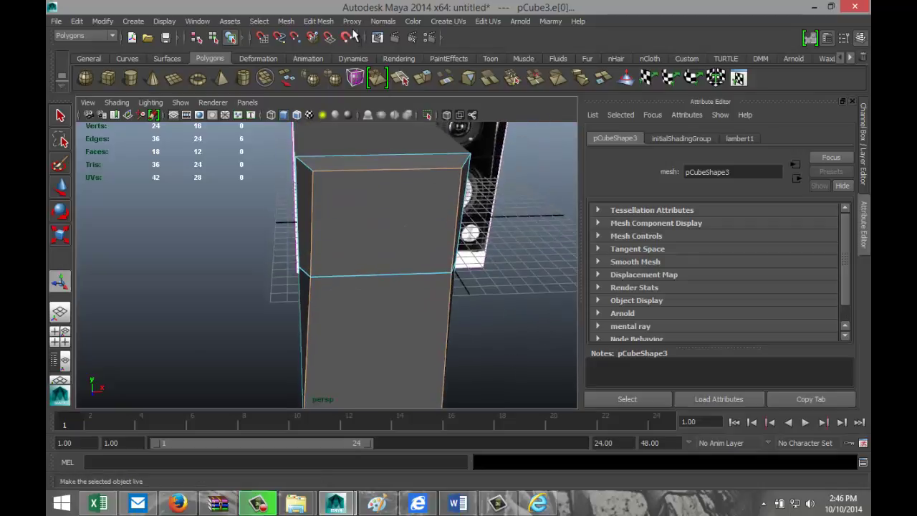
Try bevelling the selected front edges, giving the upper panel's bevel a 0.041 offset and 10 segments, and undo it
click(319, 21)
click(392, 416)
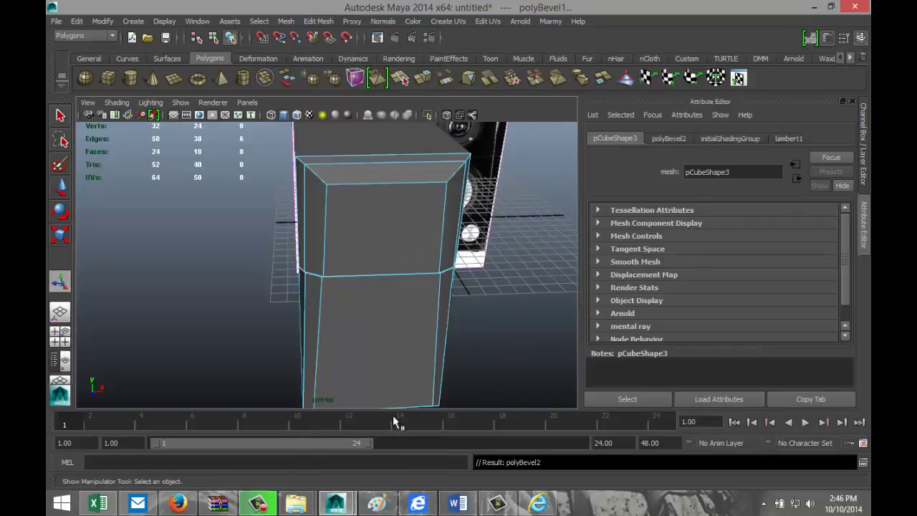
drag(778, 242, 742, 241)
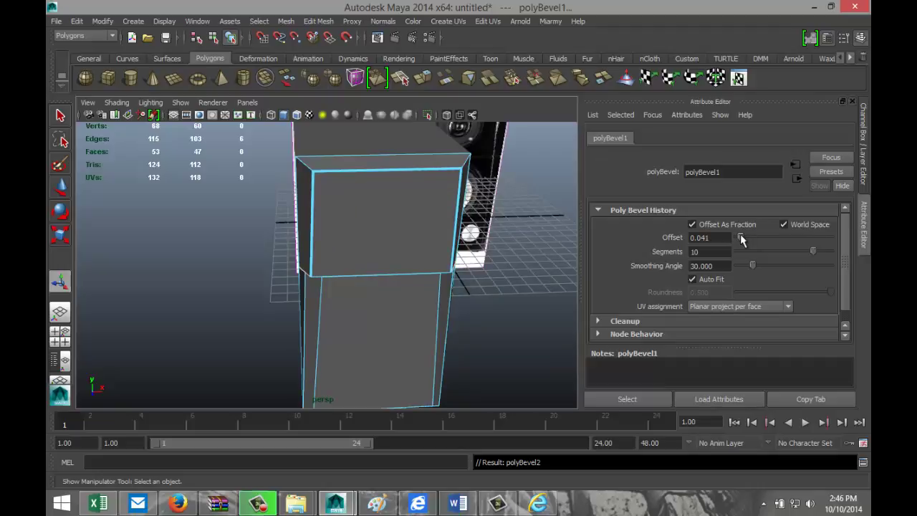
click(519, 334)
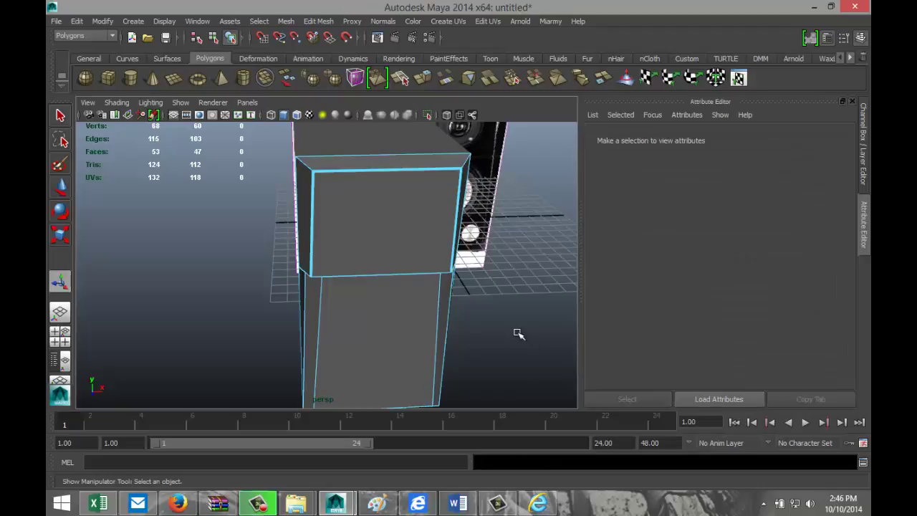
key(ctrl+z)
key(ctrl+z)
key(ctrl+z)
key(ctrl+z)
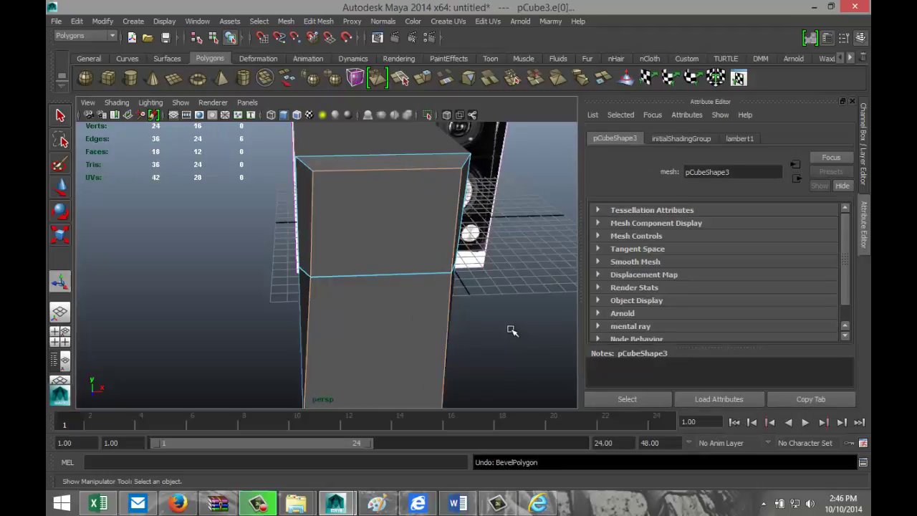
Deselect the edges and compare the front panels with the reference speakers in the perspective and front views
alt+drag(505, 319, 523, 327)
click(295, 362)
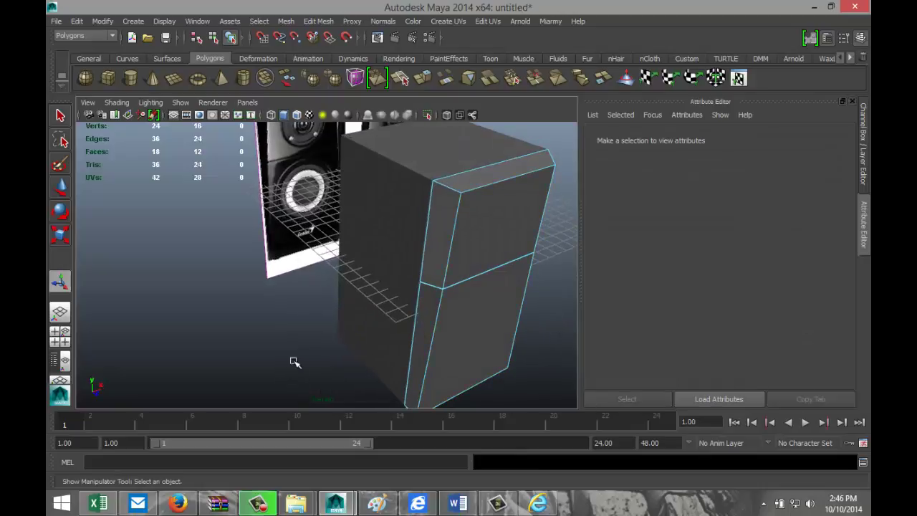
alt+drag(252, 320, 301, 336)
alt+drag(364, 301, 407, 292)
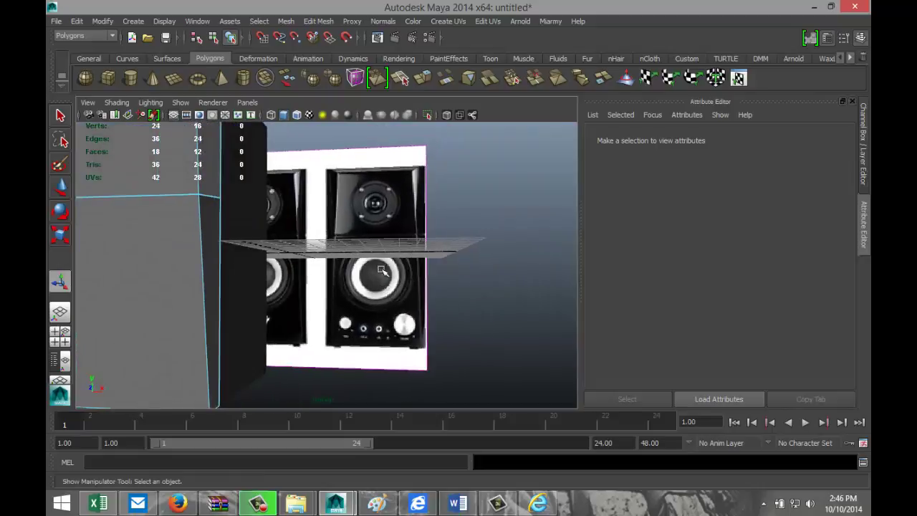
click(61, 343)
key(space)
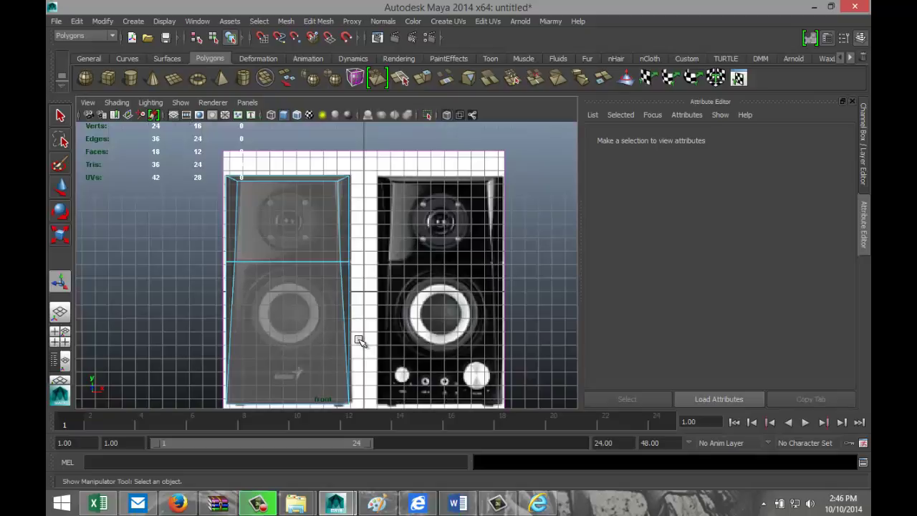
scroll(358, 339, down, 3)
scroll(360, 337, up, 6)
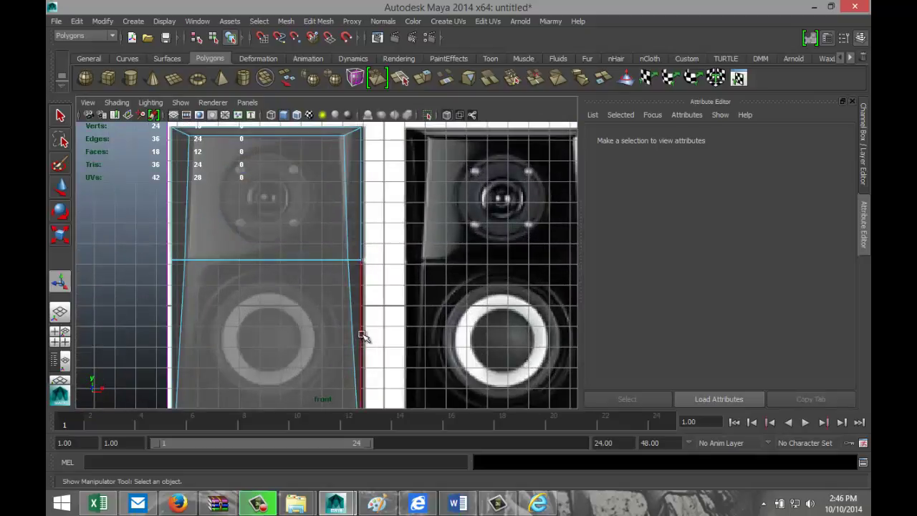
scroll(360, 337, up, 2)
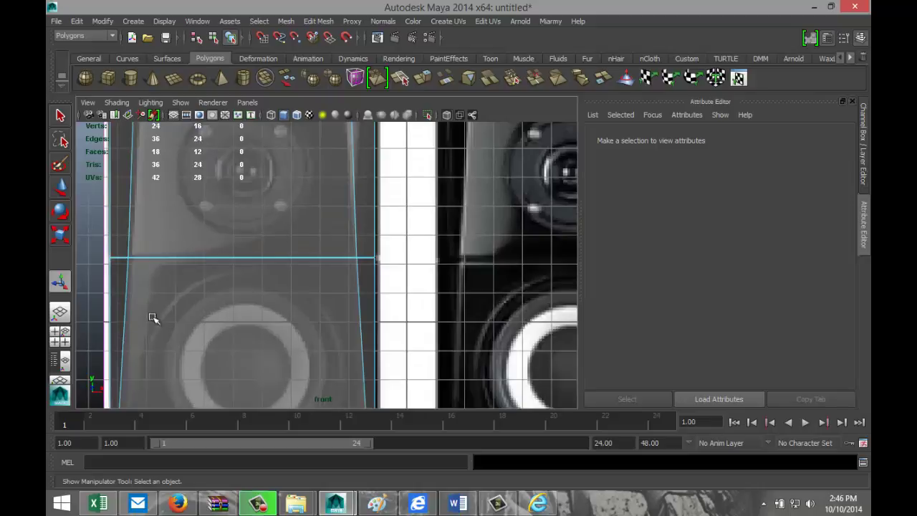
Create a polygon cylinder on the grid beside the speaker, with a radius of about 5.1 and a height of about 4.6
click(61, 335)
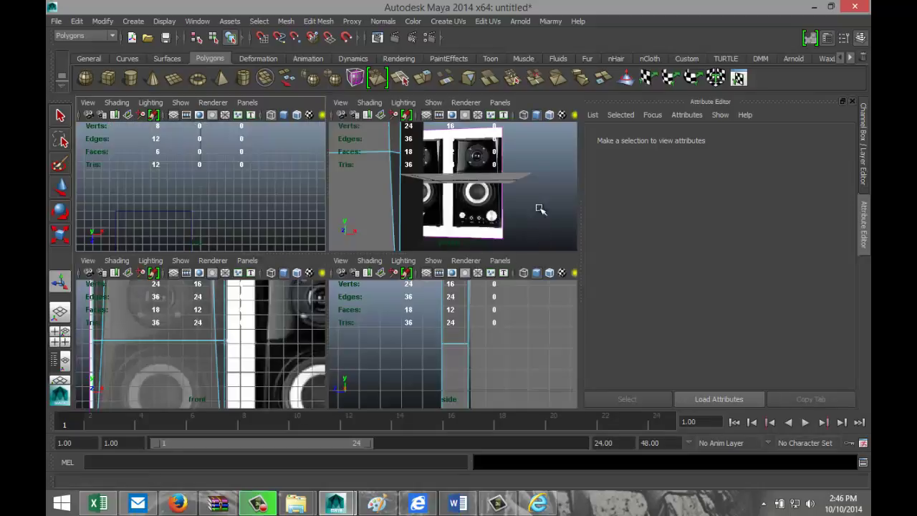
key(space)
scroll(437, 215, down, 3)
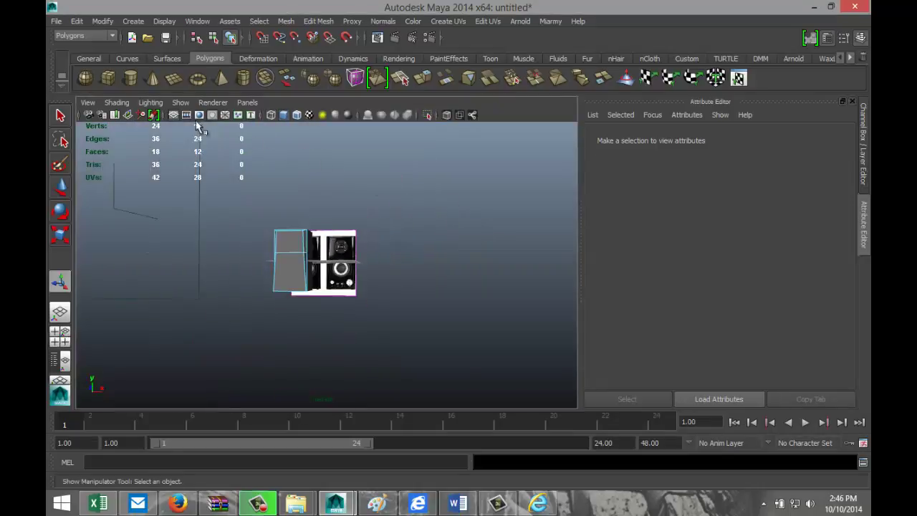
click(129, 78)
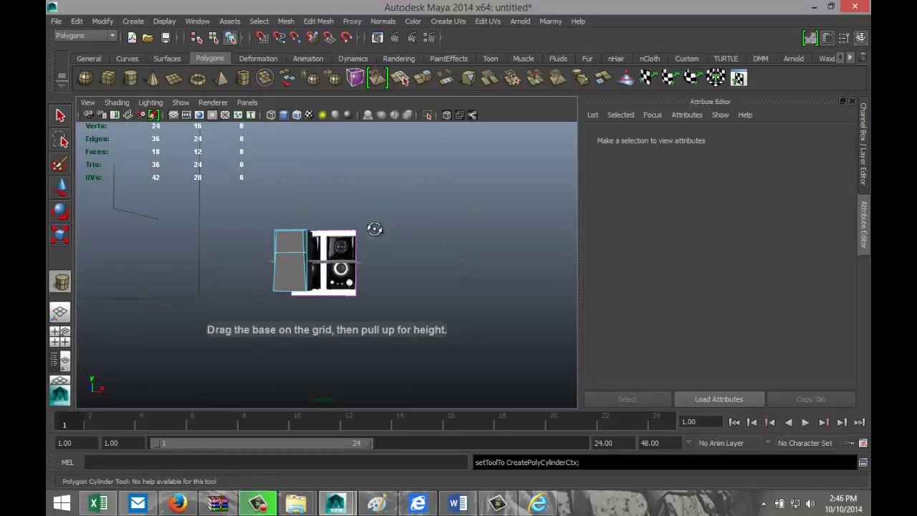
alt+drag(373, 227, 353, 293)
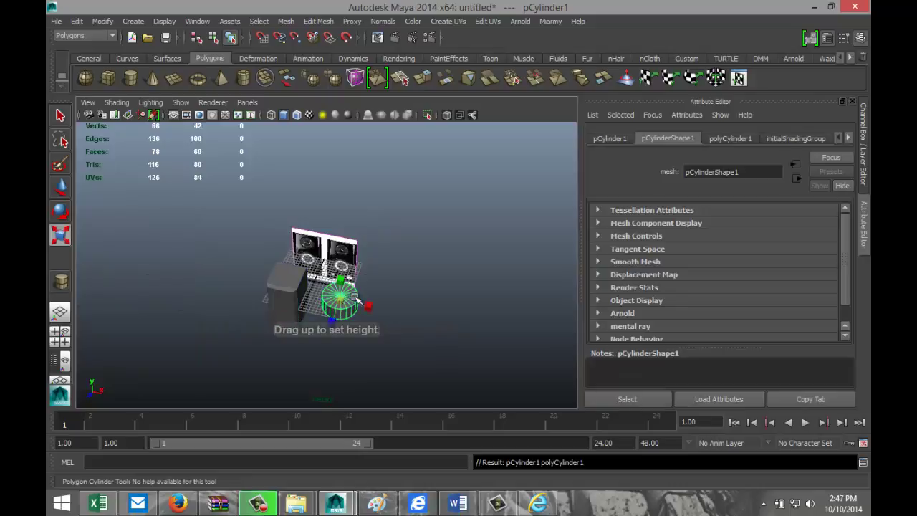
Set the cylinder's axis subdivisions to 40
click(728, 139)
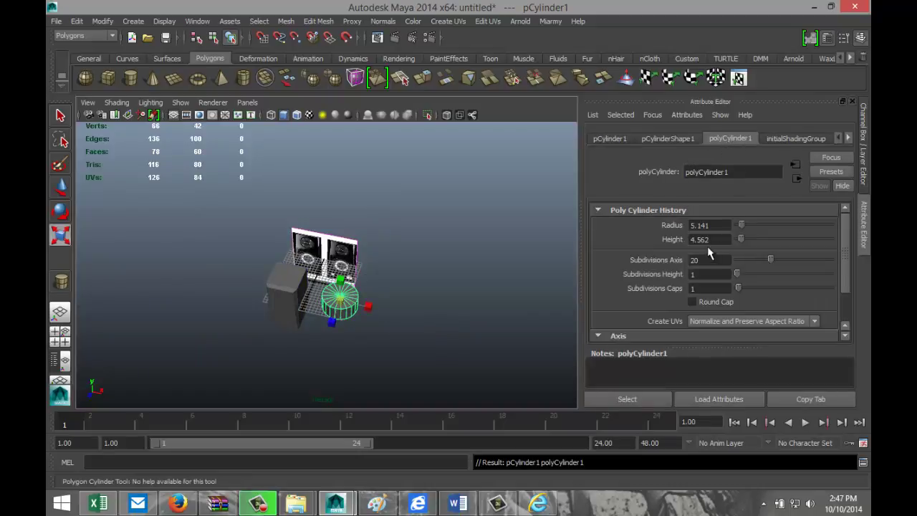
text(40)
key(Return)
key(r)
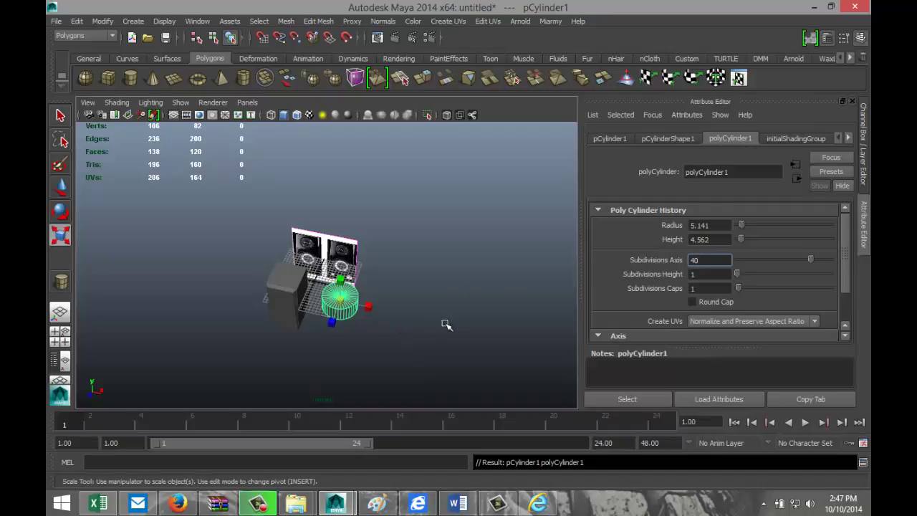
click(410, 328)
click(340, 296)
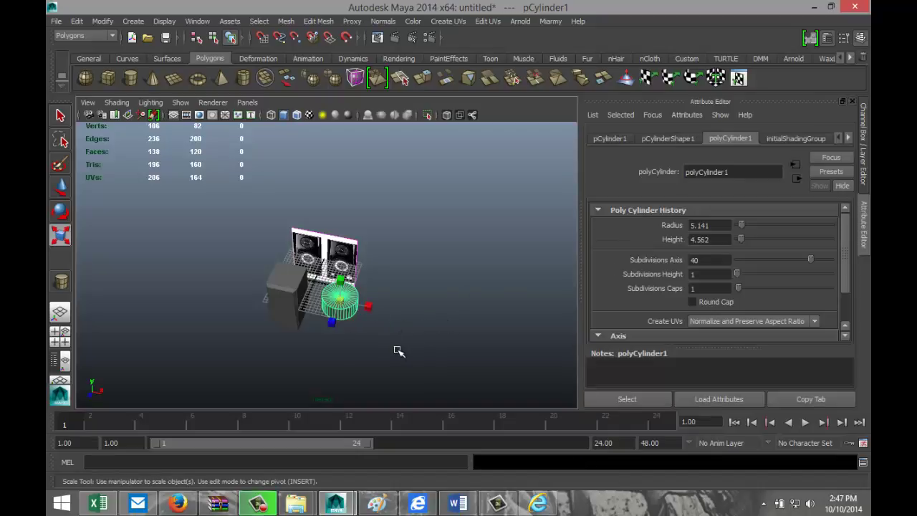
Rotate the cylinder to exactly 90 degrees about X so its cap faces the front
key(e)
drag(360, 308, 342, 324)
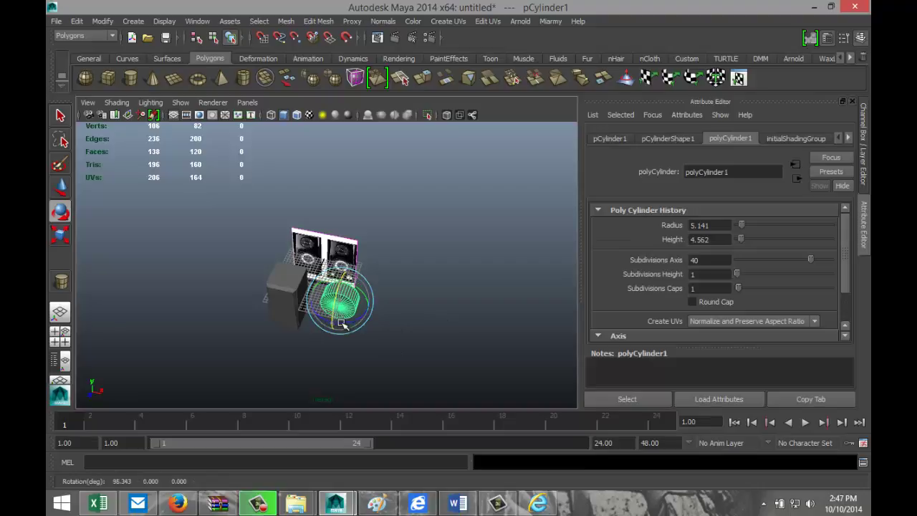
click(622, 139)
drag(718, 240, 629, 234)
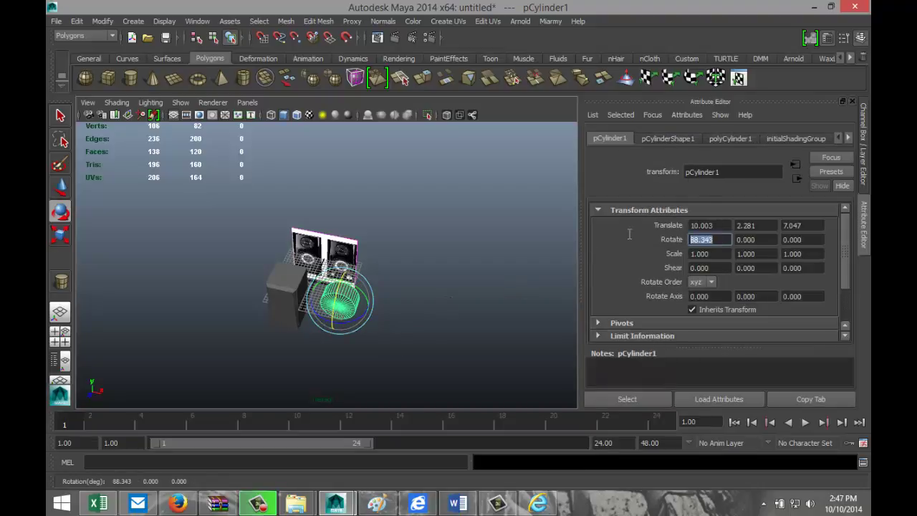
text(90)
key(Return)
Move the cylinder in the front view over the modelled speaker's woofer, at about X -5.62, Y -1.72
click(60, 333)
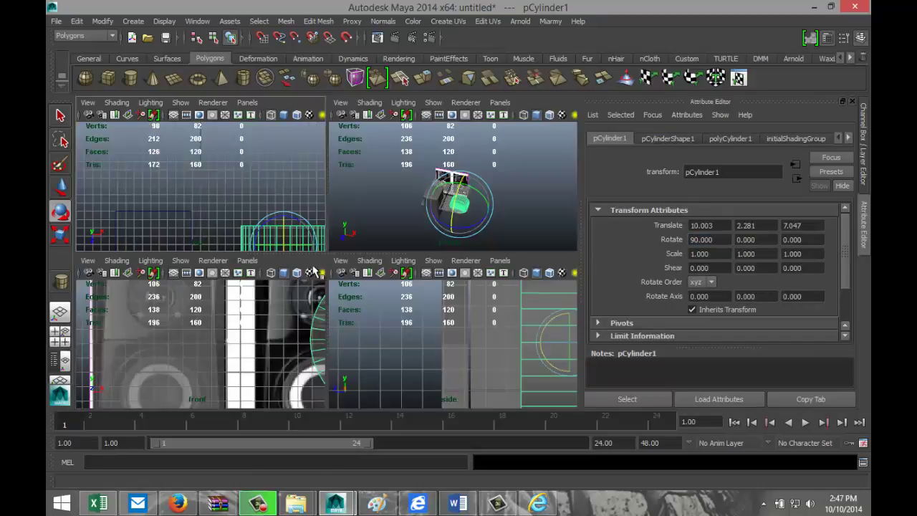
key(space)
scroll(405, 322, down, 4)
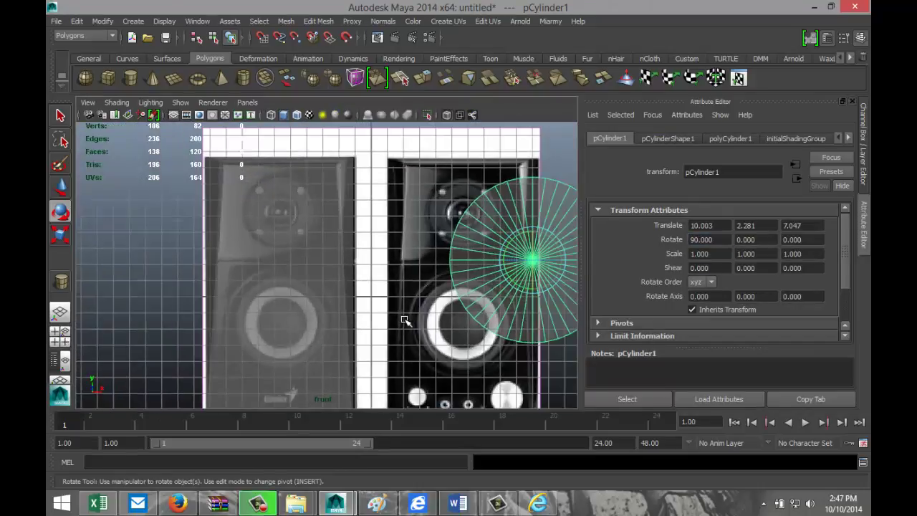
key(w)
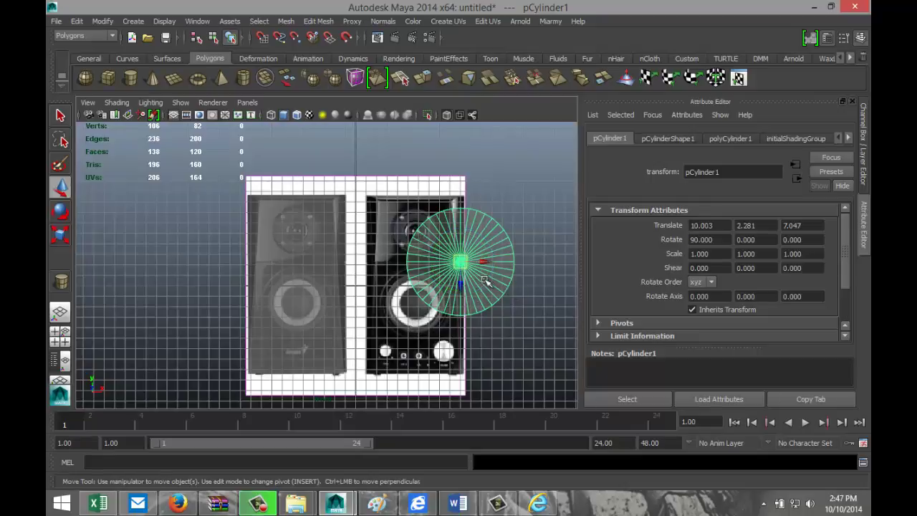
drag(486, 264, 310, 328)
key(f)
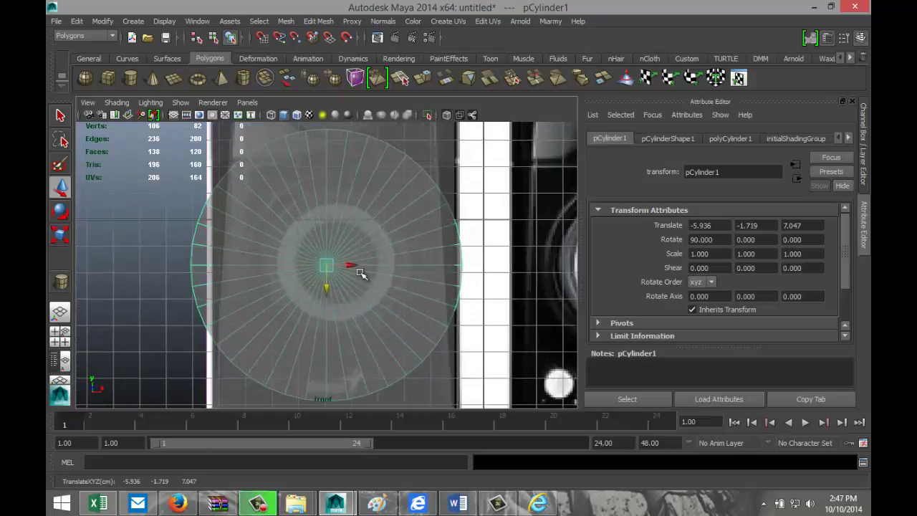
drag(353, 267, 361, 265)
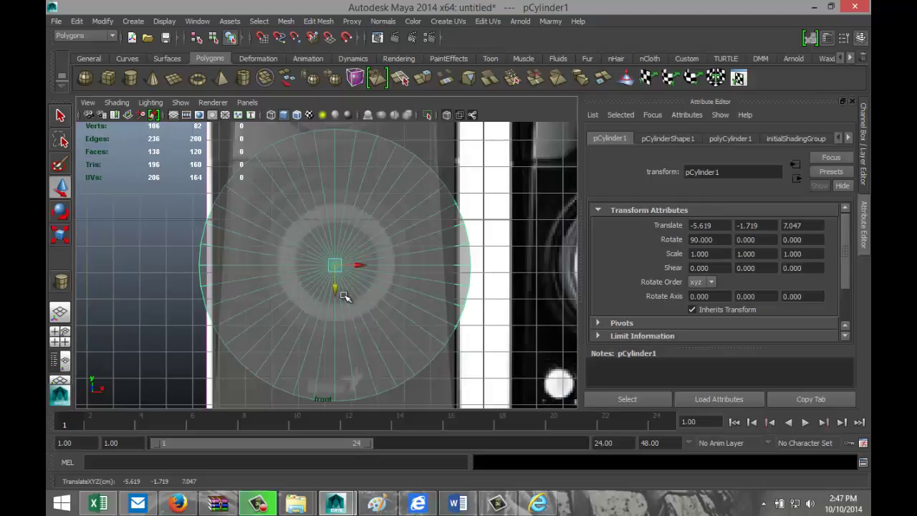
Scale the cylinder uniformly to about 0.616 around the woofer and centre it at about X -5.594, Y -1.597
key(r)
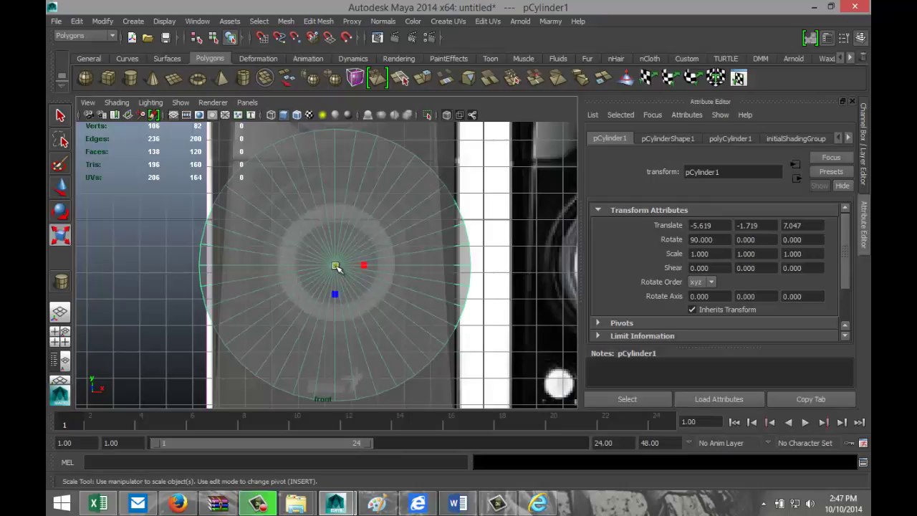
drag(335, 266, 230, 305)
key(w)
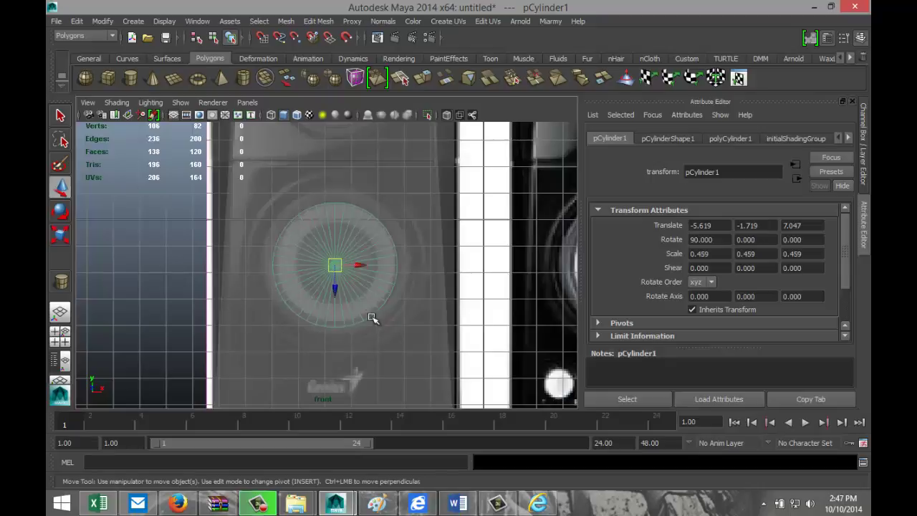
mouse_move(363, 266)
mouse_down()
mouse_move(338, 286)
mouse_move(362, 265)
mouse_up()
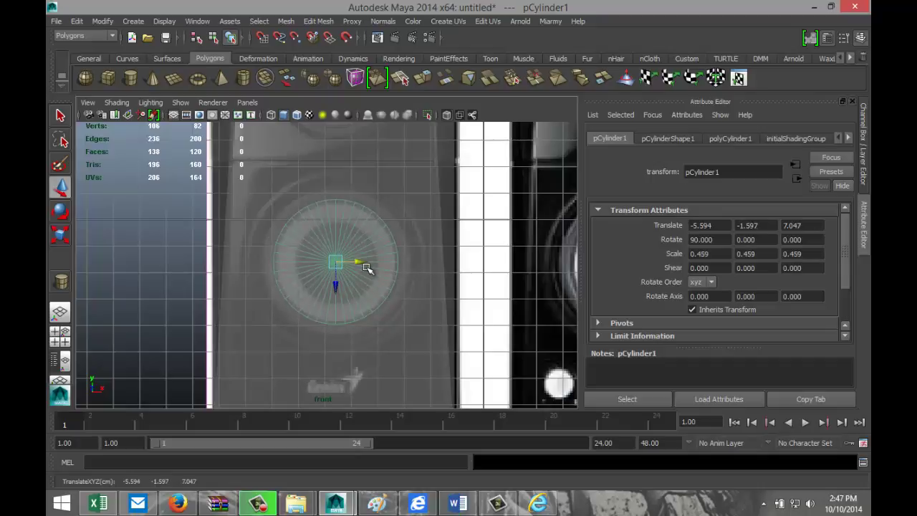
key(r)
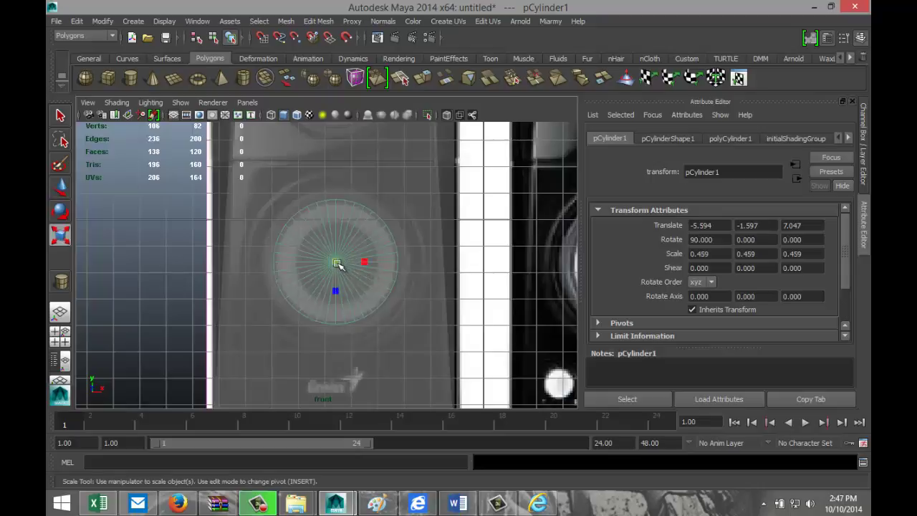
drag(338, 263, 370, 278)
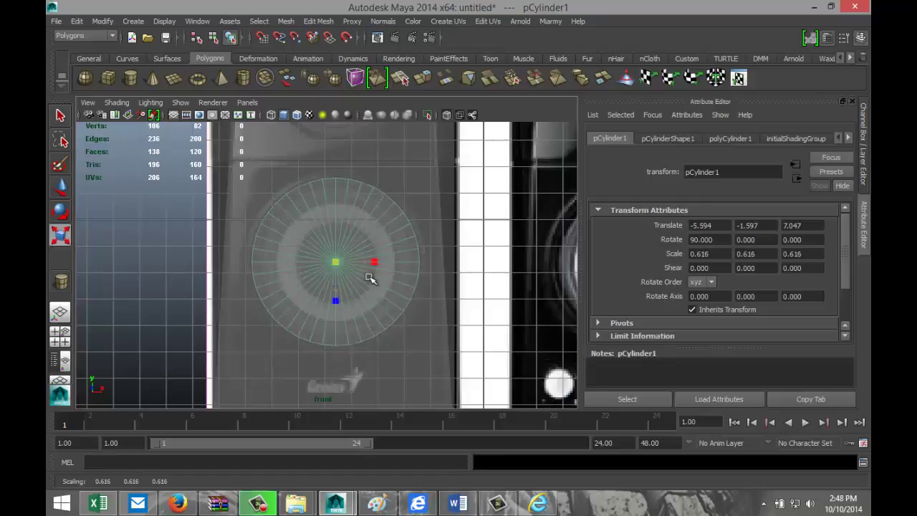
drag(370, 278, 370, 278)
Move the cylinder forward along Z to about 13.485 so it passes through the lower front panel
click(66, 341)
key(space)
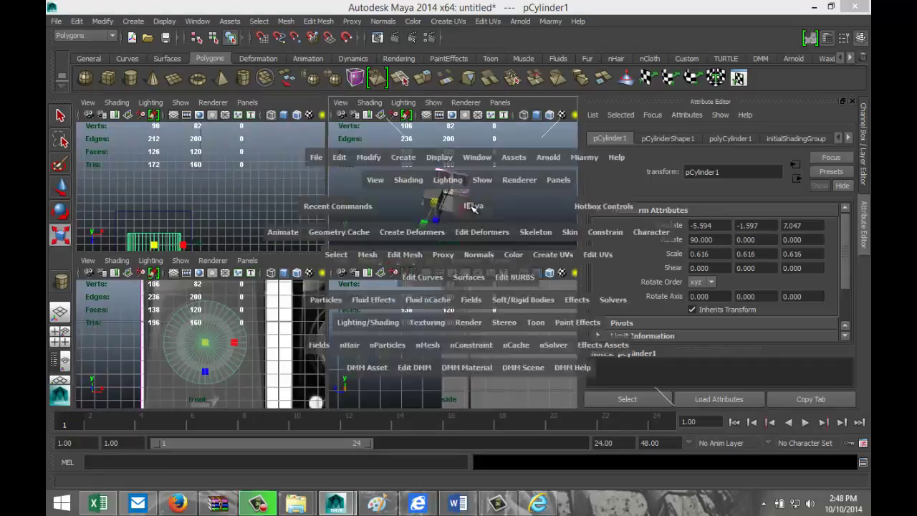
scroll(362, 319, up, 8)
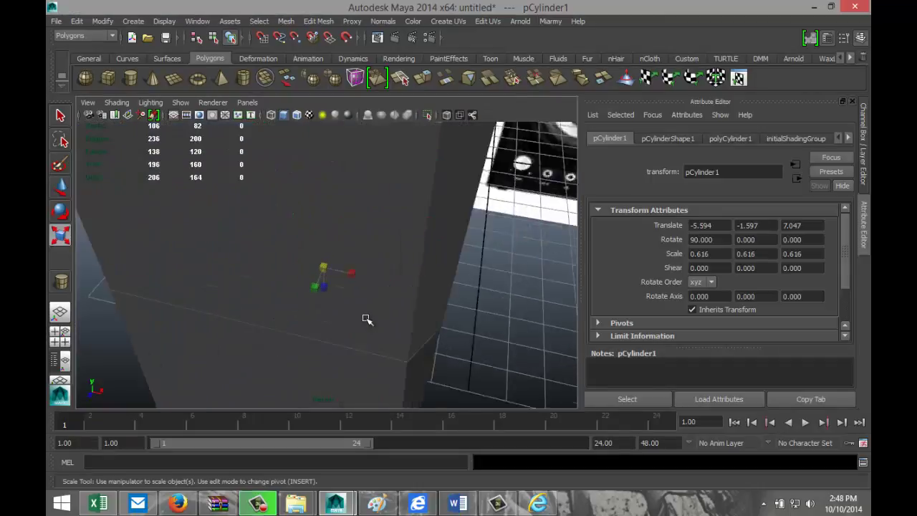
scroll(430, 322, down, 3)
alt+drag(491, 322, 391, 302)
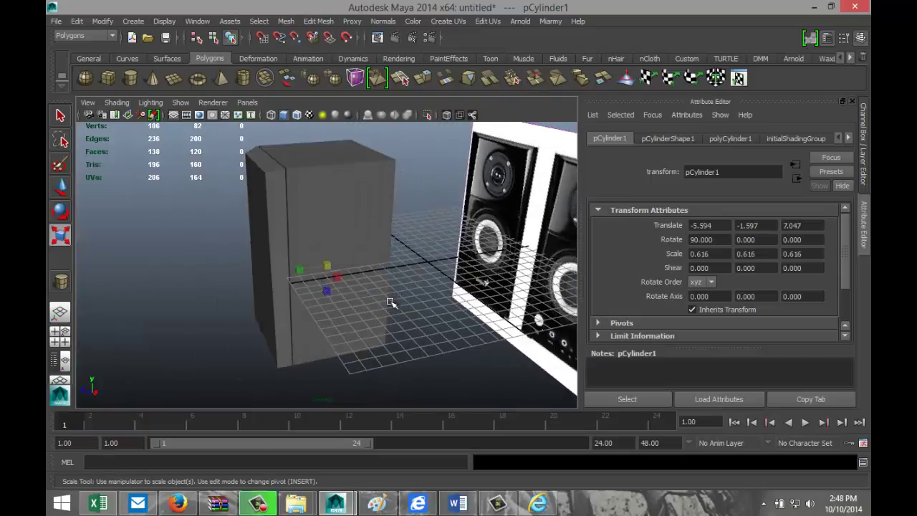
key(w)
drag(303, 269, 243, 278)
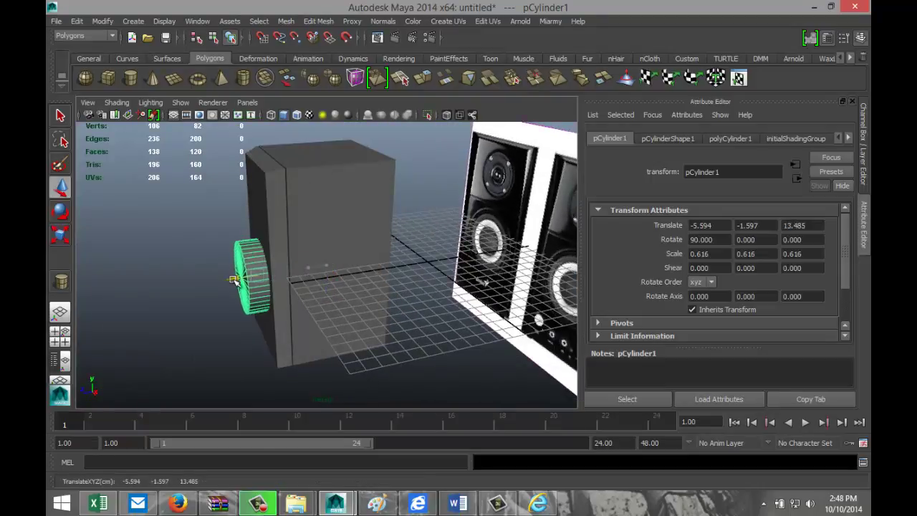
Try a Boolean Difference with the cylinder selected before the lower front panel, and undo it
alt+drag(161, 301, 465, 368)
click(373, 272)
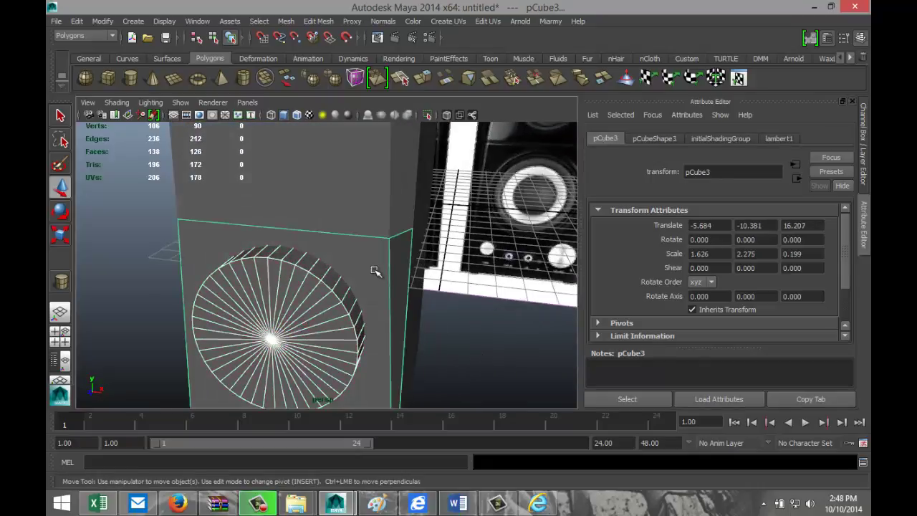
click(319, 21)
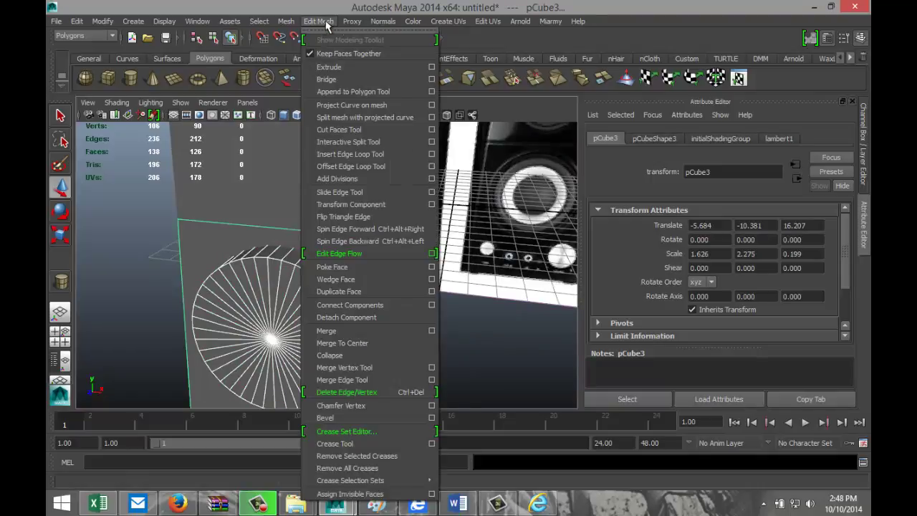
mouse_move(286, 22)
mouse_move(340, 80)
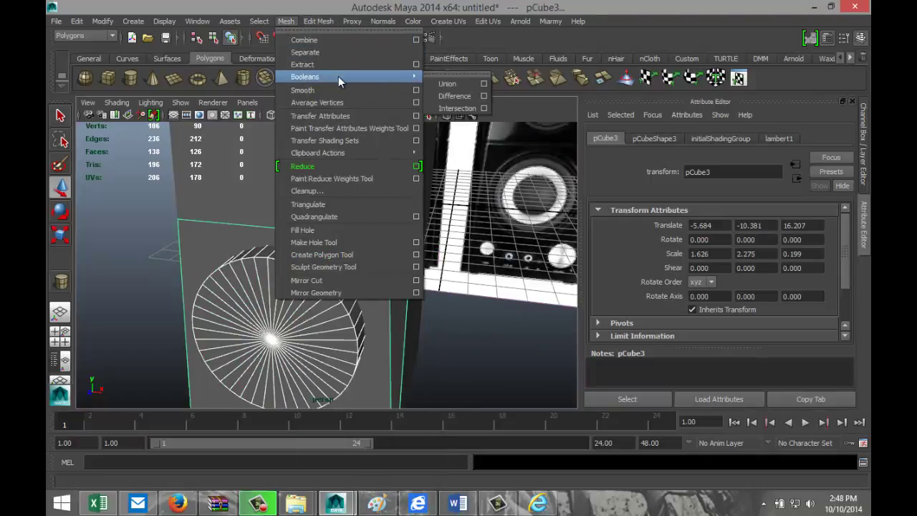
click(453, 96)
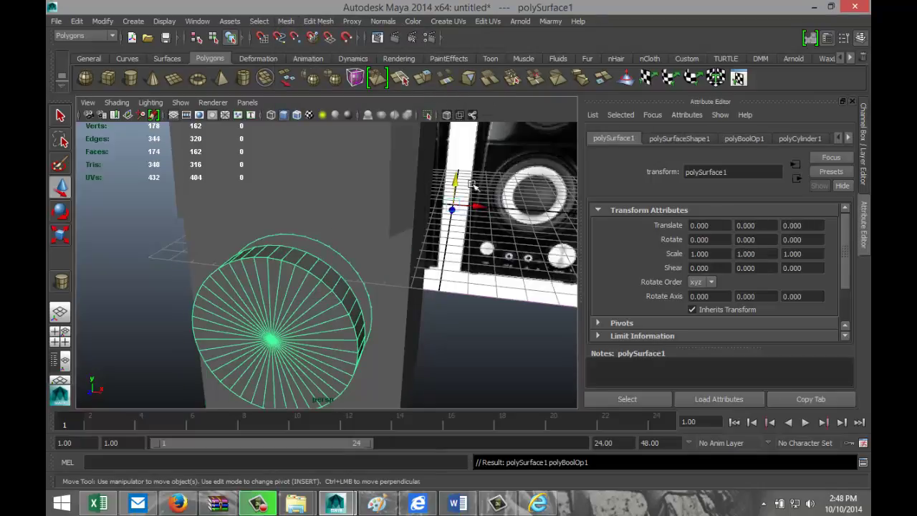
key(ctrl+z)
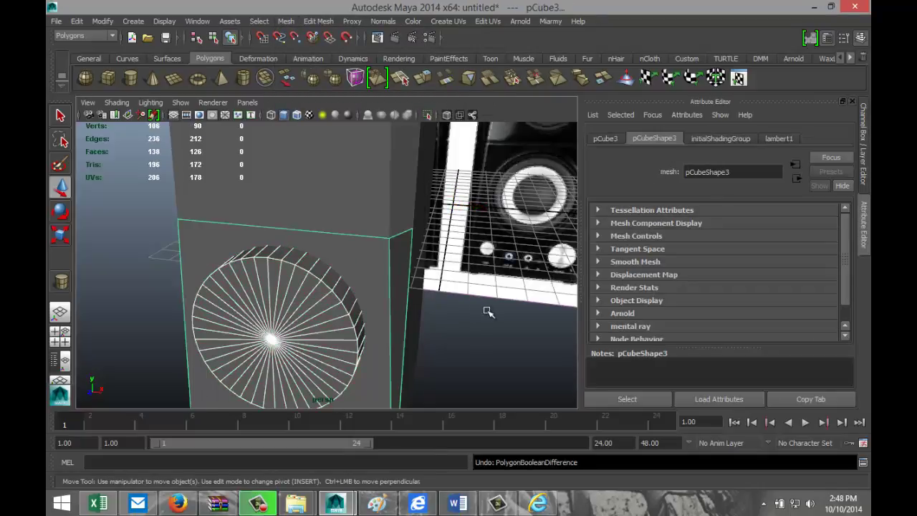
Cut the woofer hole by subtracting the cylinder from the lower front panel with Boolean Difference, selecting the panel first
click(466, 322)
click(387, 272)
click(336, 301)
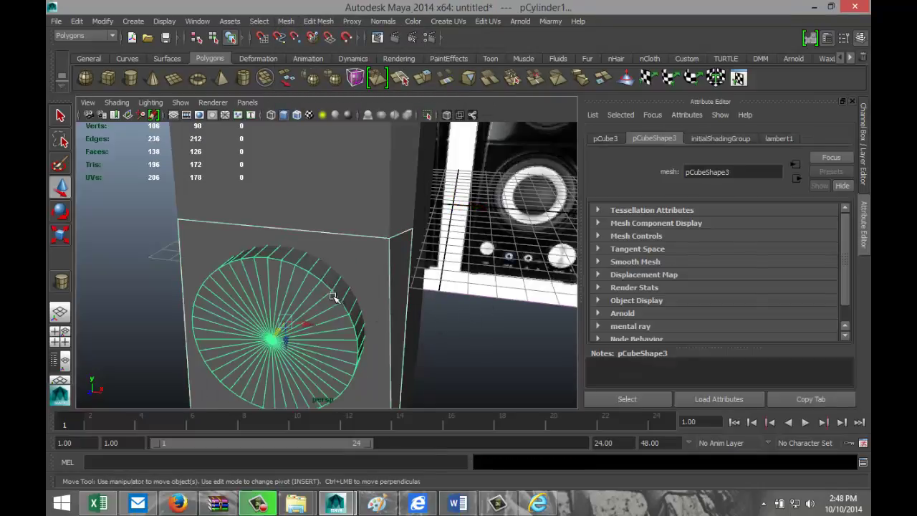
click(295, 23)
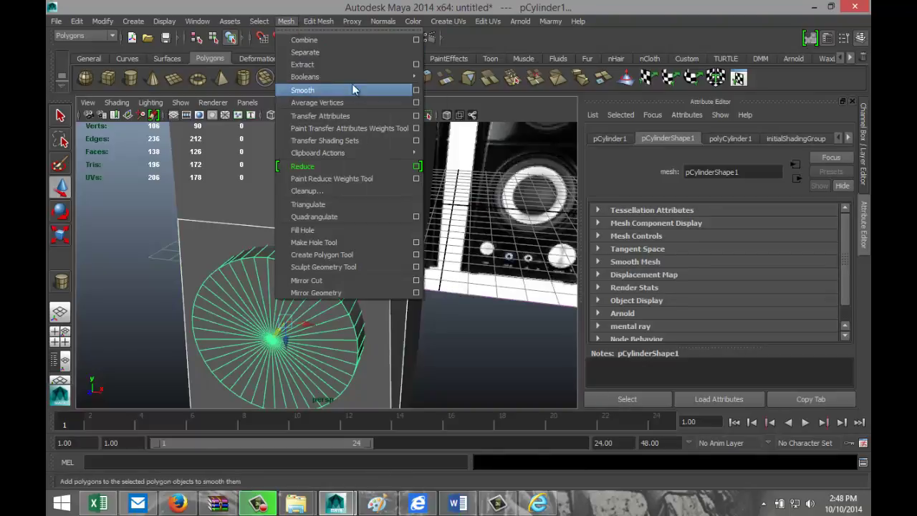
mouse_move(412, 77)
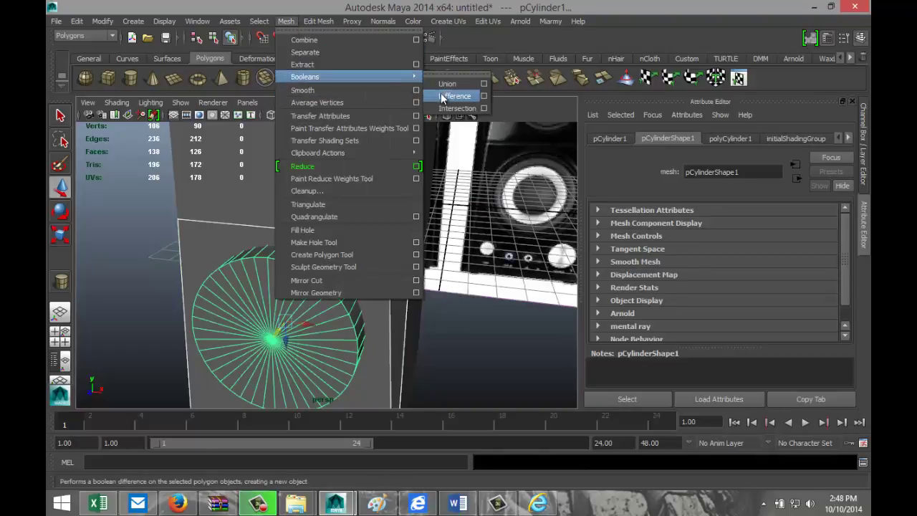
click(445, 90)
alt+drag(466, 286, 426, 276)
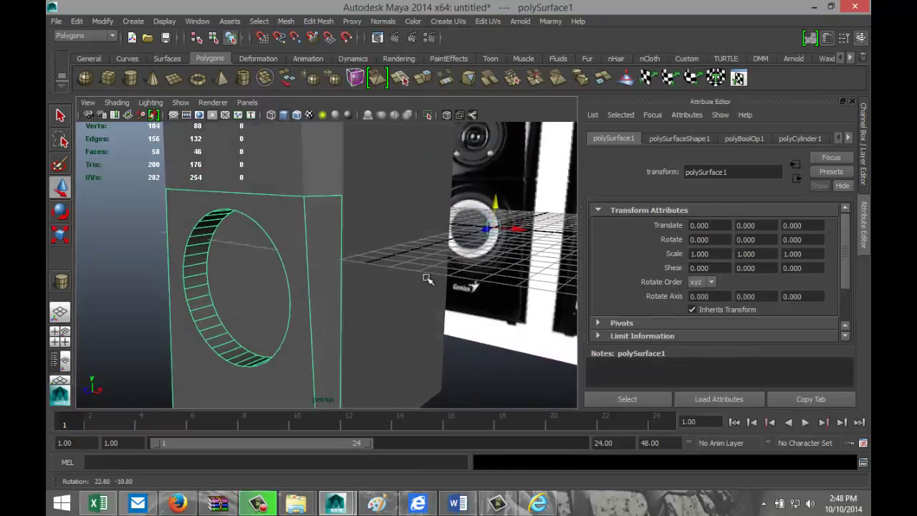
Pull the upper and lower front panels together forward along Z, well clear of the cabinet box
click(275, 277)
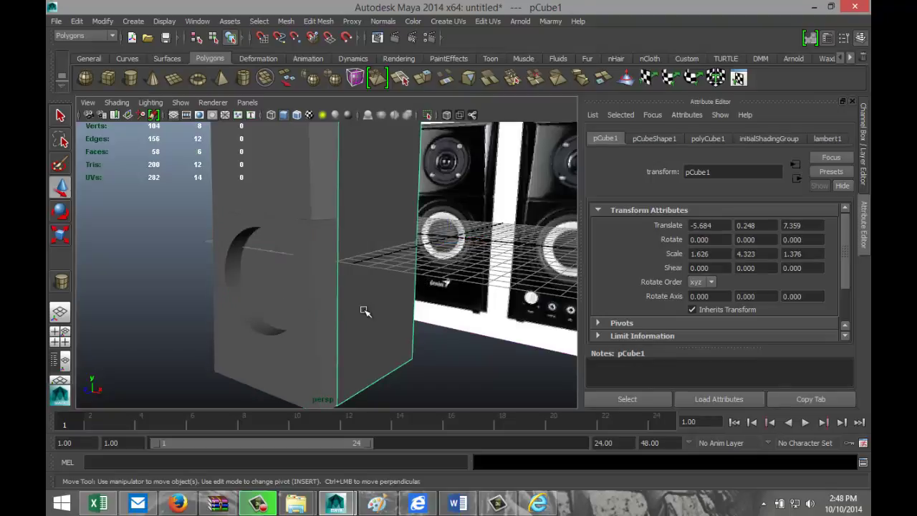
key(f)
click(318, 283)
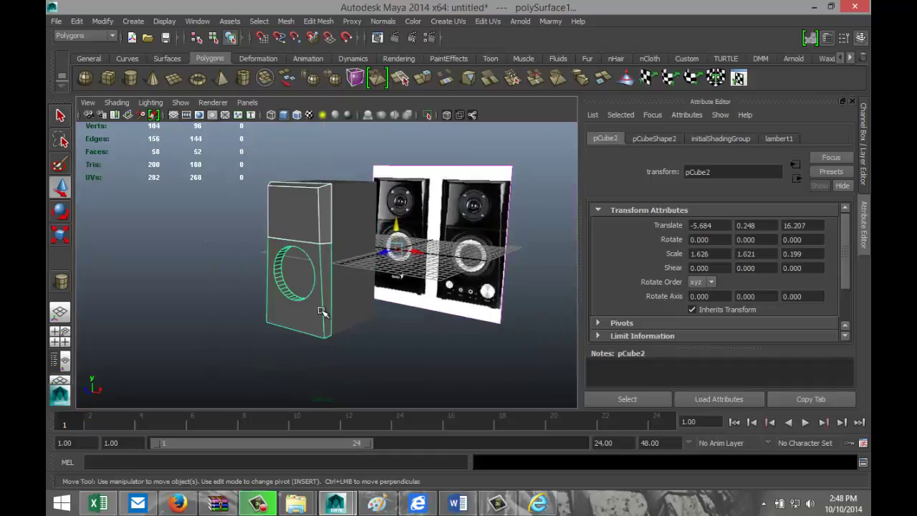
drag(384, 250, 266, 293)
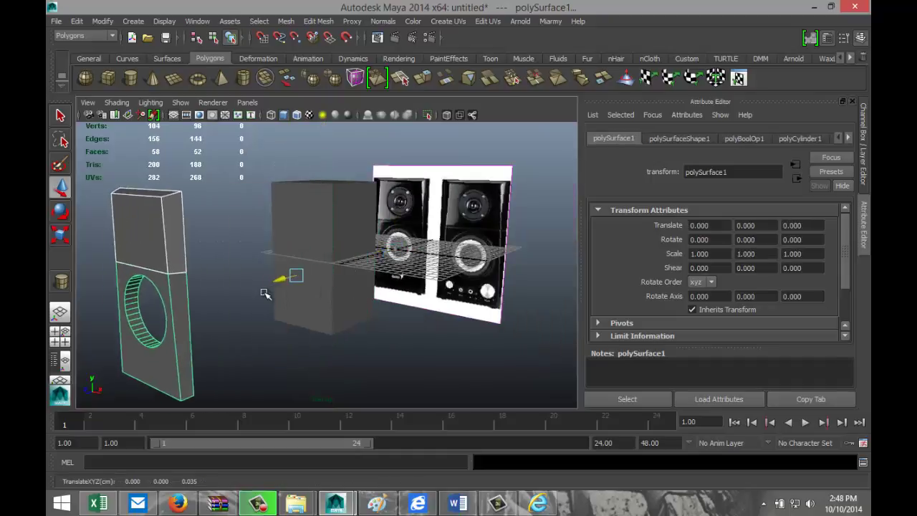
Delete the front face of the cabinet box so it is open behind the panels
click(303, 226)
right_click(303, 225)
click(304, 254)
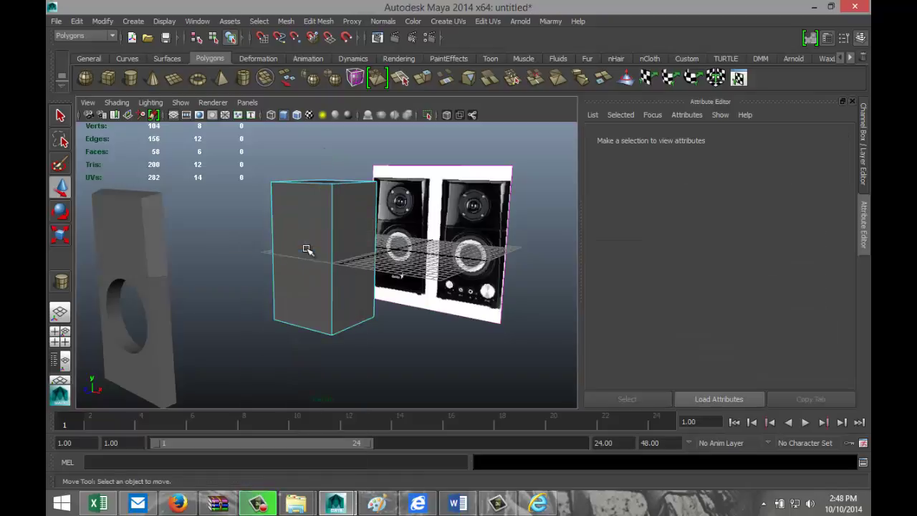
click(318, 243)
key(Delete)
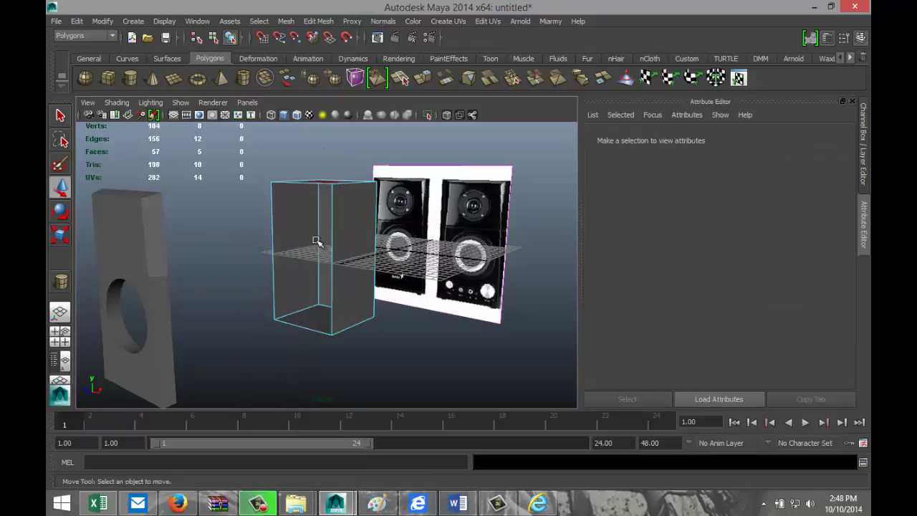
Move both front panels back against the cabinet's open front, bringing the lower panel to about Z -0.011 in the side view
click(150, 260)
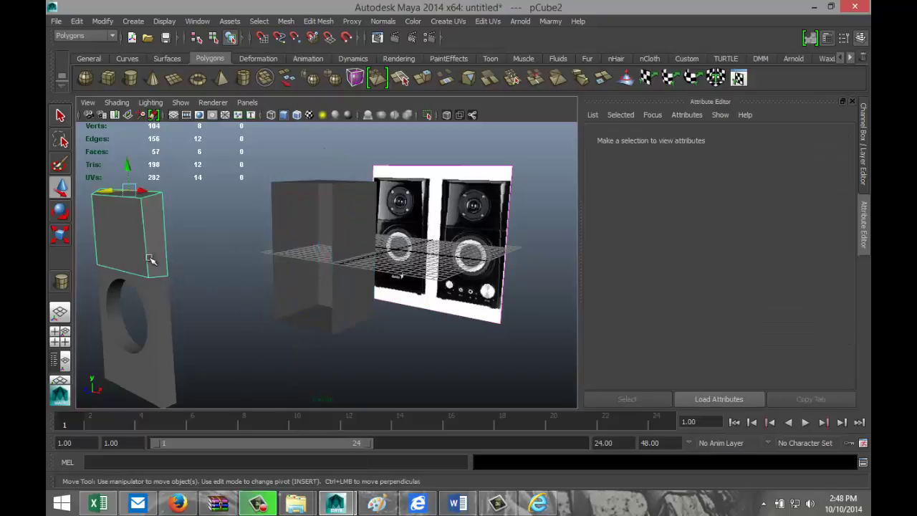
click(166, 339)
drag(267, 284, 330, 261)
click(63, 338)
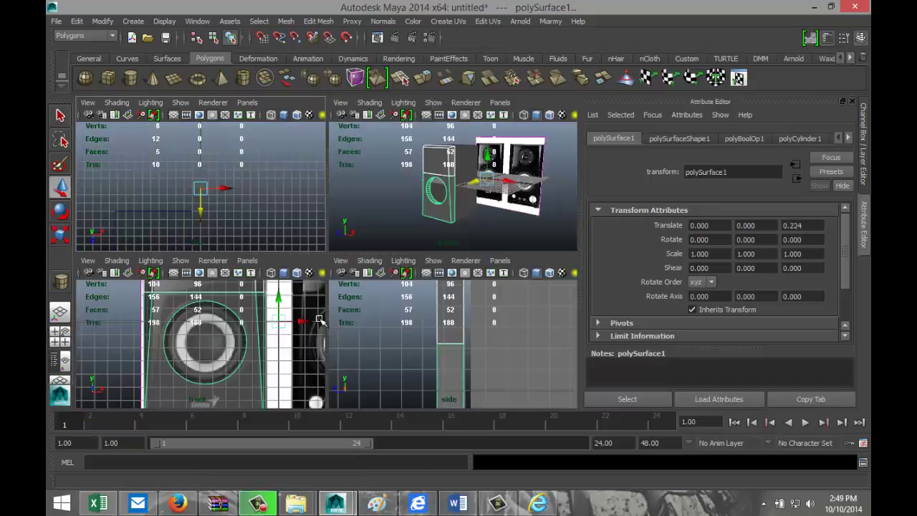
key(space)
scroll(430, 334, down, 3)
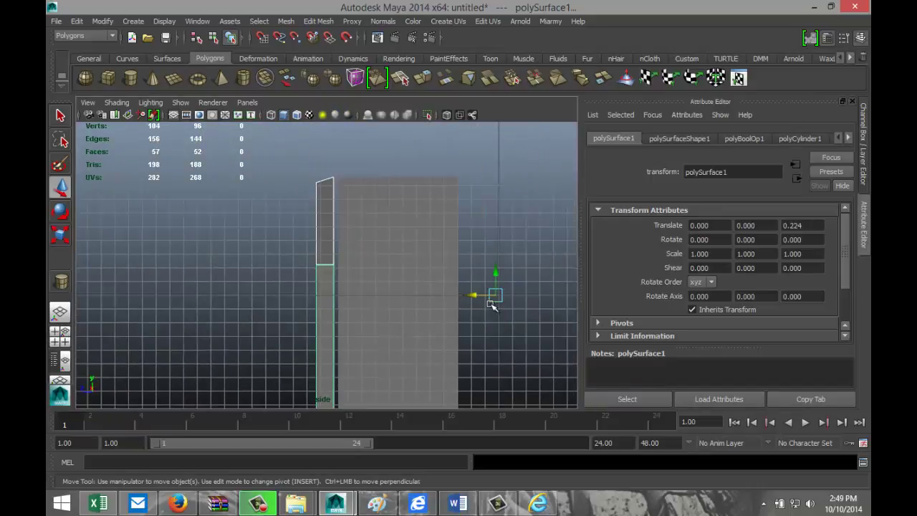
drag(473, 296, 475, 297)
Nudge both front panels slightly along Z in the side view, setting the lower panel at about Z -0.046
scroll(320, 319, up, 4)
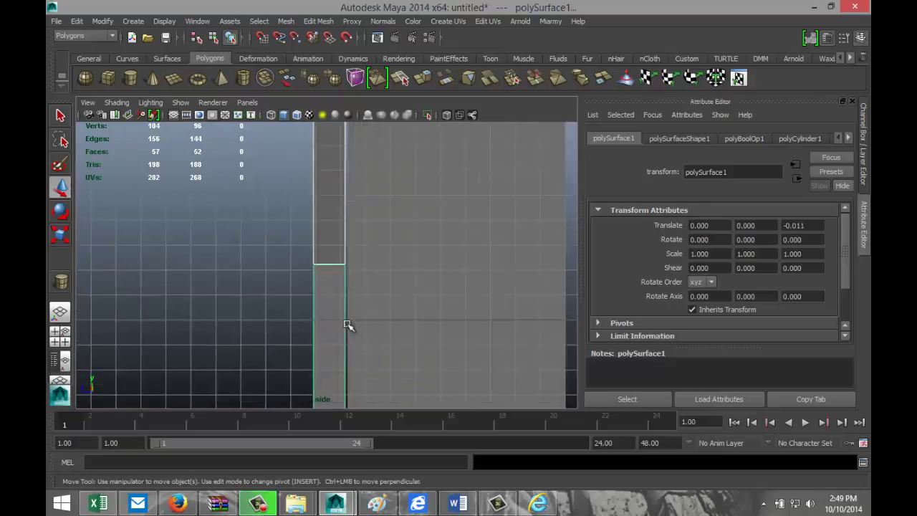
scroll(347, 325, down, 2)
click(537, 307)
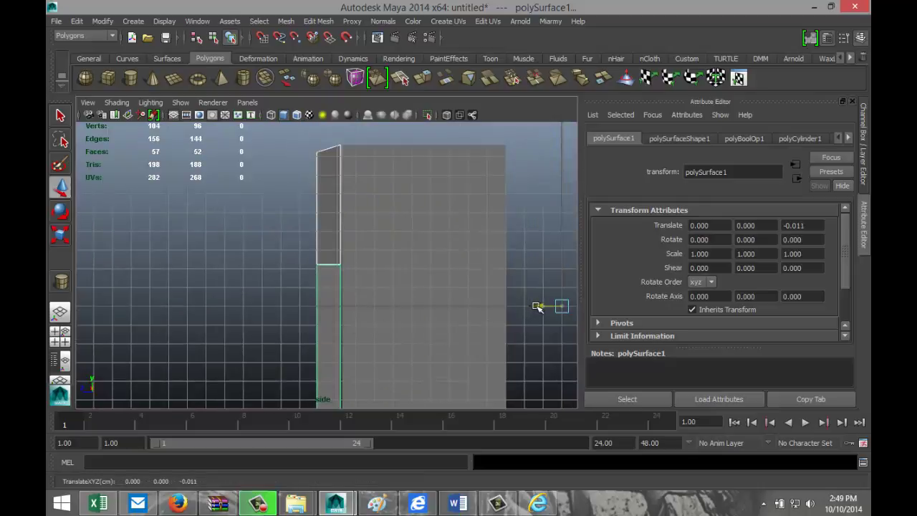
drag(537, 306, 539, 304)
scroll(352, 318, up, 4)
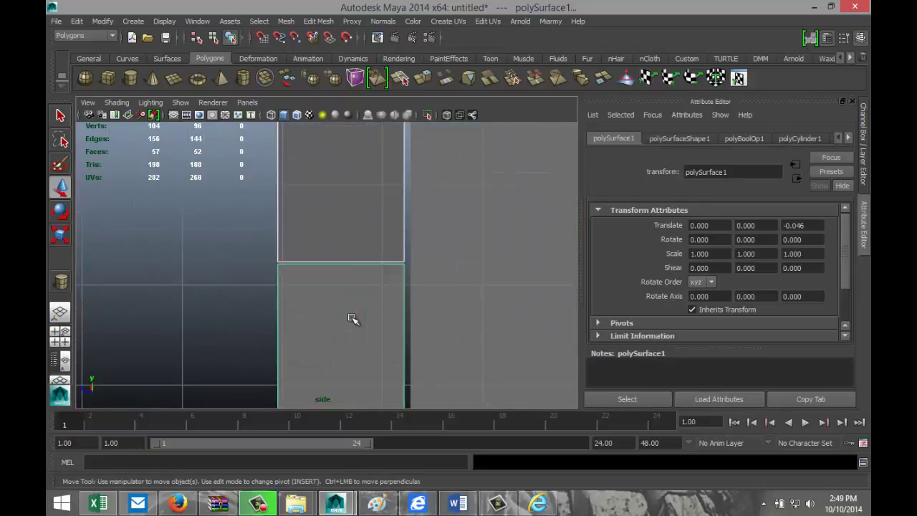
scroll(352, 318, down, 5)
Create a new polygon cylinder in the perspective view beside the speaker, about 2.47 in radius and 3.31 high
click(67, 343)
key(space)
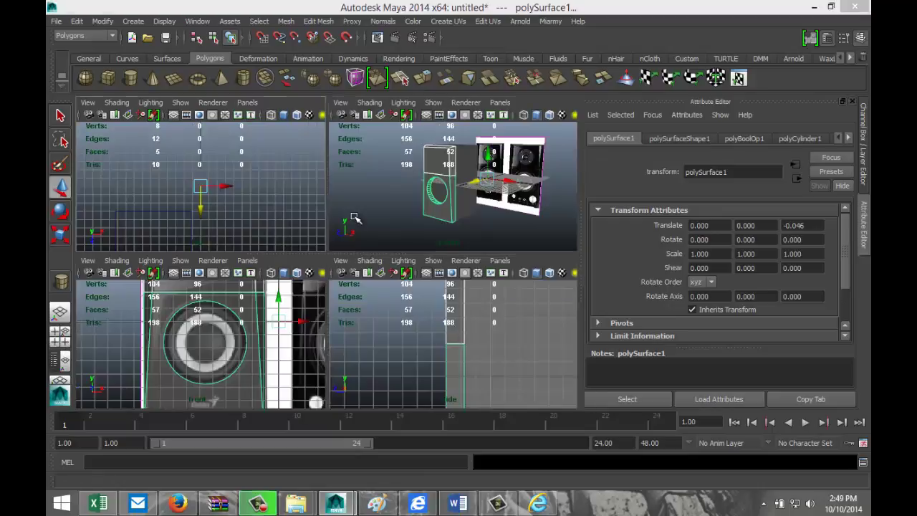
alt+drag(243, 344, 274, 334)
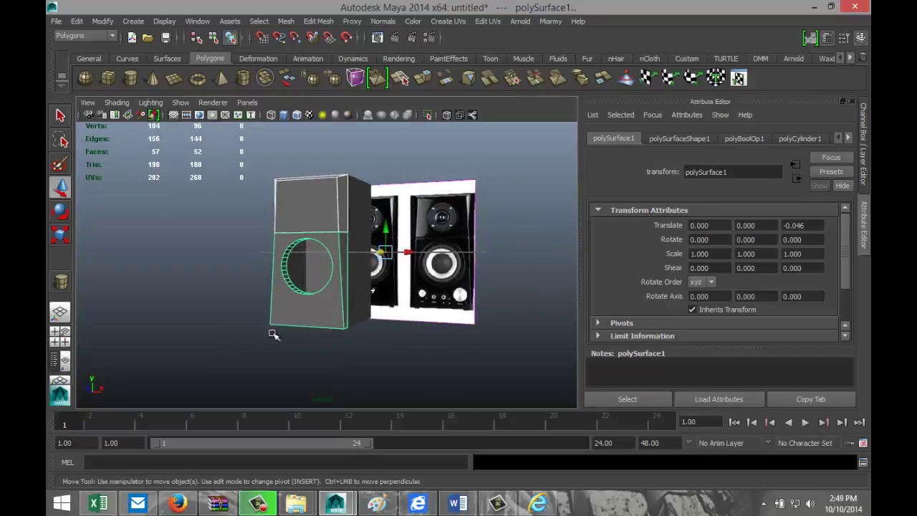
alt+drag(482, 324, 380, 246)
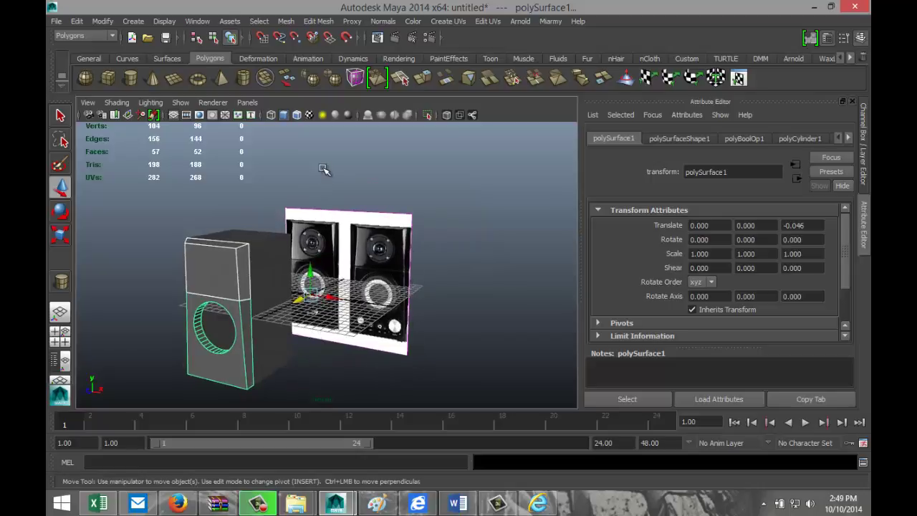
click(135, 84)
drag(347, 310, 367, 276)
Set the new cylinder's axis subdivisions to 40
click(730, 139)
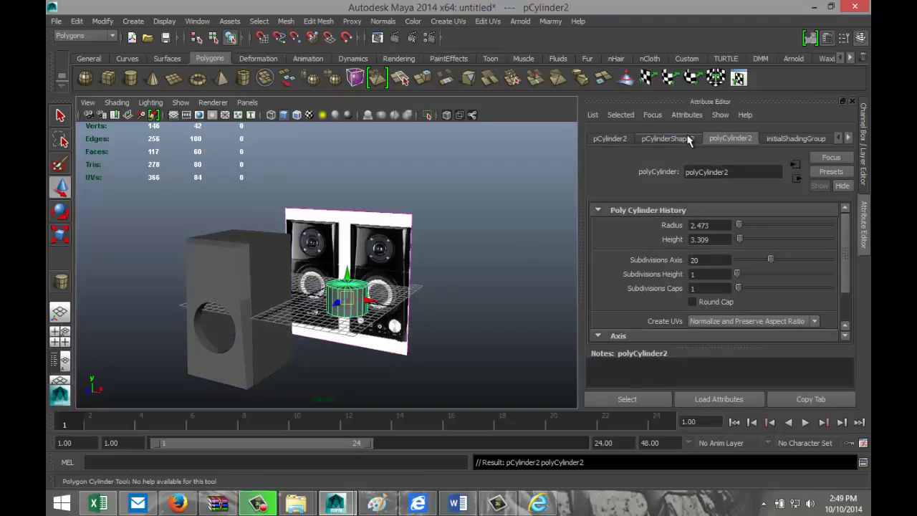
click(714, 259)
text(40)
key(Return)
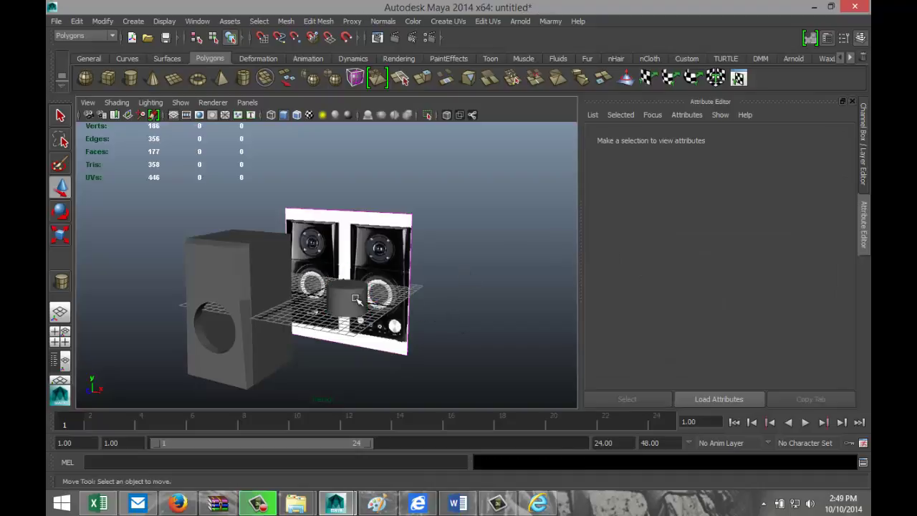
Rotate the new cylinder to exactly 90 degrees about X so its cap faces the front
key(e)
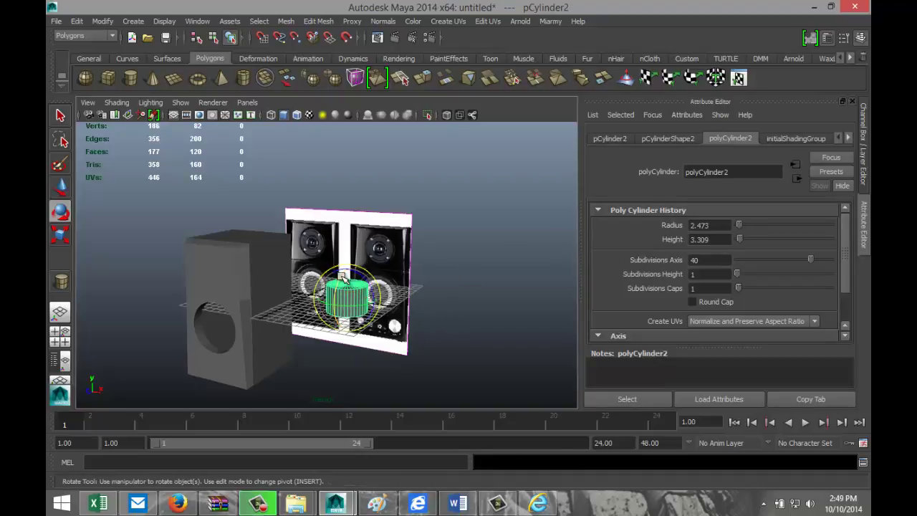
drag(346, 278, 344, 321)
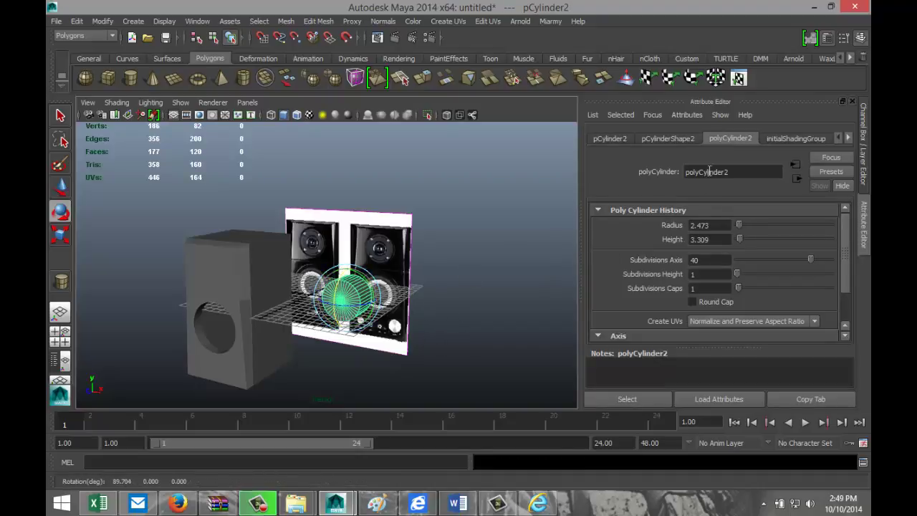
click(610, 139)
click(737, 240)
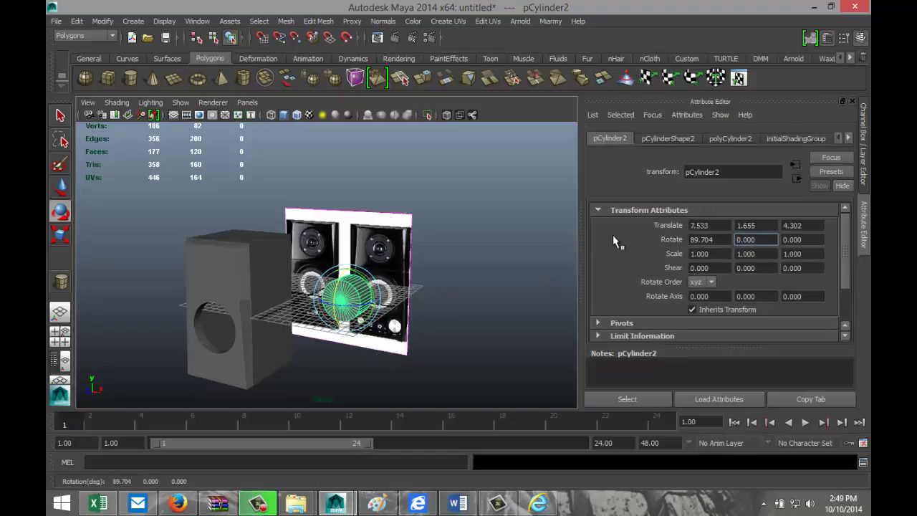
drag(723, 241, 613, 235)
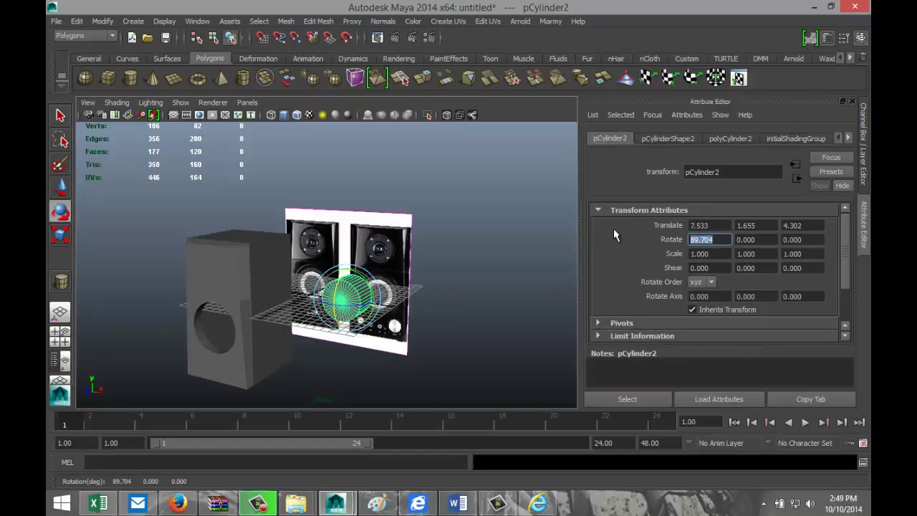
text(90)
key(Return)
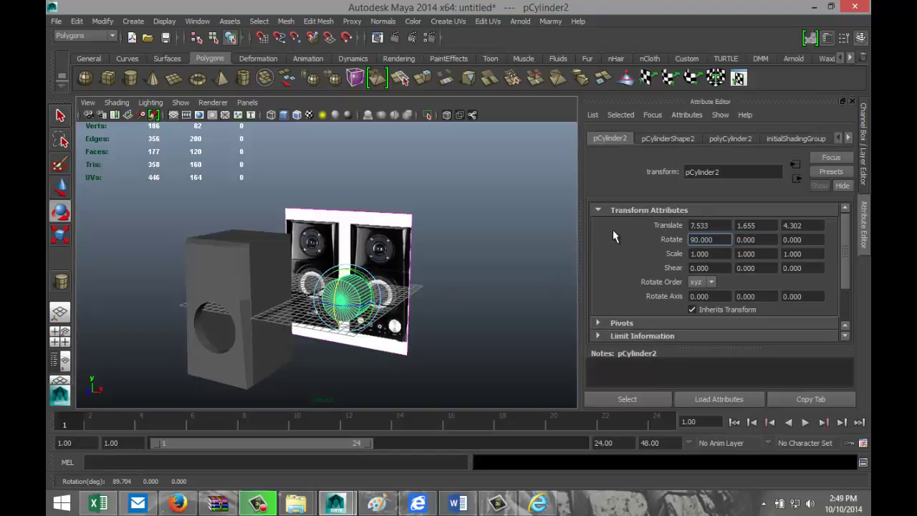
click(456, 324)
click(340, 307)
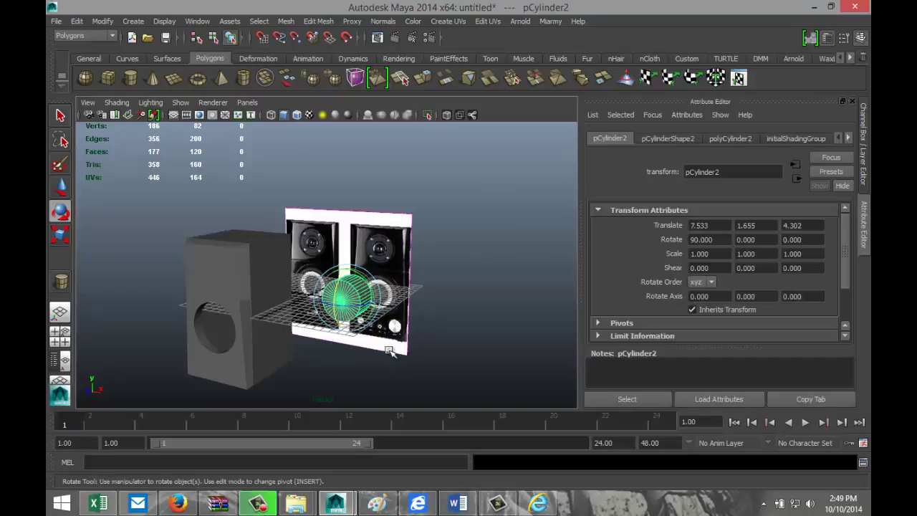
Move the new cylinder in front of the upper panel, centred over the reference tweeter at about X -5.574, Y 5.219, Z 13.383
key(w)
drag(369, 301, 164, 334)
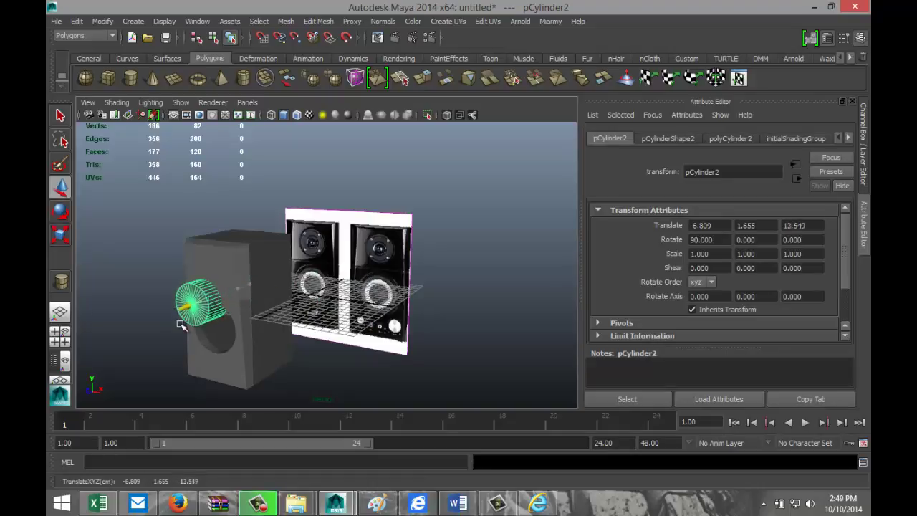
click(51, 345)
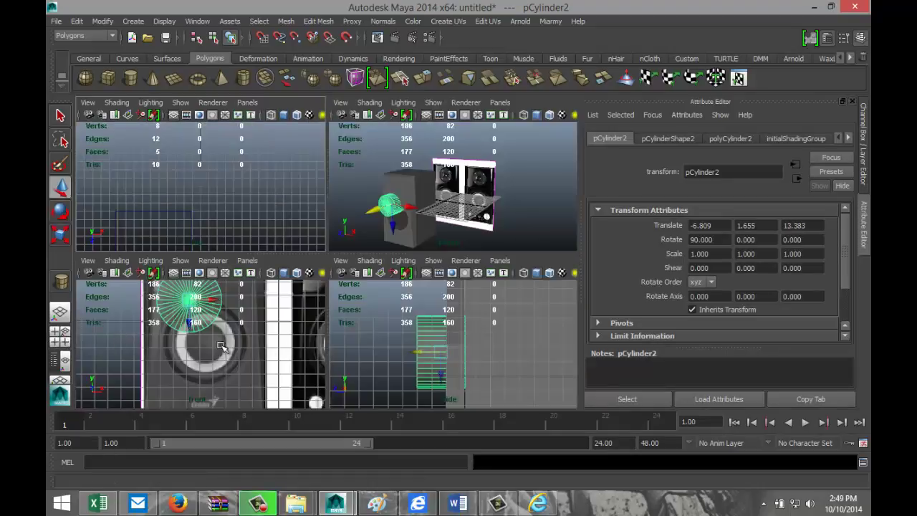
key(space)
key(f)
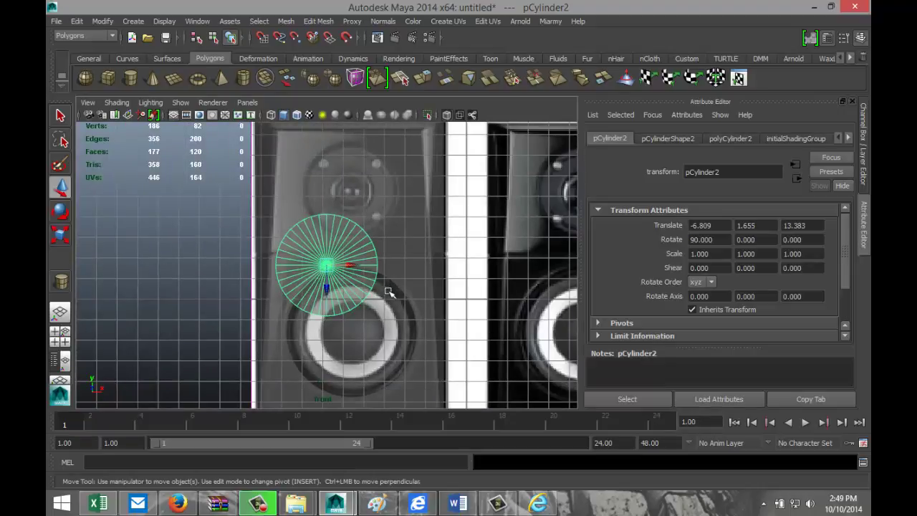
drag(326, 287, 368, 192)
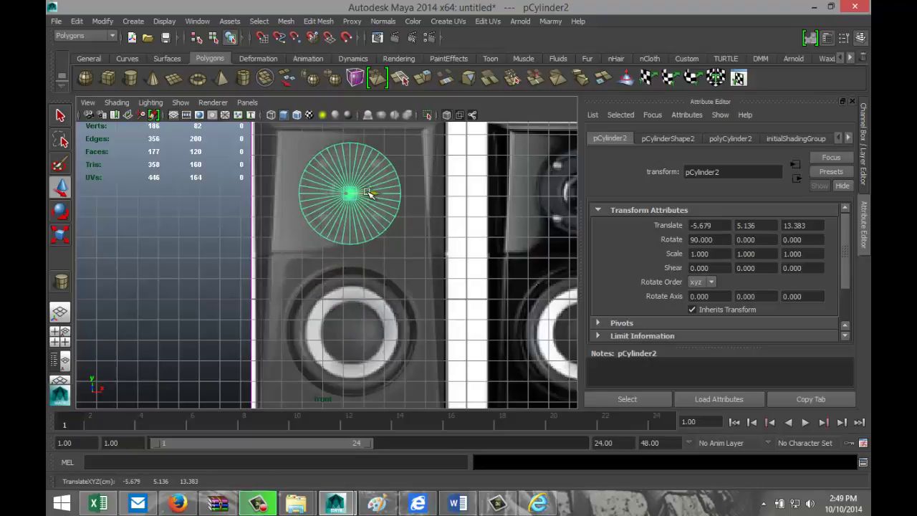
key(f)
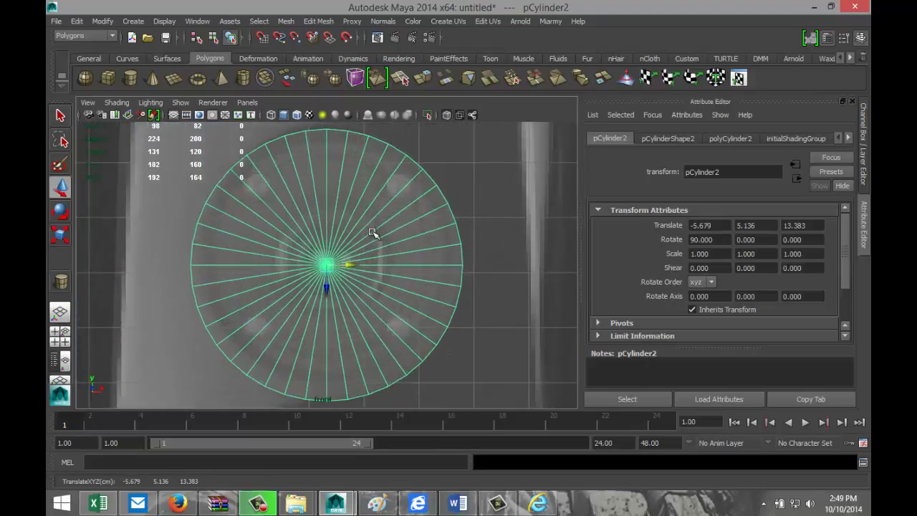
drag(352, 263, 306, 268)
Scale the cylinder uniformly to about 0.951 to fit the outer rim of the reference tweeter
key(r)
scroll(416, 317, down, 5)
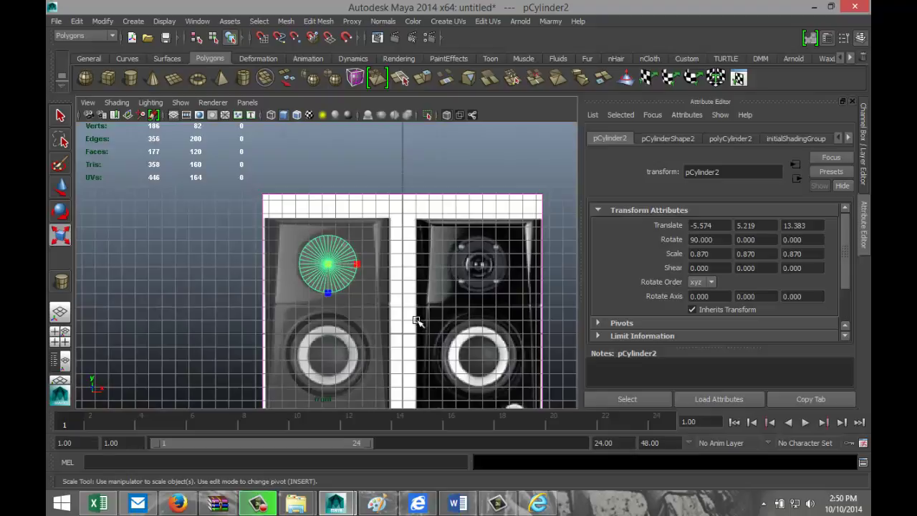
scroll(415, 321, up, 5)
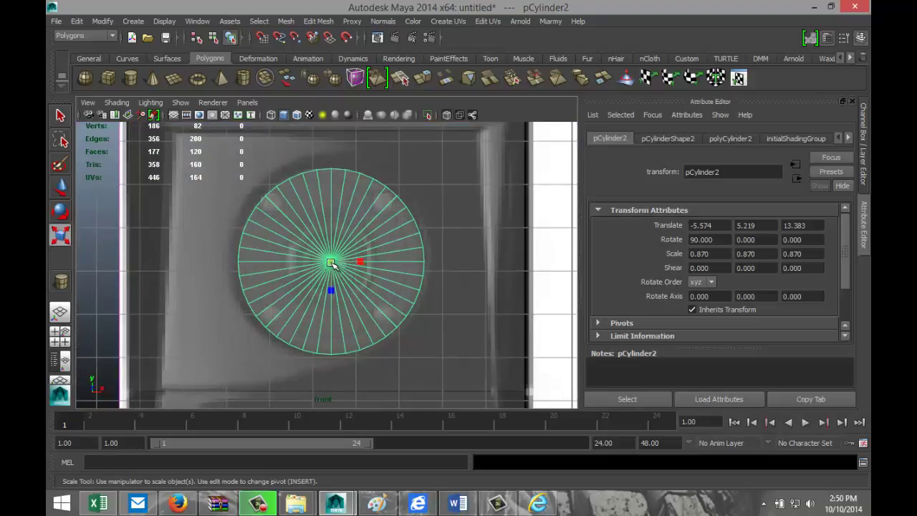
drag(331, 264, 345, 268)
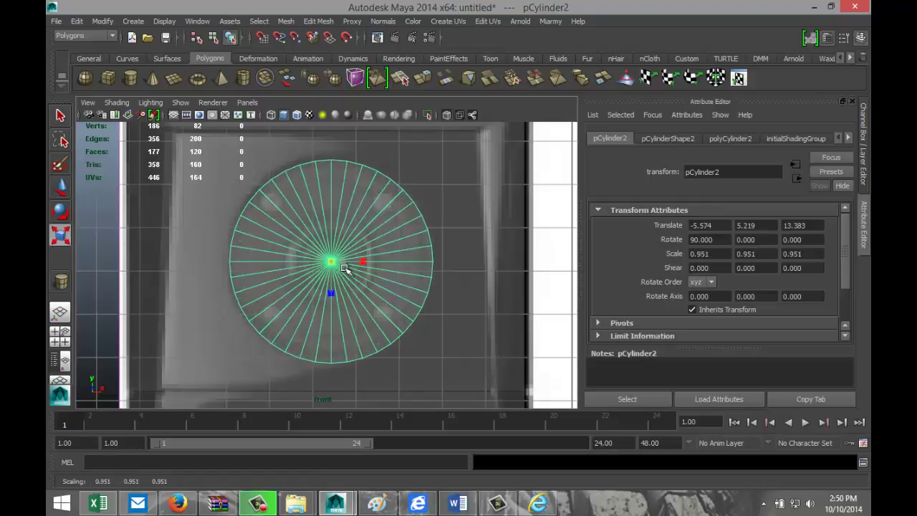
Push the cylinder back along Z to about 12.989 so it runs through the upper front panel
click(60, 337)
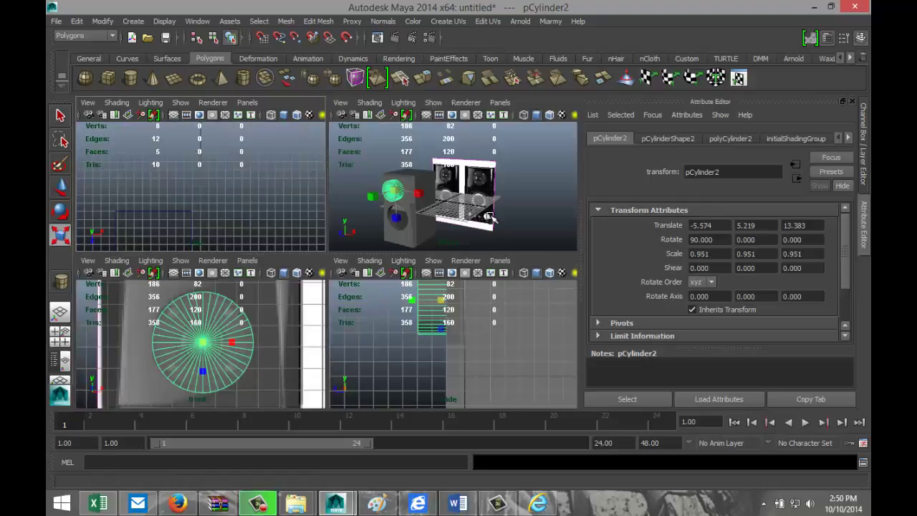
key(space)
scroll(423, 267, up, 3)
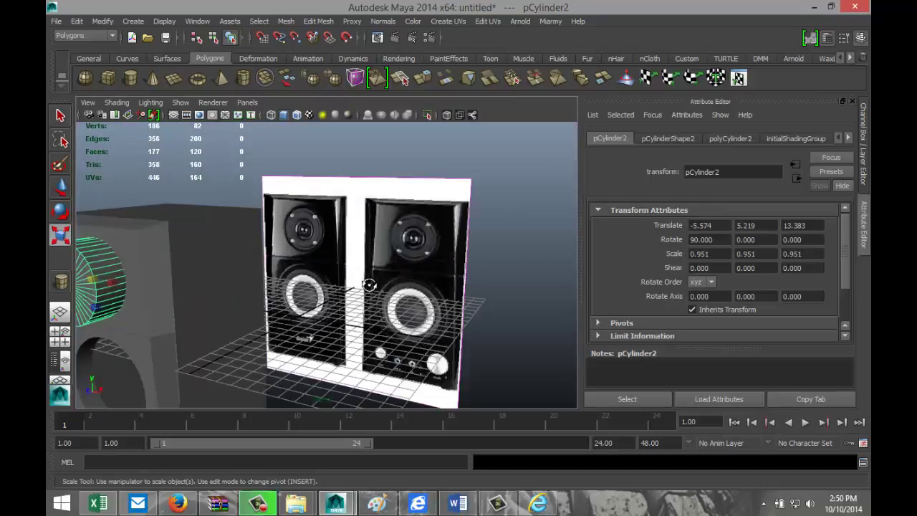
alt+drag(369, 286, 376, 303)
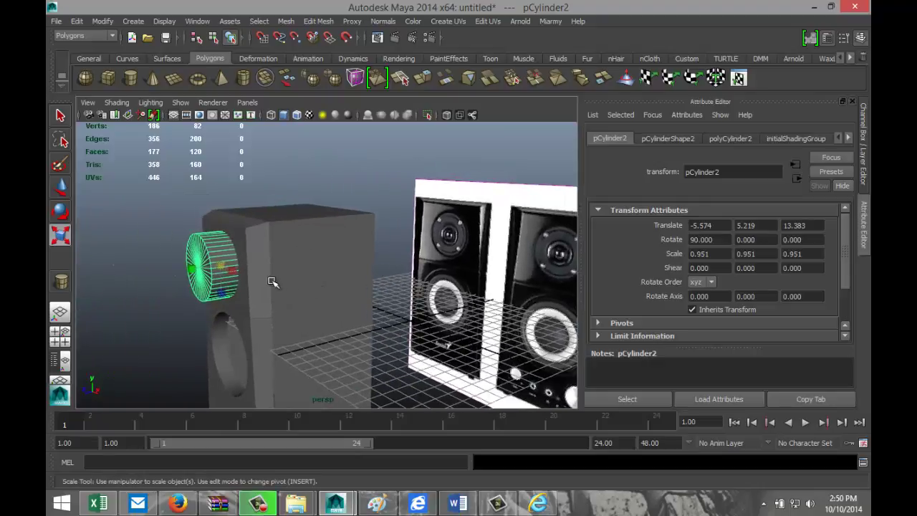
key(w)
drag(198, 268, 202, 271)
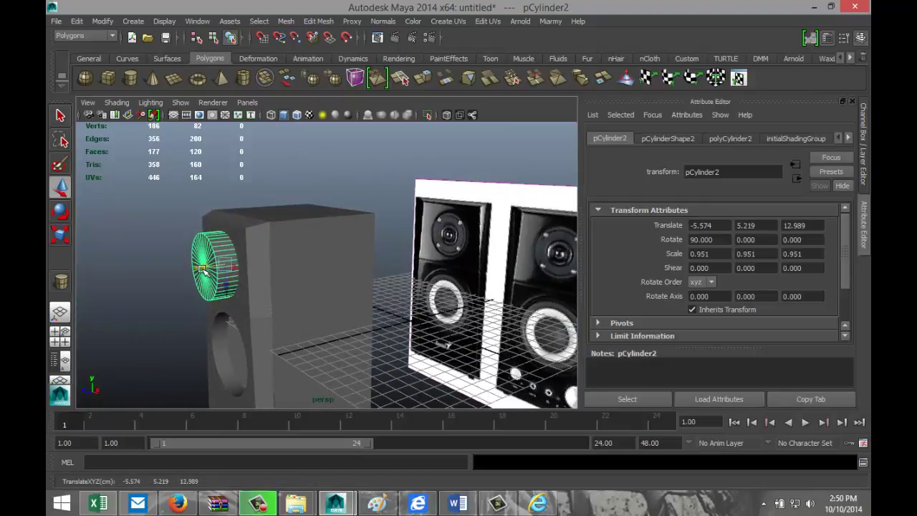
Cut the tweeter hole by subtracting the cylinder from the upper front panel with a Boolean difference
scroll(324, 301, up, 2)
alt+drag(324, 301, 232, 294)
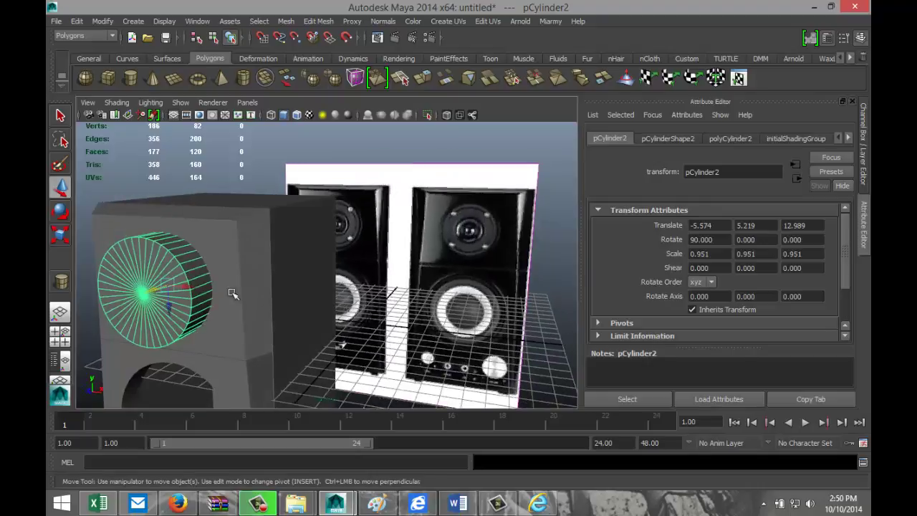
click(238, 273)
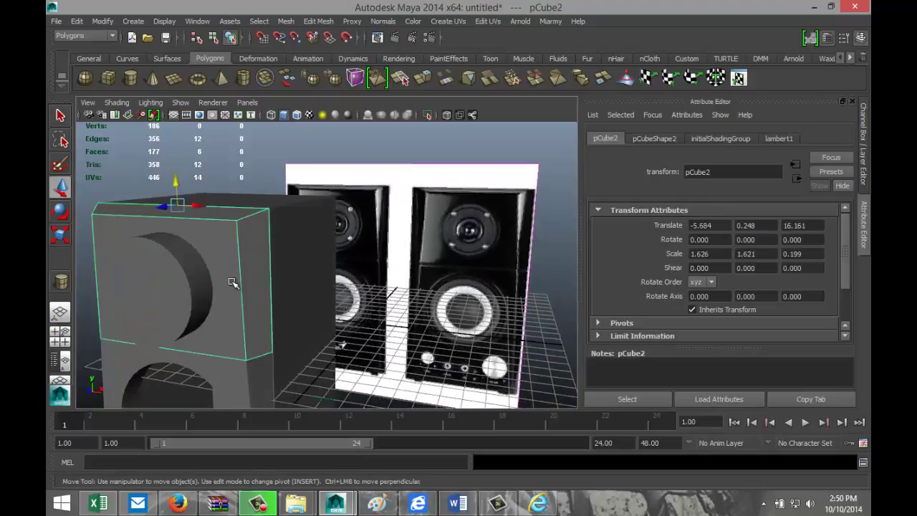
click(182, 288)
click(286, 21)
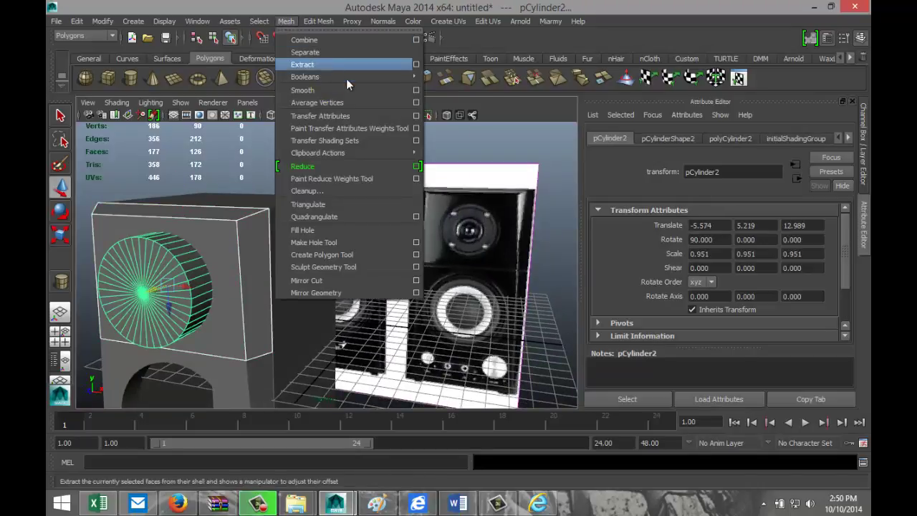
mouse_move(348, 77)
click(456, 94)
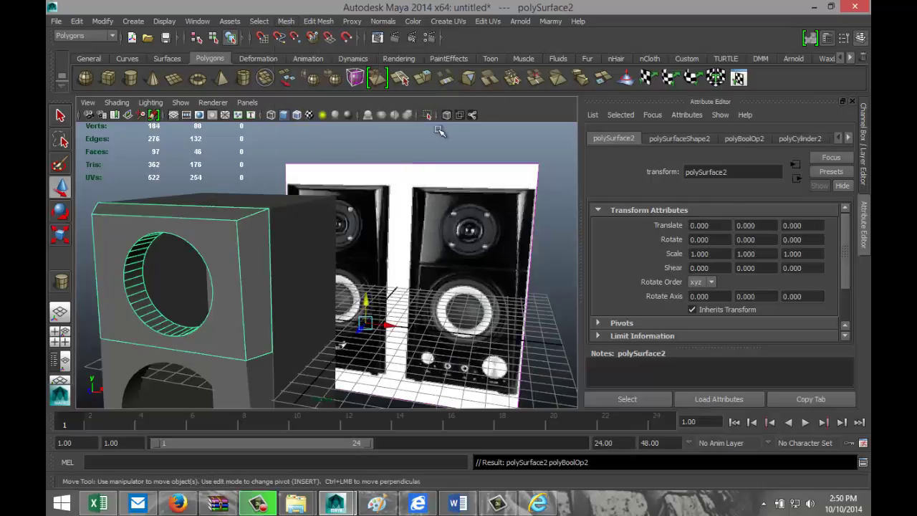
Examine the cut front panels and the tweeter and woofer rings in the reference image
scroll(392, 257, down, 4)
scroll(392, 260, up, 2)
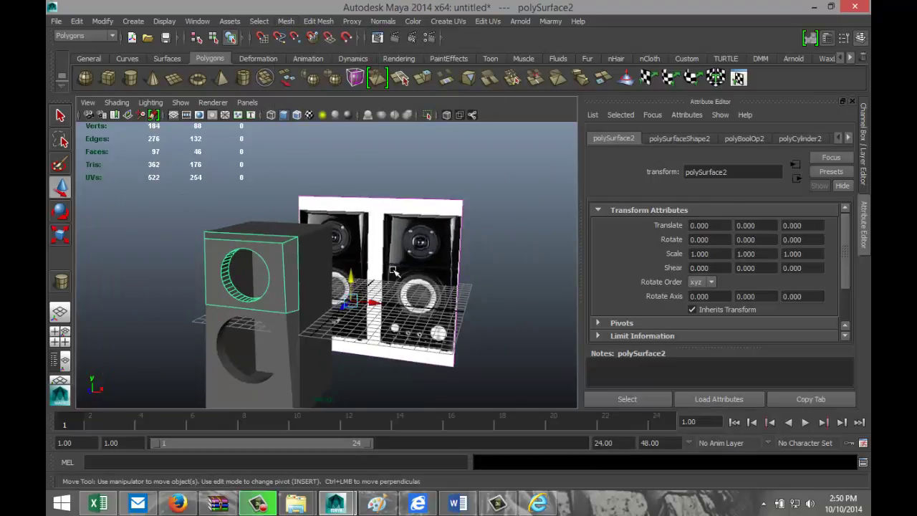
alt+drag(403, 324, 448, 340)
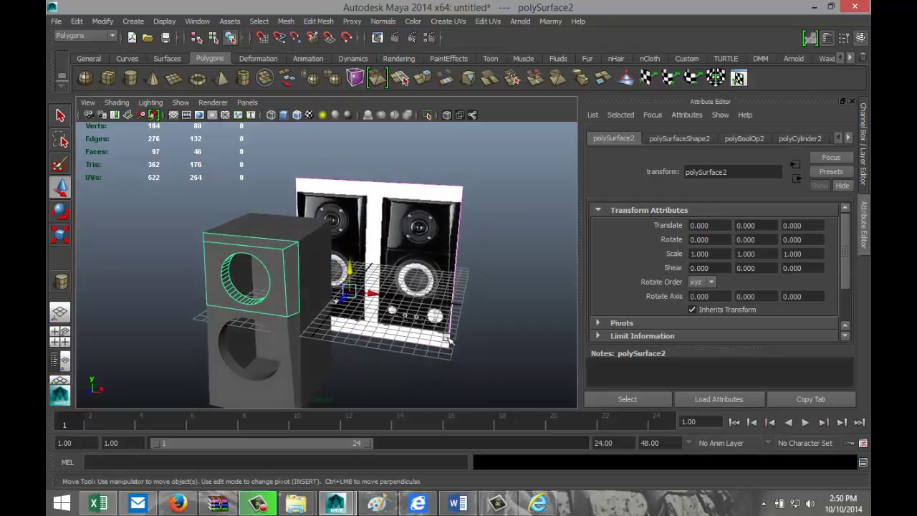
scroll(480, 334, up, 4)
scroll(478, 308, down, 3)
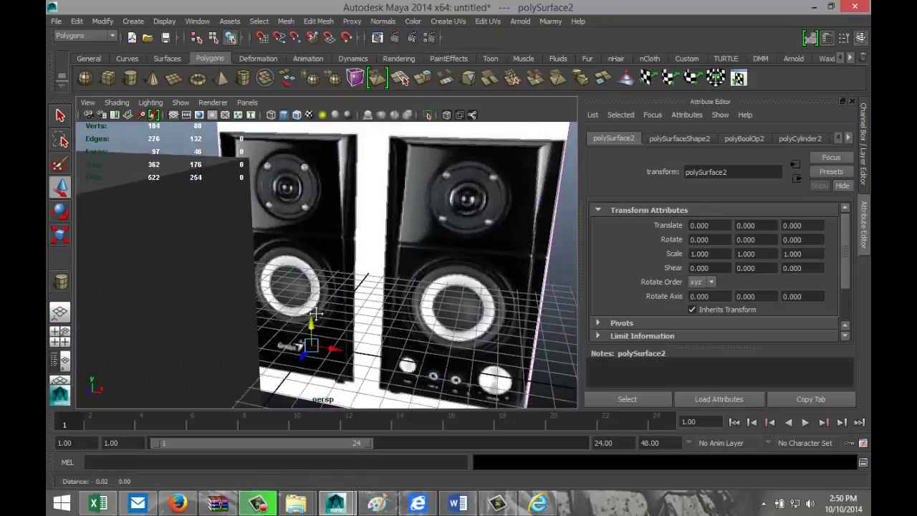
scroll(460, 335, up, 4)
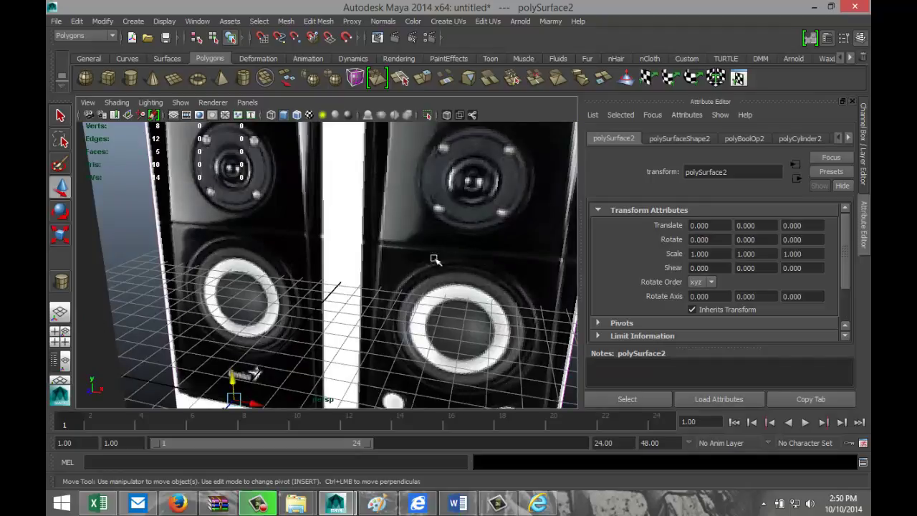
scroll(344, 316, down, 3)
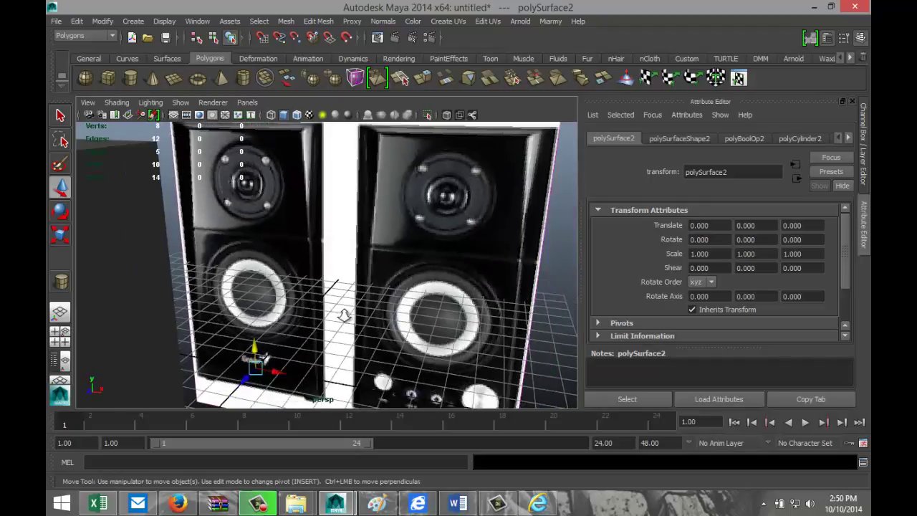
scroll(344, 315, down, 2)
alt+drag(236, 288, 260, 290)
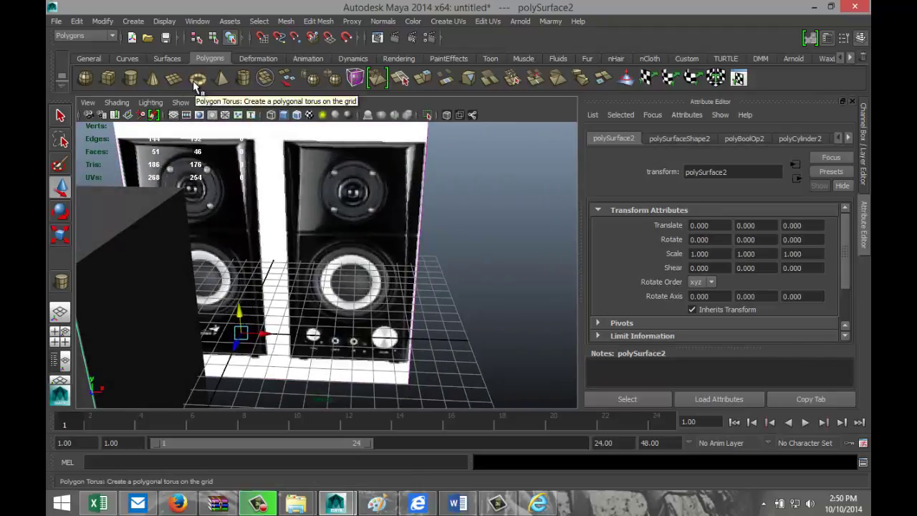
Create a polygon torus on the grid beside the speaker, about 3.357 in radius with a 0.5 section radius
click(197, 79)
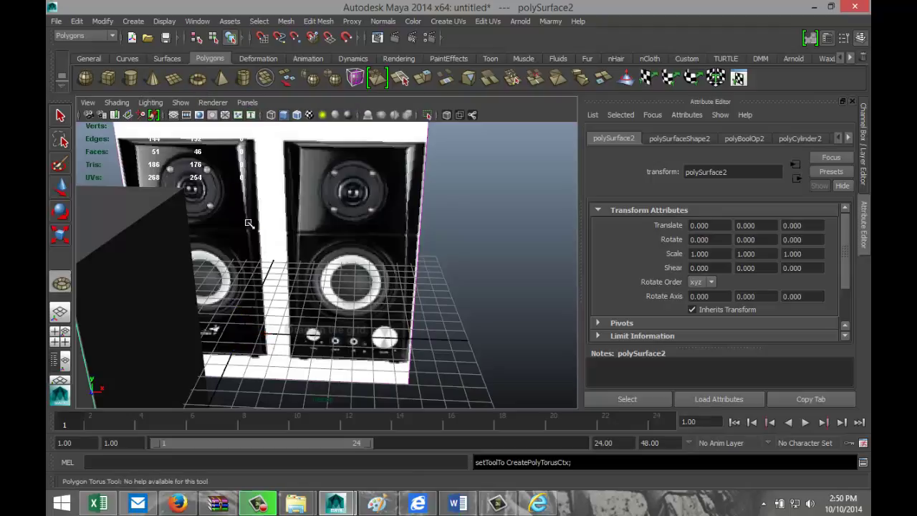
scroll(326, 273, down, 3)
drag(366, 380, 412, 373)
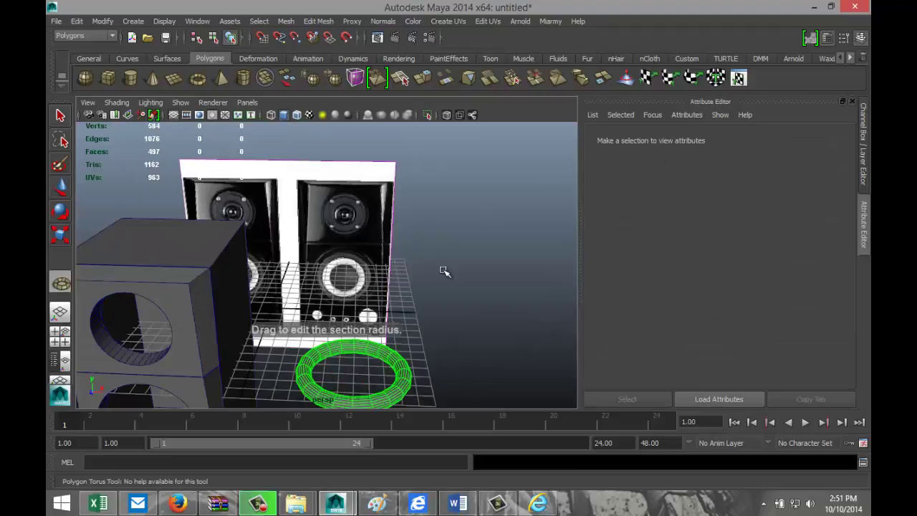
key(w)
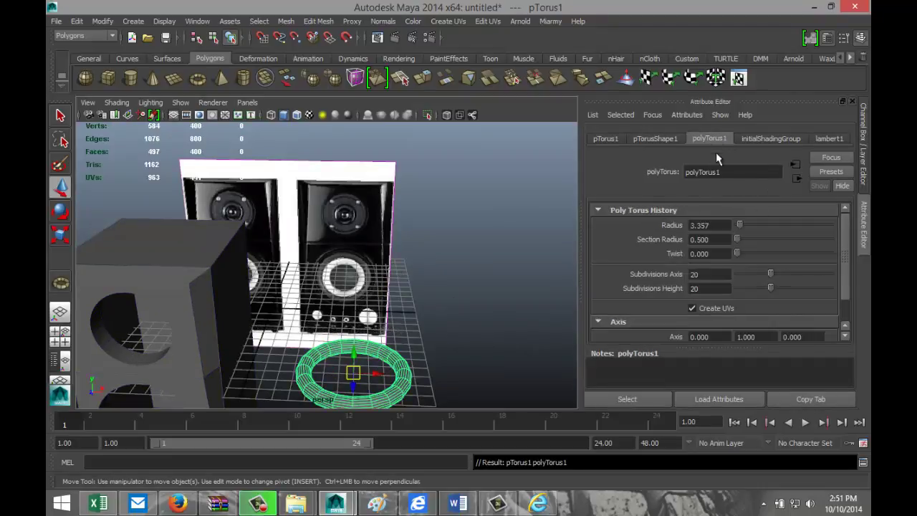
Set both the axis and height subdivisions of the torus to 40
click(696, 274)
text(40)
drag(711, 290, 690, 289)
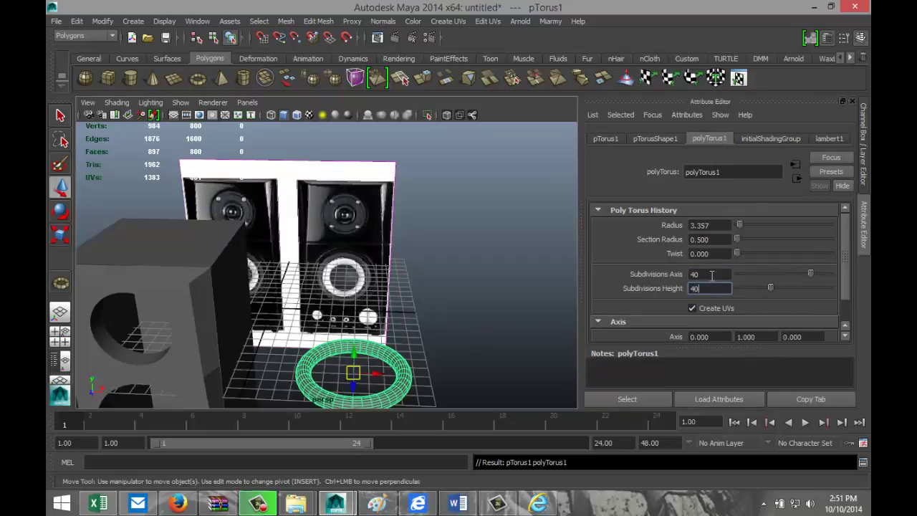
click(711, 275)
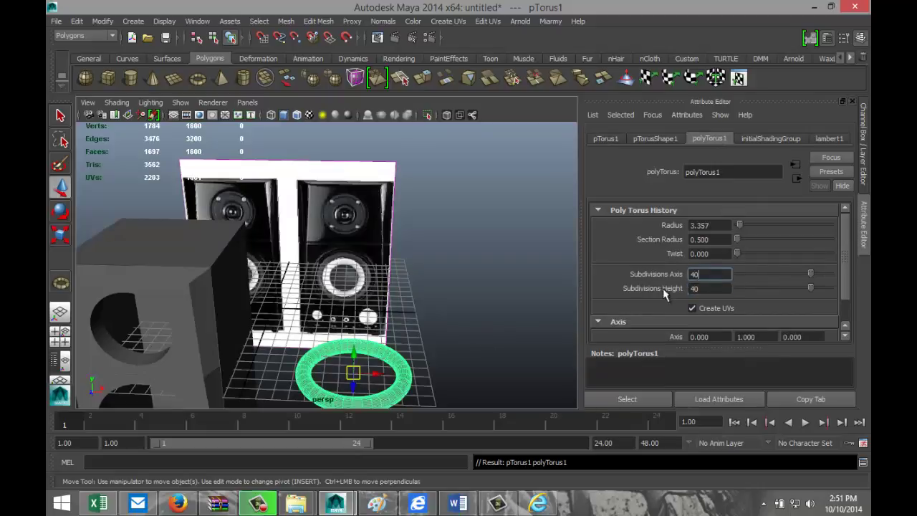
Delete the lower half of the torus's faces in the side view, and return to object mode in the perspective view
click(60, 337)
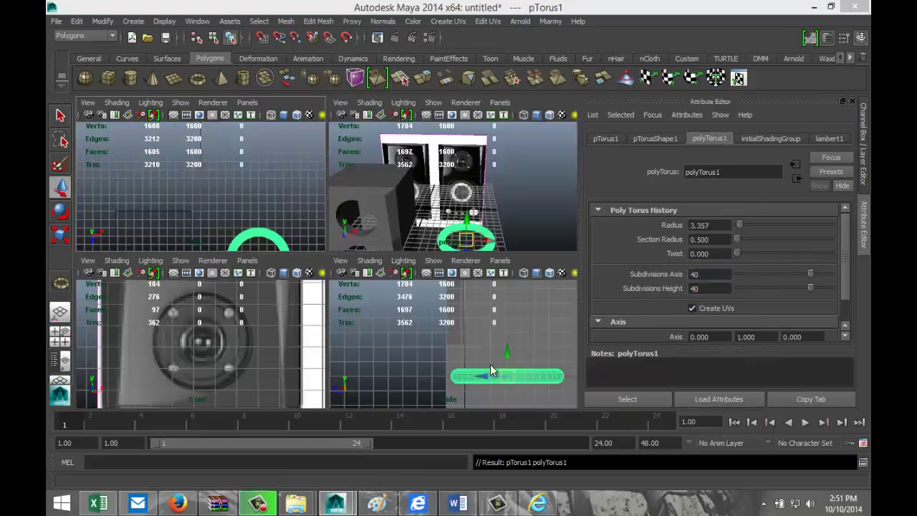
key(space)
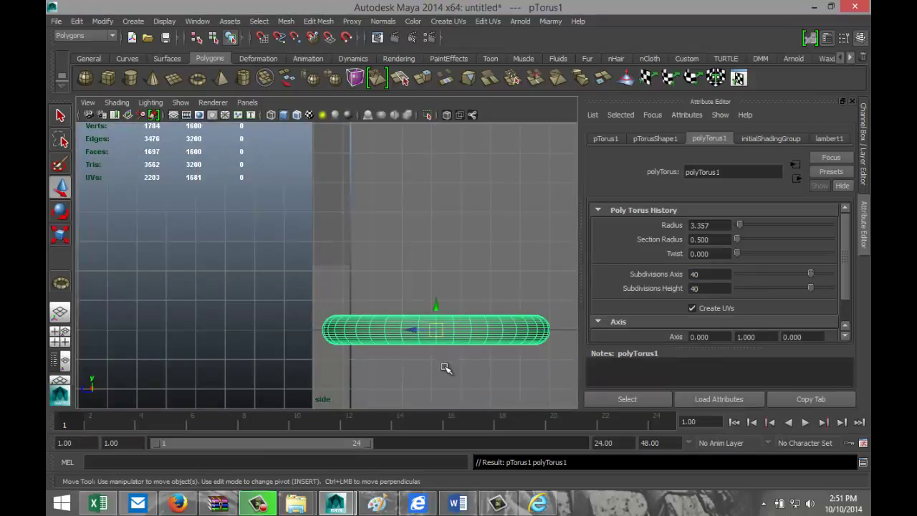
alt+middle_drag(445, 367, 325, 305)
scroll(327, 305, up, 3)
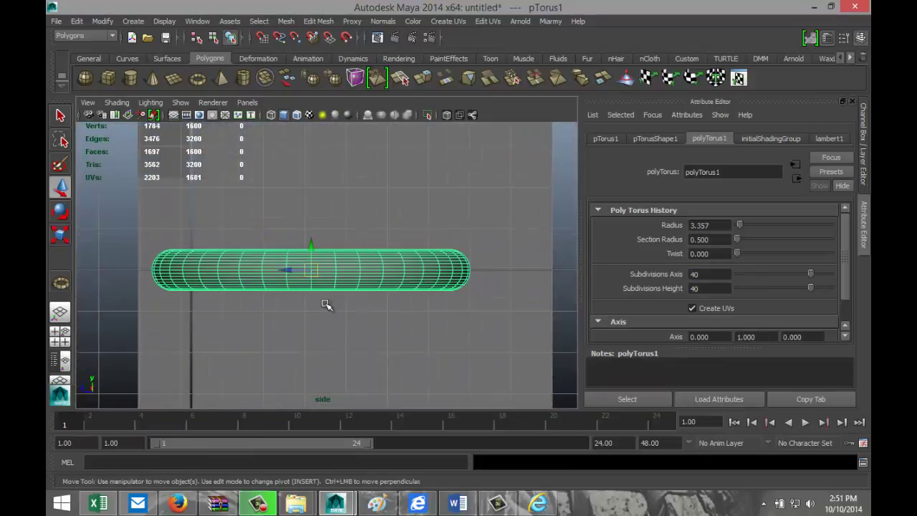
right_drag(264, 280, 268, 261)
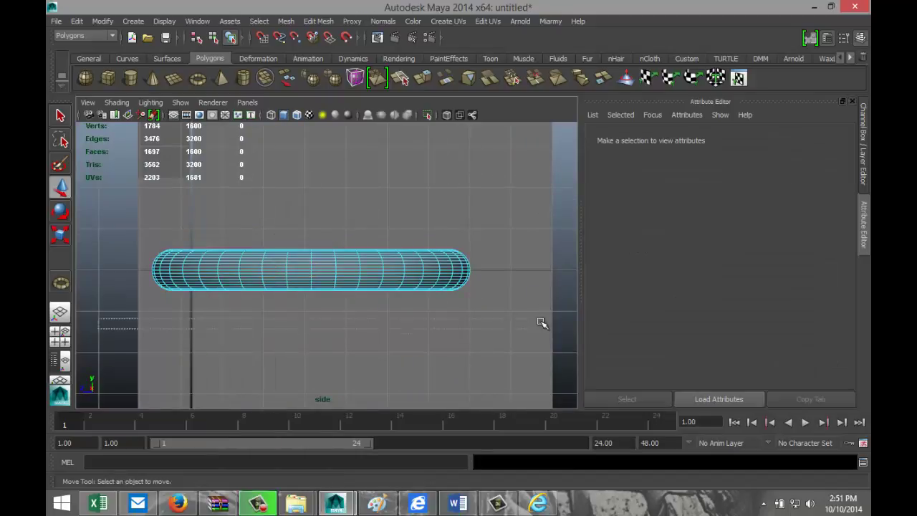
drag(539, 275, 542, 271)
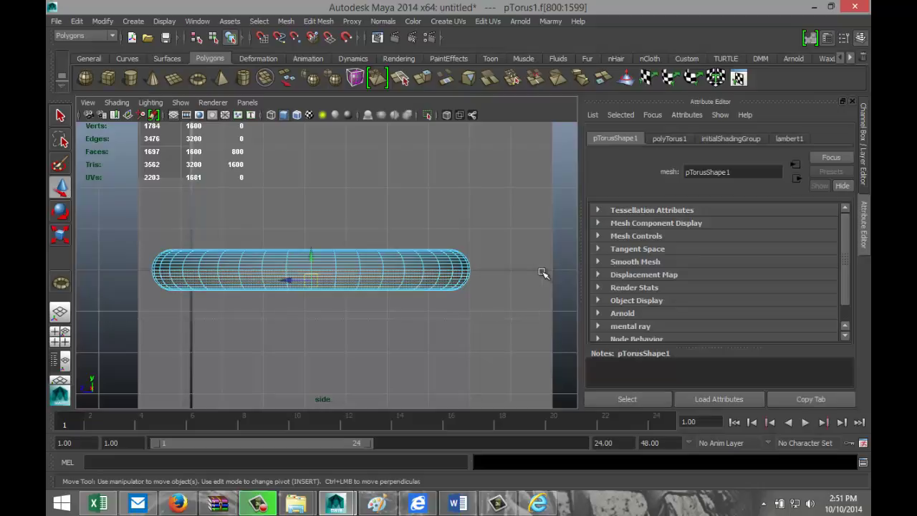
key(Delete)
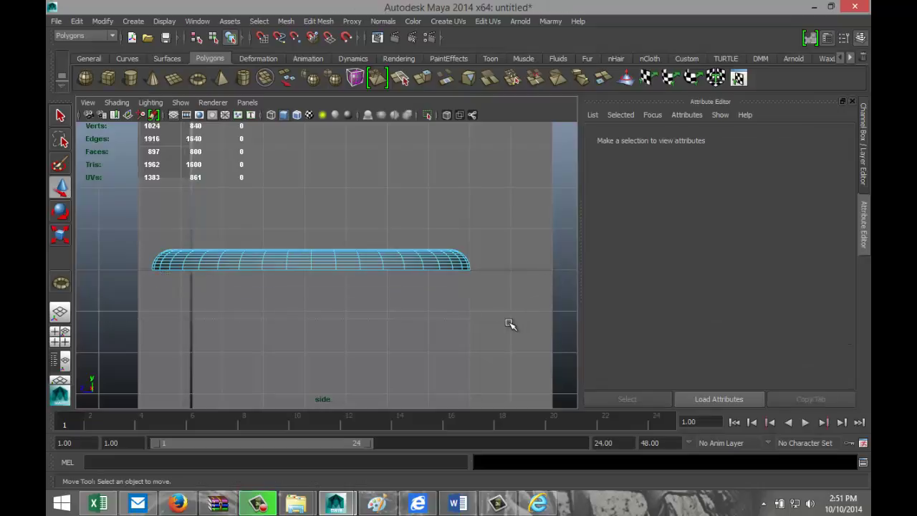
click(66, 341)
key(space)
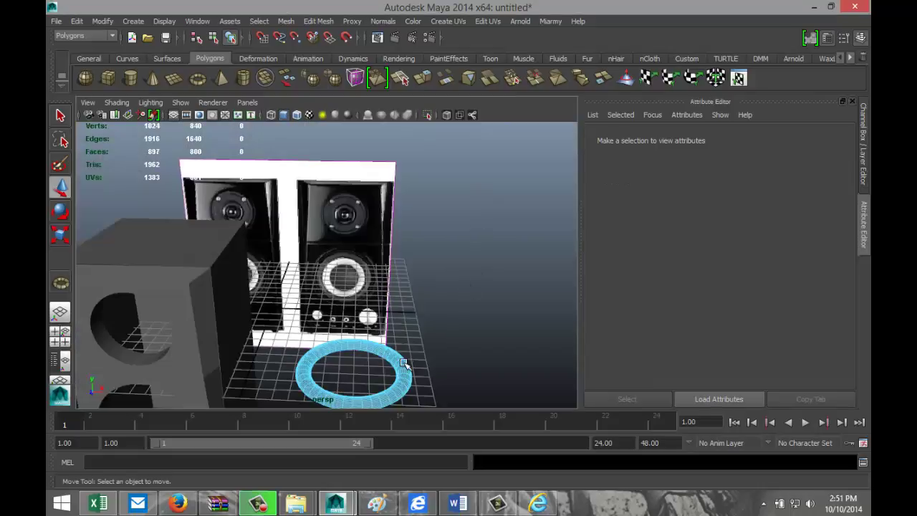
right_drag(403, 364, 410, 314)
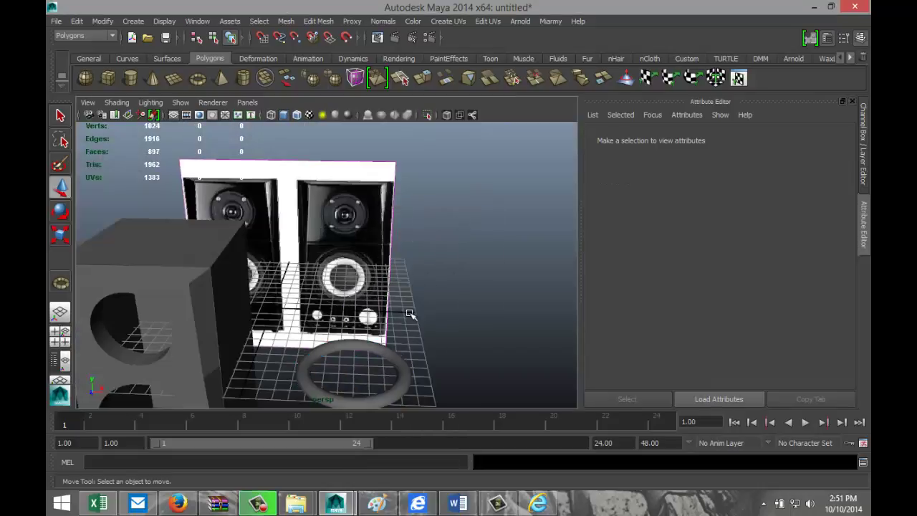
Rotate the half torus upright by setting its X rotation to 90 degrees
click(401, 362)
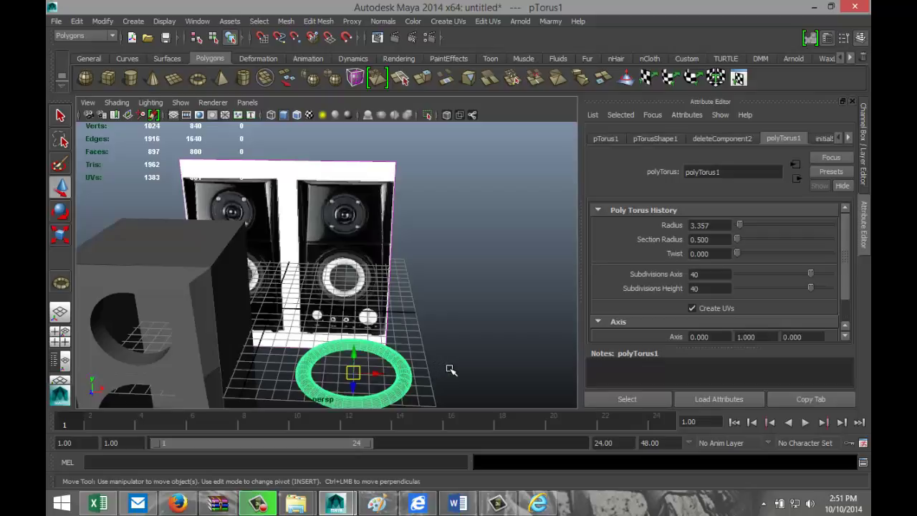
key(e)
drag(357, 362, 366, 393)
click(606, 139)
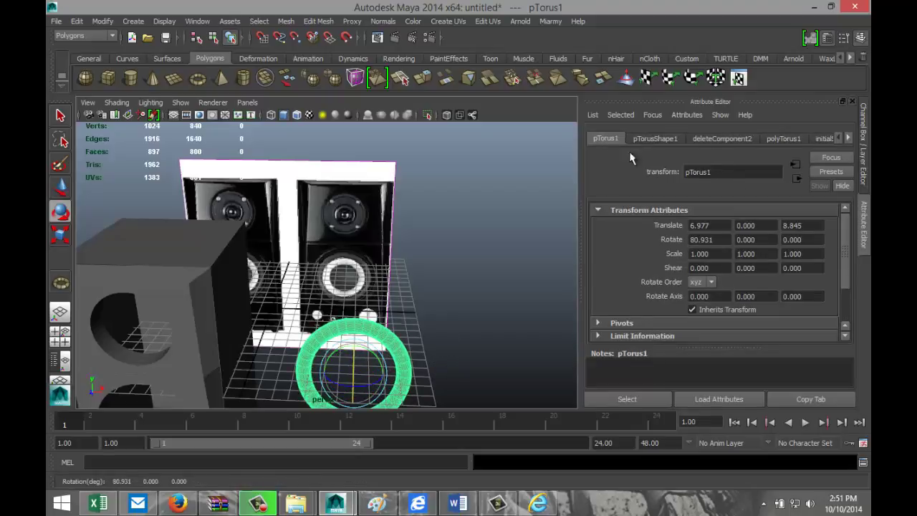
click(721, 239)
text(90)
key(Return)
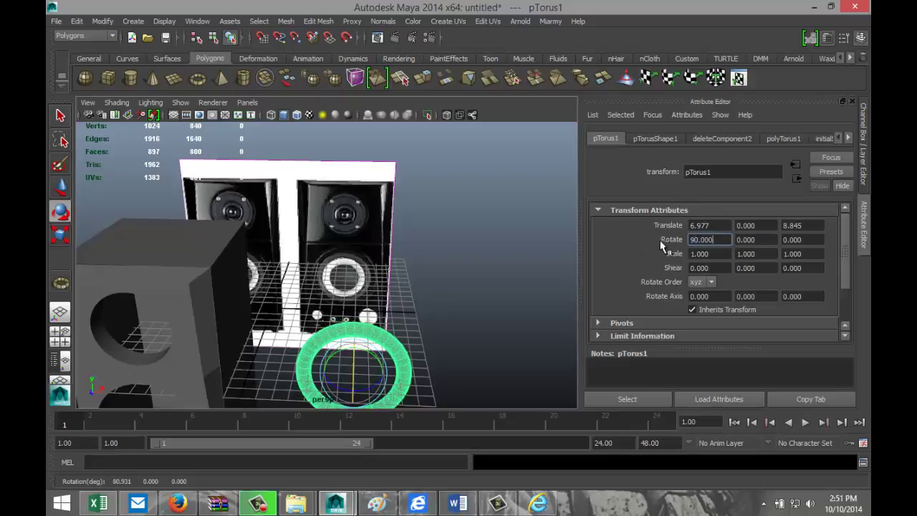
click(662, 138)
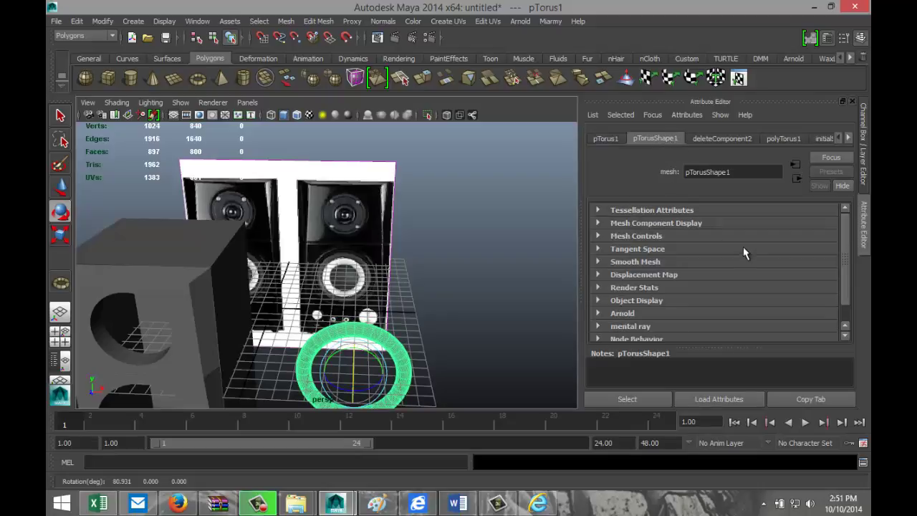
click(785, 143)
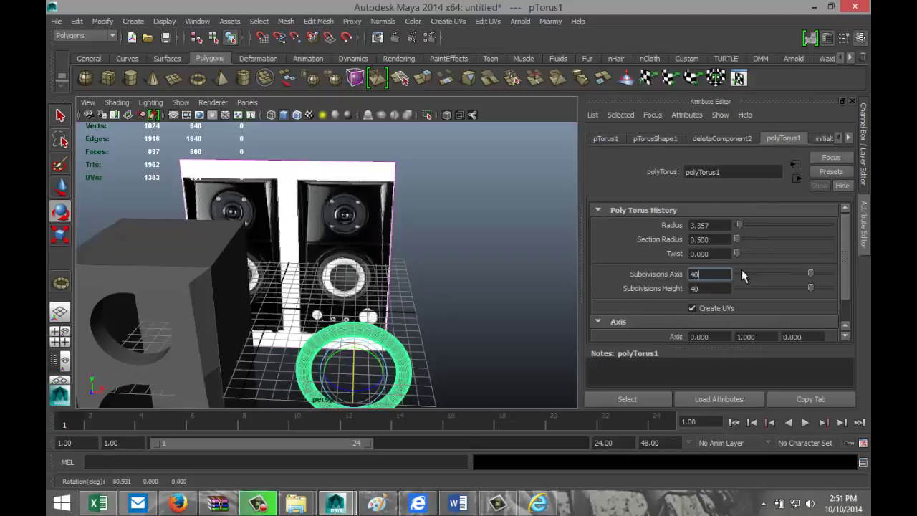
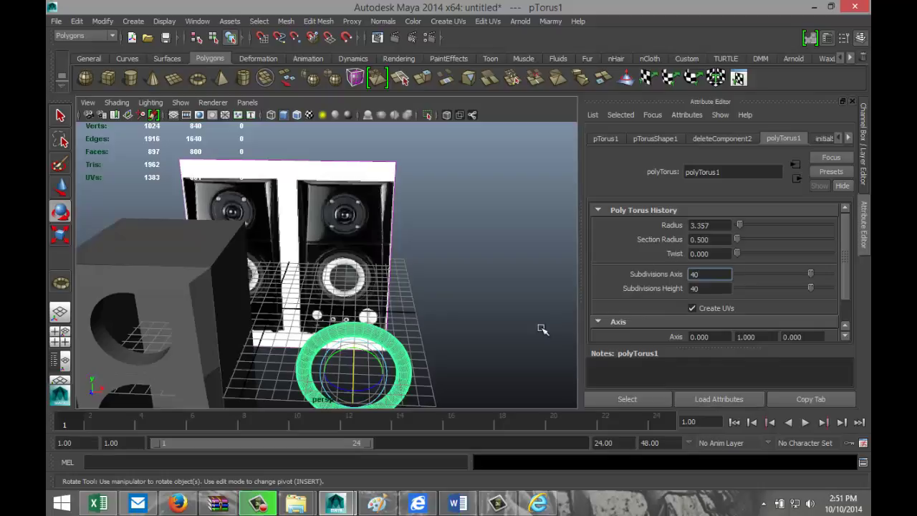
Centre the torus over the left speaker's woofer in the front view and scale it uniformly to about 0.9
click(60, 332)
key(space)
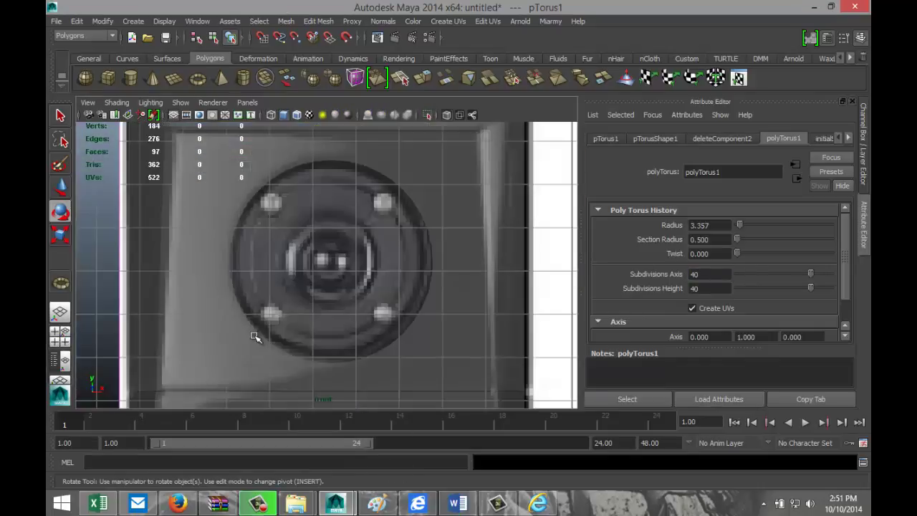
scroll(287, 330, down, 5)
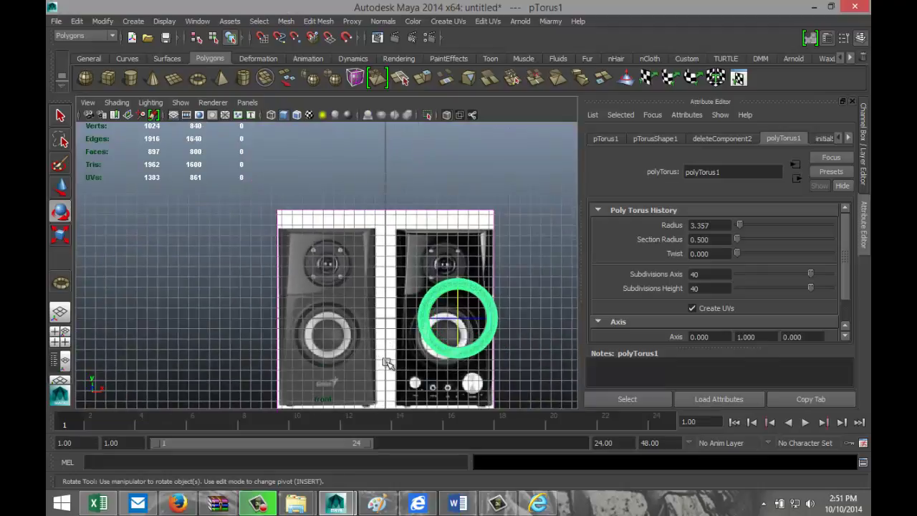
key(w)
drag(480, 321, 333, 359)
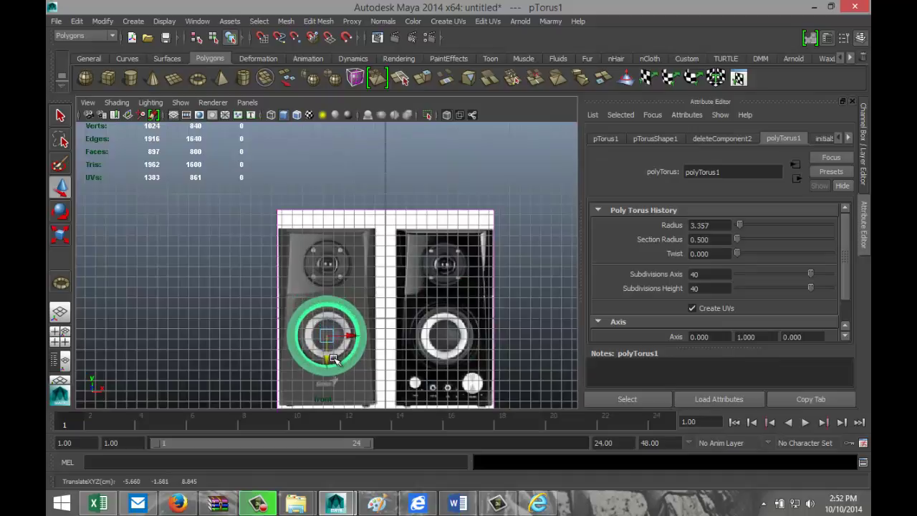
key(f)
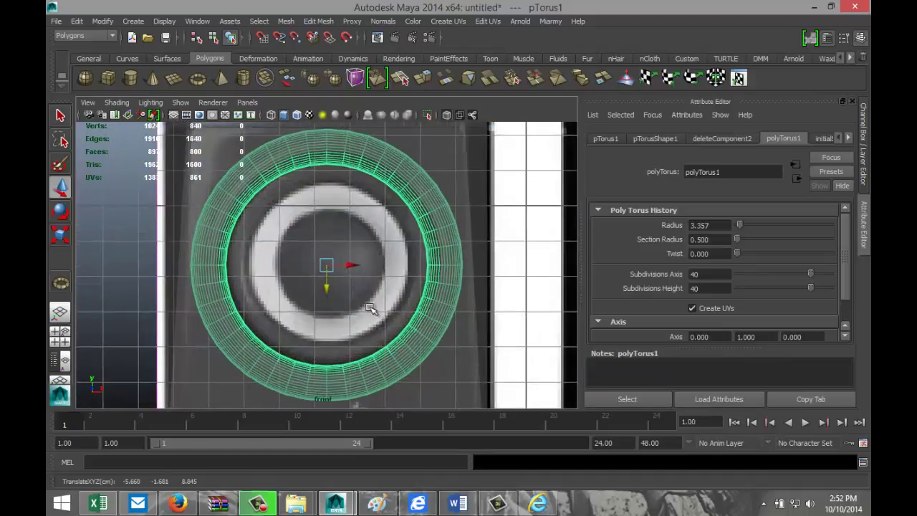
drag(327, 287, 358, 265)
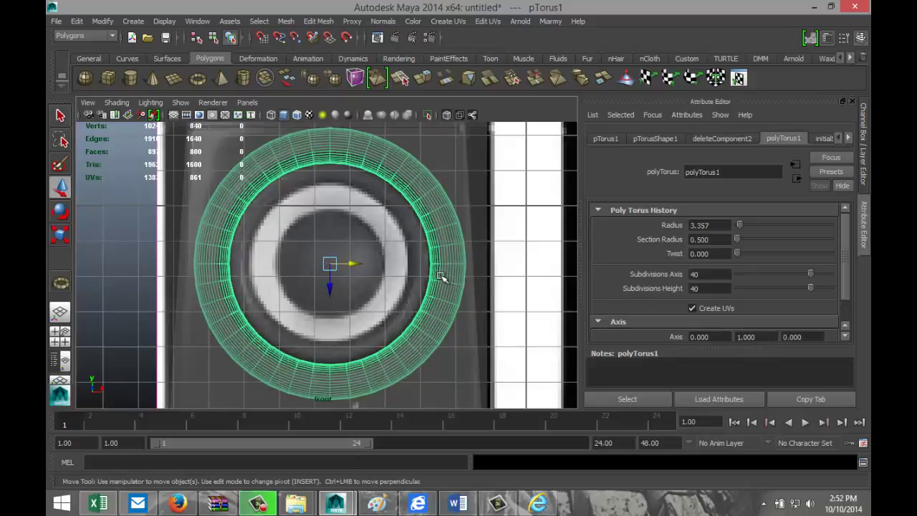
key(r)
drag(330, 265, 310, 278)
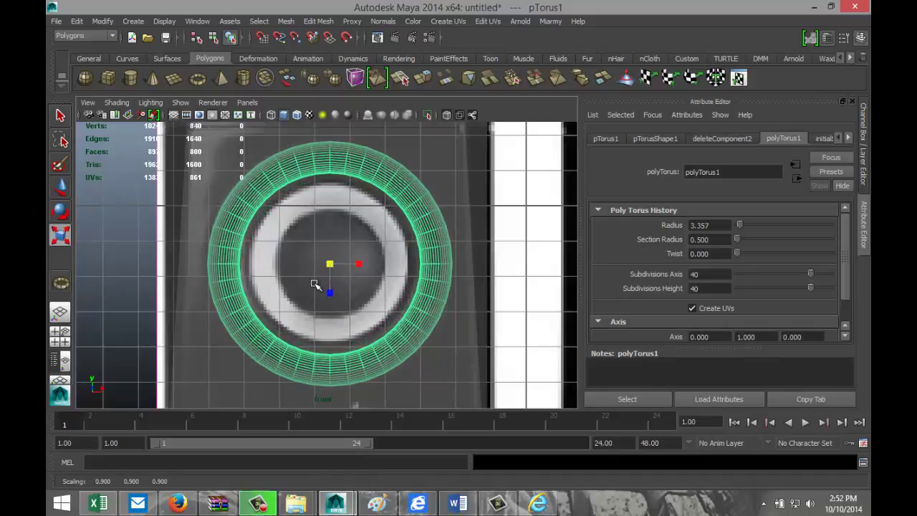
Thin the torus to a section radius of 0.13 and scale it uniformly to about 0.993 around the woofer's outer edge
click(725, 239)
text(0.1)
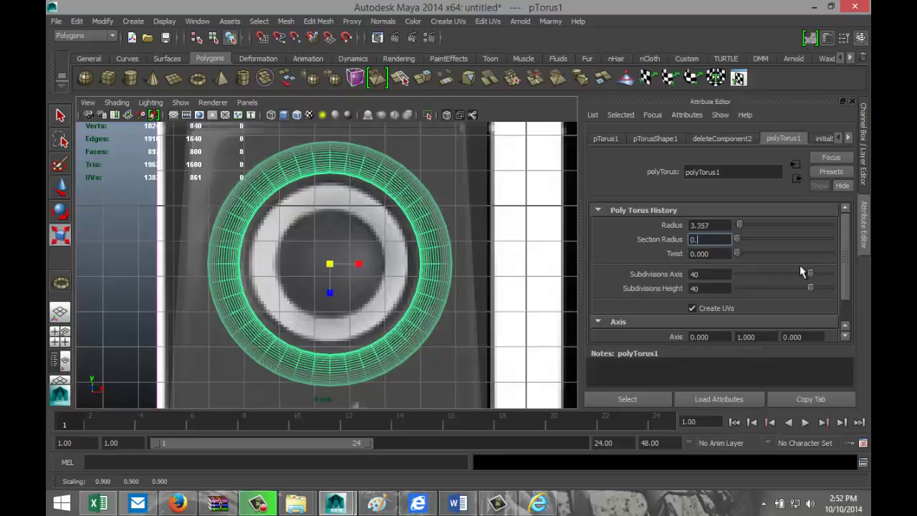
key(Return)
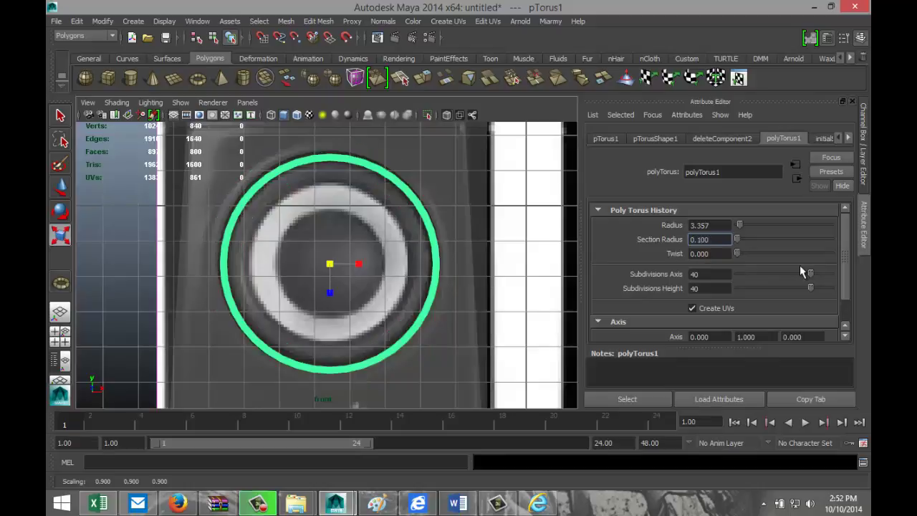
key(BackSpace)
key(BackSpace)
text(50)
key(Return)
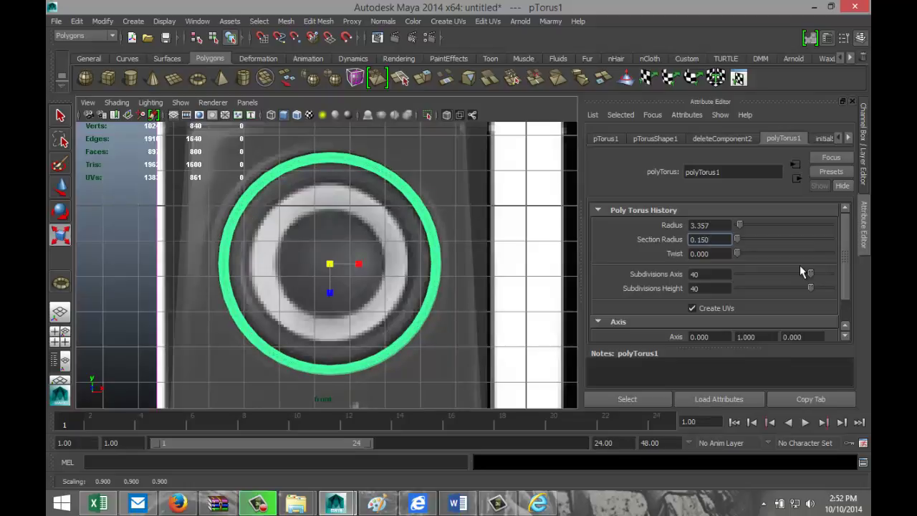
key(BackSpace)
text(3)
key(BackSpace)
key(BackSpace)
text(3)
key(Return)
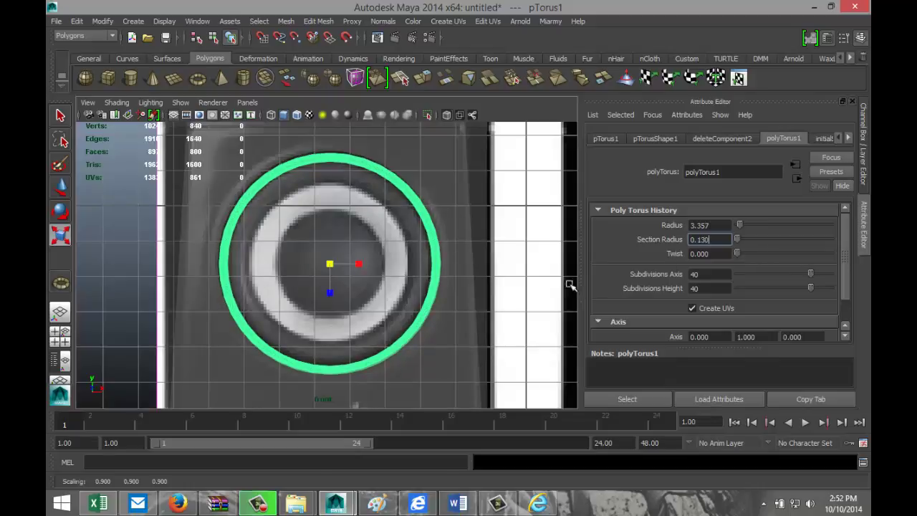
drag(330, 264, 348, 272)
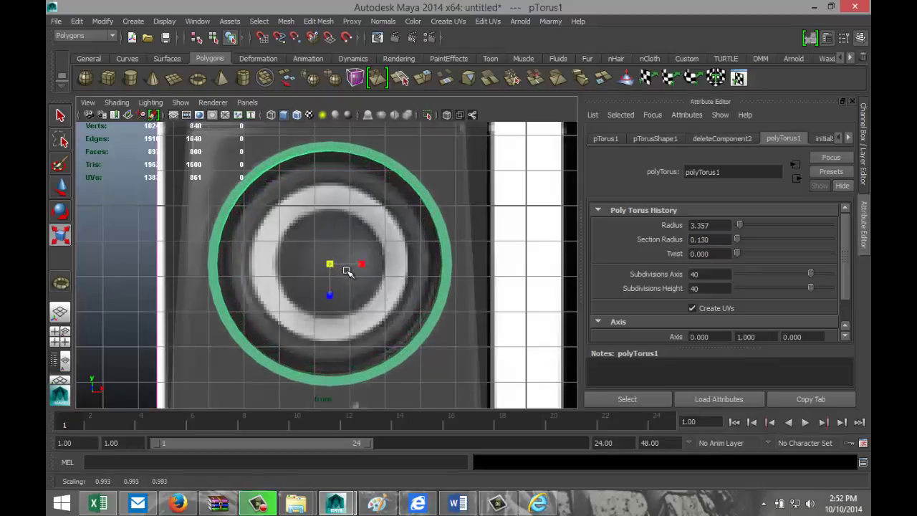
In the perspective view, move the torus forward to about Z 13.198 so it sits at the rim of the woofer hole
click(60, 332)
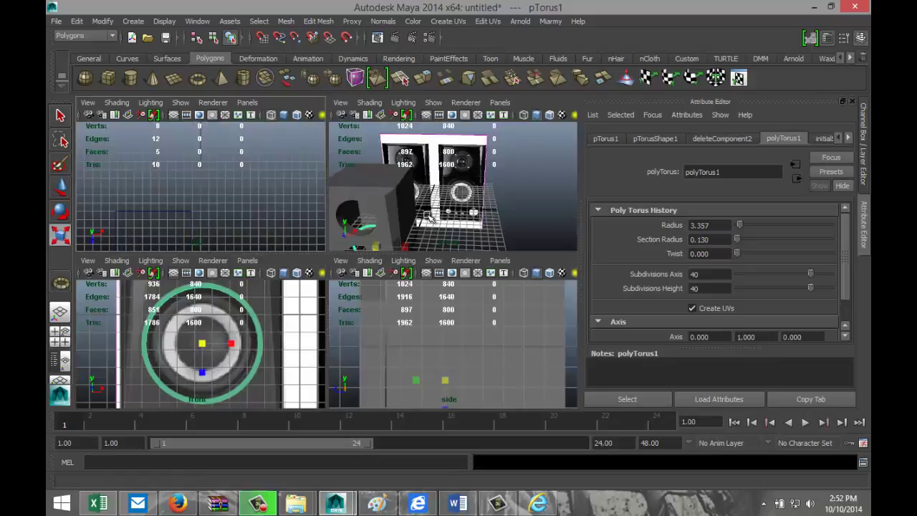
key(space)
key(f)
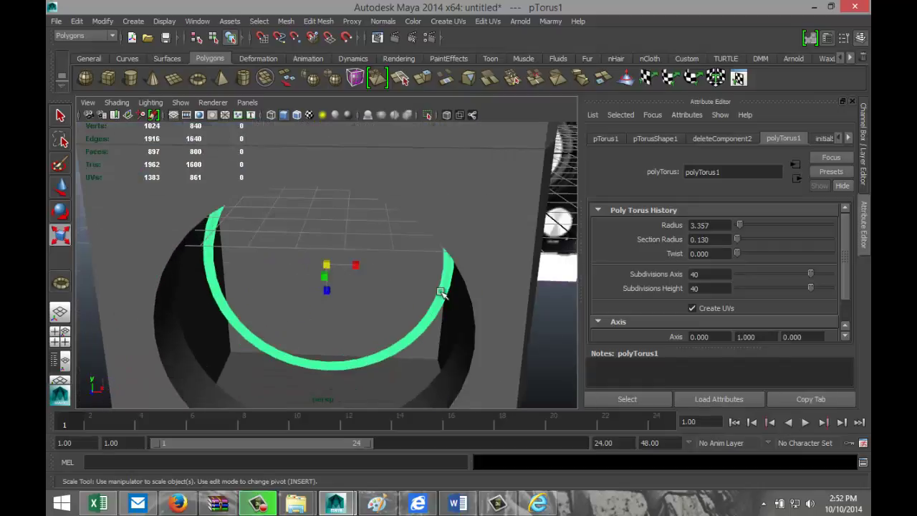
alt+drag(478, 306, 403, 315)
key(w)
drag(306, 270, 252, 286)
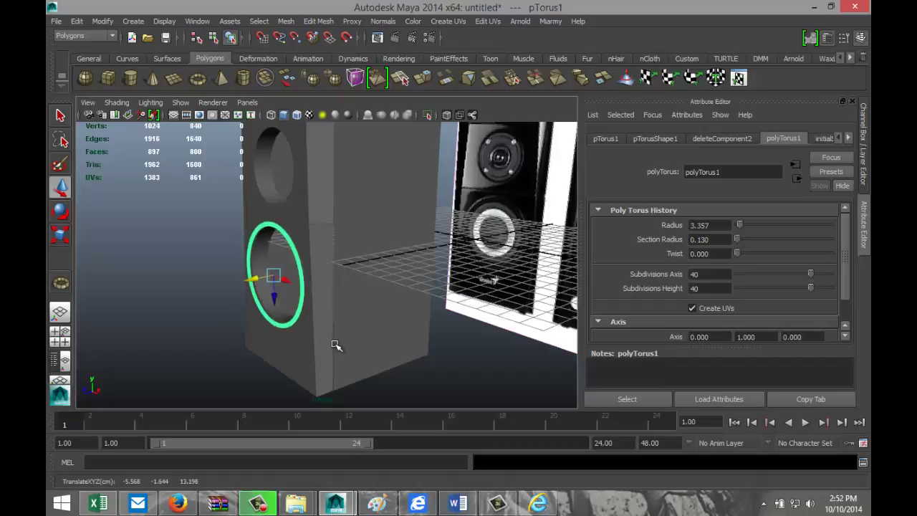
key(f)
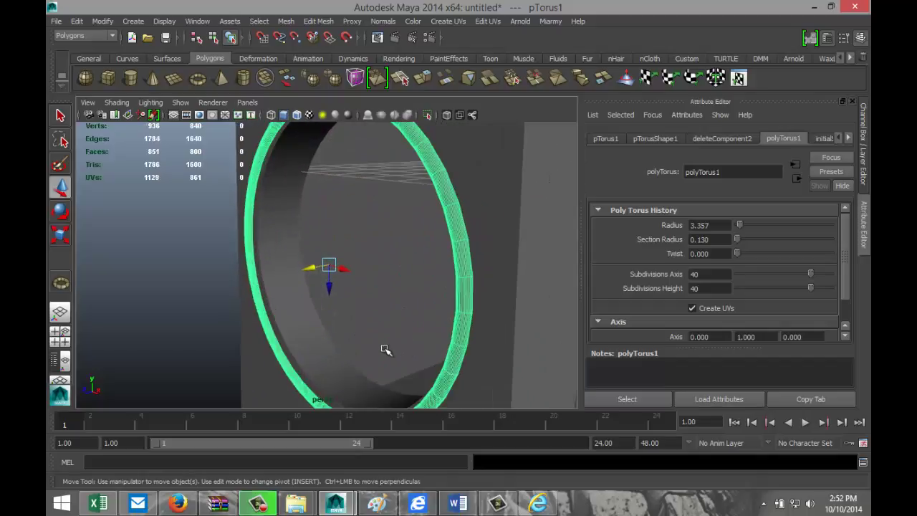
alt+drag(381, 348, 416, 368)
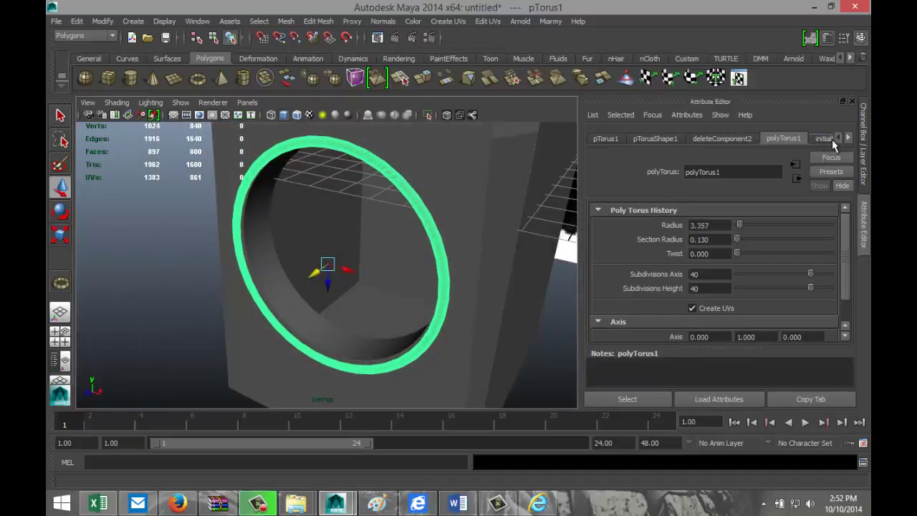
Set both the axis and height subdivisions of the woofer ring to 60
click(606, 139)
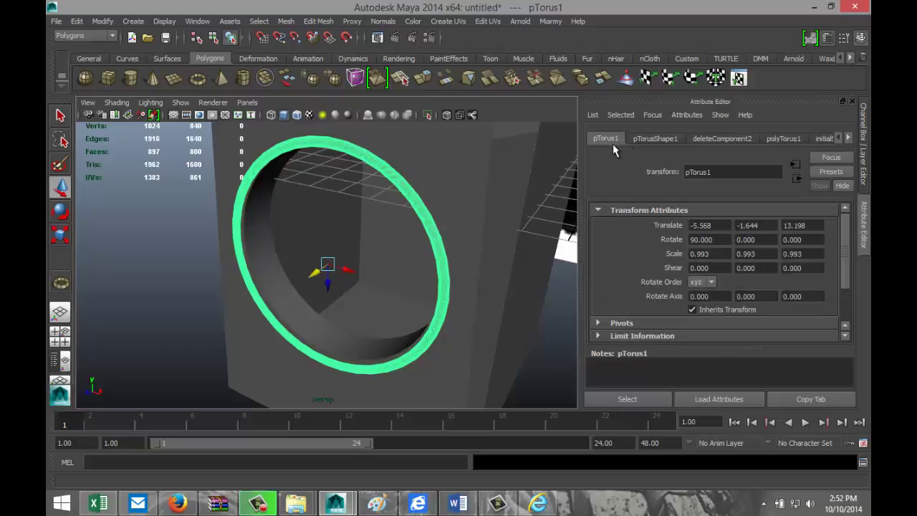
click(657, 139)
click(783, 140)
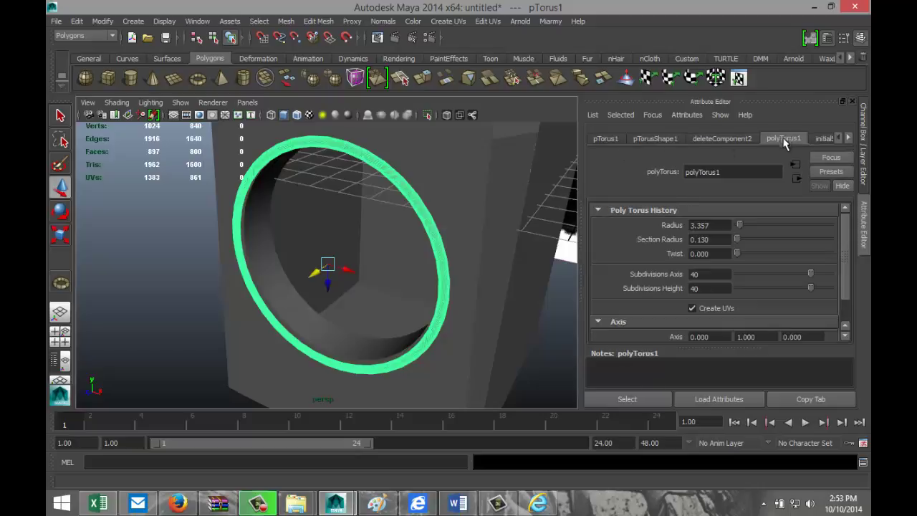
drag(812, 277, 829, 278)
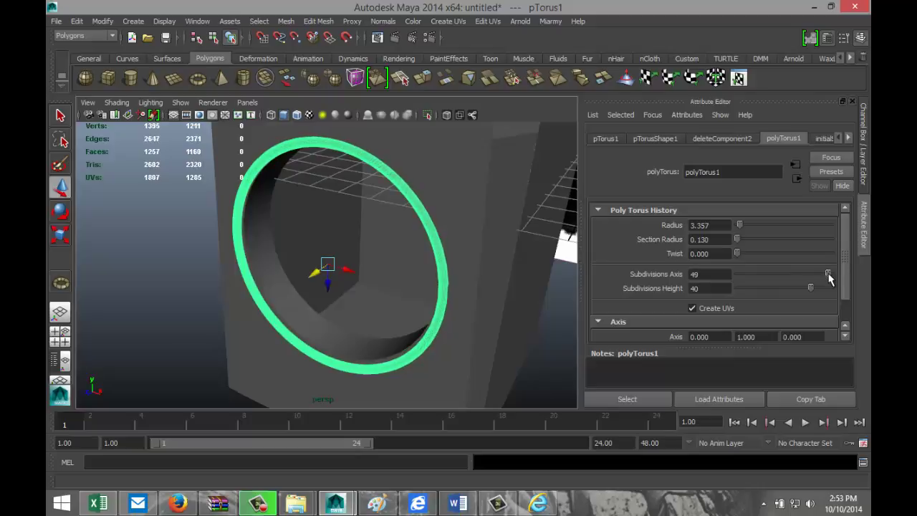
double_click(722, 274)
text(60)
key(Tab)
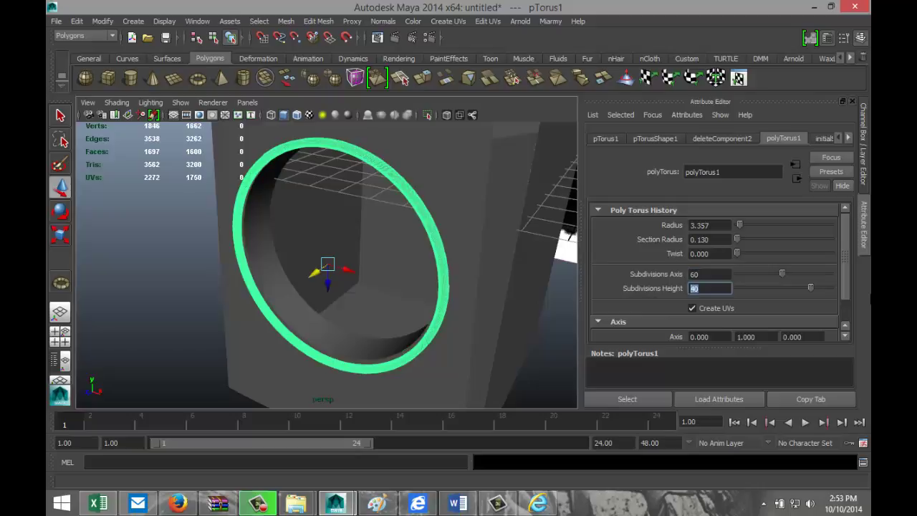
text(60)
key(Return)
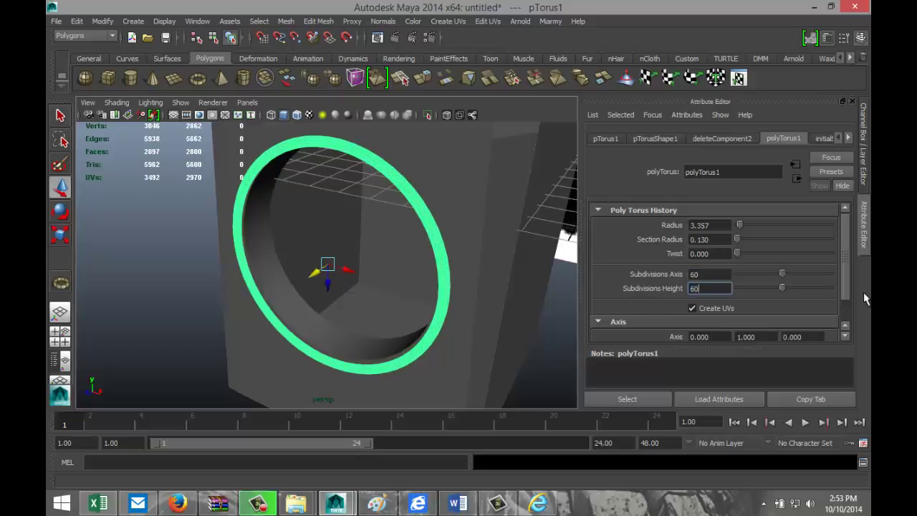
click(727, 275)
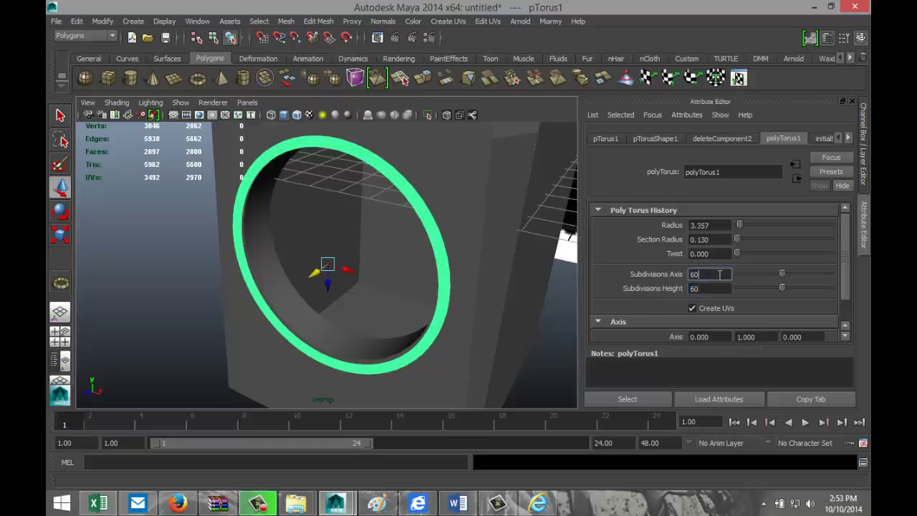
Nudge the woofer ring back against the front panel to about Z 13.164 in the wireframe side view, and return to the perspective view
click(197, 279)
alt+drag(195, 273, 207, 290)
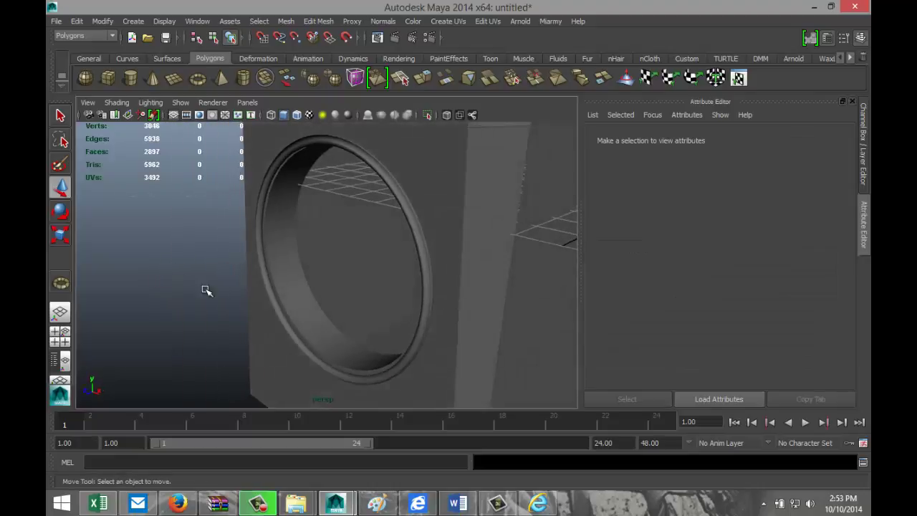
click(428, 314)
click(53, 341)
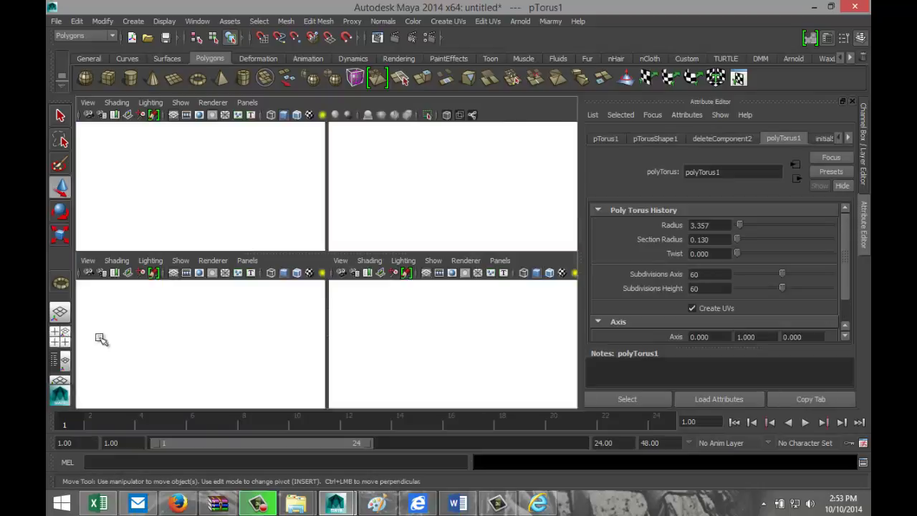
key(space)
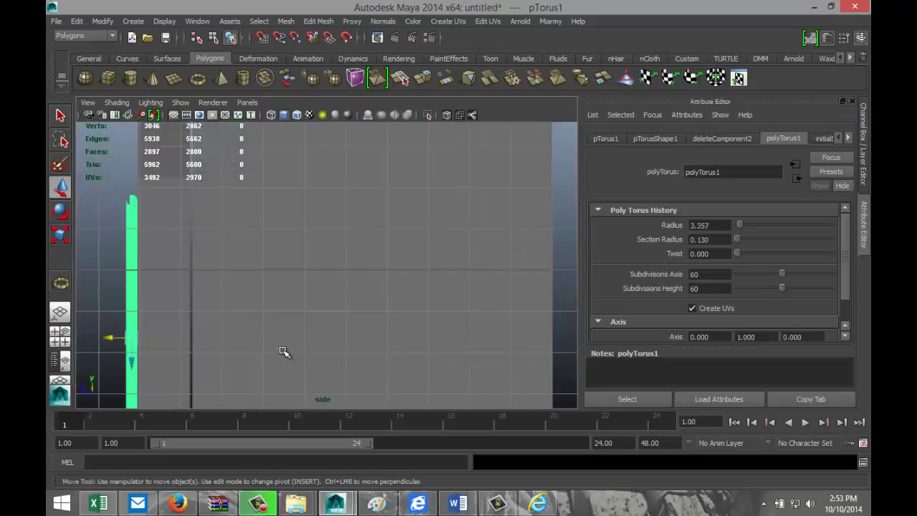
key(4)
key(f)
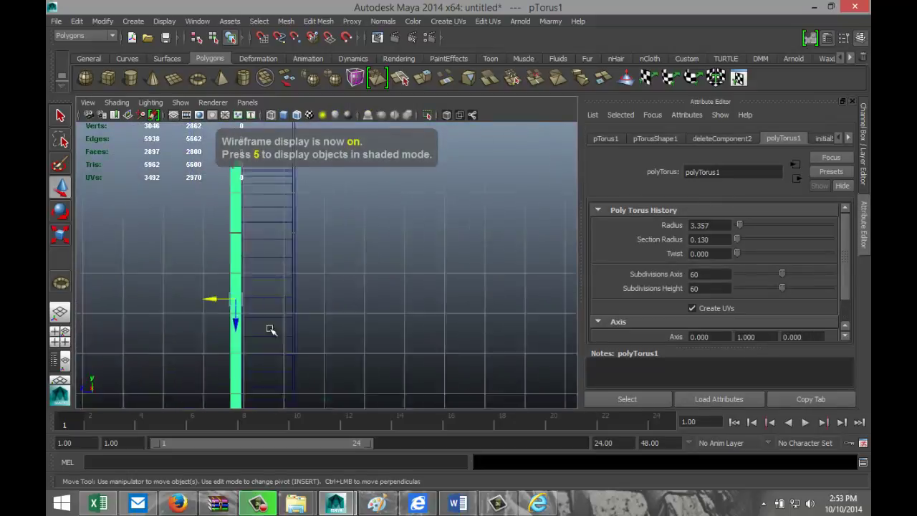
scroll(381, 303, up, 3)
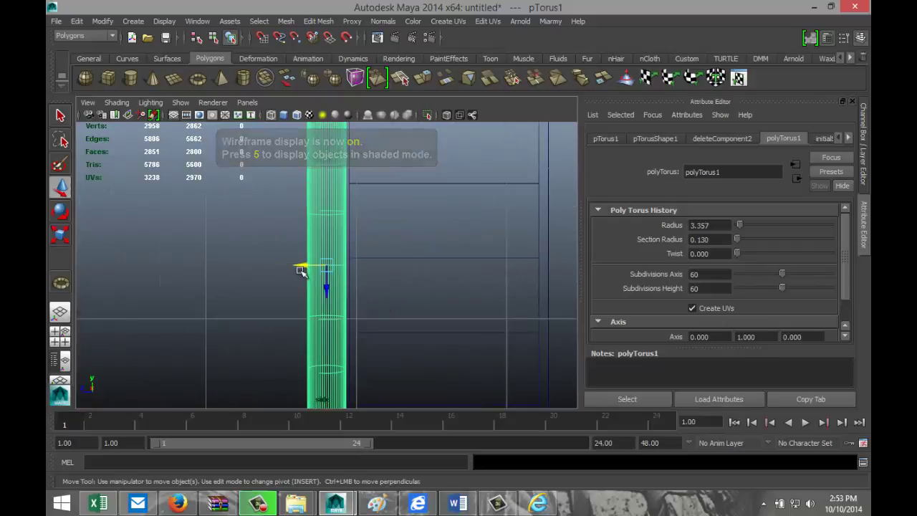
drag(304, 265, 307, 267)
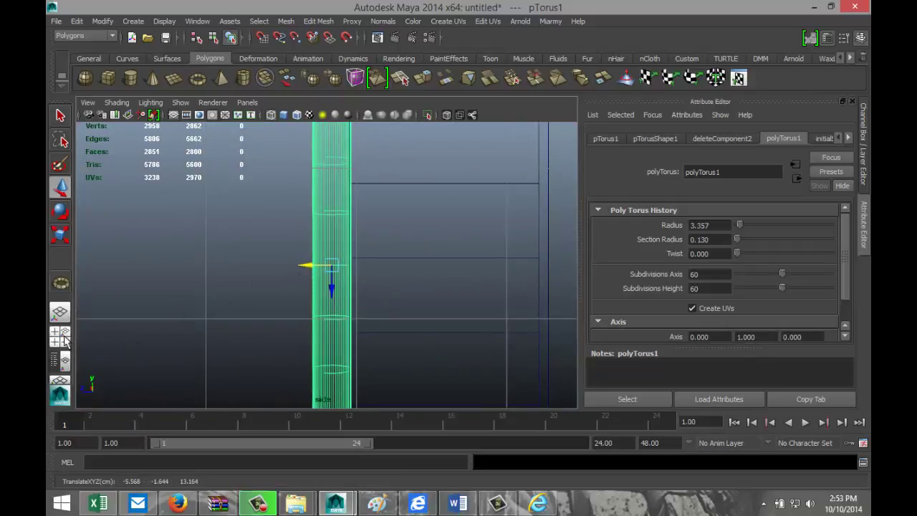
click(60, 332)
key(space)
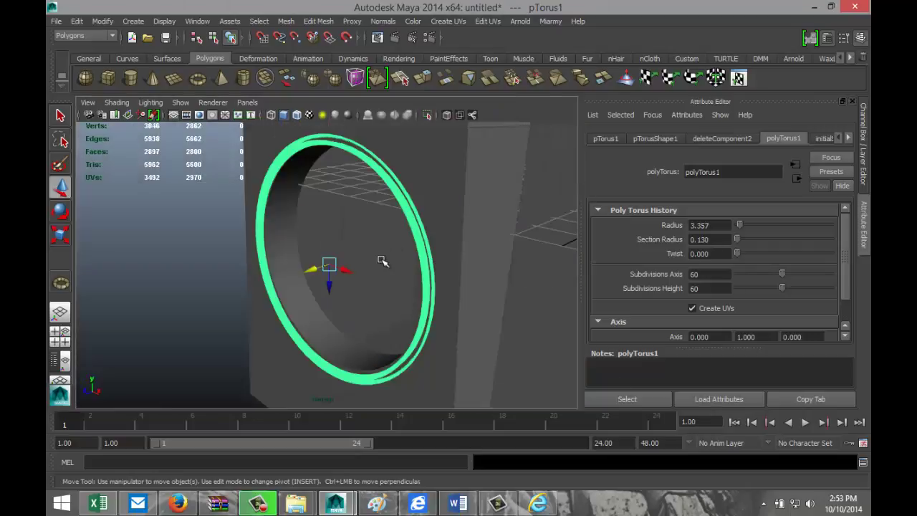
Inspect the woofer ring's fit against the panel, and pull the ring forward off the speaker to about Z 17.312
alt+drag(383, 262, 282, 272)
click(219, 247)
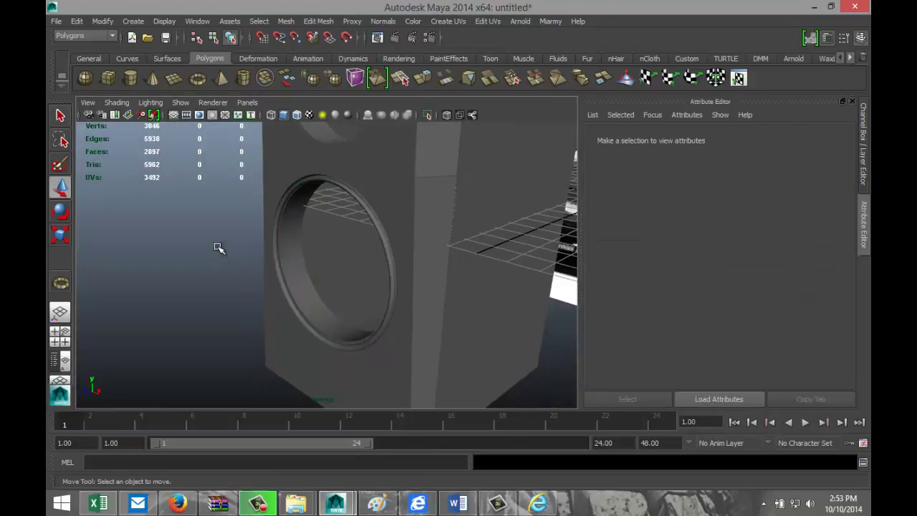
scroll(215, 248, up, 3)
alt+drag(290, 235, 261, 363)
scroll(320, 311, up, 3)
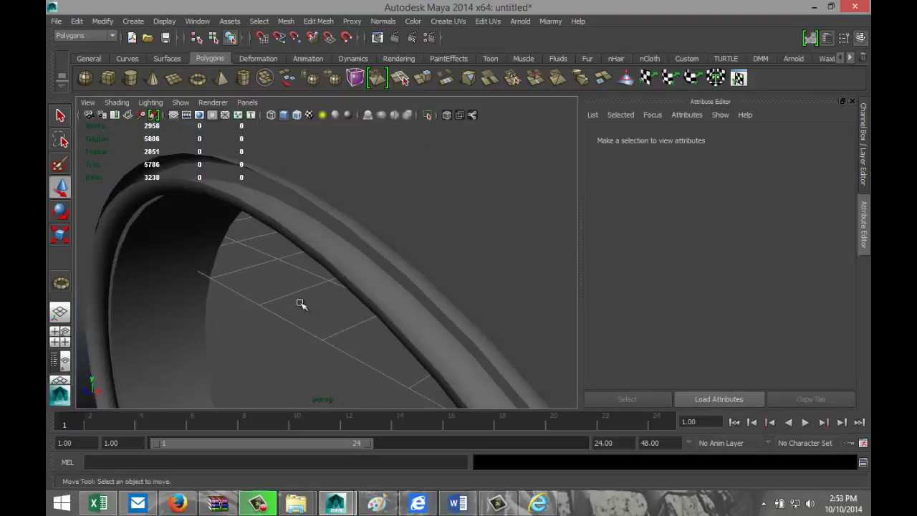
alt+drag(298, 300, 364, 350)
click(223, 293)
drag(289, 318, 203, 331)
scroll(229, 327, down, 5)
Rotate the woofer ring freehand about its X axis to about 268.106 degrees and check it edge-on beside the front panel
key(e)
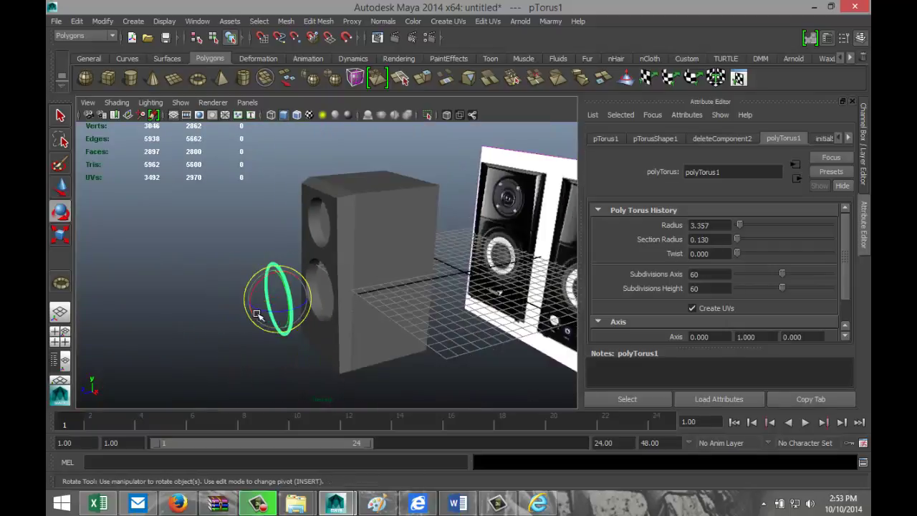
drag(253, 286, 313, 319)
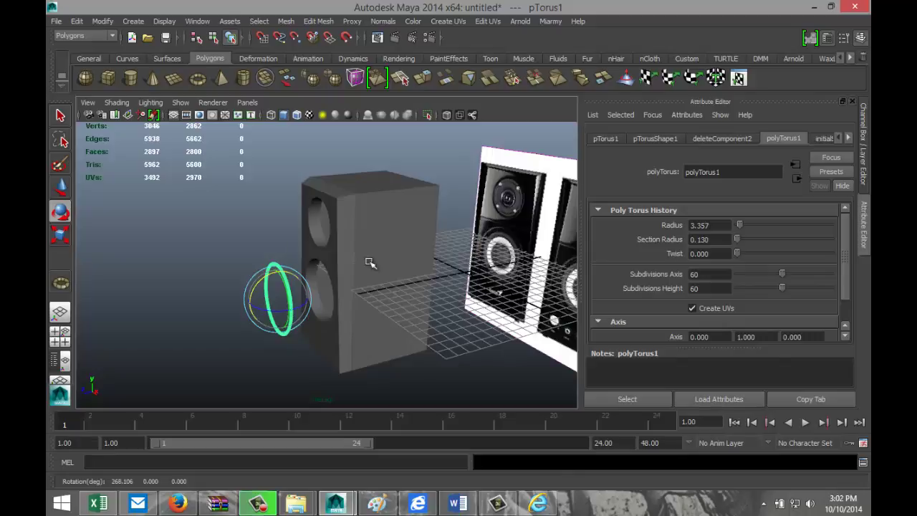
key(f)
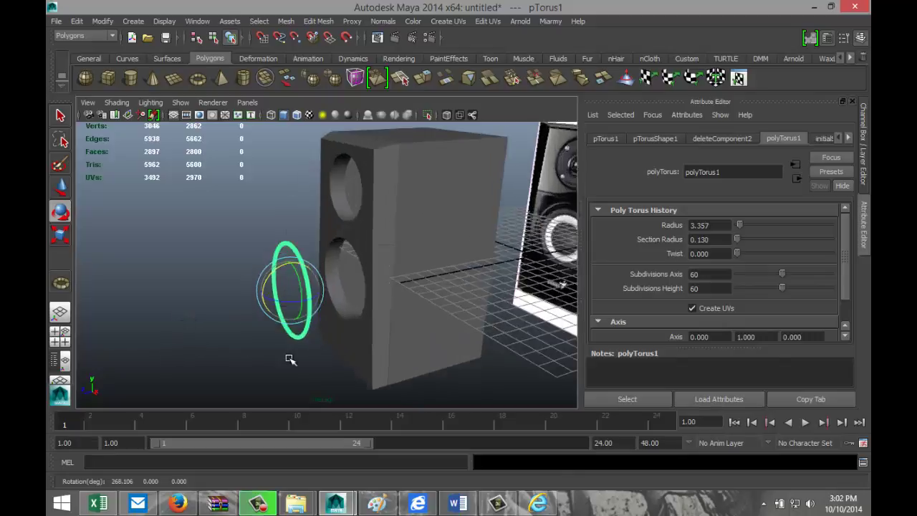
alt+drag(313, 358, 269, 360)
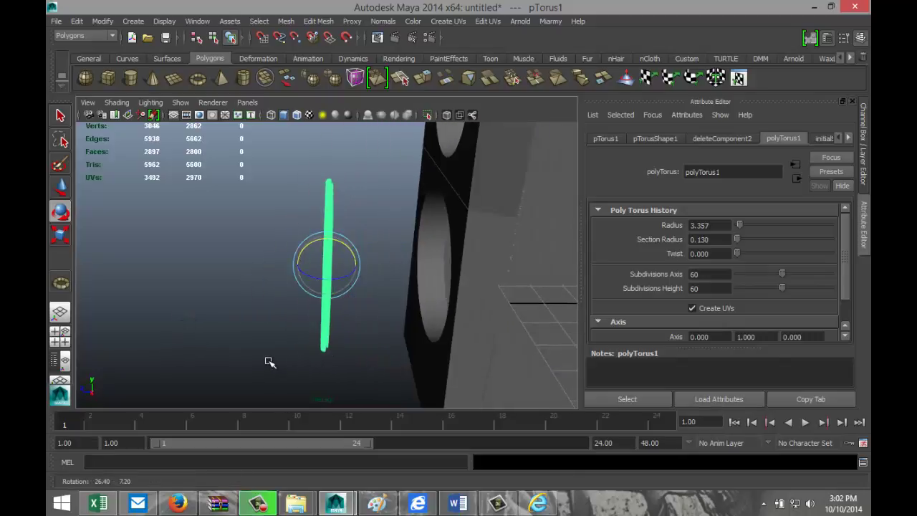
alt+right_drag(293, 344, 304, 338)
alt+drag(375, 327, 350, 318)
click(259, 312)
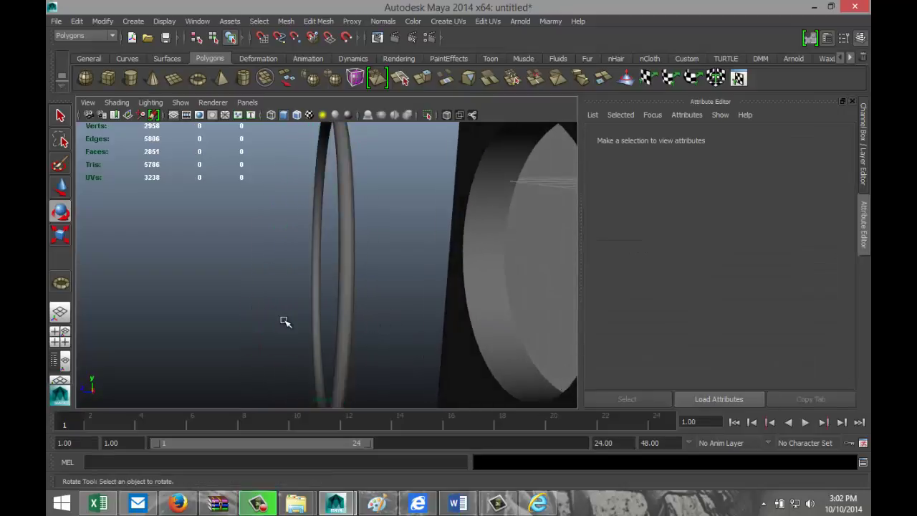
alt+drag(285, 322, 307, 323)
click(338, 300)
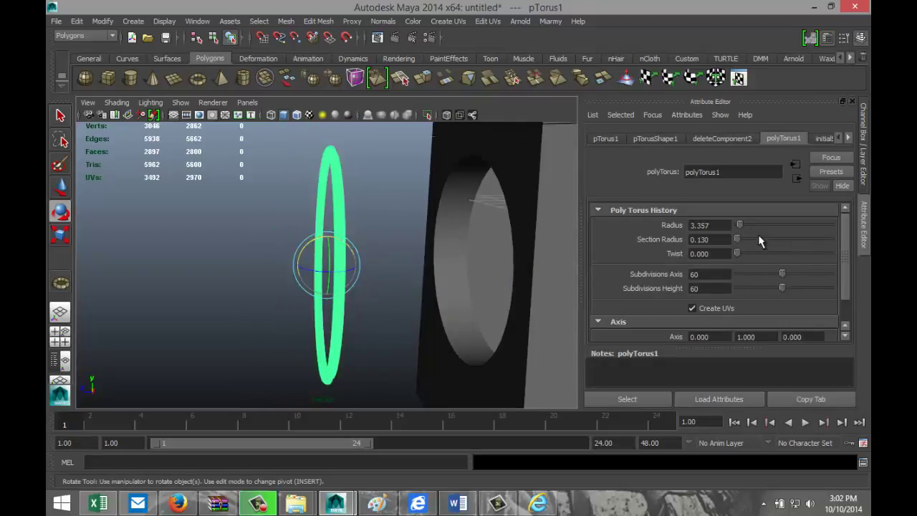
Set the woofer ring's X rotation to exactly 270 degrees
click(605, 138)
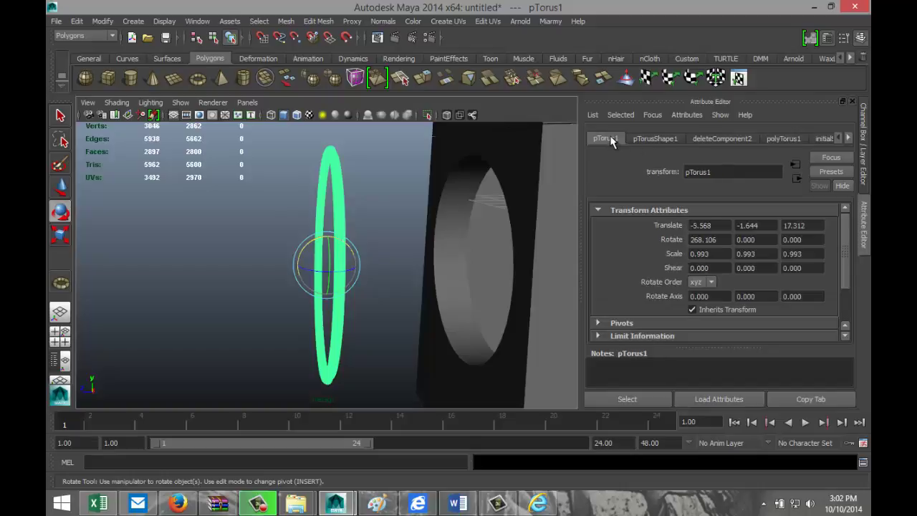
click(728, 242)
drag(728, 241, 645, 245)
text(2)
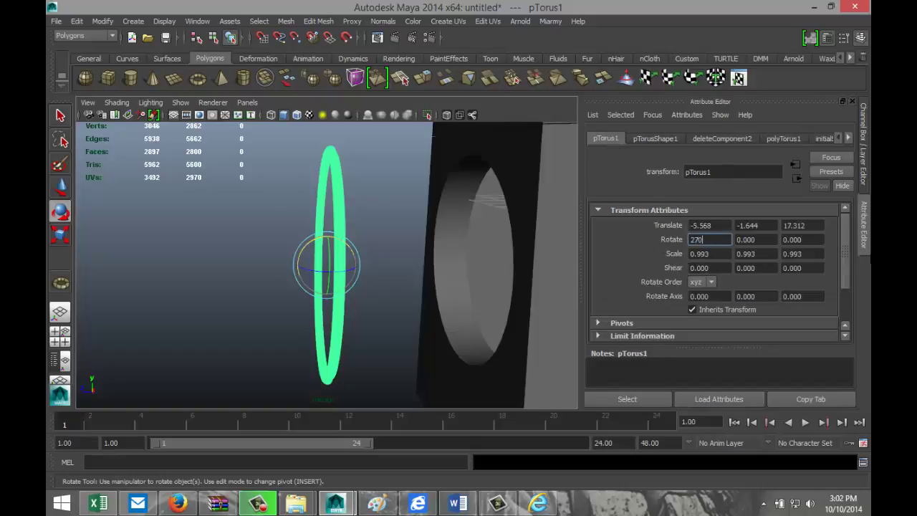
text(70)
key(Return)
click(256, 250)
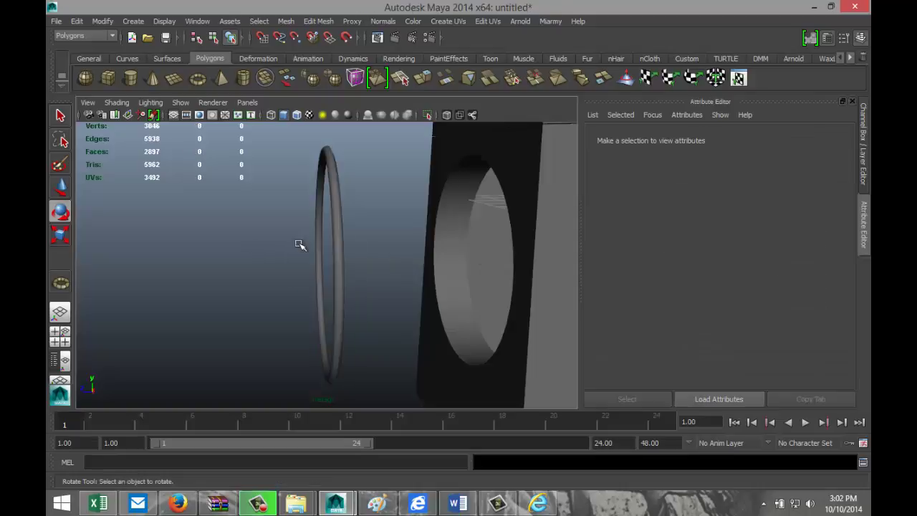
Move the woofer ring back onto the front panel, fine-tune it to about Z 13.122 in the side view, and return to perspective
click(340, 244)
key(w)
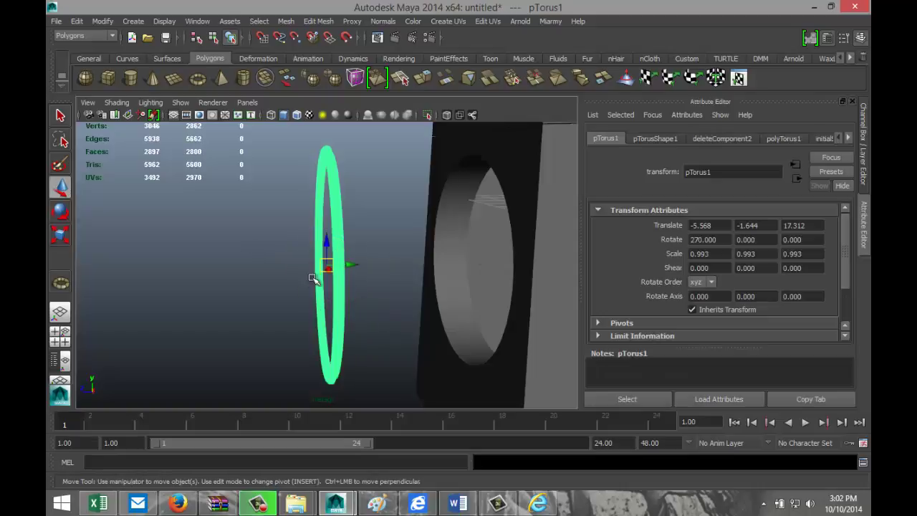
drag(365, 263, 491, 279)
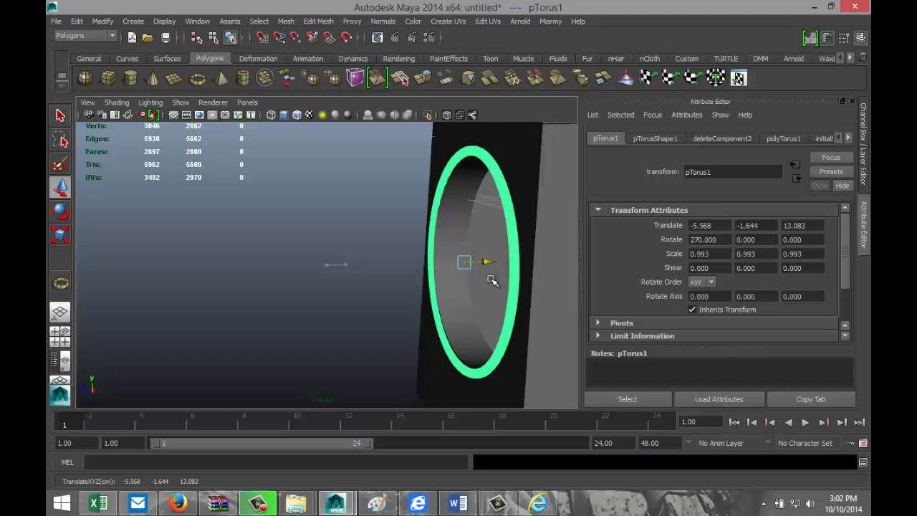
click(60, 333)
key(space)
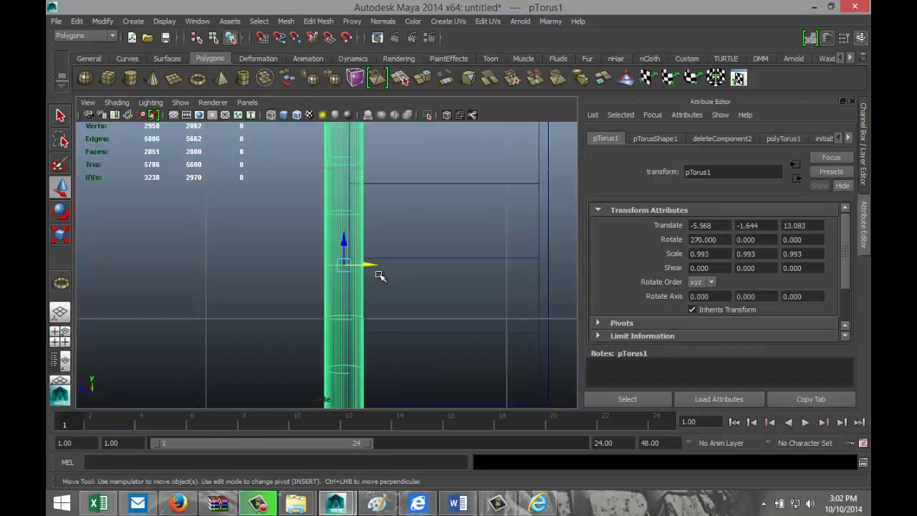
drag(367, 266, 358, 265)
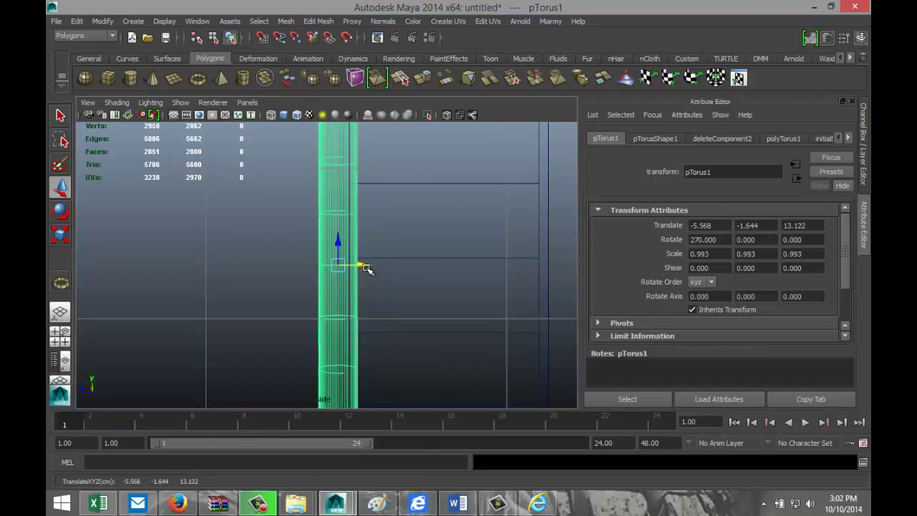
click(60, 333)
key(space)
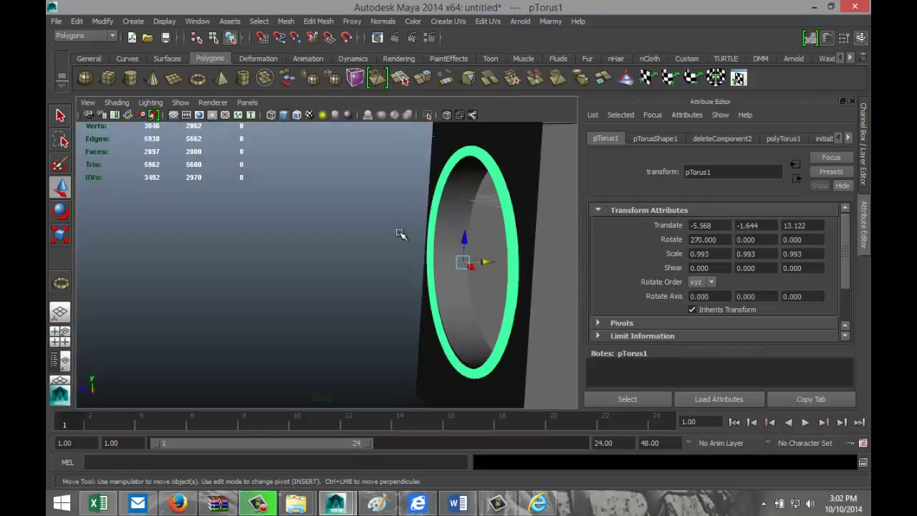
Examine the woofer's white ring and central dome in the reference image, comparing them with the modelled speaker
alt+drag(344, 259, 428, 263)
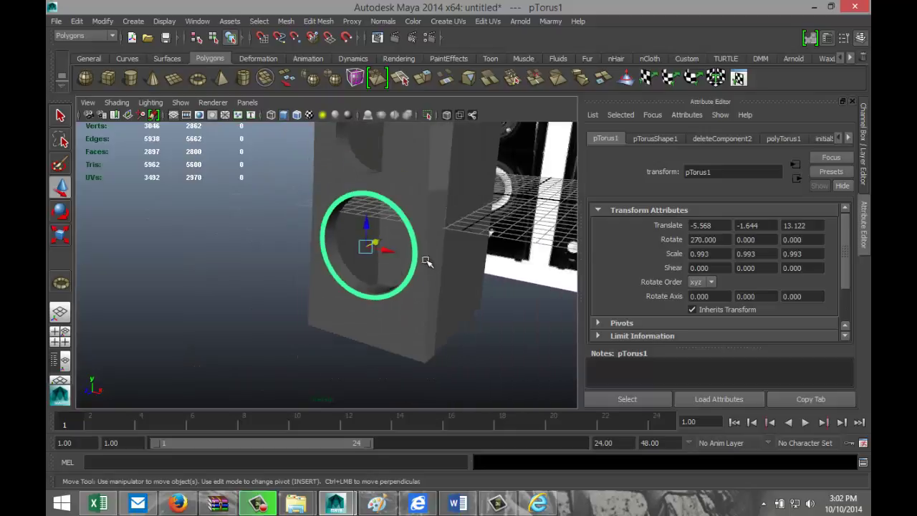
alt+drag(499, 212, 382, 304)
scroll(436, 306, up, 5)
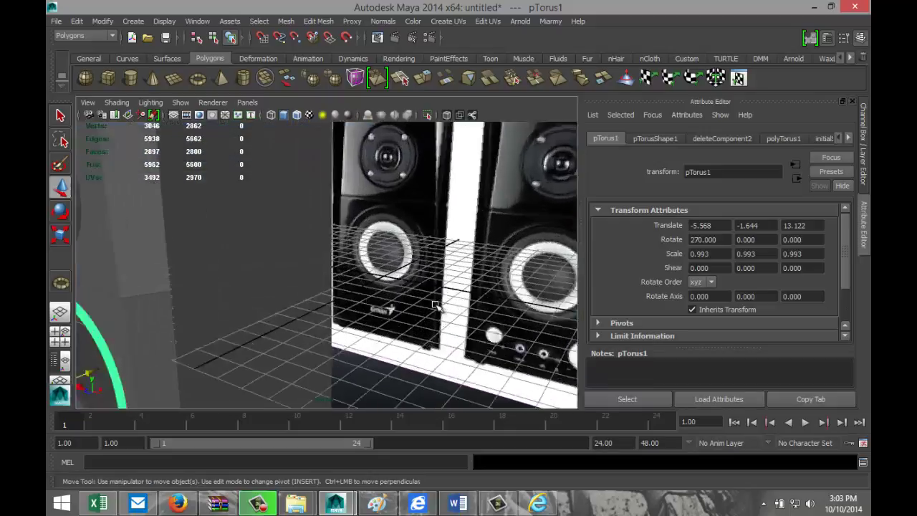
scroll(436, 302, up, 2)
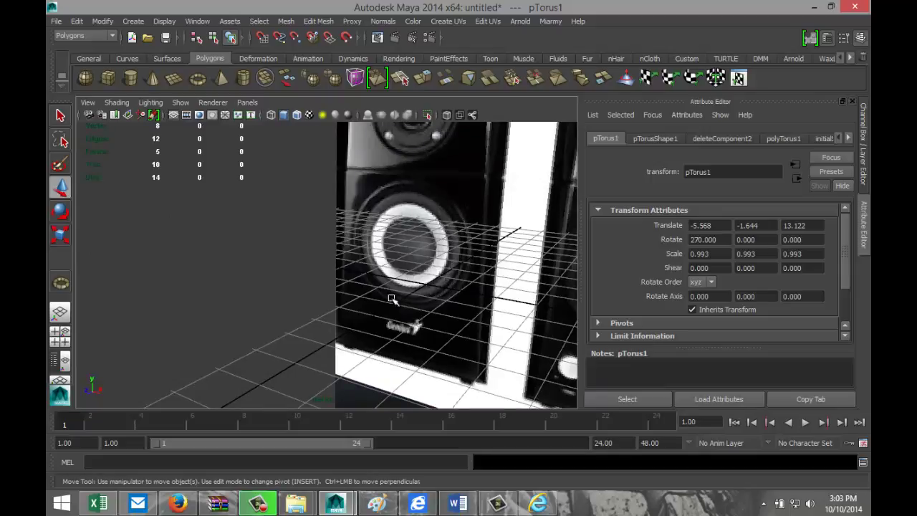
mouse_move(437, 308)
alt+mouse_down()
mouse_move(415, 309)
mouse_move(437, 308)
alt+mouse_up()
scroll(340, 296, down, 4)
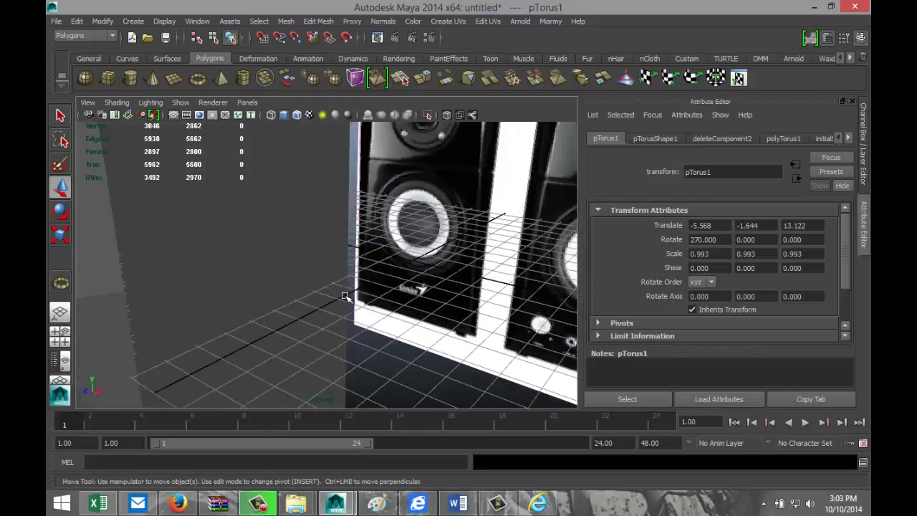
scroll(344, 295, down, 5)
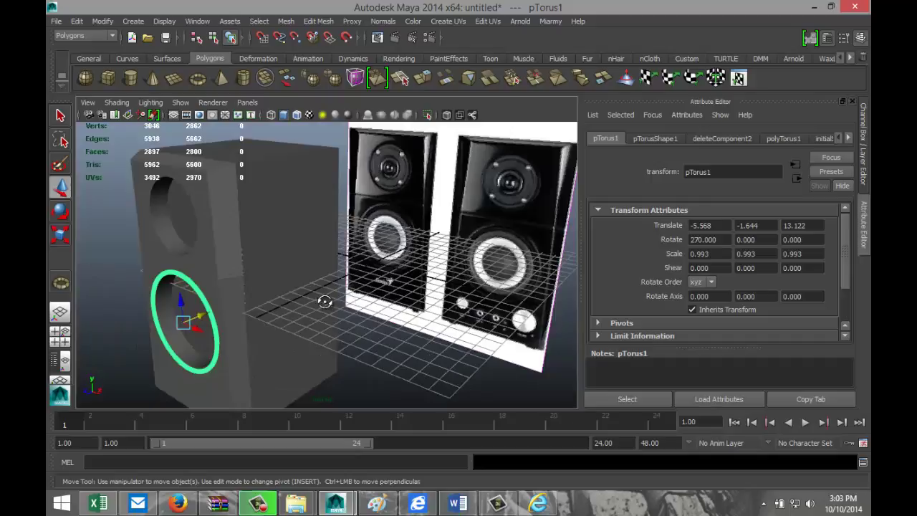
alt+drag(318, 301, 358, 294)
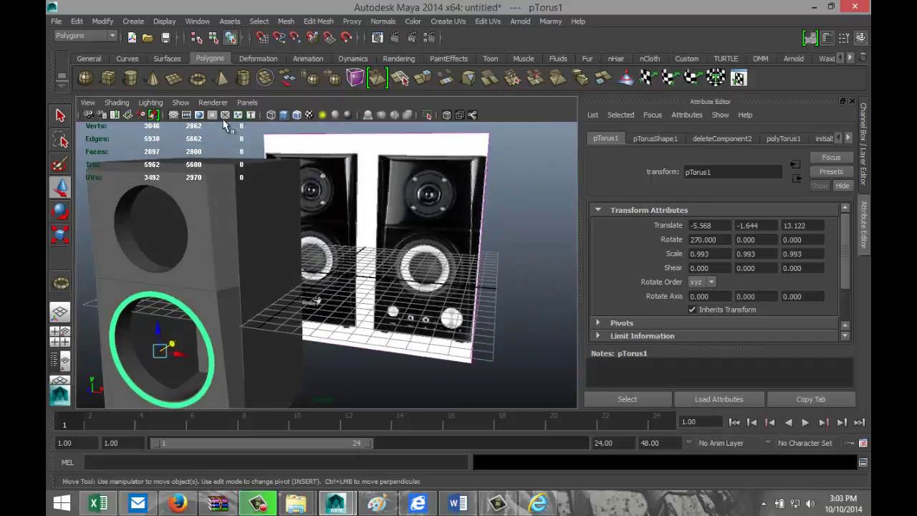
Create a polygon sphere of about 1.2 radius on the grid and set its axis and height subdivisions to 60
click(84, 77)
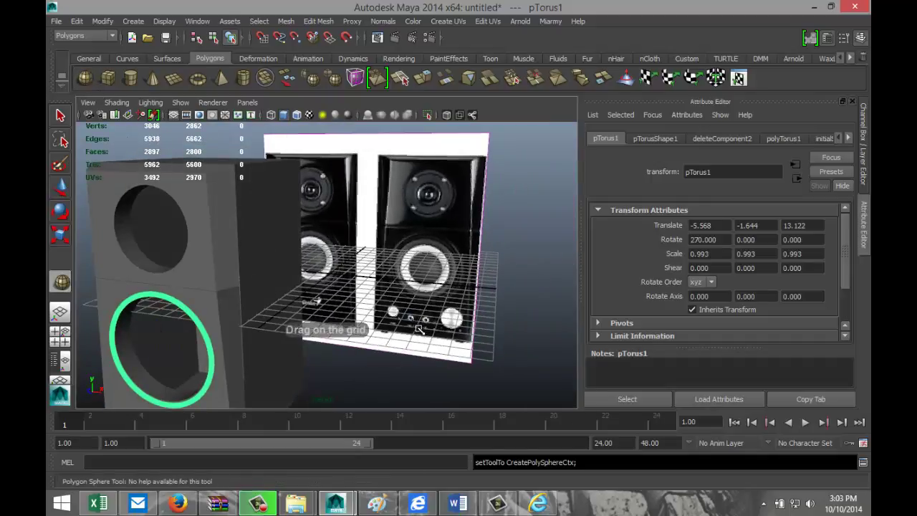
drag(414, 324, 439, 329)
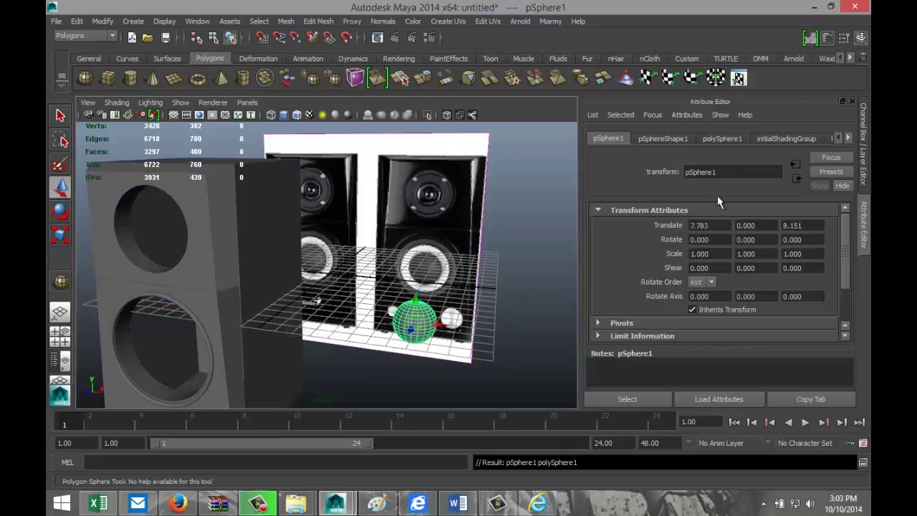
click(723, 139)
drag(720, 246, 617, 247)
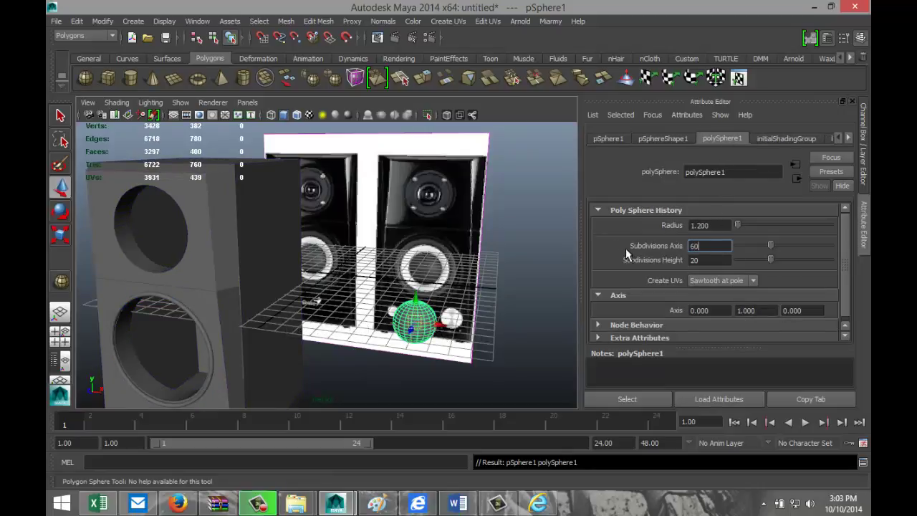
drag(720, 260, 644, 263)
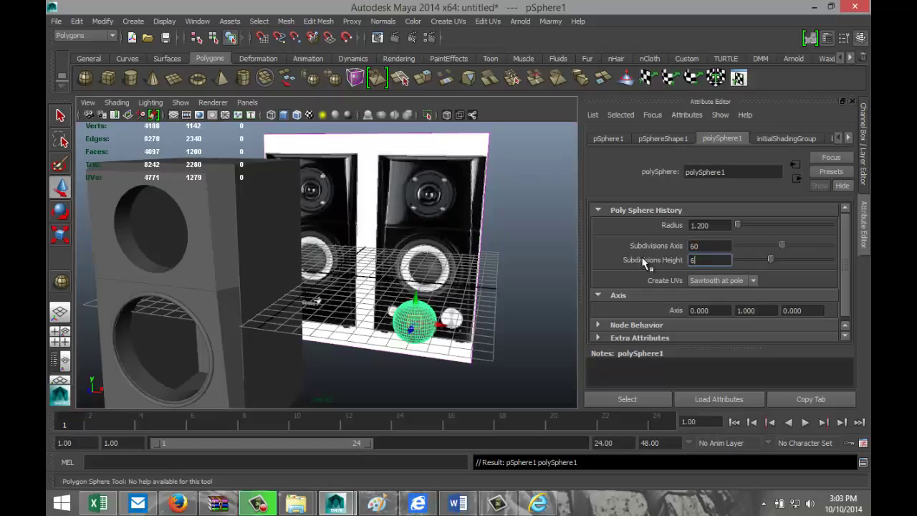
text(60)
key(Return)
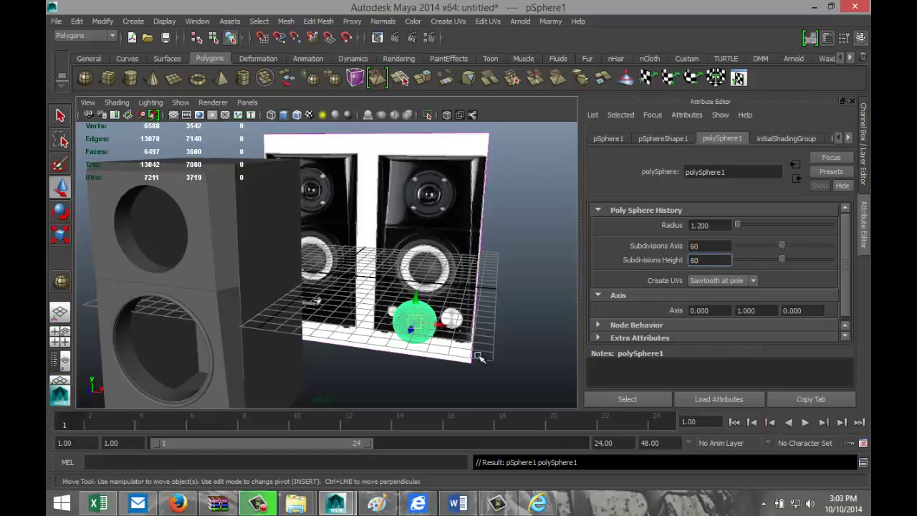
click(480, 357)
Move the sphere to the woofer's center, at about X -5.548, Y -1.628, Z 13.691, aligning it in the front view
click(420, 322)
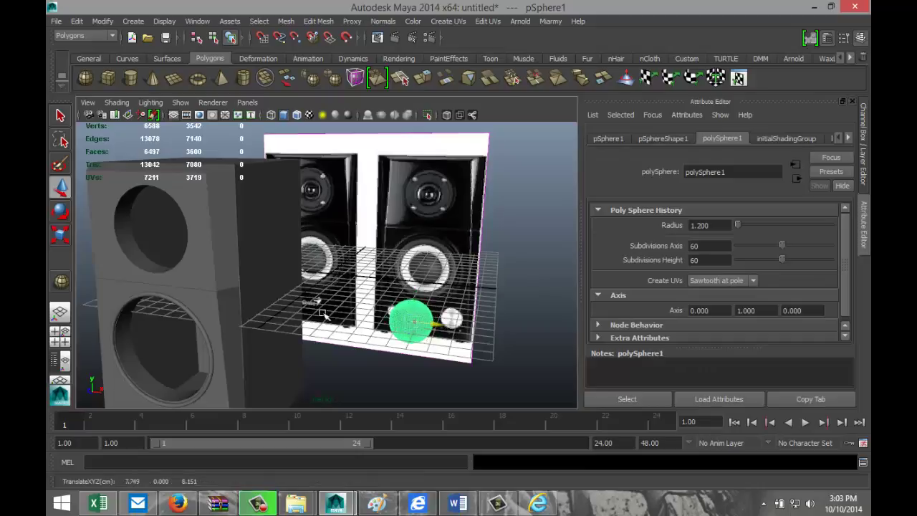
drag(420, 323, 119, 383)
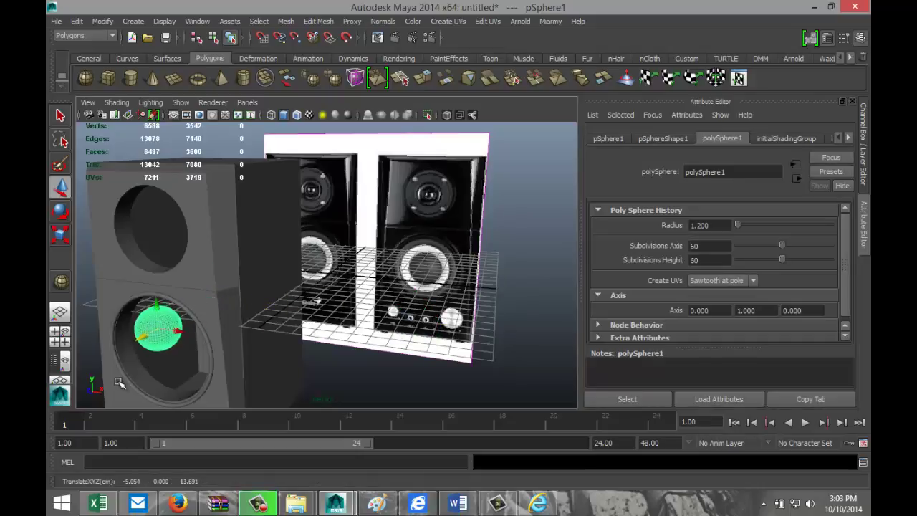
click(59, 337)
key(space)
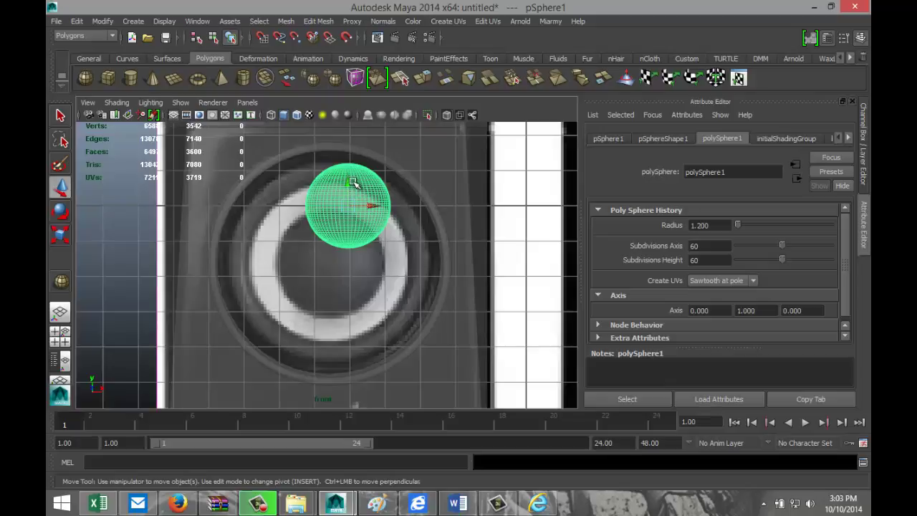
drag(353, 183, 330, 241)
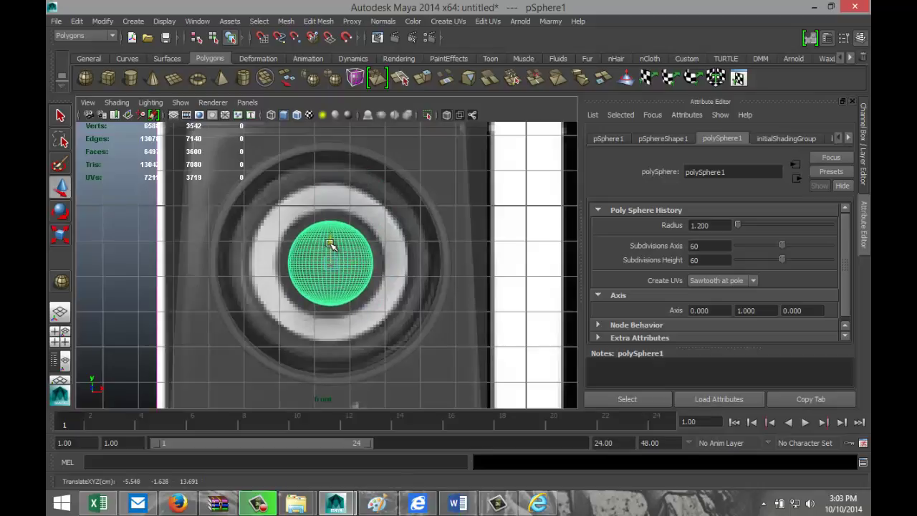
Scale the sphere uniformly to about 1.317 to fill the reference's white woofer ring, and show it in the side view
key(r)
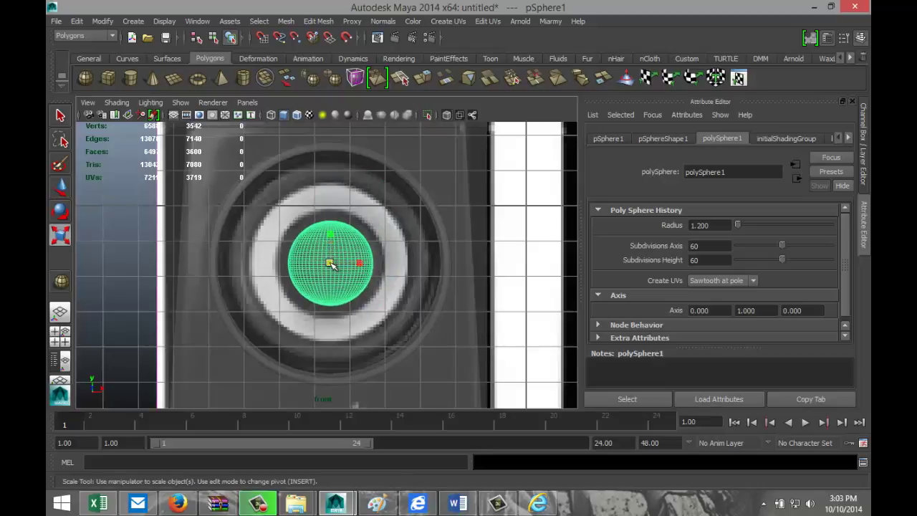
drag(331, 264, 354, 268)
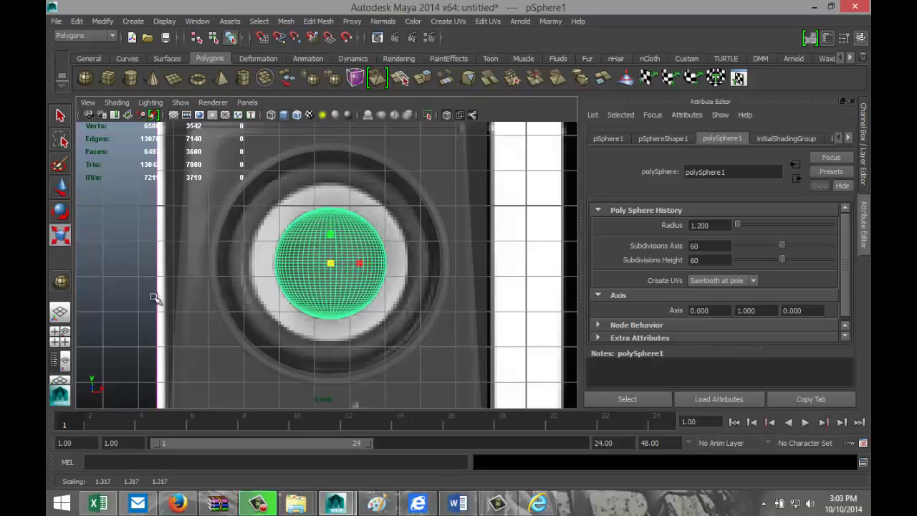
click(62, 337)
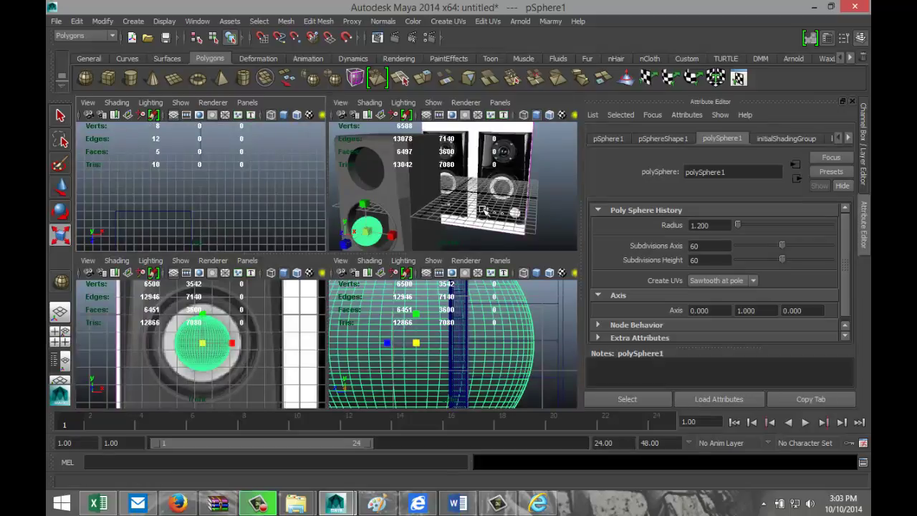
key(space)
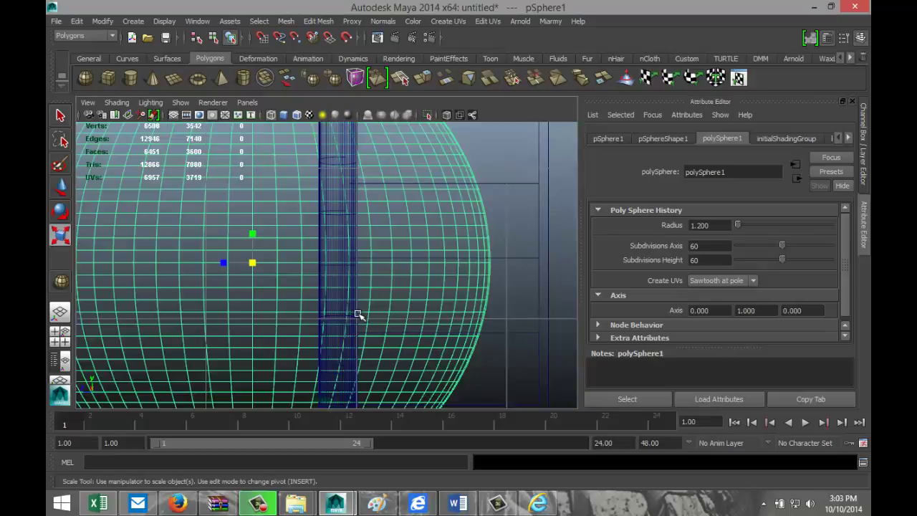
Move the sphere back along Z to about 11.979 in the side view, into the woofer opening
scroll(358, 313, down, 5)
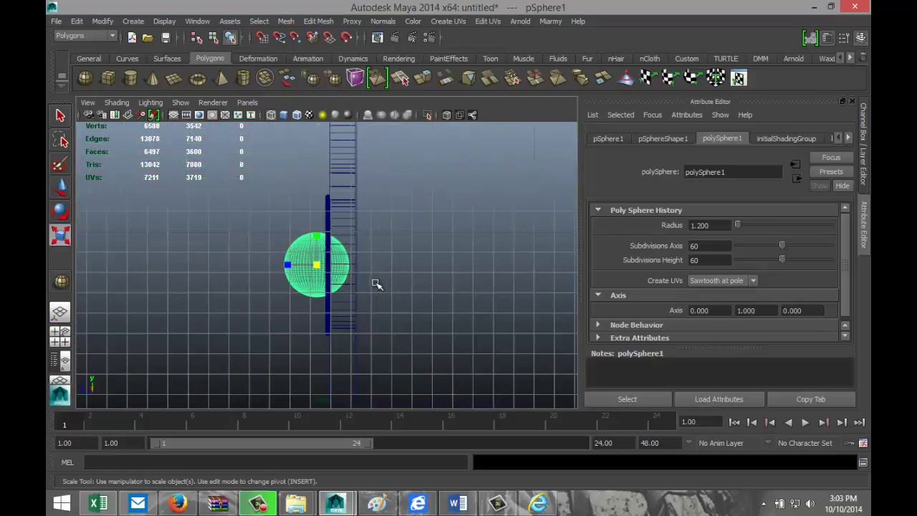
key(w)
drag(303, 262, 327, 270)
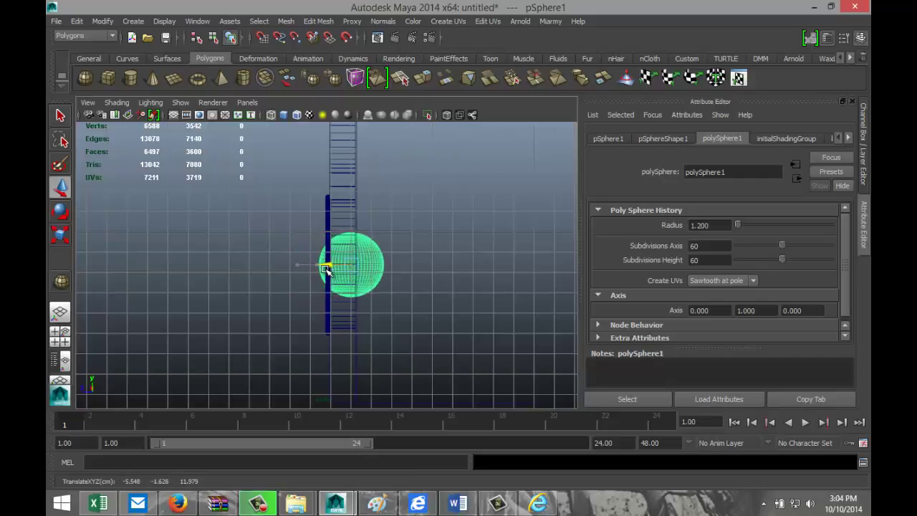
Examine the sphere's placement in the woofer opening in perspective and compare it with the reference speaker's white ring
click(60, 337)
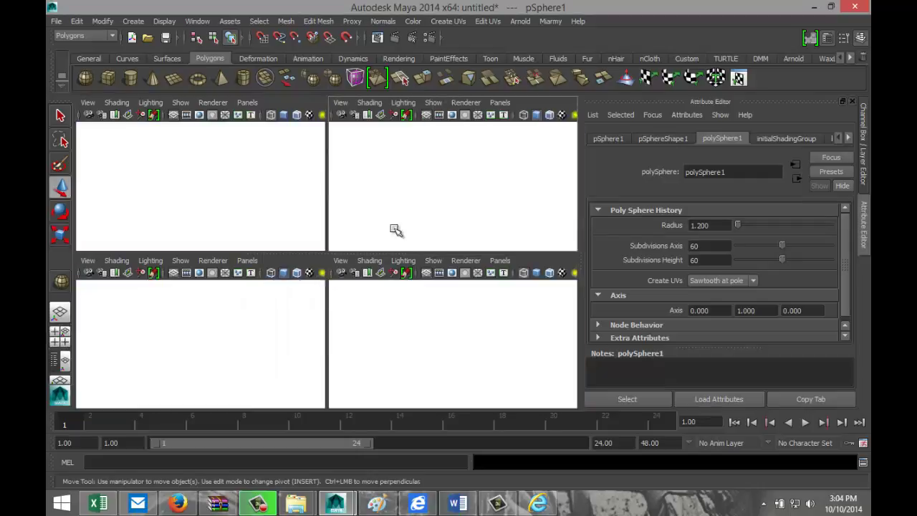
key(space)
scroll(321, 308, up, 2)
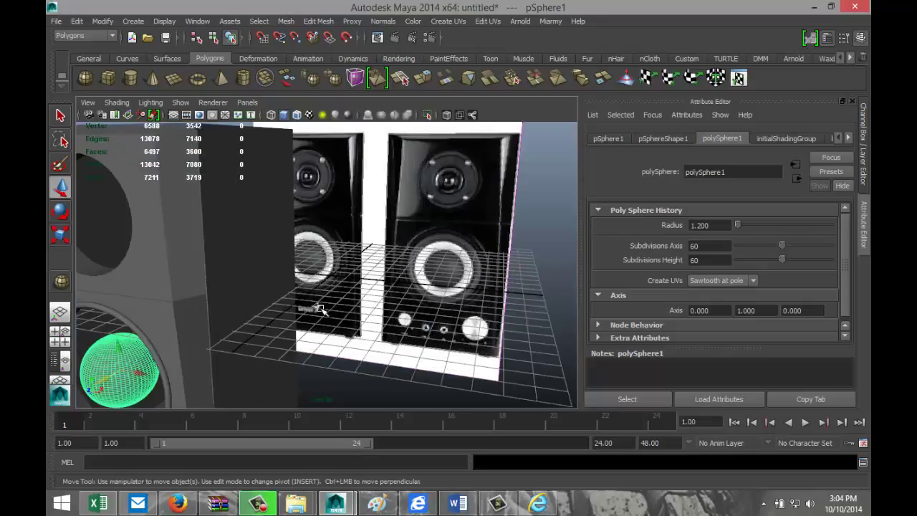
alt+drag(321, 308, 311, 312)
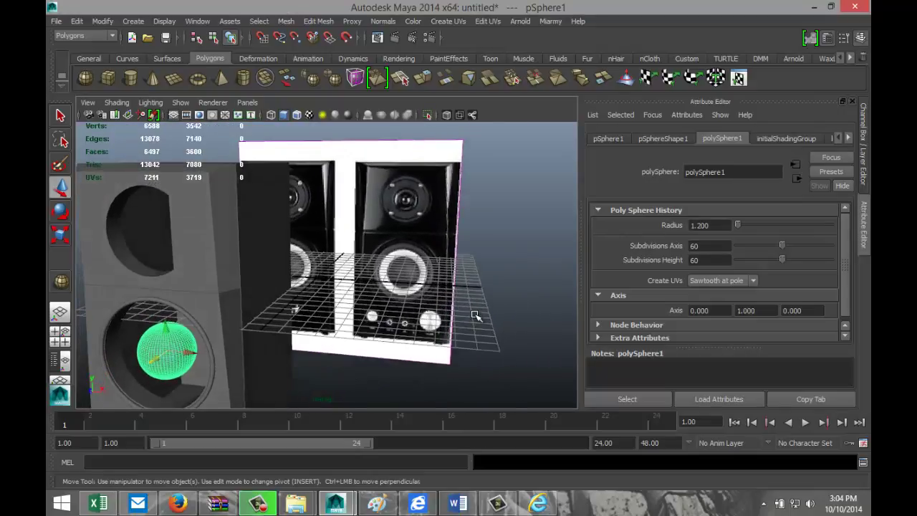
scroll(476, 313, up, 3)
scroll(477, 314, up, 2)
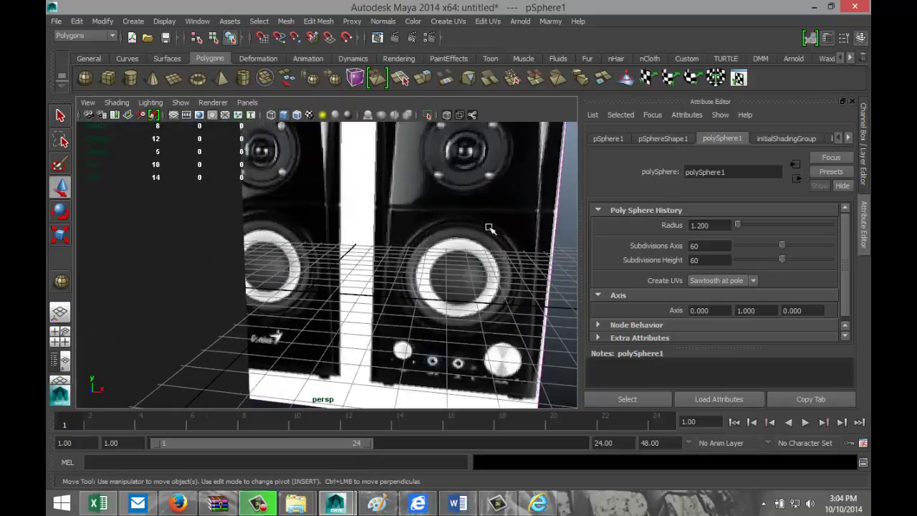
scroll(344, 302, down, 3)
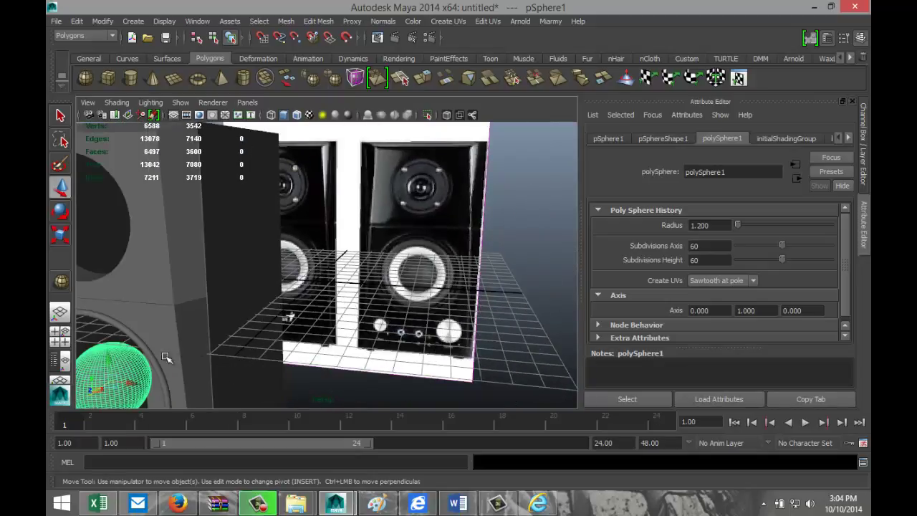
alt+middle_drag(215, 345, 420, 318)
scroll(352, 288, up, 2)
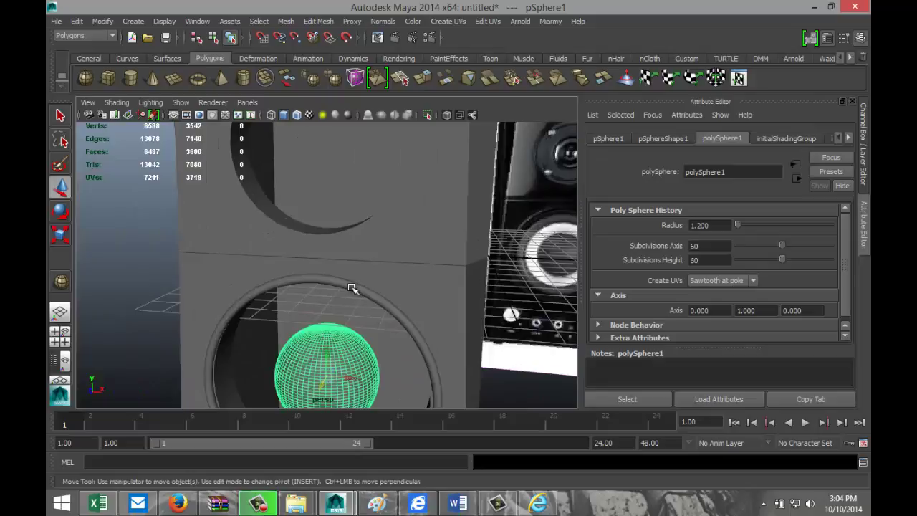
Try duplicating the woofer's outer ring and scaling the copy uniformly to about 0.819, viewed against the front reference
click(351, 288)
scroll(502, 321, down, 3)
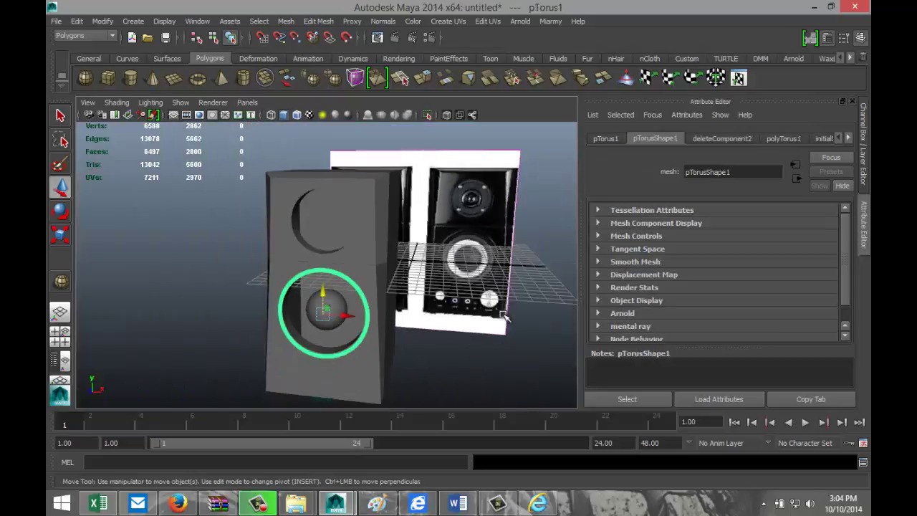
key(ctrl+d)
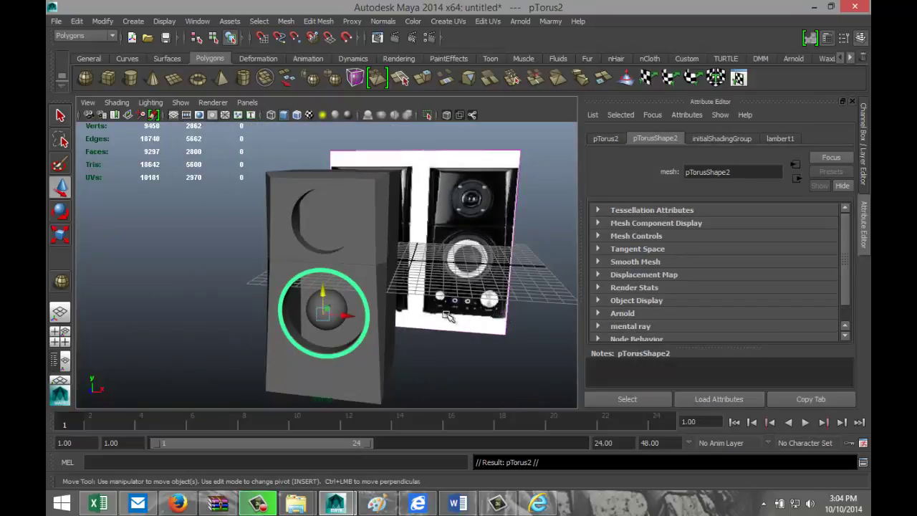
key(r)
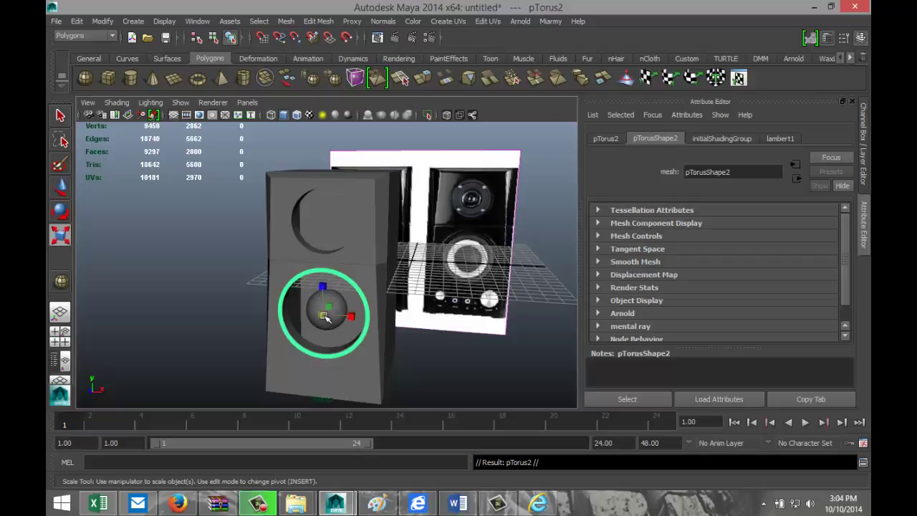
drag(324, 316, 309, 320)
click(61, 335)
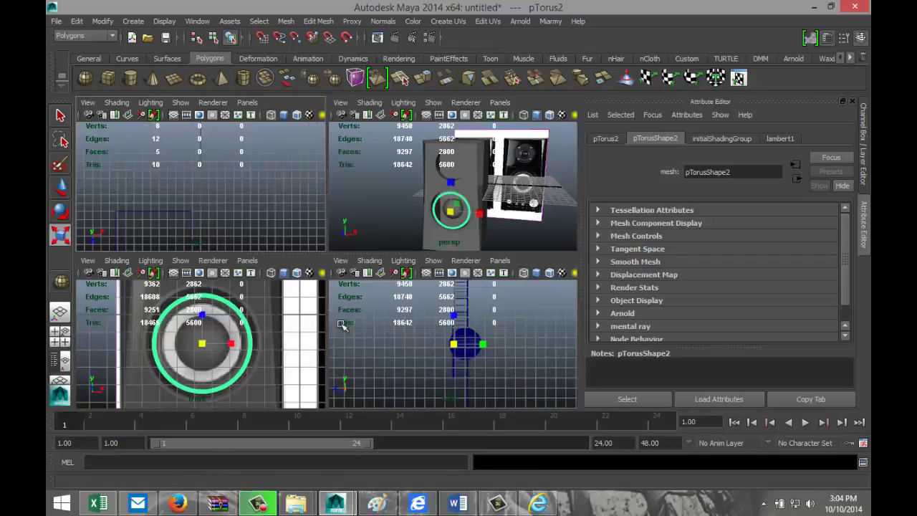
key(space)
Check the duplicated ring's transform attributes and fit against the reference, and delete the duplicate
click(605, 138)
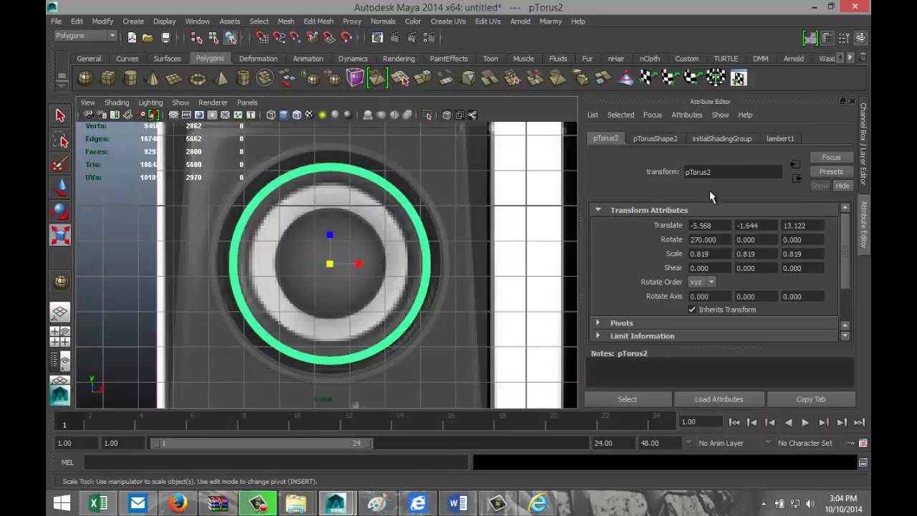
click(660, 139)
click(604, 139)
scroll(526, 234, down, 4)
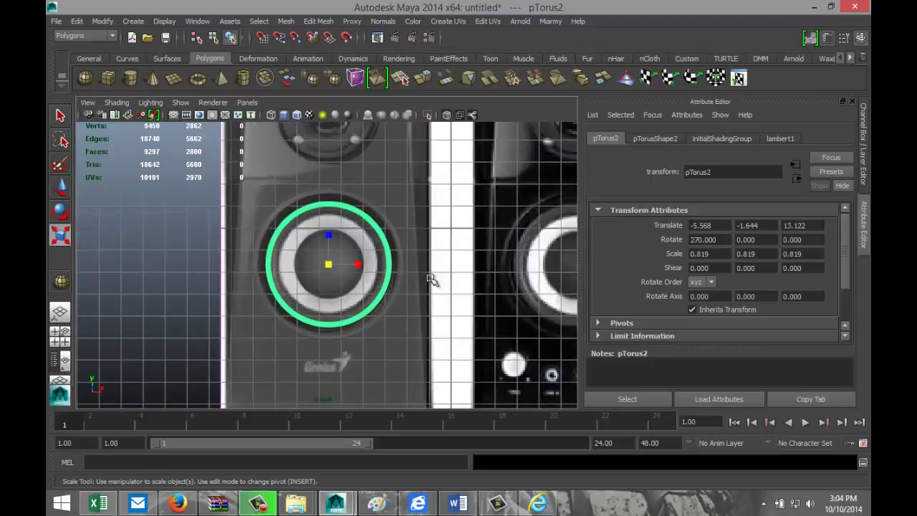
click(60, 337)
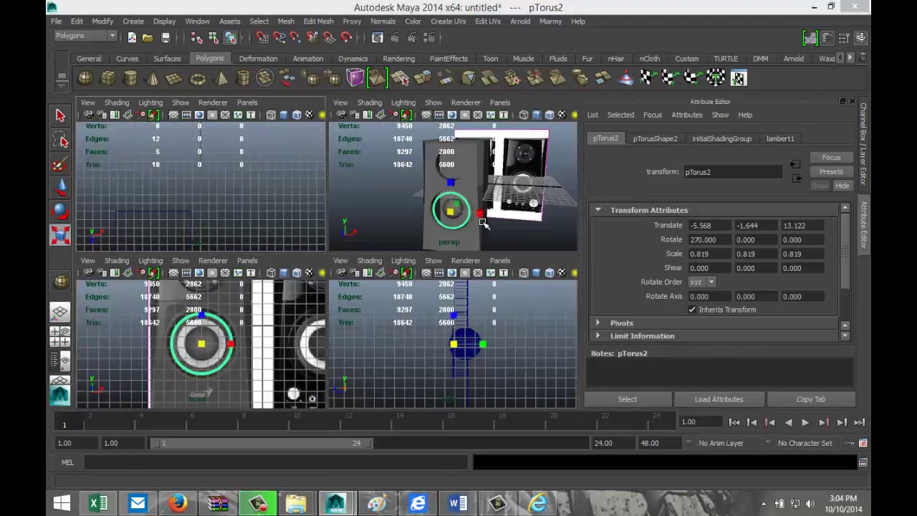
key(space)
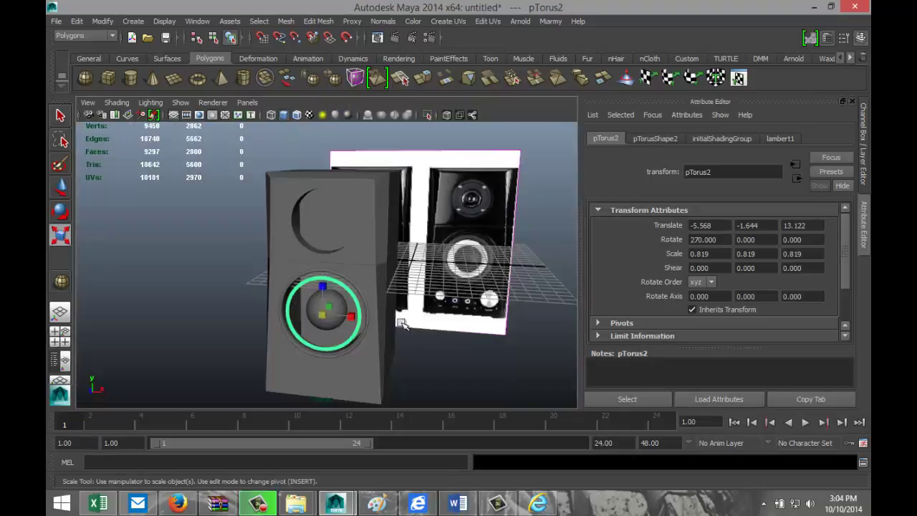
click(439, 297)
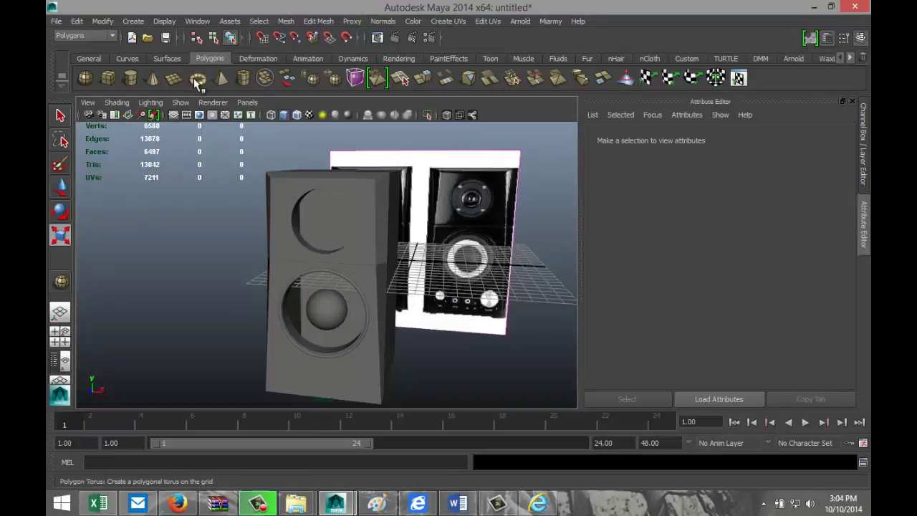
Create a polygon torus of about 2.942 radius and 0.7 section radius beside the speaker, with axis and height subdivisions of 60
click(197, 79)
drag(478, 353, 549, 374)
drag(517, 299, 519, 282)
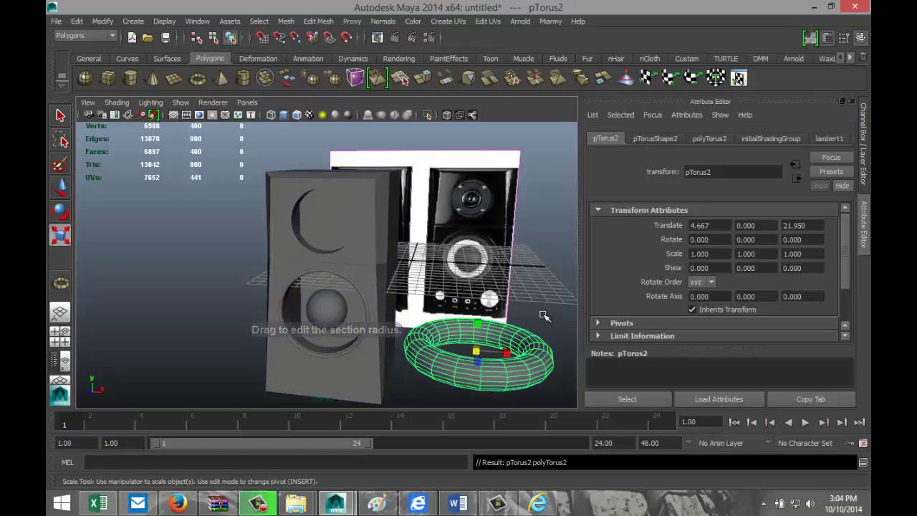
click(709, 139)
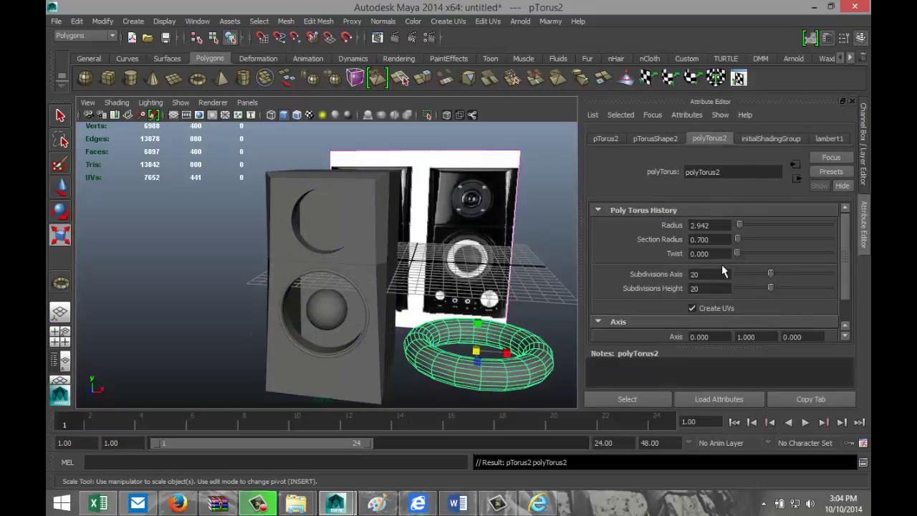
double_click(704, 274)
text(60)
key(Tab)
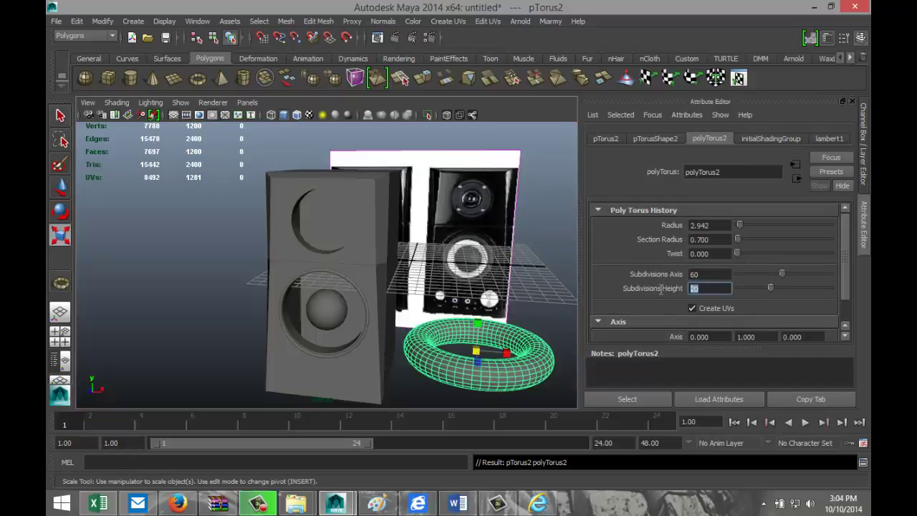
text(60)
key(Return)
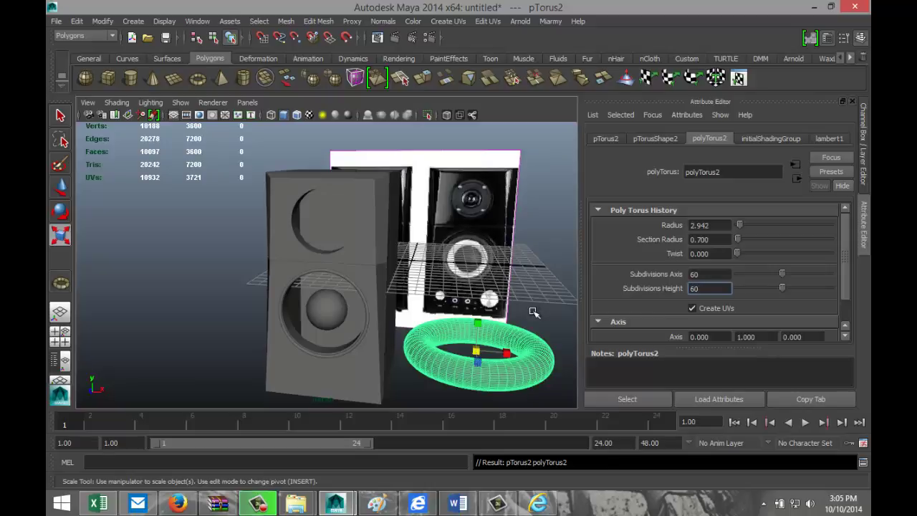
Rotate the new torus to exactly 90 degrees about X so that it faces the front
click(554, 294)
click(536, 376)
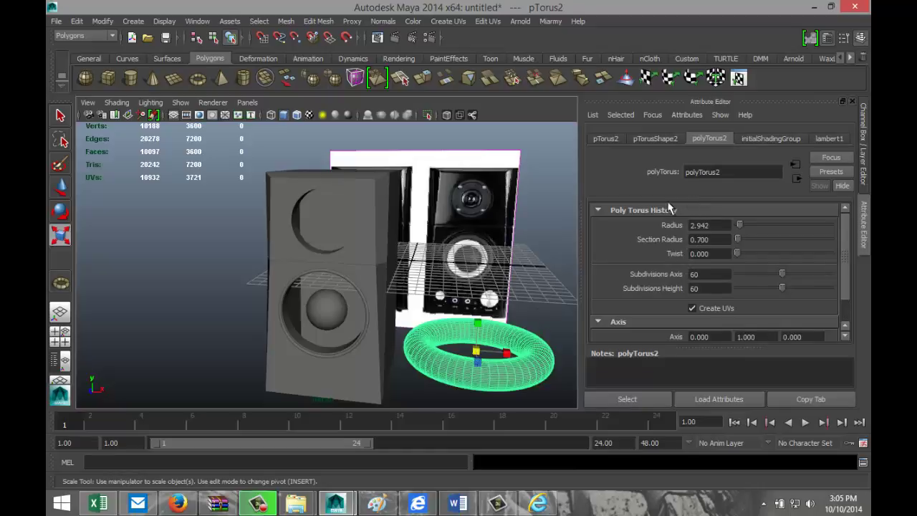
key(e)
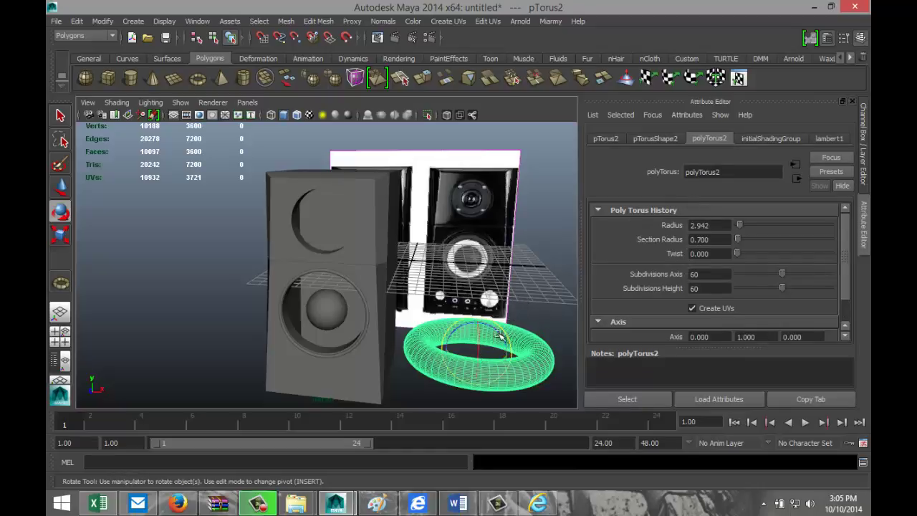
drag(481, 331, 494, 355)
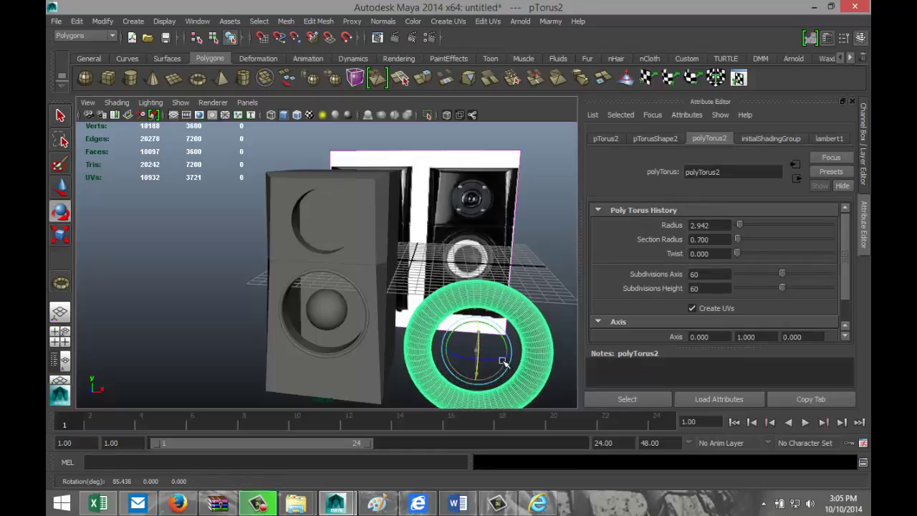
click(605, 138)
double_click(723, 237)
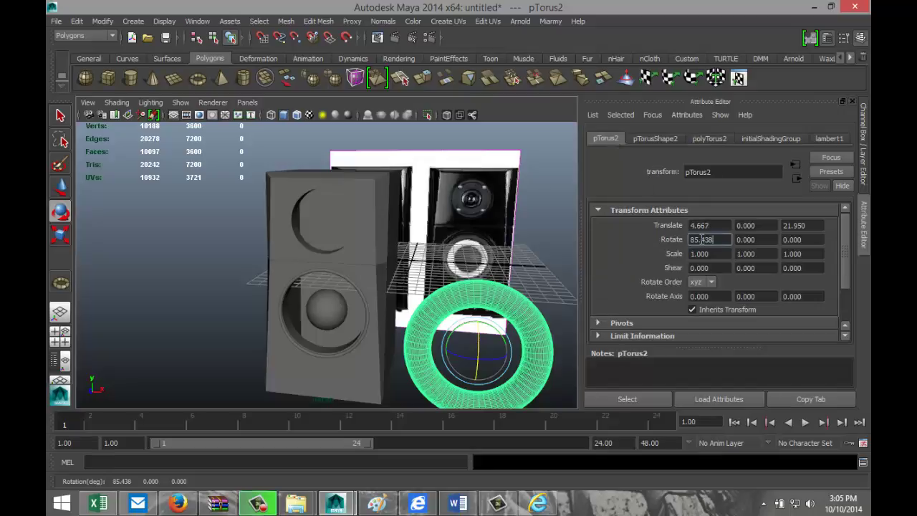
text(90)
key(Return)
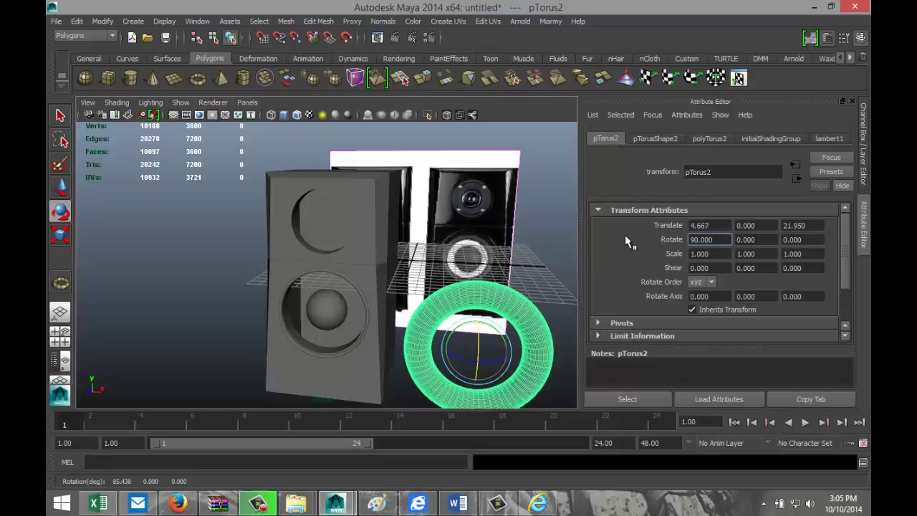
Move the torus in the front view to the woofer's center, at about X -5.569, Y -1.651
click(60, 333)
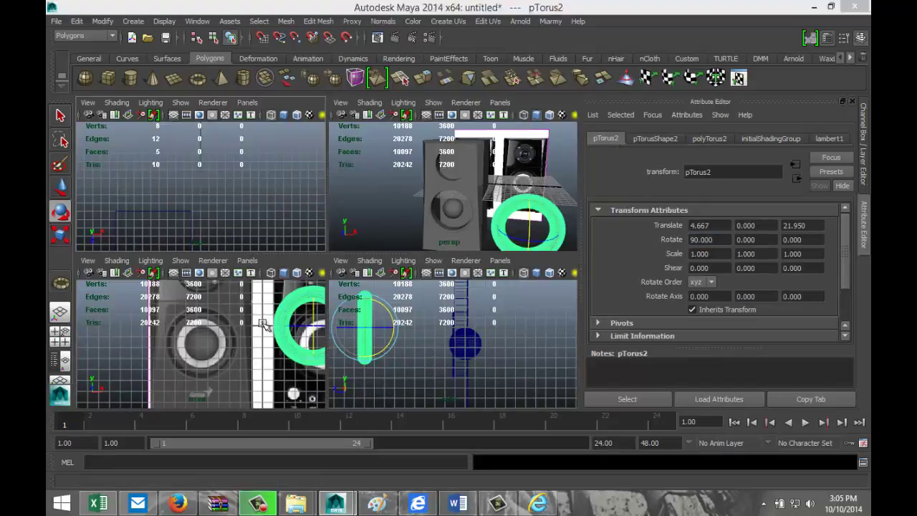
key(space)
key(w)
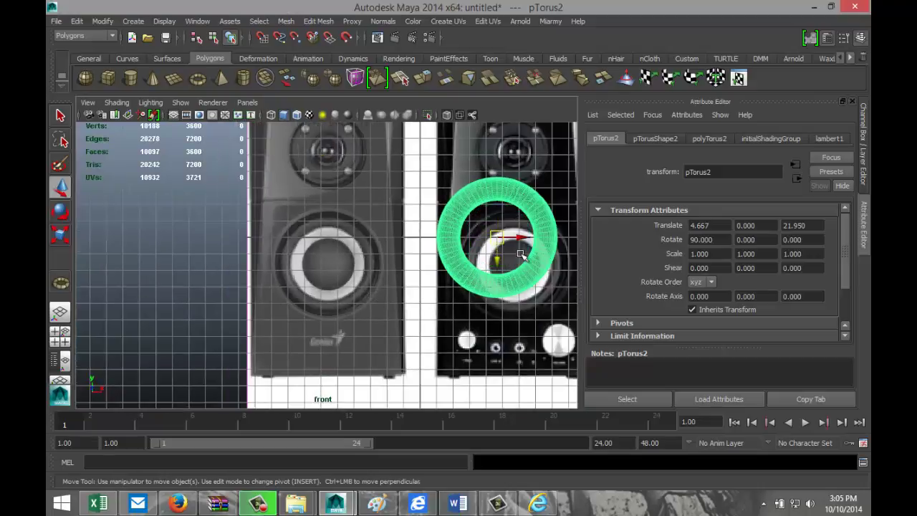
drag(519, 237, 345, 290)
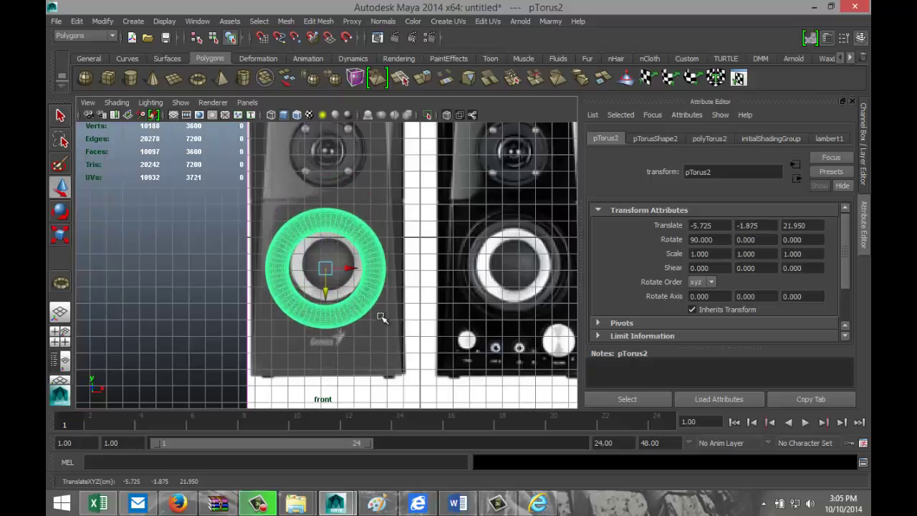
scroll(373, 301, up, 5)
mouse_move(352, 266)
mouse_down()
mouse_move(364, 266)
mouse_move(353, 264)
mouse_move(338, 283)
mouse_move(359, 257)
mouse_up()
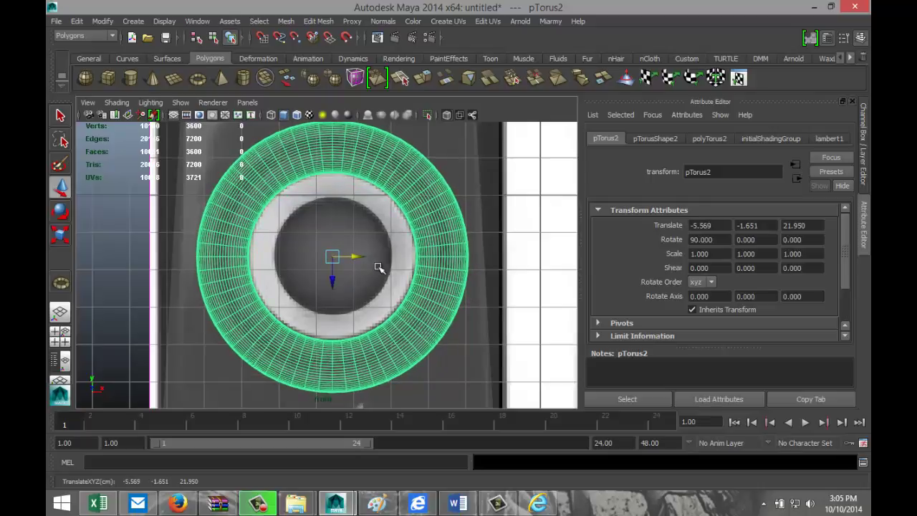
Thin the torus by trying a section radius of 0.2 and settling on 0.4
click(706, 139)
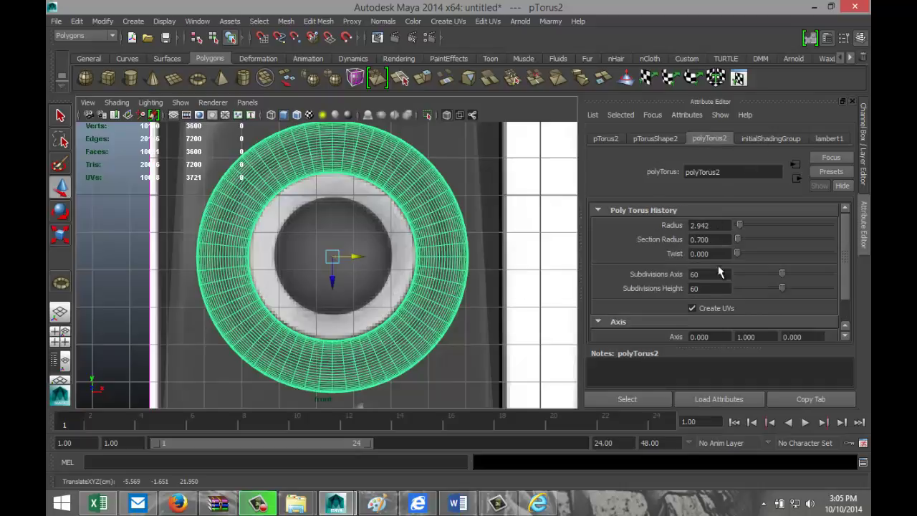
click(723, 242)
key(Return)
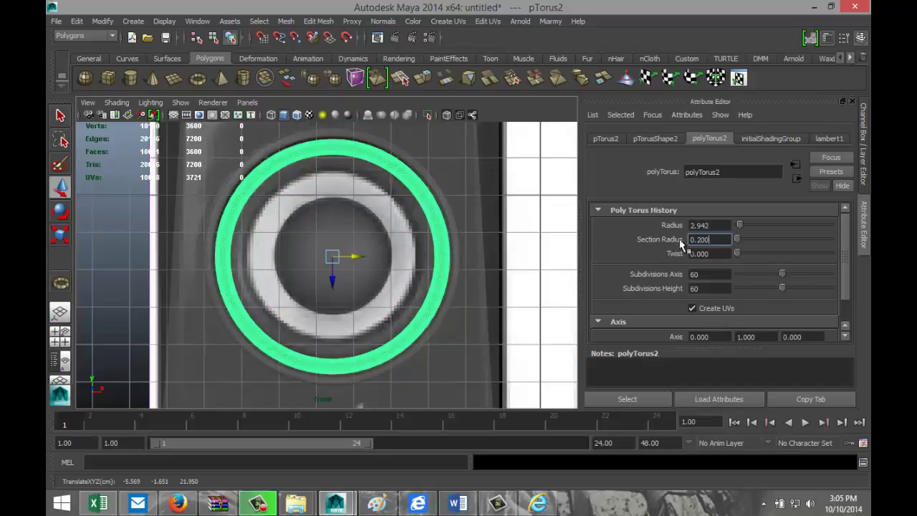
text(0.4)
key(Return)
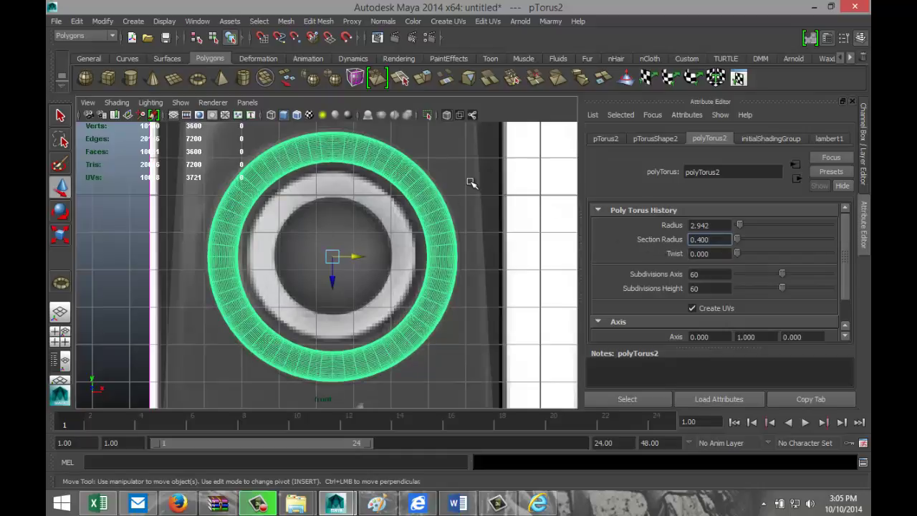
Scale the torus uniformly to about 0.960 to fit around the reference's white ring, and show its construction settings
click(436, 231)
key(r)
drag(332, 258, 328, 278)
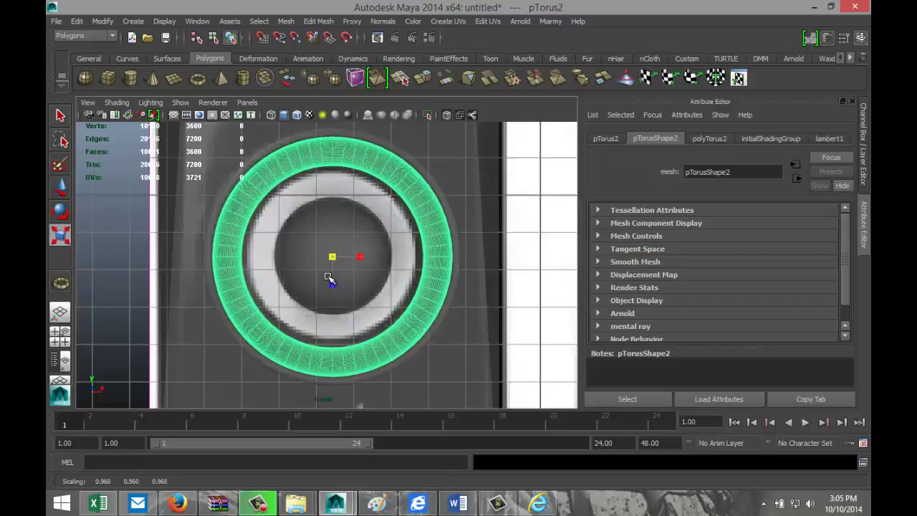
click(708, 138)
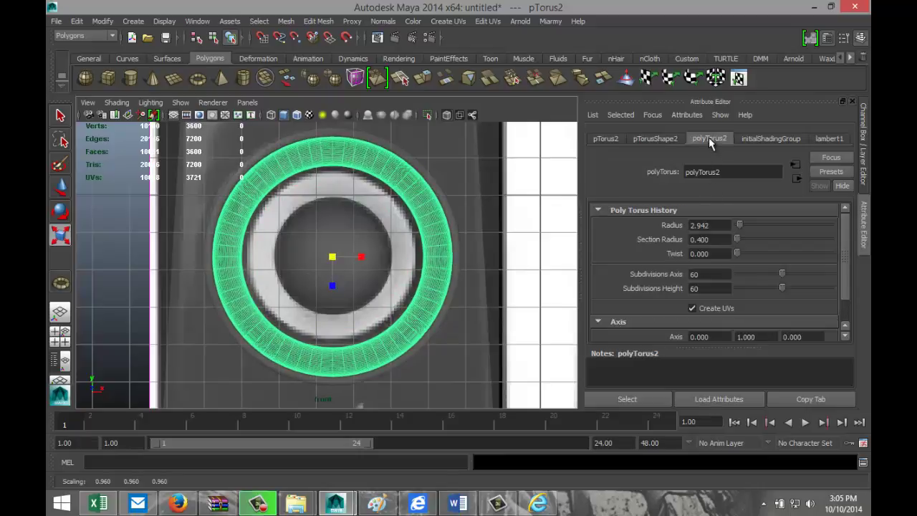
Set the torus's section radius to 0.5 and scale it uniformly to about 0.928 to fit around the reference's white ring
click(723, 239)
key(Return)
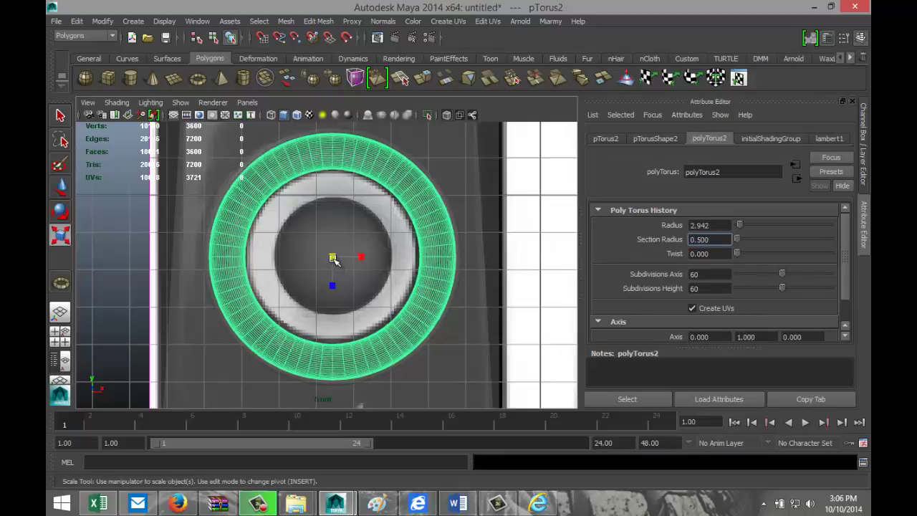
drag(333, 259, 327, 265)
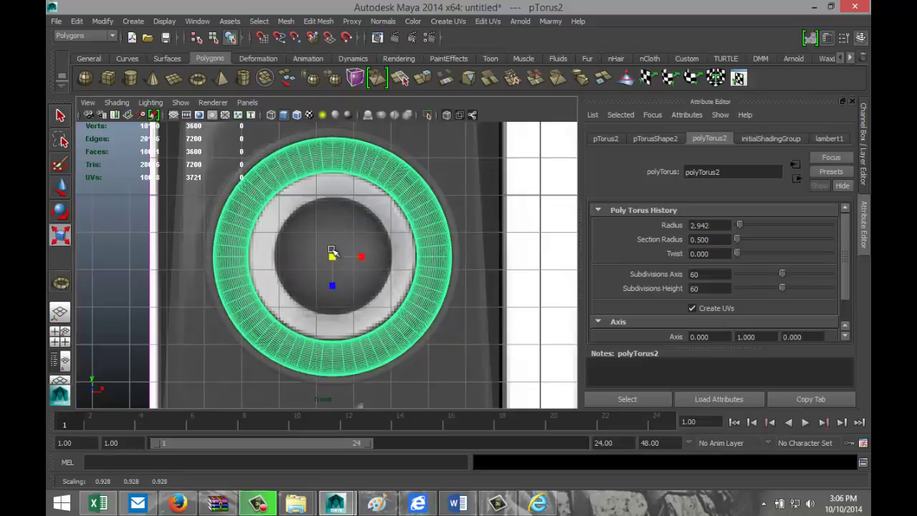
Flatten the torus in depth in the perspective view by scaling its local Y axis to about 0.6
click(61, 335)
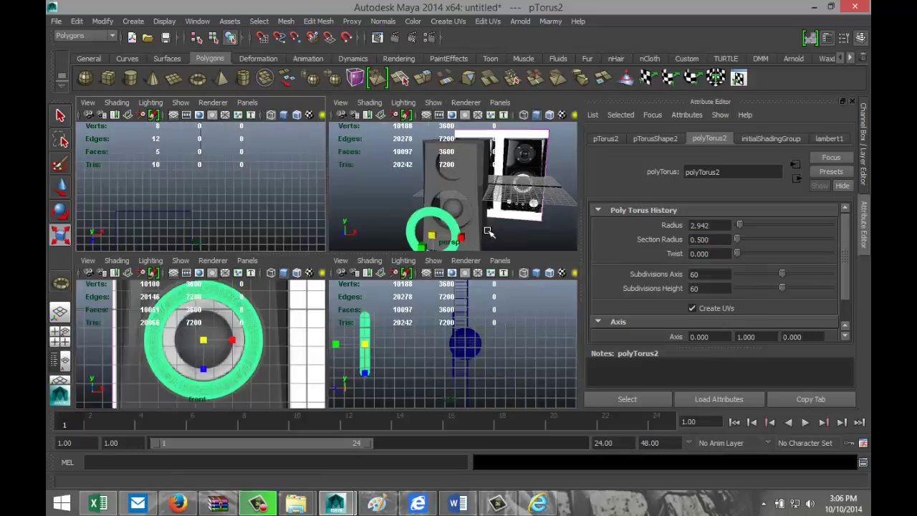
key(space)
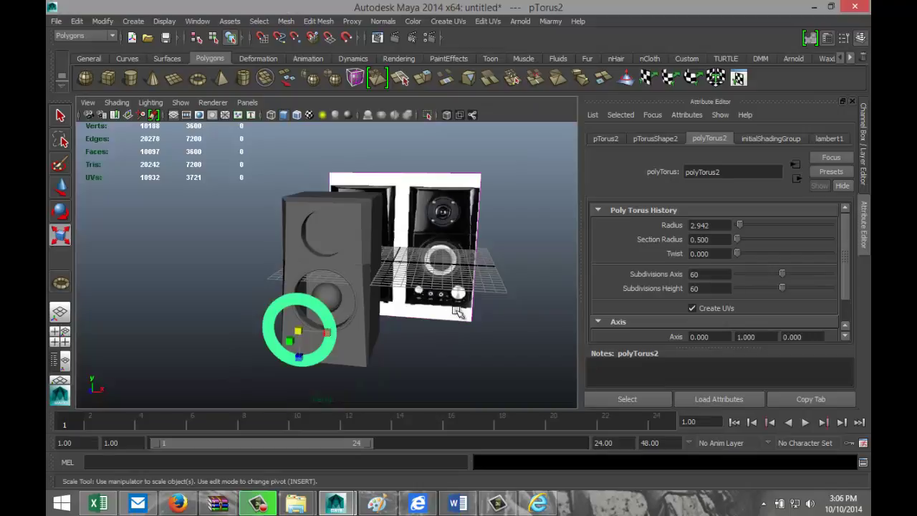
alt+drag(430, 294, 316, 338)
drag(203, 316, 215, 318)
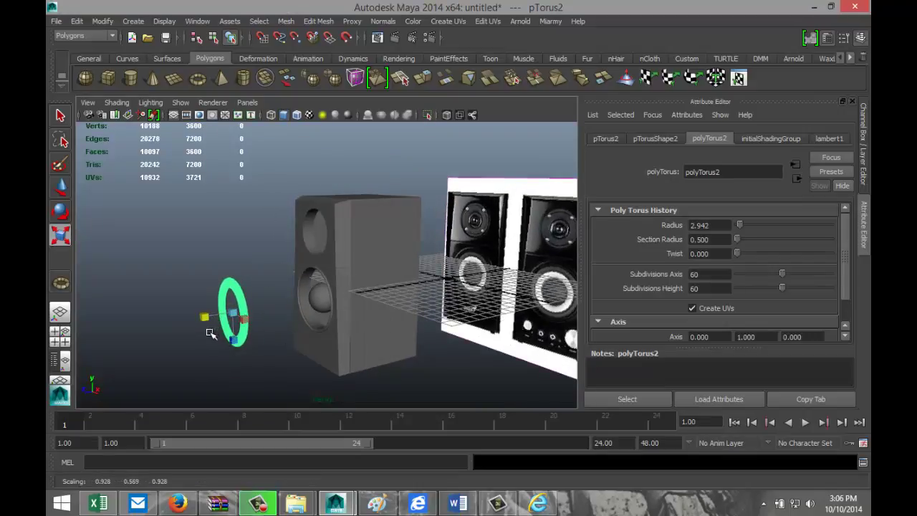
key(f)
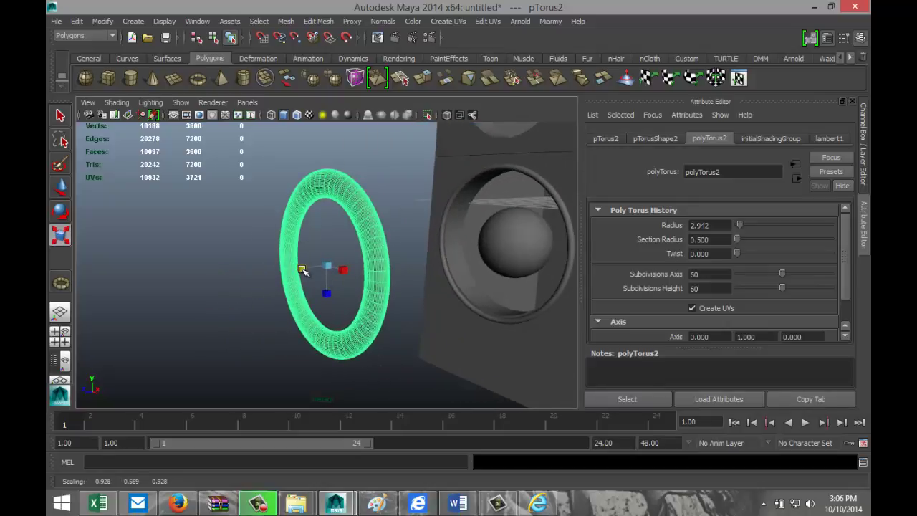
mouse_move(300, 270)
mouse_down()
mouse_move(261, 274)
mouse_move(301, 281)
mouse_up()
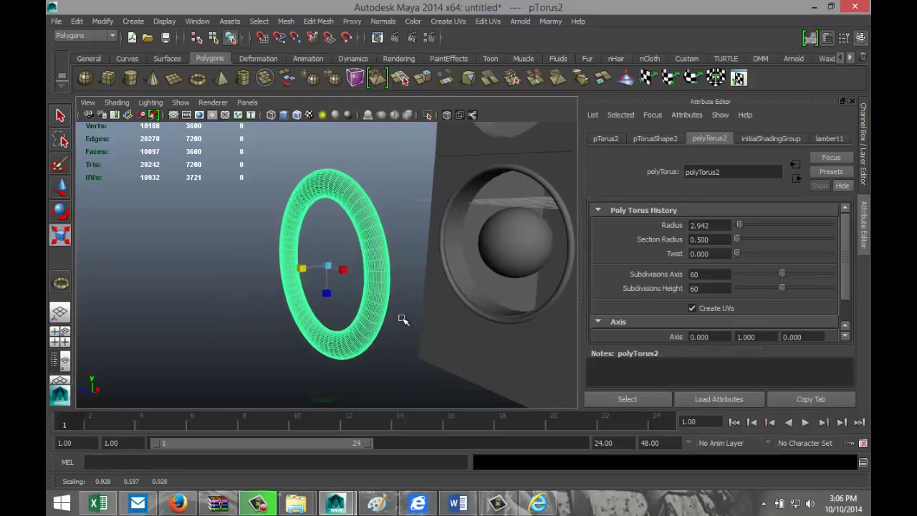
Move the flattened torus back into the cabinet's woofer hole, at about Z 12.794
alt+drag(399, 318, 432, 321)
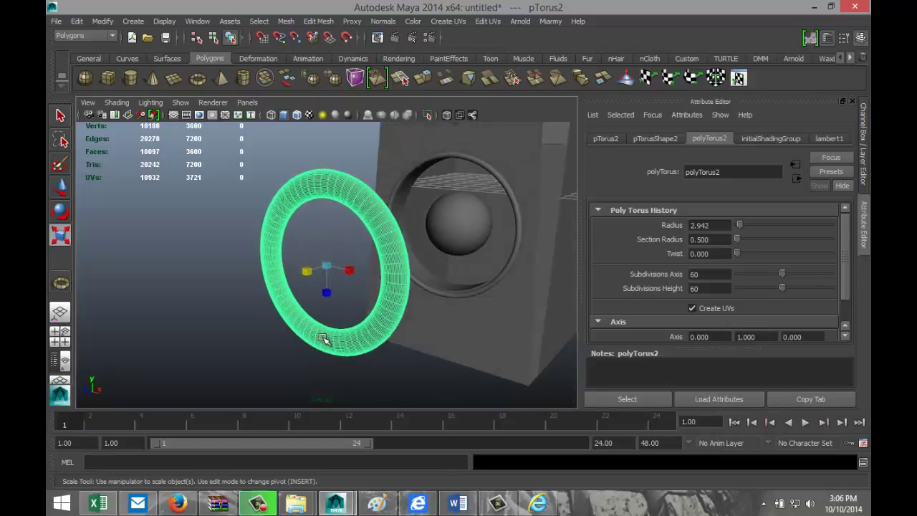
key(w)
drag(312, 270, 432, 234)
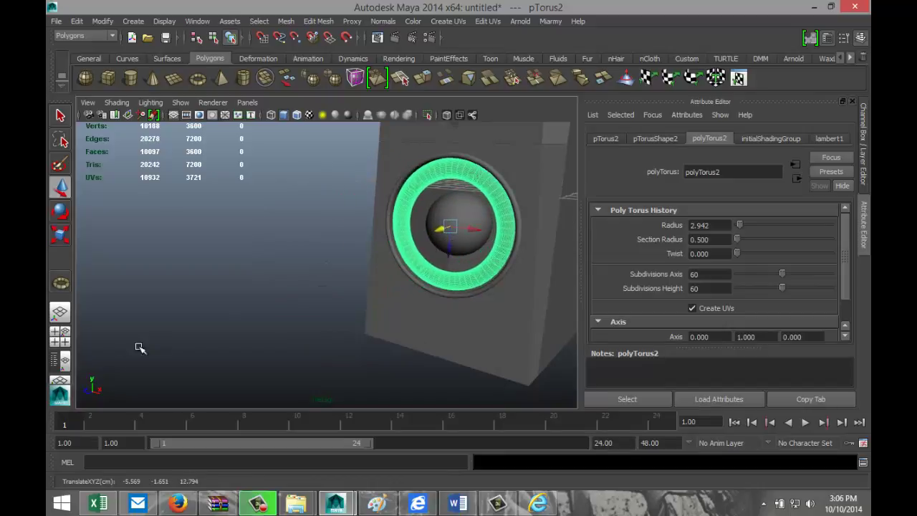
Center the woofer's sphere horizontally in the front view by moving it to about X -5.565
click(60, 335)
key(space)
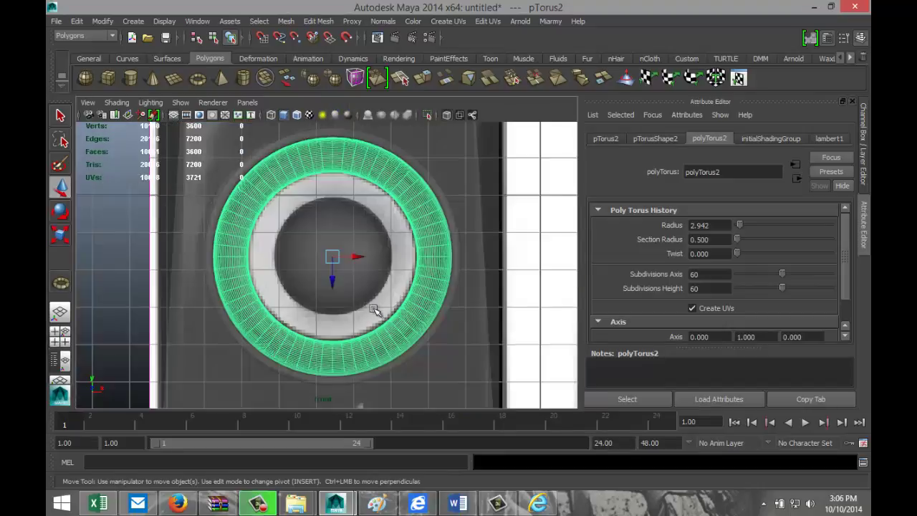
click(362, 224)
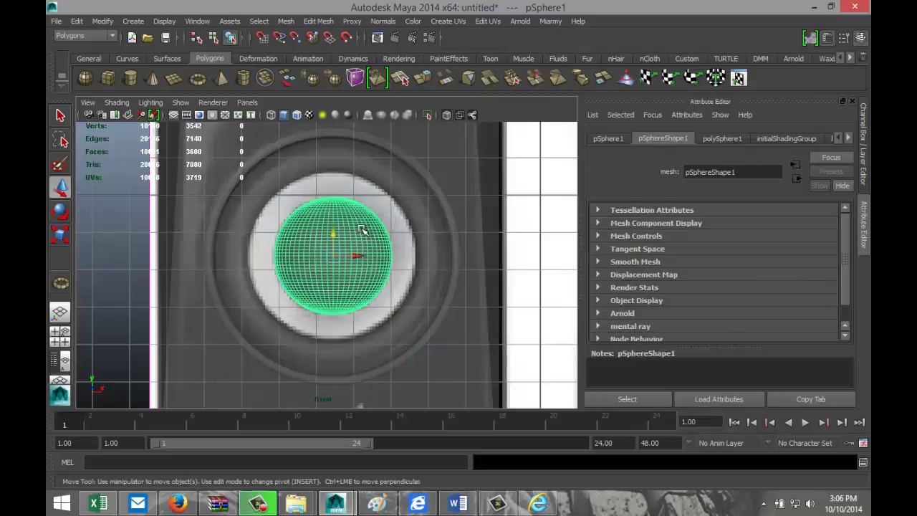
click(357, 256)
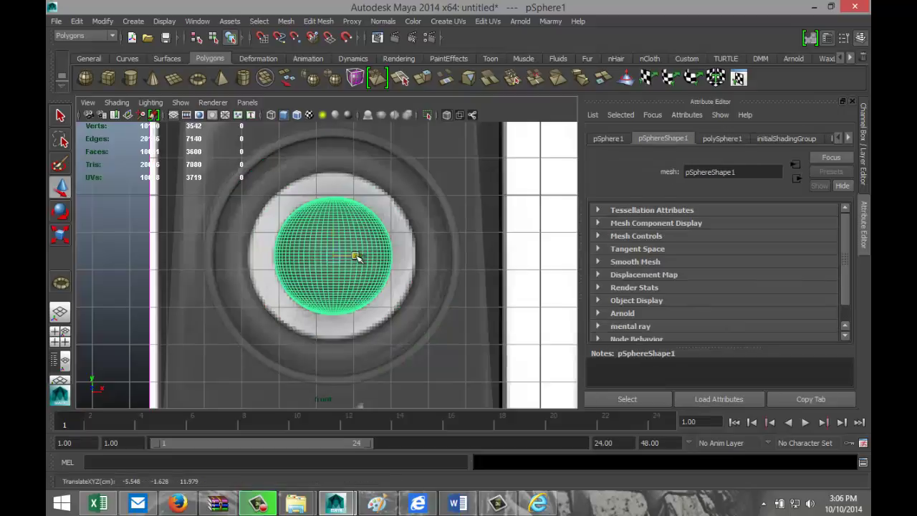
drag(356, 256, 356, 257)
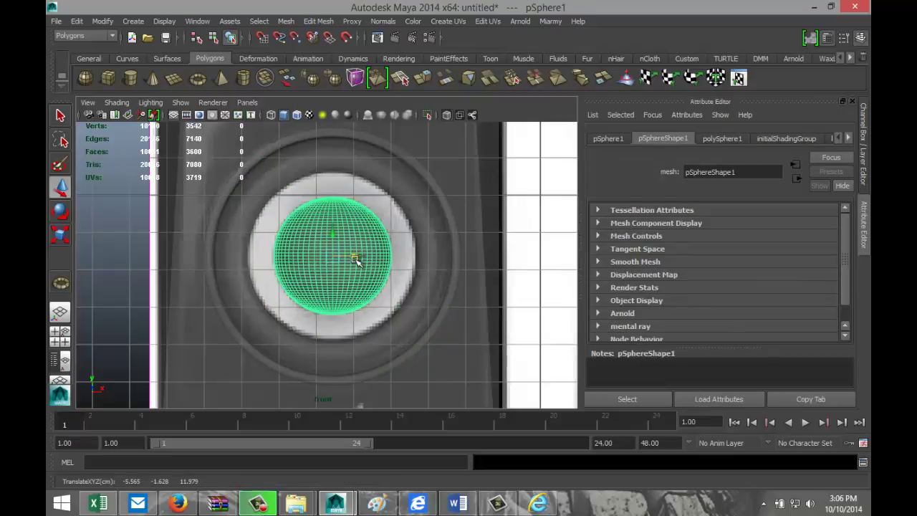
Create a polygon pipe on the grid beside the speaker, with a radius of about 3.368, height about 0.553 and thickness 0.5
click(60, 336)
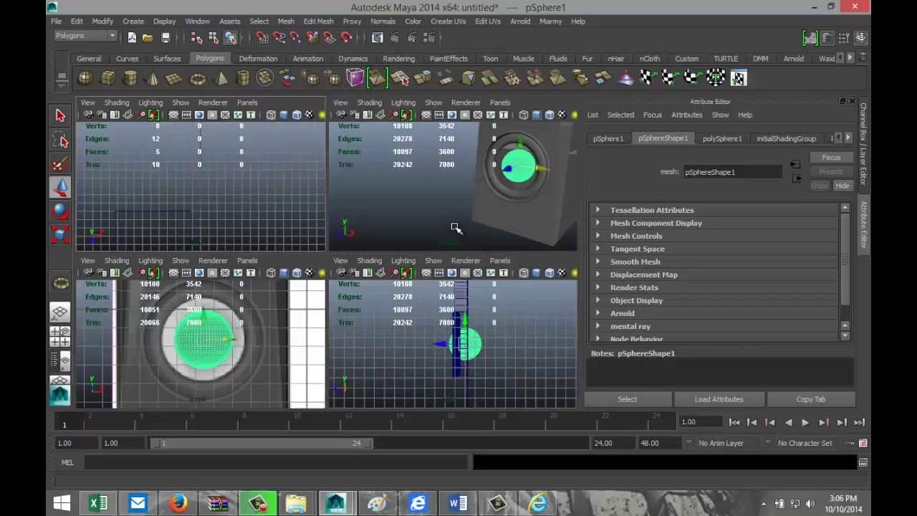
key(space)
scroll(361, 248, up, 4)
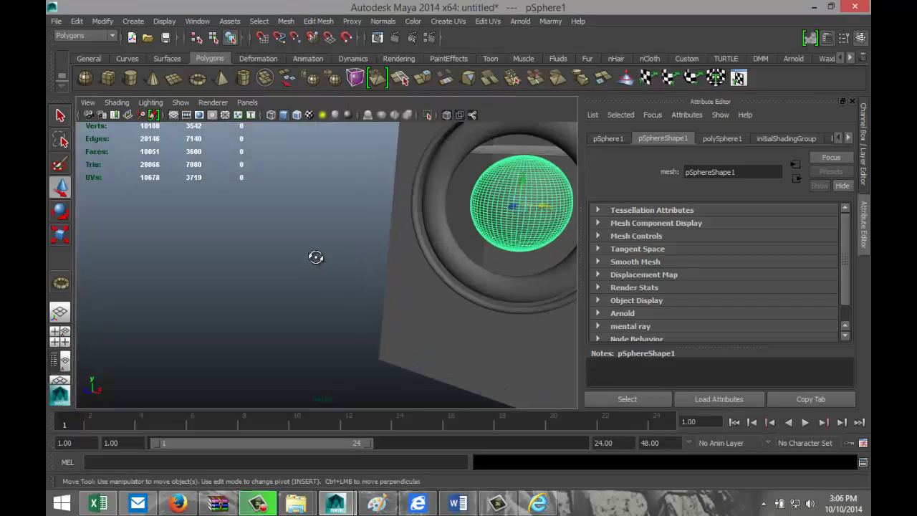
alt+drag(315, 257, 278, 254)
alt+drag(183, 266, 271, 264)
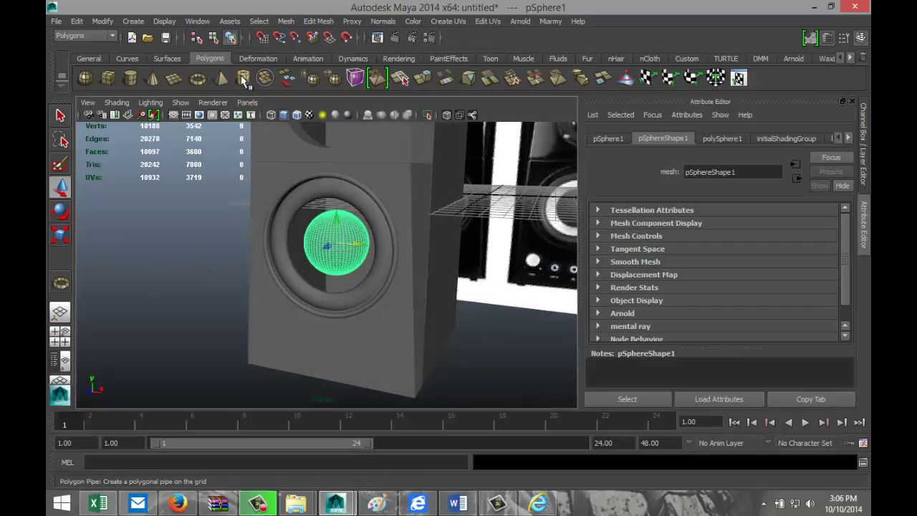
click(244, 80)
scroll(234, 277, down, 3)
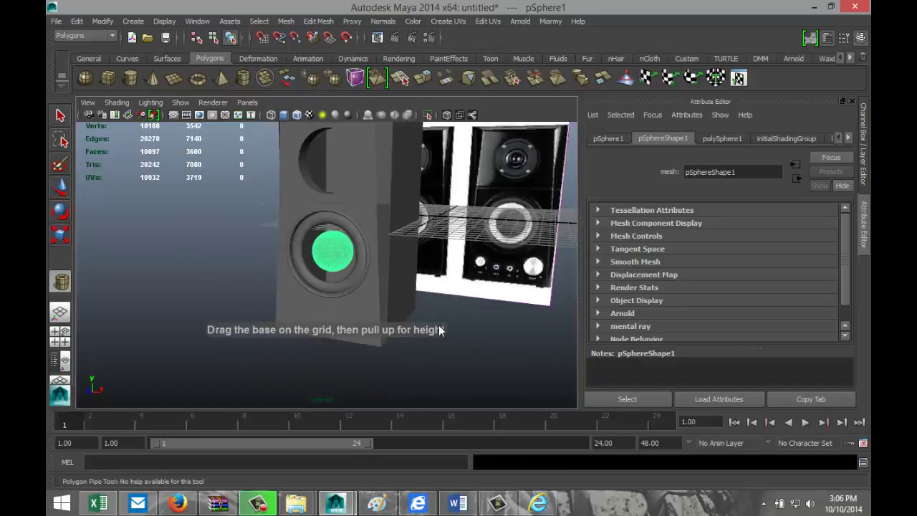
scroll(444, 337, up, 3)
drag(475, 199, 513, 204)
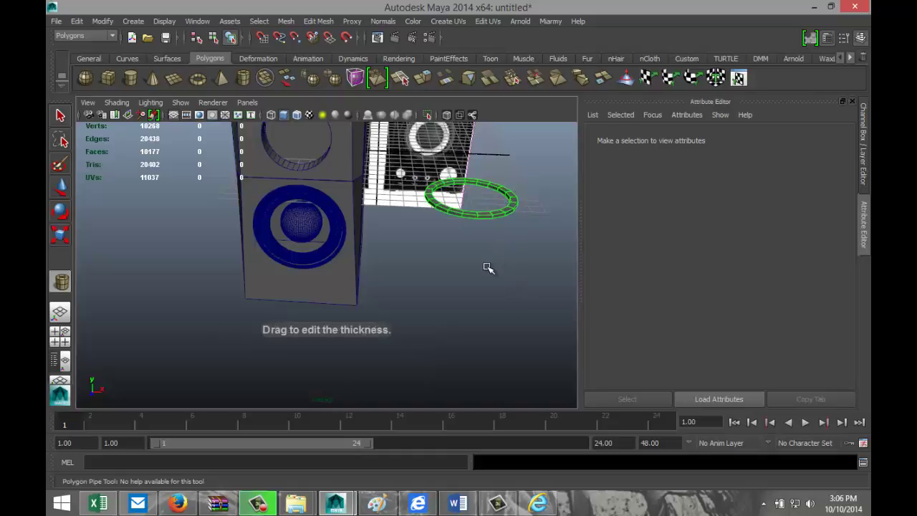
scroll(485, 276, down, 5)
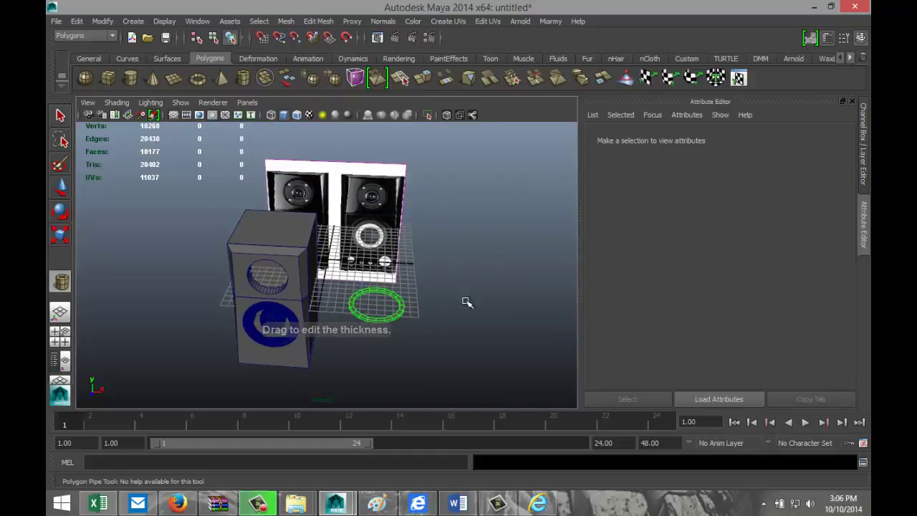
key(w)
Set the pipe's axis subdivisions to 60
click(702, 138)
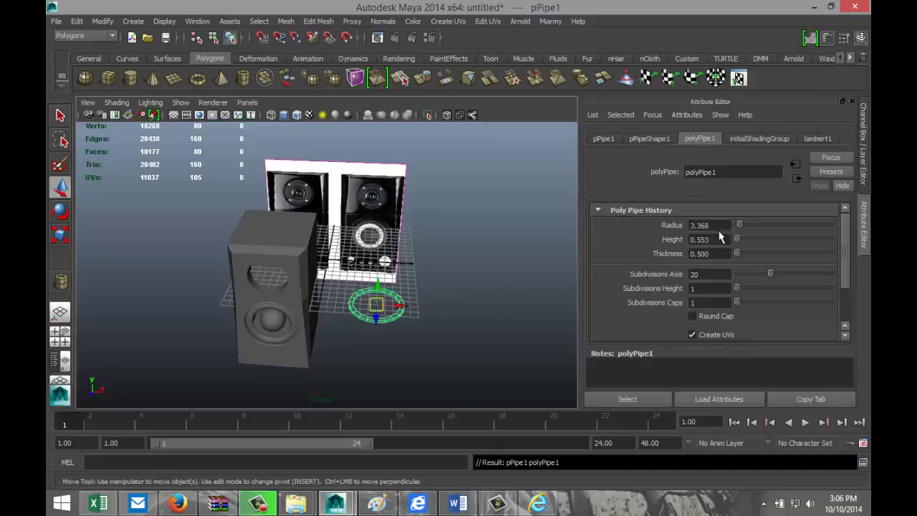
double_click(717, 274)
key(Return)
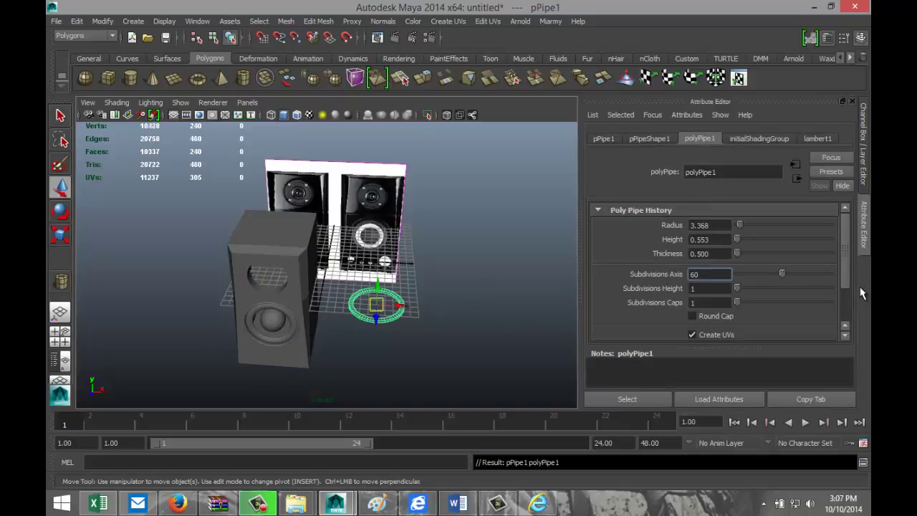
Rotate the pipe to exactly 90 degrees about X so that it faces the front
click(469, 333)
click(396, 320)
key(e)
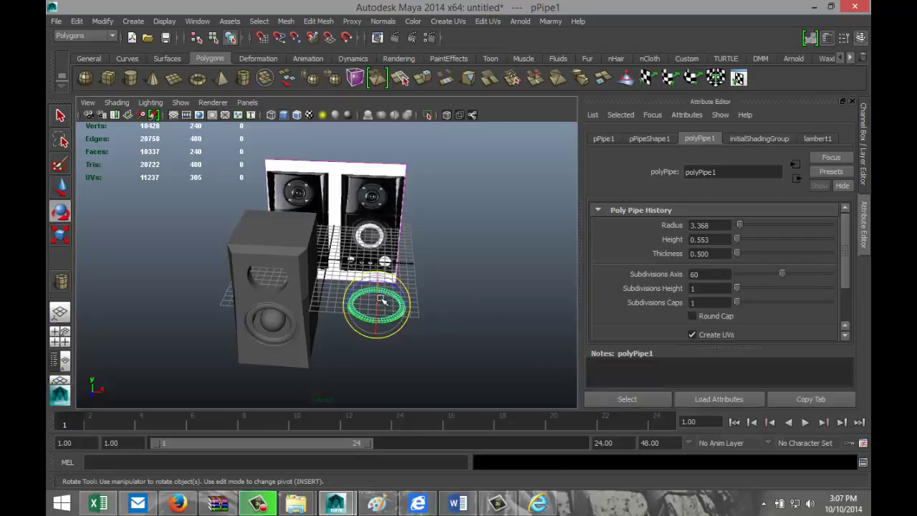
drag(378, 285, 380, 326)
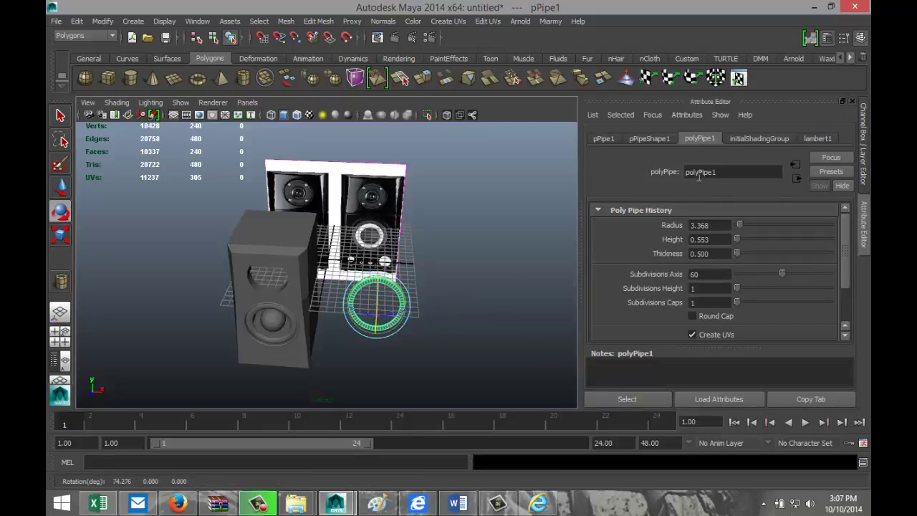
click(604, 139)
double_click(718, 239)
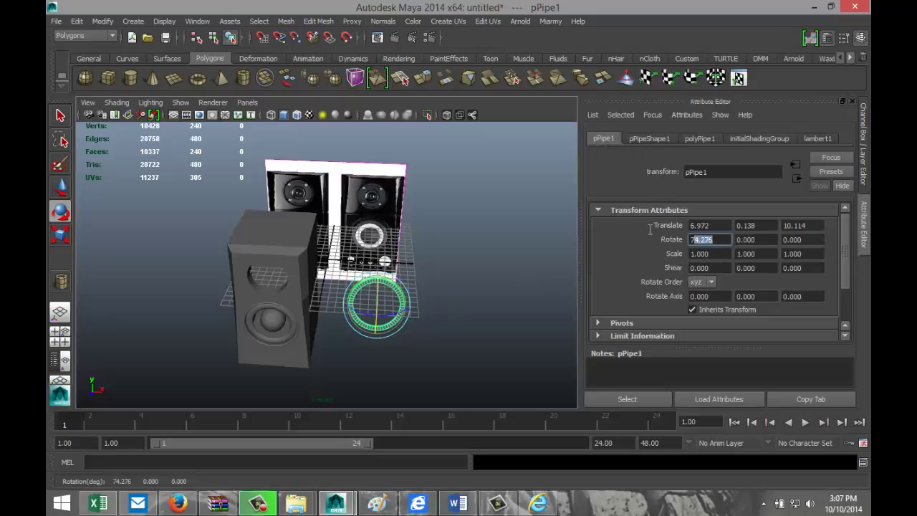
text(90)
key(Return)
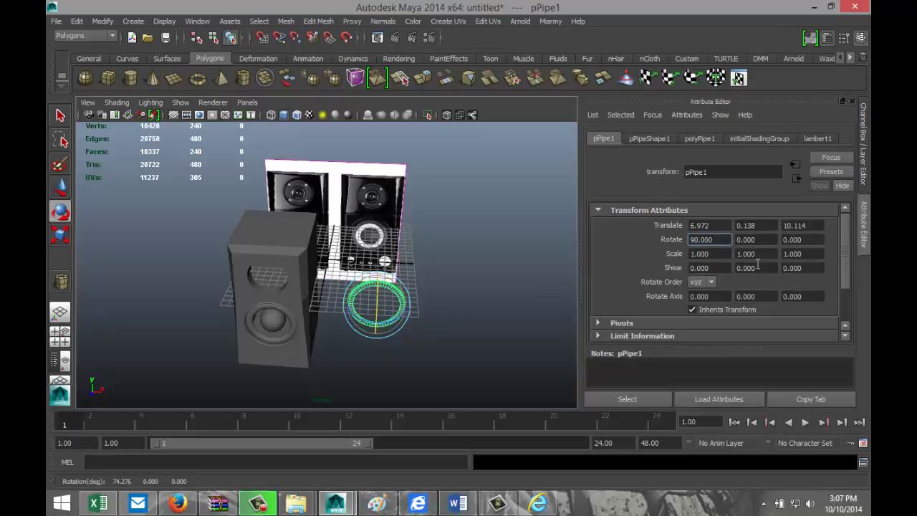
click(461, 330)
click(404, 304)
key(f)
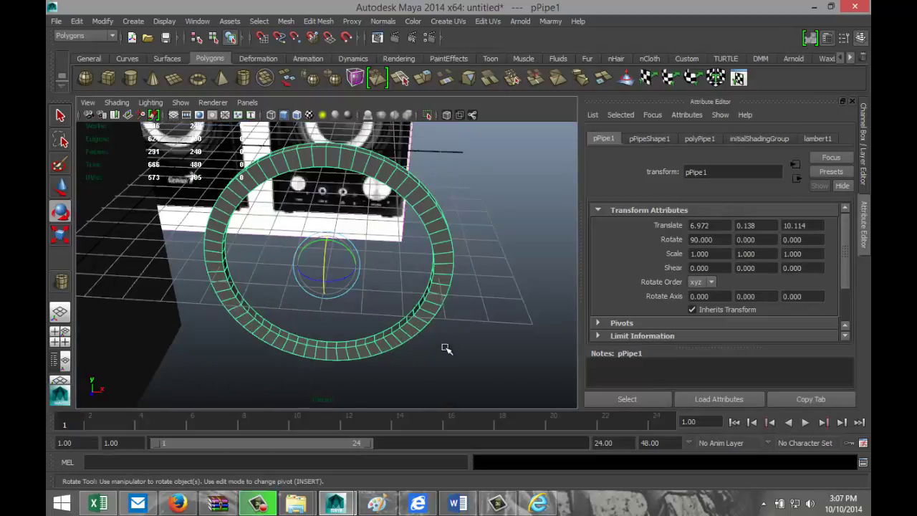
alt+drag(471, 327, 348, 318)
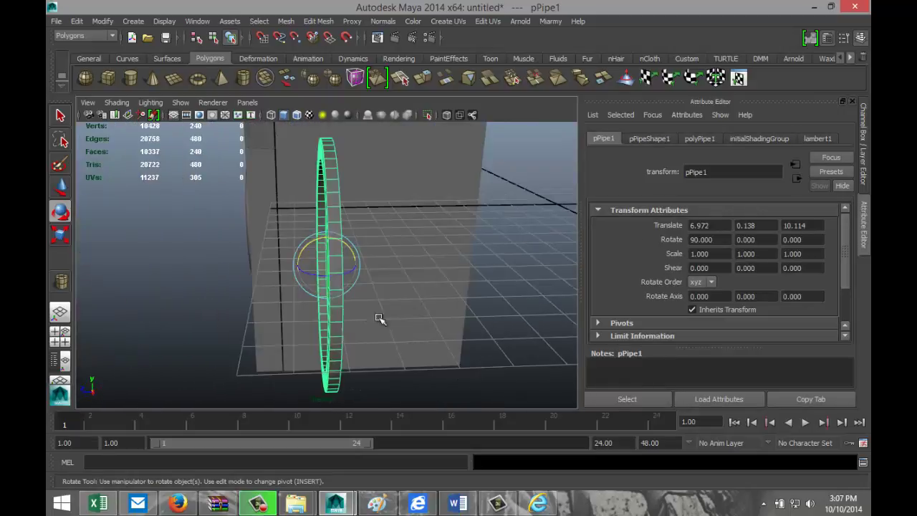
Flatten the pipe ring by scaling it along its Y axis to about 0.238 and show its pipe construction settings
key(r)
drag(301, 266, 321, 272)
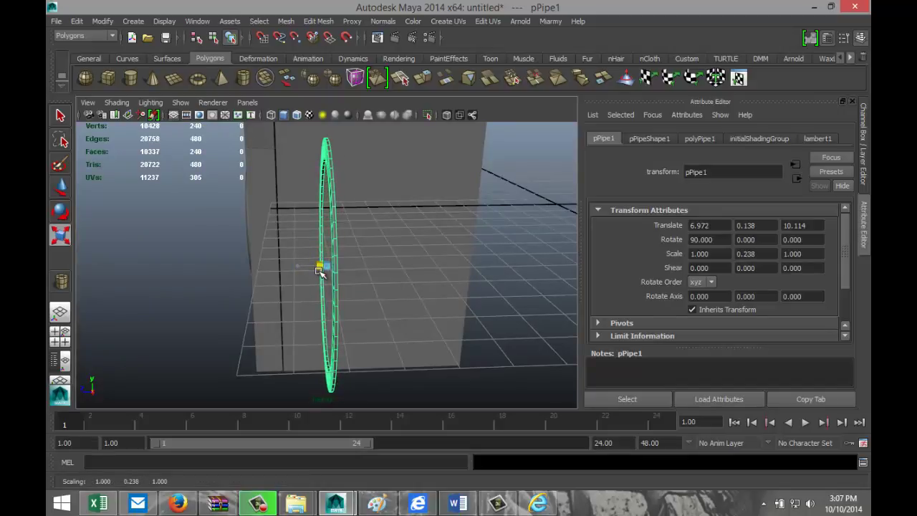
alt+drag(195, 276, 331, 272)
click(701, 139)
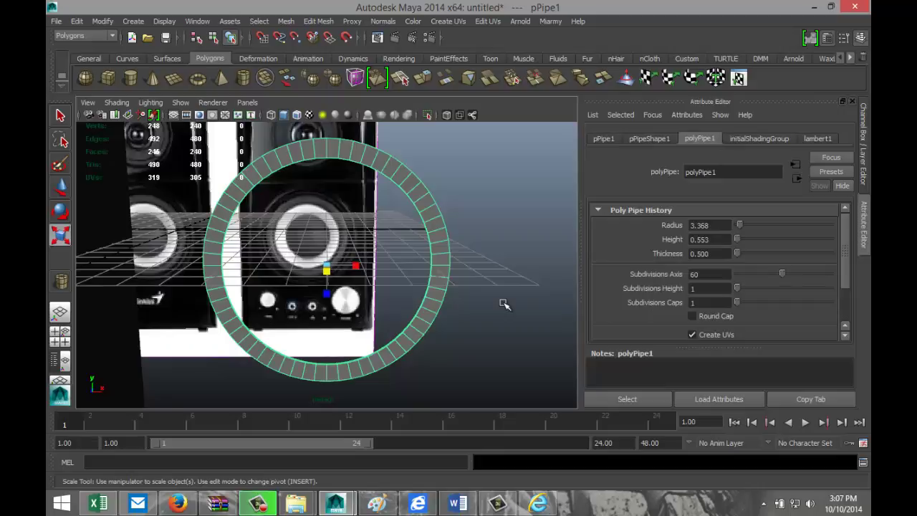
In the front view, move the pipe ring onto the left speaker's woofer, to about X -5.59, Y -1.64
scroll(503, 304, down, 5)
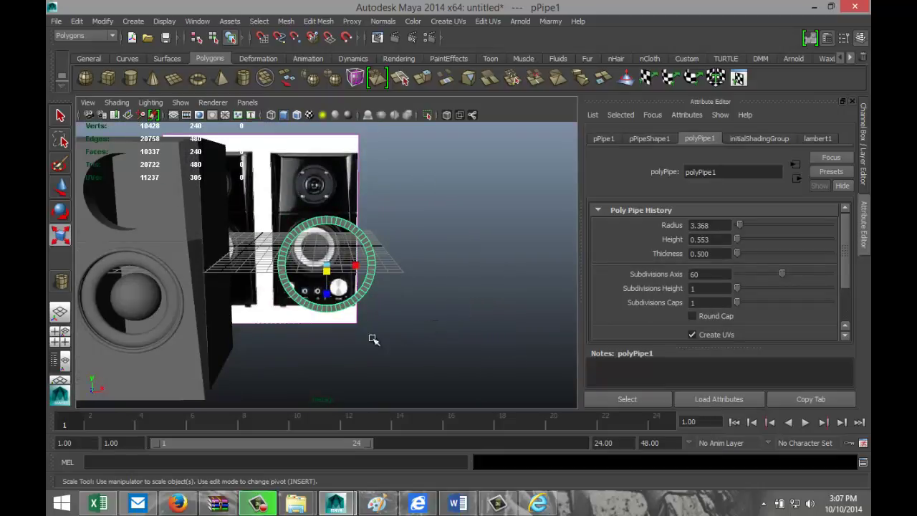
click(60, 337)
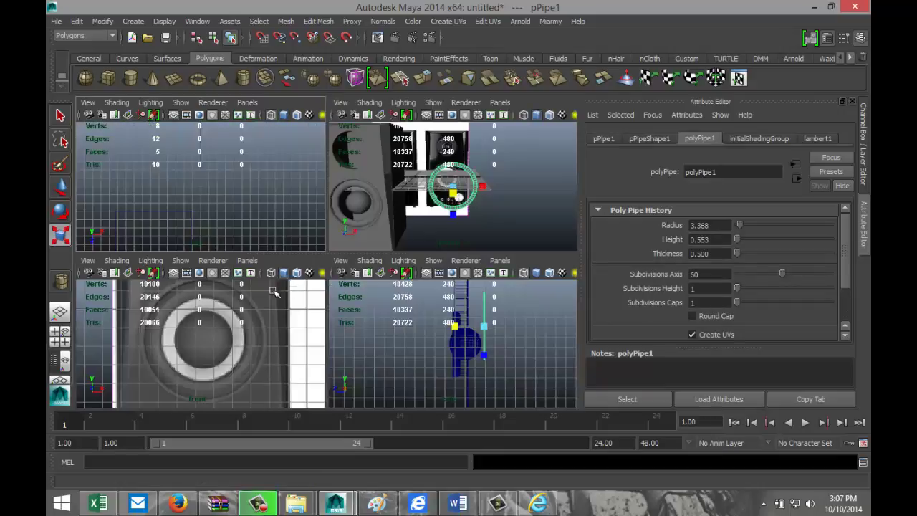
key(space)
scroll(479, 282, down, 6)
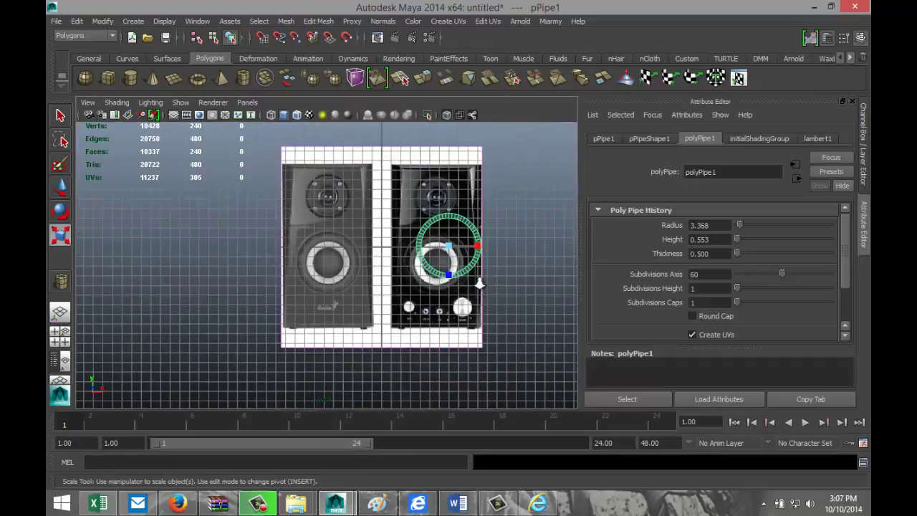
scroll(479, 283, up, 3)
key(w)
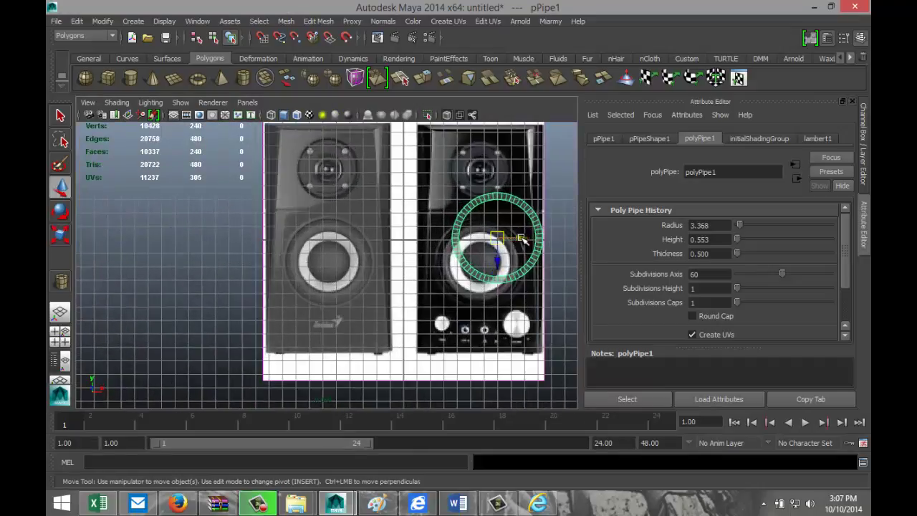
drag(521, 238, 337, 288)
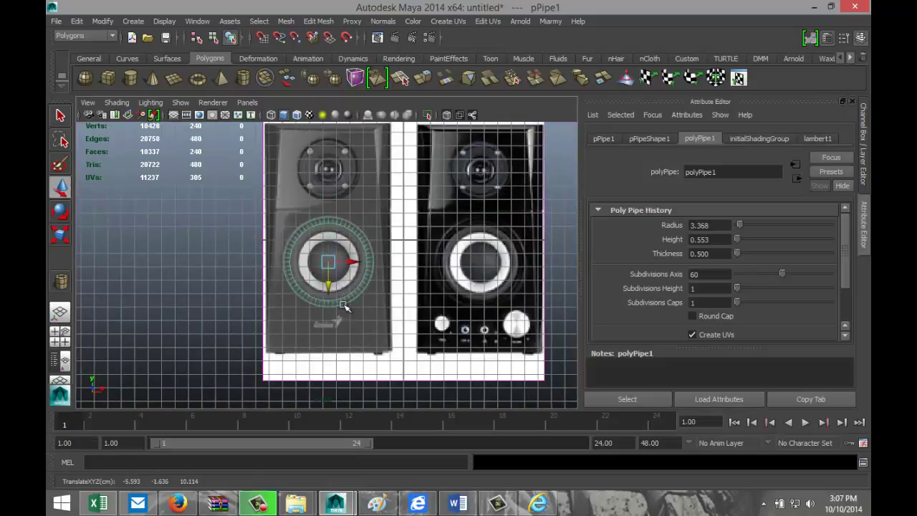
Scale the pipe ring down uniformly to about 0.725 so it surrounds the woofer's white ring in the reference
scroll(344, 306, up, 5)
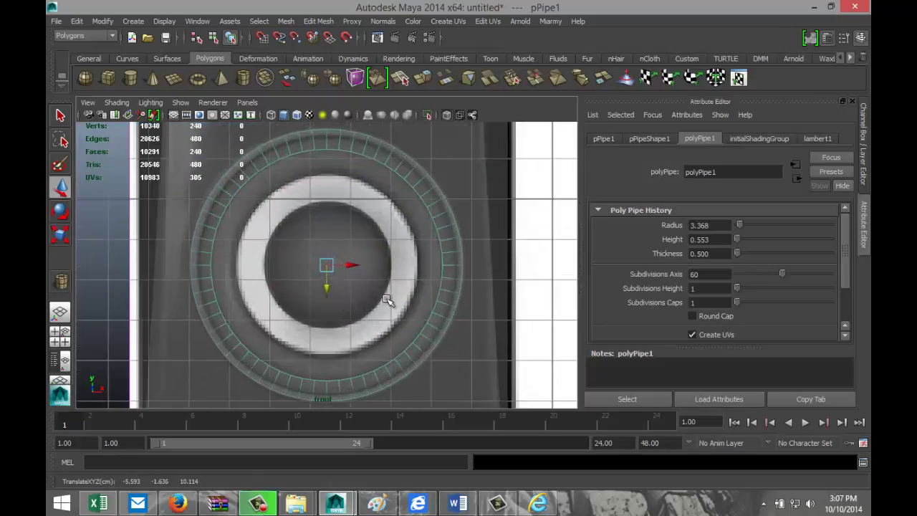
key(r)
drag(326, 265, 275, 287)
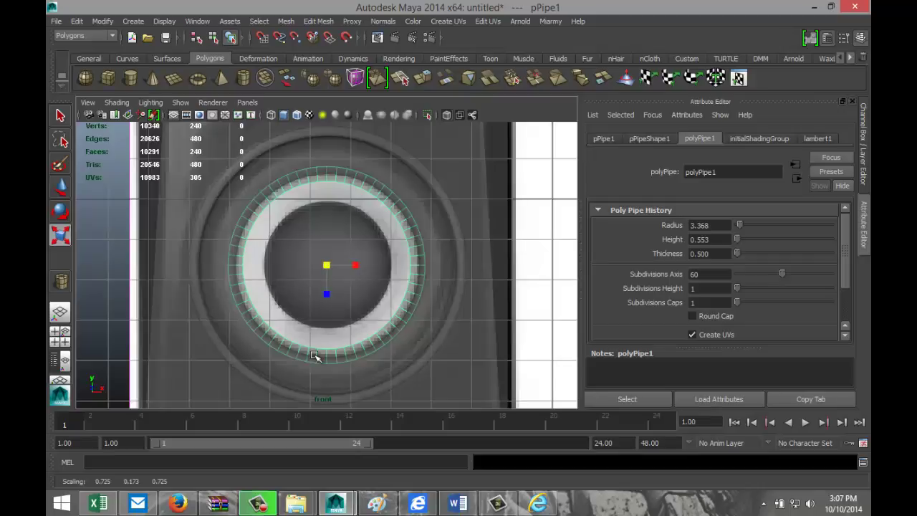
scroll(315, 356, up, 1)
right_drag(308, 236, 304, 207)
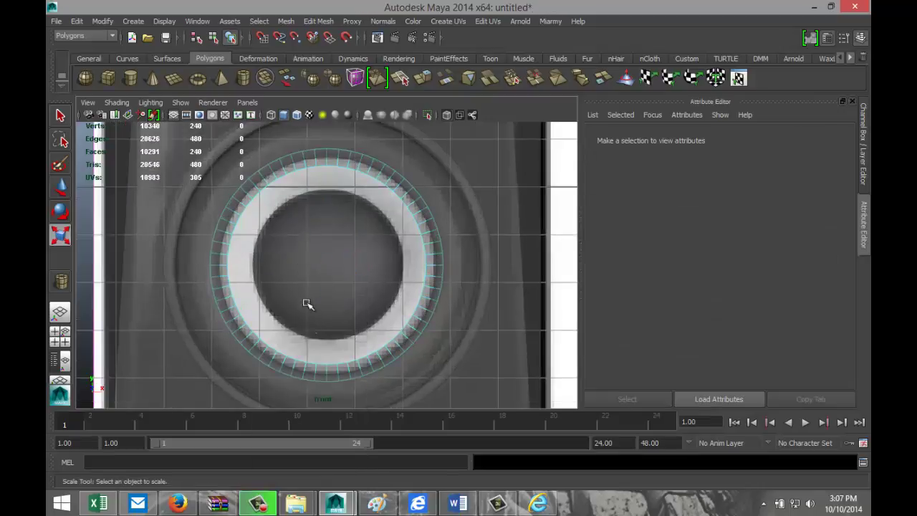
double_click(312, 365)
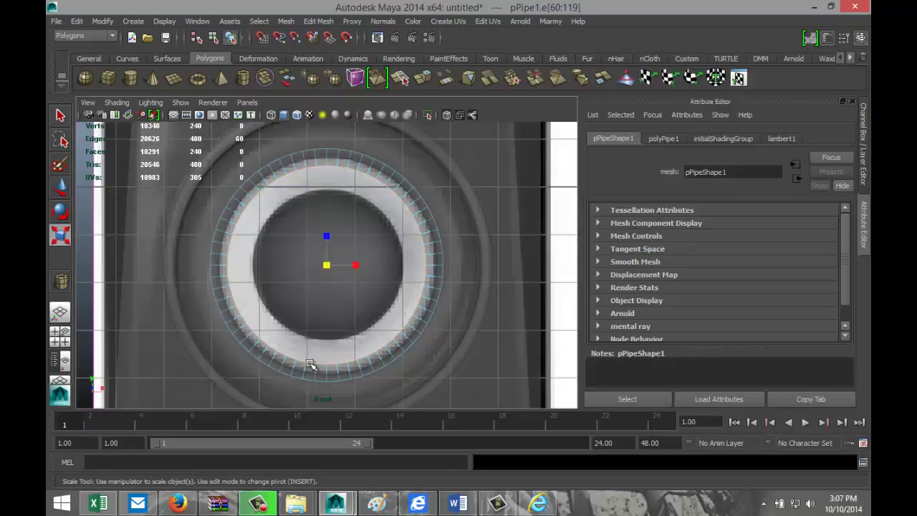
In the perspective view, select the whole pipe ring and move it forward into the cabinet's woofer opening, to about Z 12.89
click(63, 341)
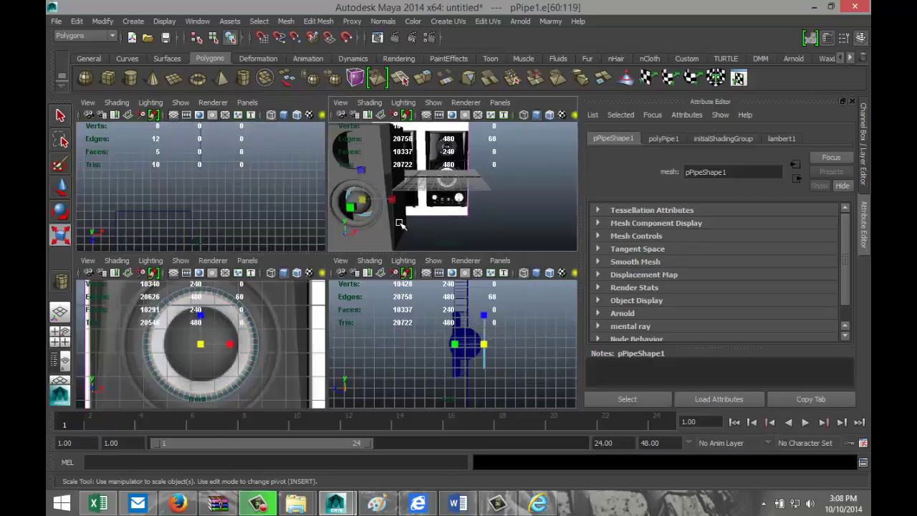
key(space)
alt+drag(337, 290, 441, 308)
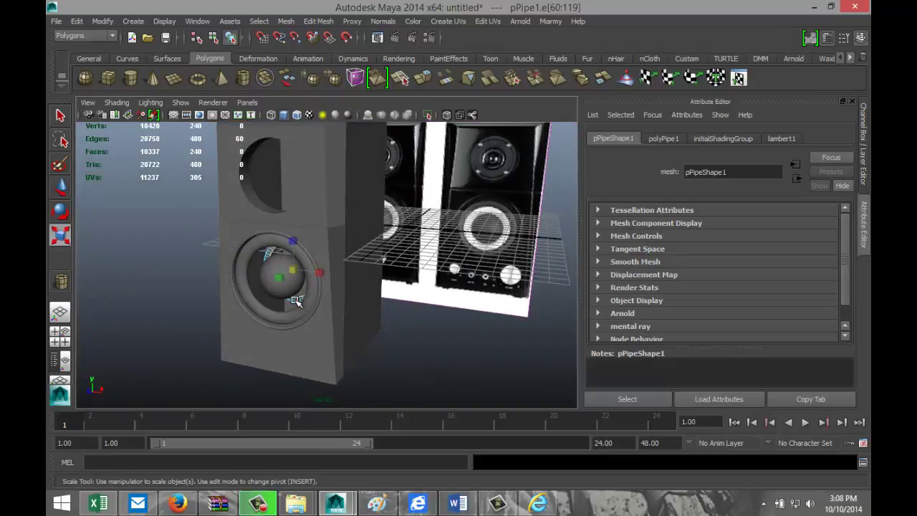
right_drag(297, 301, 298, 305)
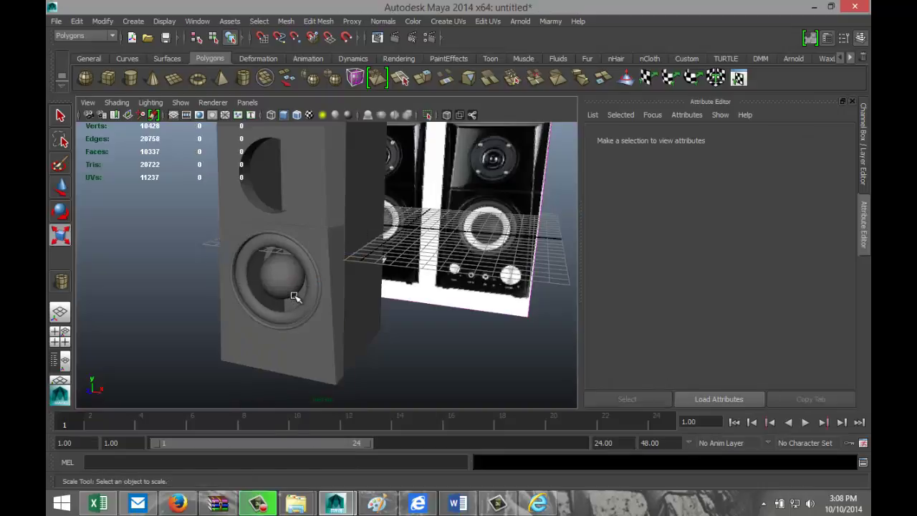
click(296, 297)
scroll(296, 294, up, 5)
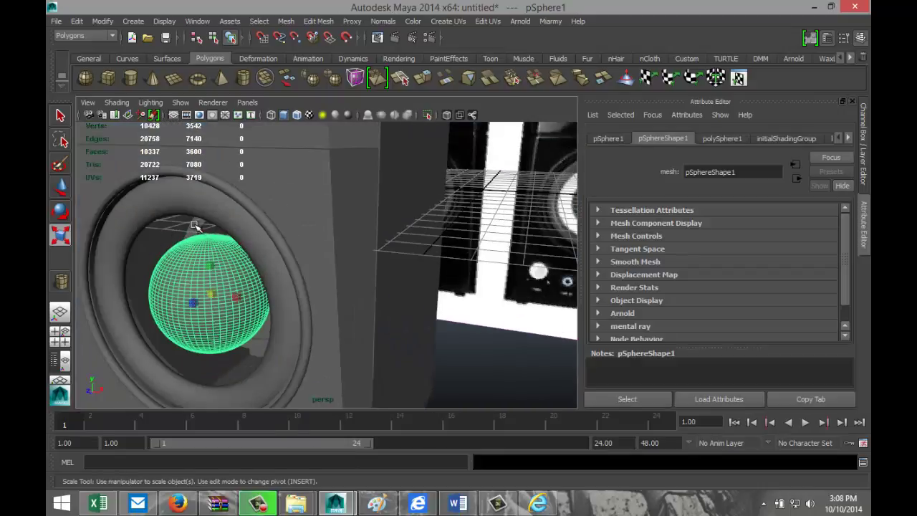
click(219, 268)
scroll(240, 291, down, 5)
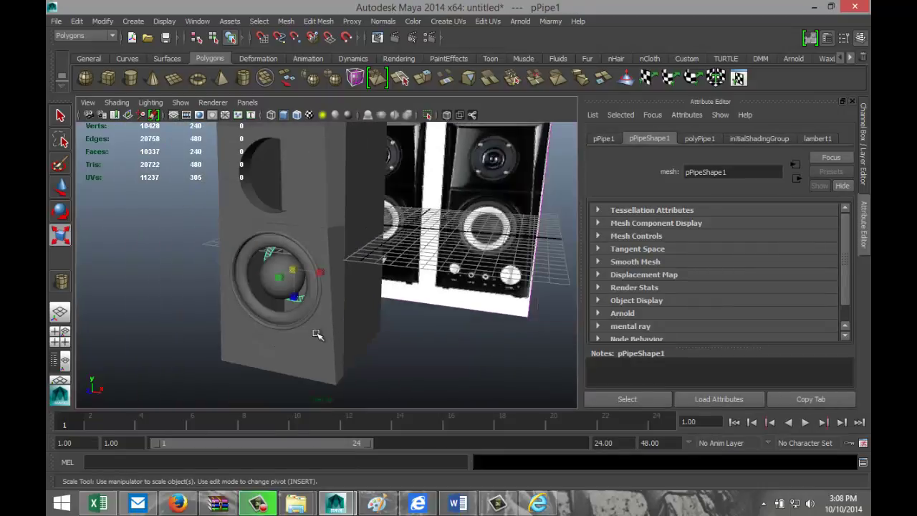
key(w)
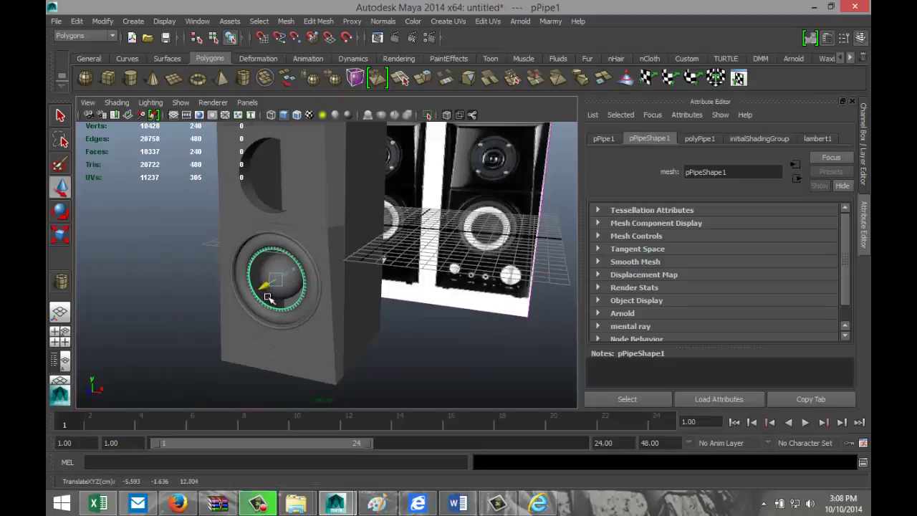
drag(268, 297, 271, 301)
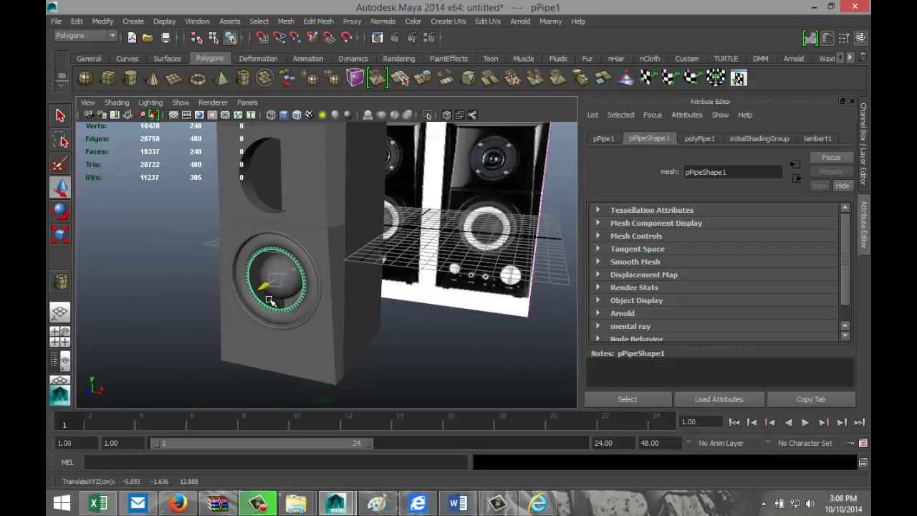
Select both the front and back inner edge loops of the pipe ring
scroll(291, 335, up, 5)
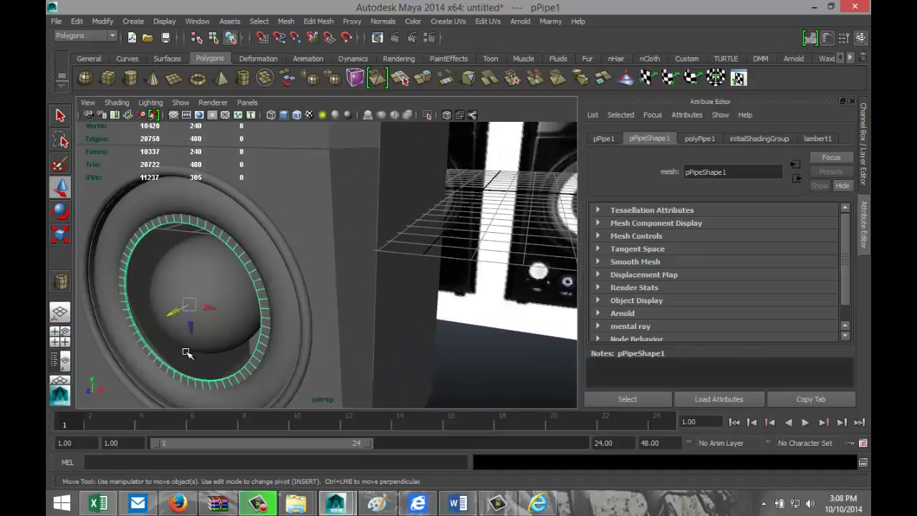
alt+drag(177, 348, 322, 352)
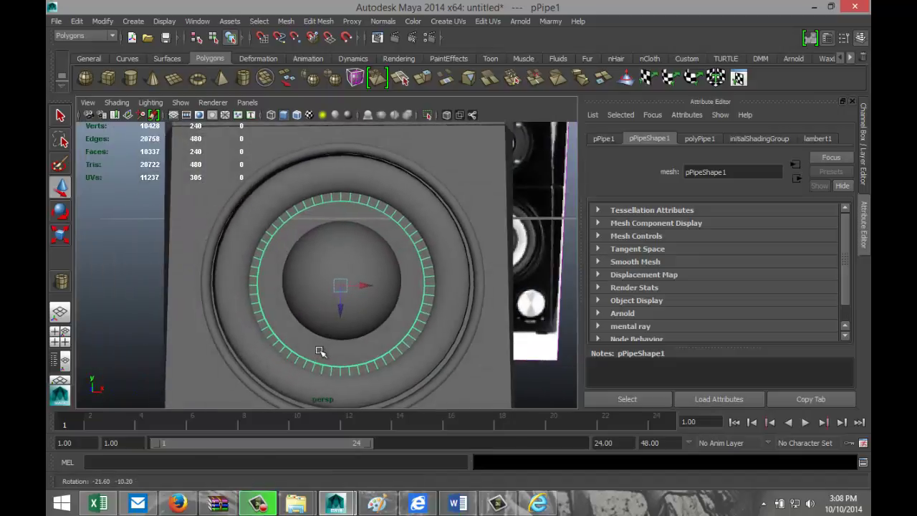
right_drag(357, 367, 359, 209)
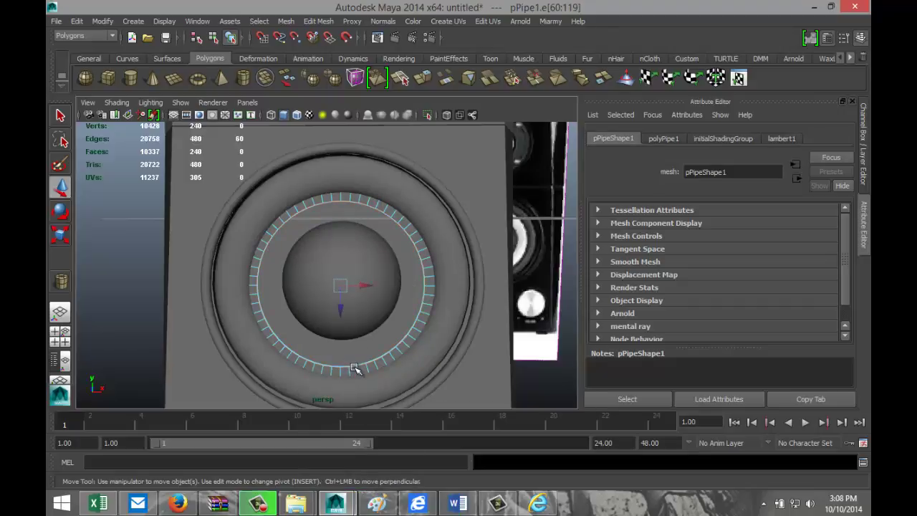
scroll(357, 377, up, 4)
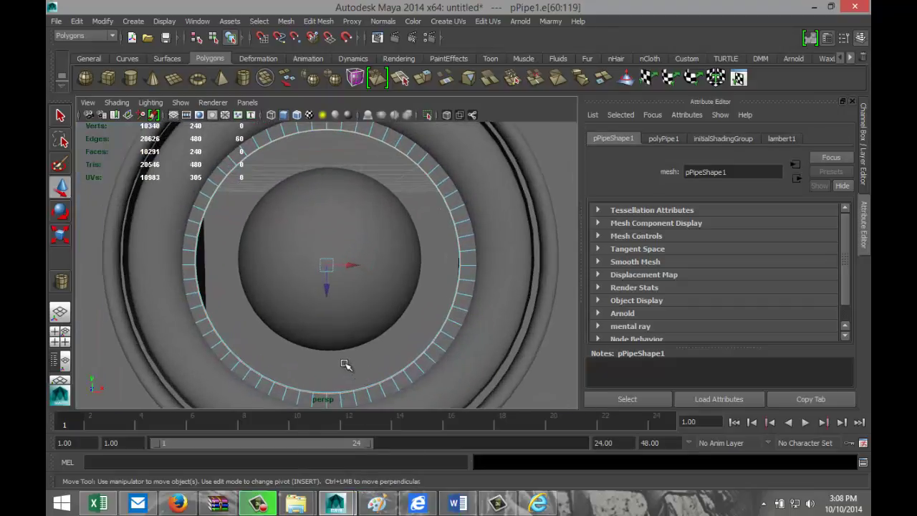
alt+drag(344, 364, 346, 386)
alt+middle_drag(345, 385, 342, 309)
scroll(343, 315, up, 5)
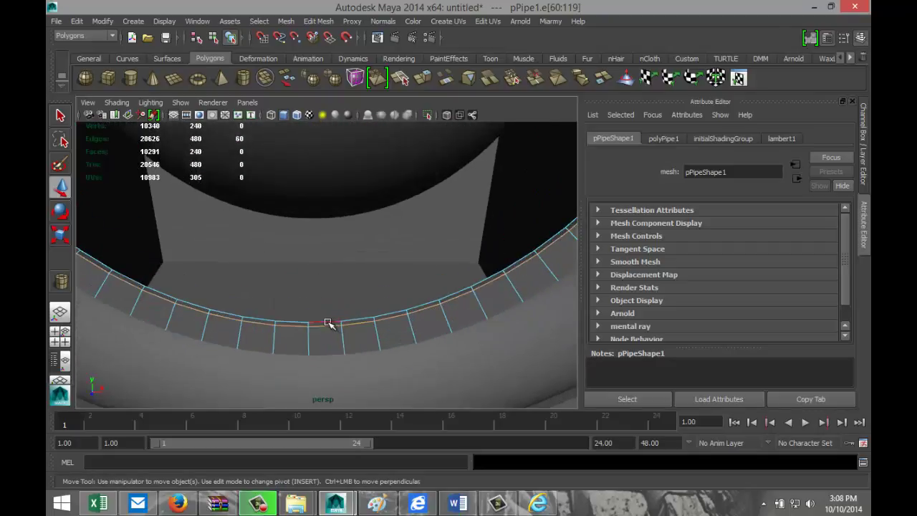
shift+click(328, 324)
scroll(329, 326, down, 8)
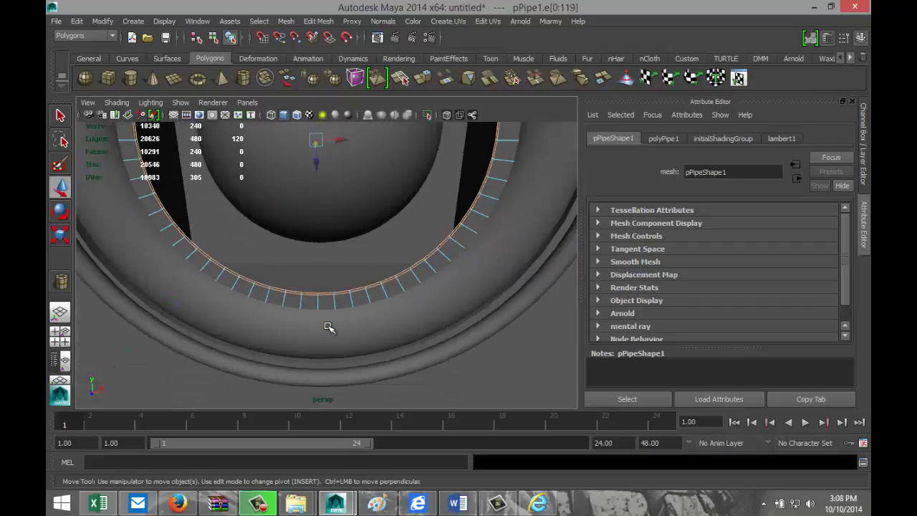
In the front view, scale the selected inner edge loops inward to just inside the reference's white ring
mouse_move(378, 332)
alt+mouse_down()
mouse_move(377, 319)
mouse_move(364, 321)
alt+mouse_up()
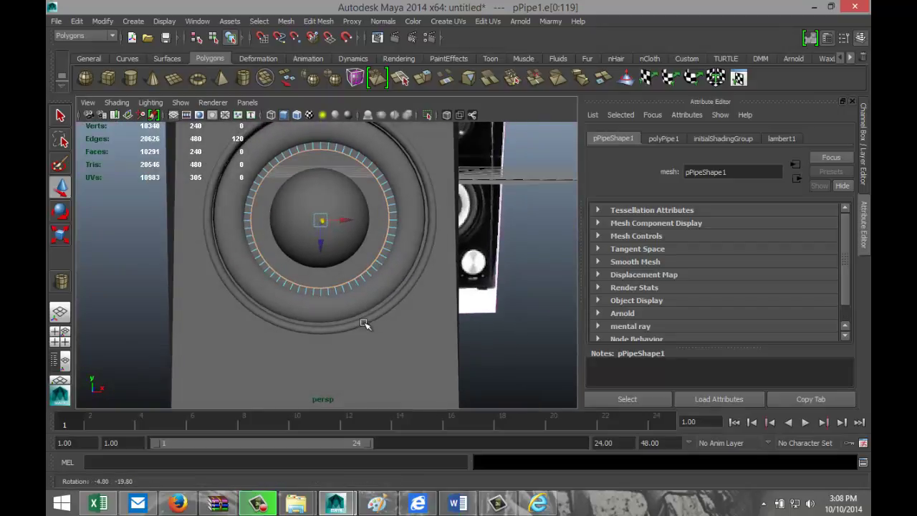
click(63, 334)
key(space)
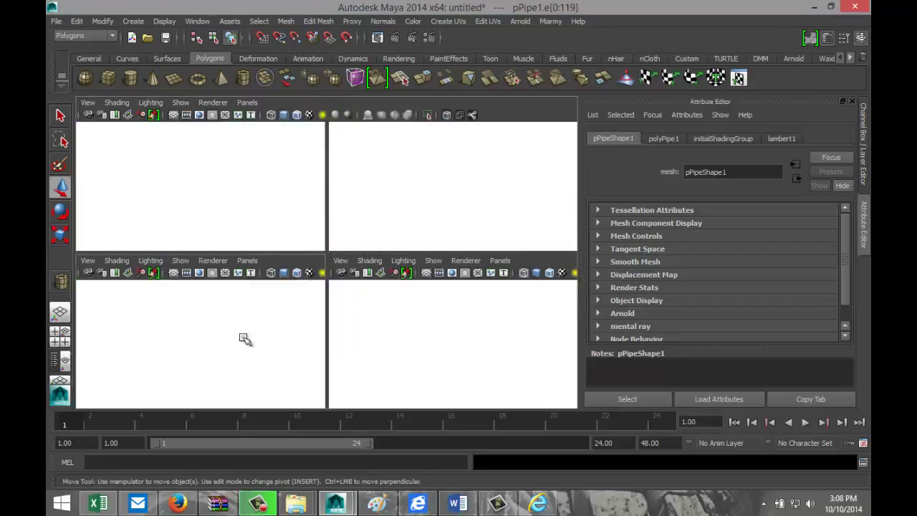
key(r)
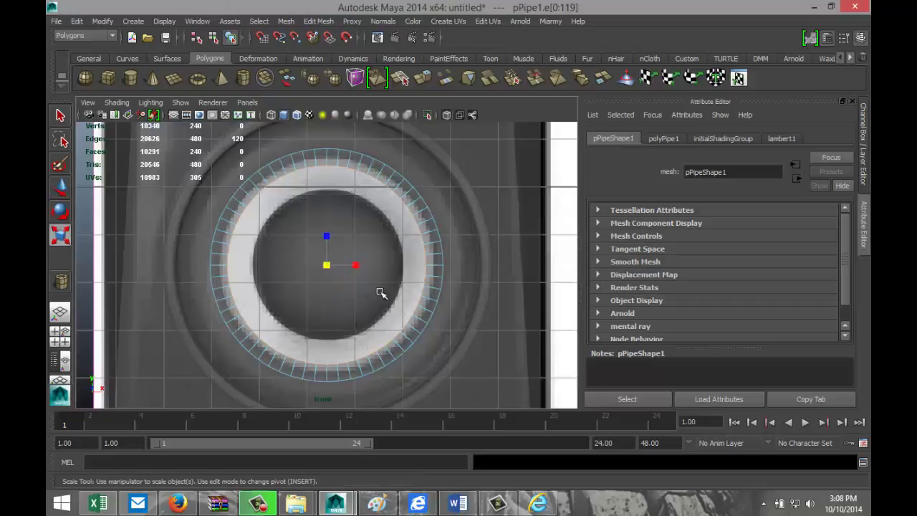
drag(326, 264, 281, 274)
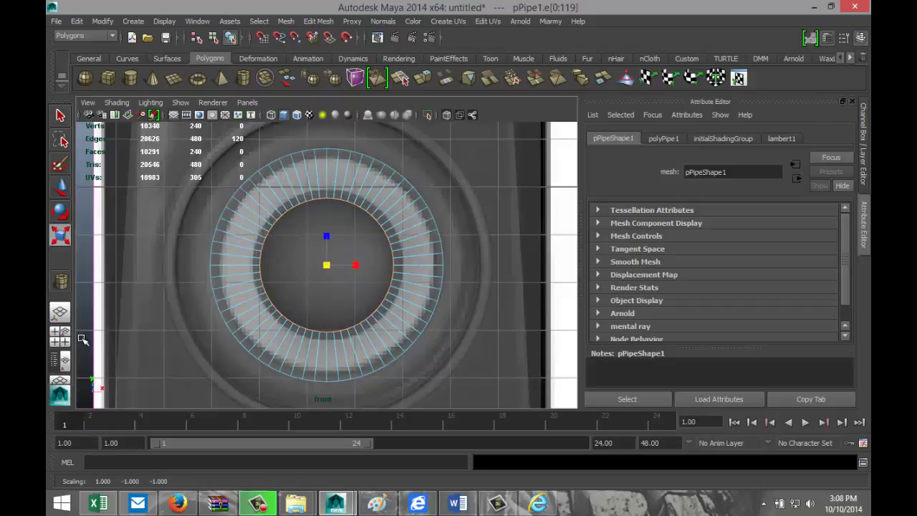
In the perspective view, push the selected inner edge loops back around the sphere, to about Z 12.40, forming a sloped cone
click(60, 337)
key(space)
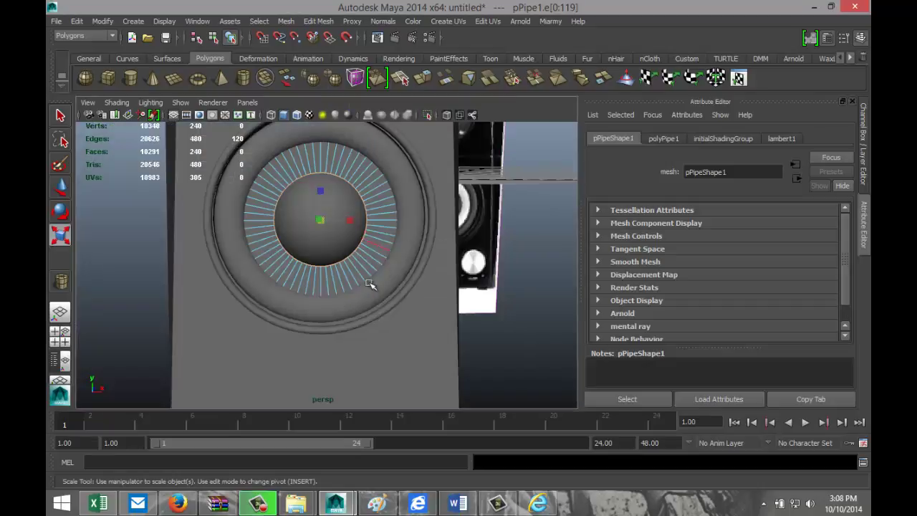
scroll(379, 309, up, 5)
scroll(380, 310, down, 4)
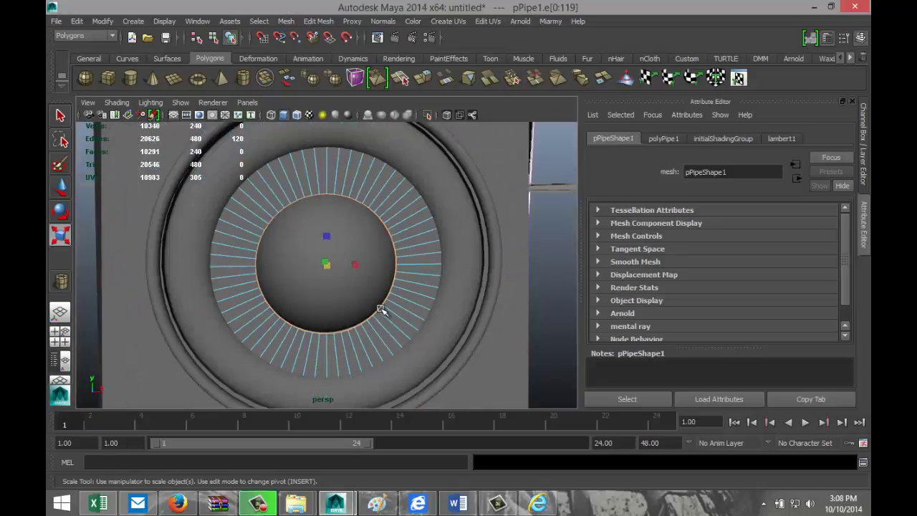
alt+drag(416, 334, 299, 347)
key(w)
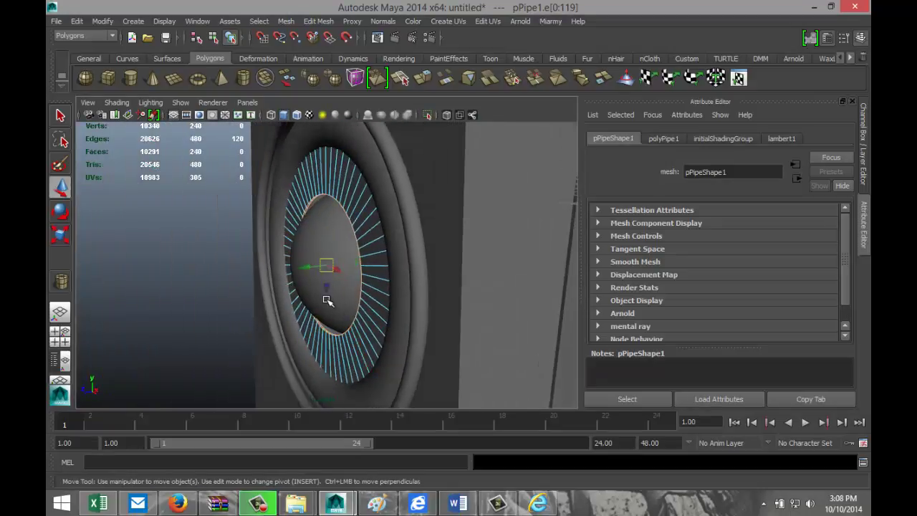
drag(305, 268, 328, 270)
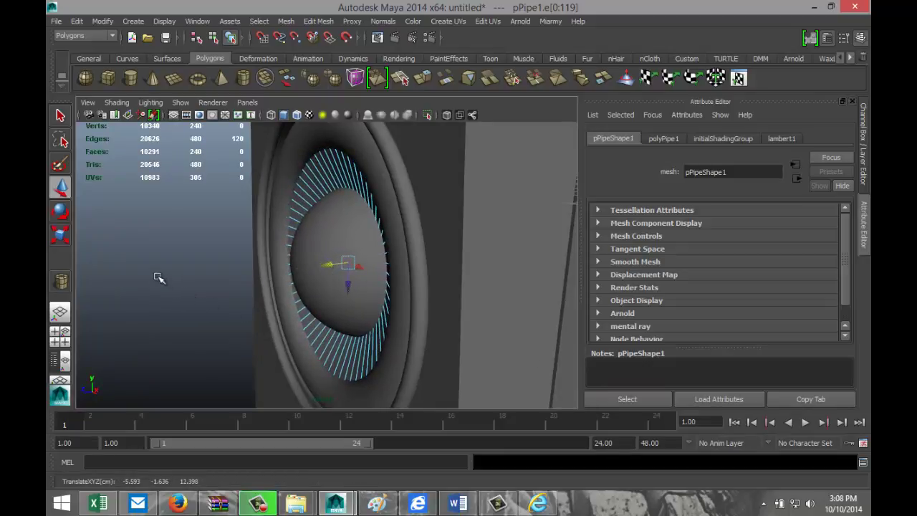
Examine the modelled speaker's front and the woofer and tweeter in the reference image
alt+drag(158, 278, 270, 301)
scroll(317, 322, down, 6)
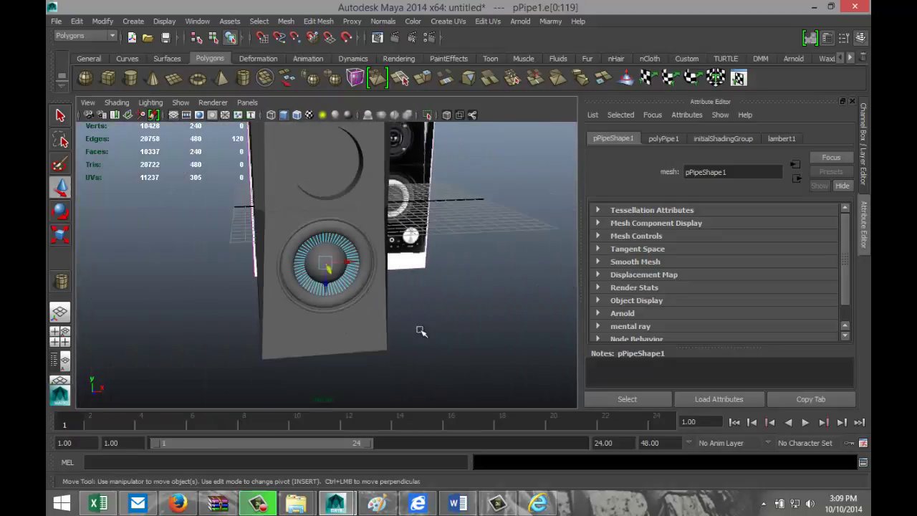
alt+drag(461, 306, 336, 350)
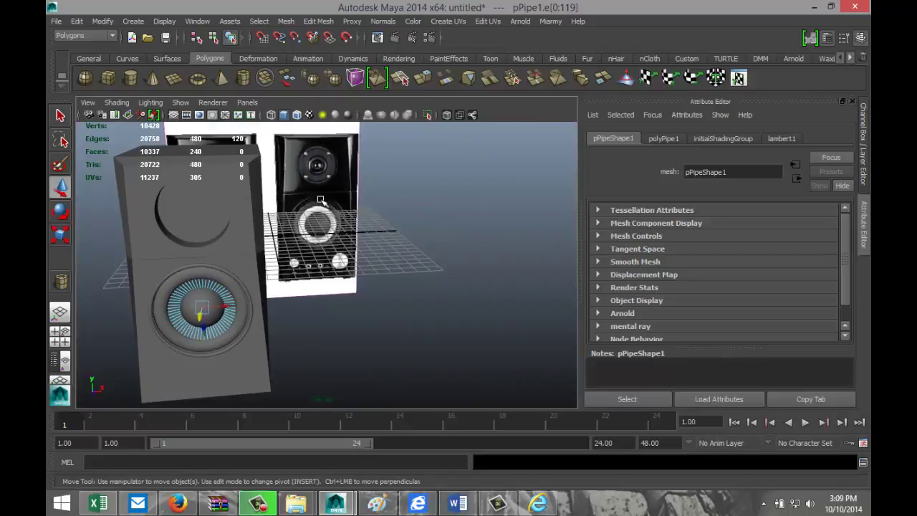
alt+drag(407, 183, 384, 286)
scroll(379, 282, up, 3)
scroll(357, 251, up, 5)
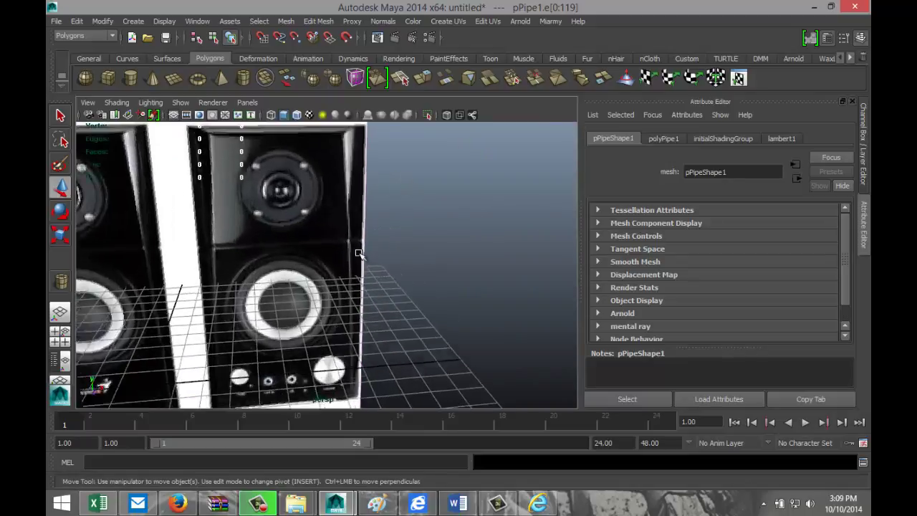
Duplicate the woofer's thin outer torus ring and raise the copy over the tweeter opening, to about Y 5.28
alt+middle_drag(328, 206, 430, 302)
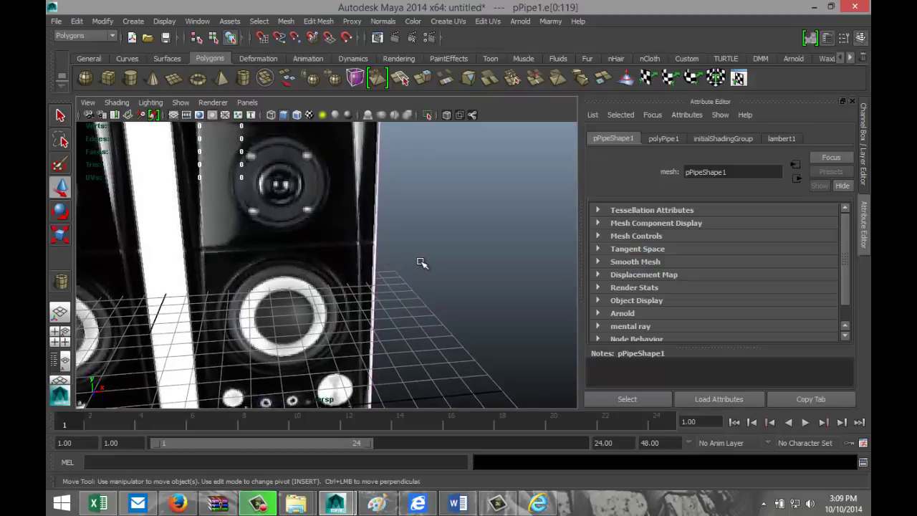
scroll(423, 265, down, 5)
scroll(425, 268, down, 3)
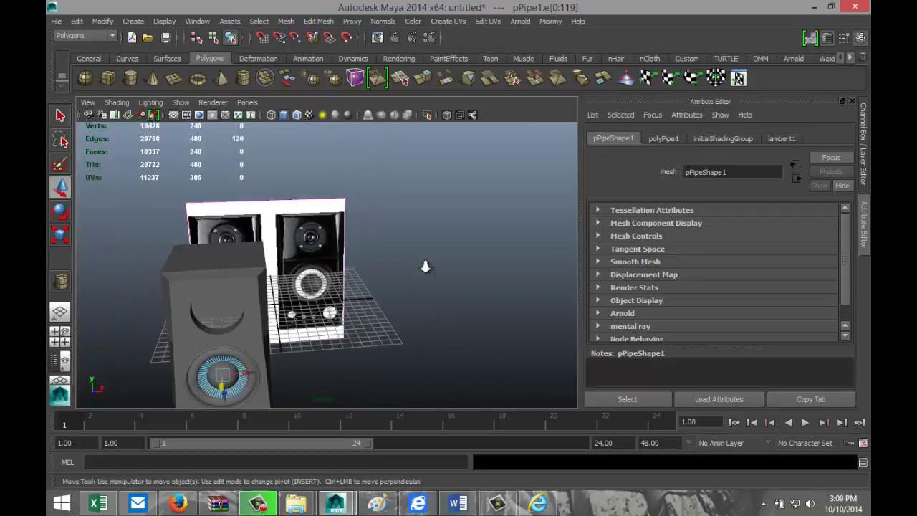
scroll(426, 266, up, 6)
scroll(400, 246, down, 5)
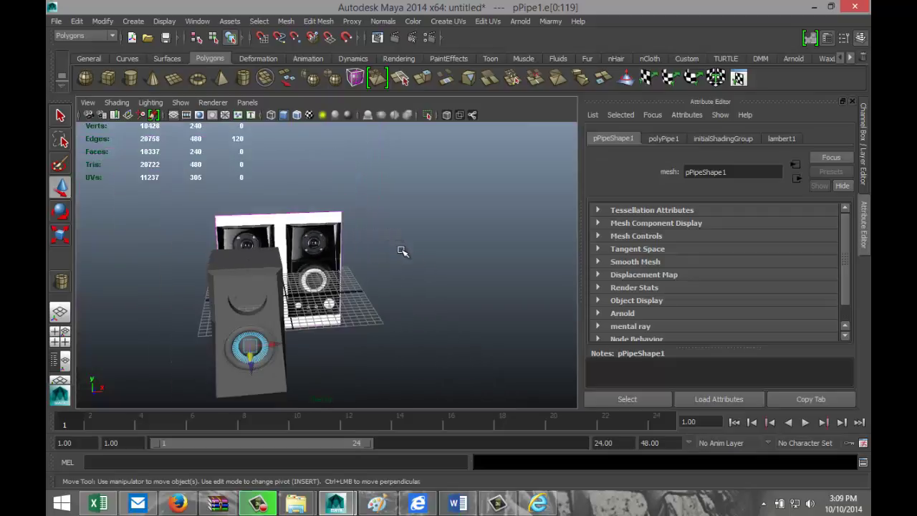
alt+middle_drag(351, 301, 426, 251)
scroll(392, 309, up, 7)
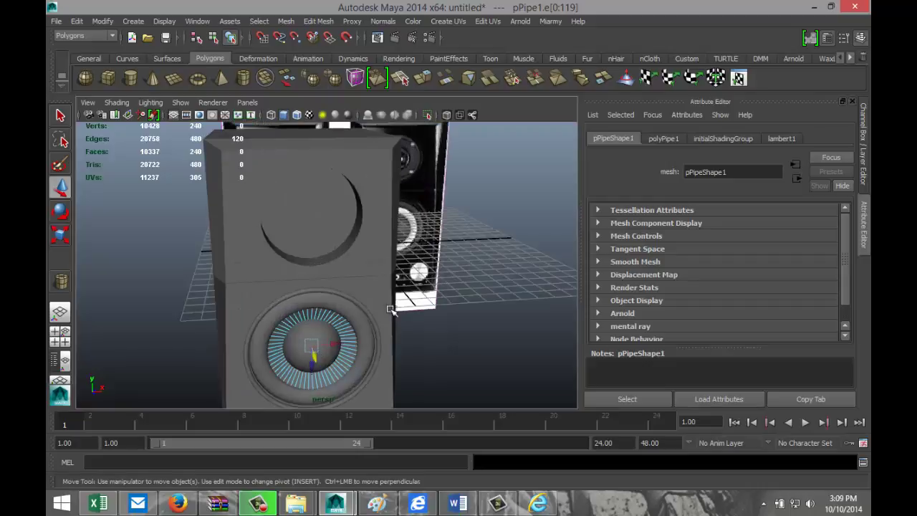
click(342, 318)
scroll(444, 325, down, 5)
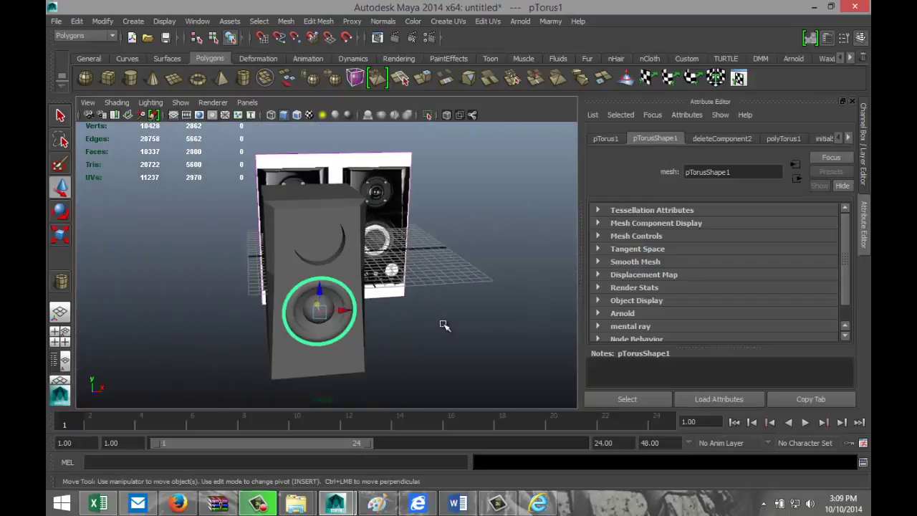
key(ctrl+d)
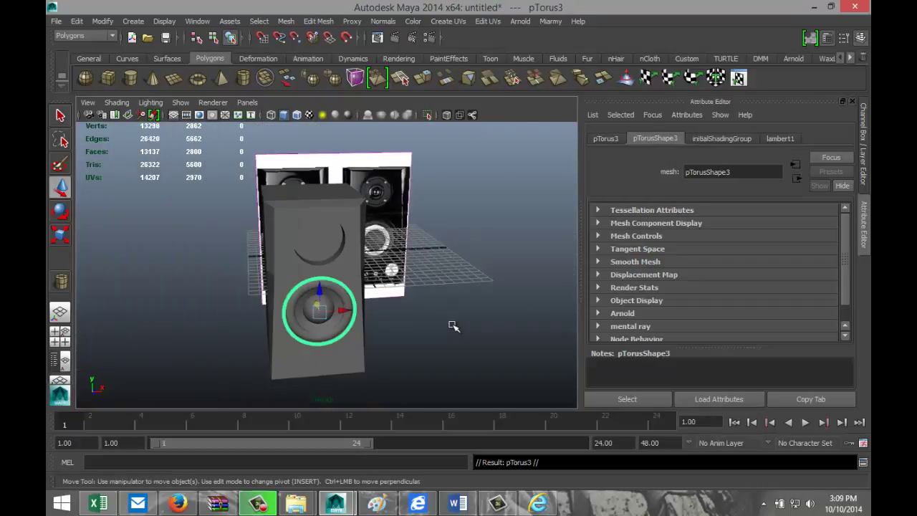
drag(321, 288, 322, 217)
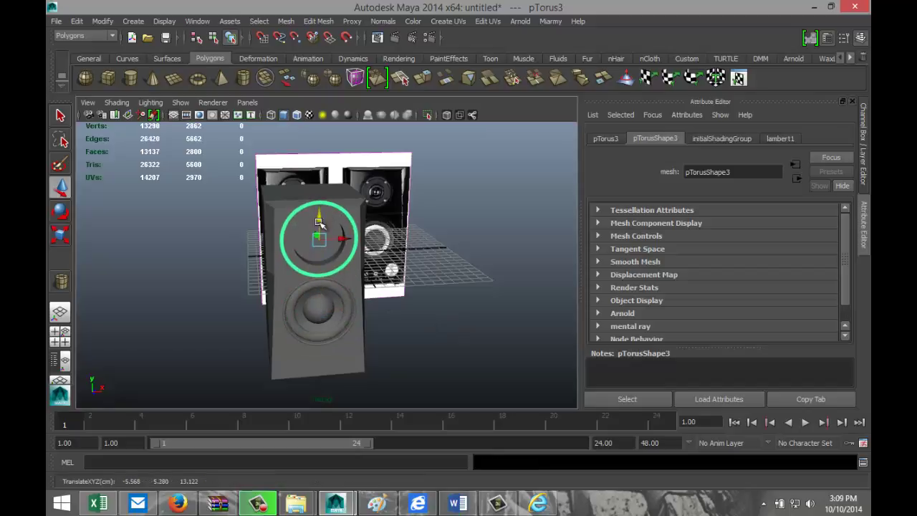
In the front view, scale the copied thin ring uniformly to about 0.688 to match the tweeter's outer rim in the reference
click(63, 337)
key(space)
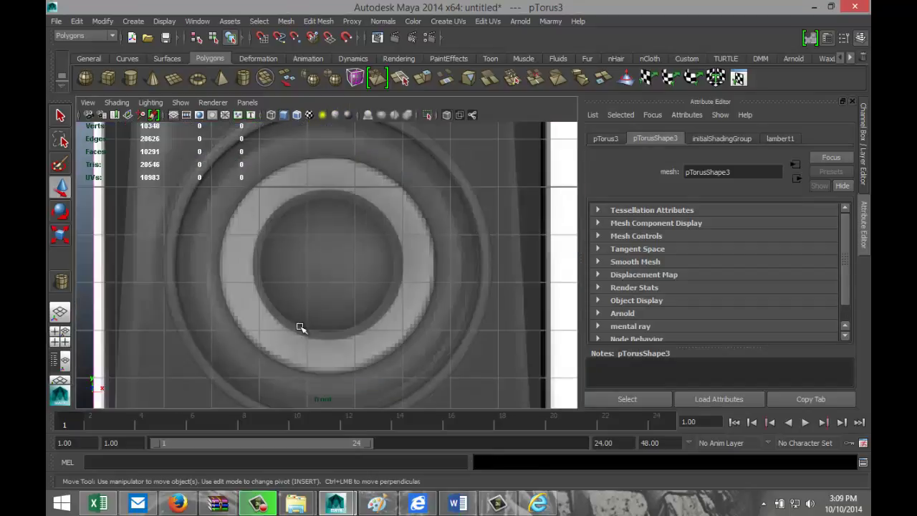
key(f)
scroll(324, 328, down, 3)
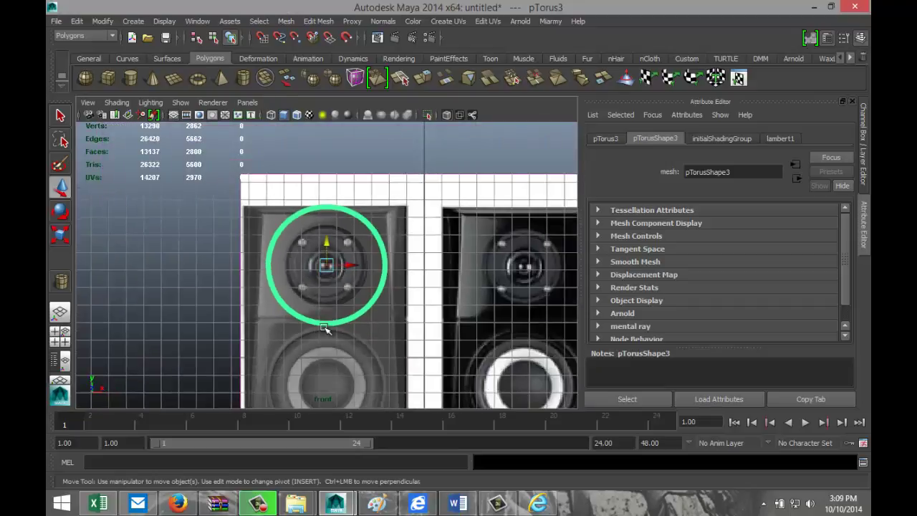
scroll(325, 329, up, 3)
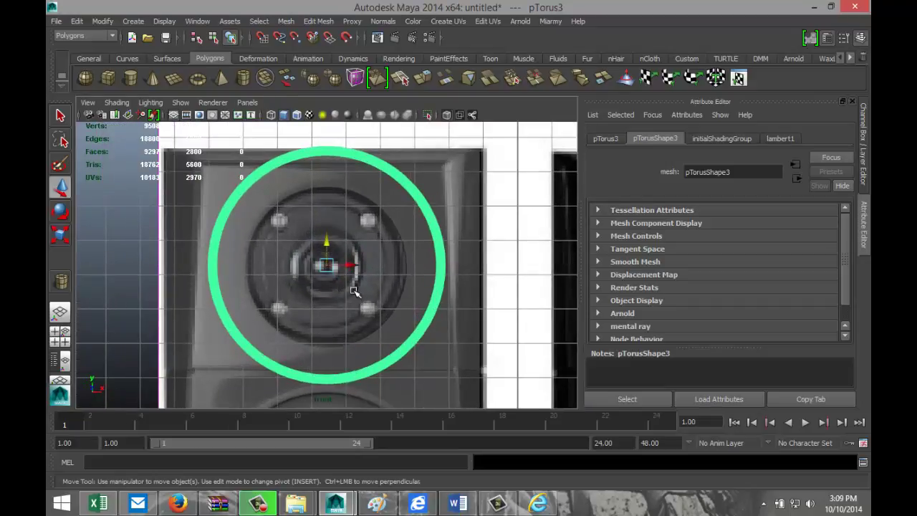
key(r)
drag(330, 267, 278, 281)
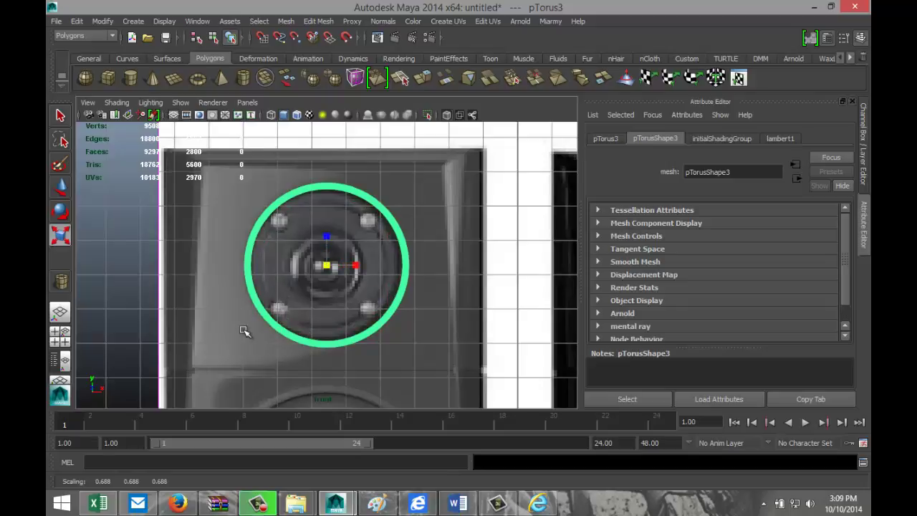
scroll(244, 331, down, 3)
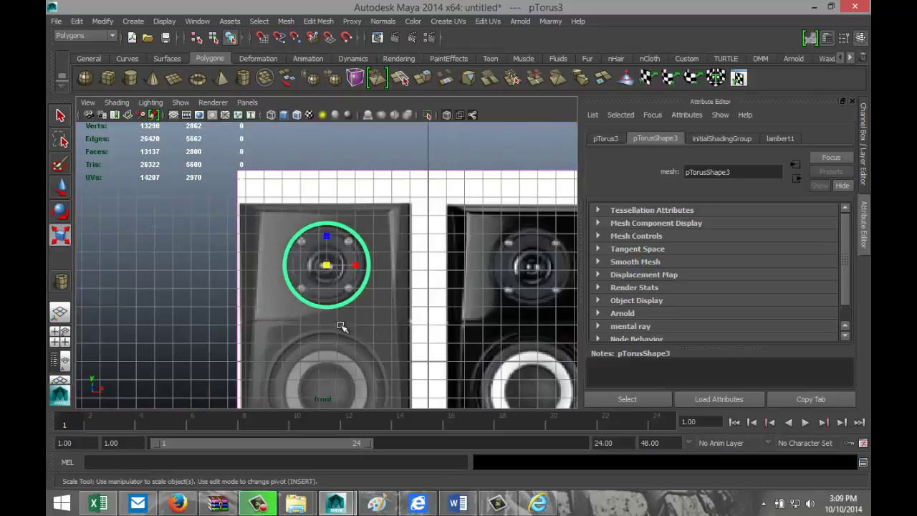
scroll(350, 267, up, 5)
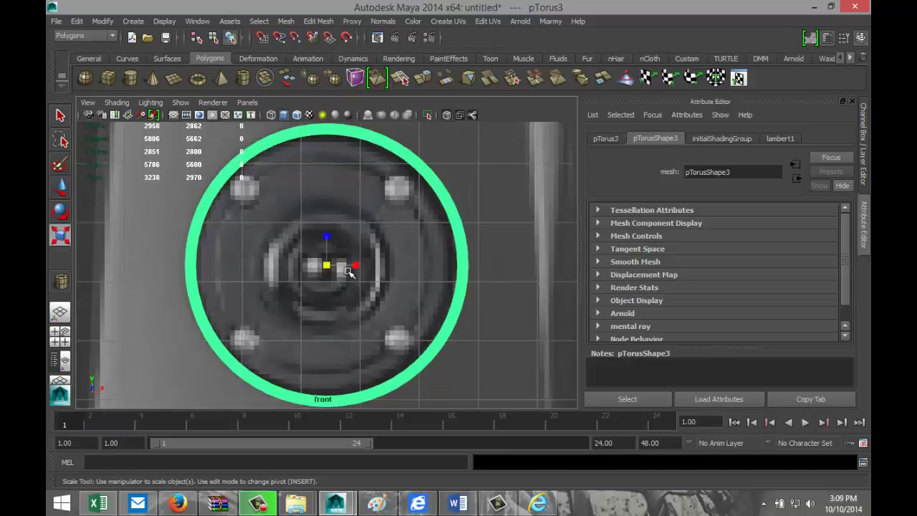
Duplicate the woofer's thick surround torus and move the copy up over the tweeter, to about Y 5.36
scroll(354, 271, down, 8)
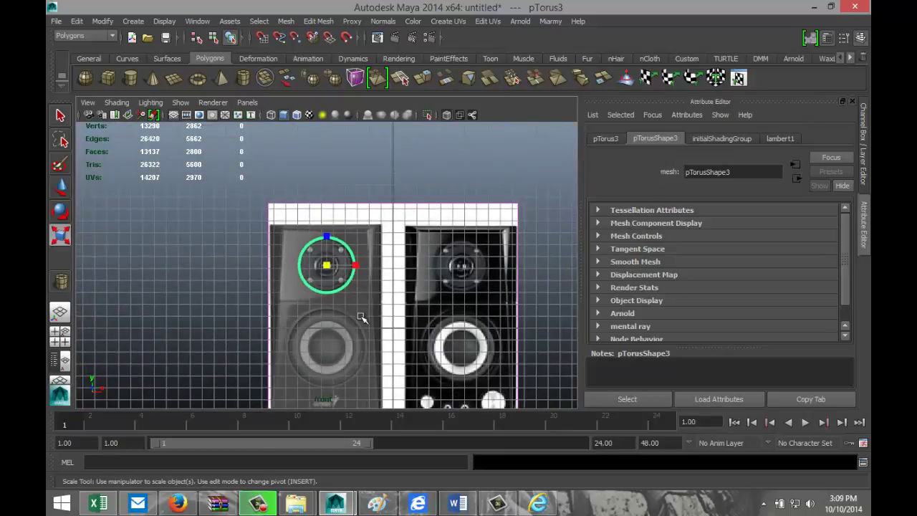
click(350, 329)
scroll(409, 352, up, 4)
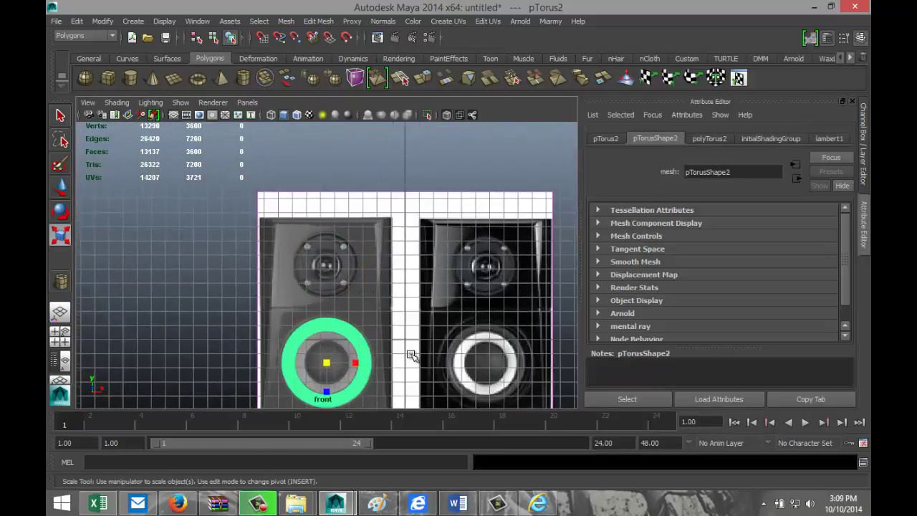
key(ctrl+d)
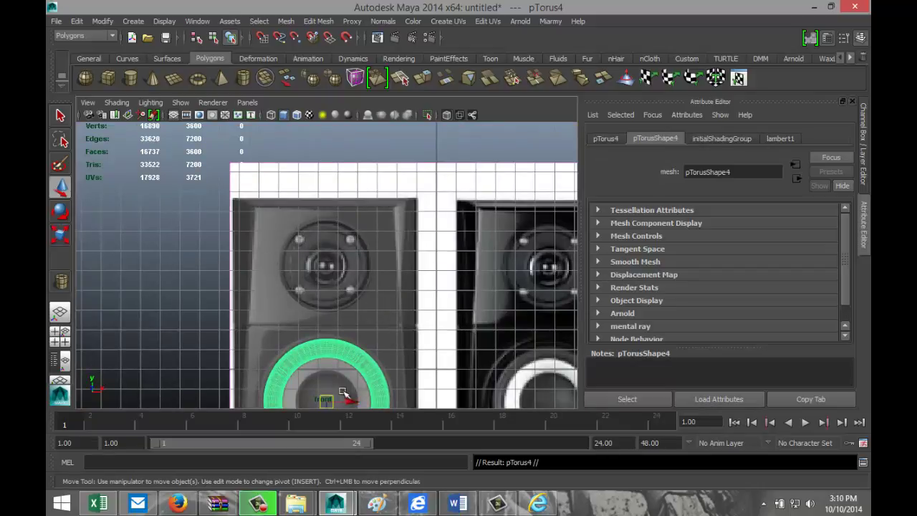
scroll(347, 387, down, 3)
drag(328, 385, 326, 288)
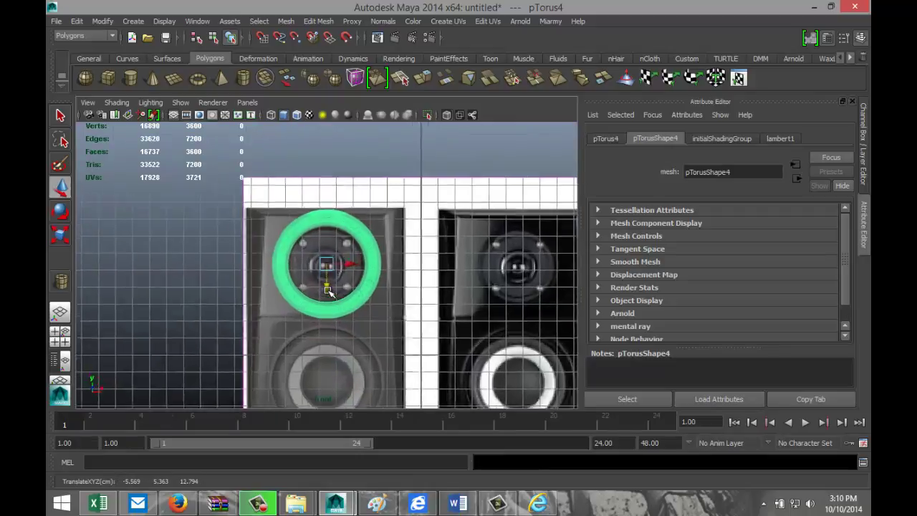
Fit the thick torus copy inside the tweeter rim, scaling it to about 0.655, 0.421, 0.655 and lowering it to about Y 5.27
key(f)
key(r)
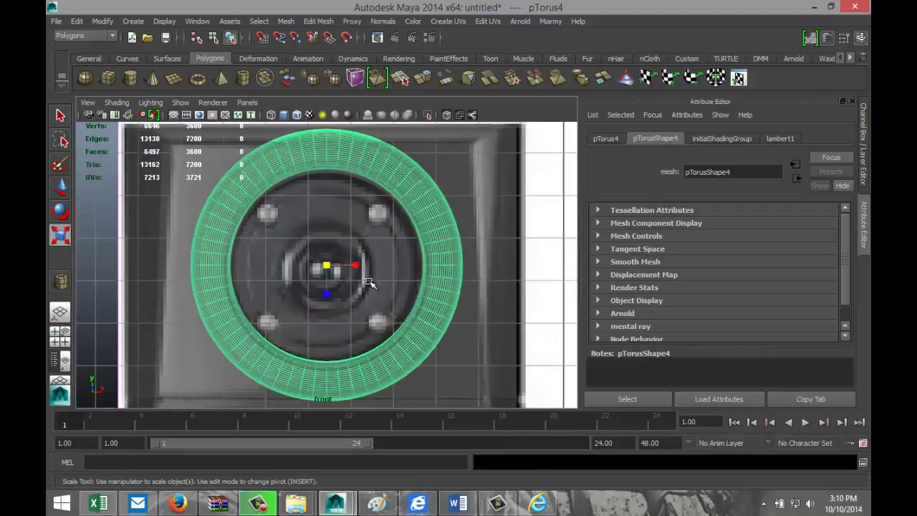
drag(327, 265, 268, 303)
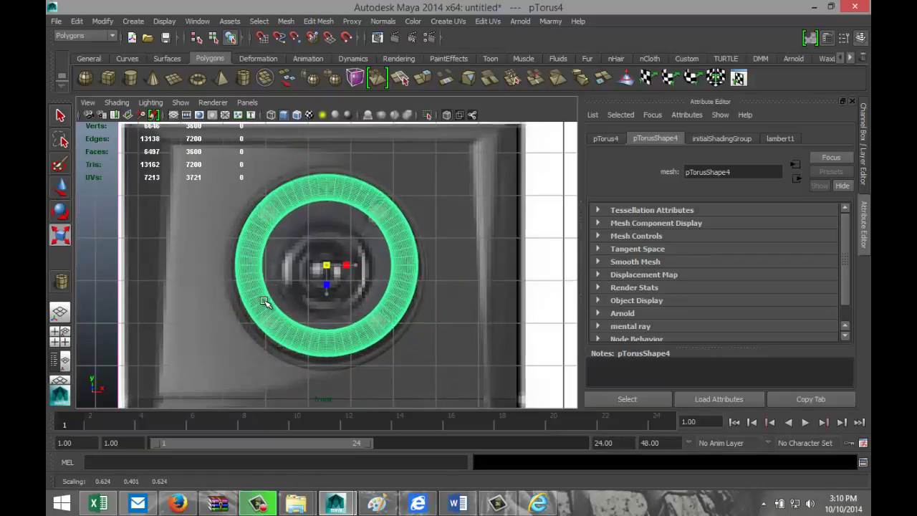
key(w)
drag(326, 286, 326, 290)
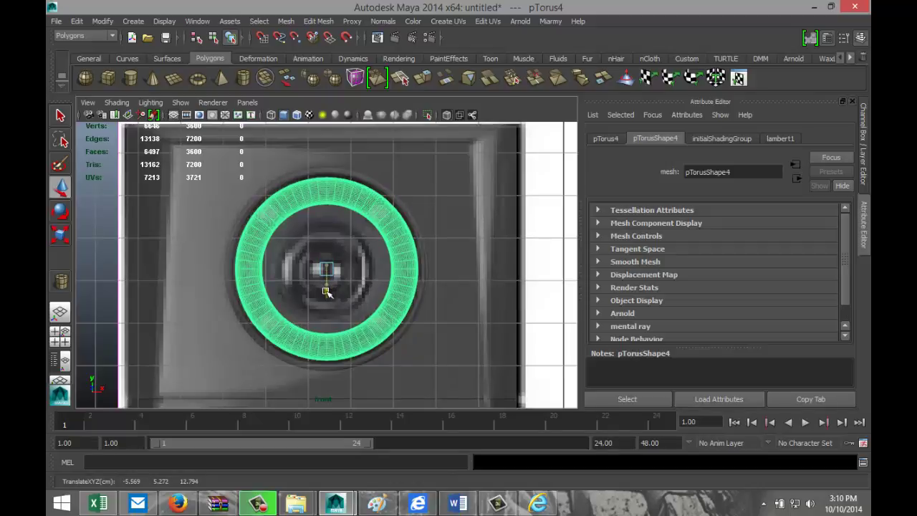
key(r)
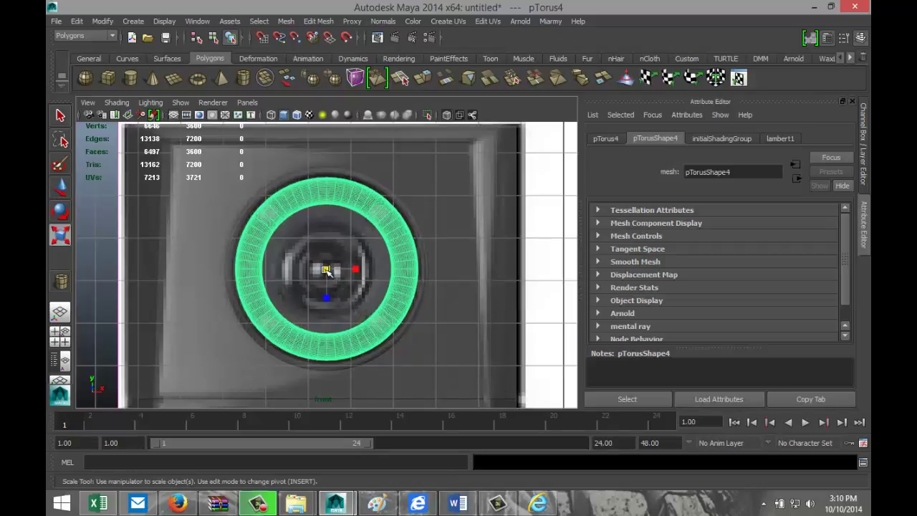
drag(327, 269, 334, 274)
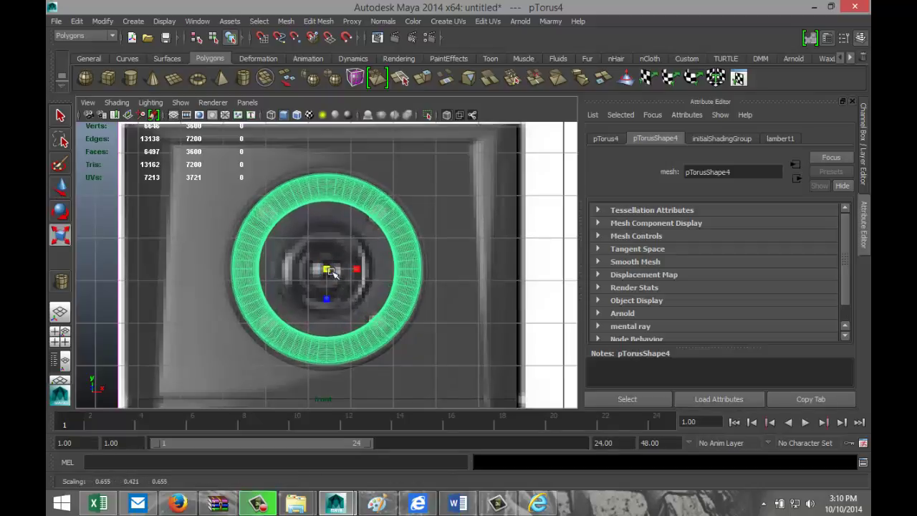
Examine the transform and shape attributes of the thick torus copy
click(605, 139)
scroll(502, 260, up, 2)
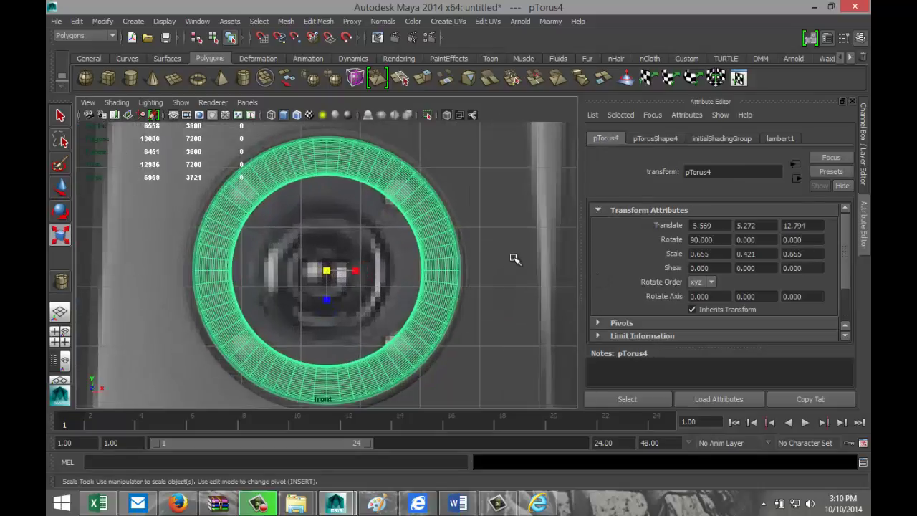
scroll(710, 246, down, 3)
click(655, 139)
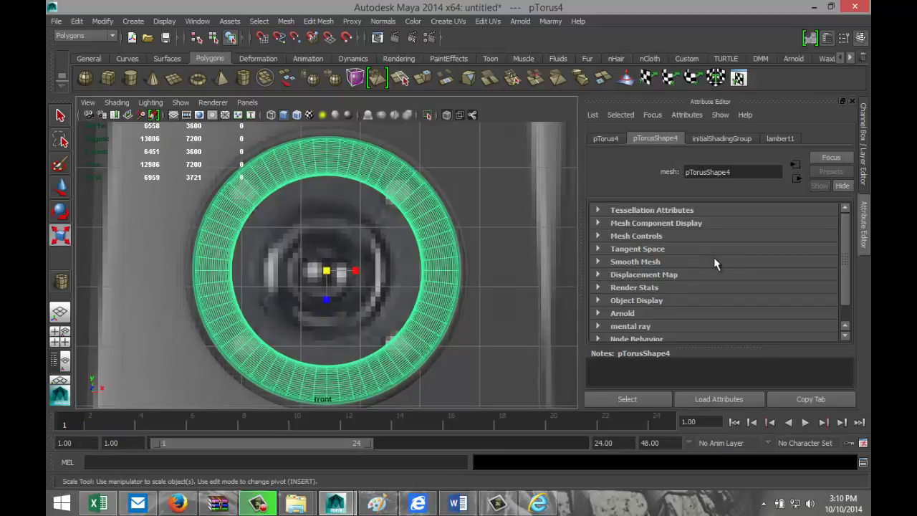
click(605, 139)
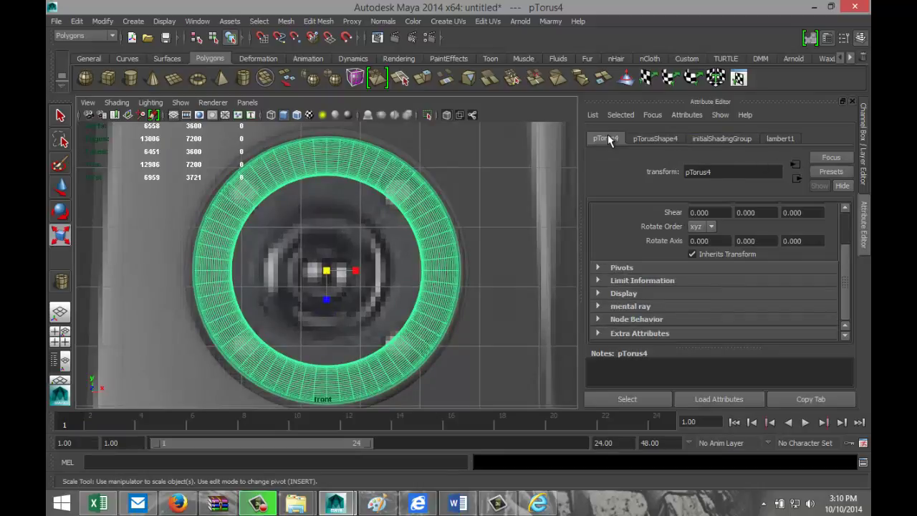
scroll(734, 277, up, 2)
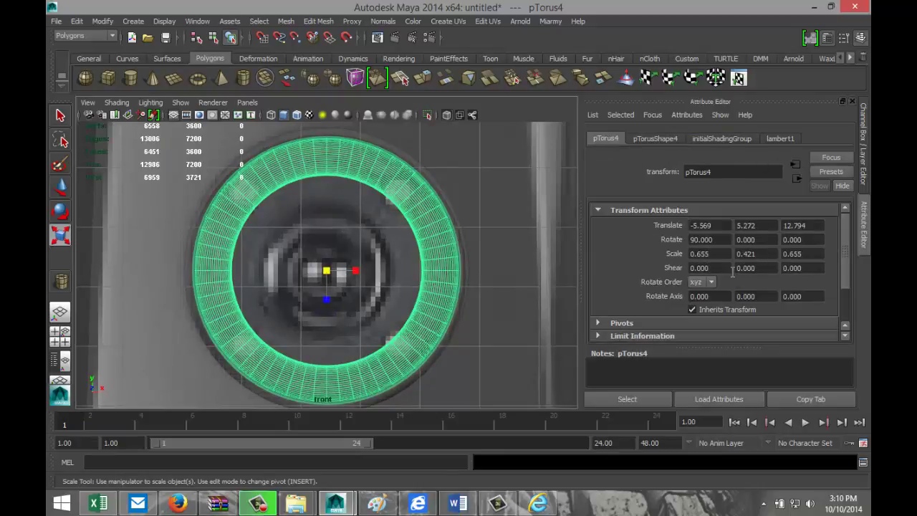
scroll(620, 272, down, 2)
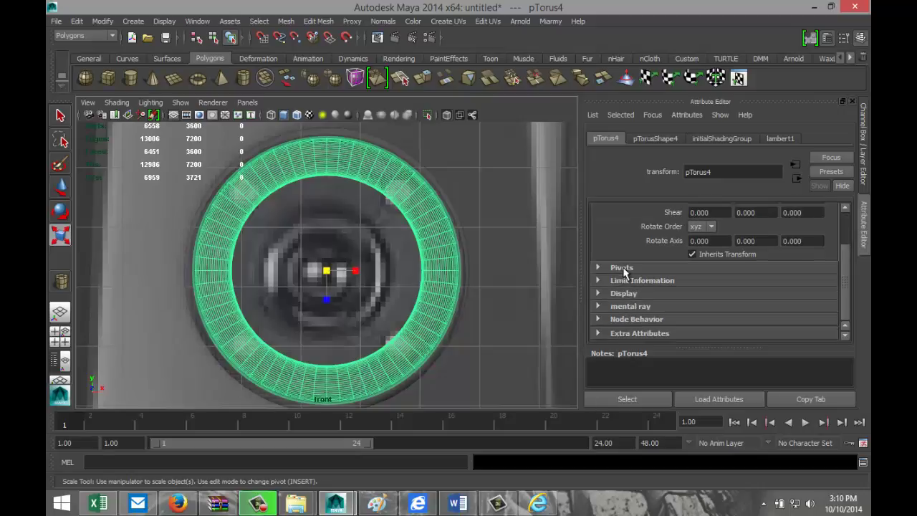
scroll(623, 273, up, 2)
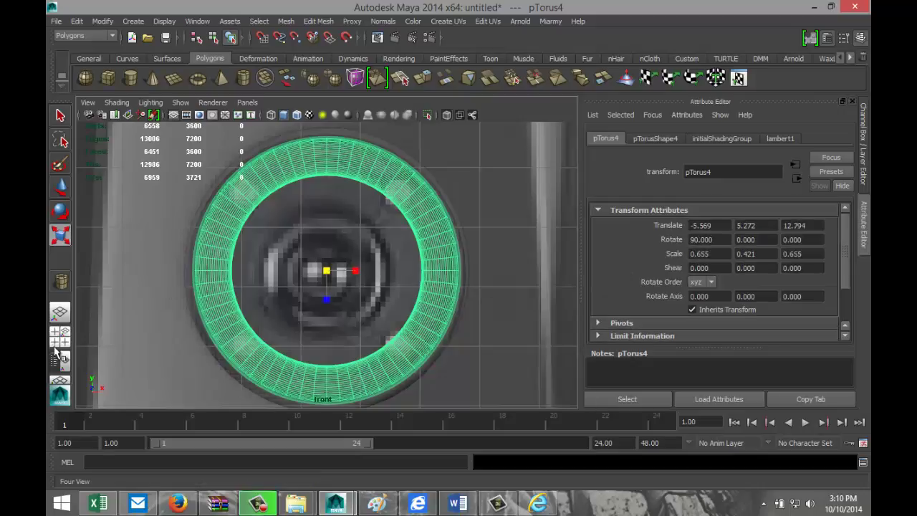
In the perspective view, compare the tweeter with the reference and delete the thick torus copy from its opening
click(74, 331)
key(space)
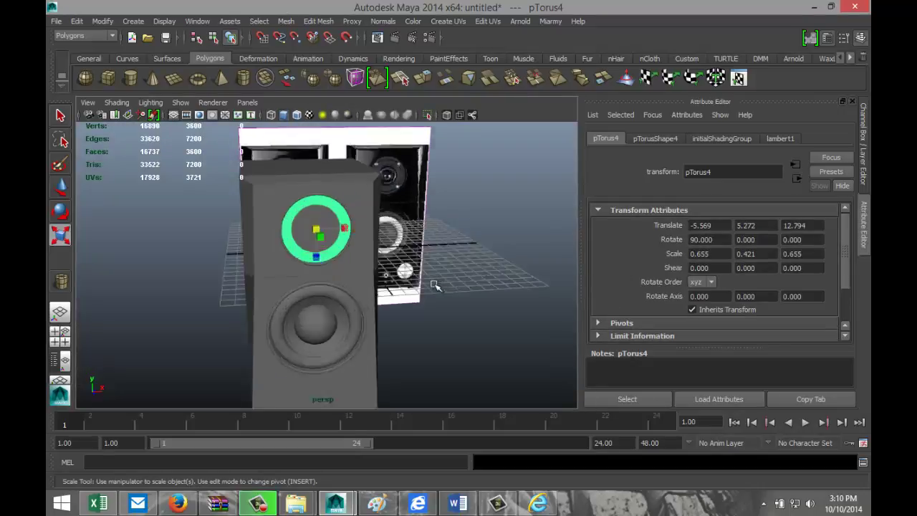
click(494, 251)
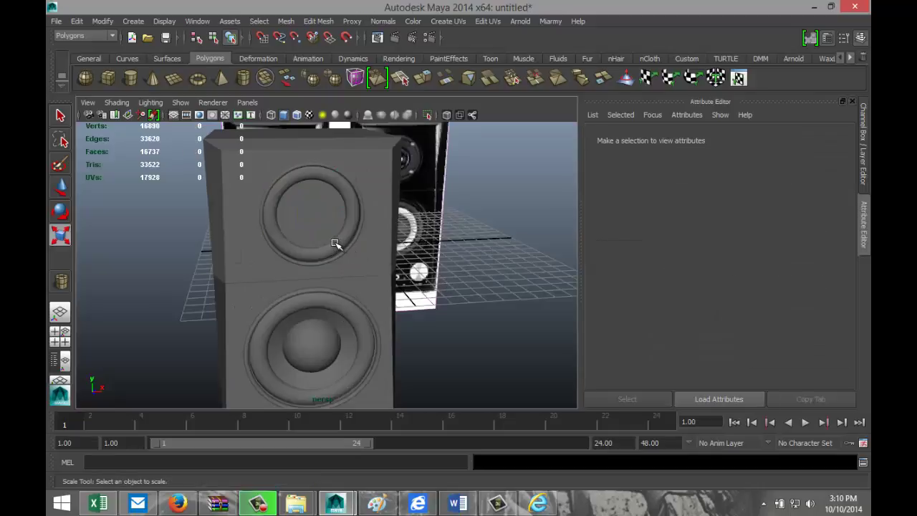
alt+middle_drag(433, 264, 363, 289)
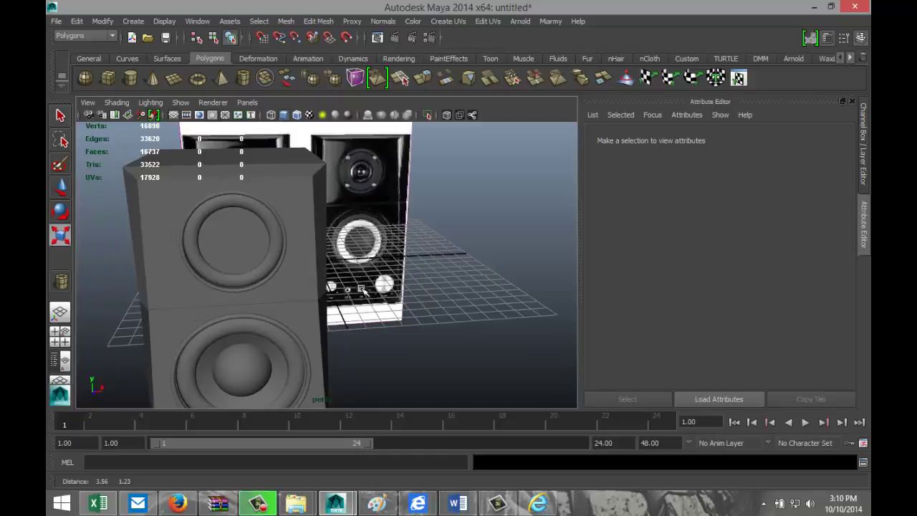
click(242, 281)
click(329, 286)
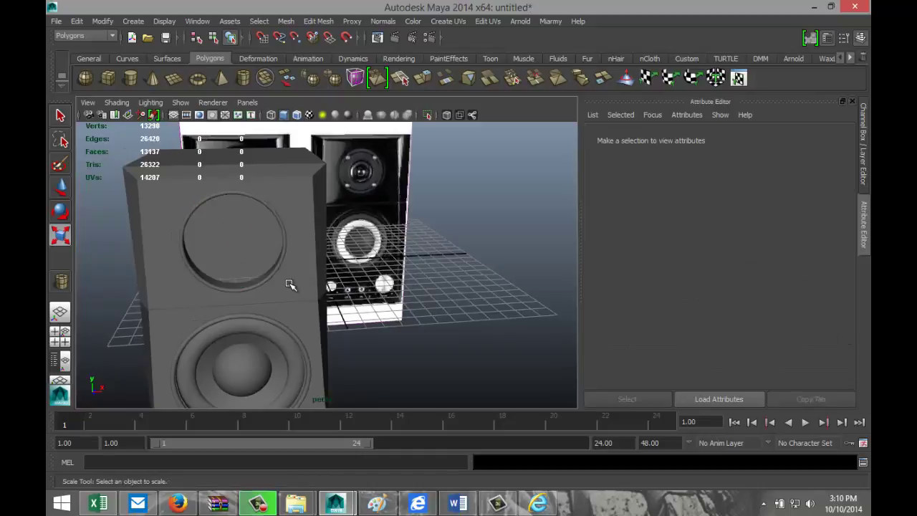
Create a thin, flat polygon pipe on the grid beside the speaker for the tweeter
scroll(415, 261, up, 2)
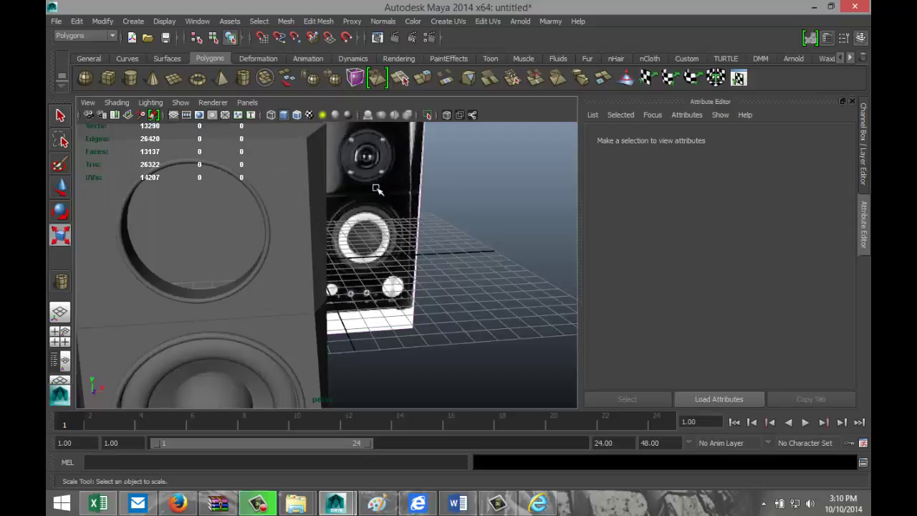
click(244, 80)
drag(489, 316, 534, 296)
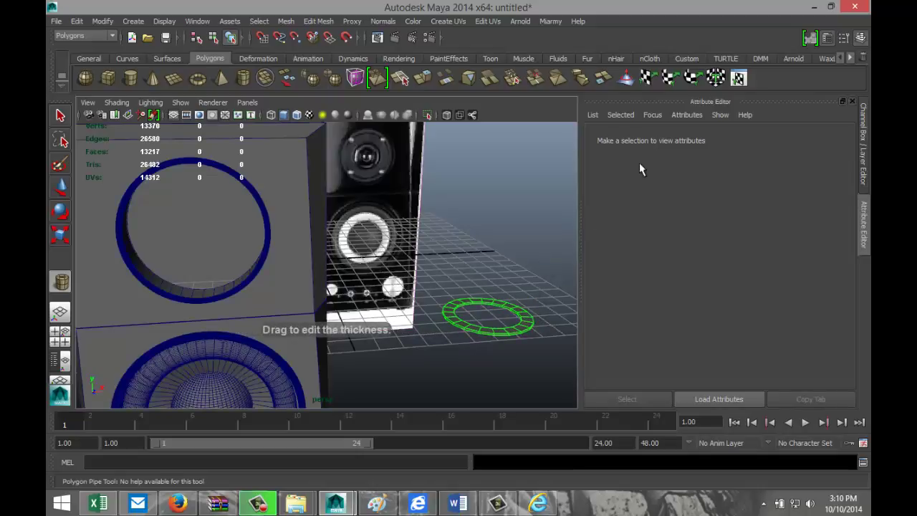
click(472, 213)
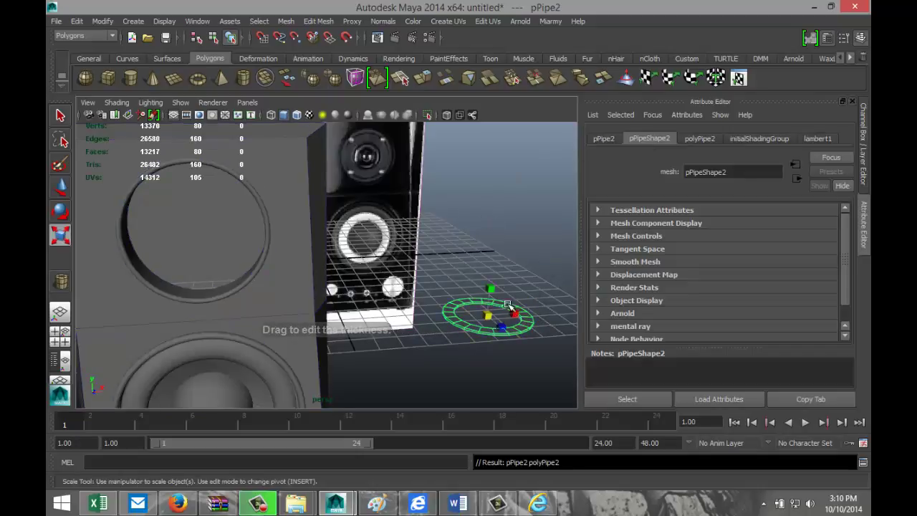
Set the new pipe's Subdivisions Axis to 40
click(700, 139)
click(723, 274)
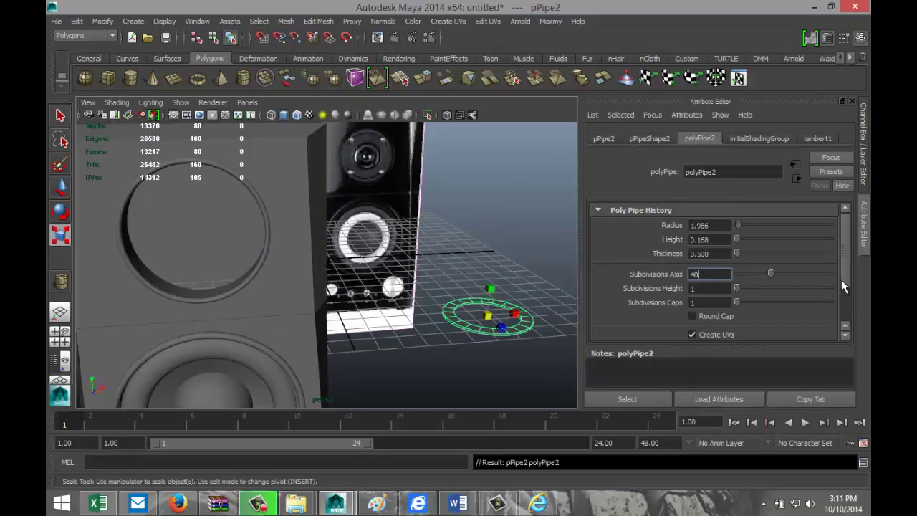
key(Return)
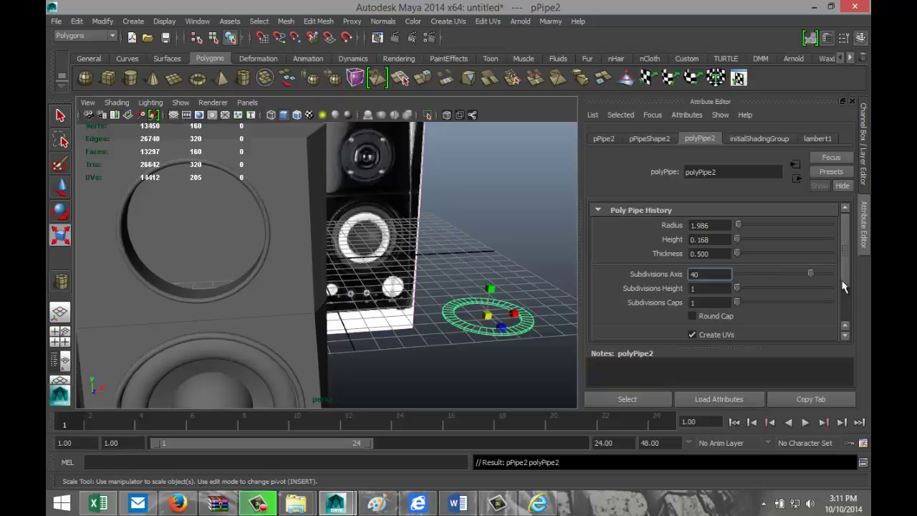
Stand the pipe upright by setting its X rotation to 90 degrees
click(510, 278)
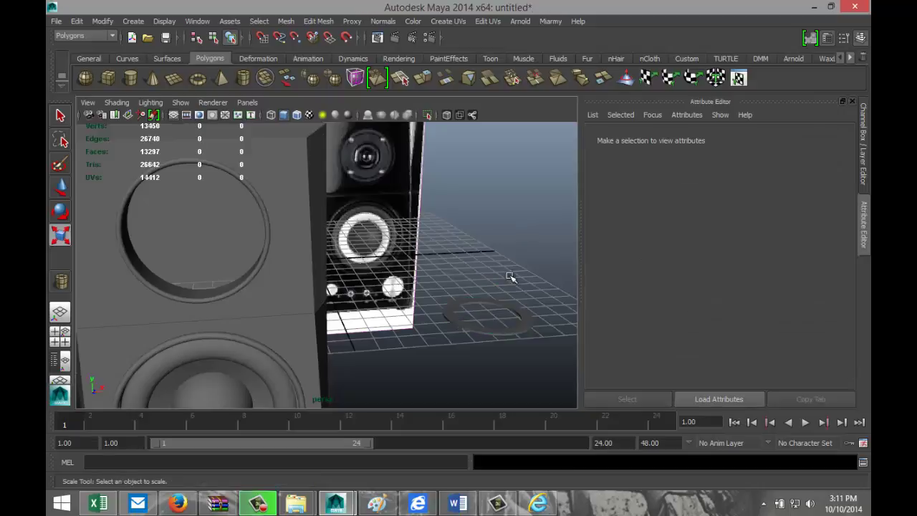
click(515, 336)
key(e)
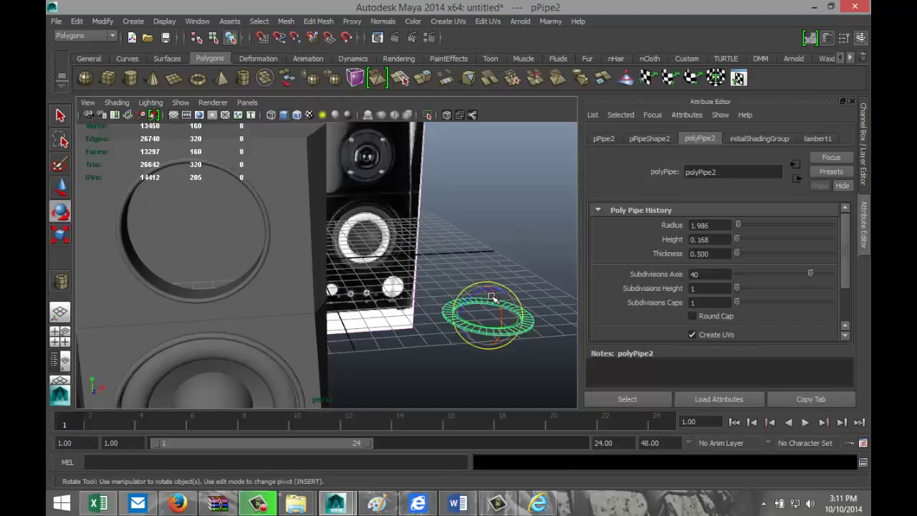
drag(492, 297, 539, 294)
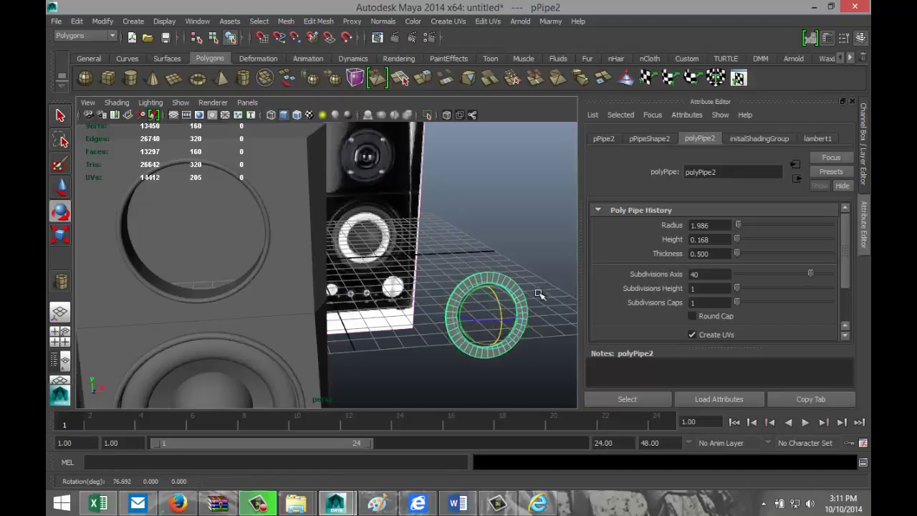
click(603, 139)
double_click(720, 240)
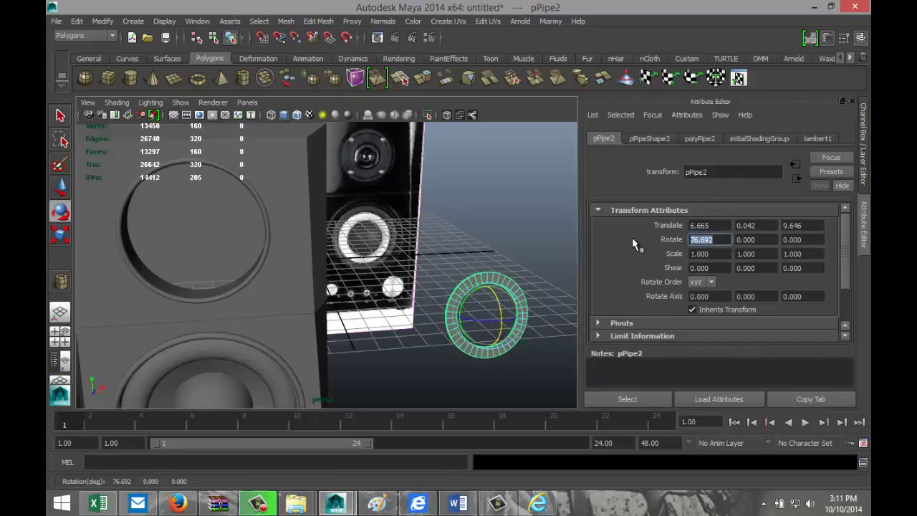
text(90)
key(Return)
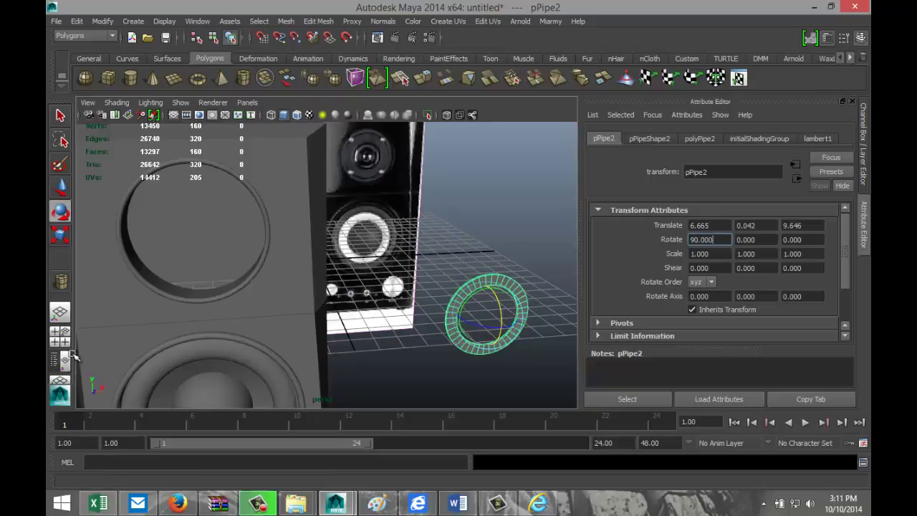
In the front view, move the pipe over the left reference speaker's tweeter, centring it at about X -5.585, Y 5.291
click(60, 334)
key(space)
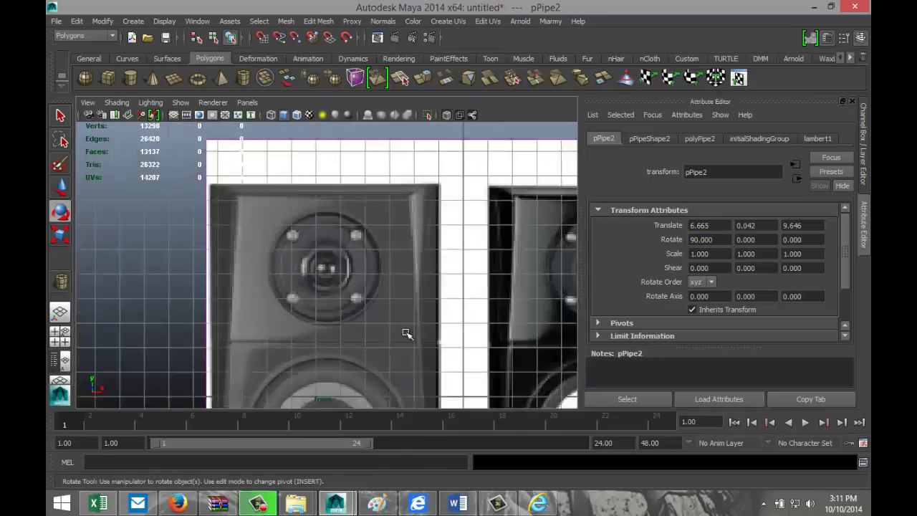
scroll(405, 334, down, 5)
key(w)
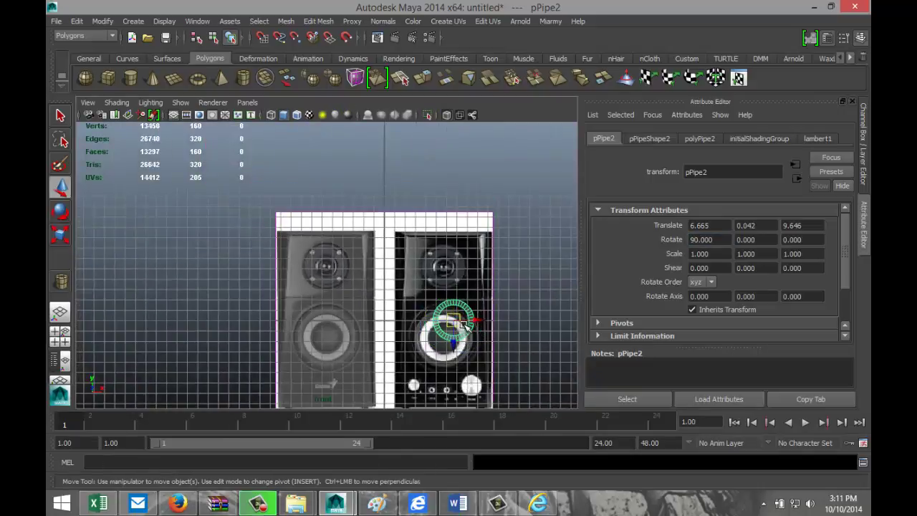
drag(456, 321, 330, 267)
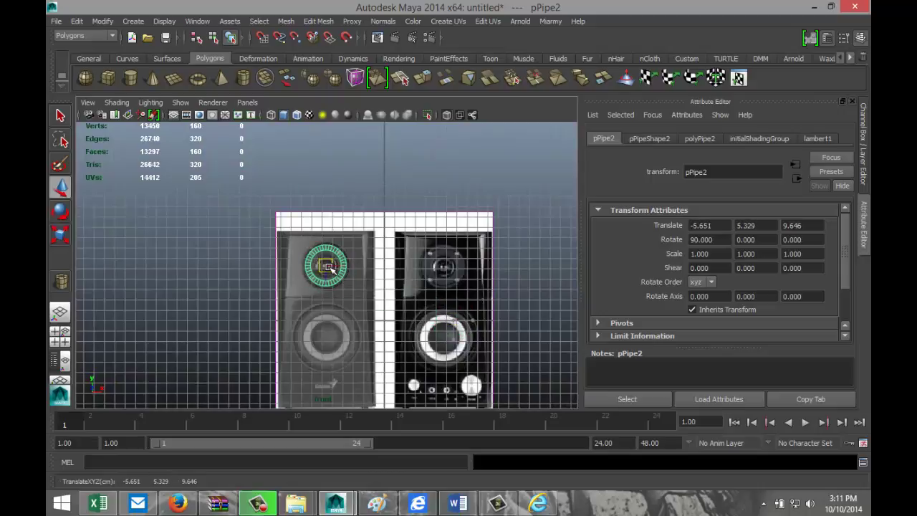
key(f)
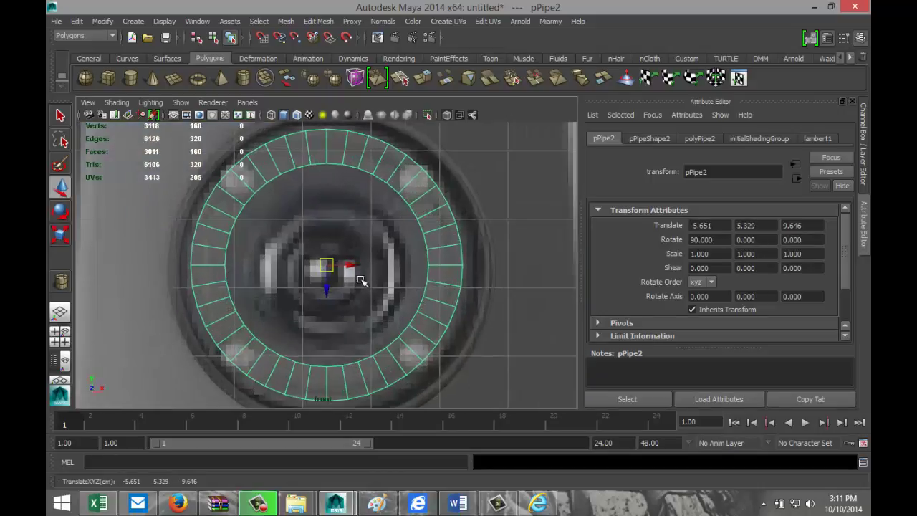
drag(326, 265, 331, 268)
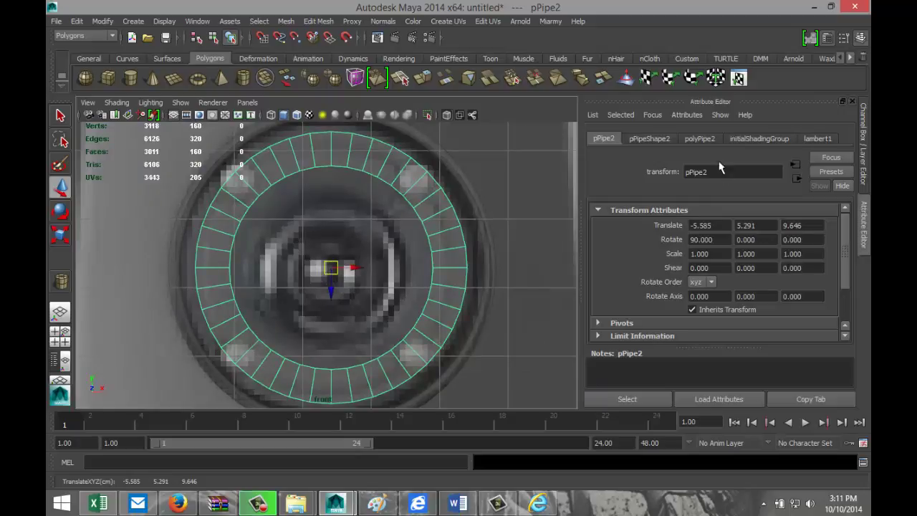
Smooth the pipe by setting its Subdivisions Axis to 60
click(701, 138)
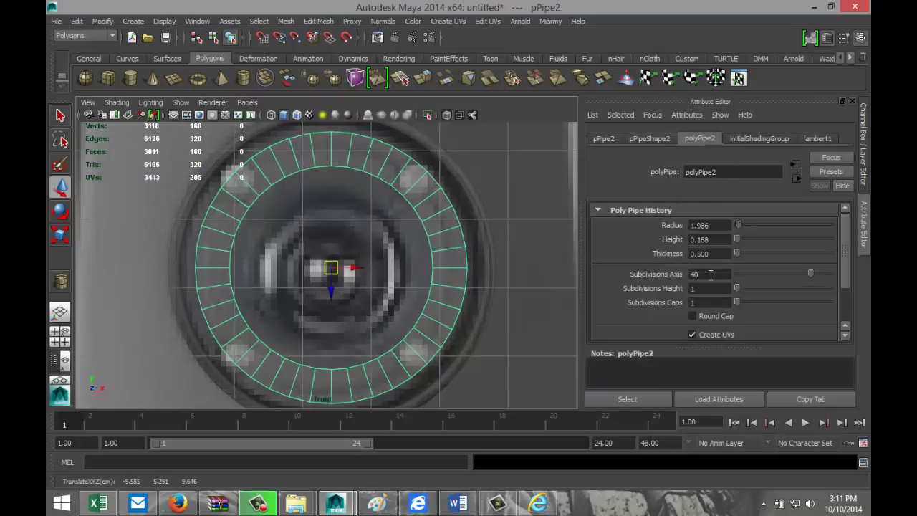
drag(711, 275, 658, 275)
text(60)
key(Return)
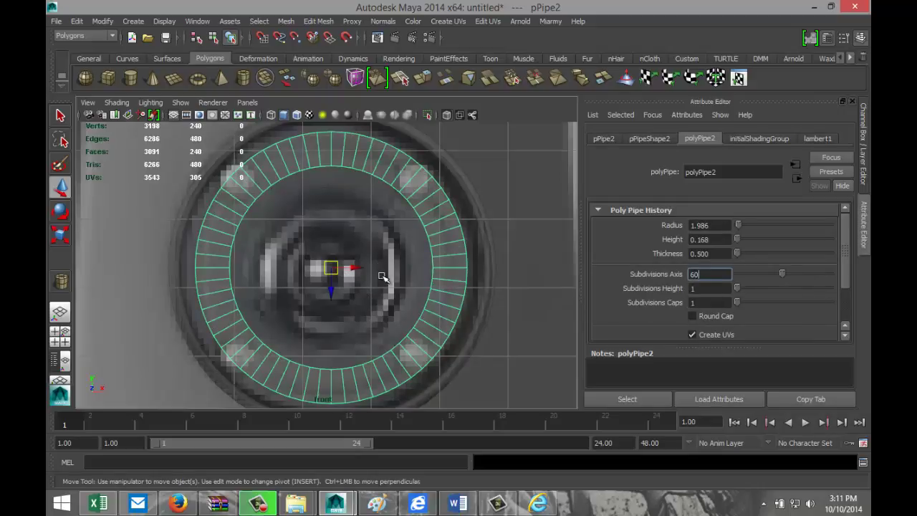
Scale the pipe uniformly to about 1.137 so that it fills the tweeter opening up to the rim
click(452, 263)
click(514, 260)
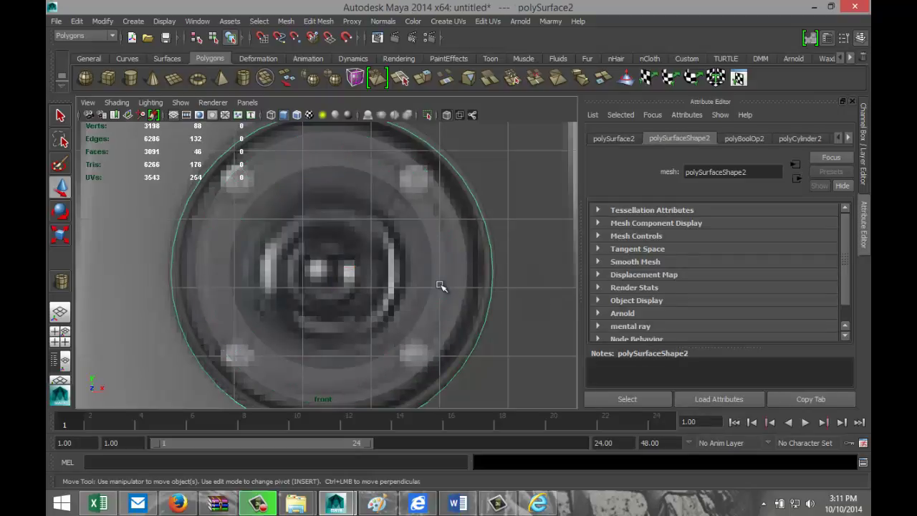
click(444, 287)
key(r)
drag(332, 268, 359, 277)
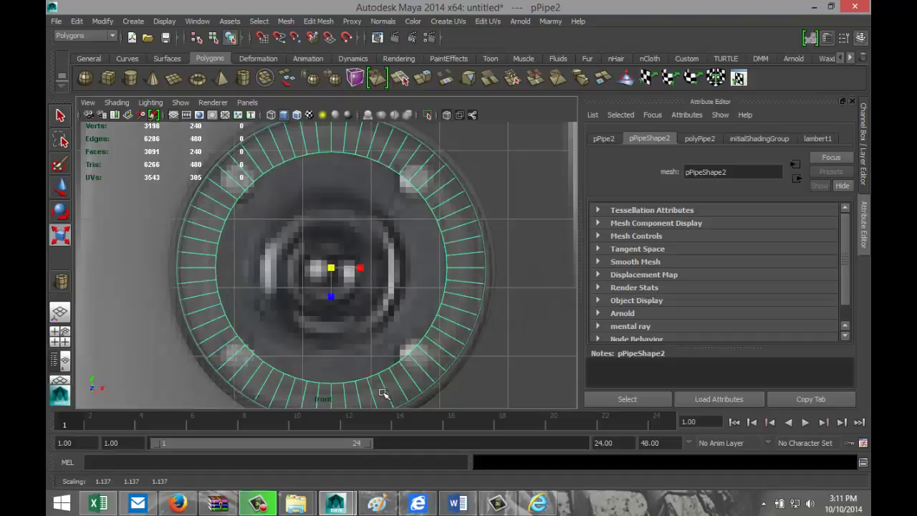
In the perspective view, move the pipe forward to the speaker's front face, at about Z 13.014
click(59, 335)
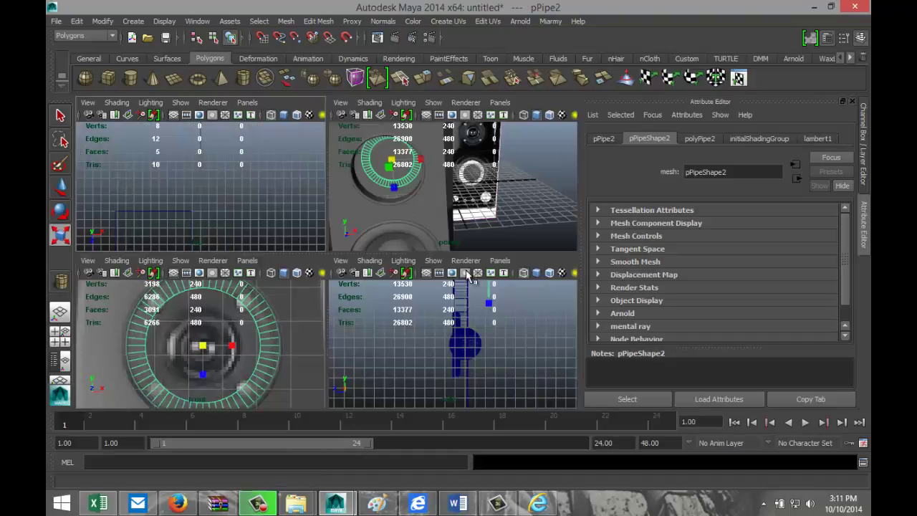
key(space)
alt+drag(423, 250, 348, 258)
key(w)
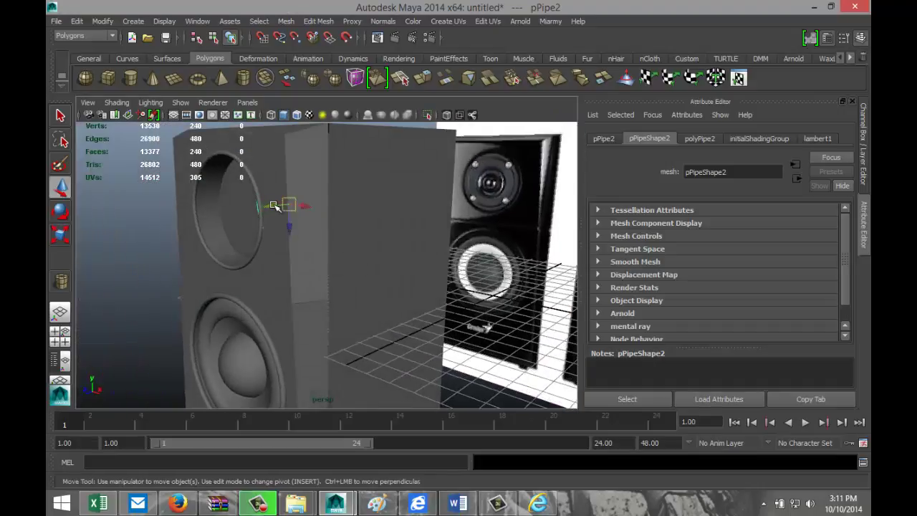
click(255, 215)
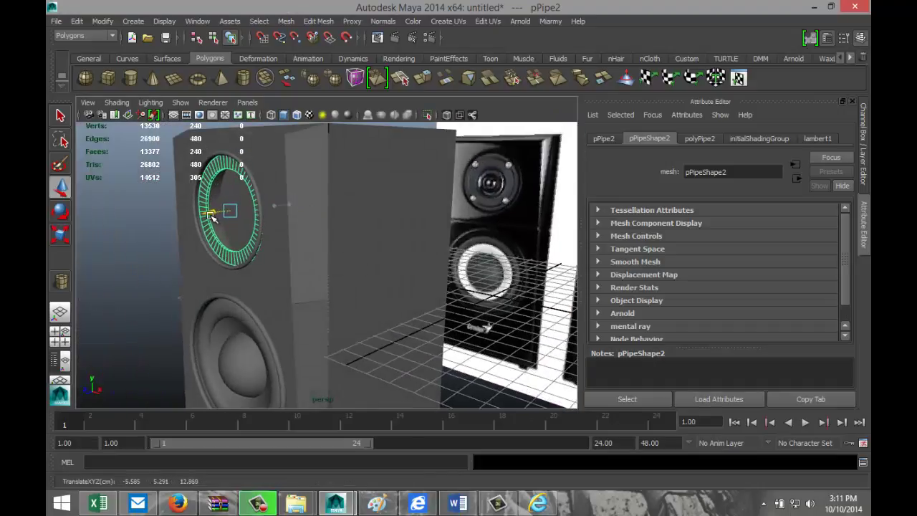
drag(210, 216, 208, 218)
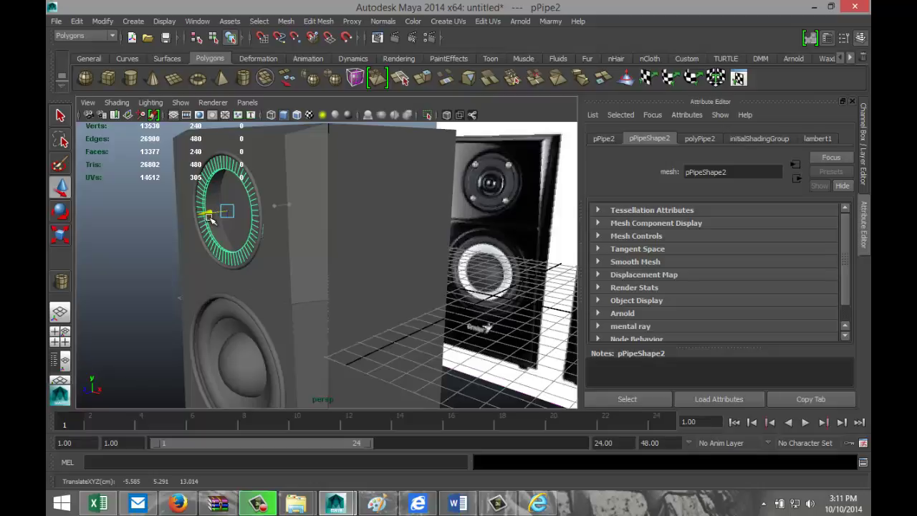
Shift the tweeter's rim torus along its depth axis to about Z 13.058
scroll(232, 266, up, 3)
alt+middle_drag(237, 266, 409, 326)
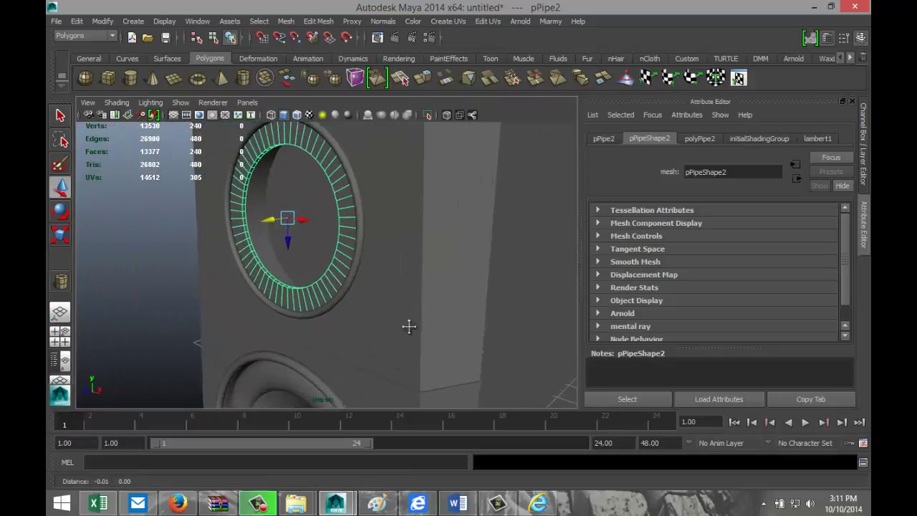
alt+drag(408, 327, 411, 303)
click(424, 308)
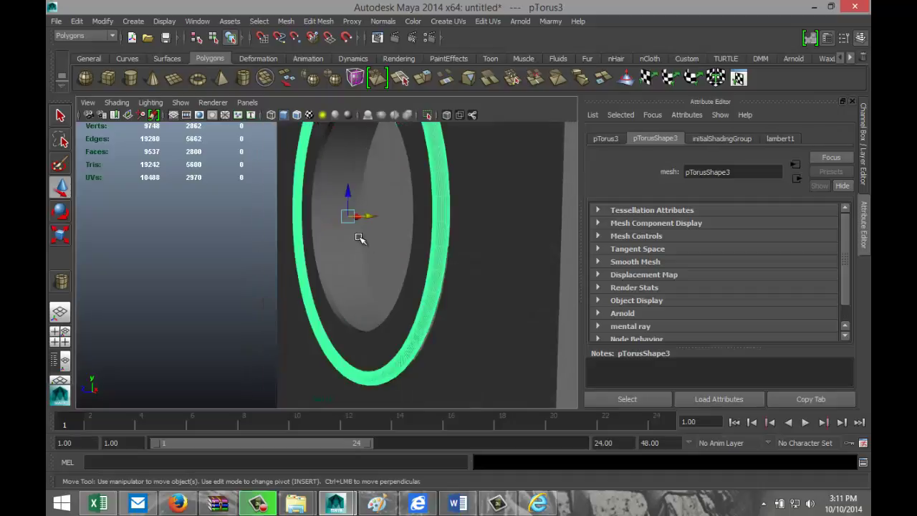
drag(366, 215, 373, 215)
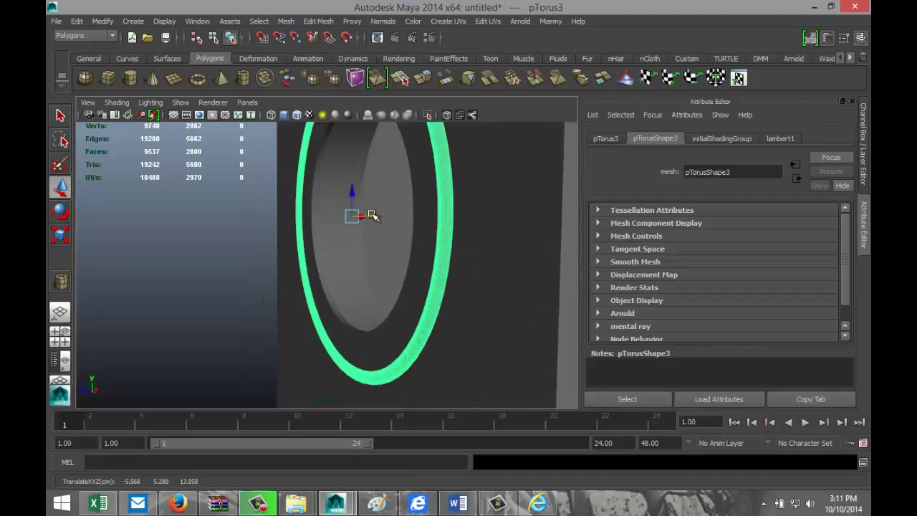
alt+drag(370, 254, 378, 258)
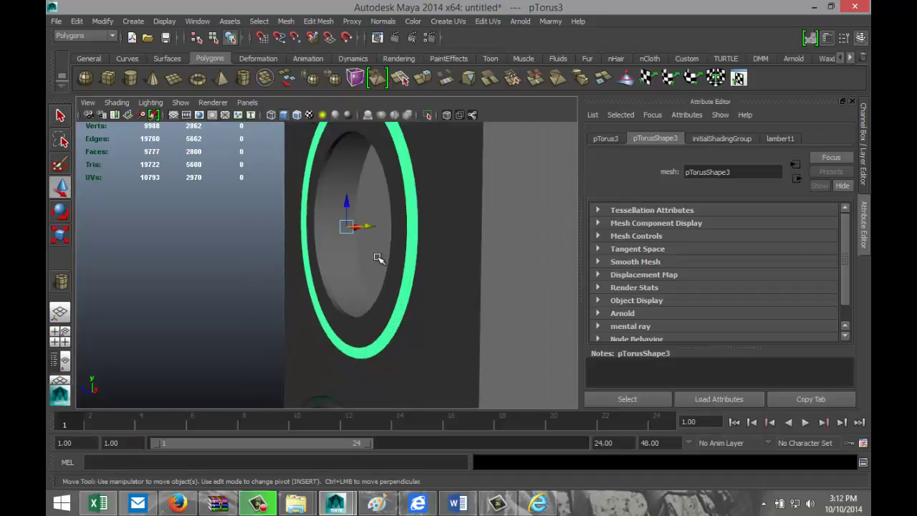
Set the pipe slightly back inside the tweeter rim, at about Z 12.966
click(379, 305)
alt+drag(252, 327, 297, 322)
drag(278, 230, 280, 230)
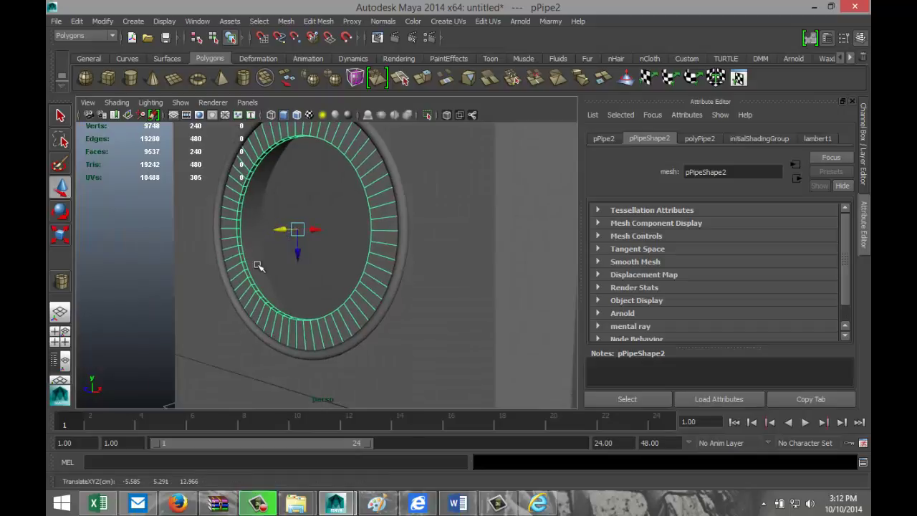
alt+drag(256, 263, 309, 297)
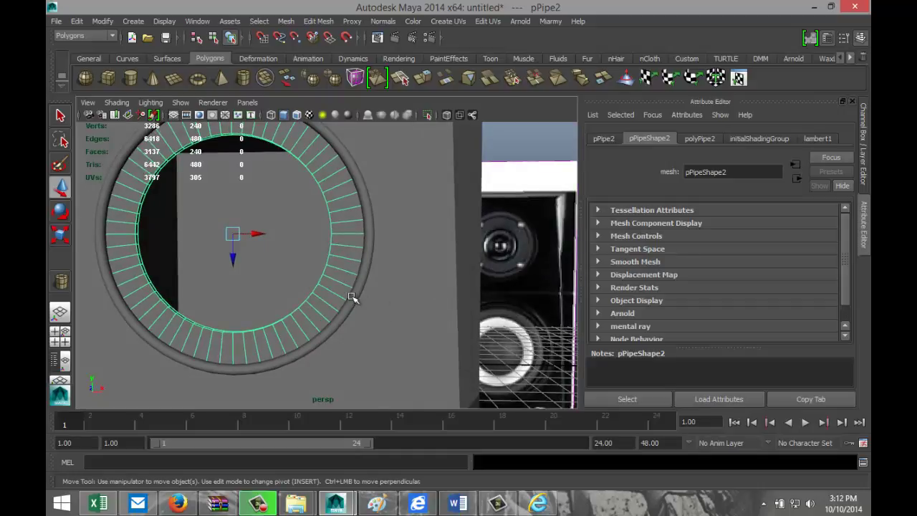
Duplicate the tweeter's rim torus and scale the copy uniformly to about 0.495 to outline the pipe's inner edge, checking it in the front view
click(365, 262)
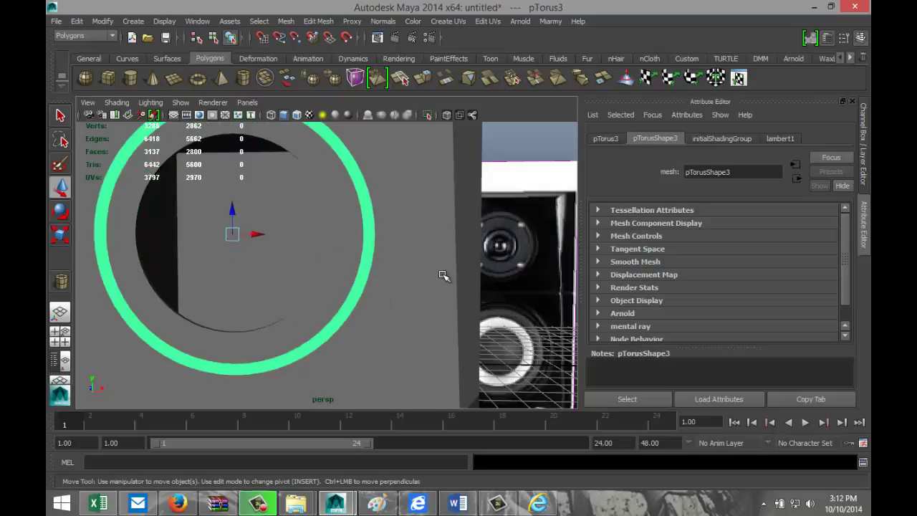
key(ctrl+d)
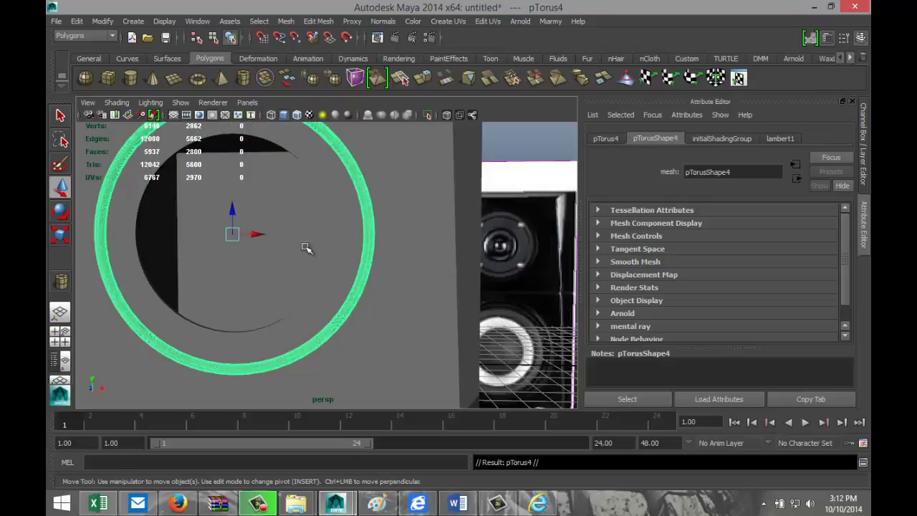
key(r)
drag(227, 235, 167, 248)
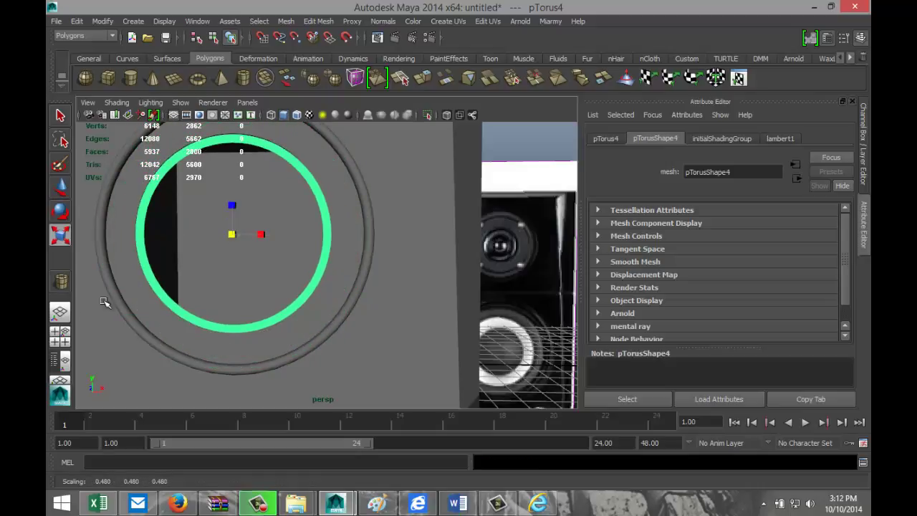
click(60, 337)
key(space)
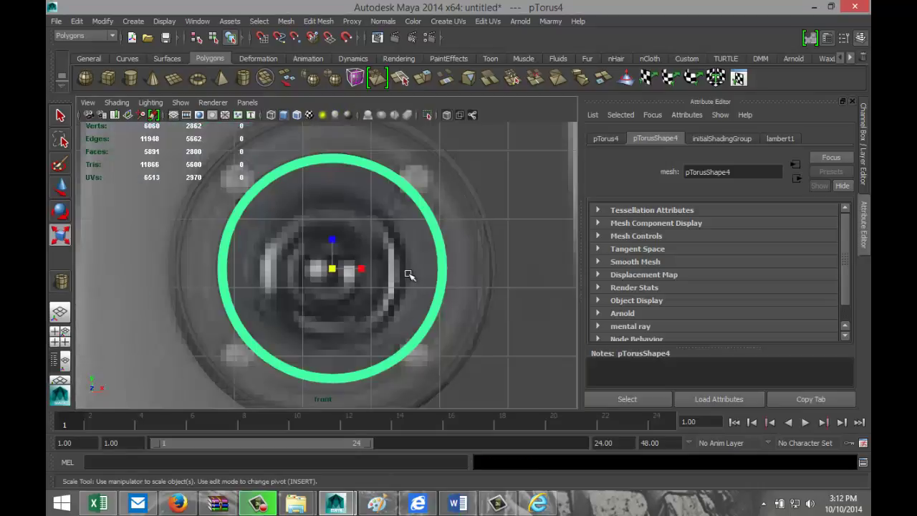
mouse_move(337, 266)
mouse_down()
mouse_move(329, 269)
mouse_move(336, 268)
mouse_up()
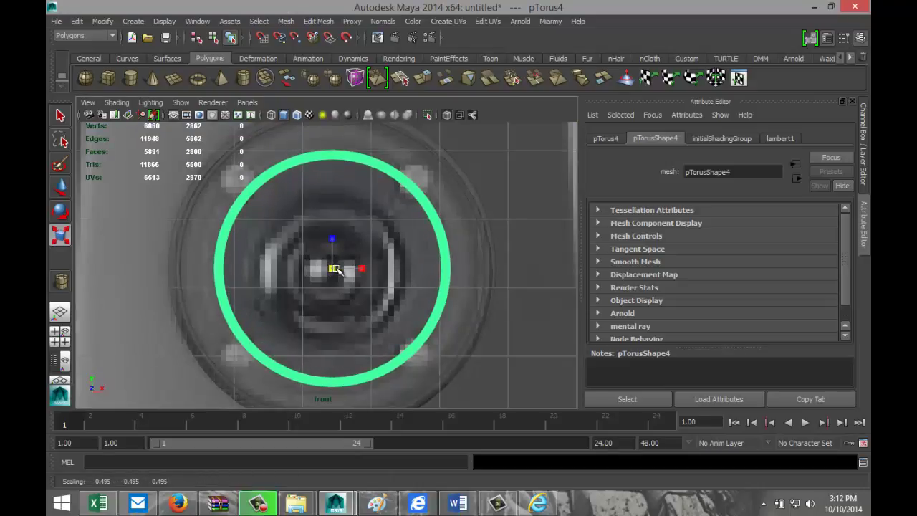
Duplicate the woofer's dome sphere and move the copy up into the tweeter opening, to about Y 5.755
click(60, 337)
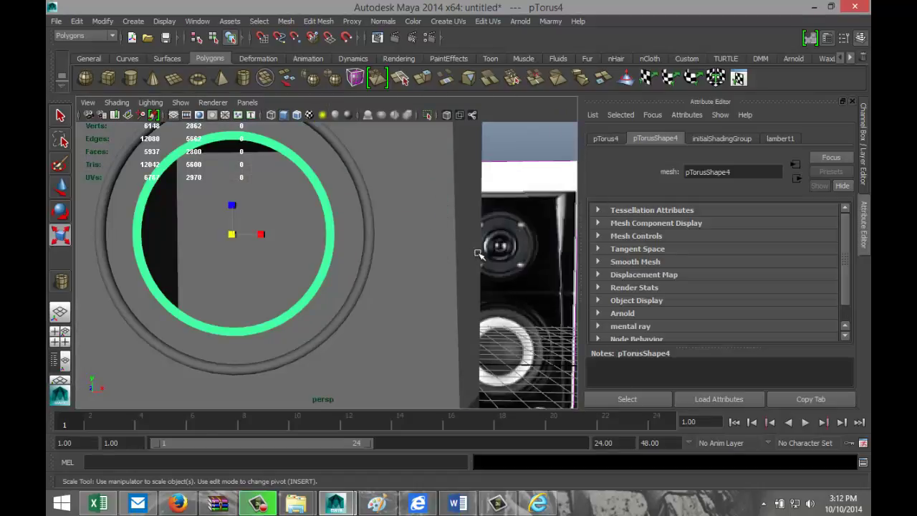
drag(479, 254, 368, 273)
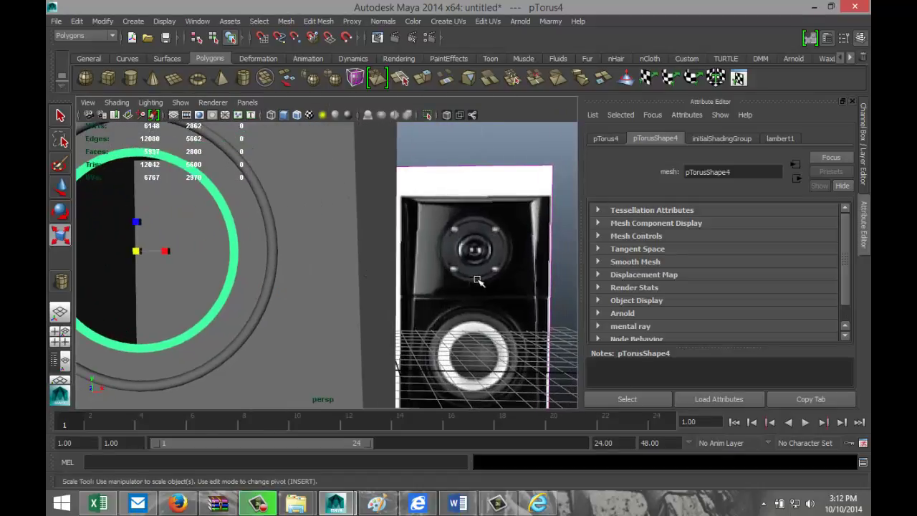
scroll(323, 289, down, 2)
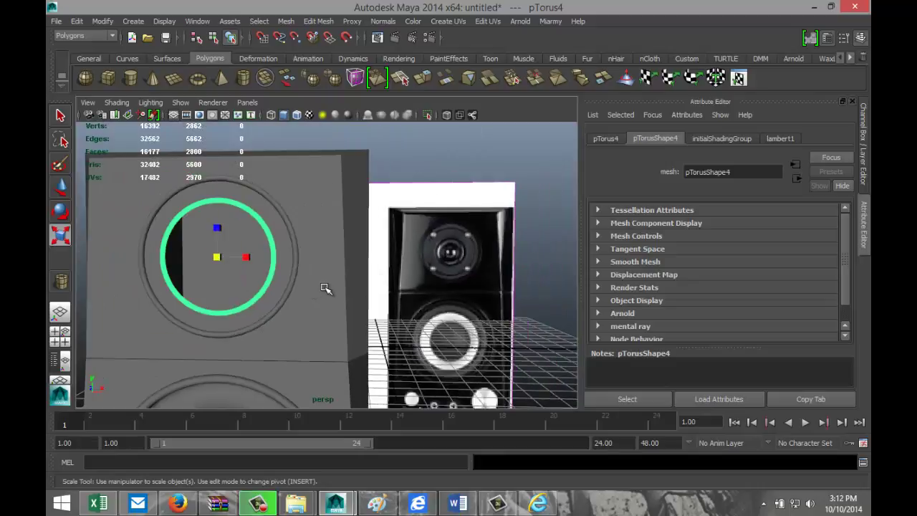
scroll(325, 288, up, 1)
scroll(332, 279, down, 1)
alt+middle_drag(331, 281, 417, 184)
click(311, 372)
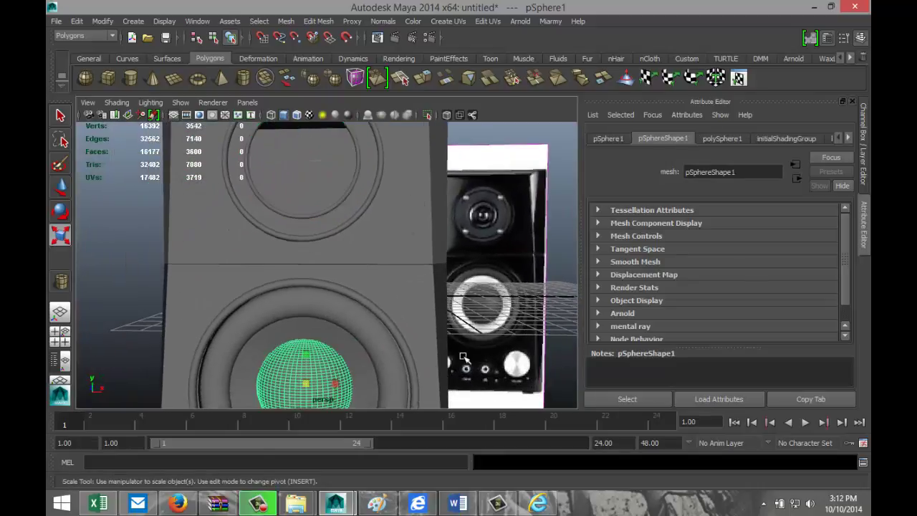
key(ctrl+d)
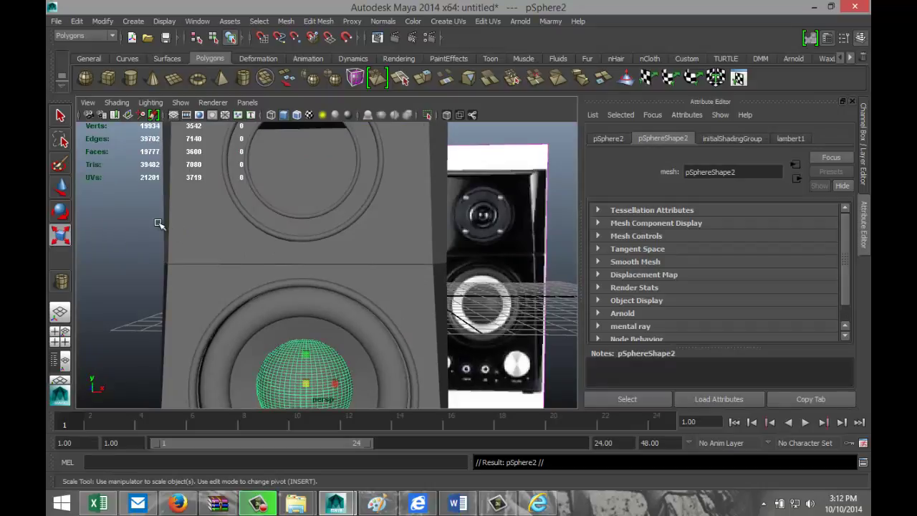
key(w)
drag(307, 352, 306, 162)
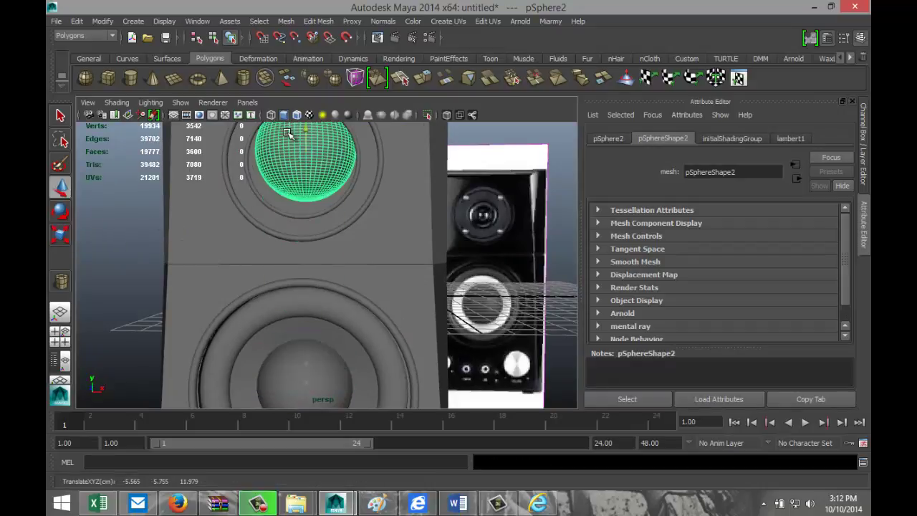
In the front view, center the copied sphere on the reference tweeter at about Y 5.298 and scale it uniformly to about 0.598
click(61, 312)
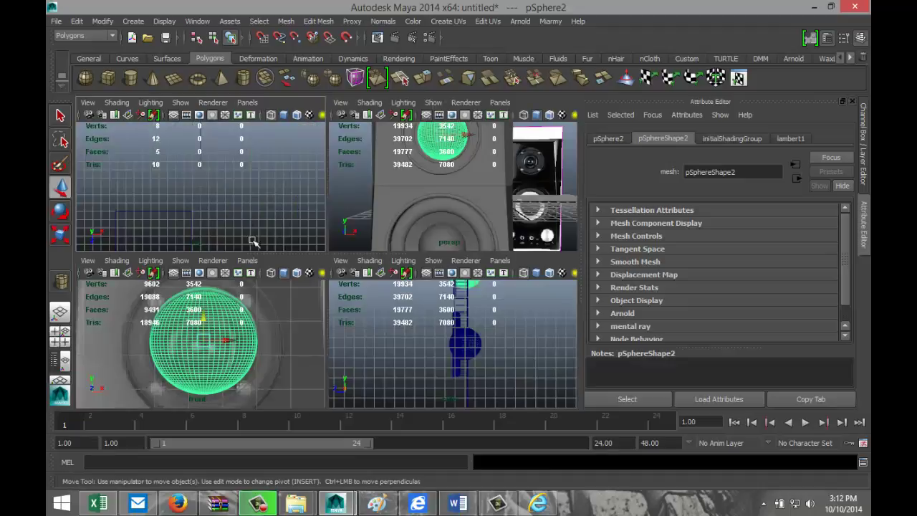
key(space)
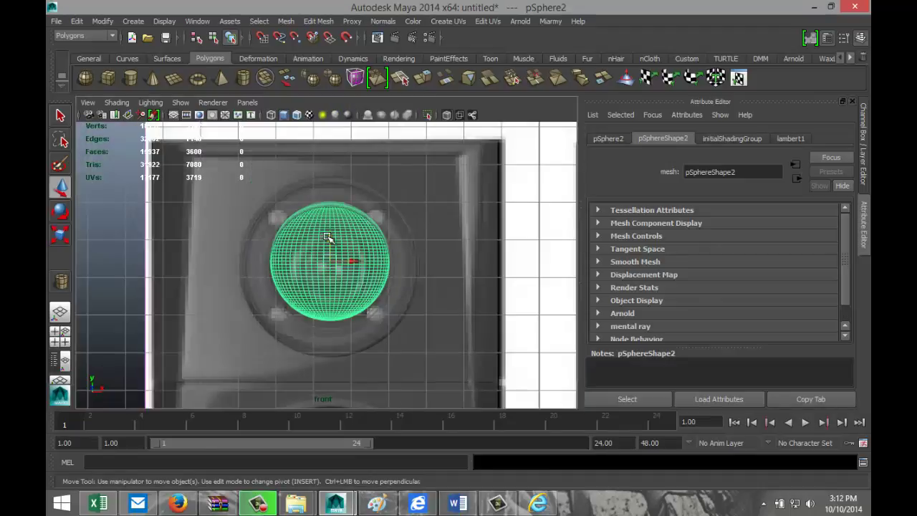
drag(327, 240, 326, 242)
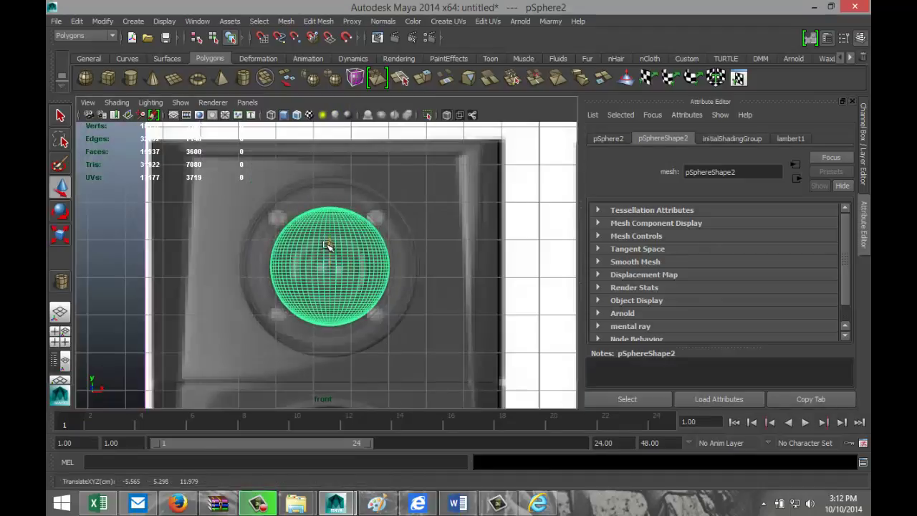
scroll(374, 293, up, 2)
key(r)
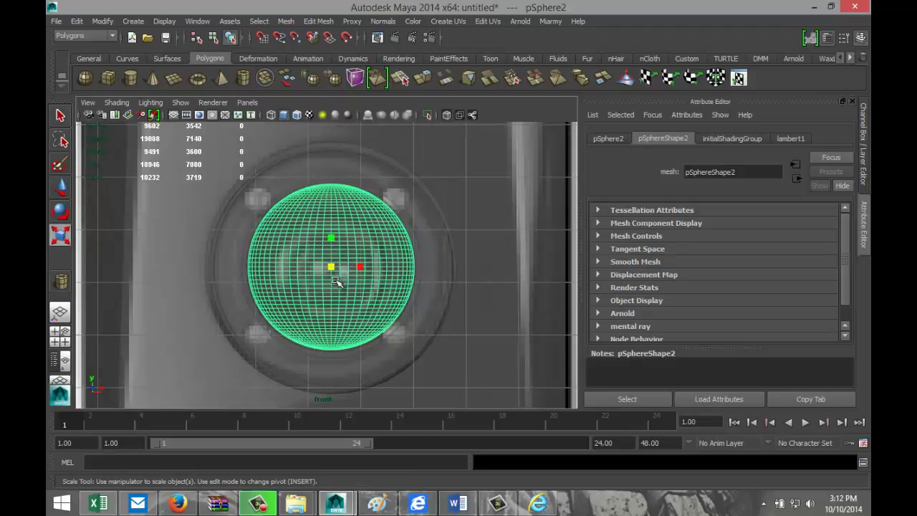
drag(332, 267, 254, 303)
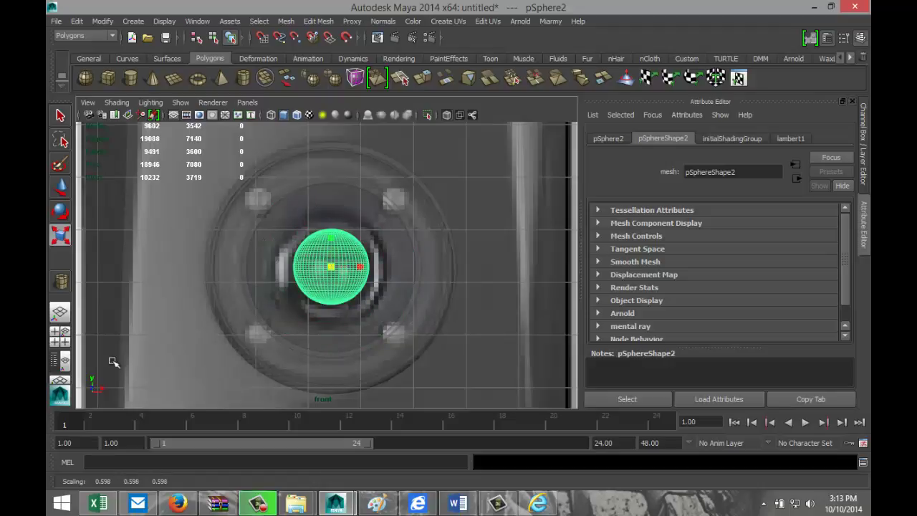
In the side view, move the tweeter's dome sphere forward along the depth axis to about Z 12.564
click(61, 337)
key(space)
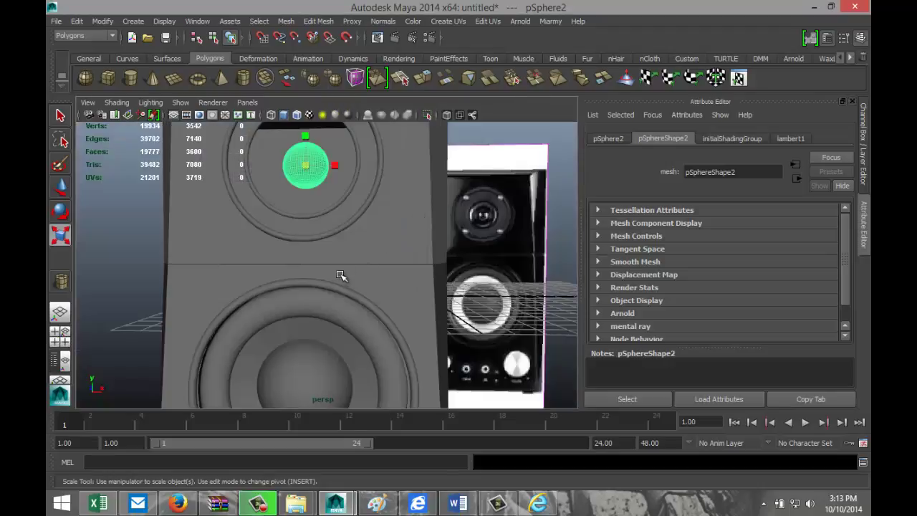
alt+drag(395, 287, 320, 275)
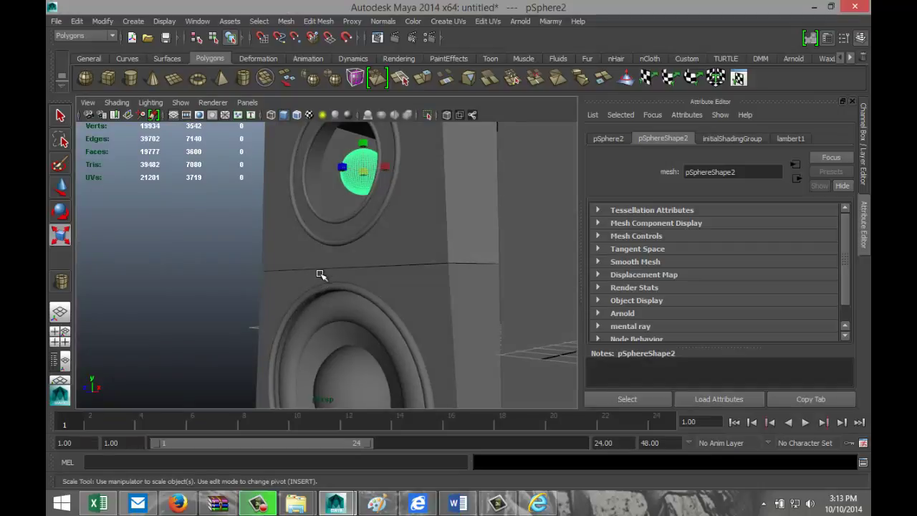
click(60, 337)
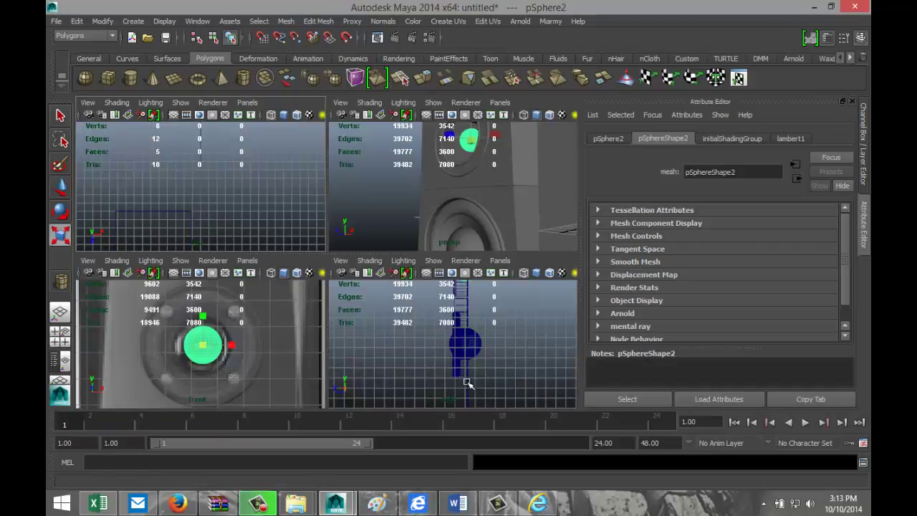
key(space)
scroll(408, 311, down, 2)
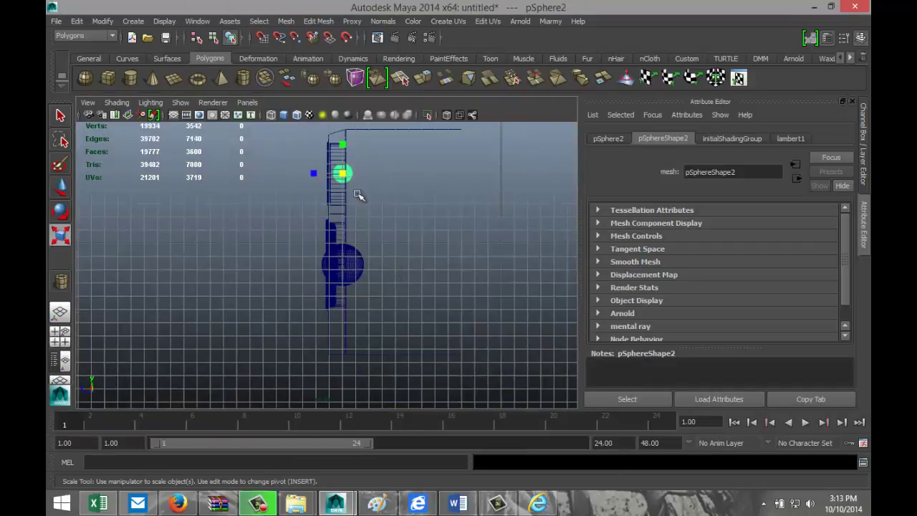
key(w)
drag(323, 174, 313, 176)
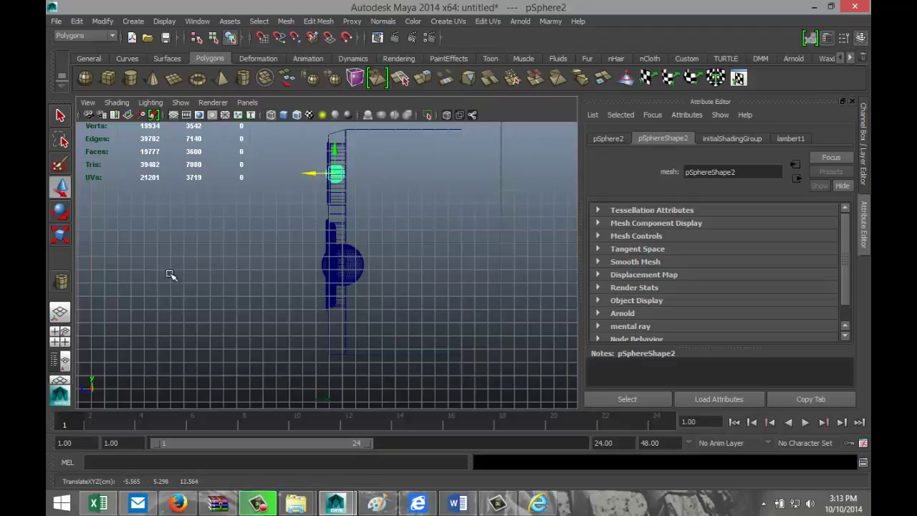
click(60, 337)
key(space)
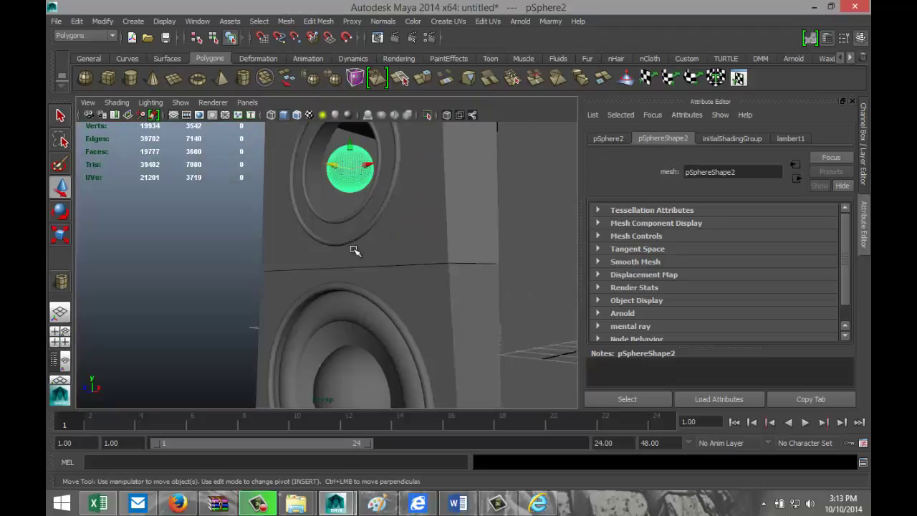
Duplicate the woofer's cone pipe and move the copy up around the tweeter dome, to about Y 5.114
scroll(260, 303, down, 3)
scroll(262, 307, up, 3)
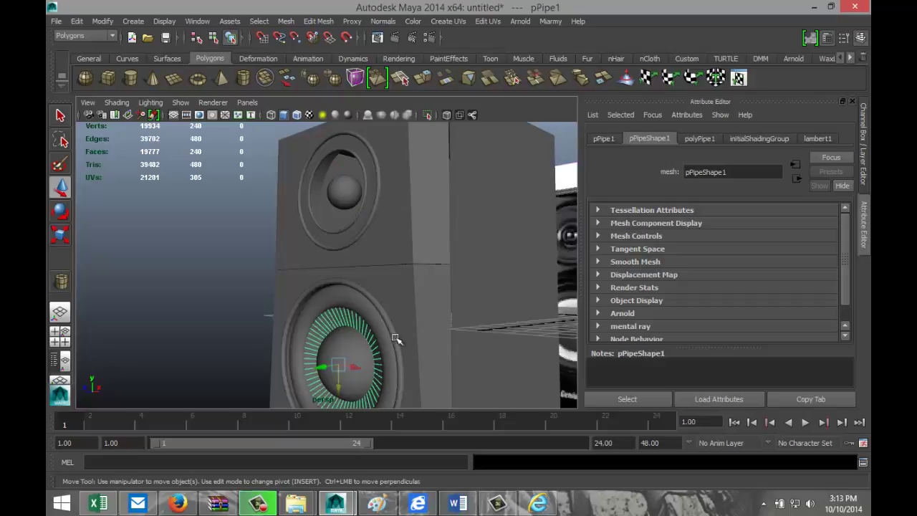
key(ctrl+d)
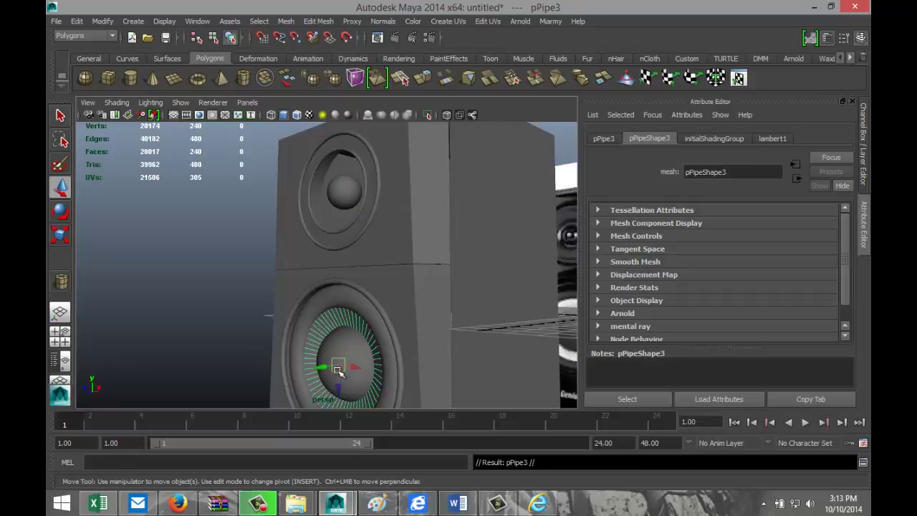
drag(339, 387, 334, 192)
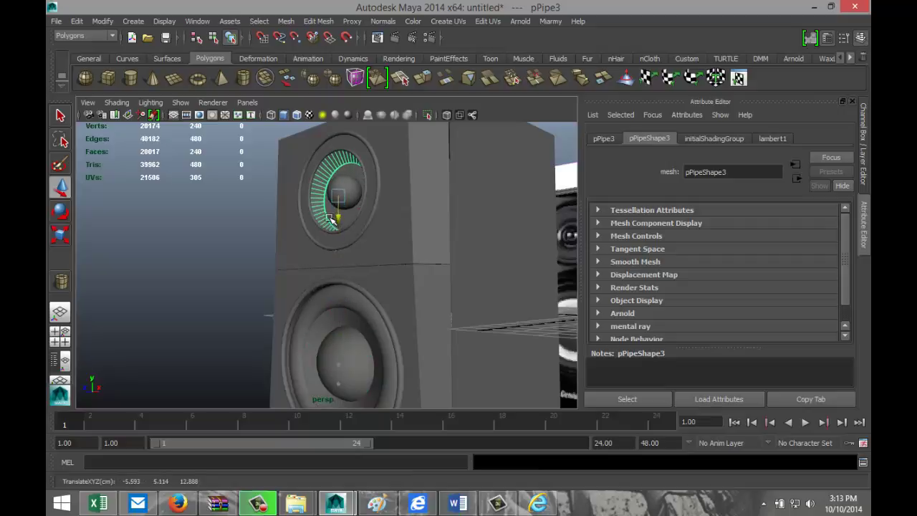
In the front view, scale the copied cone pipe down to about 0.486 across and 0.116 in depth
click(61, 340)
key(space)
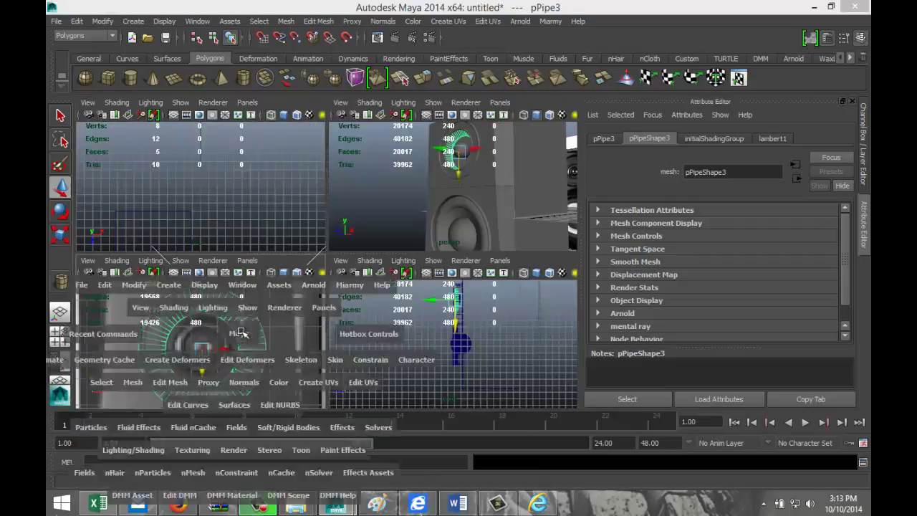
scroll(401, 316, down, 3)
scroll(401, 315, up, 5)
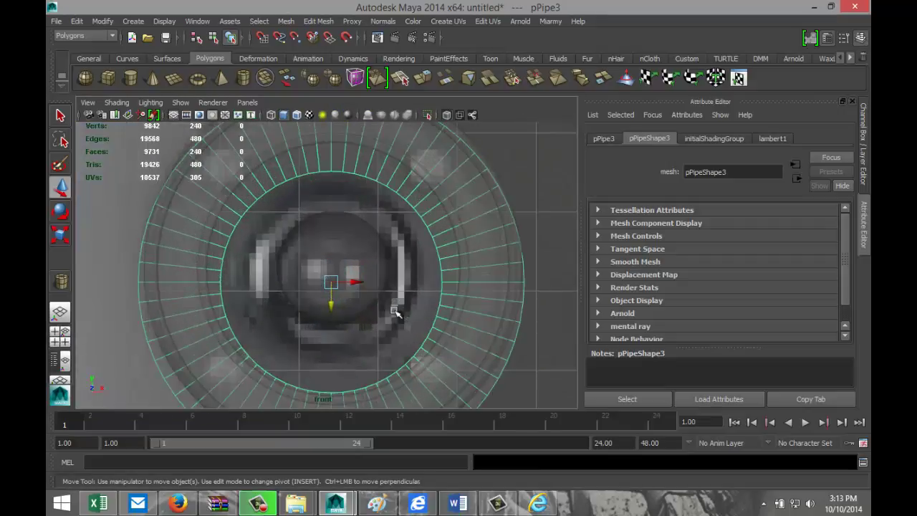
key(r)
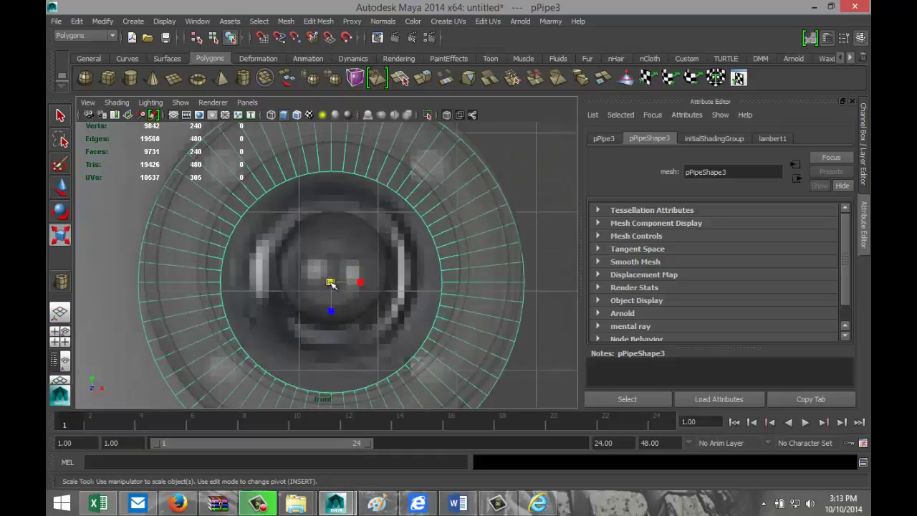
drag(331, 283, 240, 295)
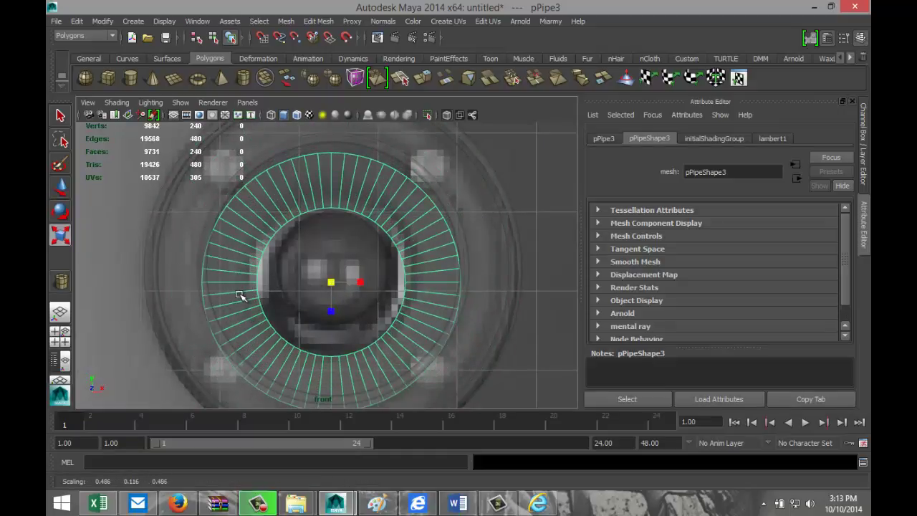
Center the copied pipe around the tweeter dome at about X -5.577, Y 5.269, and shrink it further to fit closely around the dome
key(w)
drag(331, 282, 331, 270)
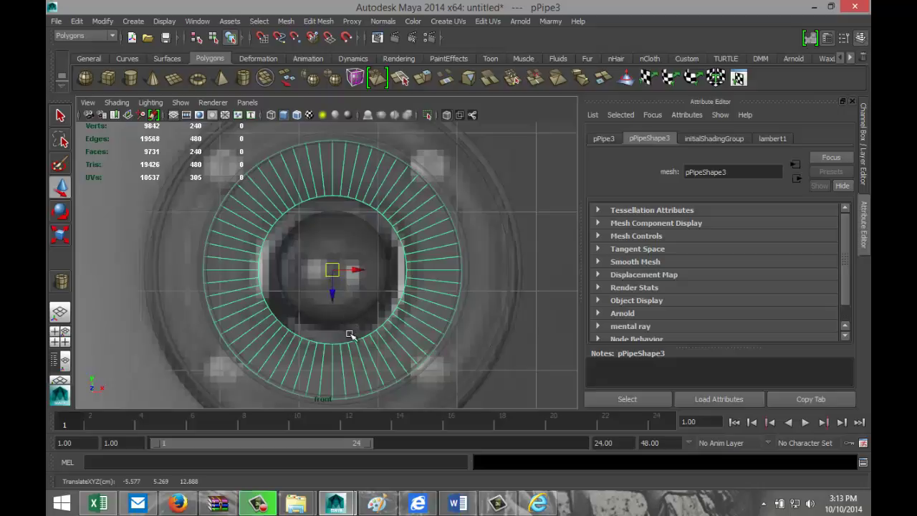
key(r)
drag(333, 273, 286, 275)
In the perspective view, select the small pipe's two outer edge loops and scale them outward to meet the tweeter's inner rim
click(61, 335)
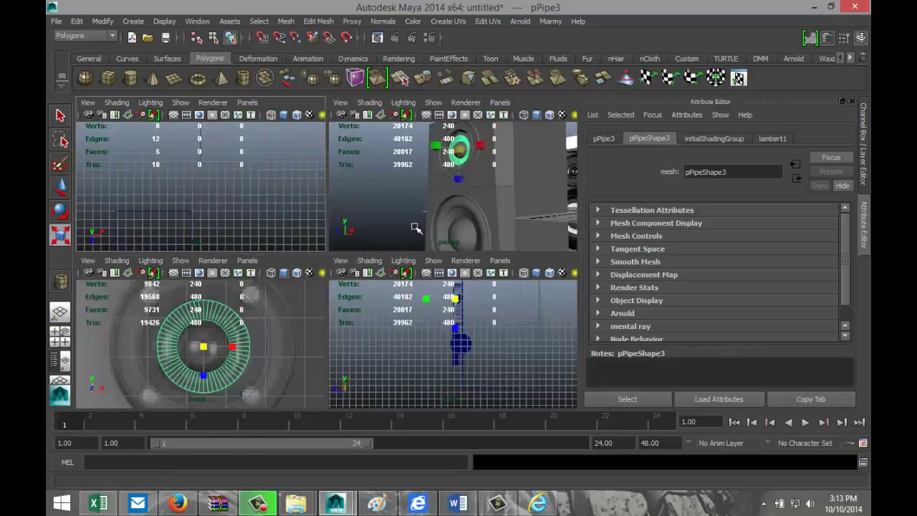
key(space)
key(f)
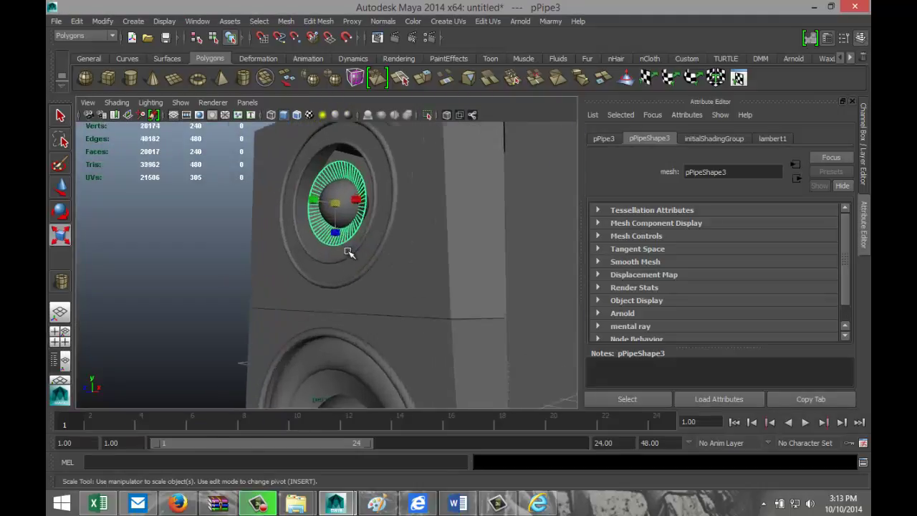
alt+drag(247, 295, 363, 318)
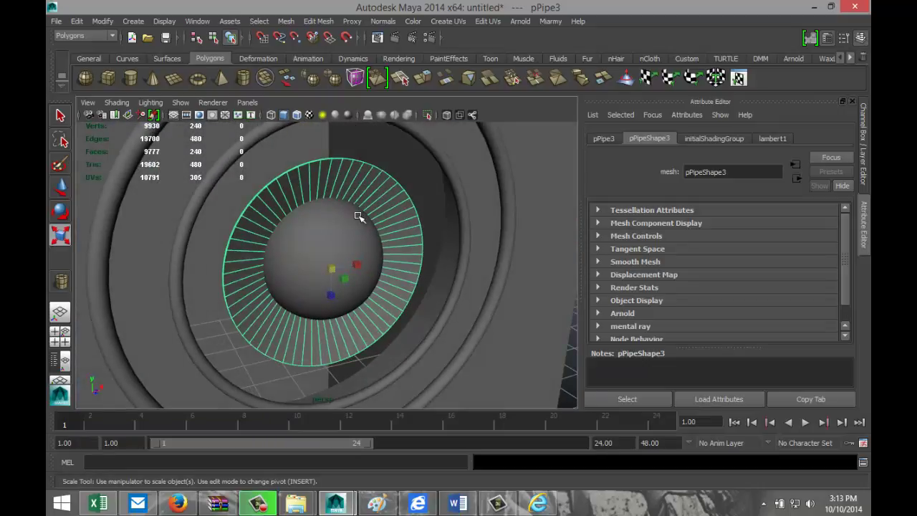
alt+middle_drag(416, 221, 408, 323)
scroll(377, 320, up, 3)
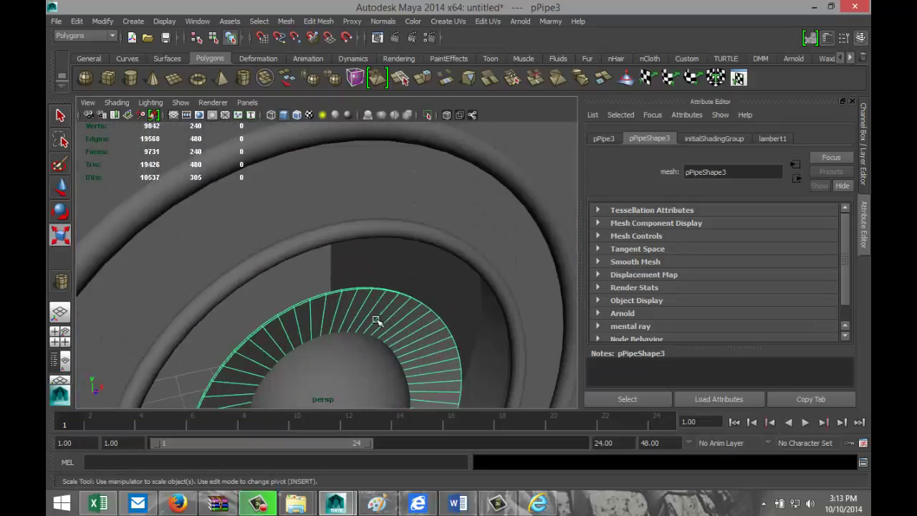
right_drag(332, 294, 339, 288)
double_click(339, 292)
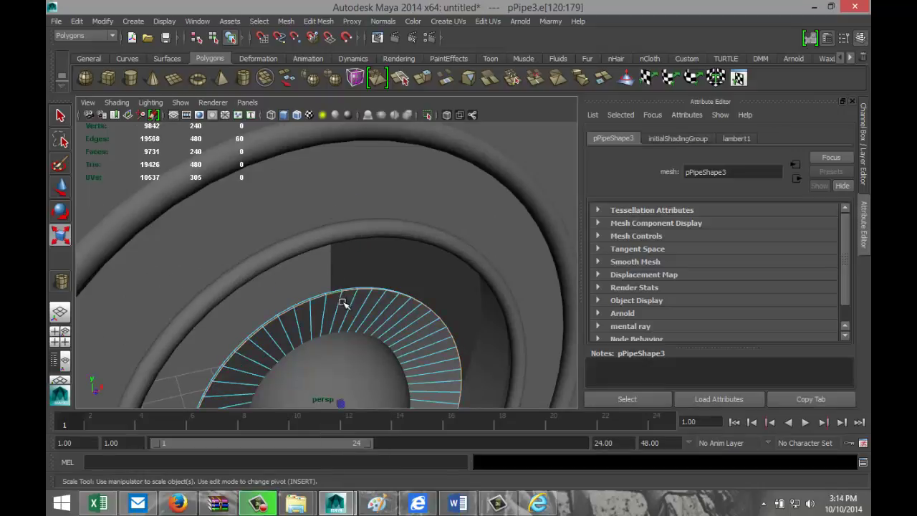
alt+drag(340, 294, 345, 305)
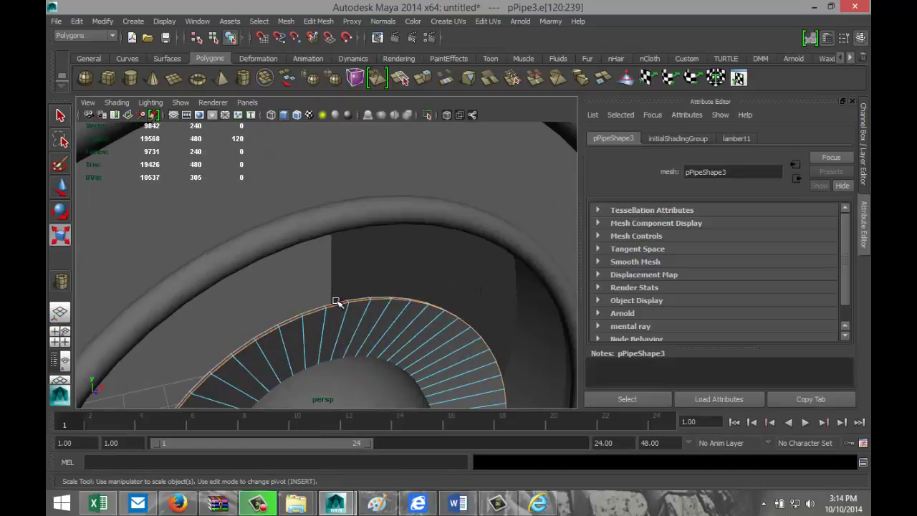
scroll(335, 301, down, 5)
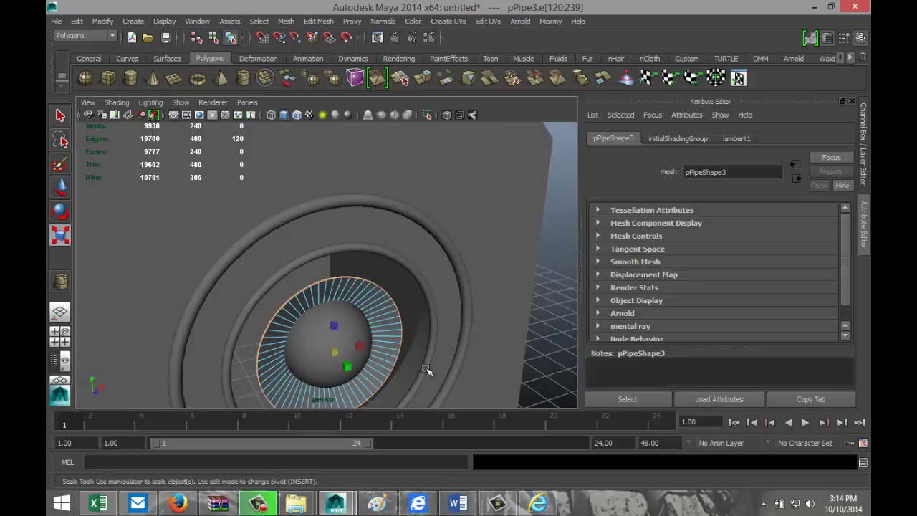
drag(335, 351, 389, 359)
Compare the modeled tweeter and the whole speaker with the speakers in the reference image
alt+drag(283, 374, 284, 313)
scroll(310, 312, down, 5)
scroll(309, 312, down, 2)
alt+drag(450, 355, 401, 338)
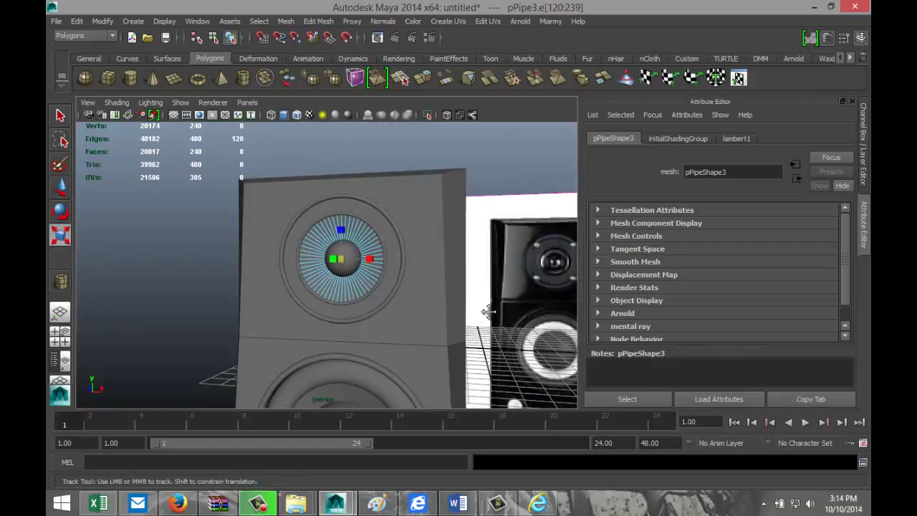
alt+middle_drag(488, 312, 158, 370)
scroll(418, 342, up, 3)
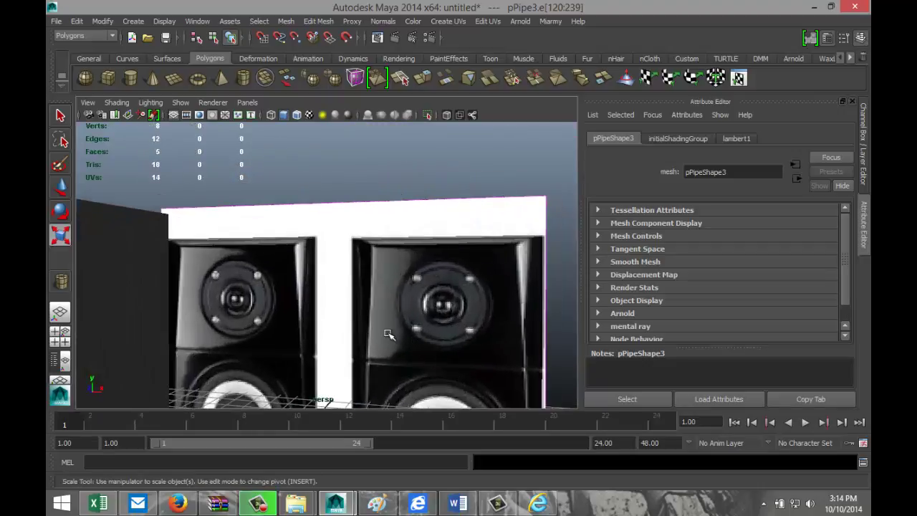
scroll(388, 335, down, 2)
scroll(388, 332, down, 3)
alt+drag(304, 350, 372, 350)
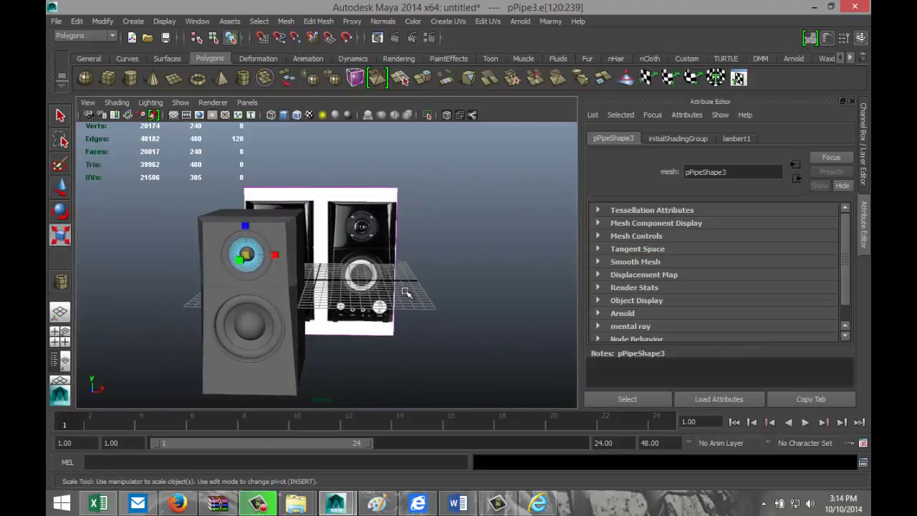
Draw a polygon cylinder about 2.263 in radius and 1.654 high on the grid beside the modeled speaker
click(131, 77)
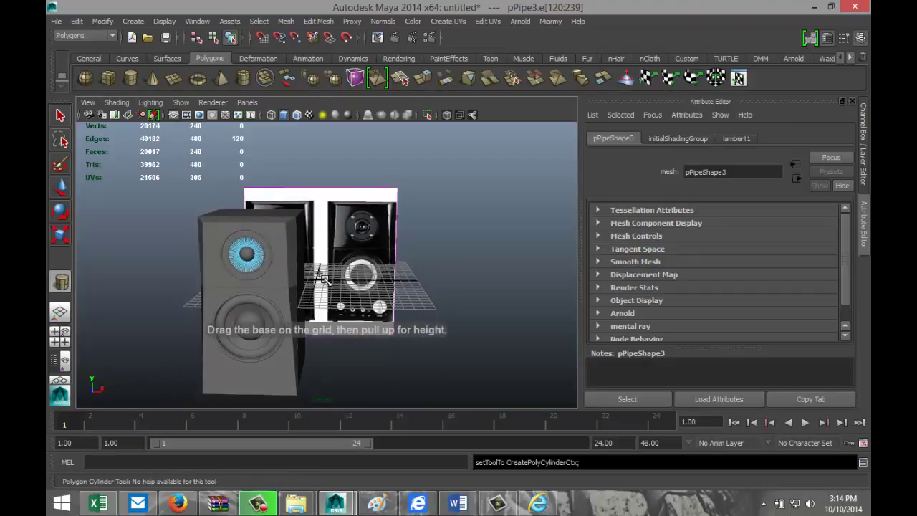
alt+drag(362, 315, 384, 318)
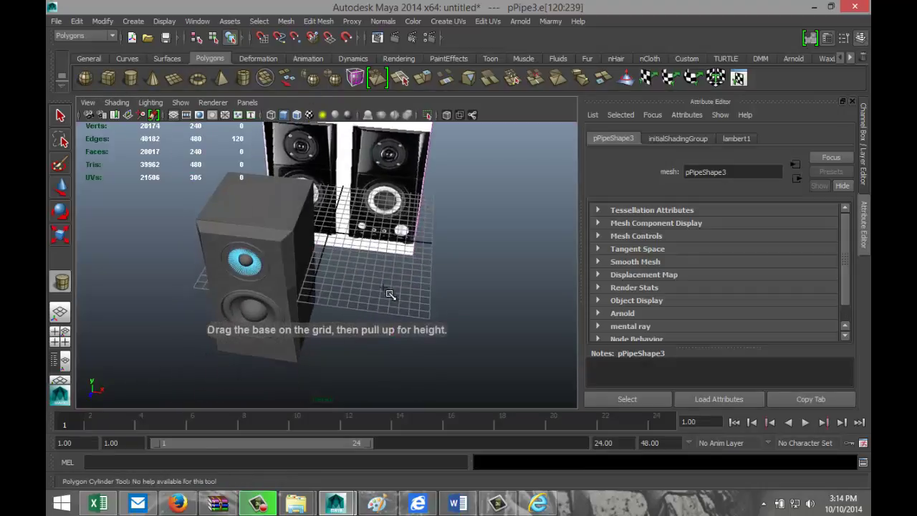
drag(384, 287, 416, 272)
click(611, 139)
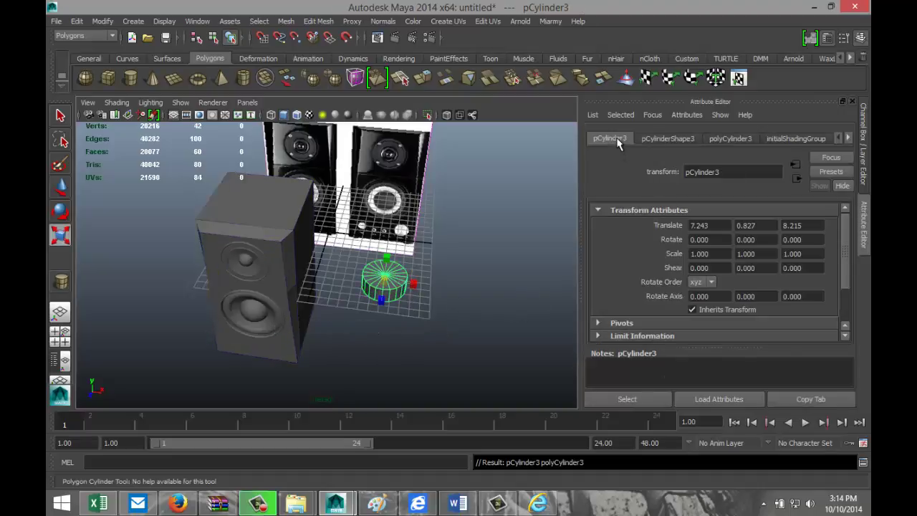
Reduce the new cylinder's axis subdivisions to 5 and flatten it slightly along its height
click(731, 139)
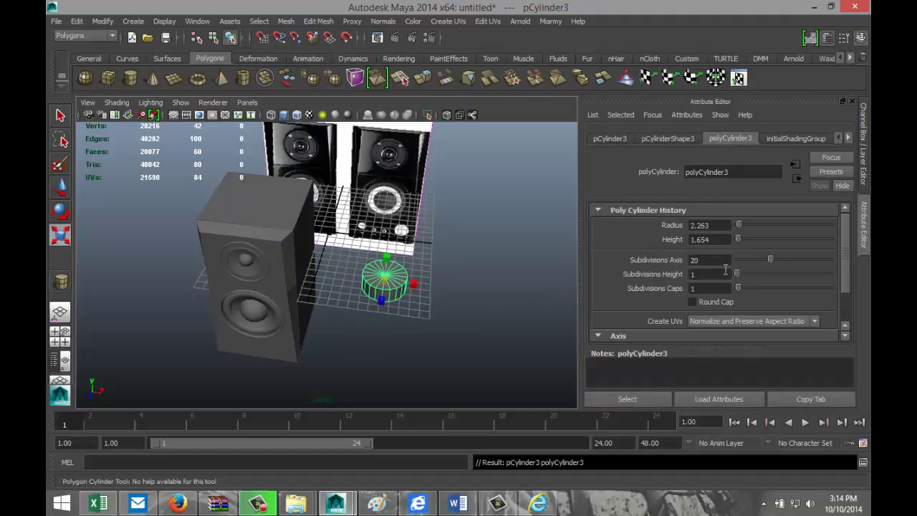
drag(768, 263, 743, 265)
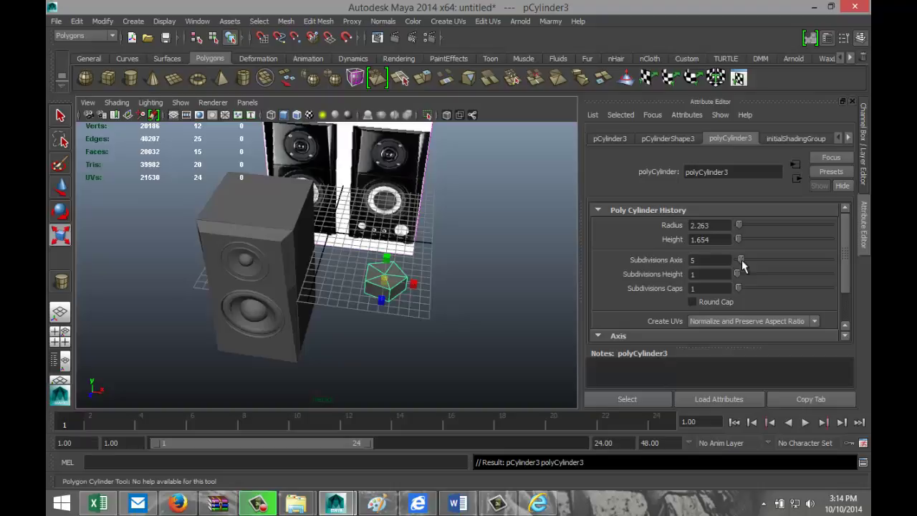
key(r)
scroll(446, 334, up, 3)
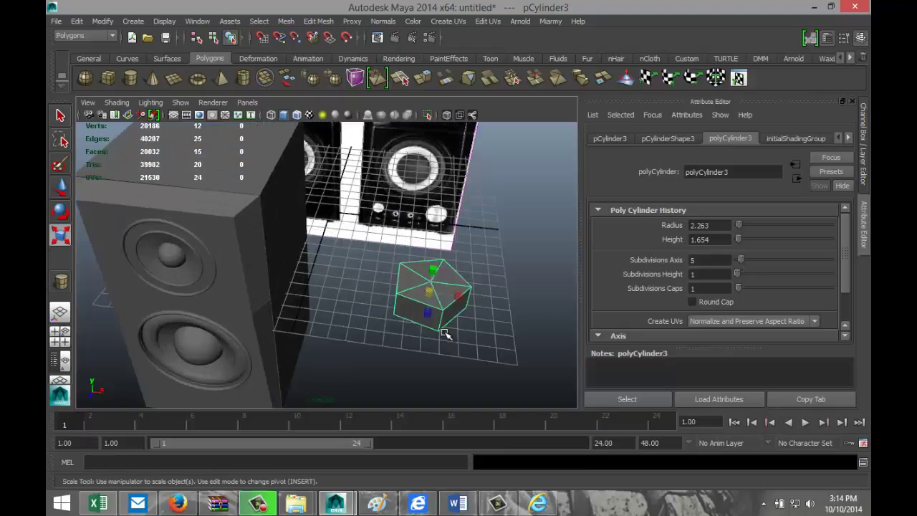
alt+drag(478, 338, 343, 310)
scroll(385, 362, up, 2)
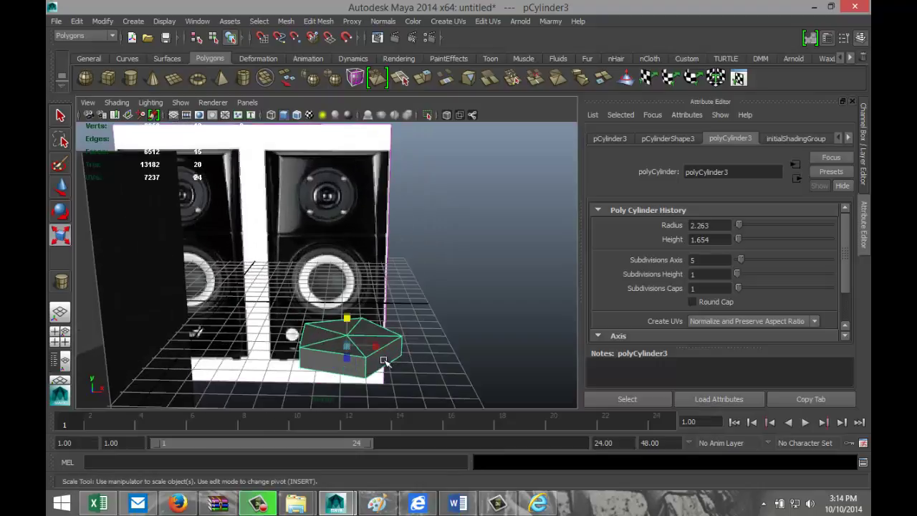
Bevel the five-sided cylinder's top edge loop with 3 segments and an offset of 0.17
right_drag(376, 352, 377, 205)
double_click(347, 357)
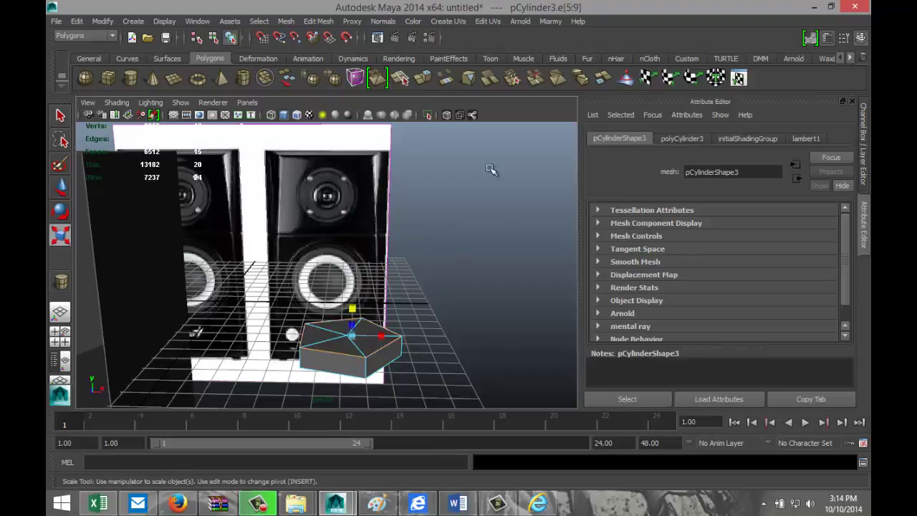
click(315, 22)
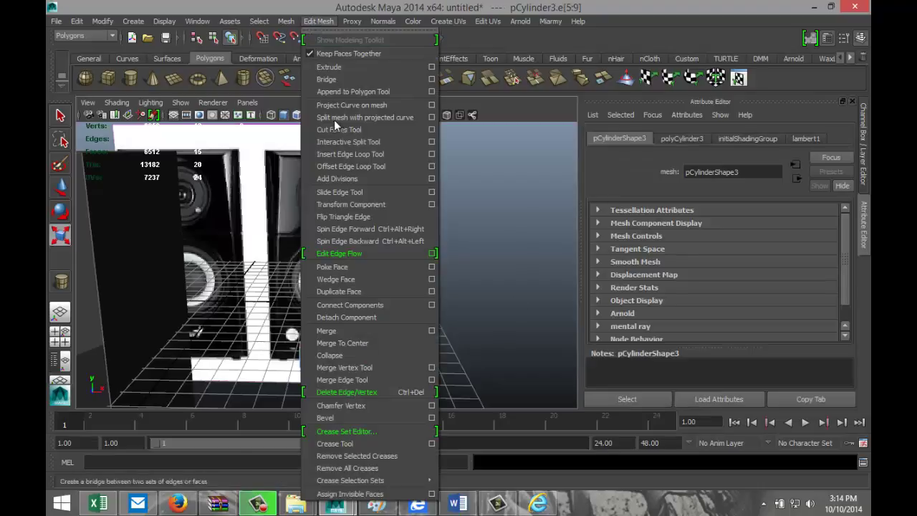
click(362, 415)
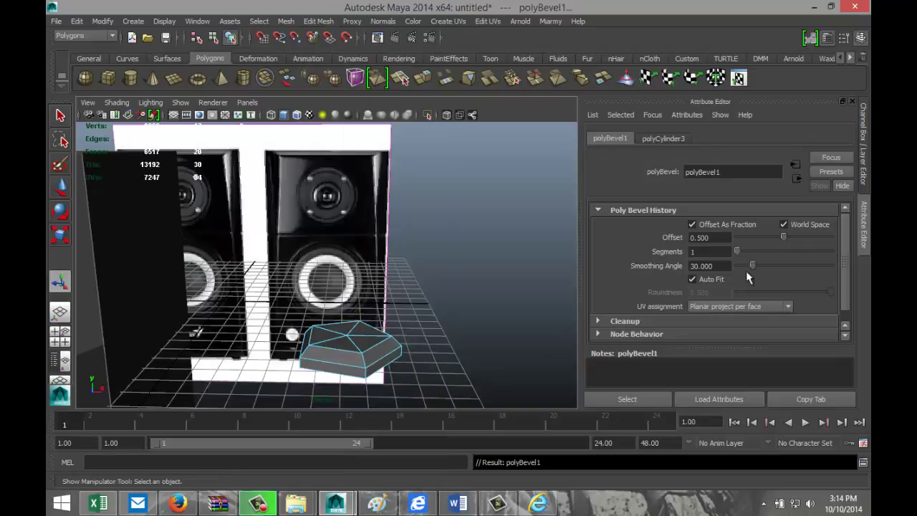
drag(738, 255, 754, 241)
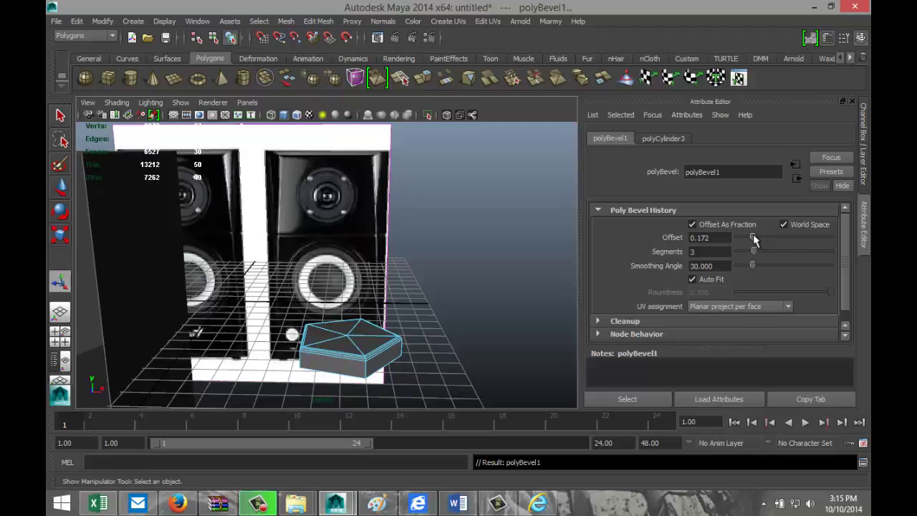
click(724, 239)
text(0.17)
key(Return)
click(438, 267)
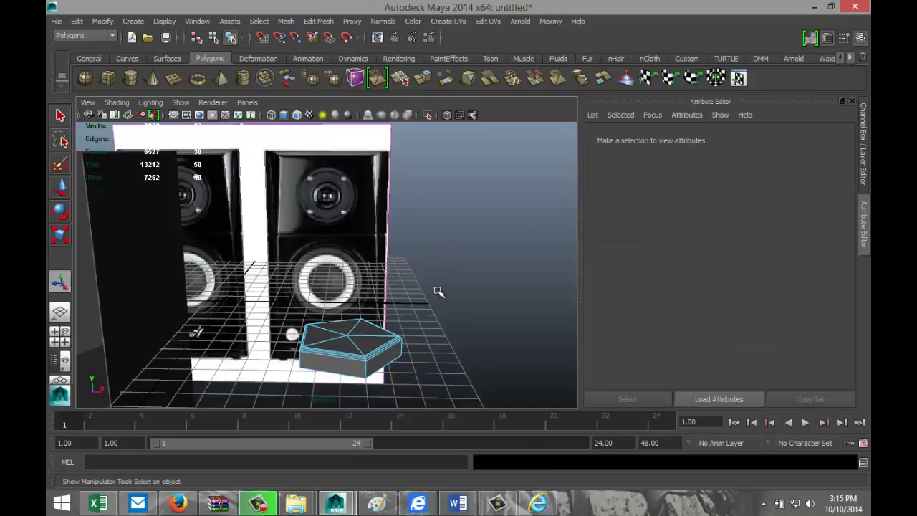
Undo the bevel, the flattening and the subdivision change on the five-sided cylinder
alt+drag(434, 318, 438, 353)
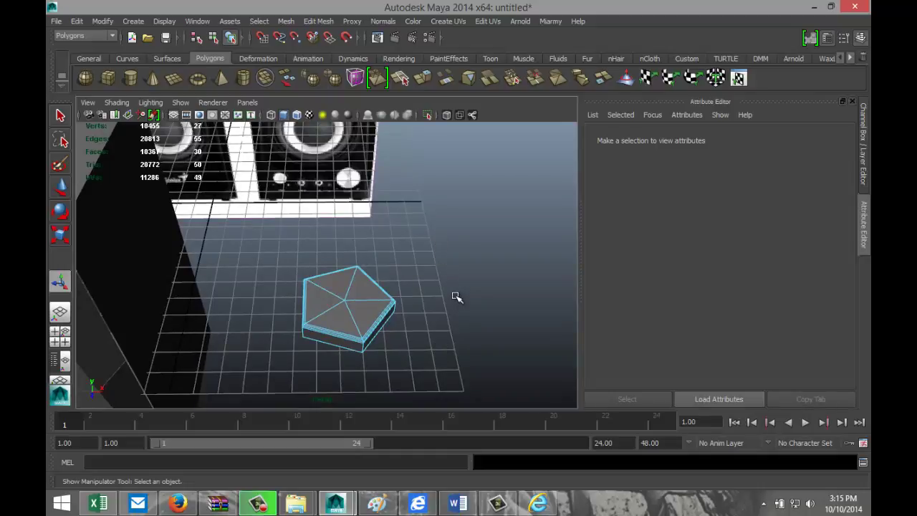
key(ctrl+z)
key(ctrl+z)
key(ctrl+z)
key(ctrl+z)
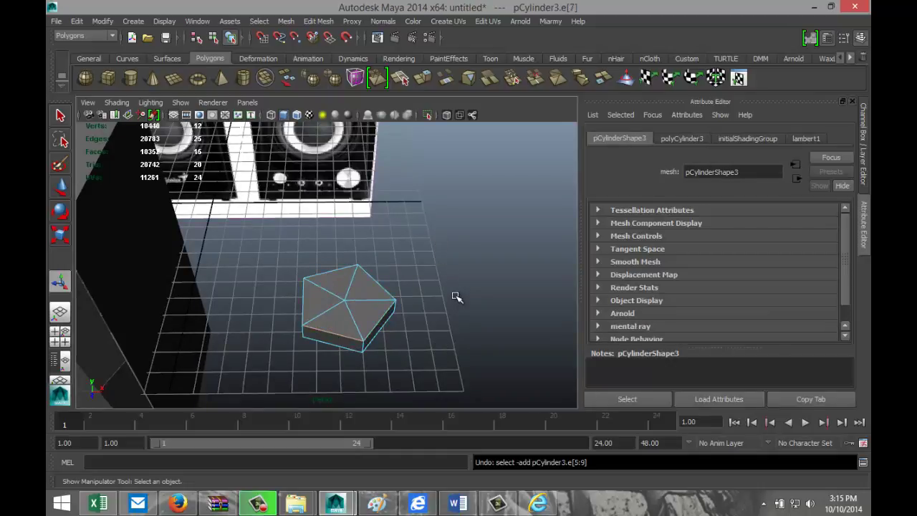
key(ctrl+z)
key(ctrl+z)
key(ctrl+z)
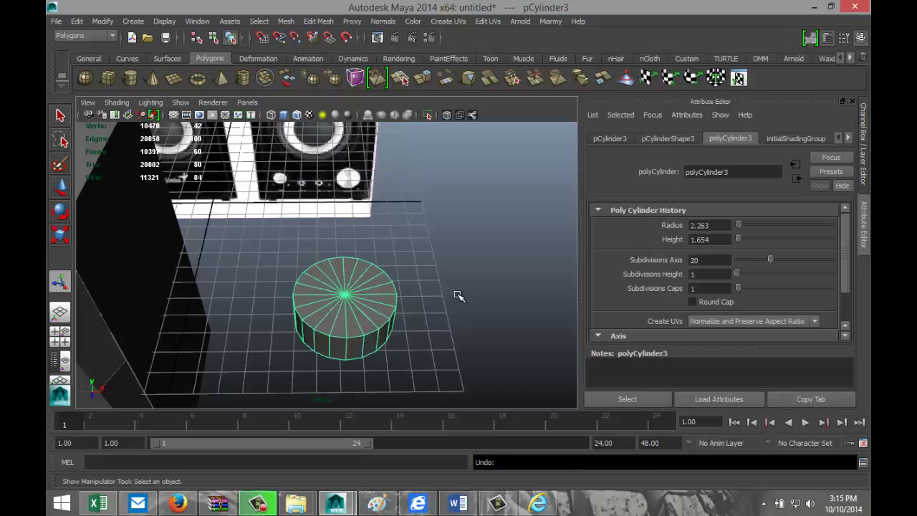
Set the cylinder's axis subdivisions to 7 and flatten it to about 0.663 of its height
drag(771, 263, 745, 267)
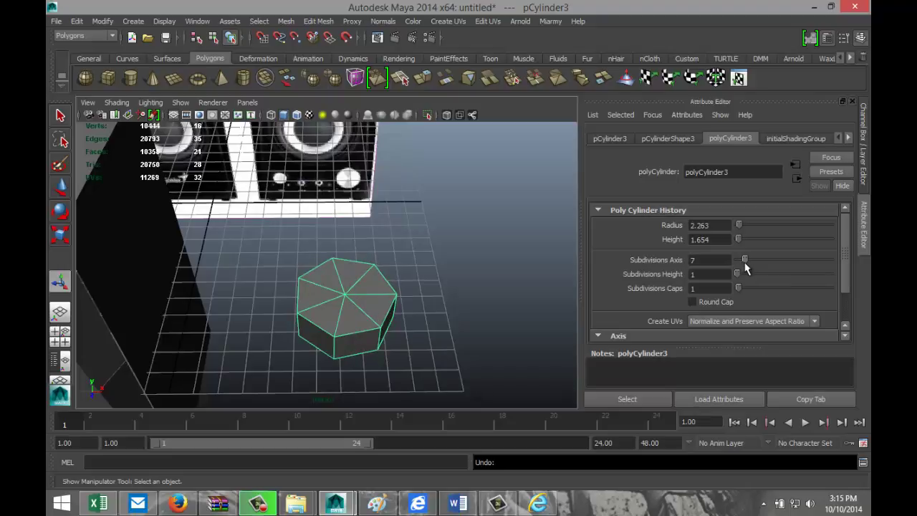
alt+drag(434, 338, 409, 344)
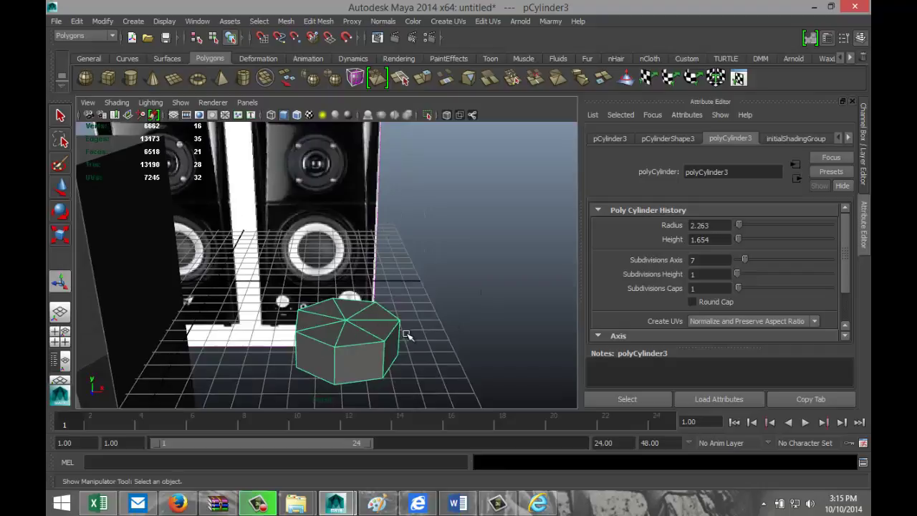
key(r)
drag(346, 313, 357, 339)
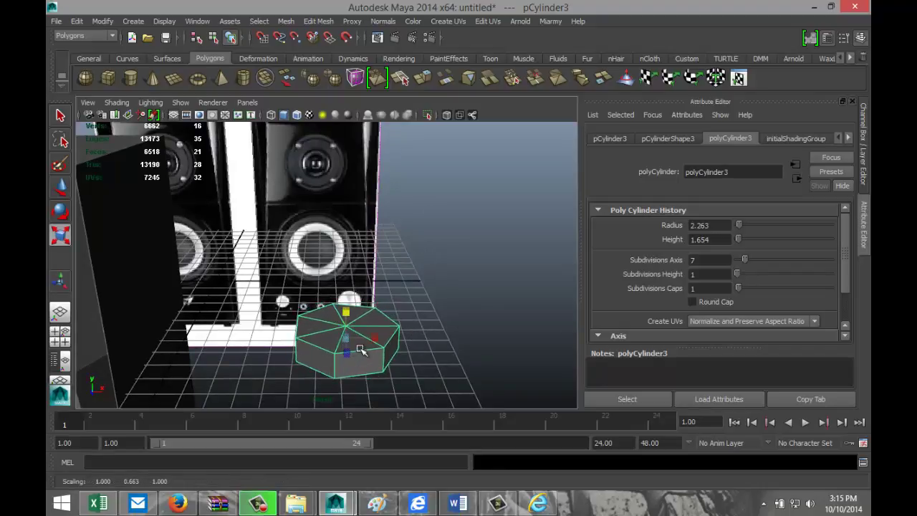
Bevel the seven-sided cylinder's top edge loop with 3 segments and an offset of 0.17
right_drag(360, 349, 360, 204)
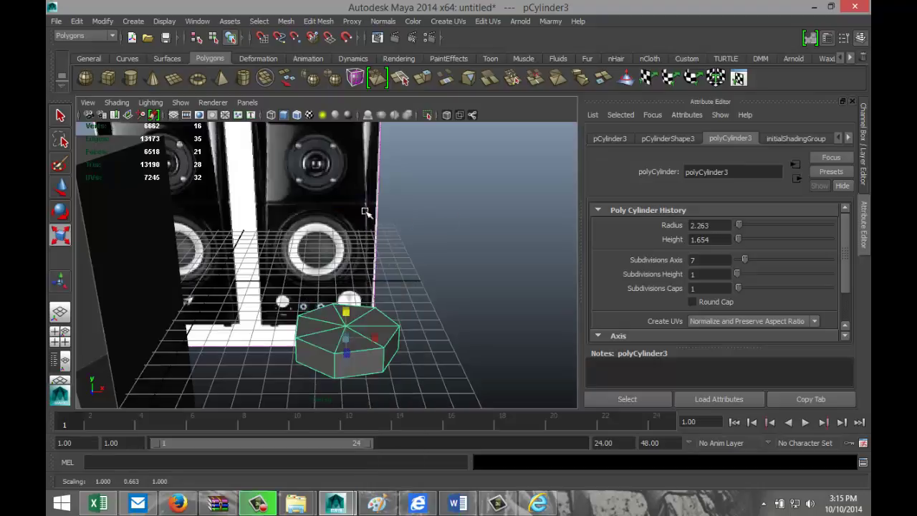
double_click(365, 352)
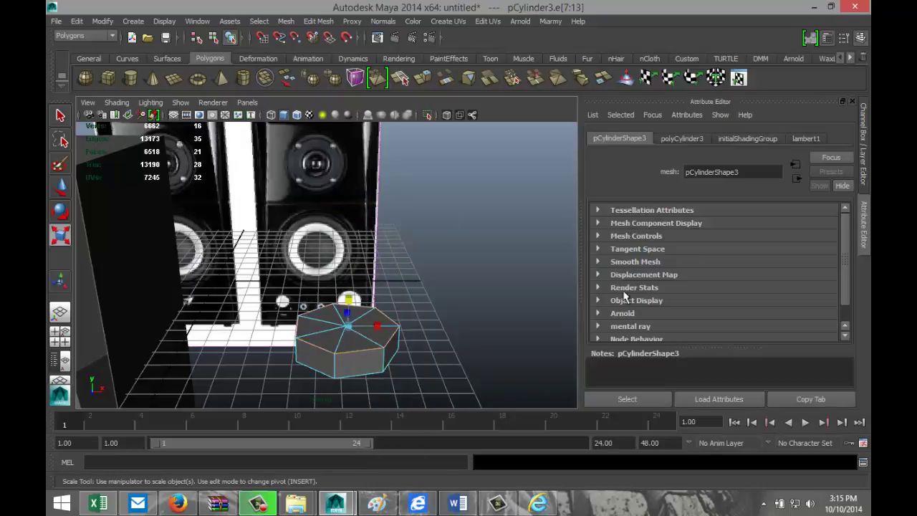
click(324, 24)
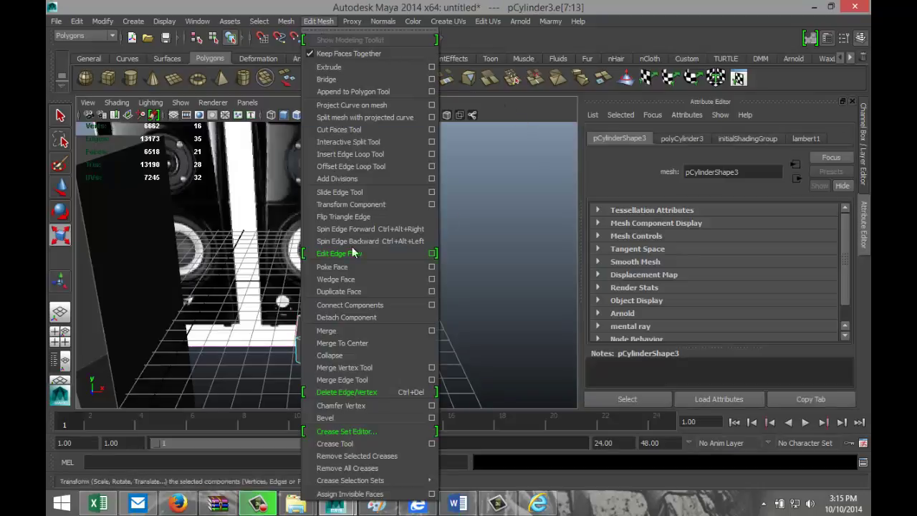
click(370, 413)
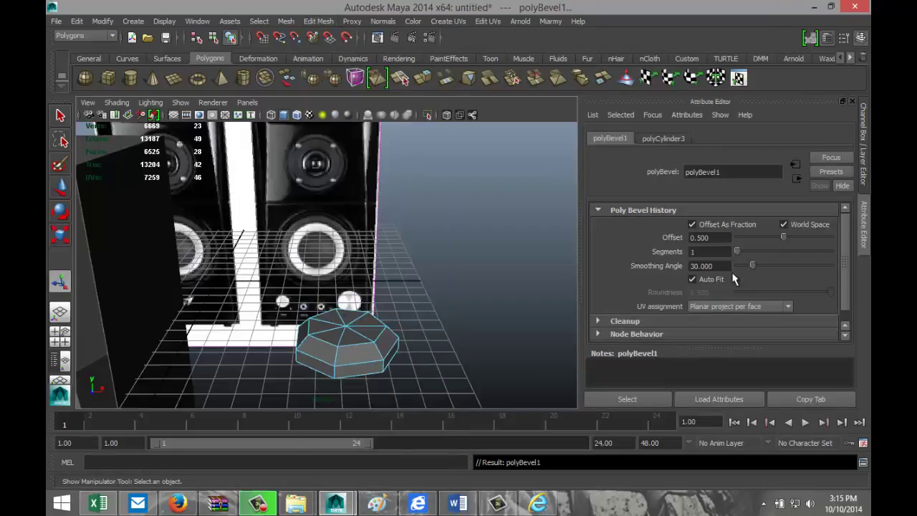
mouse_move(736, 255)
mouse_down()
mouse_move(769, 243)
mouse_move(750, 244)
mouse_up()
double_click(718, 239)
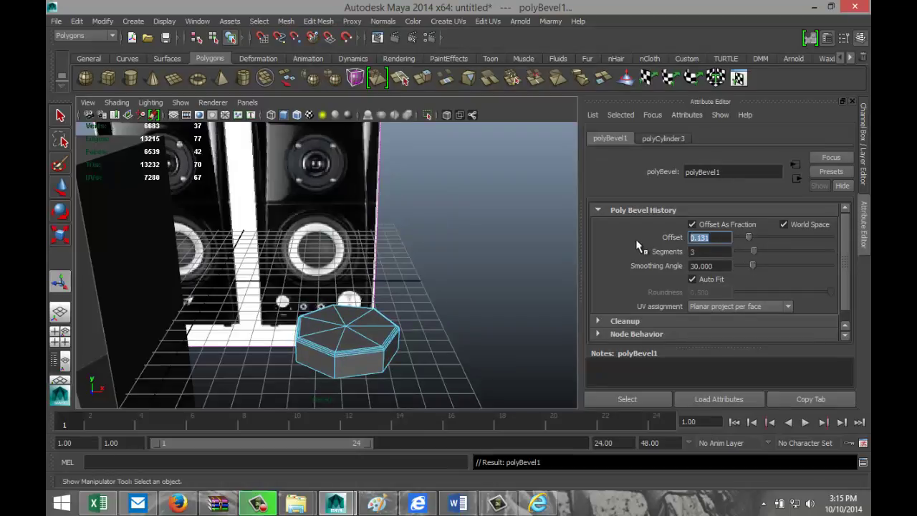
text(0.17)
key(Return)
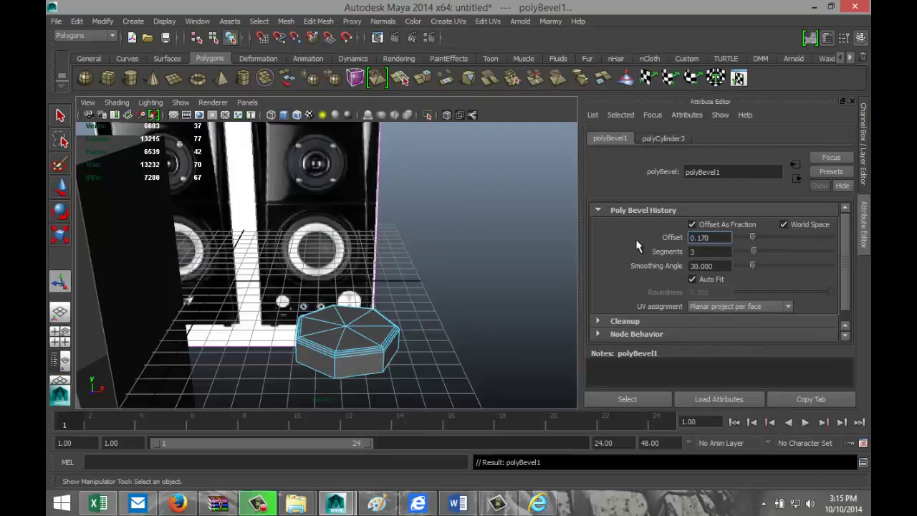
click(479, 268)
Select the whole beveled cylinder and rotate it 90 degrees about X so its cap faces forward
right_drag(381, 324, 424, 221)
click(381, 329)
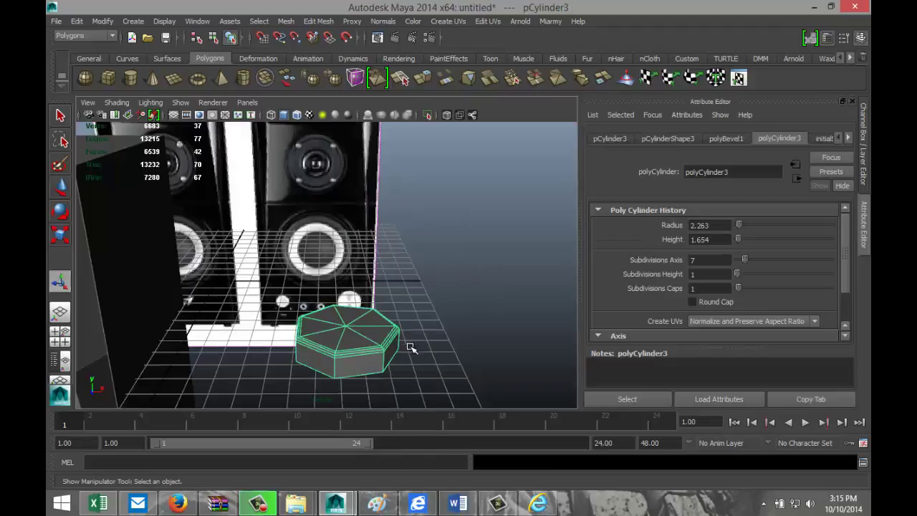
key(e)
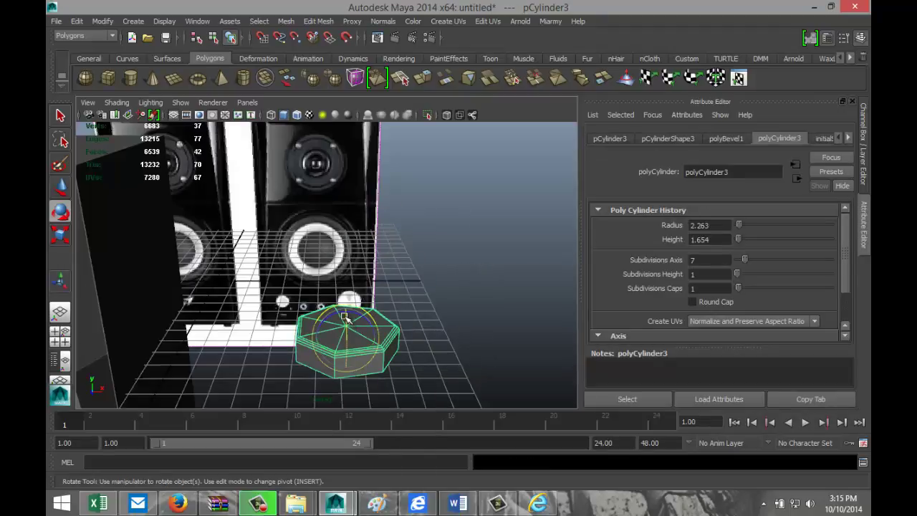
drag(347, 324, 357, 357)
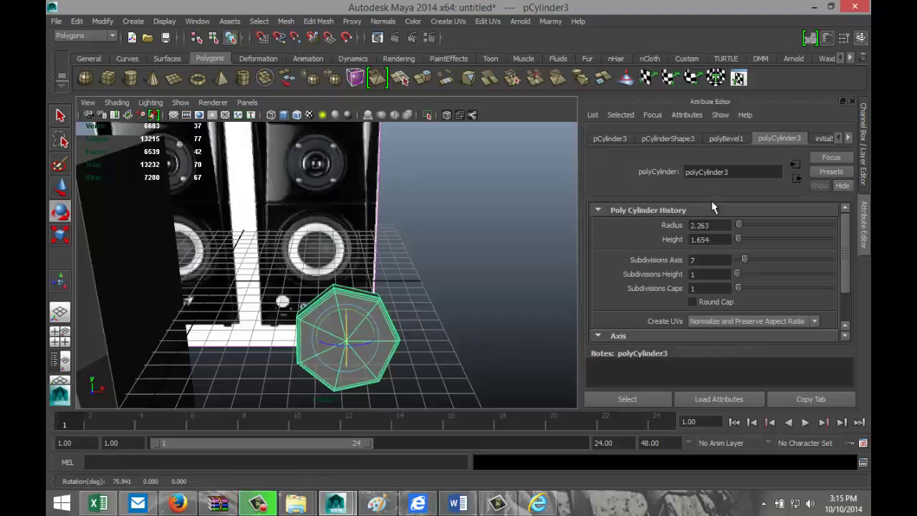
click(613, 139)
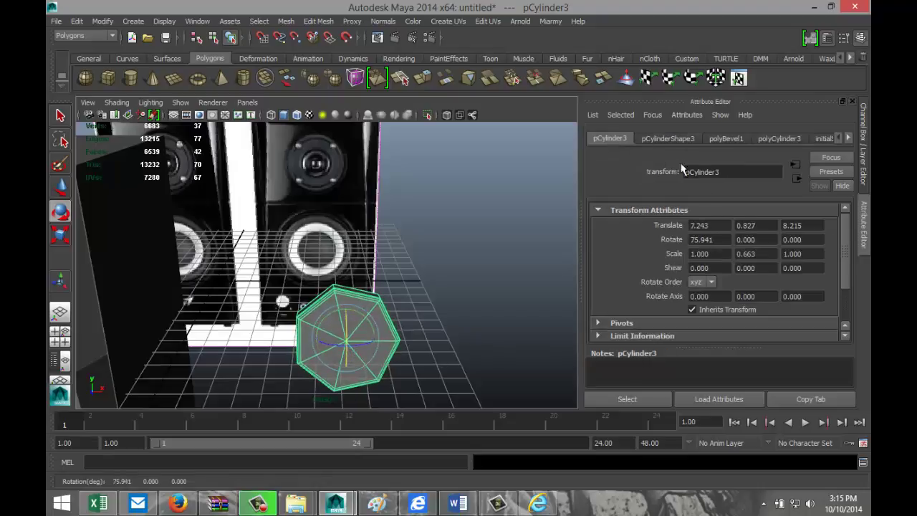
click(724, 243)
key(Return)
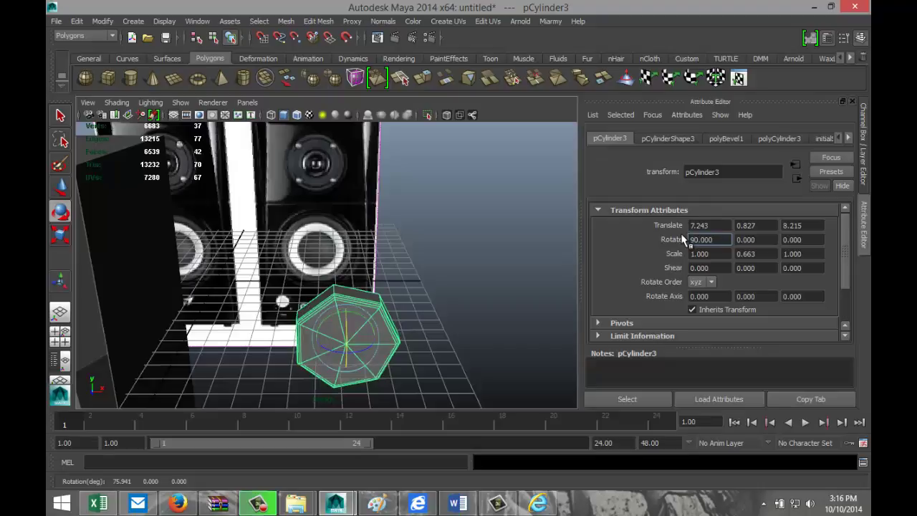
In the front view, move the beveled cylinder near the tweeter's lower-left screw, at about X -6.640, Y 4.027
key(f)
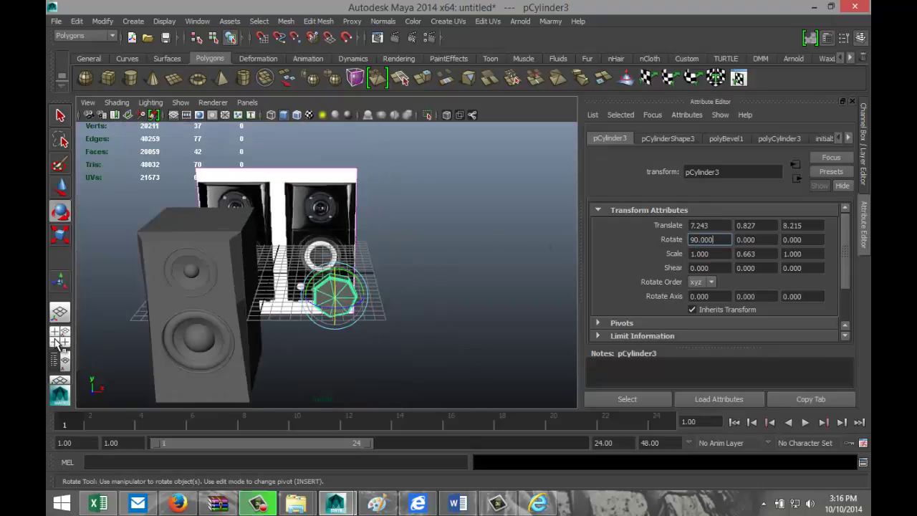
key(space)
key(space)
scroll(423, 337, down, 5)
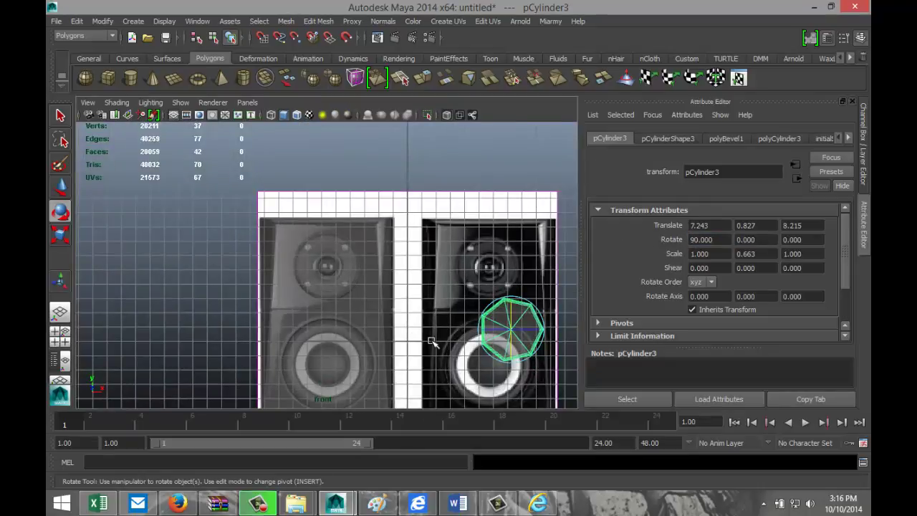
key(w)
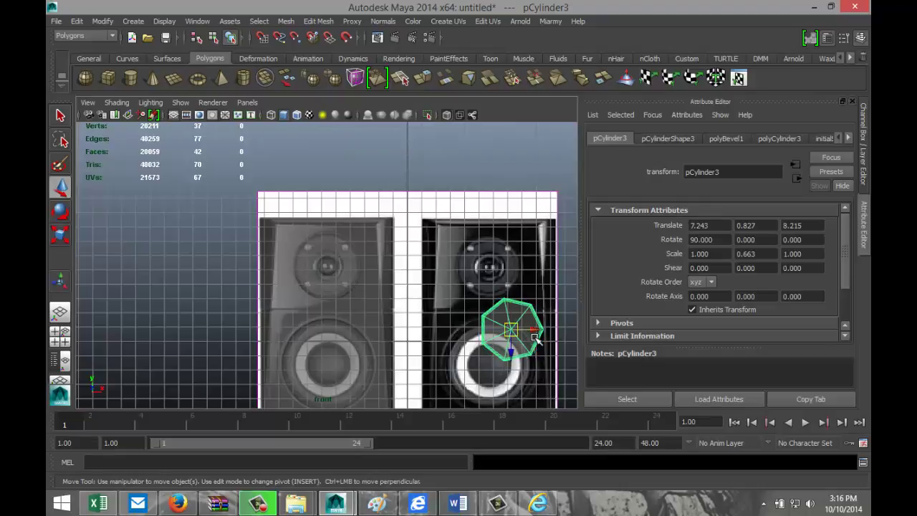
drag(537, 330, 311, 309)
Shrink the beveled cylinder uniformly to about screw size, with scale values of about 0.087, 0.058 and 0.087
key(f)
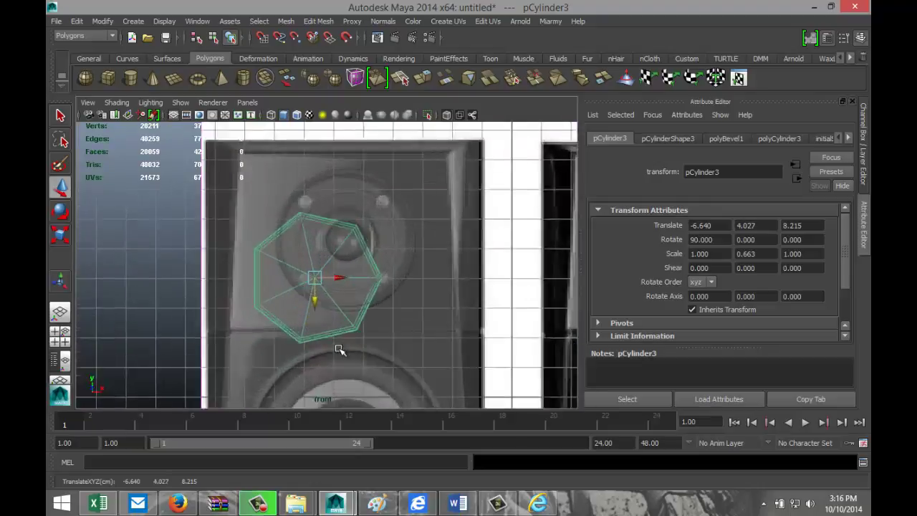
key(r)
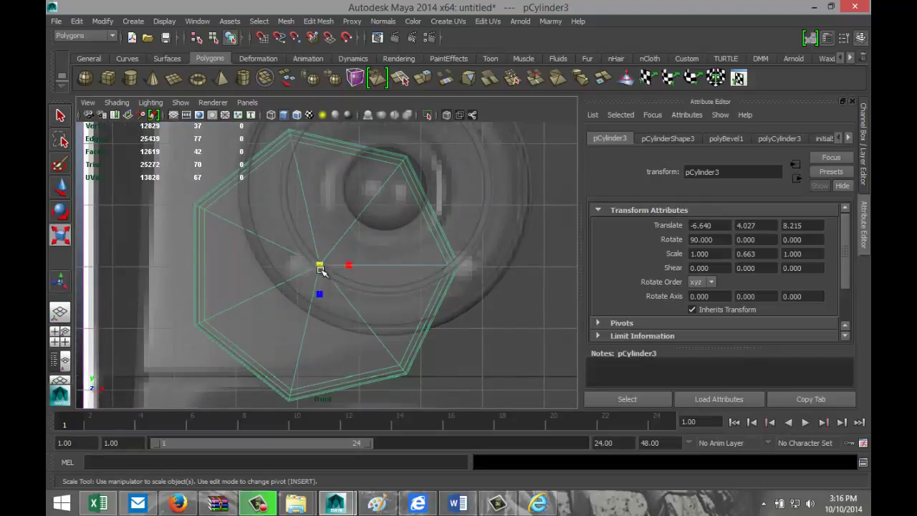
drag(320, 265, 141, 297)
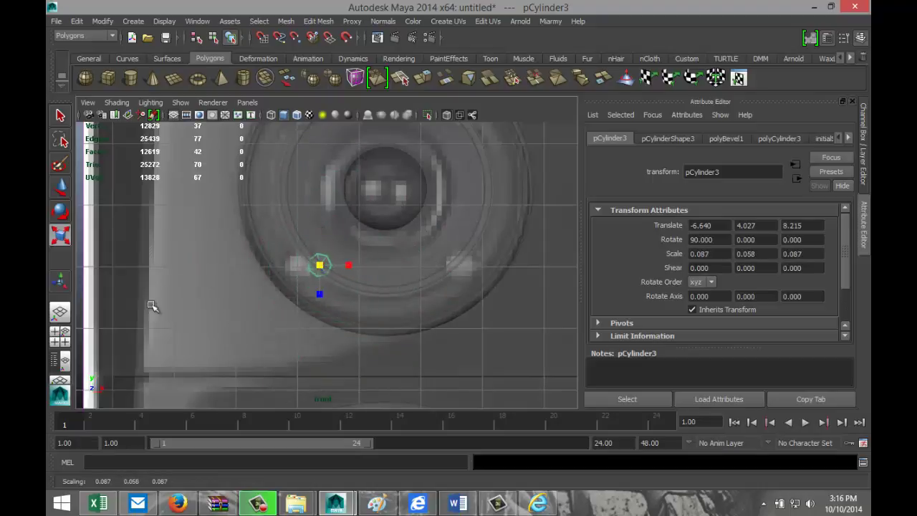
Move the screw onto the tweeter's lower-left reference screw at about X -7.006, then duplicate it across to the lower-right screw at about X -4.234
key(w)
drag(344, 266, 324, 274)
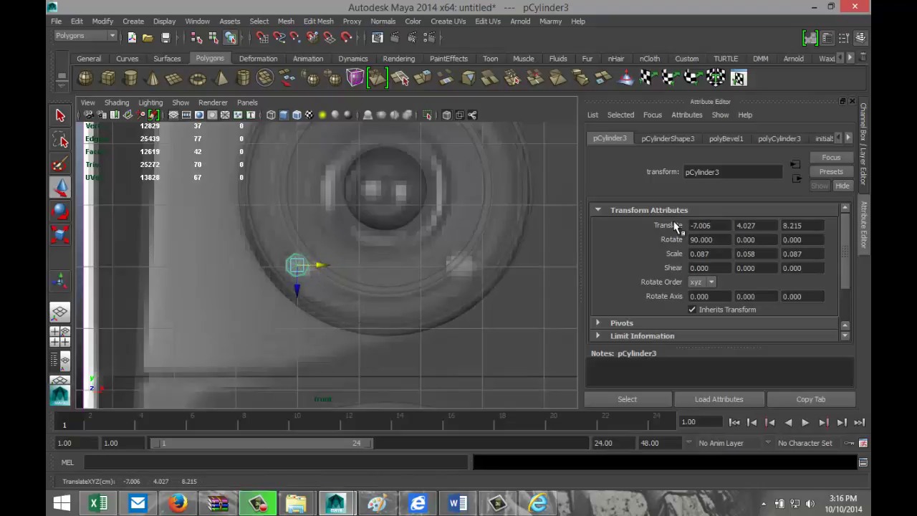
key(ctrl+d)
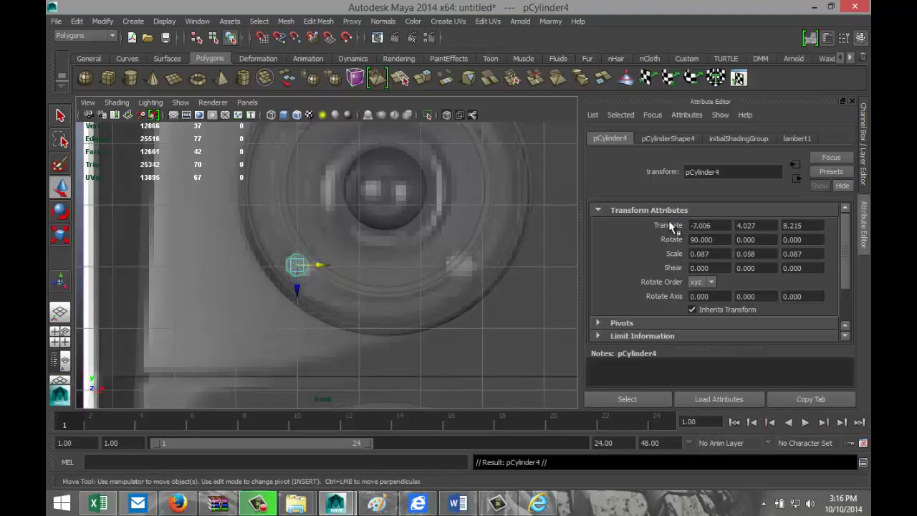
drag(328, 268, 494, 292)
click(308, 275)
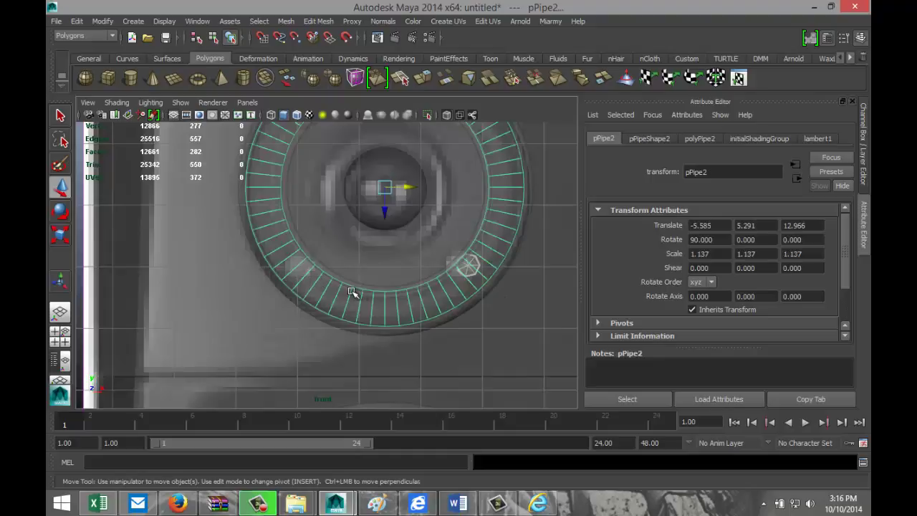
scroll(351, 293, up, 1)
key(4)
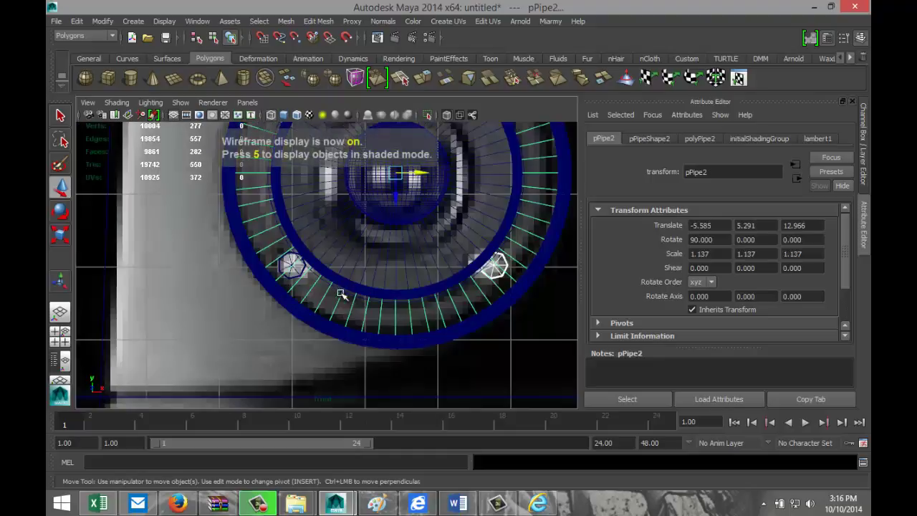
click(292, 274)
scroll(528, 314, down, 5)
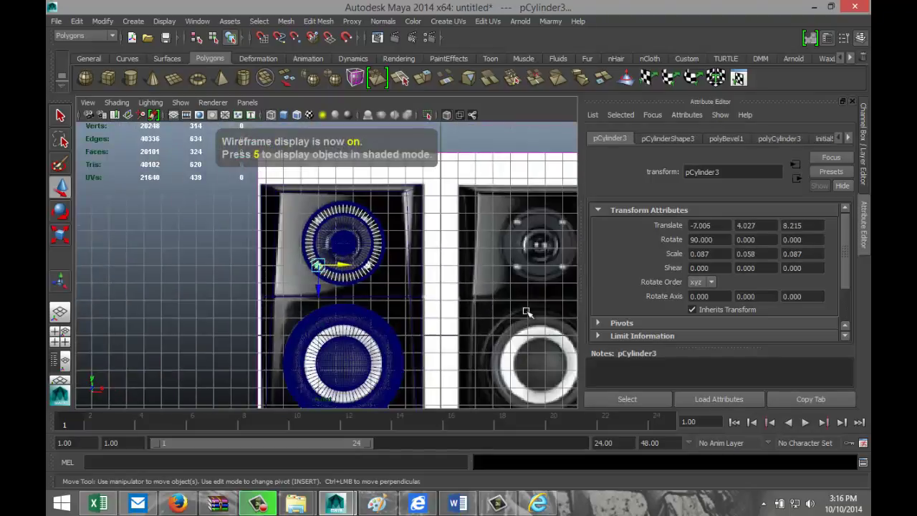
key(ctrl+d)
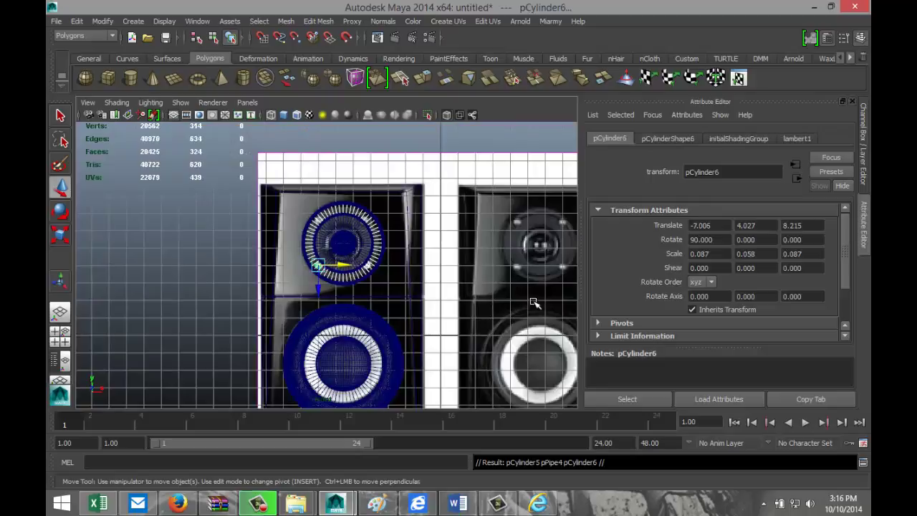
drag(320, 290, 319, 266)
key(ctrl+z)
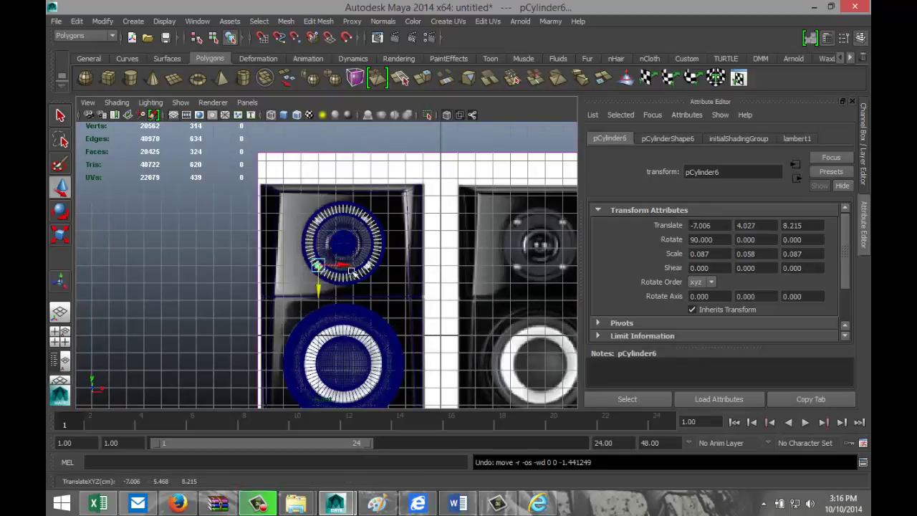
click(349, 281)
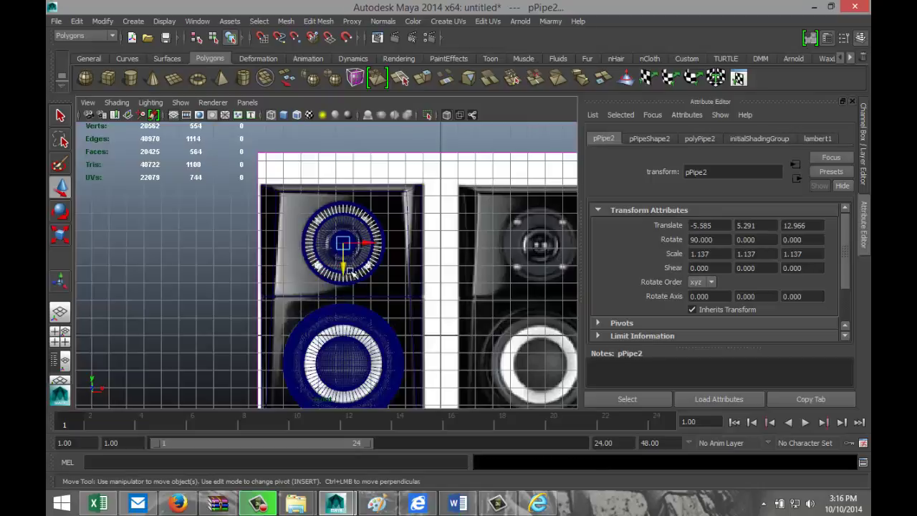
click(351, 271)
scroll(366, 305, up, 6)
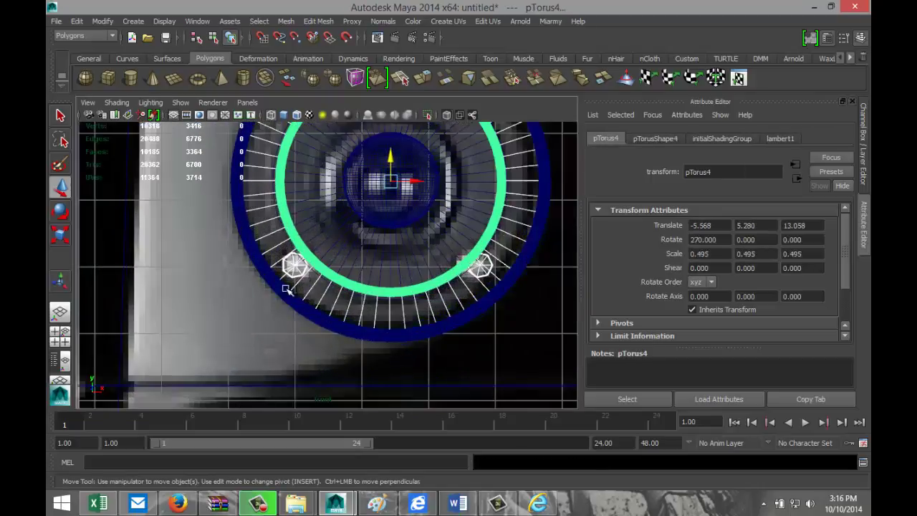
click(281, 290)
click(295, 276)
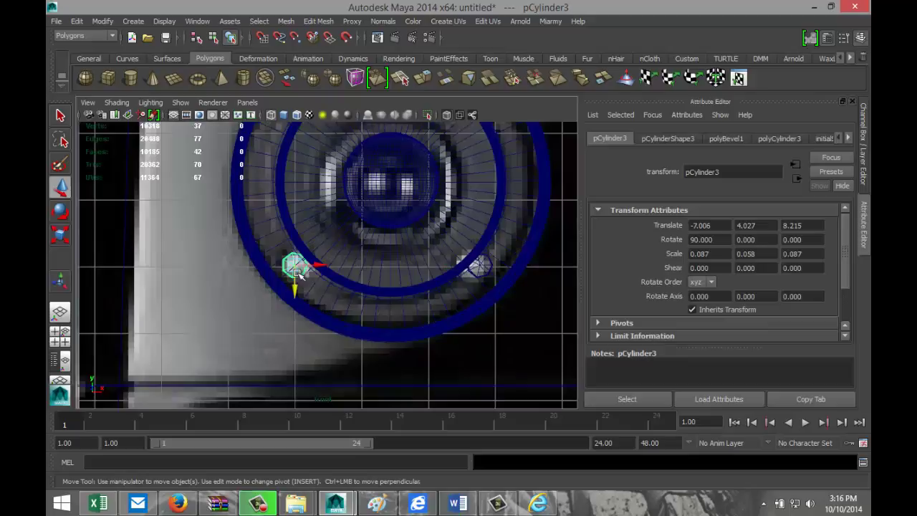
click(476, 277)
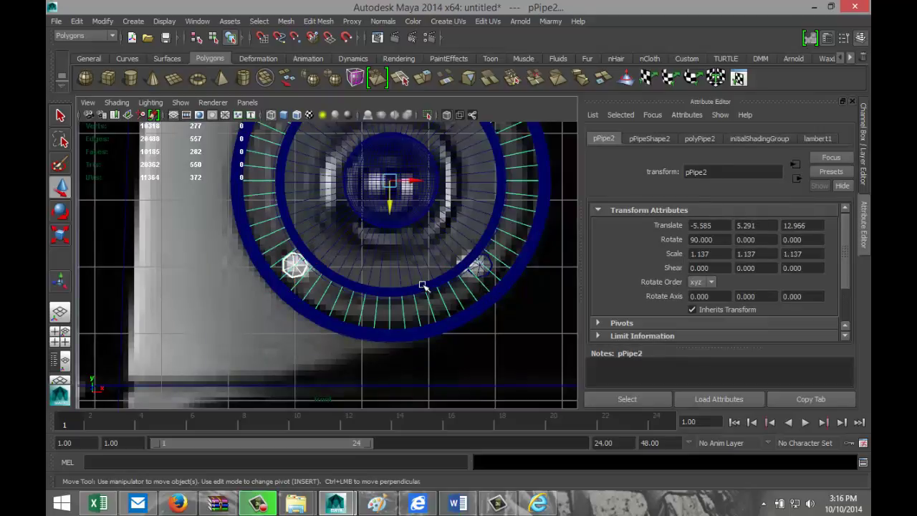
key(ctrl+z)
key(ctrl+z)
key(ctrl+z)
key(ctrl+z)
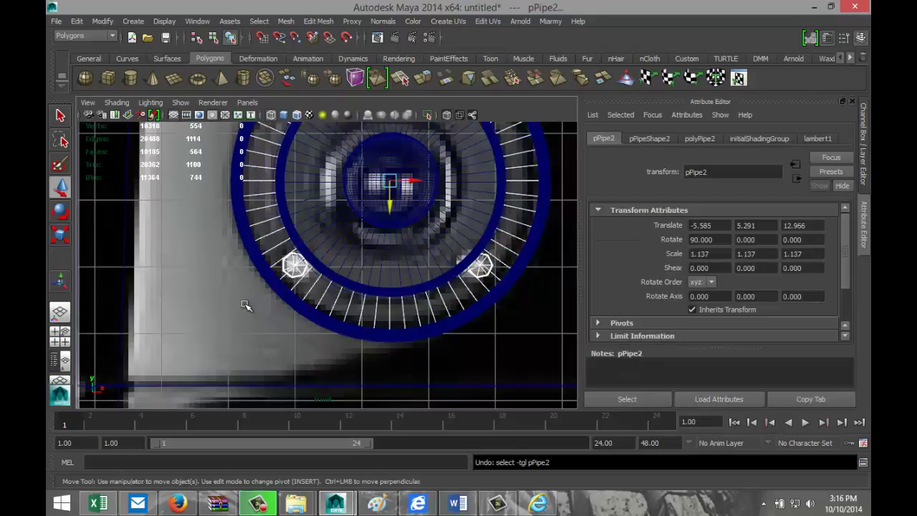
key(ctrl+z)
key(ctrl+z)
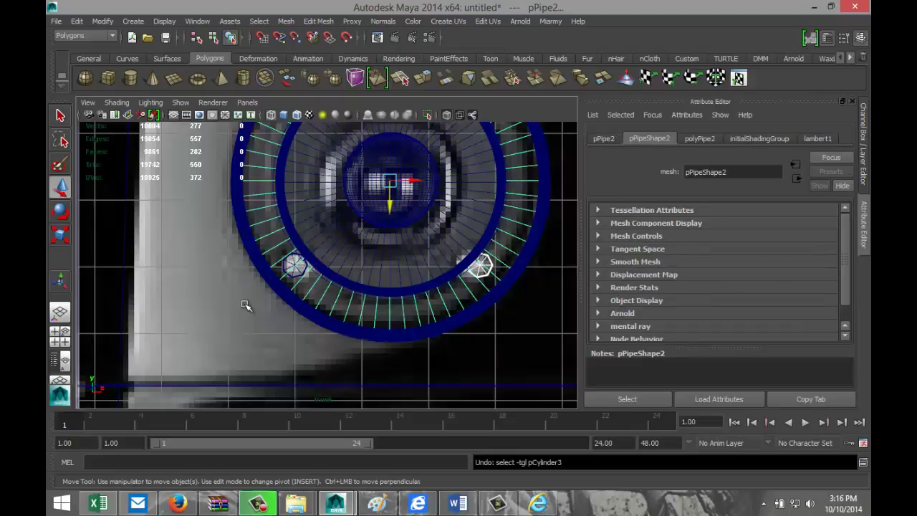
key(ctrl+z)
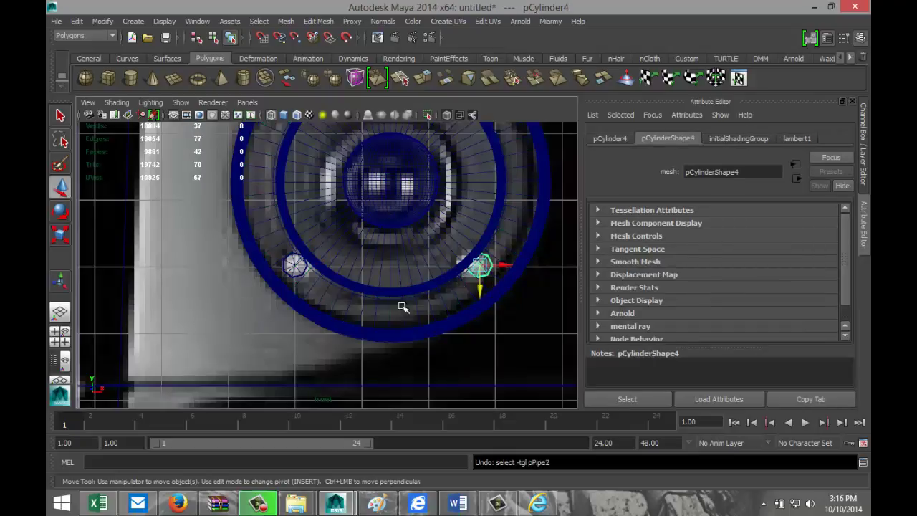
Lower the lower-right screw to about Y 3.979, then duplicate both lower screws and move the copies up to the upper reference screws, at about Y 6.693
mouse_move(481, 294)
mouse_down()
mouse_move(477, 267)
mouse_move(484, 297)
mouse_up()
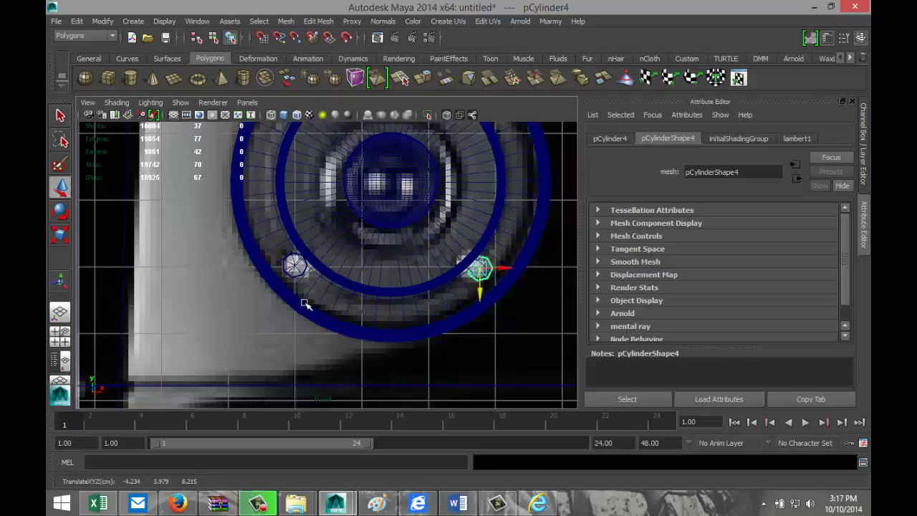
click(304, 278)
scroll(301, 282, up, 2)
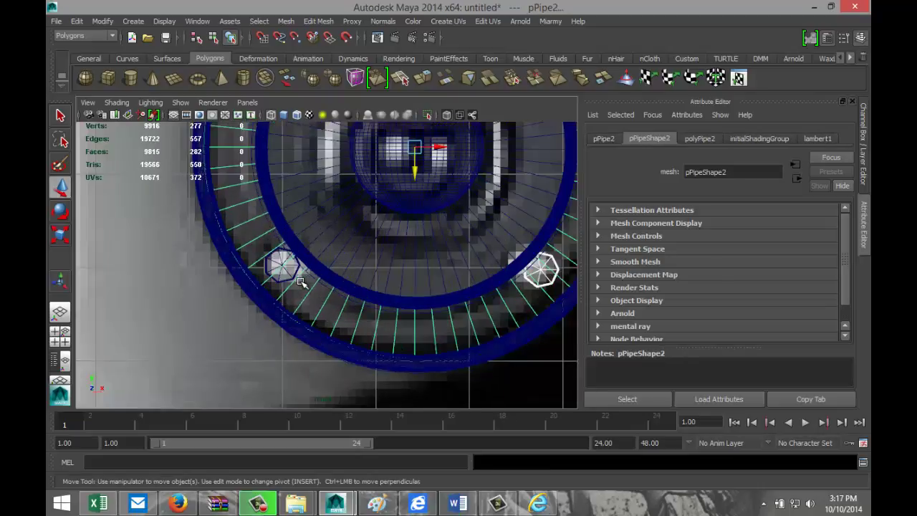
click(286, 281)
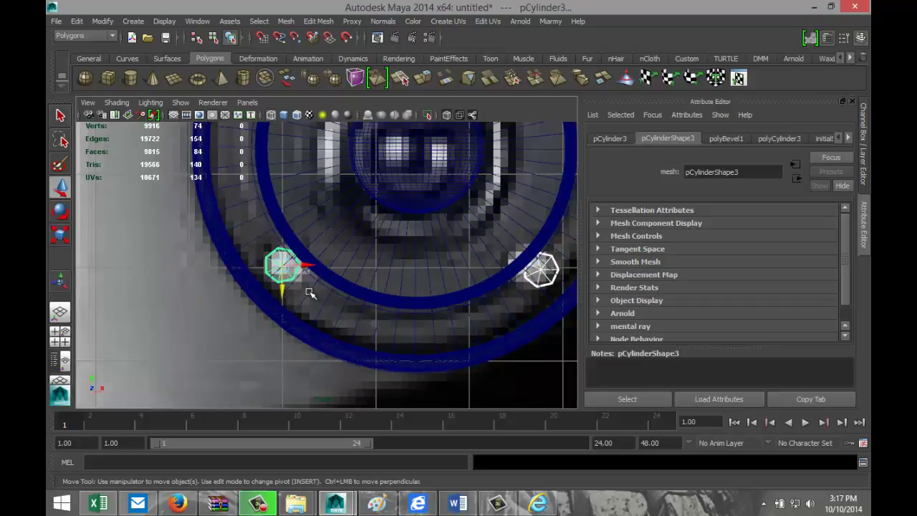
scroll(362, 318, down, 5)
scroll(367, 319, up, 2)
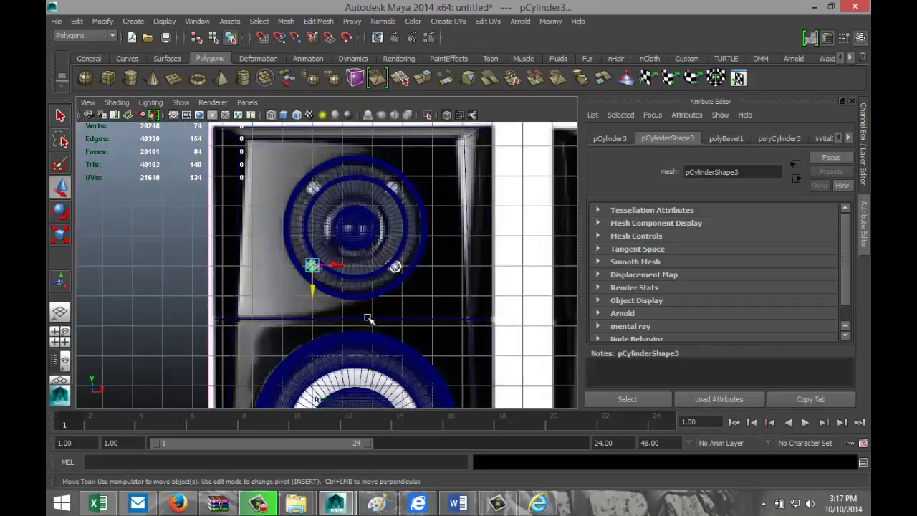
key(ctrl+d)
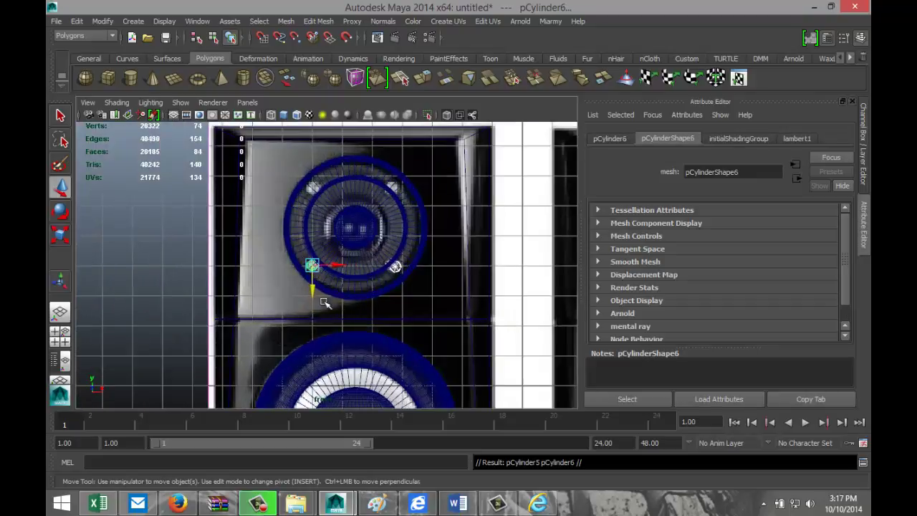
drag(313, 292, 312, 212)
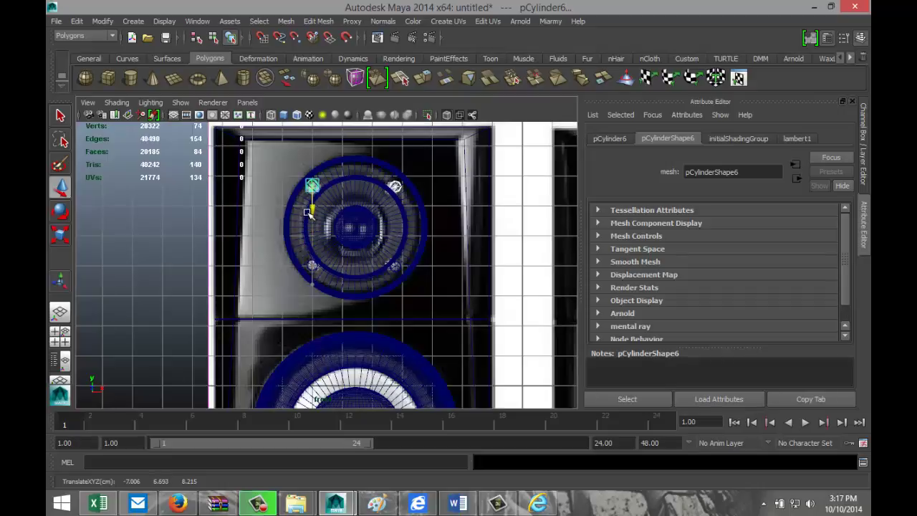
In the perspective view, select all four screws and move them forward to sit in the tweeter's rim, at about Z 13.019
click(60, 333)
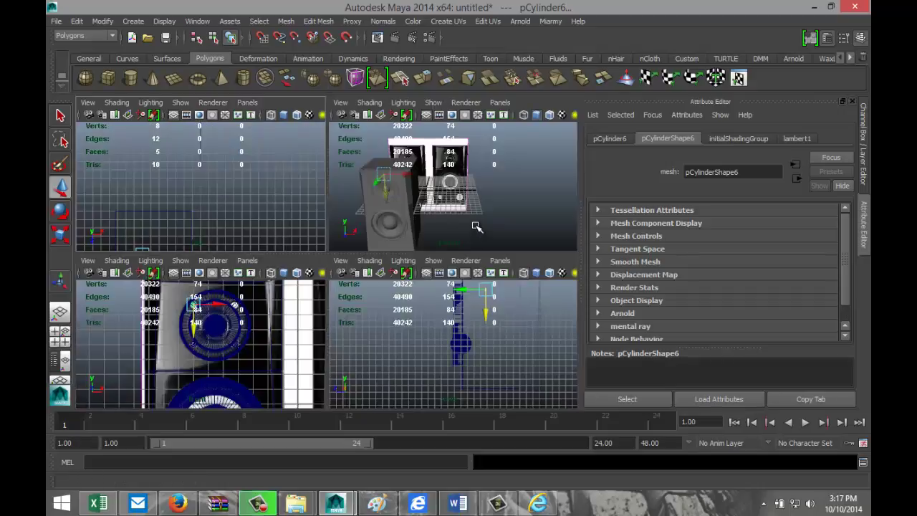
key(space)
alt+drag(341, 268, 184, 253)
alt+middle_drag(399, 265, 472, 291)
key(ctrl+z)
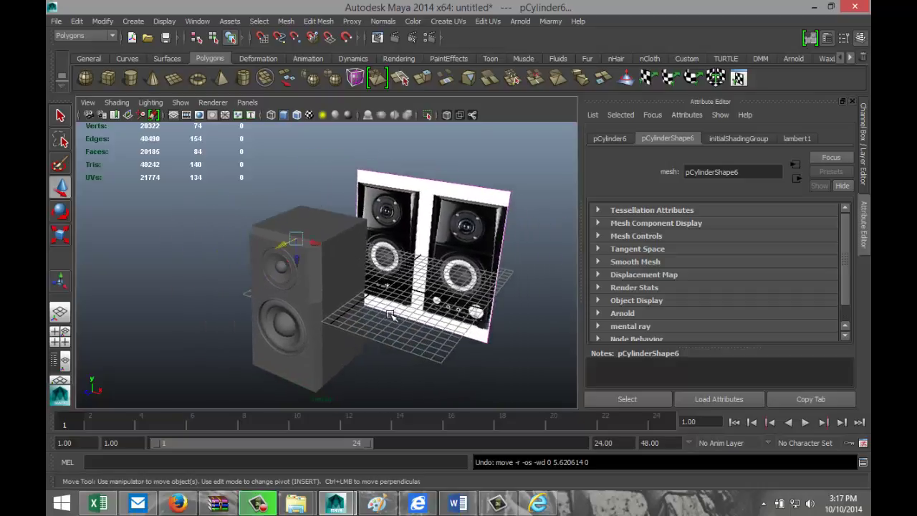
key(4)
scroll(344, 319, up, 3)
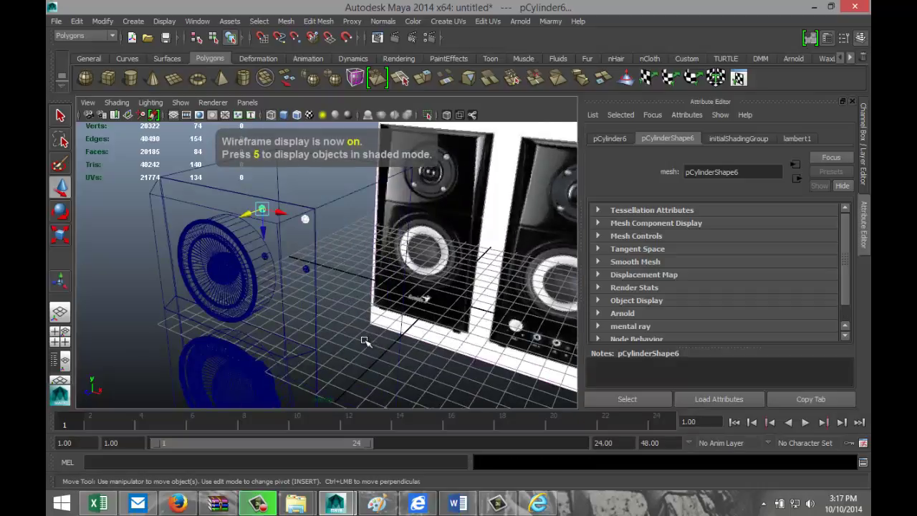
alt+drag(360, 328, 268, 295)
drag(439, 240, 529, 375)
drag(444, 252, 285, 253)
key(5)
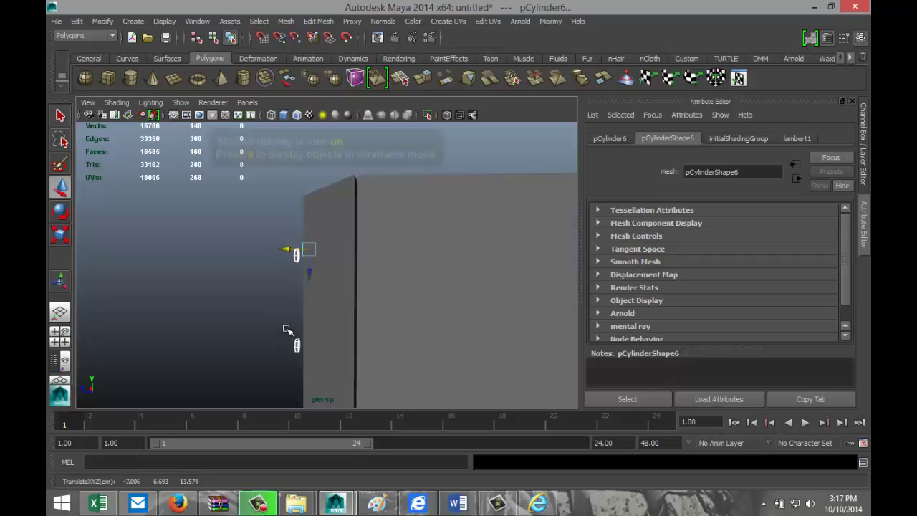
alt+drag(293, 289, 262, 299)
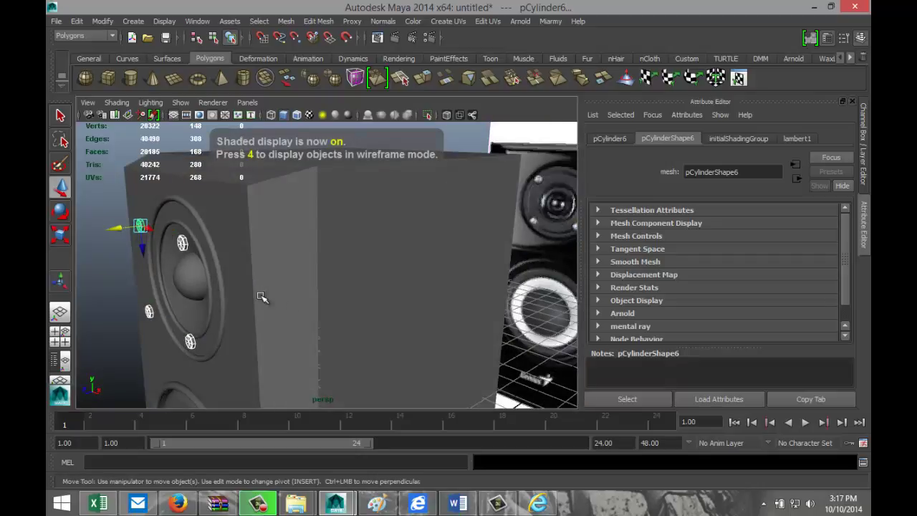
drag(120, 229, 141, 228)
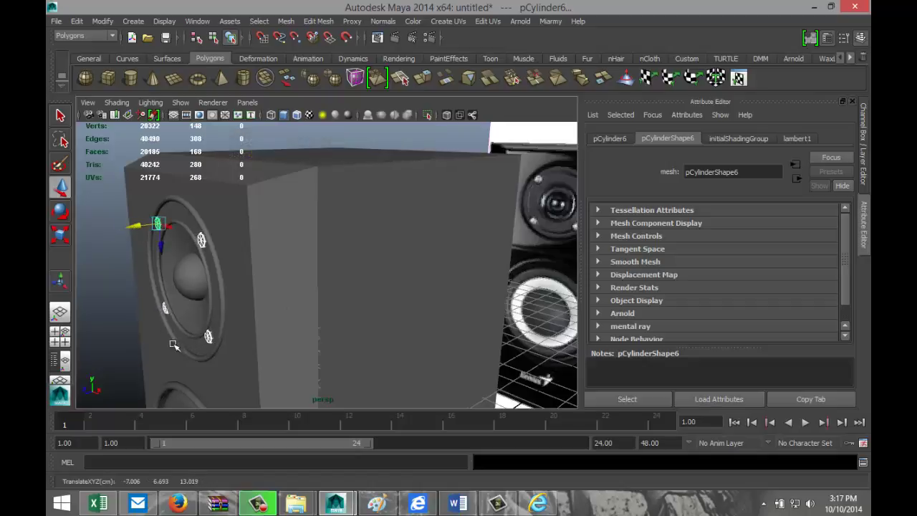
Nudge the upper-left screw slightly inward and move the upper-right screw outward to about X -4.172 so both sit centred on the rim
alt+drag(187, 336, 245, 327)
alt+middle_drag(222, 330, 530, 298)
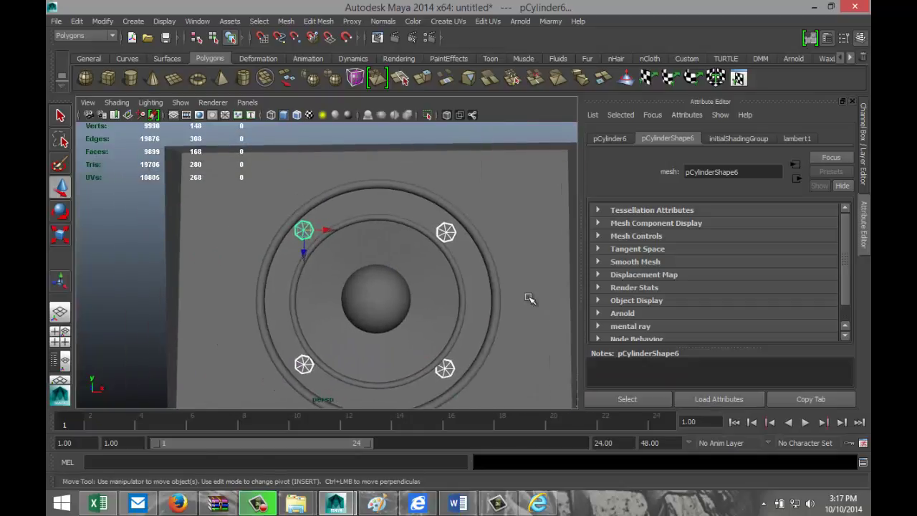
alt+middle_drag(478, 346, 453, 344)
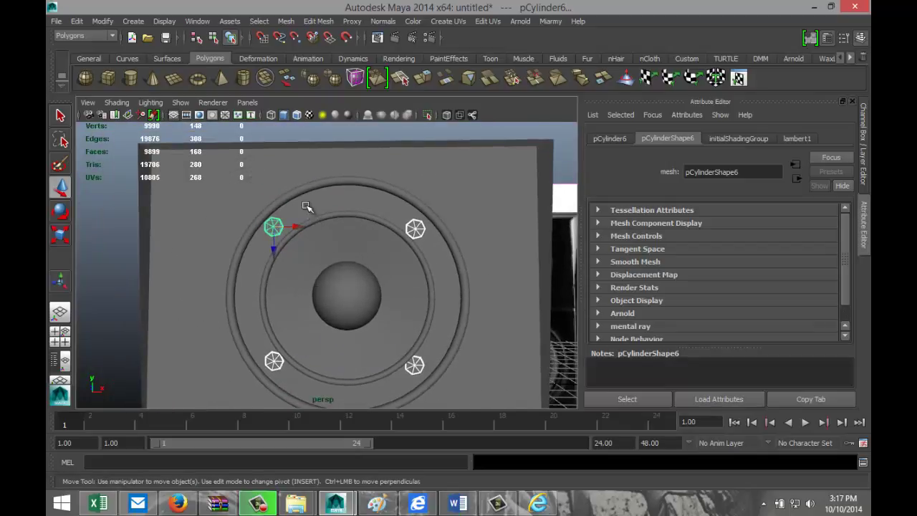
click(283, 225)
click(278, 226)
click(301, 227)
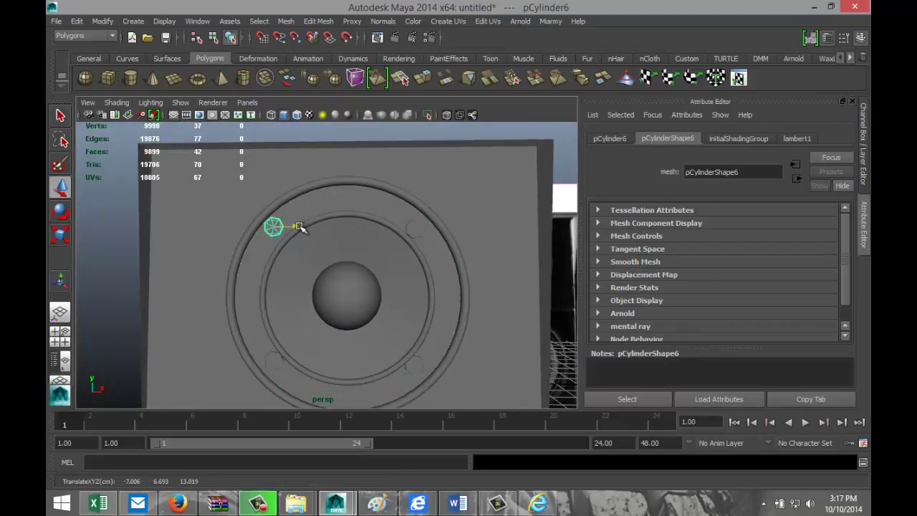
click(420, 232)
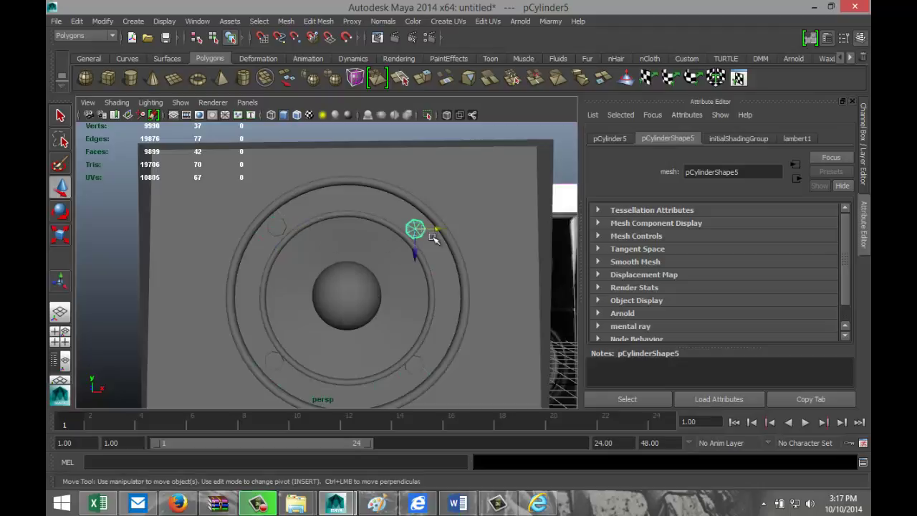
click(441, 228)
drag(447, 227, 445, 227)
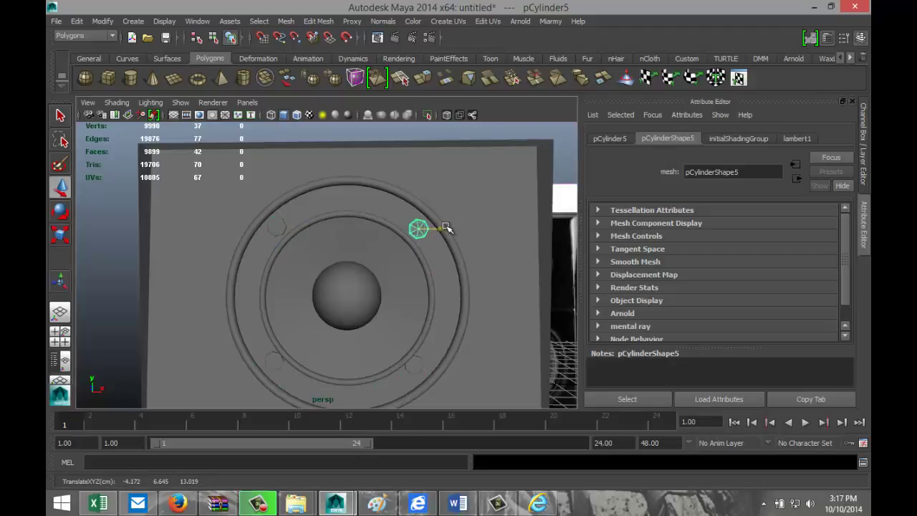
Nudge the lower-left screw slightly outward, move the lower-right screw outward to about X -4.071, and return to the front view
click(270, 361)
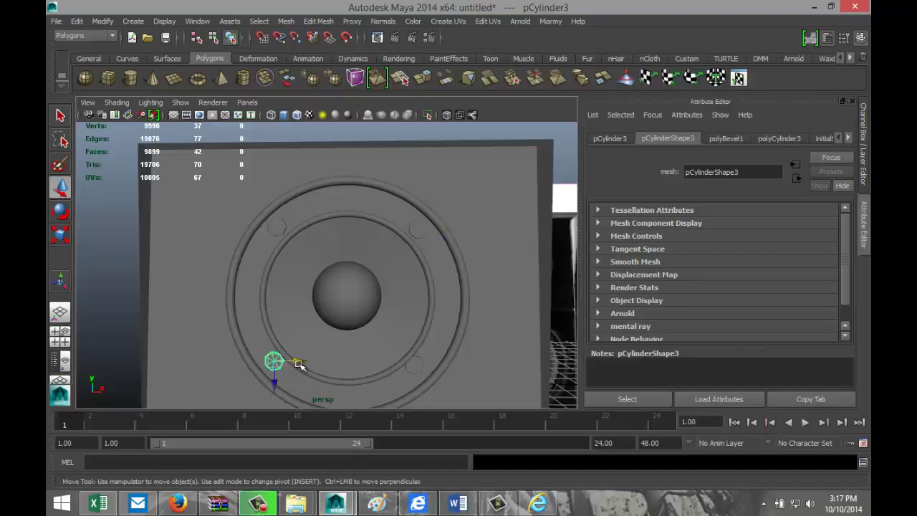
click(296, 362)
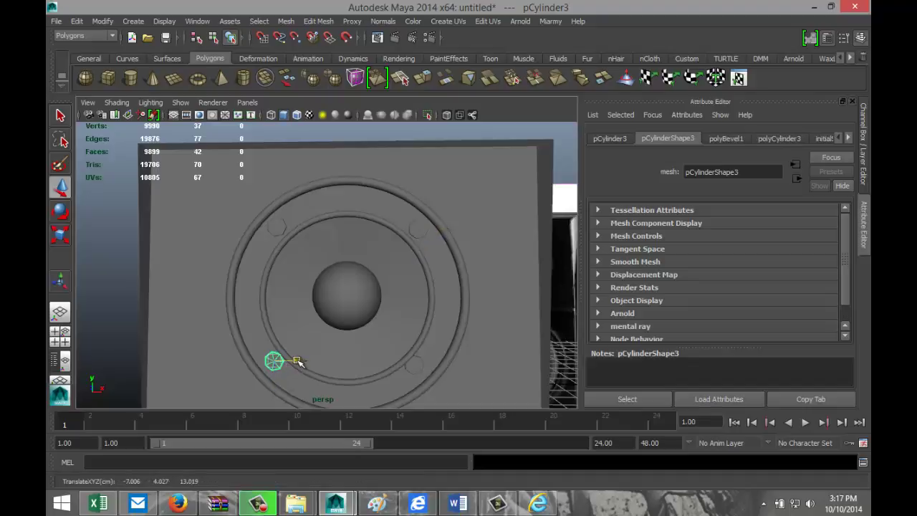
click(415, 368)
drag(442, 365, 452, 367)
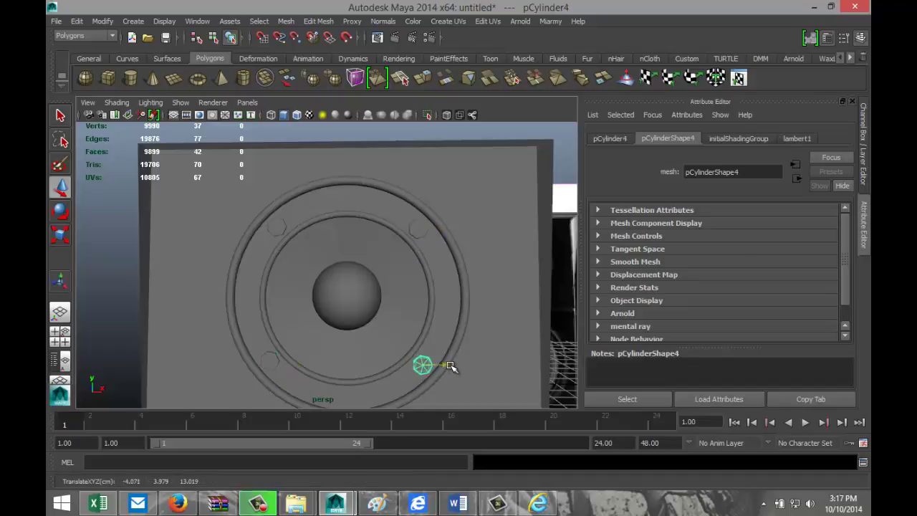
click(60, 337)
key(space)
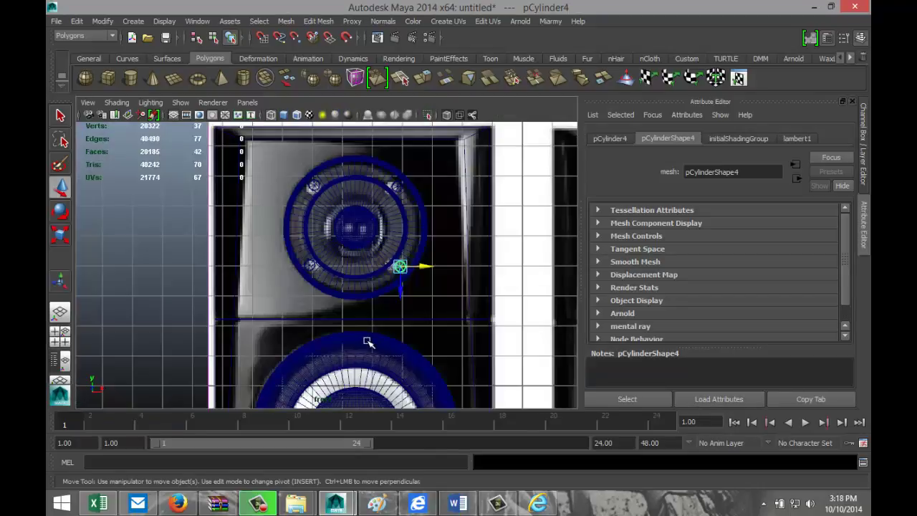
Switch the front view to shaded display and turn off X-ray to show the model as solid surfaces
key(5)
scroll(416, 364, up, 2)
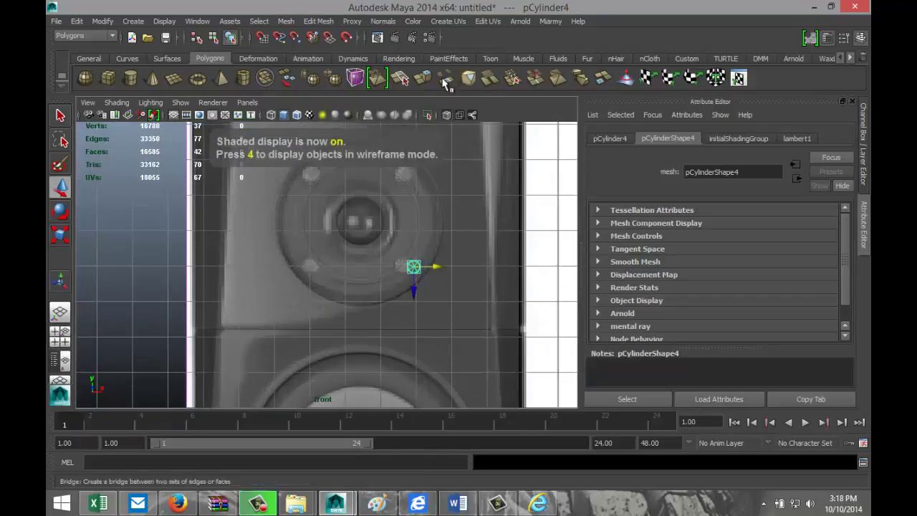
click(447, 115)
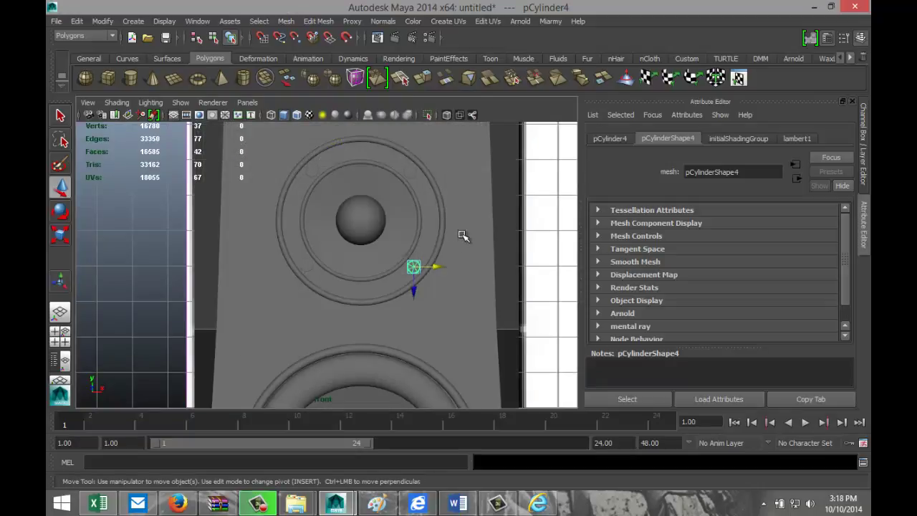
In the perspective view, create a small polygon cylinder beside the speaker, about 0.467 in radius and 0.403 high
click(60, 333)
key(space)
scroll(430, 236, down, 6)
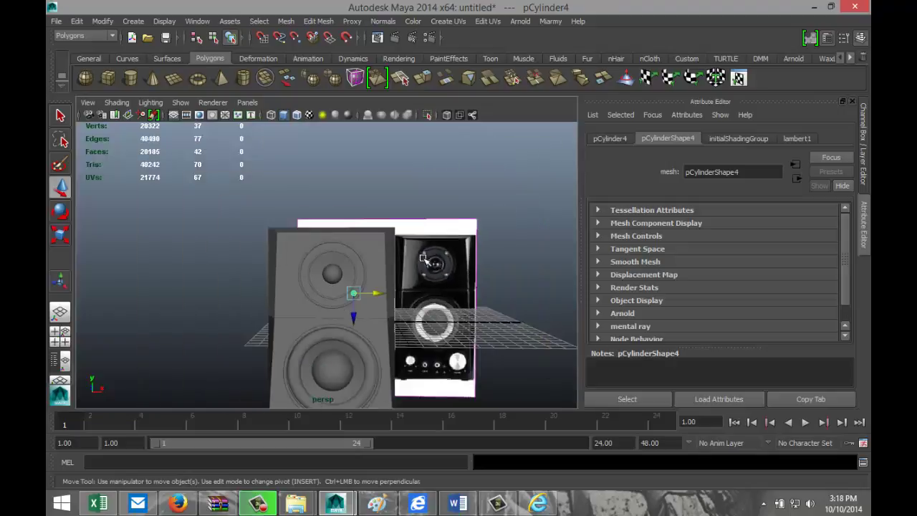
alt+drag(416, 281, 380, 265)
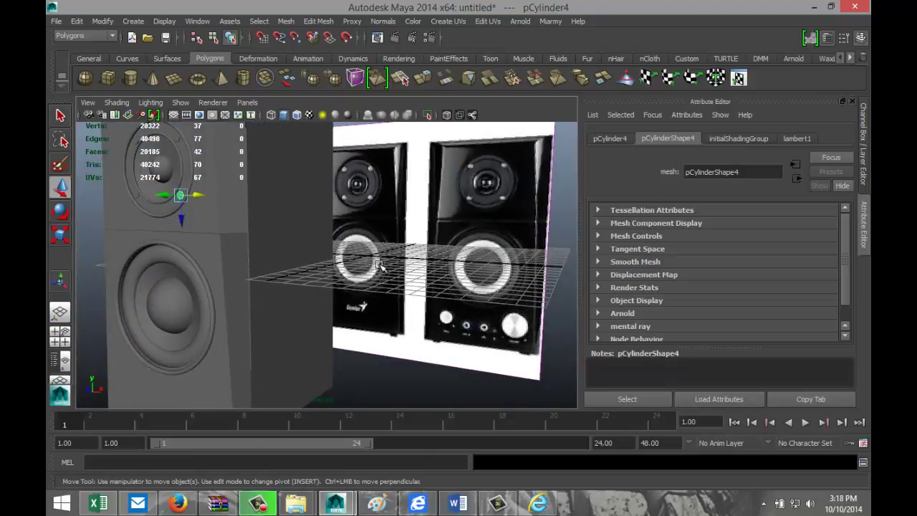
alt+drag(375, 366, 406, 293)
scroll(374, 279, down, 3)
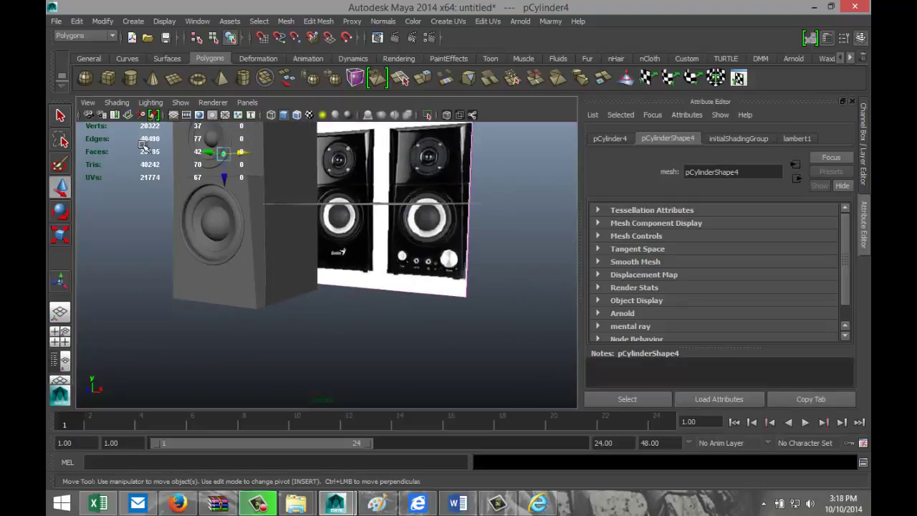
click(131, 78)
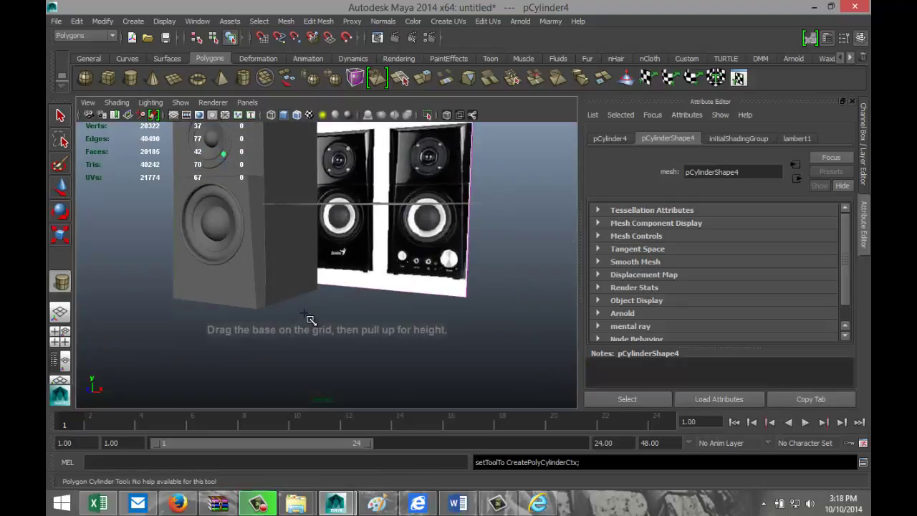
drag(361, 307, 359, 287)
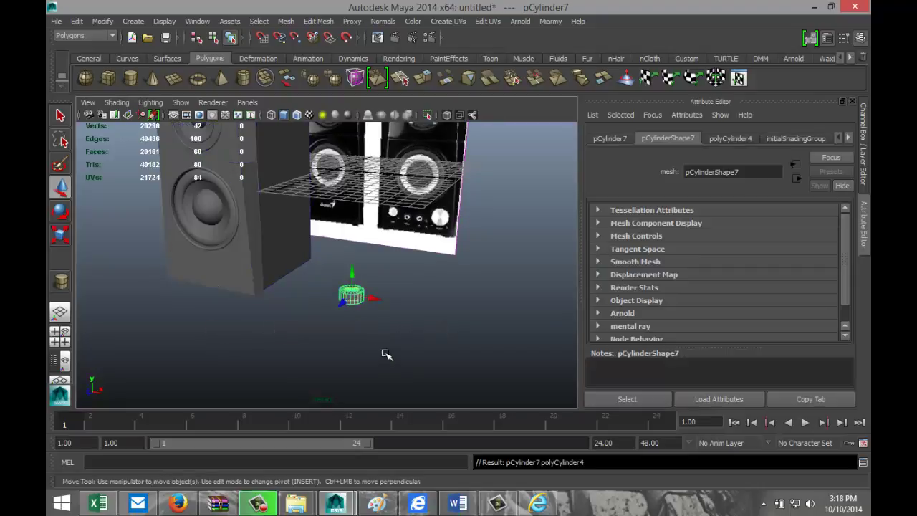
Set the new cylinder's axis subdivisions to 40
click(618, 142)
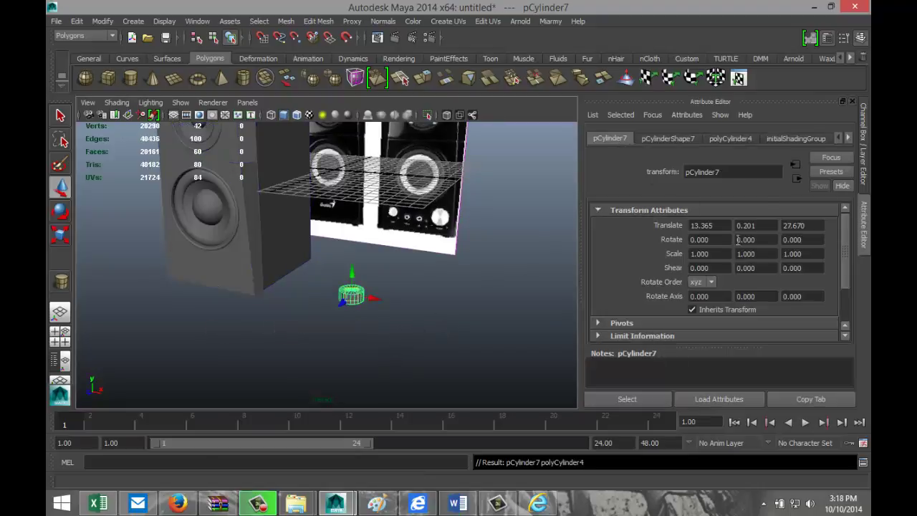
click(743, 141)
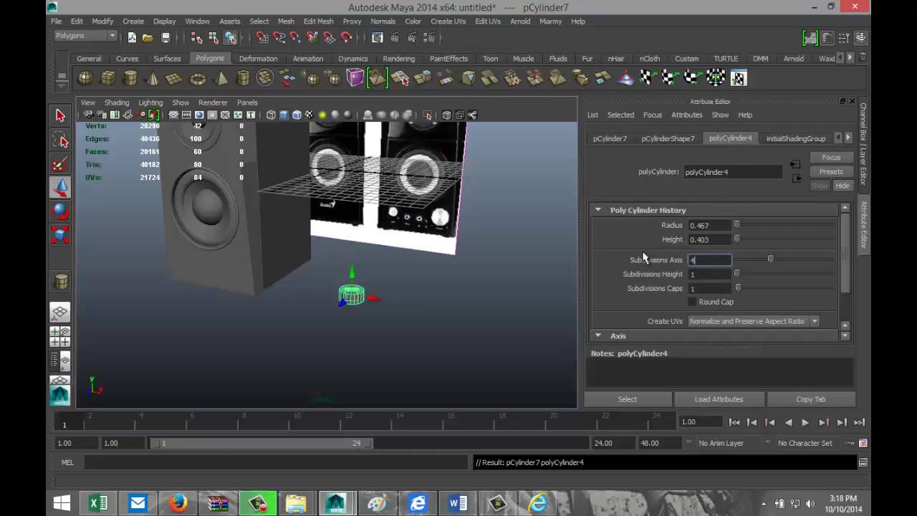
text(40)
key(Return)
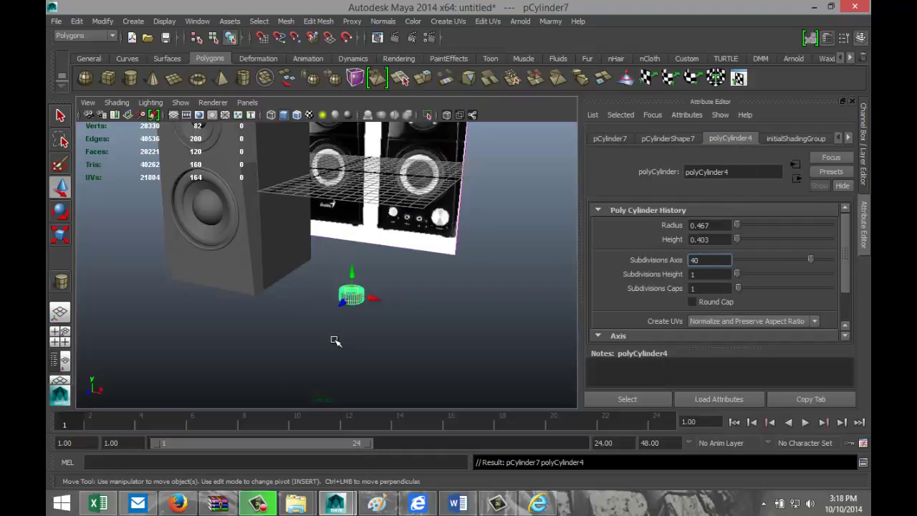
Bevel the cylinder's bottom edge loop with 10 segments and an offset of 0.2
click(418, 330)
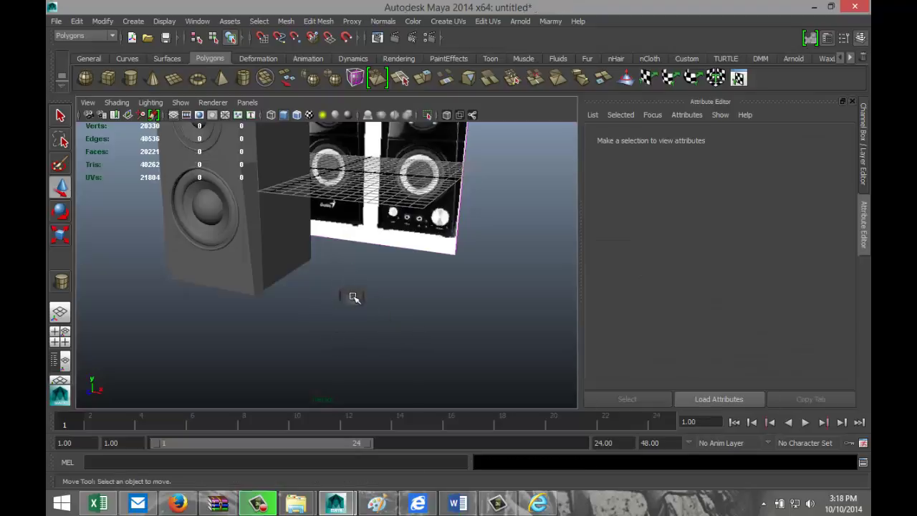
click(352, 297)
key(f)
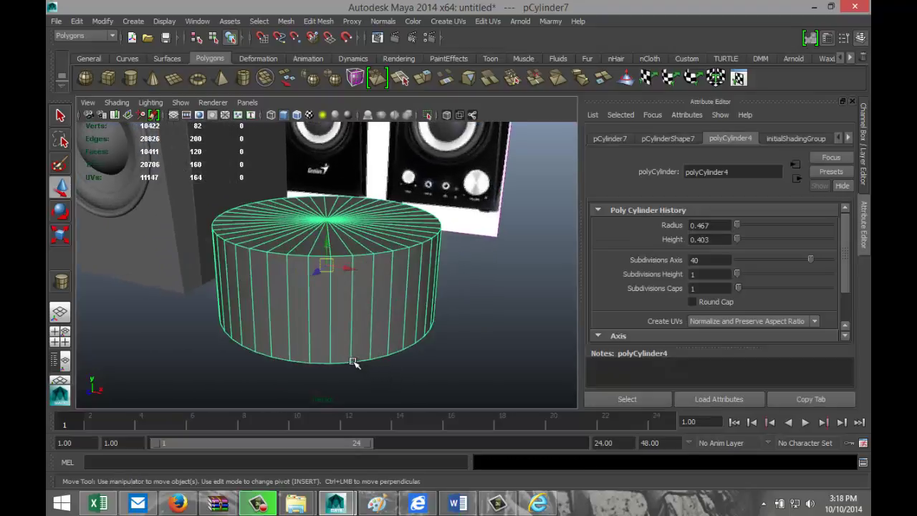
right_drag(348, 362, 349, 206)
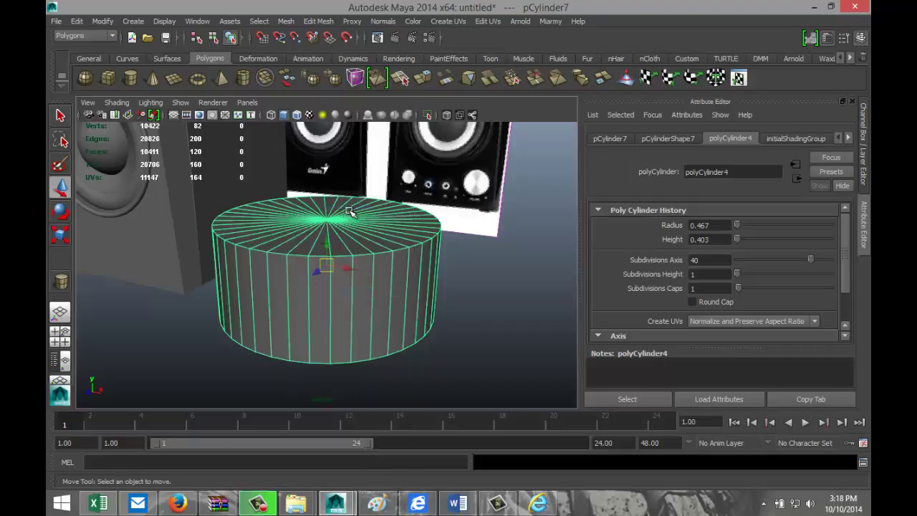
double_click(344, 363)
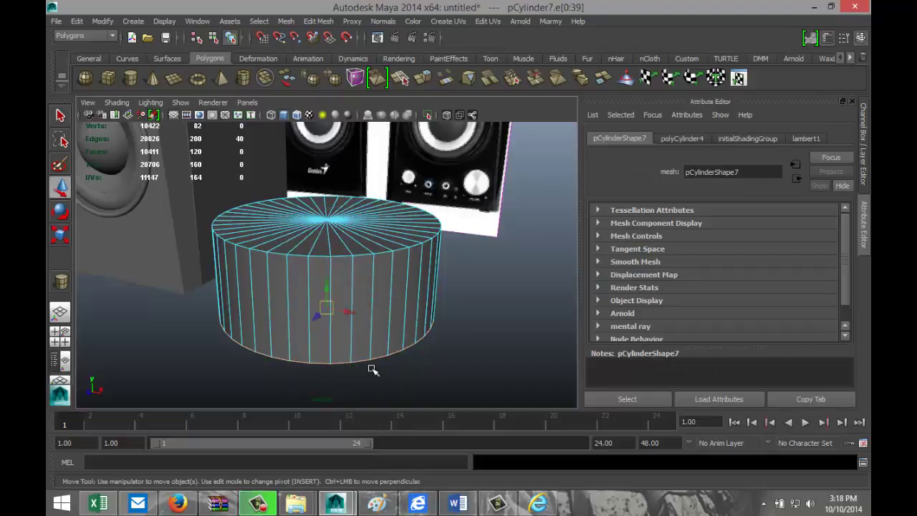
click(320, 20)
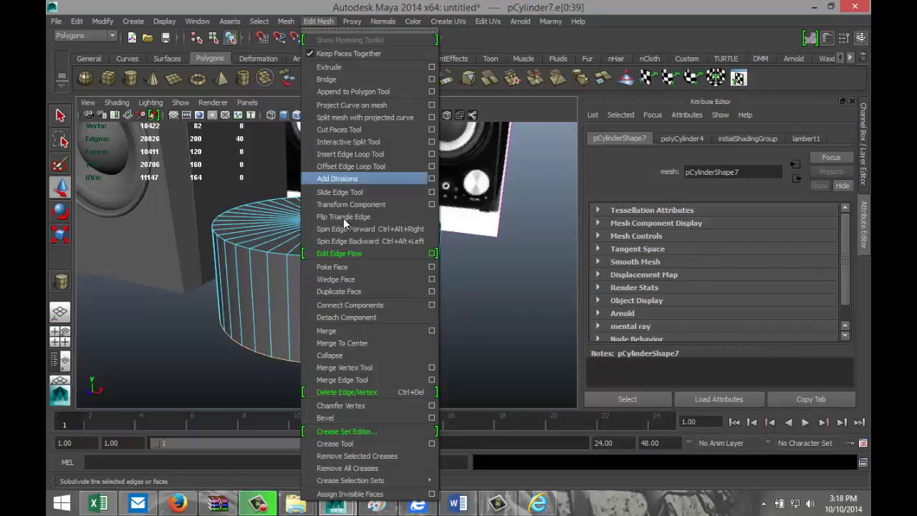
click(348, 418)
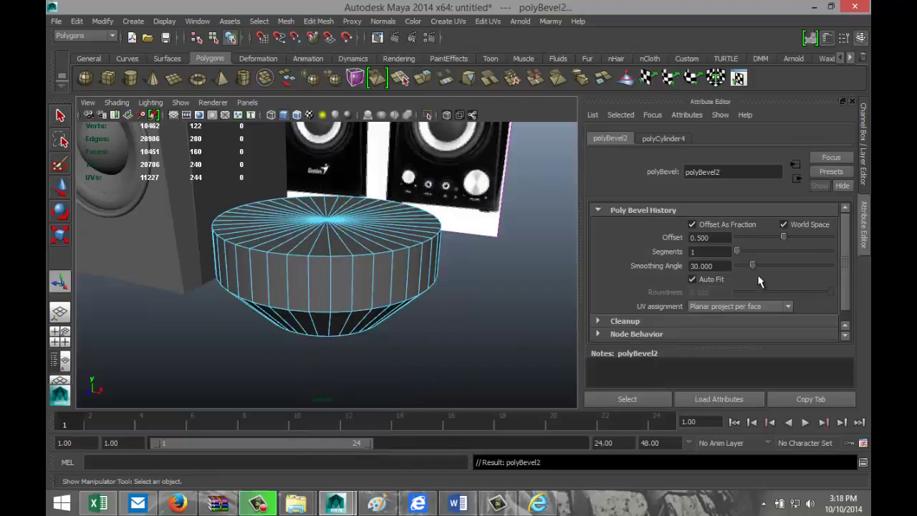
mouse_move(748, 250)
mouse_down()
mouse_move(812, 251)
mouse_move(756, 240)
mouse_up()
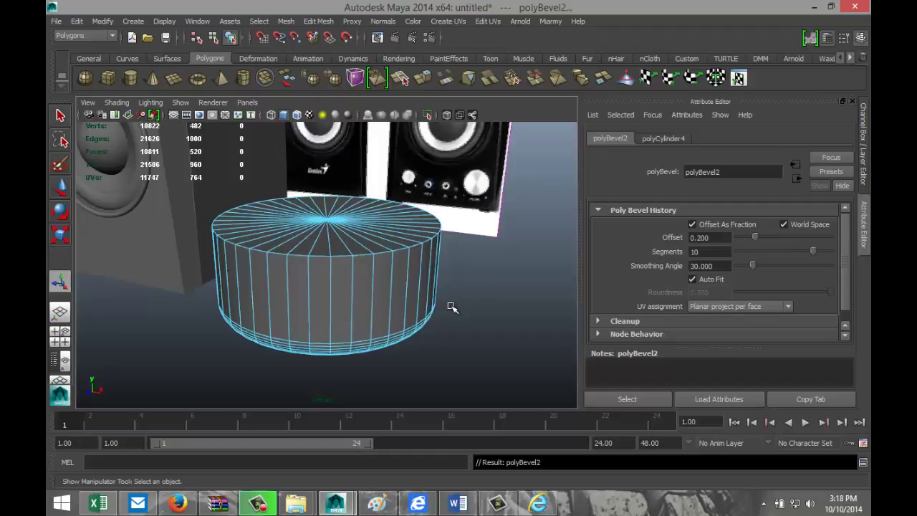
Scale the cylinder's top edge loop slightly outward to taper its sides, and return to object selection with the cylinder selected
alt+drag(437, 331, 389, 282)
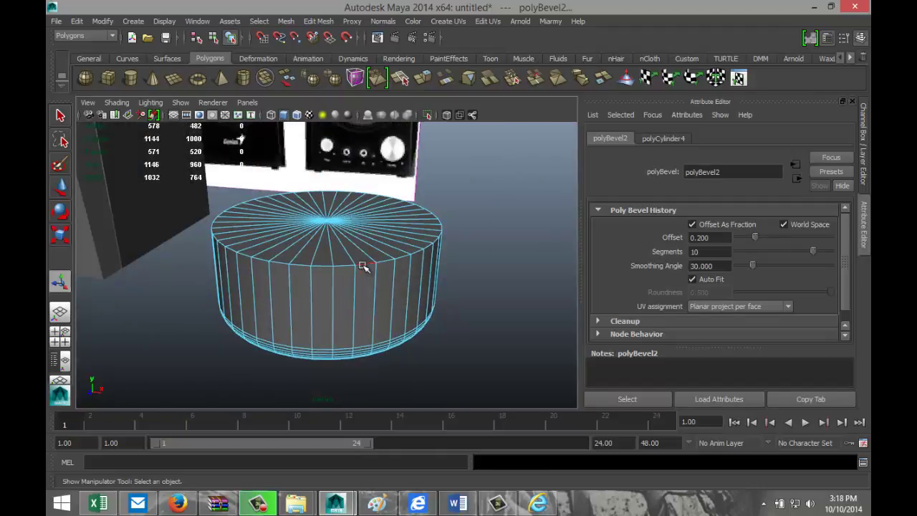
double_click(364, 265)
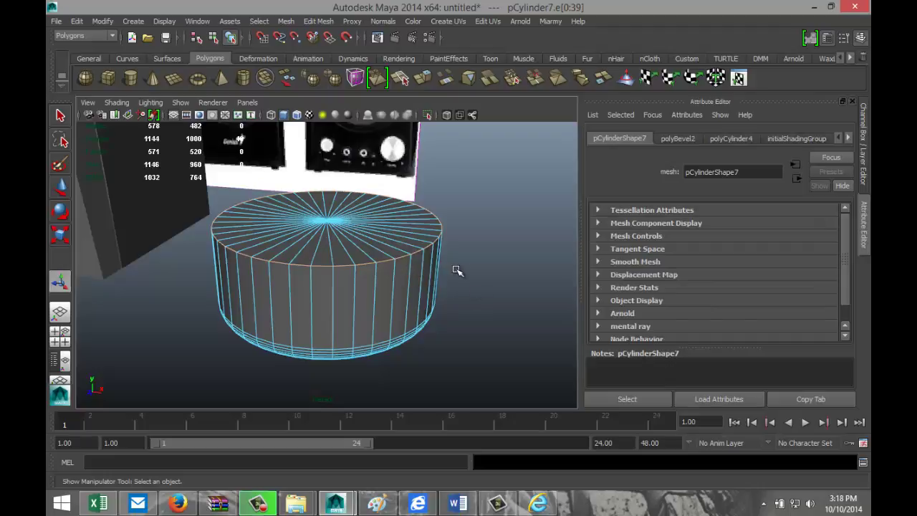
key(r)
drag(327, 220, 338, 225)
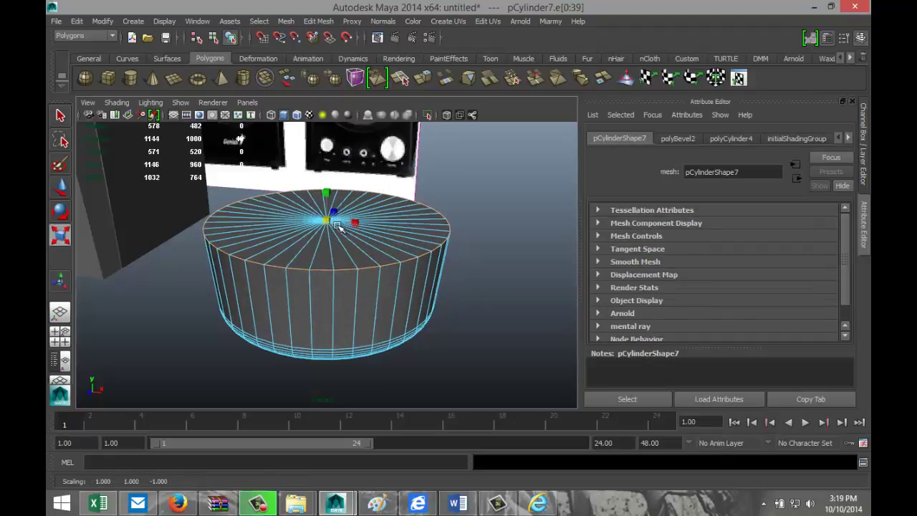
click(465, 316)
right_drag(373, 266, 421, 219)
click(380, 253)
scroll(281, 308, down, 5)
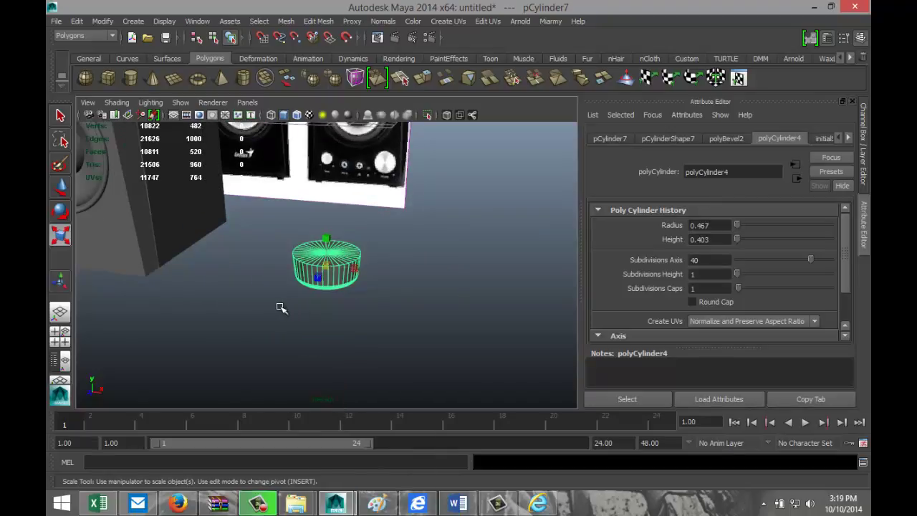
In the front view, move the cylinder under the cabinet's lower-right corner as a foot, at about X -1.802, Y -8.609
alt+drag(205, 289, 241, 319)
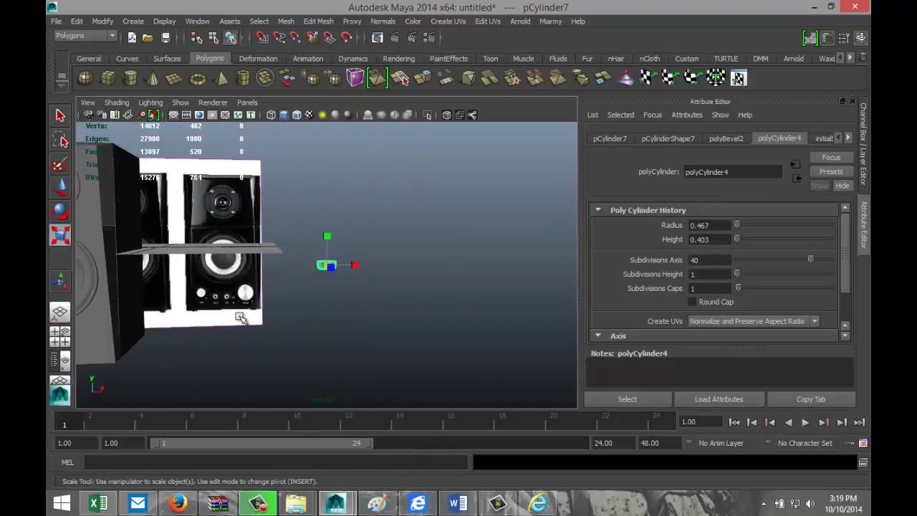
click(60, 331)
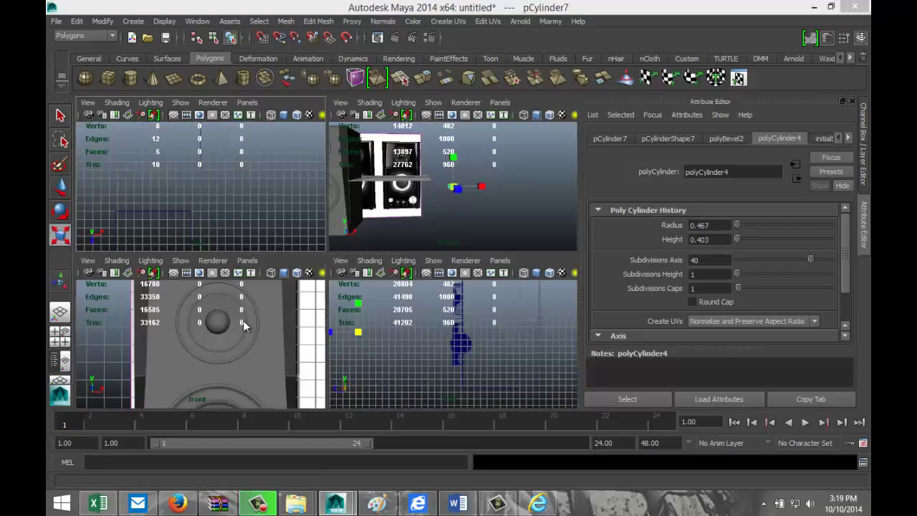
key(space)
scroll(311, 344, down, 8)
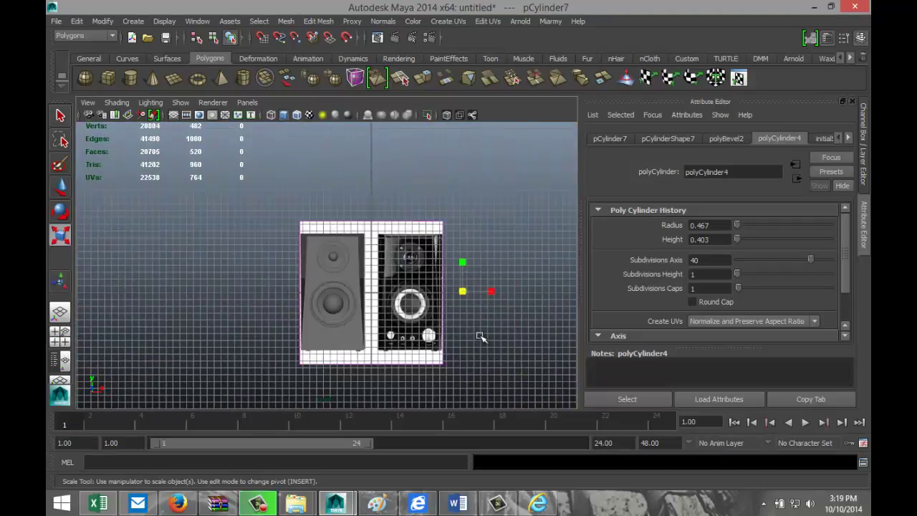
key(w)
drag(464, 271, 386, 356)
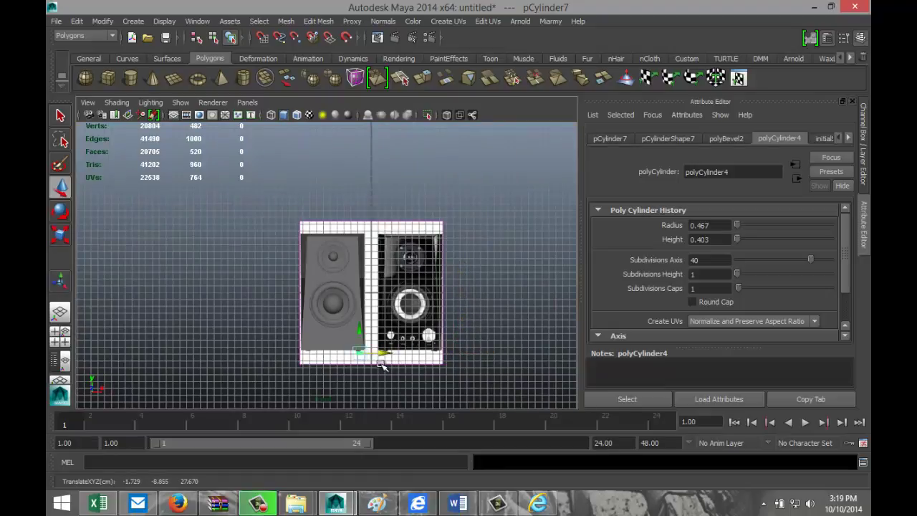
scroll(372, 366, up, 5)
scroll(368, 364, down, 3)
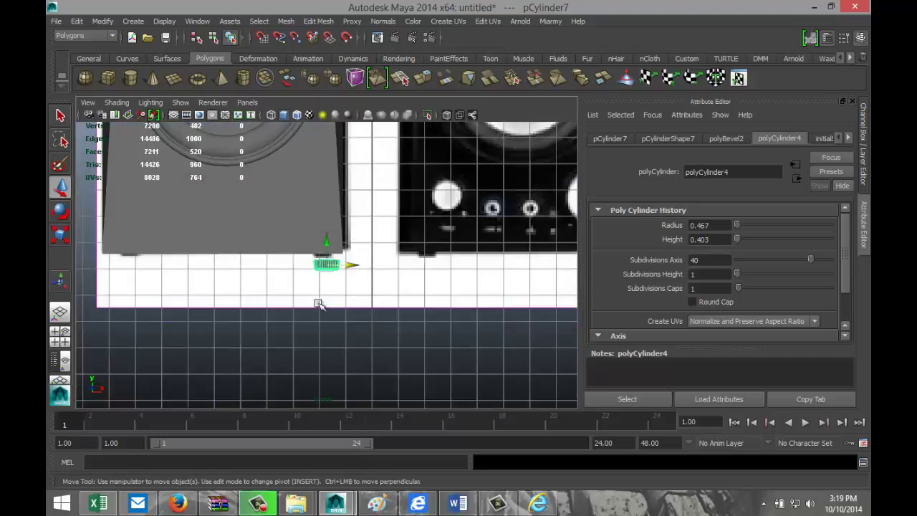
drag(326, 243, 352, 260)
scroll(369, 334, up, 5)
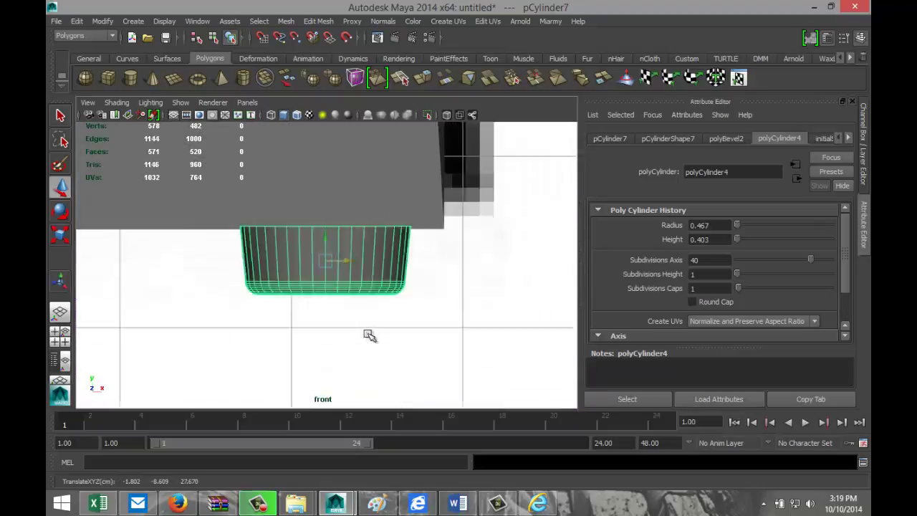
Scale the foot down uniformly to about 0.88
scroll(373, 330, down, 6)
scroll(375, 328, up, 2)
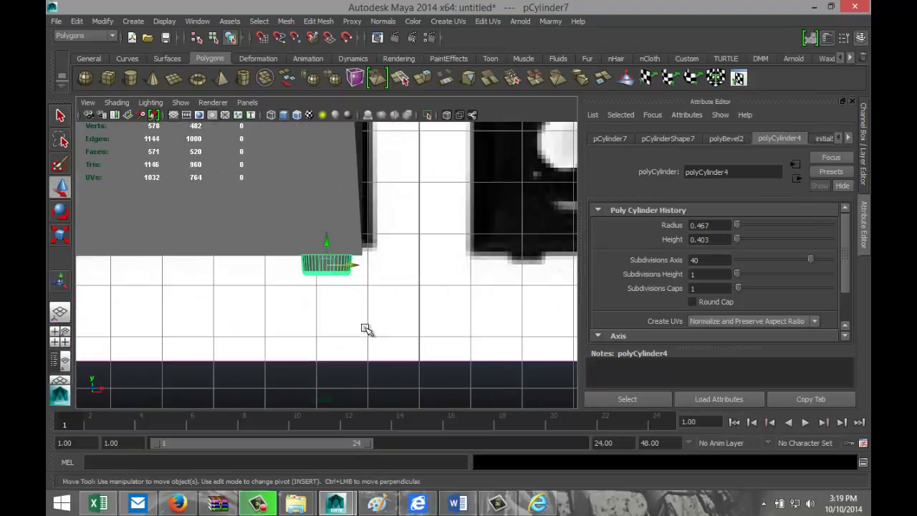
key(r)
click(327, 265)
drag(326, 266, 324, 267)
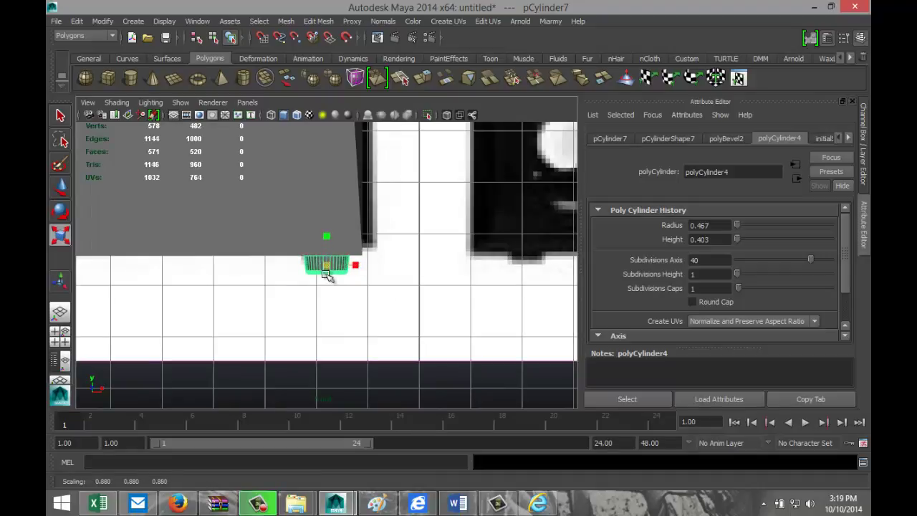
Duplicate the foot and move the copy along X under the cabinet's lower-left corner, at about X -9.3
scroll(339, 316, down, 2)
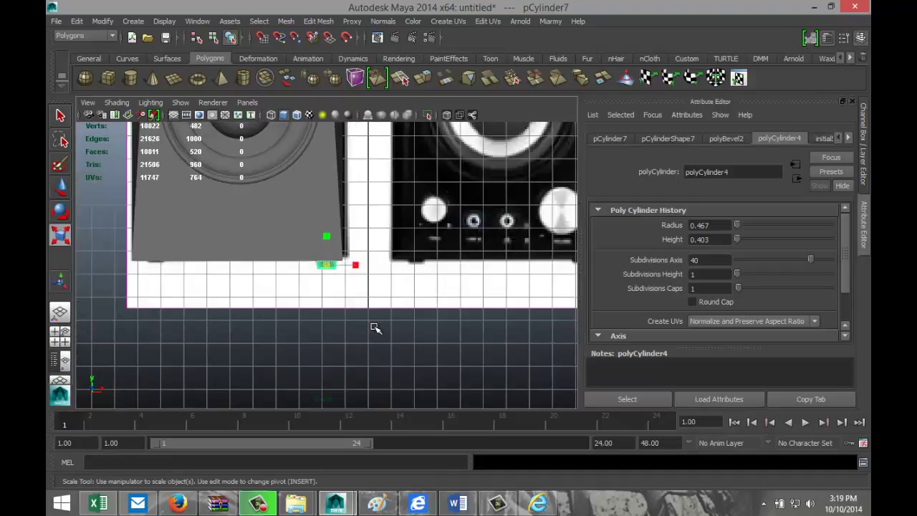
key(ctrl+d)
key(w)
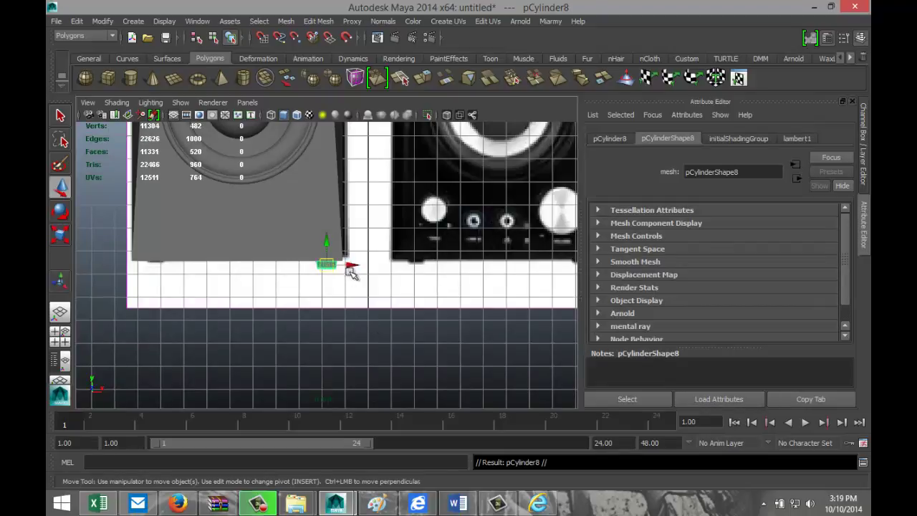
drag(351, 265, 182, 291)
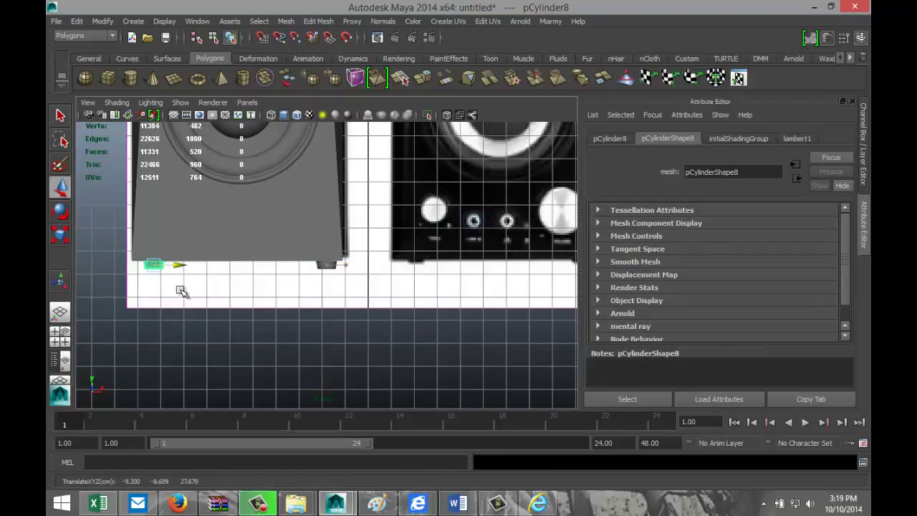
In the side view, select both feet and move them back under the front of the cabinet, at about Z 10.864
click(60, 337)
key(space)
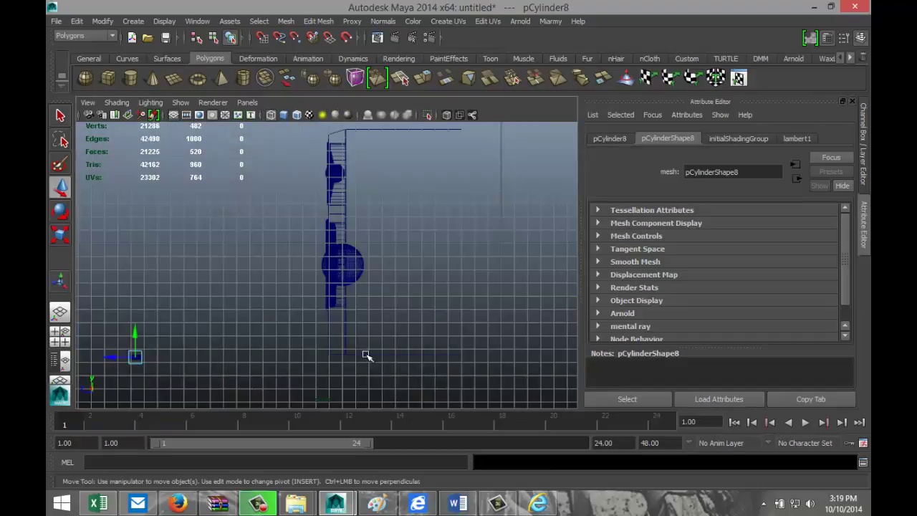
scroll(232, 355, down, 3)
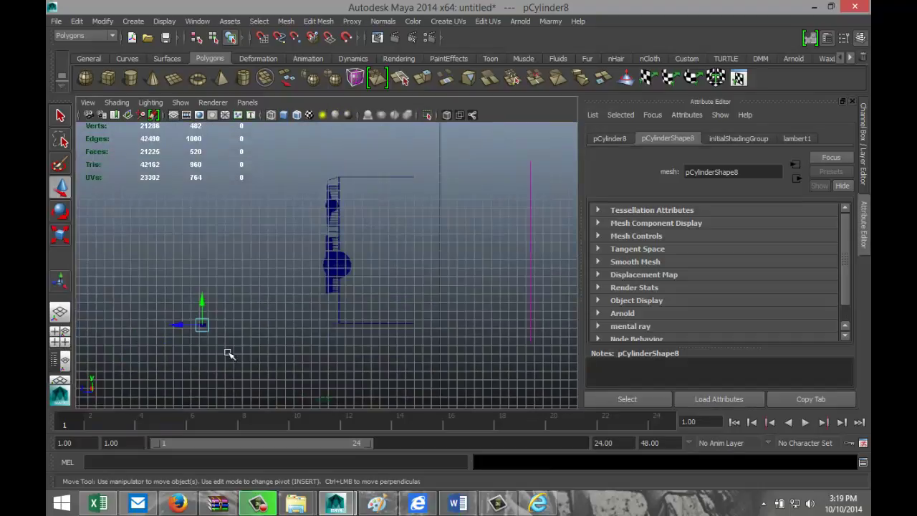
drag(140, 288, 253, 387)
drag(180, 331, 317, 349)
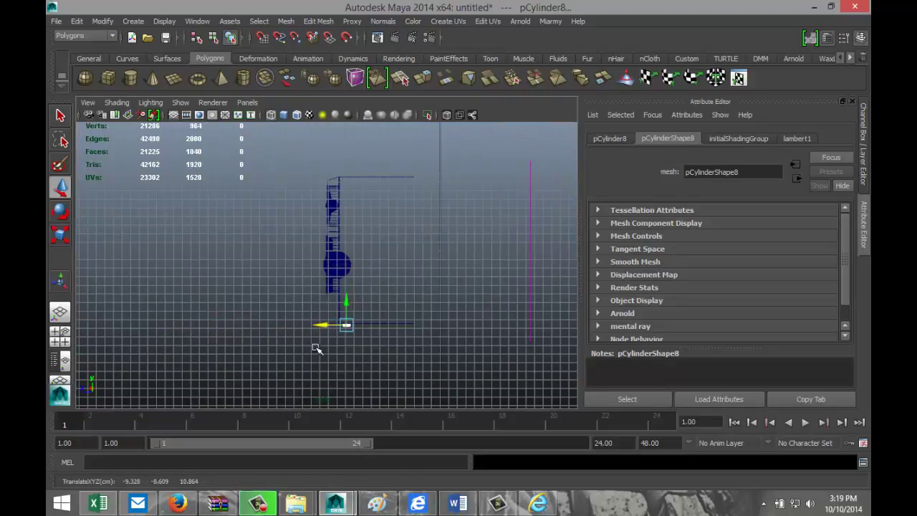
Nudge both selected feet slightly along Z toward the front of the cabinet in the side view
key(f)
scroll(317, 353, down, 7)
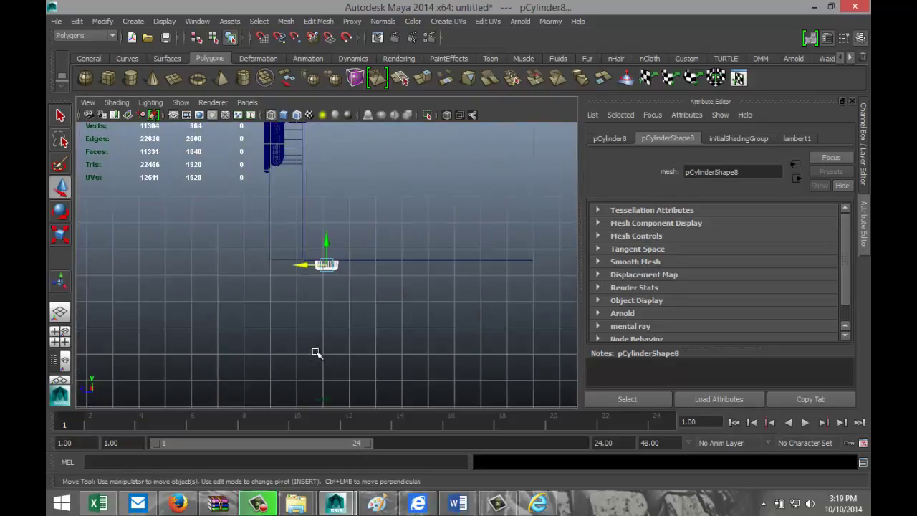
scroll(315, 346, up, 4)
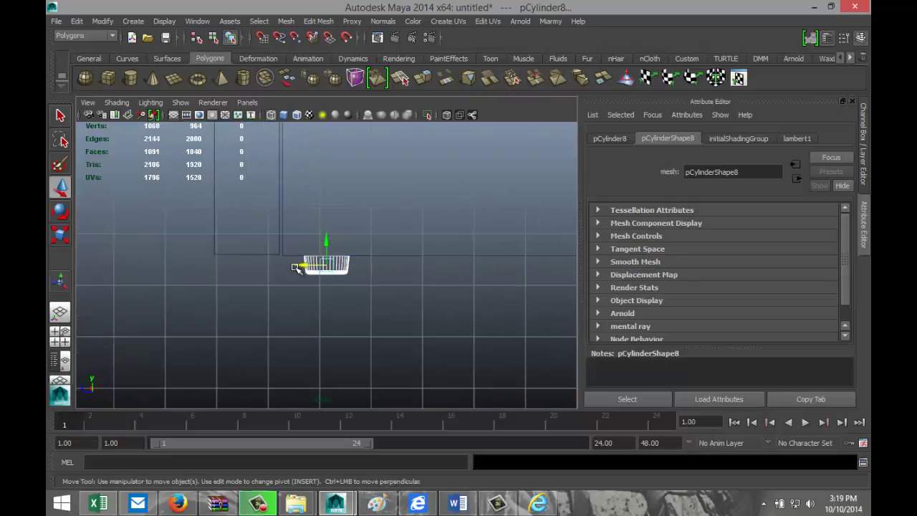
drag(296, 268, 284, 269)
scroll(364, 336, down, 4)
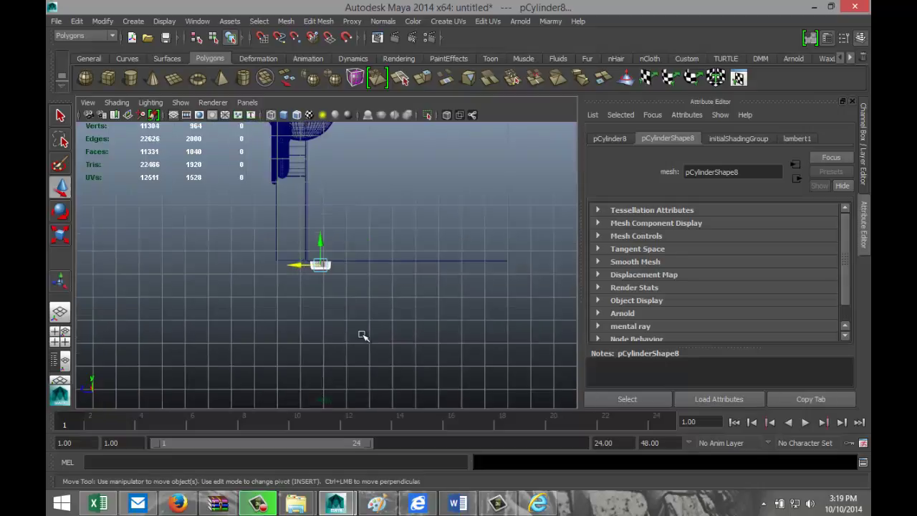
scroll(420, 347, down, 2)
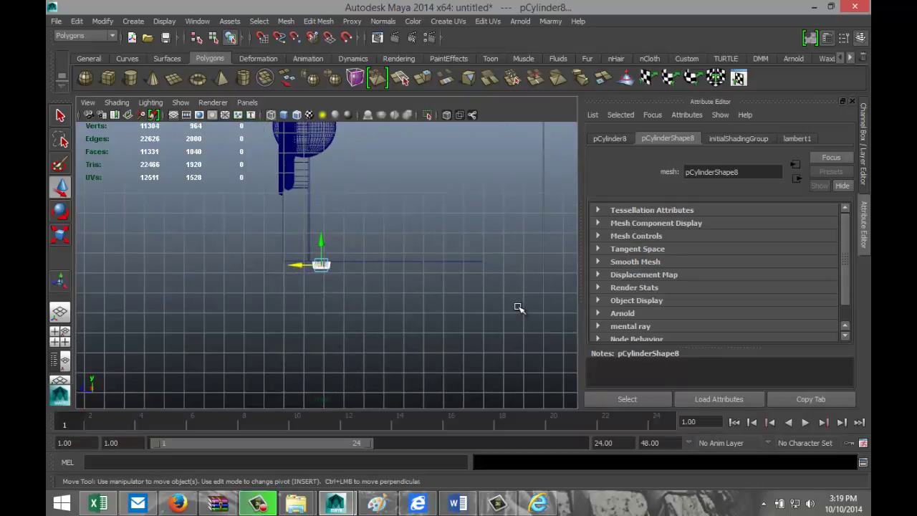
Duplicate both feet and move the copies along Z under the rear of the cabinet, at about Z 3.8, and deselect them in perspective
key(ctrl+d)
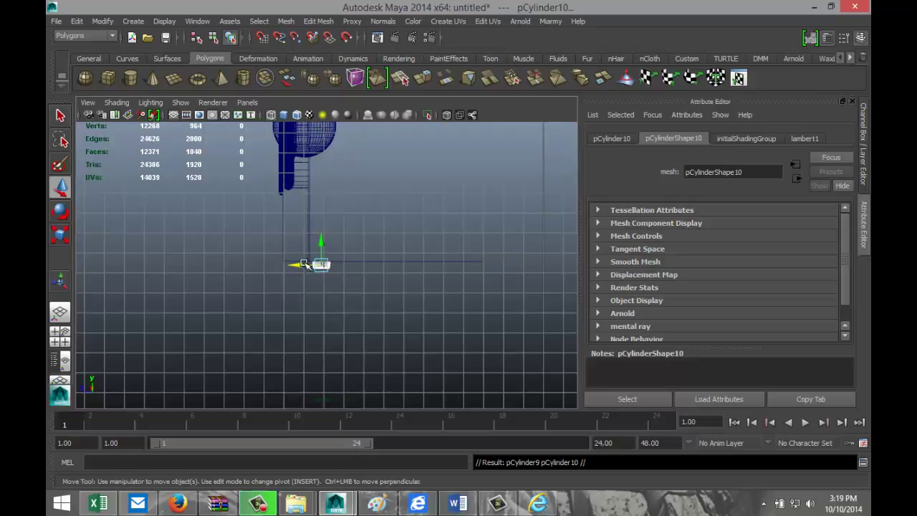
drag(304, 265, 439, 286)
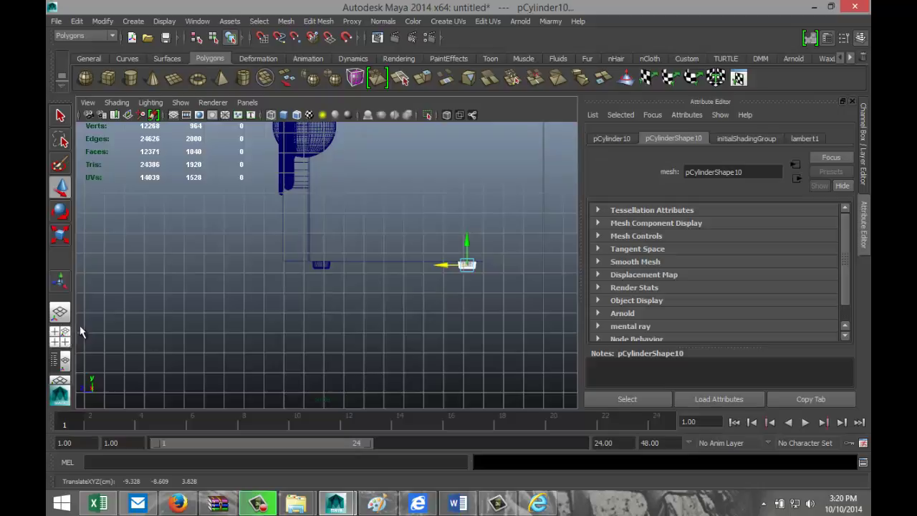
click(63, 335)
key(space)
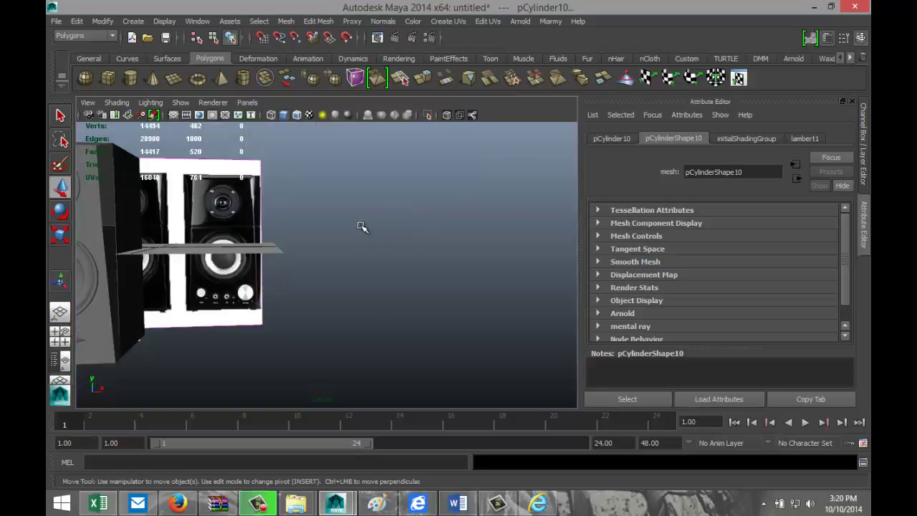
alt+drag(323, 222, 452, 309)
click(459, 313)
Select all parts of the modeled speaker, including the feet, and combine them into a single mesh
alt+middle_drag(459, 304, 336, 328)
scroll(346, 327, up, 5)
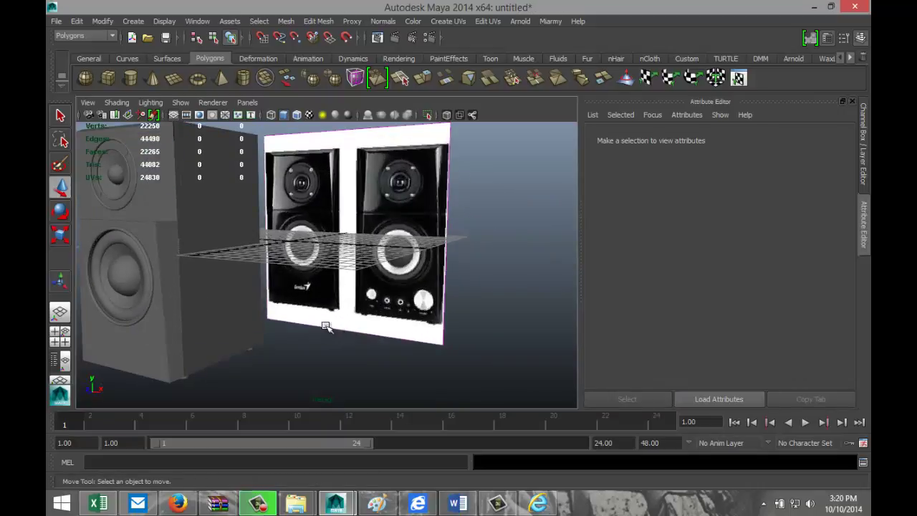
alt+drag(326, 326, 357, 324)
alt+middle_drag(318, 319, 558, 310)
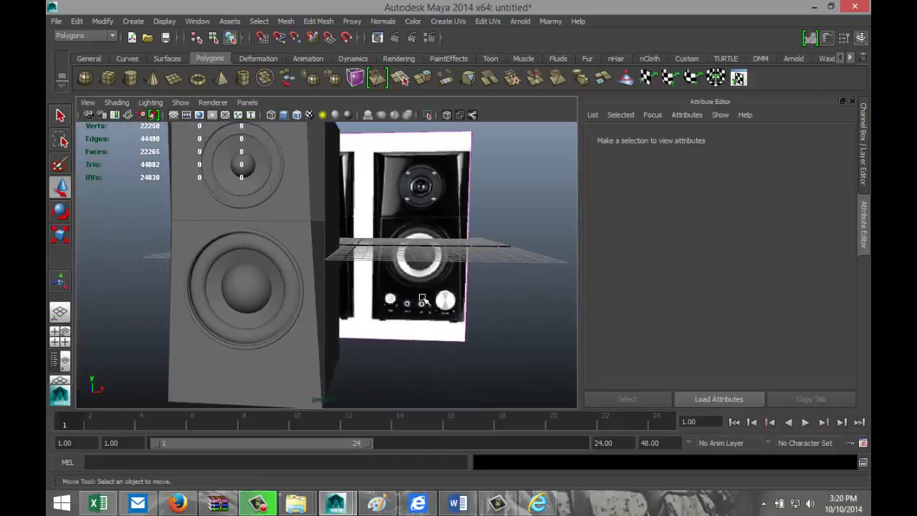
scroll(552, 308, down, 5)
drag(220, 177, 399, 349)
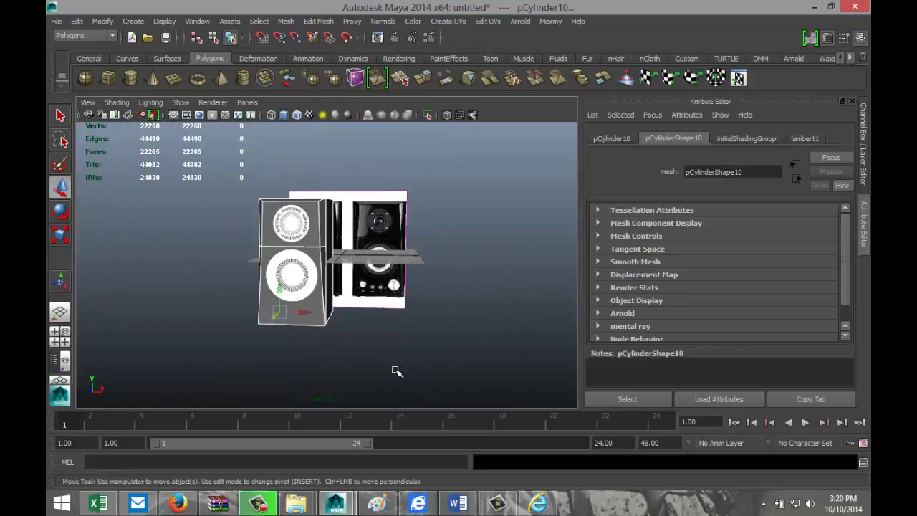
click(287, 21)
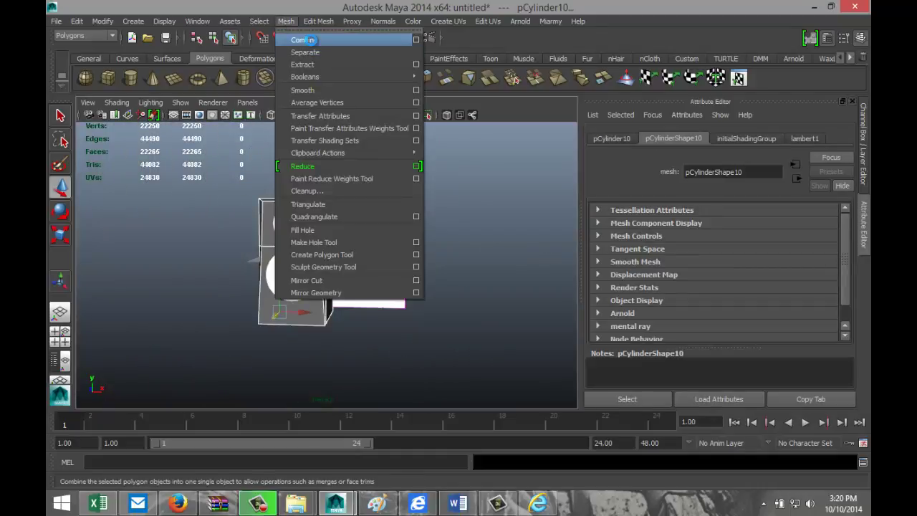
click(304, 40)
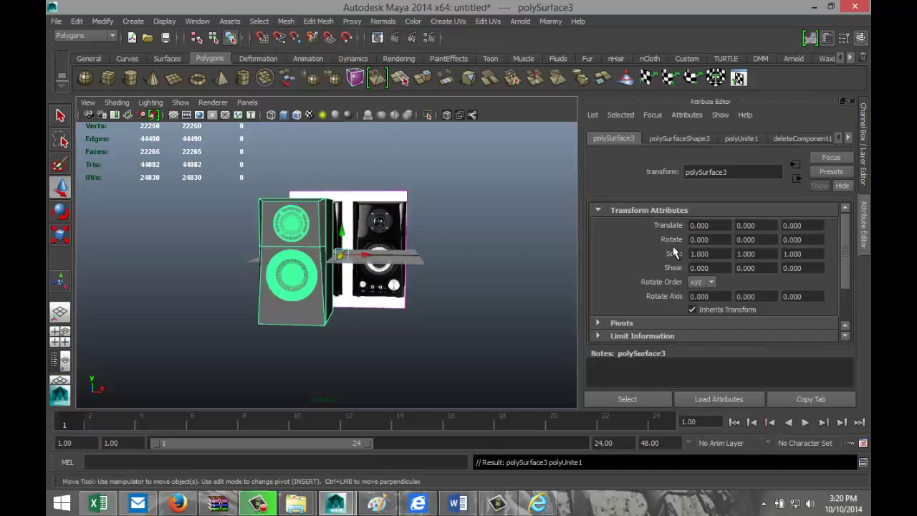
Duplicate the combined speaker and move the copy along X to about 23.95
key(ctrl+d)
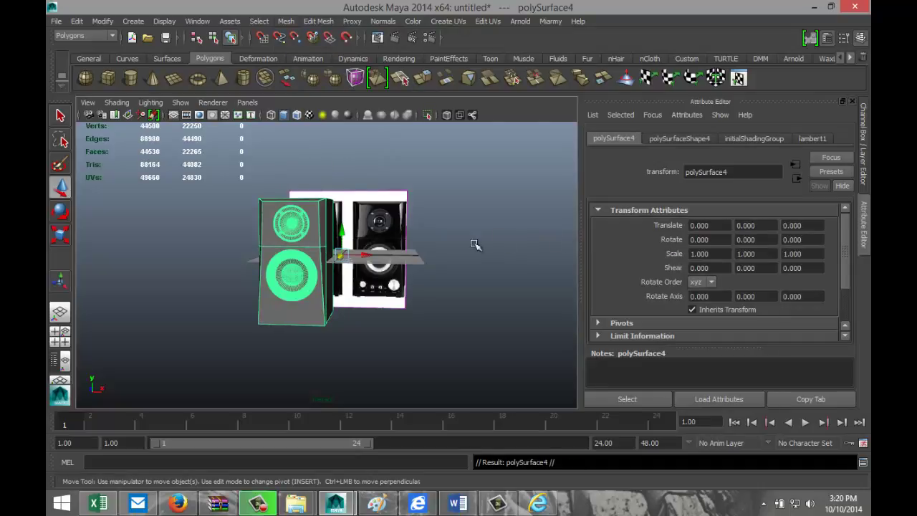
drag(356, 257, 521, 273)
scroll(436, 351, up, 6)
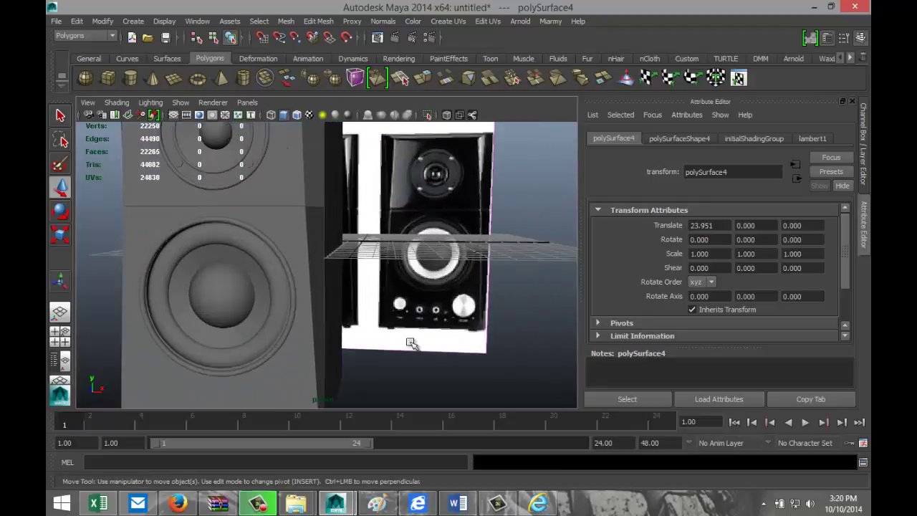
scroll(399, 342, down, 6)
Move the original speaker along X to about -51.37 and its copy to about -6.15
click(295, 312)
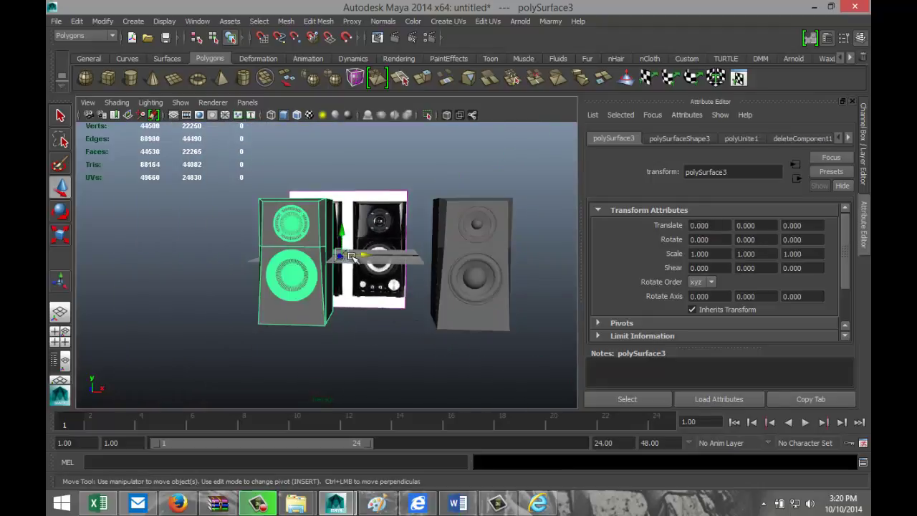
drag(366, 259, 63, 247)
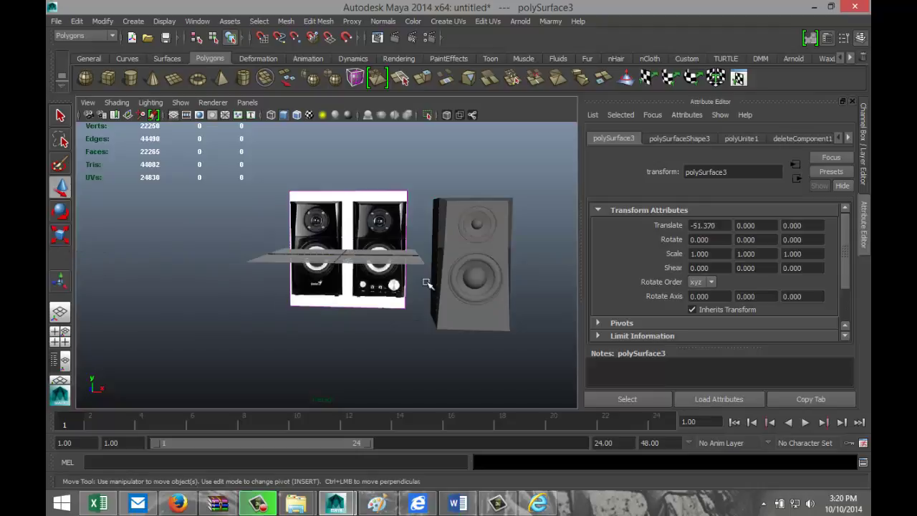
click(488, 249)
drag(518, 256, 334, 270)
Examine the knobs and jacks on the lower front of the second speaker in the reference image
scroll(383, 324, up, 6)
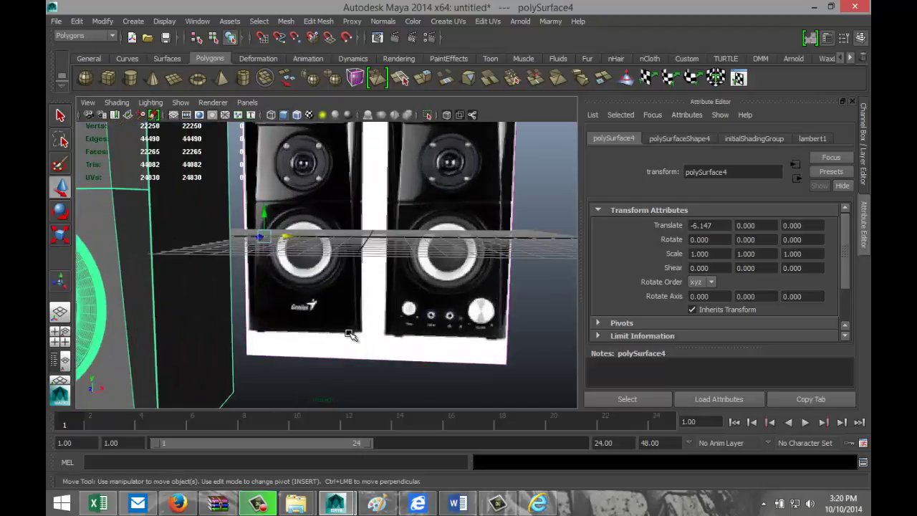
mouse_move(307, 335)
alt+mouse_down()
mouse_move(320, 328)
mouse_move(323, 338)
alt+mouse_up()
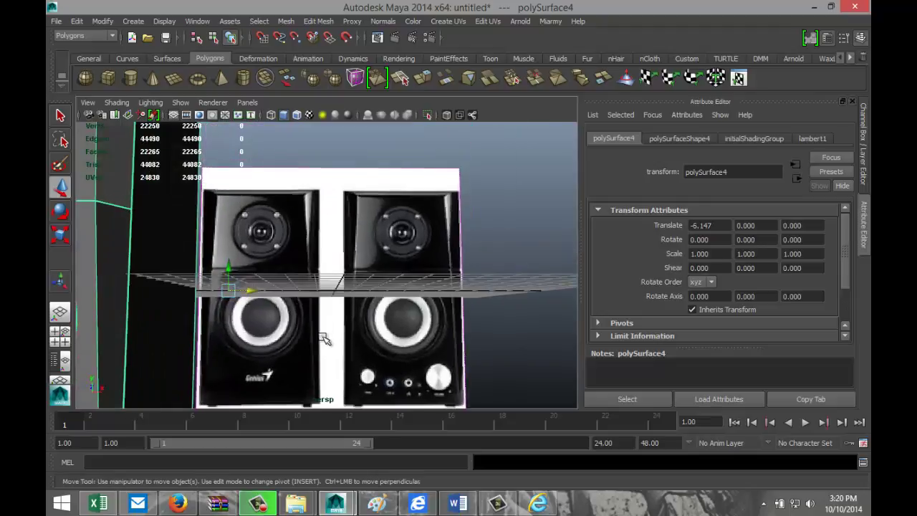
alt+middle_drag(327, 330, 346, 205)
scroll(355, 286, down, 1)
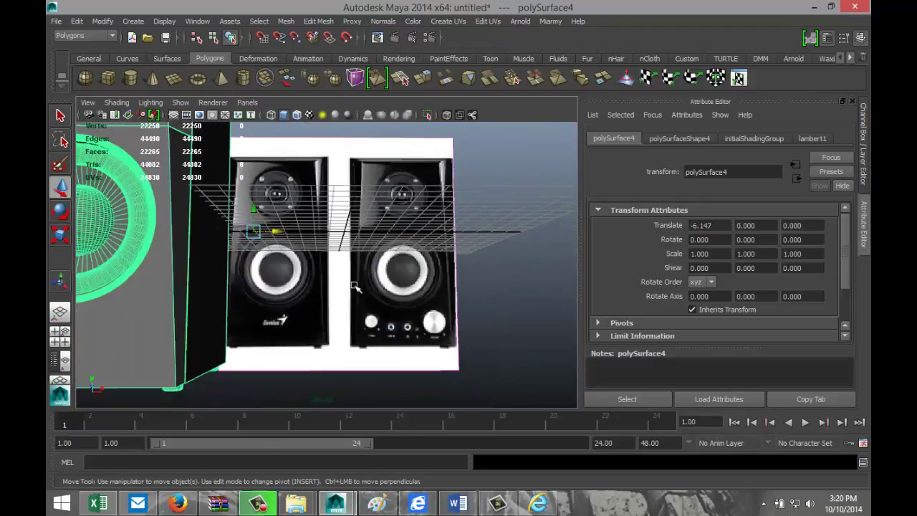
scroll(487, 341, up, 4)
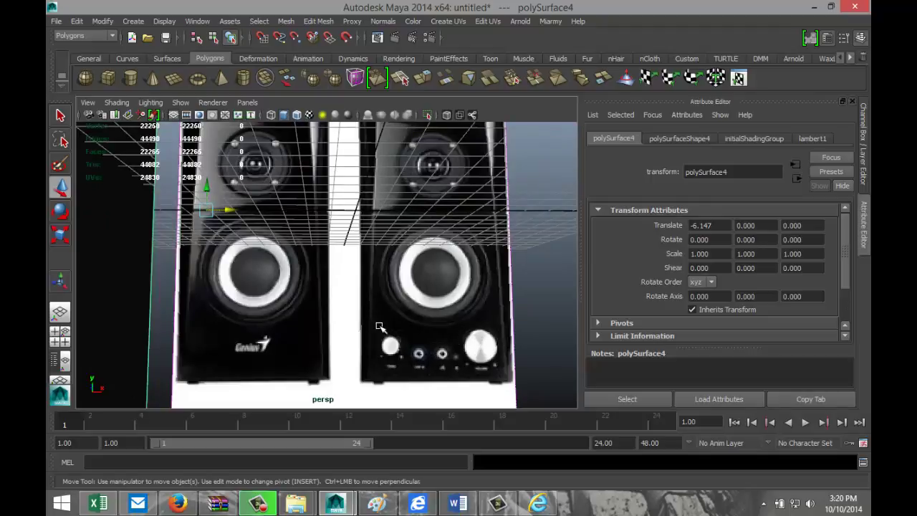
scroll(376, 323, down, 3)
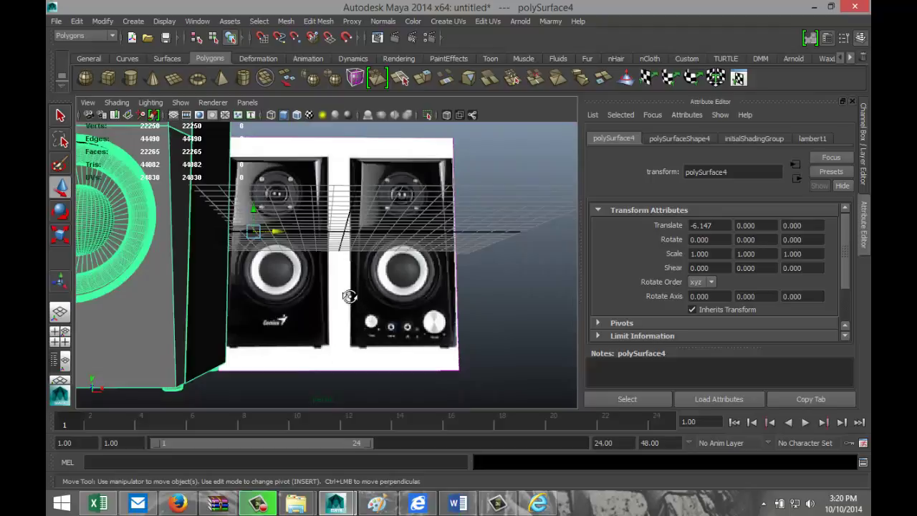
alt+drag(349, 296, 376, 306)
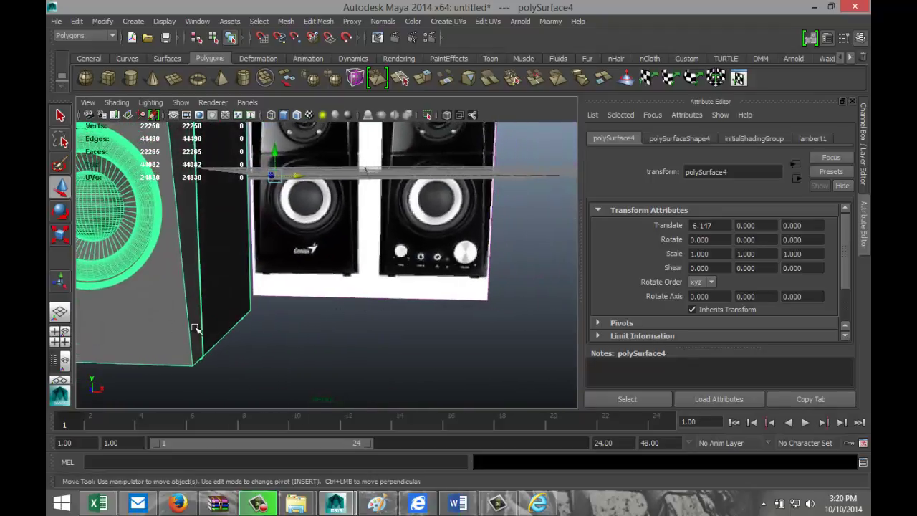
Draw a polygon cylinder on the grid in front of the reference speakers, about 1.43 in radius and 2.24 high, and frame it
click(130, 79)
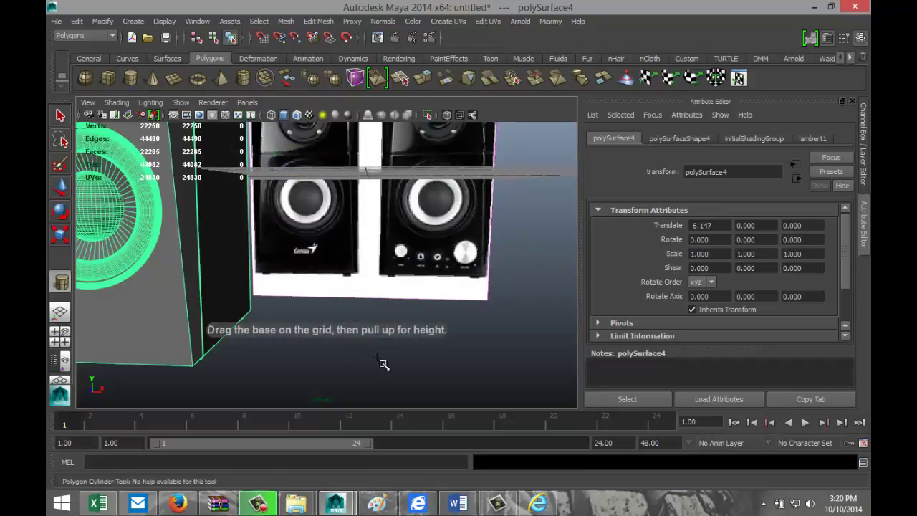
scroll(334, 327, down, 3)
alt+drag(375, 307, 375, 337)
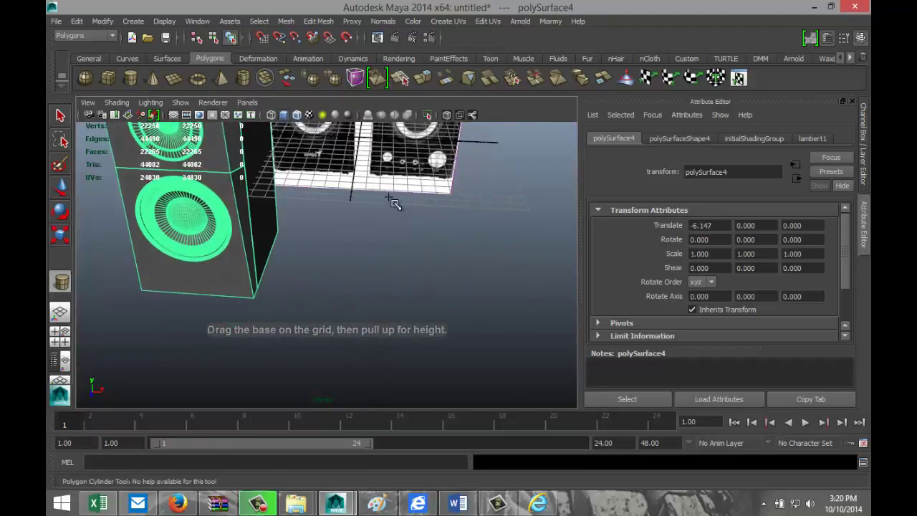
drag(382, 185, 392, 145)
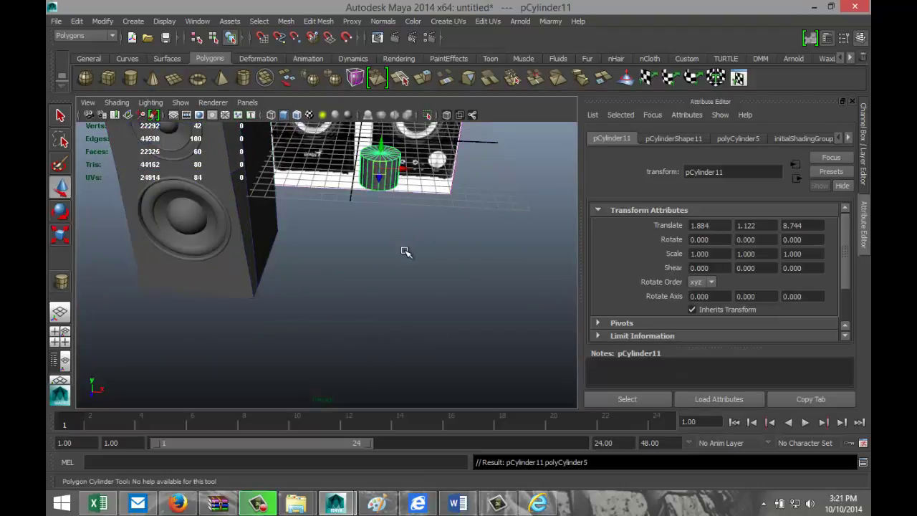
key(f)
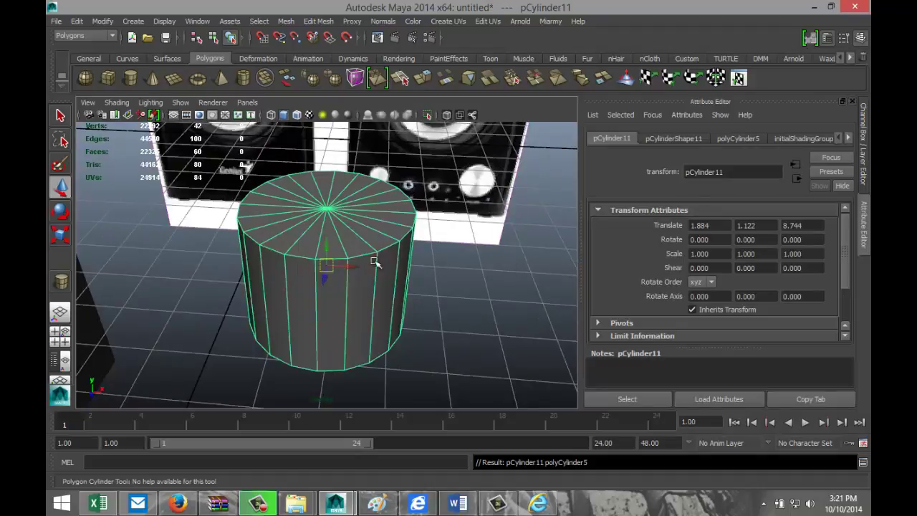
Set the new cylinder's Subdivisions Axis to 60
click(736, 138)
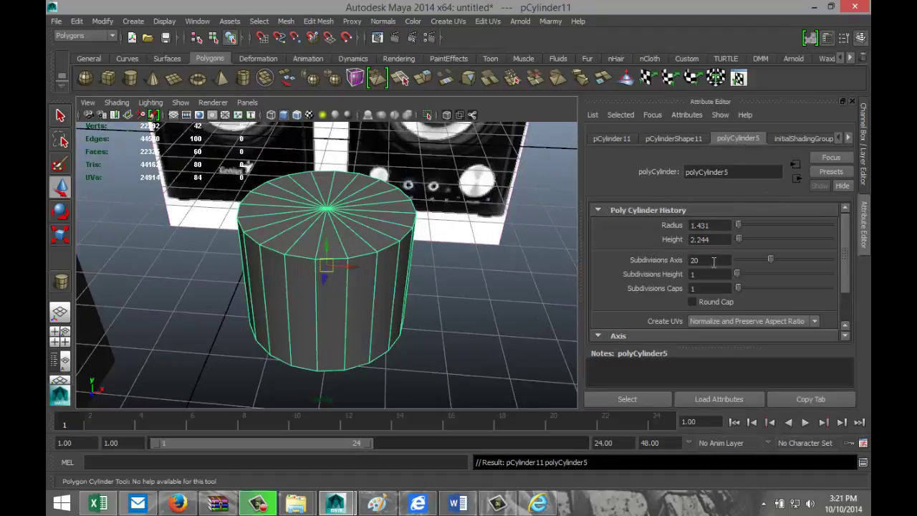
click(686, 260)
text(60)
key(Return)
key(w)
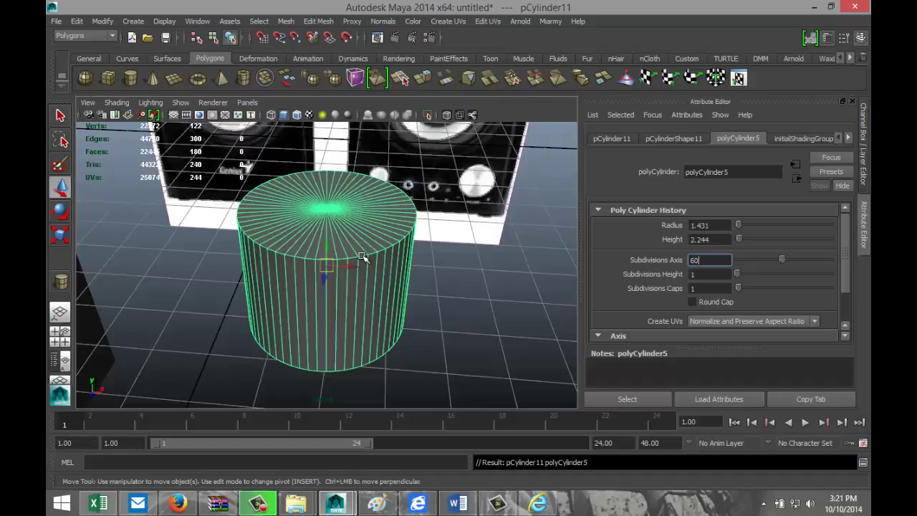
Try tapering the cylinder by scaling its top edge loop inward uniformly, and undo the scaling
right_drag(363, 256, 363, 204)
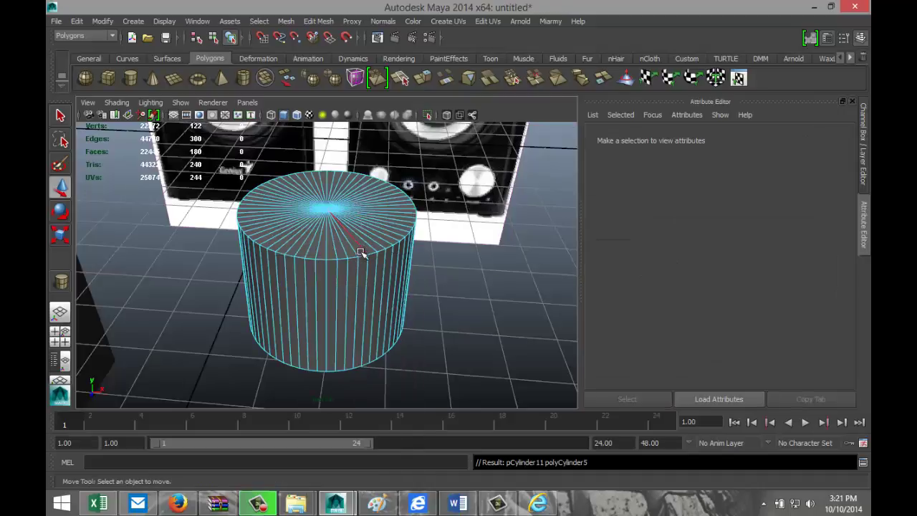
double_click(360, 255)
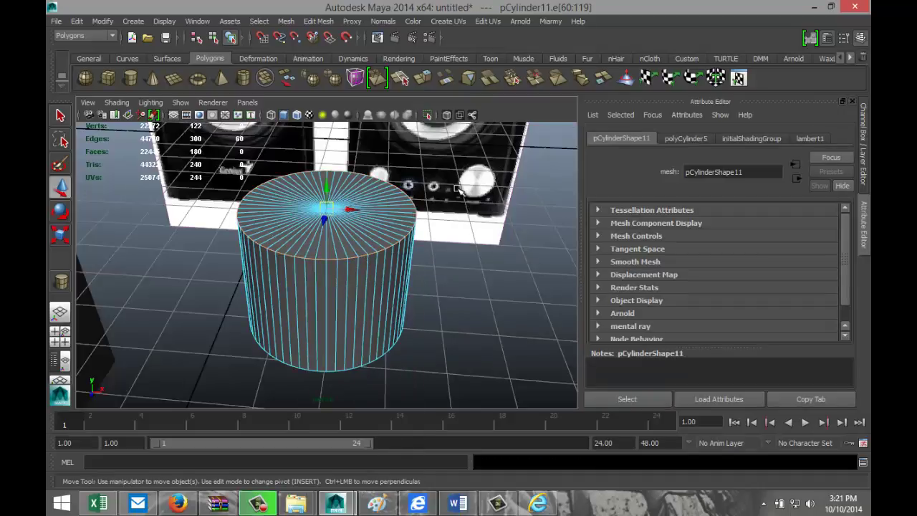
key(r)
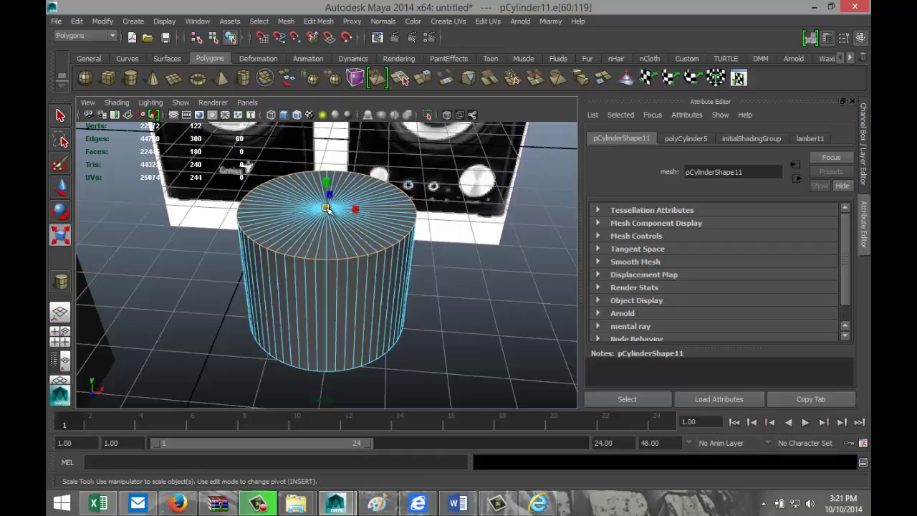
drag(329, 211, 312, 209)
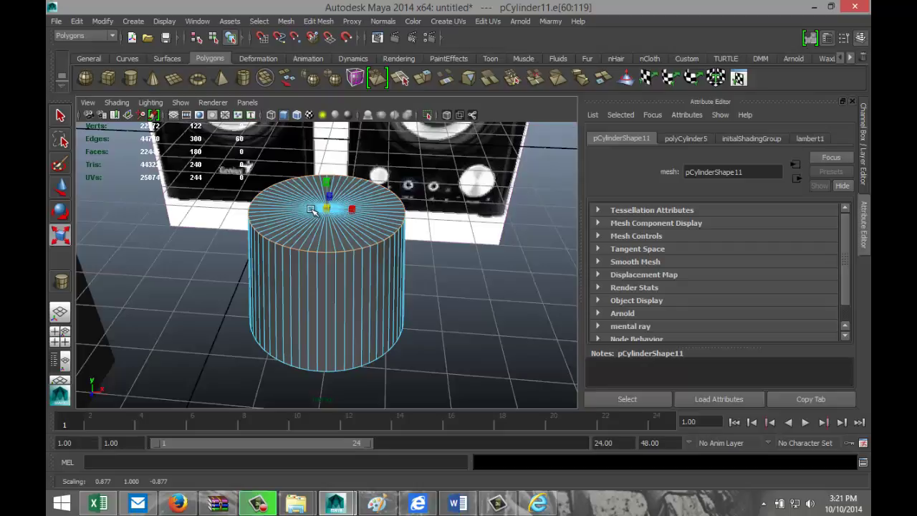
drag(313, 209, 318, 212)
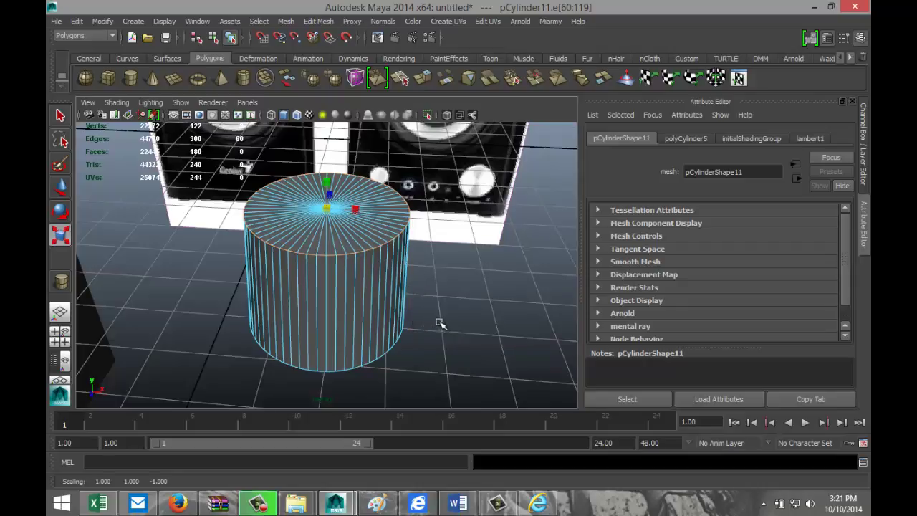
key(ctrl+z)
key(ctrl+z)
Select every second side face all the way around the 60-sided cylinder
scroll(444, 330, up, 5)
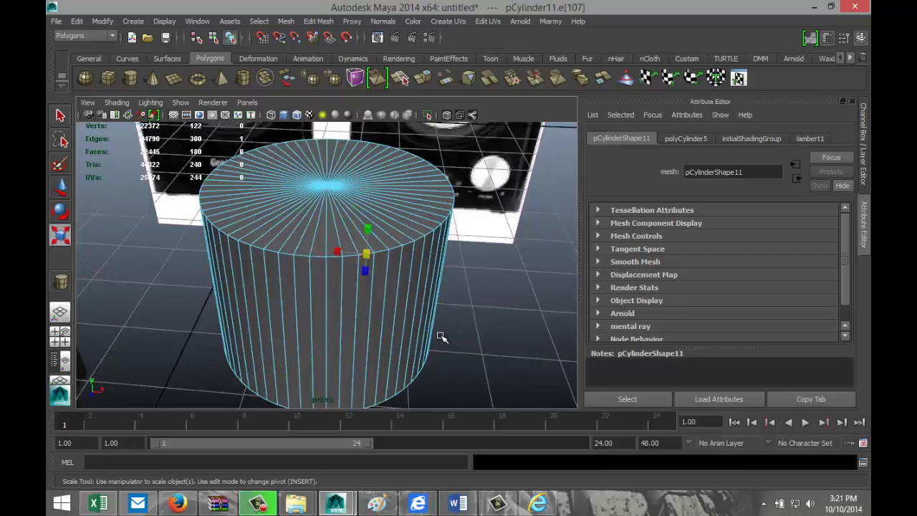
right_drag(361, 312, 367, 263)
click(362, 292)
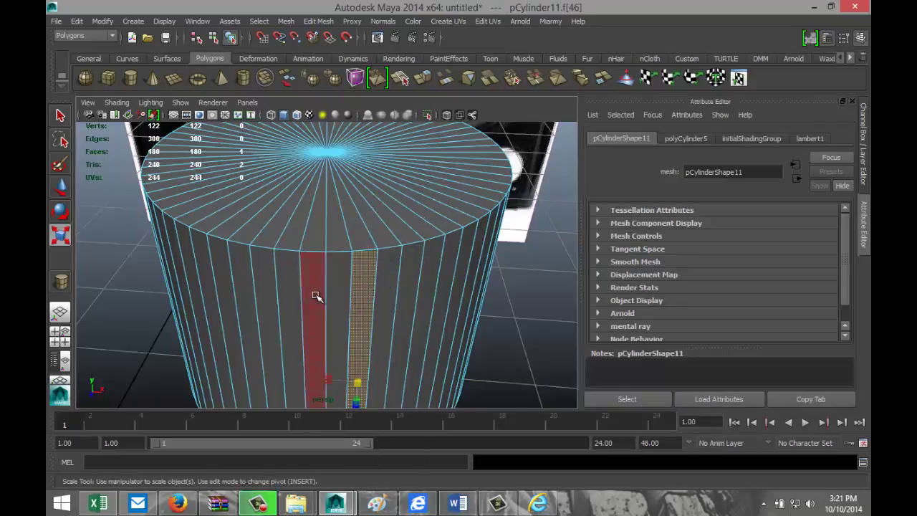
shift+click(315, 297)
shift+click(267, 292)
shift+click(231, 288)
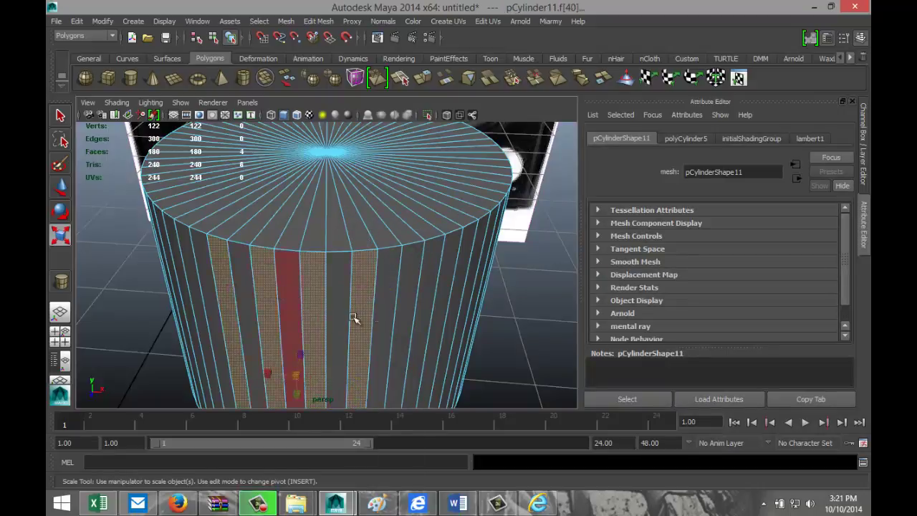
shift+click(408, 311)
shift+click(440, 302)
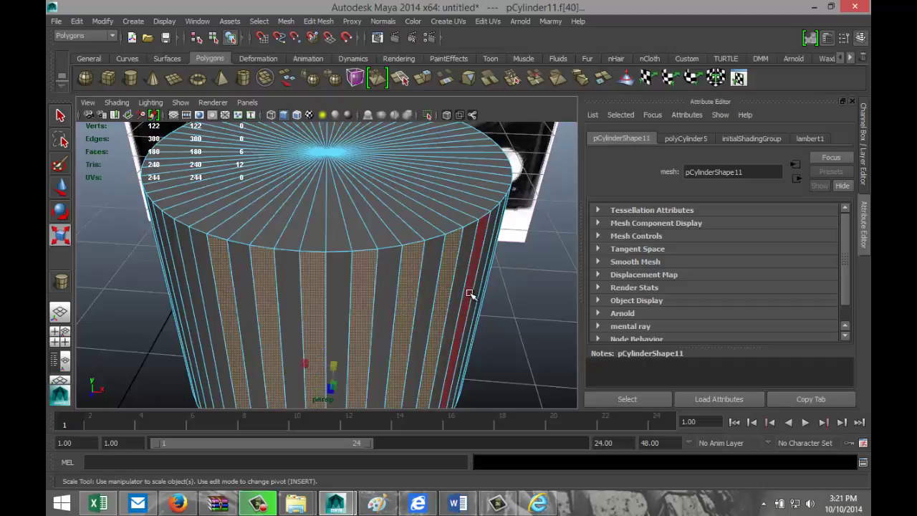
shift+click(470, 296)
alt+drag(470, 296, 287, 294)
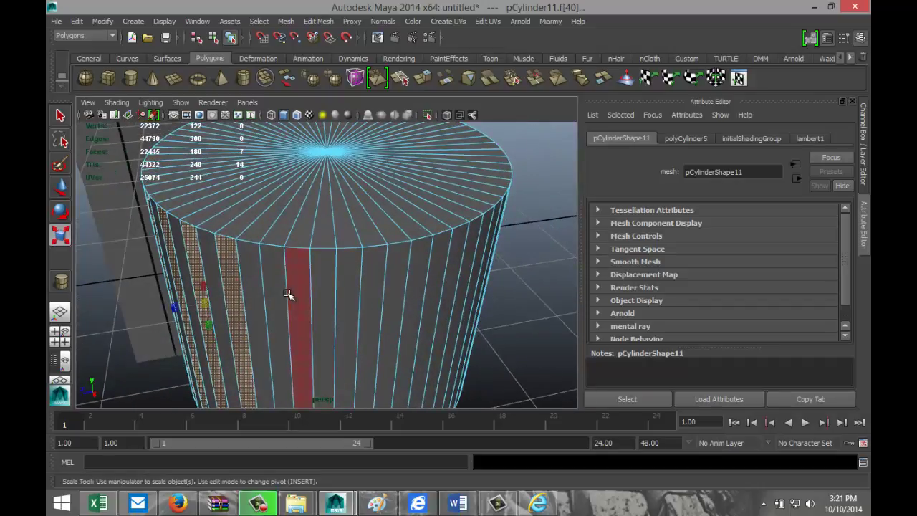
shift+click(280, 294)
shift+click(320, 298)
shift+click(367, 300)
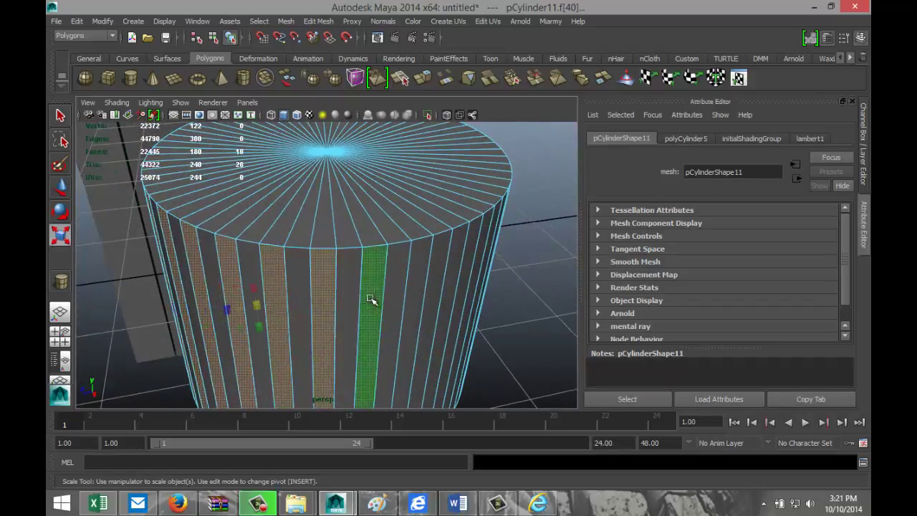
shift+click(414, 298)
shift+click(447, 298)
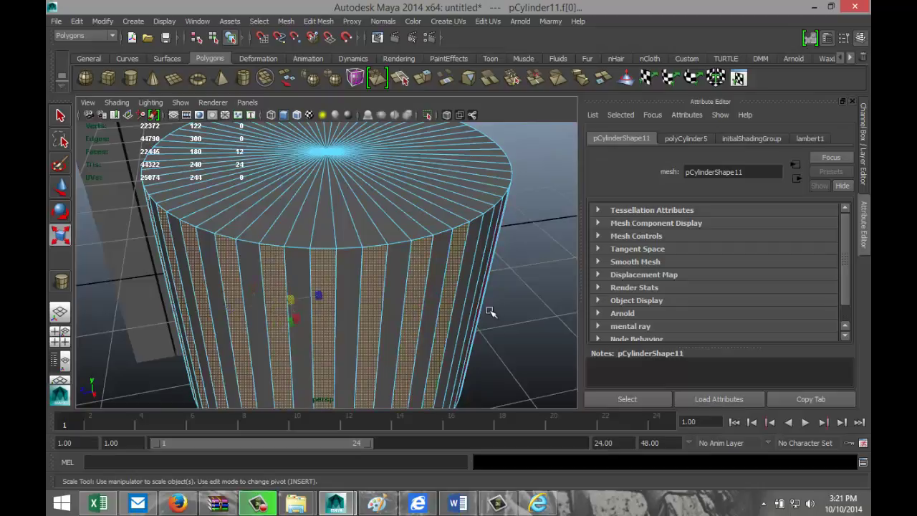
alt+drag(494, 313, 380, 301)
shift+click(255, 246)
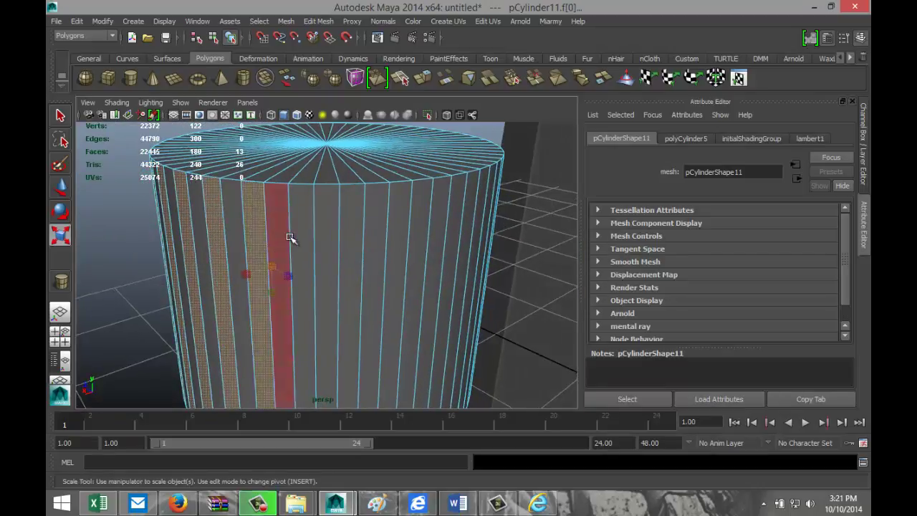
shift+click(301, 245)
shift+click(350, 251)
shift+click(396, 254)
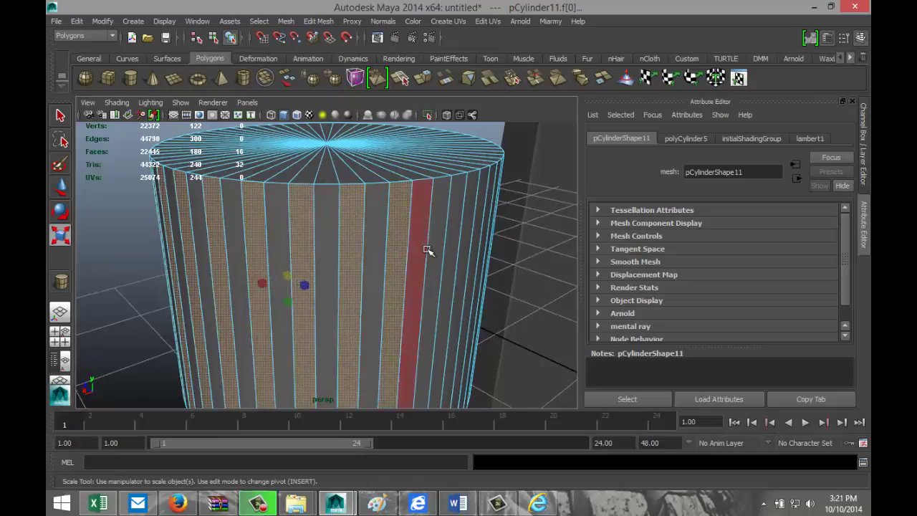
shift+click(437, 251)
alt+drag(496, 285, 344, 280)
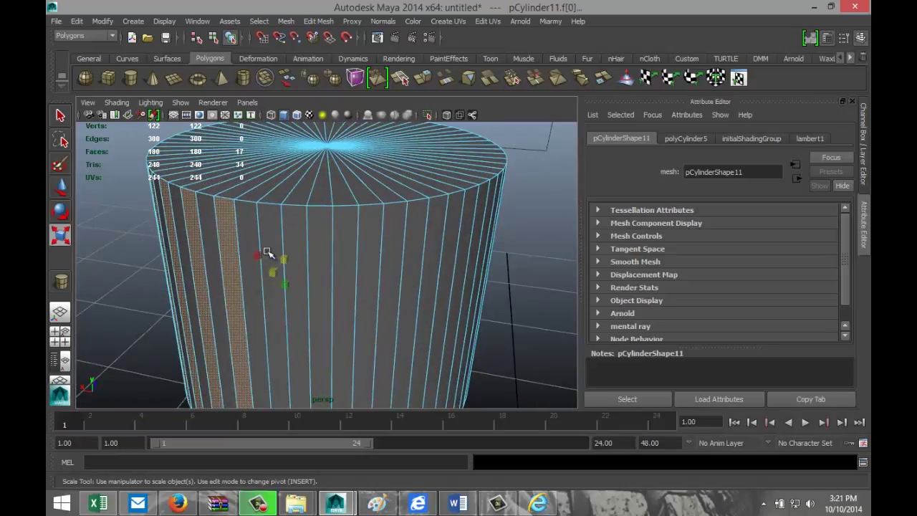
shift+click(272, 235)
shift+click(315, 242)
shift+click(366, 249)
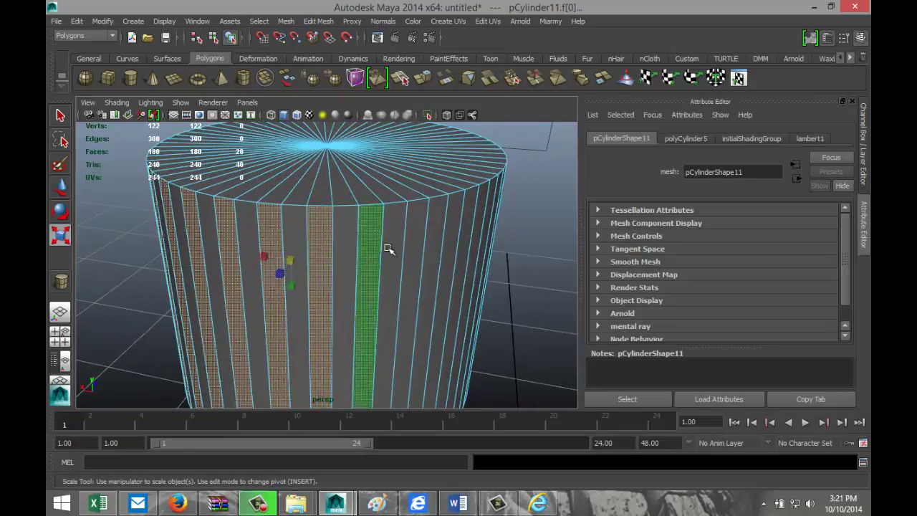
shift+click(414, 244)
shift+click(447, 248)
alt+drag(509, 289, 293, 283)
shift+click(261, 284)
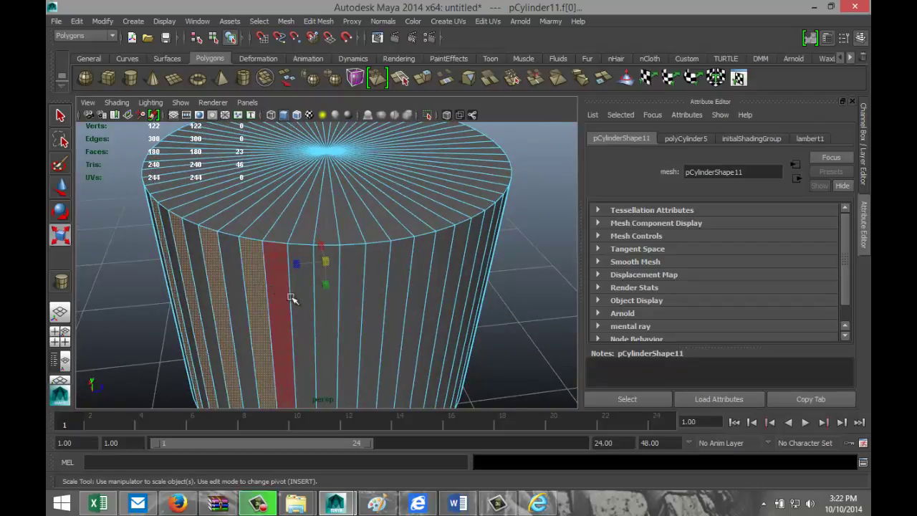
shift+click(302, 299)
shift+click(354, 313)
shift+click(395, 318)
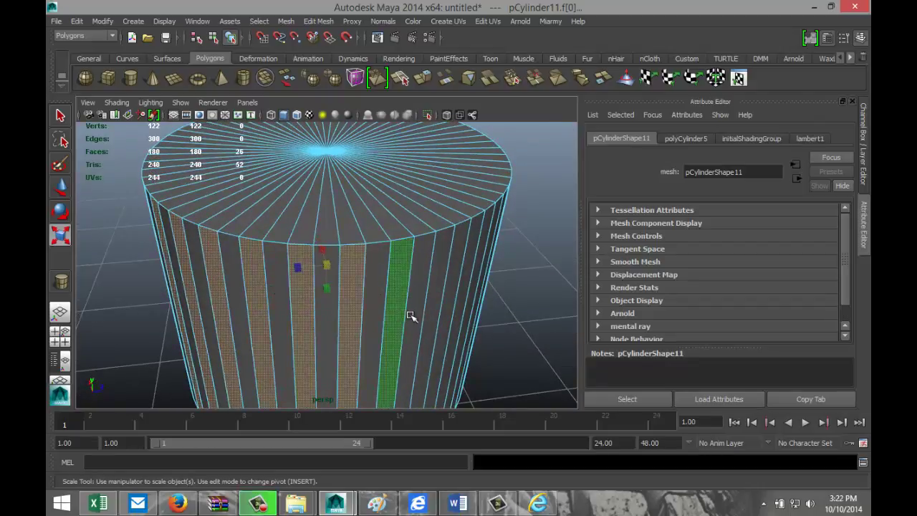
shift+click(427, 313)
alt+drag(515, 331, 282, 315)
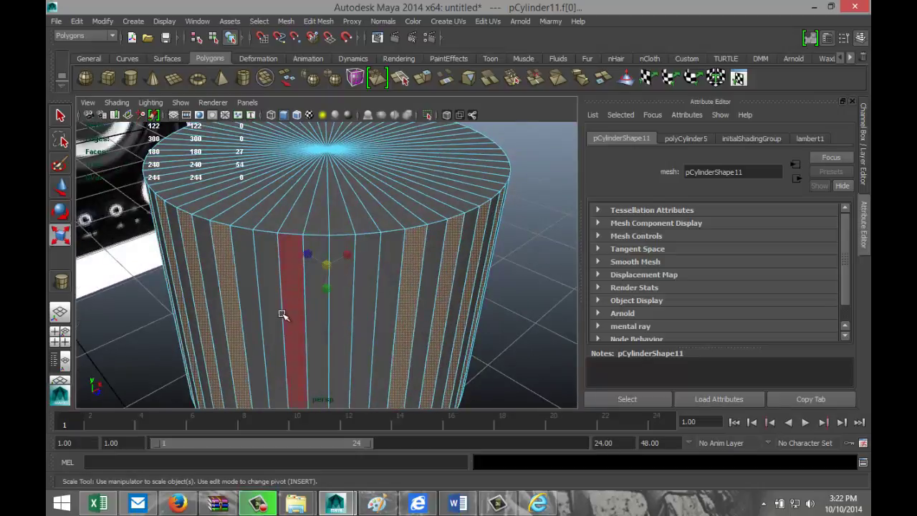
shift+click(281, 313)
shift+click(317, 321)
shift+click(352, 329)
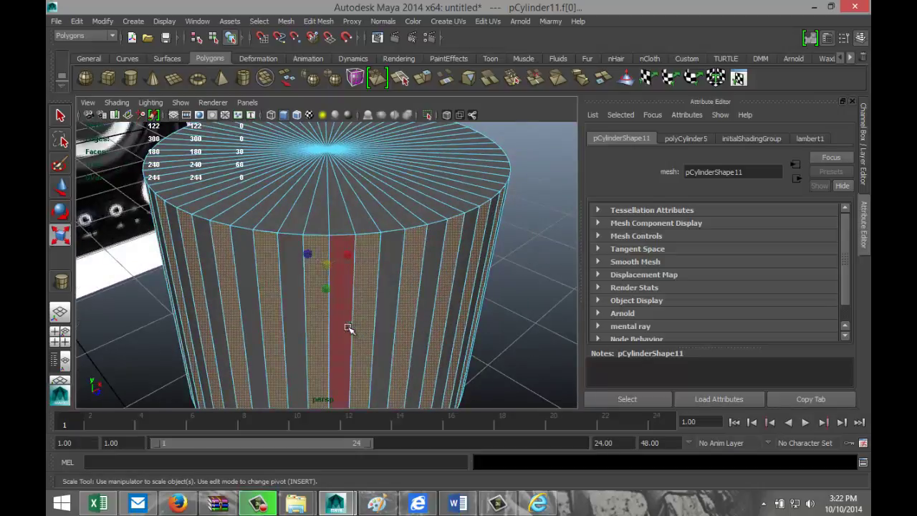
Extrude the selected side faces and scale them slightly outward uniformly to form grip ridges around the knob
scroll(406, 335, down, 5)
alt+drag(405, 335, 442, 342)
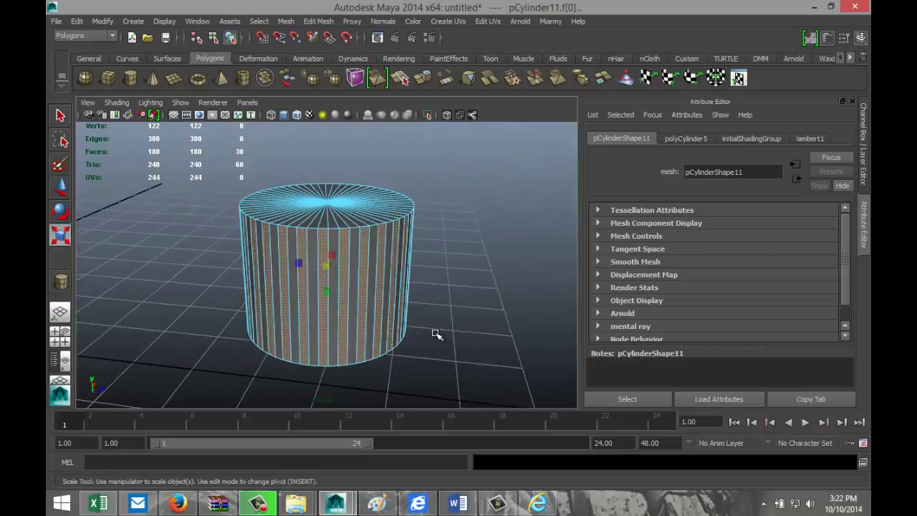
click(317, 21)
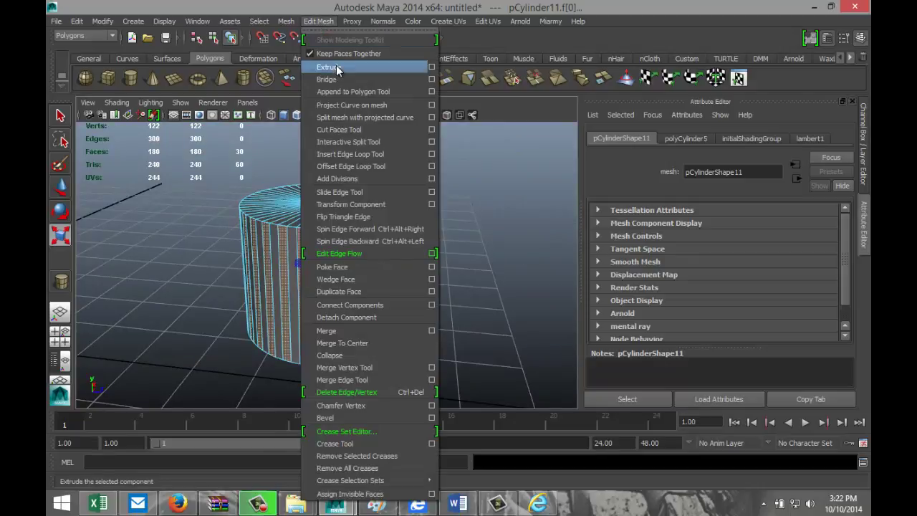
click(337, 67)
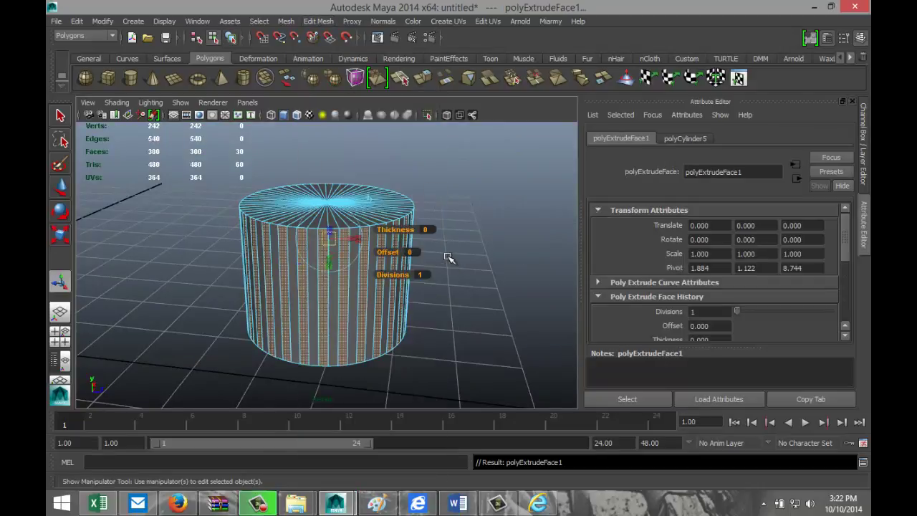
key(r)
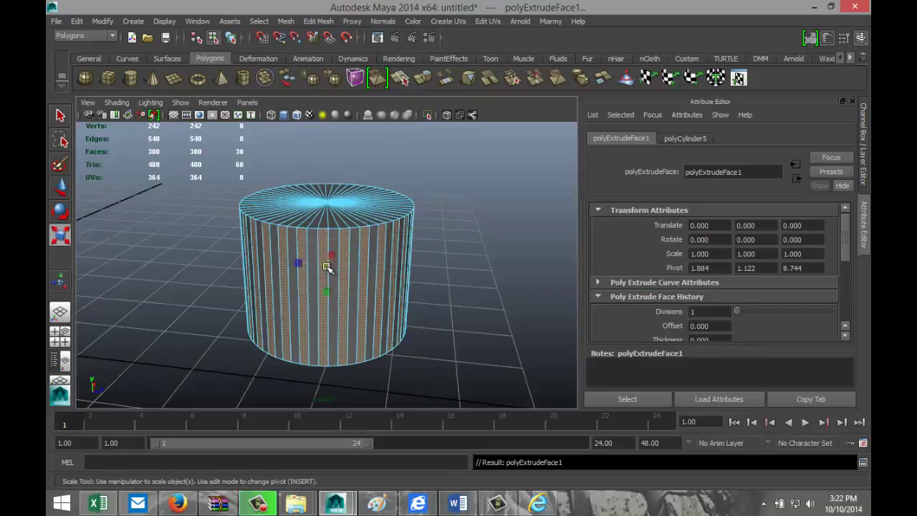
drag(326, 267, 330, 286)
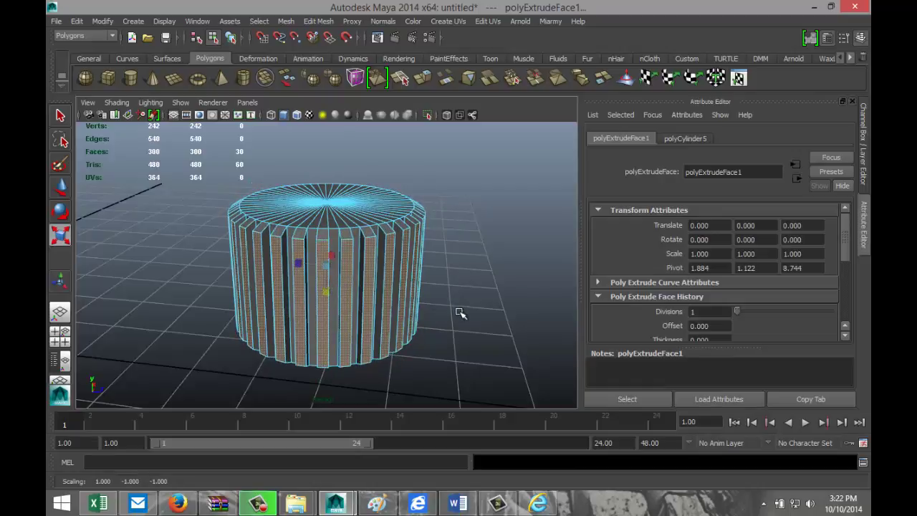
alt+drag(460, 312, 446, 332)
click(477, 336)
alt+drag(358, 327, 323, 293)
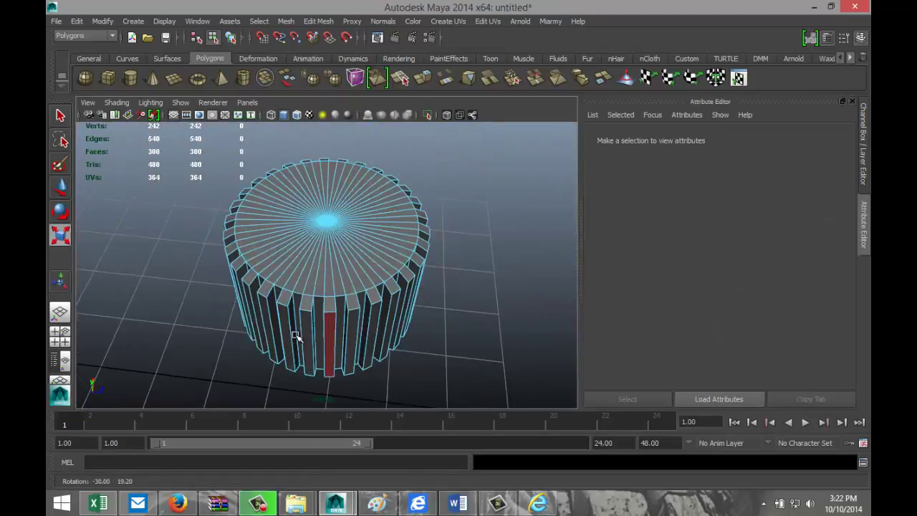
Select the whole ridged knob in object mode and set its Rotate X to 90 so its cap faces forward
right_drag(347, 242, 393, 218)
click(351, 223)
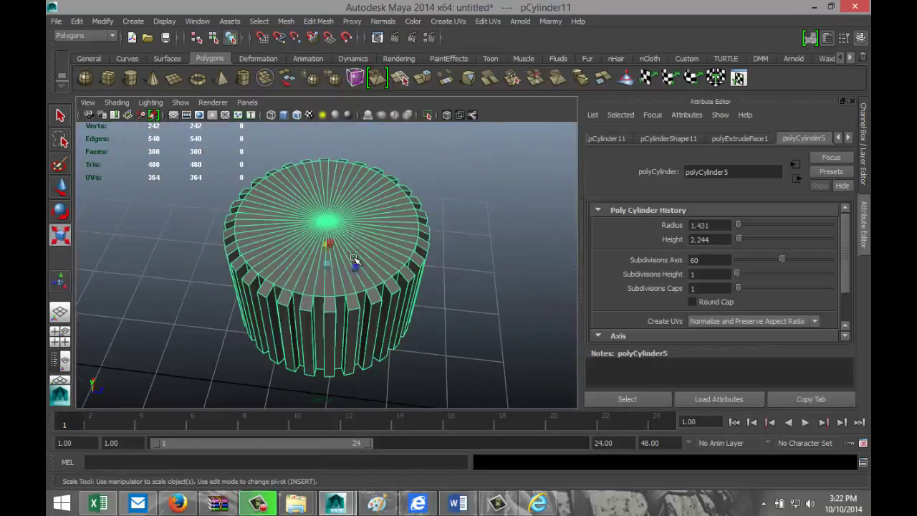
scroll(356, 283, down, 4)
key(f)
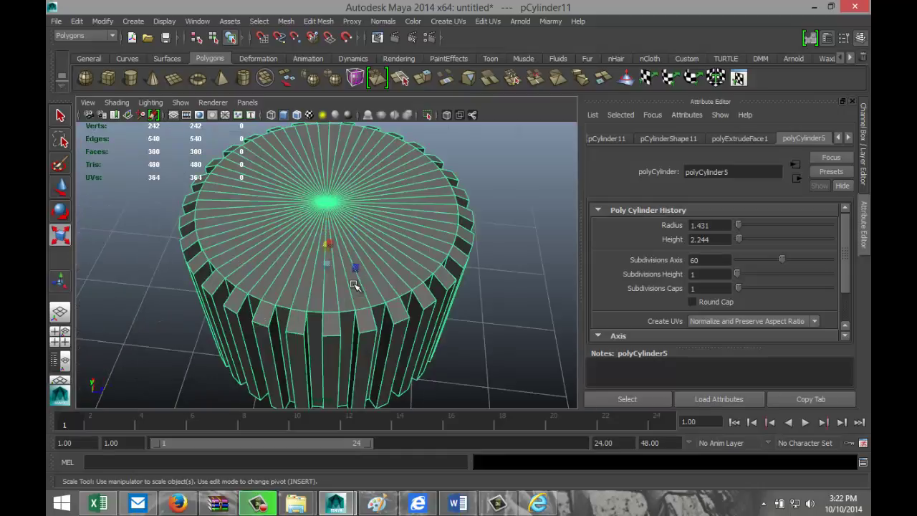
scroll(355, 285, down, 4)
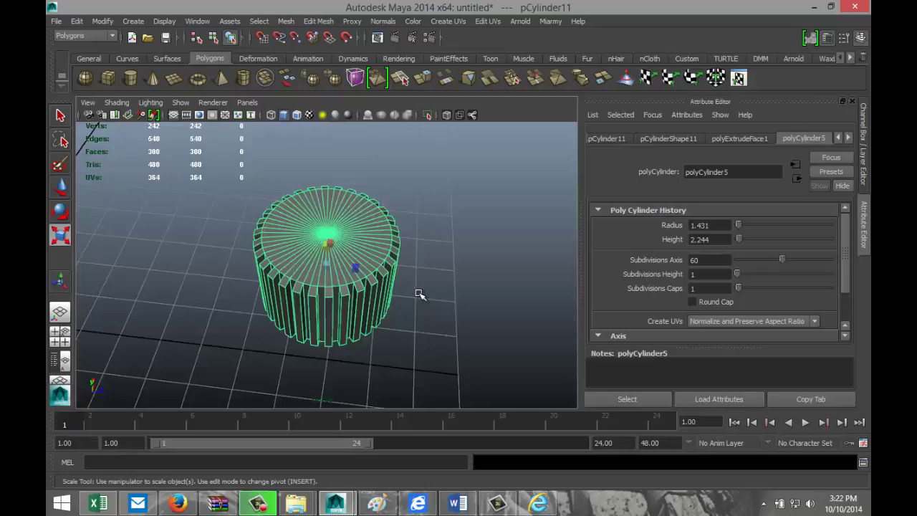
scroll(419, 294, down, 3)
alt+drag(240, 289, 244, 217)
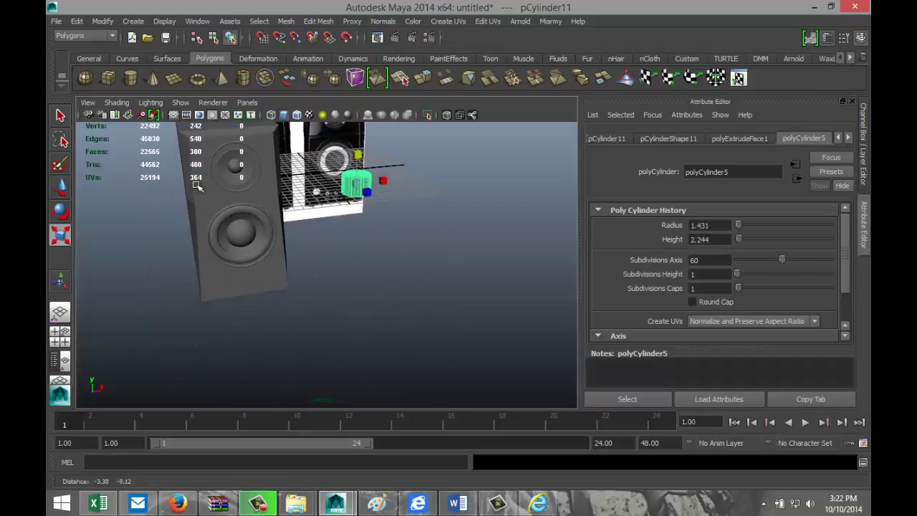
key(e)
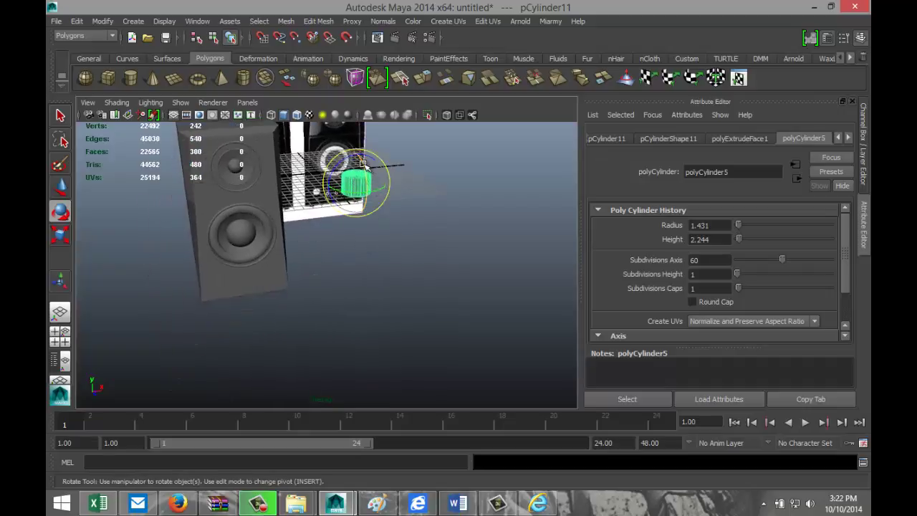
mouse_move(367, 208)
mouse_down()
mouse_move(371, 200)
mouse_move(384, 211)
mouse_up()
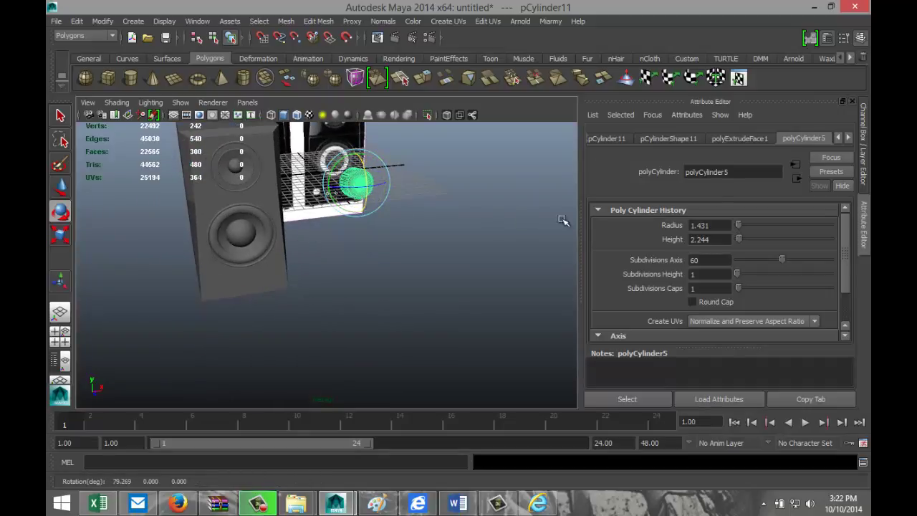
click(610, 139)
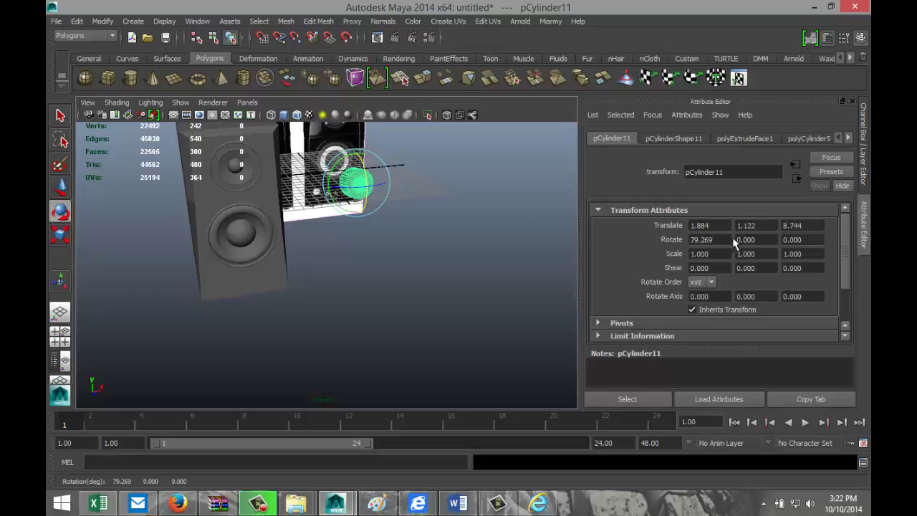
drag(718, 238, 642, 247)
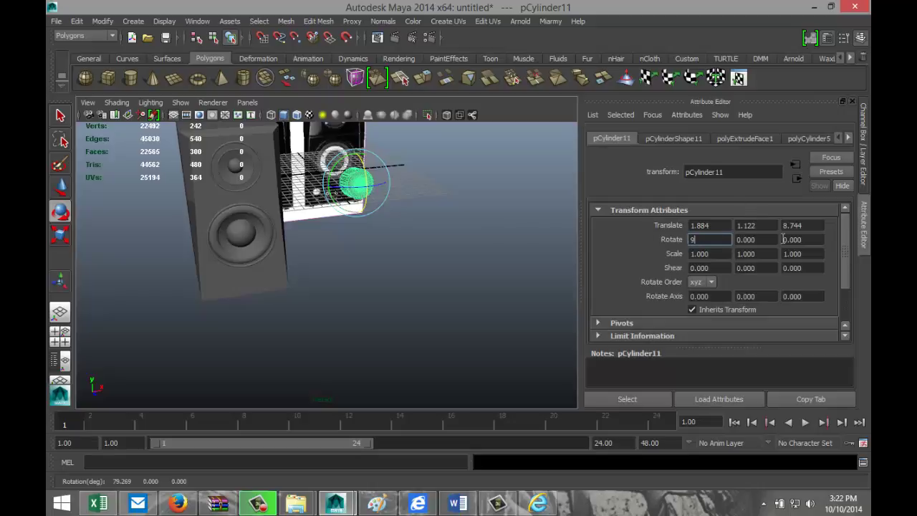
text(90)
key(Return)
click(440, 263)
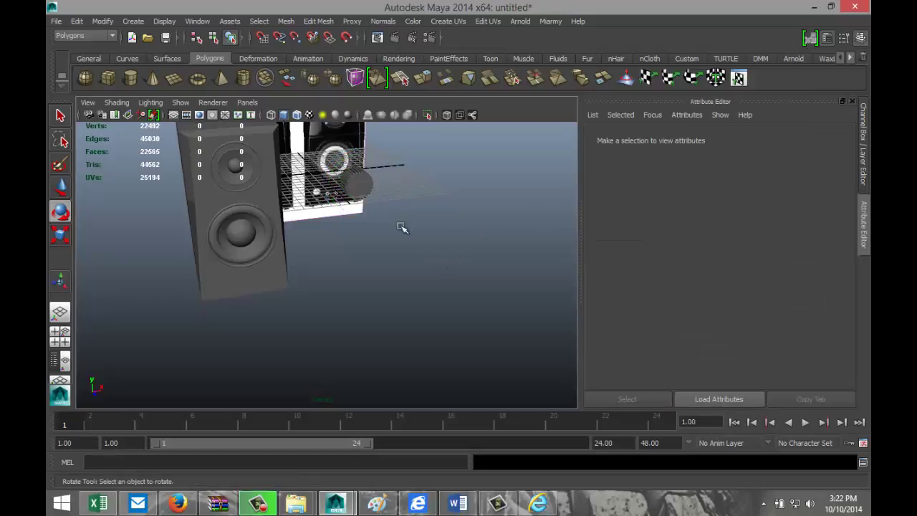
In the front view, move the finished speaker model along X over the second reference speaker, to Translate X 11.362
click(60, 335)
key(space)
scroll(287, 272, down, 3)
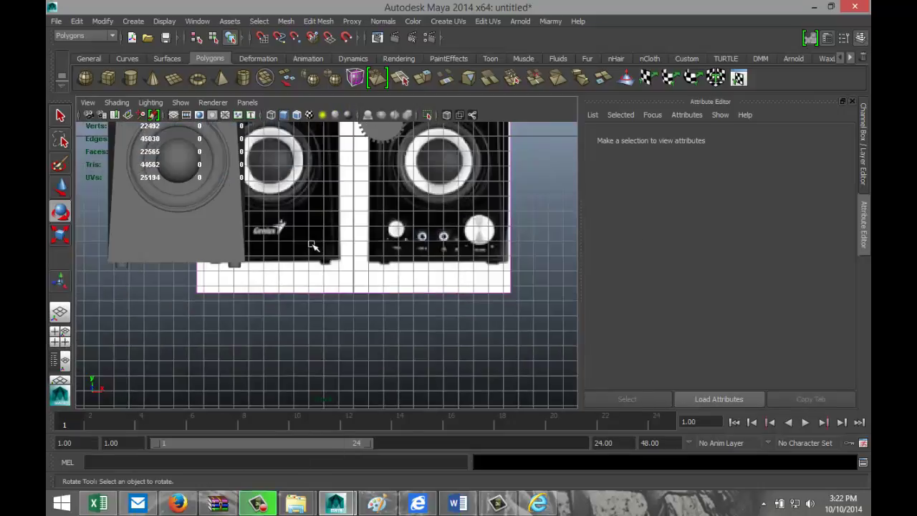
click(215, 229)
scroll(286, 224, down, 3)
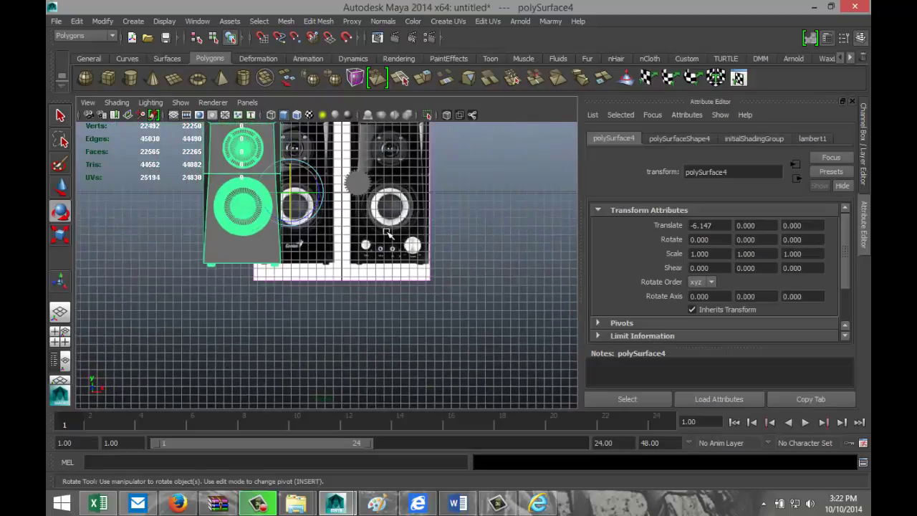
key(w)
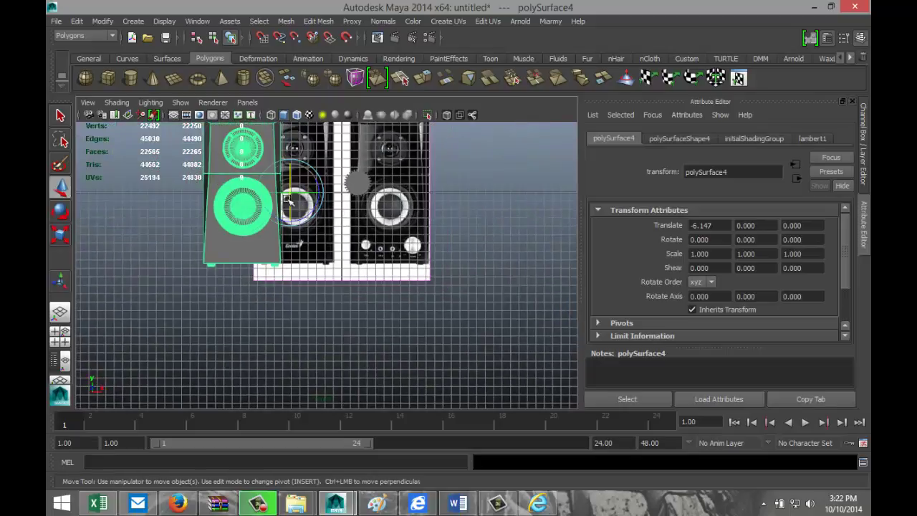
drag(314, 194, 460, 214)
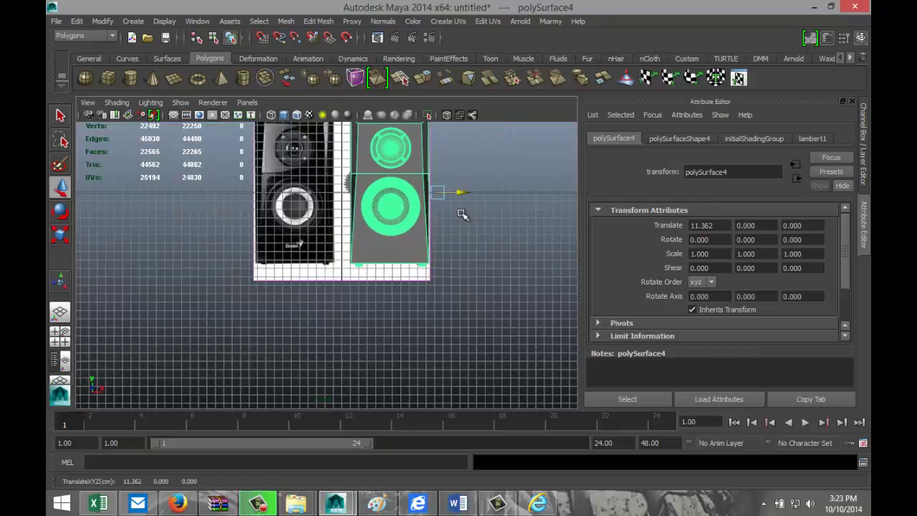
Select the ridged knob and move it in the front view onto the second reference speaker's small control, to Translate X 2.834
click(345, 185)
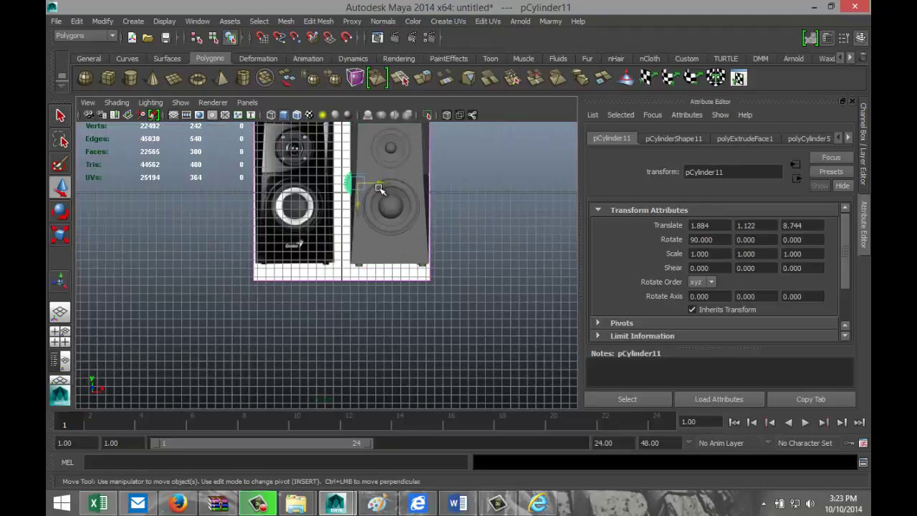
drag(381, 184, 326, 271)
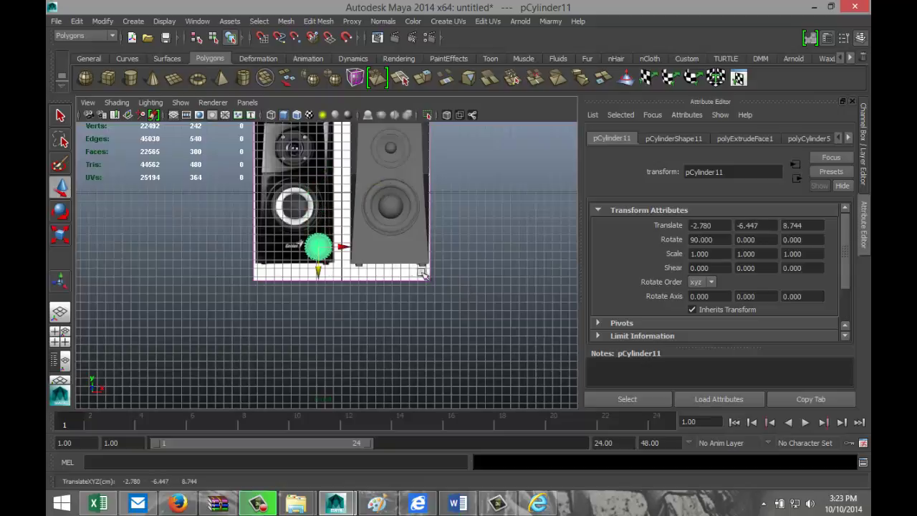
key(f)
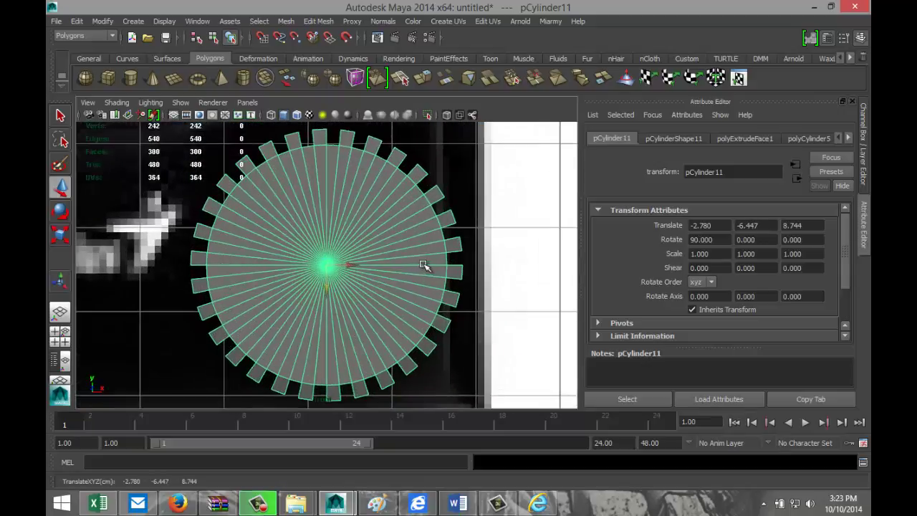
scroll(460, 264, down, 5)
alt+middle_drag(461, 262, 281, 321)
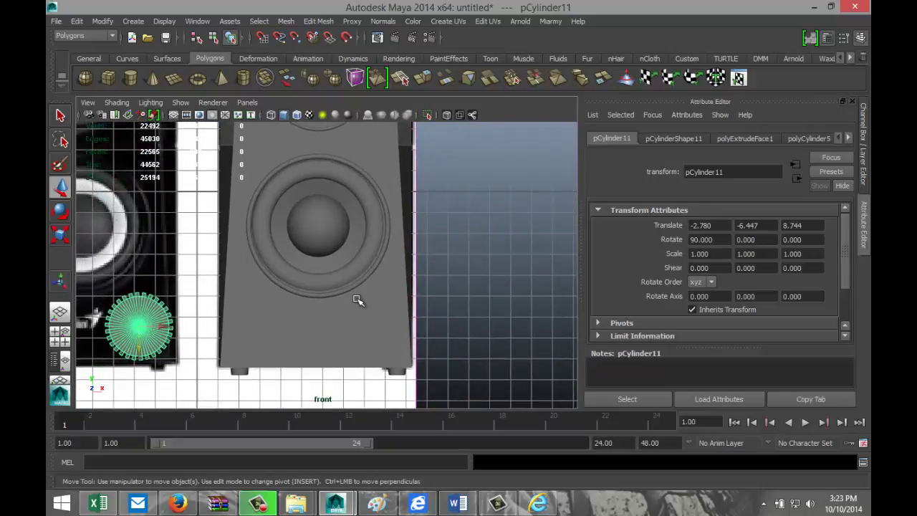
key(4)
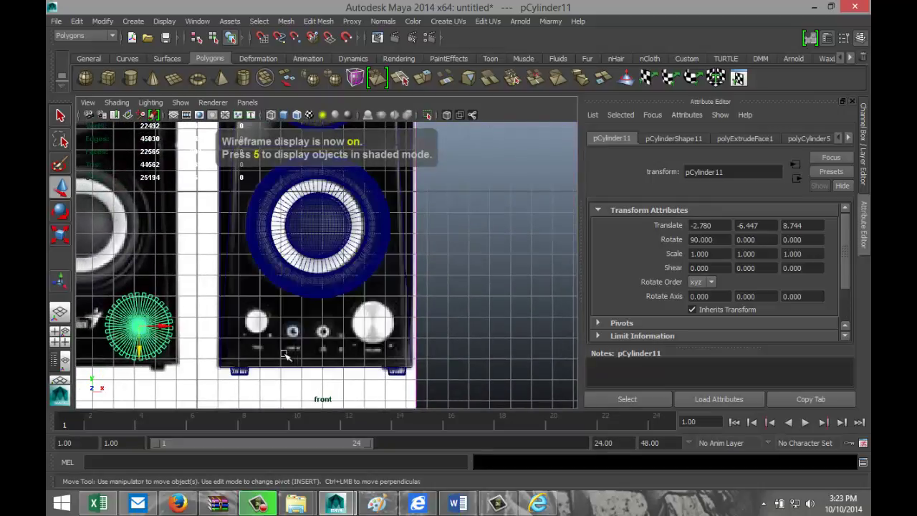
drag(164, 326, 282, 328)
drag(280, 327, 279, 327)
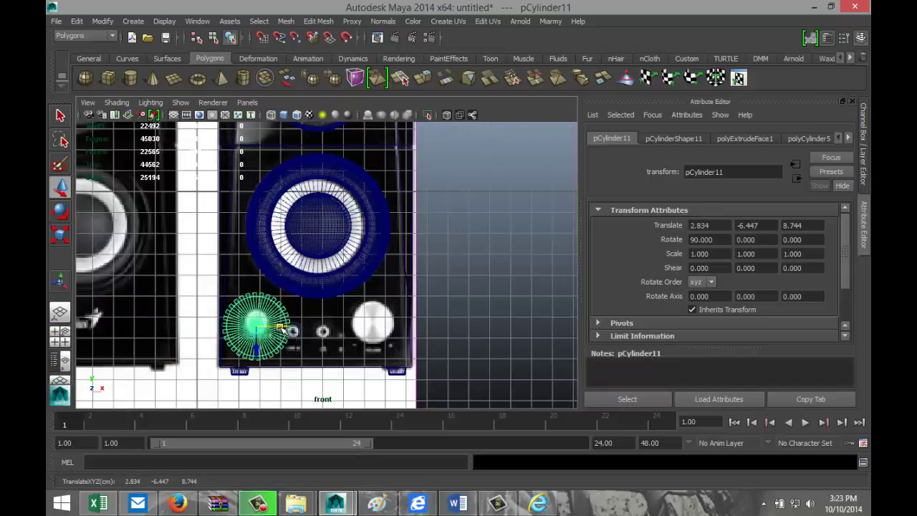
Align the knob vertically with the reference control at Translate Y -6.186 and scale it uniformly to 0.356 to match its size
key(f)
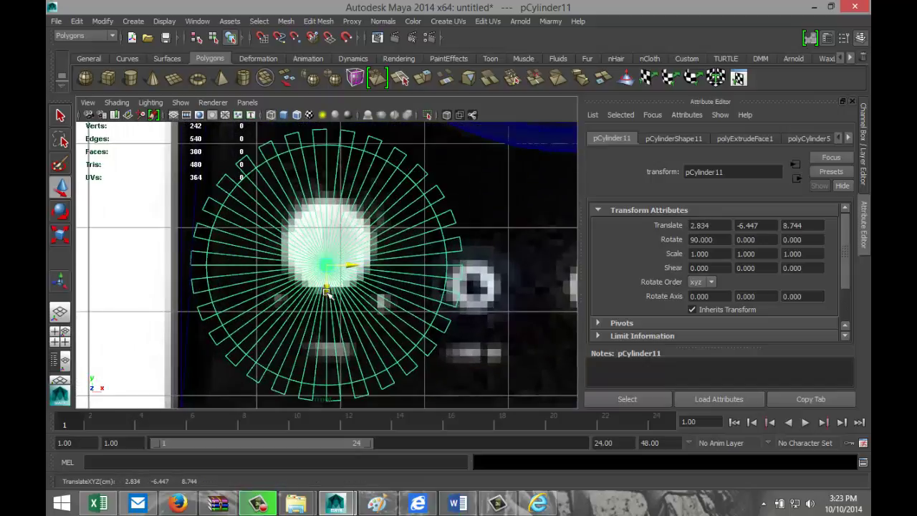
drag(326, 284, 330, 267)
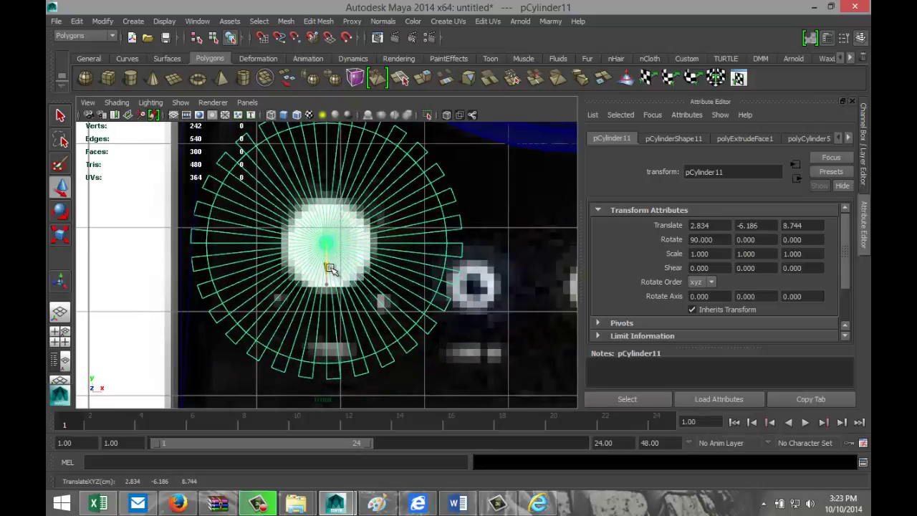
key(r)
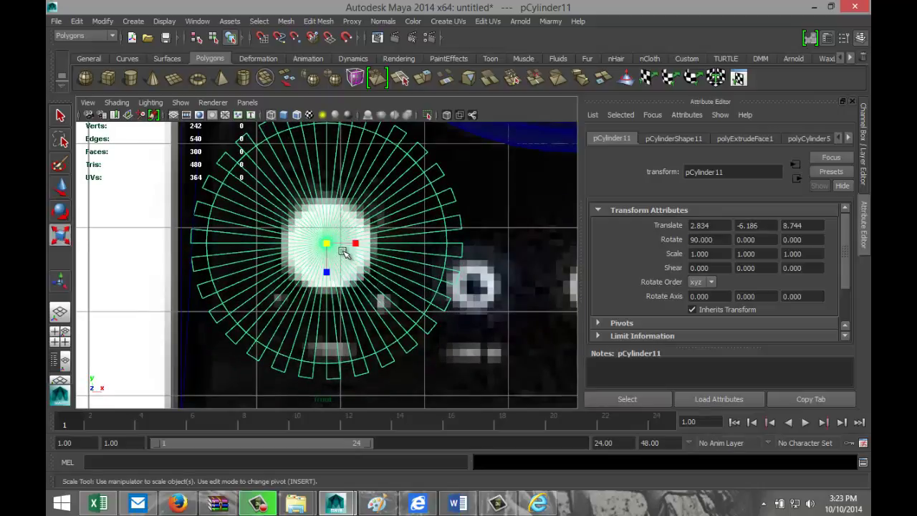
drag(325, 244, 186, 289)
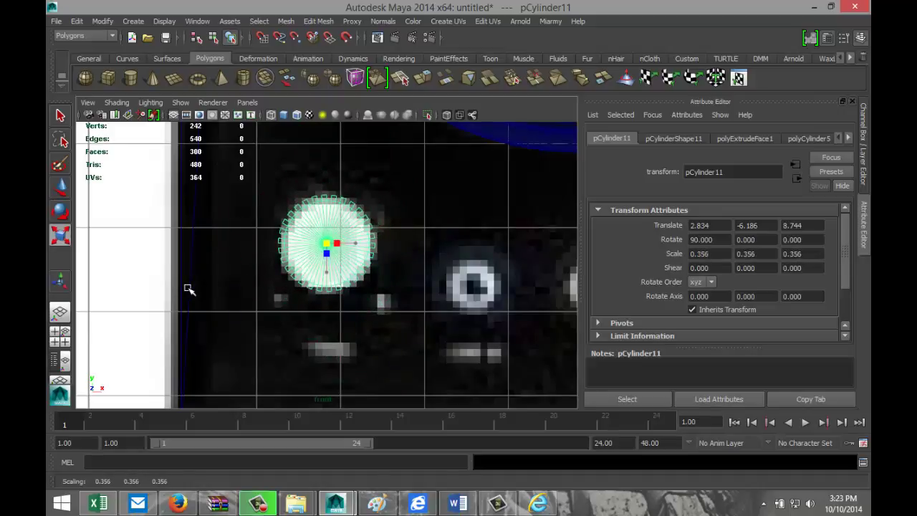
In the perspective view, move the knob forward out of the speaker's front face to Translate Z 14.194
click(60, 331)
key(space)
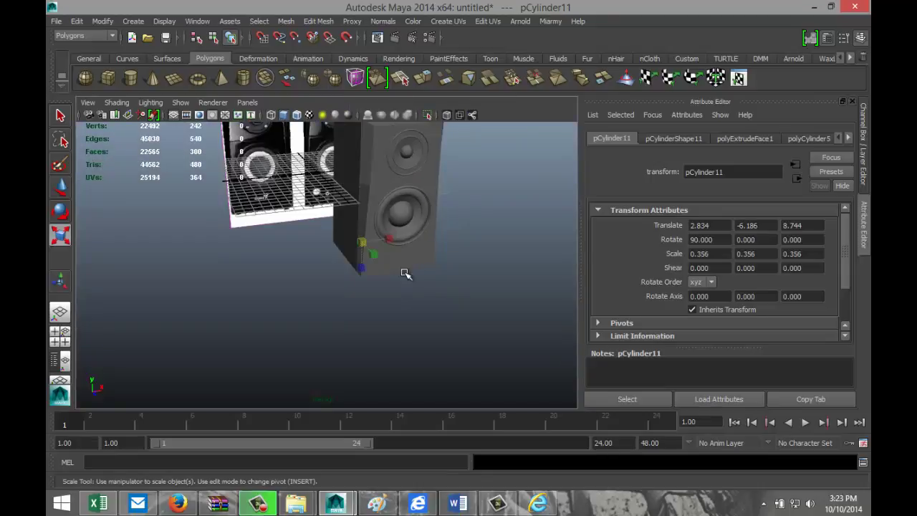
scroll(402, 274, up, 1)
key(f)
scroll(400, 273, down, 10)
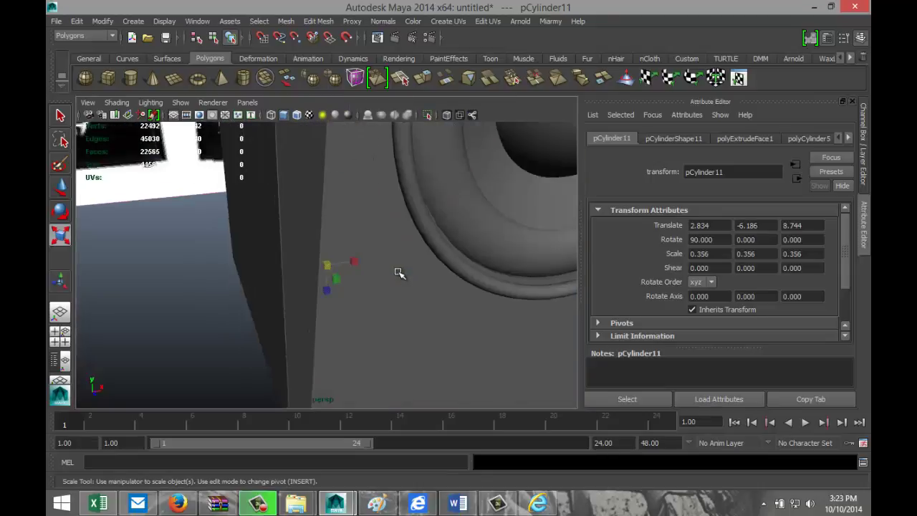
alt+drag(441, 287, 390, 307)
key(w)
key(ctrl+1)
key(f)
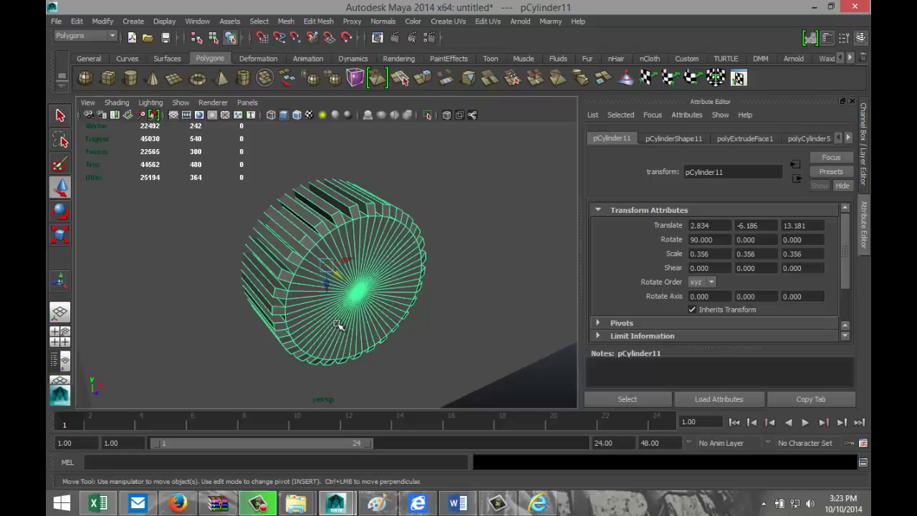
scroll(338, 326, down, 3)
scroll(337, 324, up, 3)
alt+drag(278, 316, 498, 318)
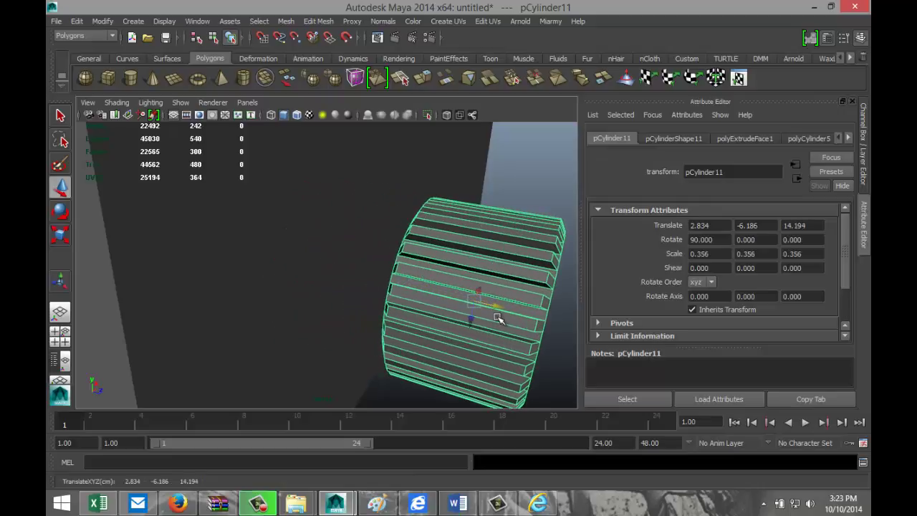
Cut a knob-shaped recess into the speaker's front by Boolean-subtracting a duplicate of the knob moved back to Translate Z 13.099
key(ctrl+d)
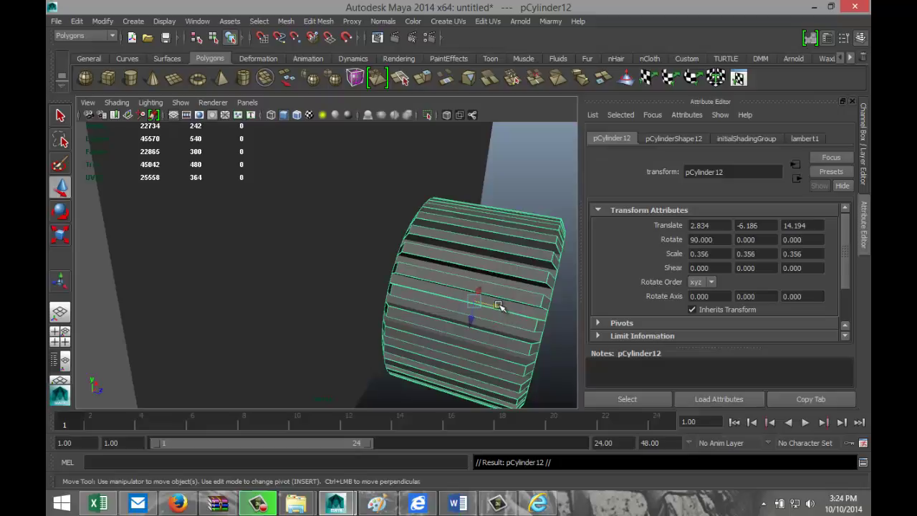
drag(499, 306, 326, 306)
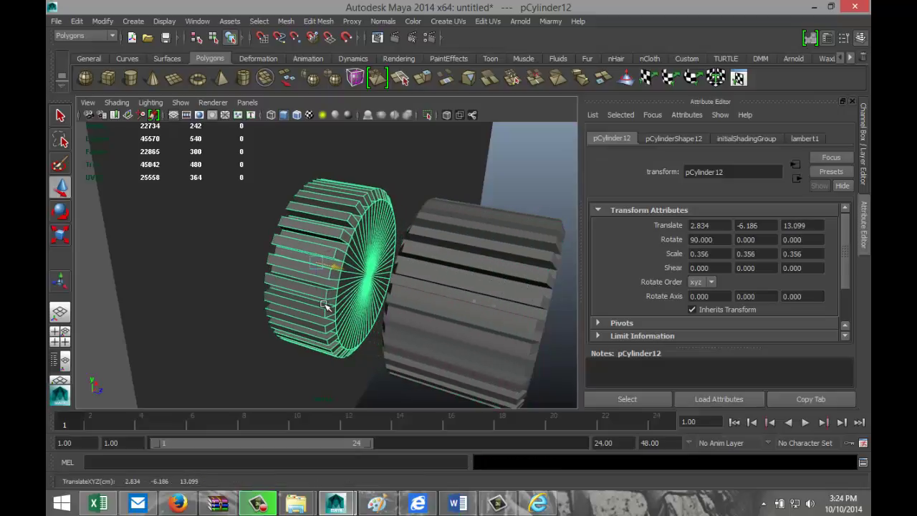
click(205, 260)
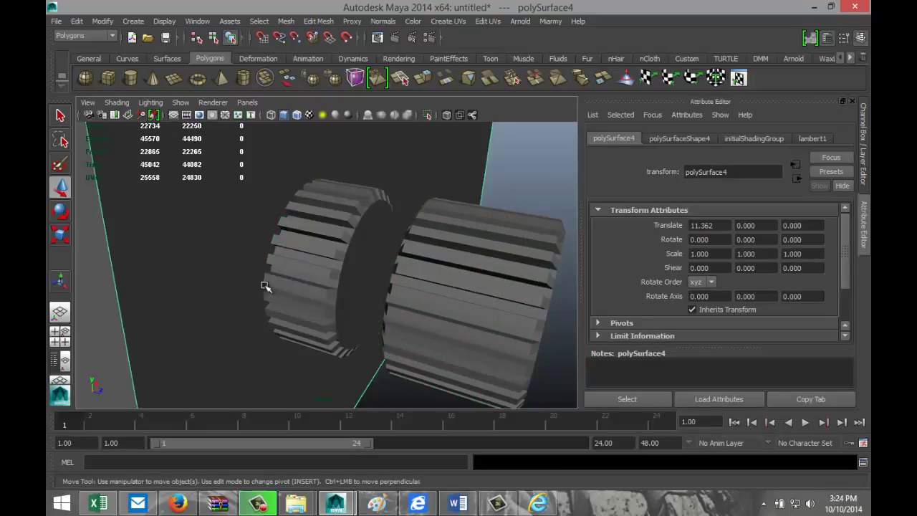
shift+click(331, 251)
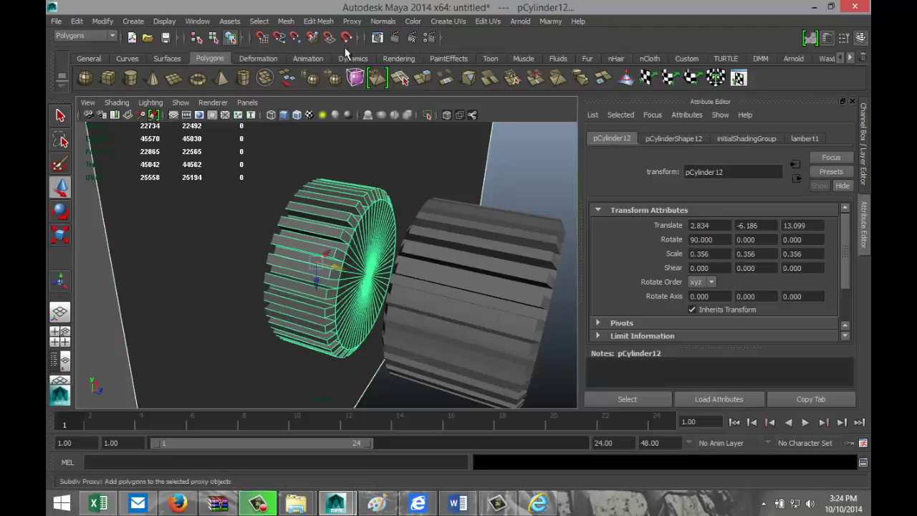
click(286, 21)
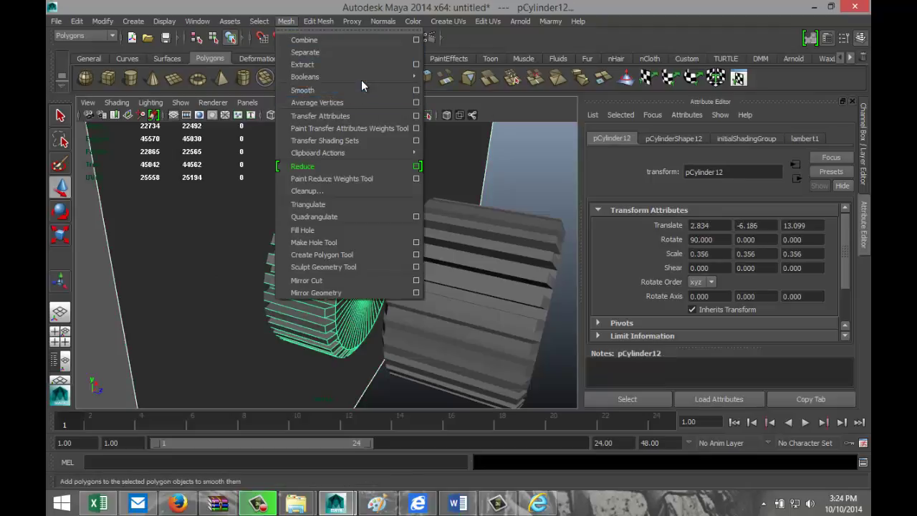
mouse_move(361, 76)
click(449, 96)
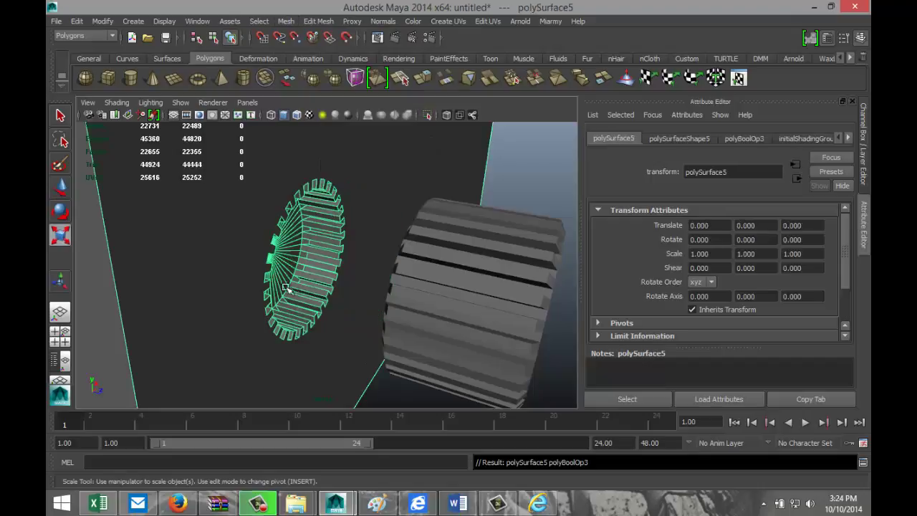
Scale the remaining knob uniformly to 0.341 and move it back into the recess at Translate Z 13.069
alt+drag(230, 280, 144, 268)
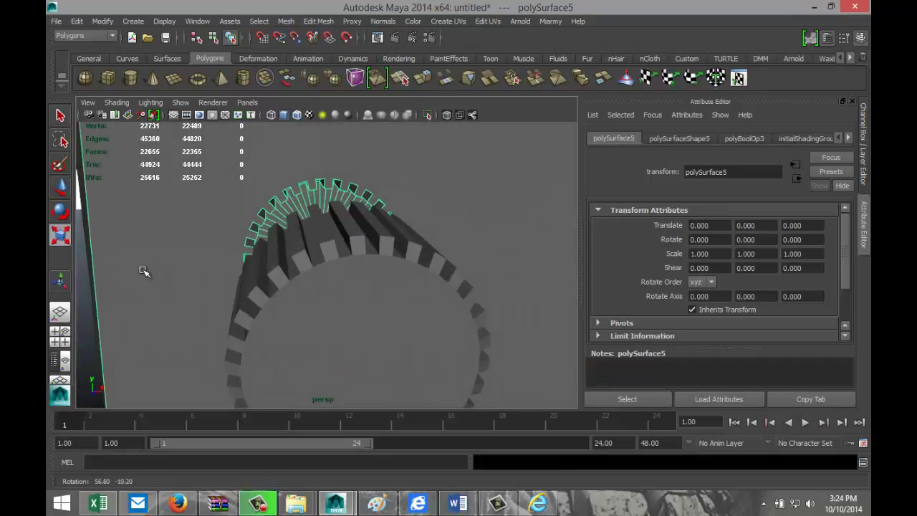
click(349, 316)
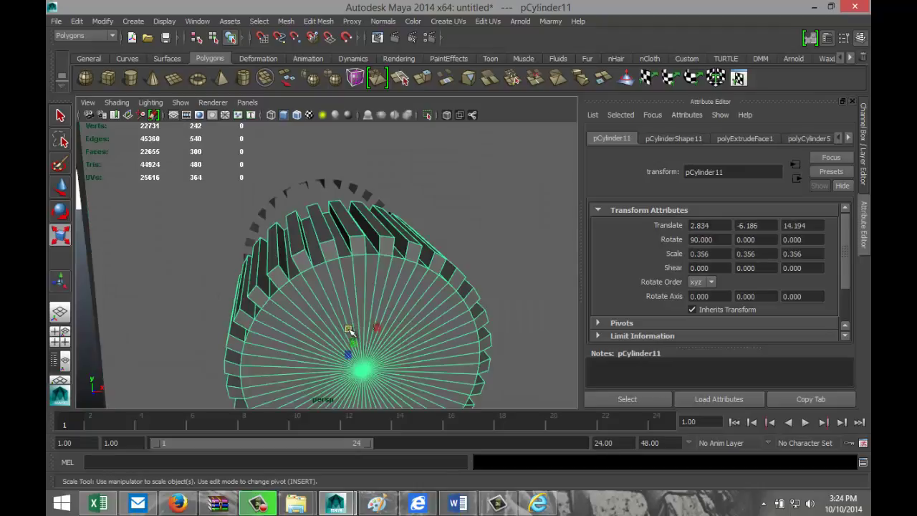
drag(350, 330, 341, 330)
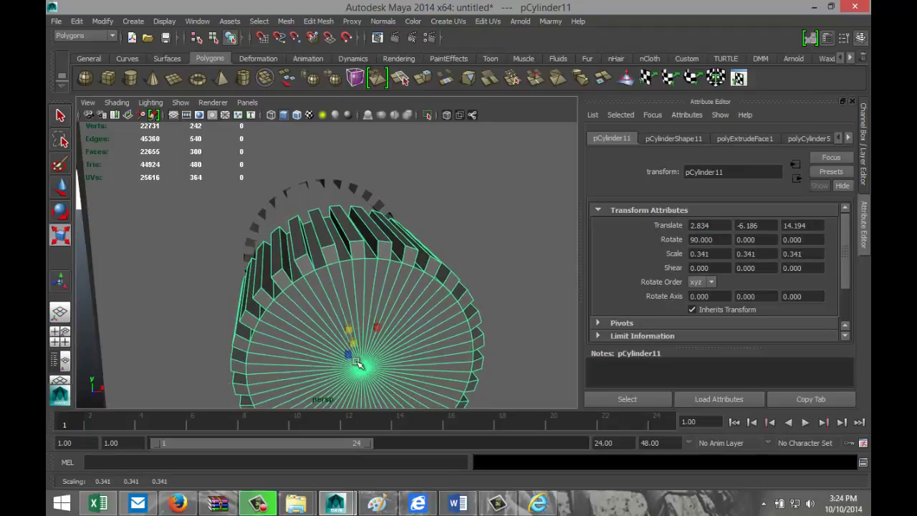
key(w)
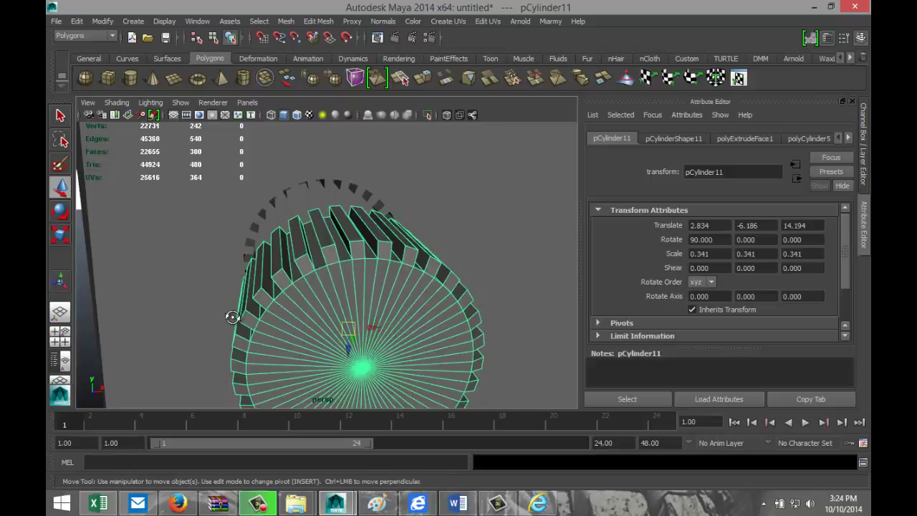
alt+drag(232, 317, 345, 300)
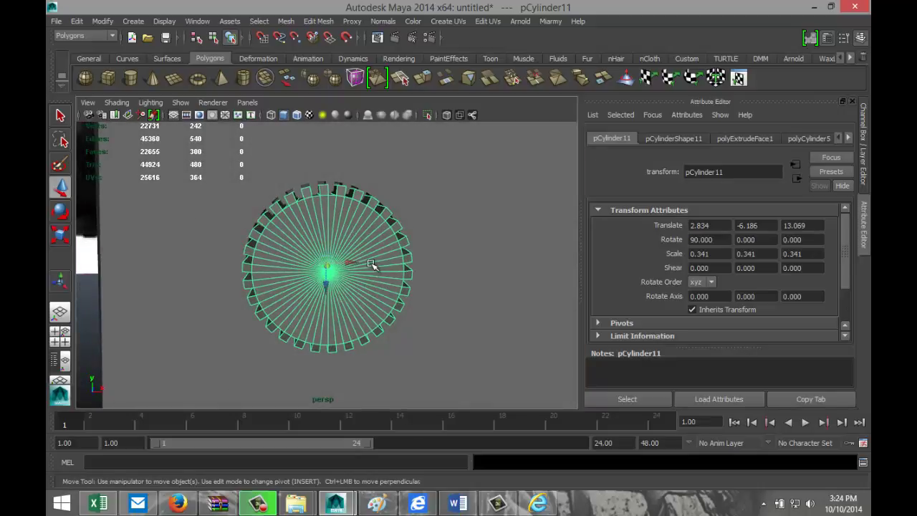
Flatten the knob's depth to Scale Y 0.188 and shift it forward to Translate Z 13.145
key(r)
drag(328, 267, 318, 266)
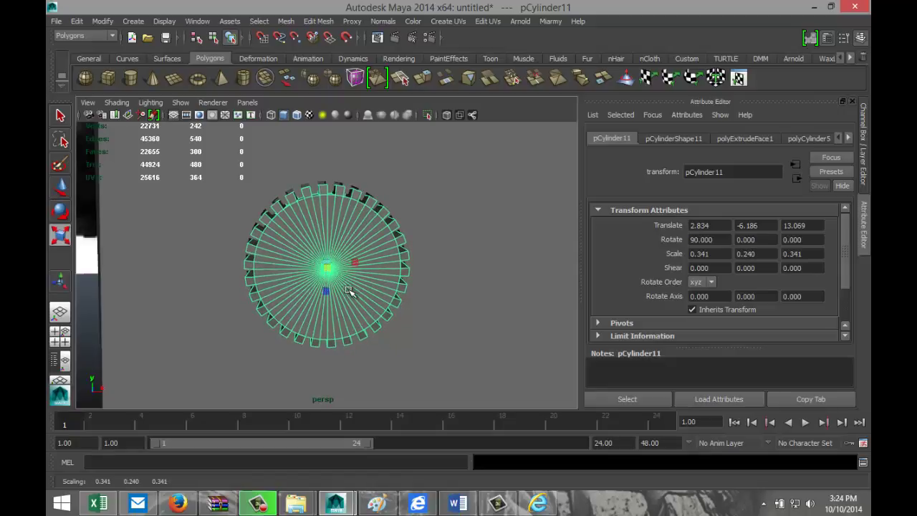
key(ctrl+z)
alt+drag(359, 308, 371, 301)
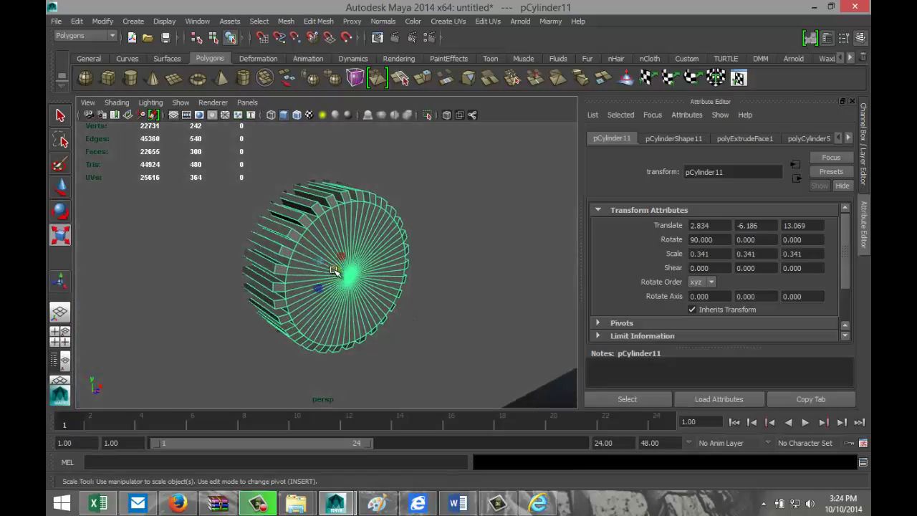
mouse_move(333, 271)
mouse_down()
mouse_move(342, 284)
mouse_move(339, 271)
mouse_up()
key(w)
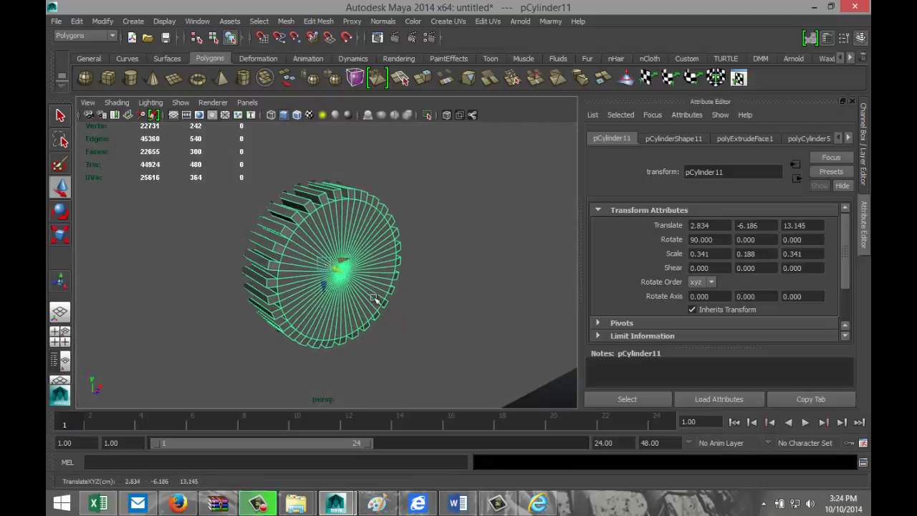
Examine the seated knob on the speaker's front and study the remaining controls in the reference image using wireframe display
click(457, 327)
alt+drag(453, 320, 392, 308)
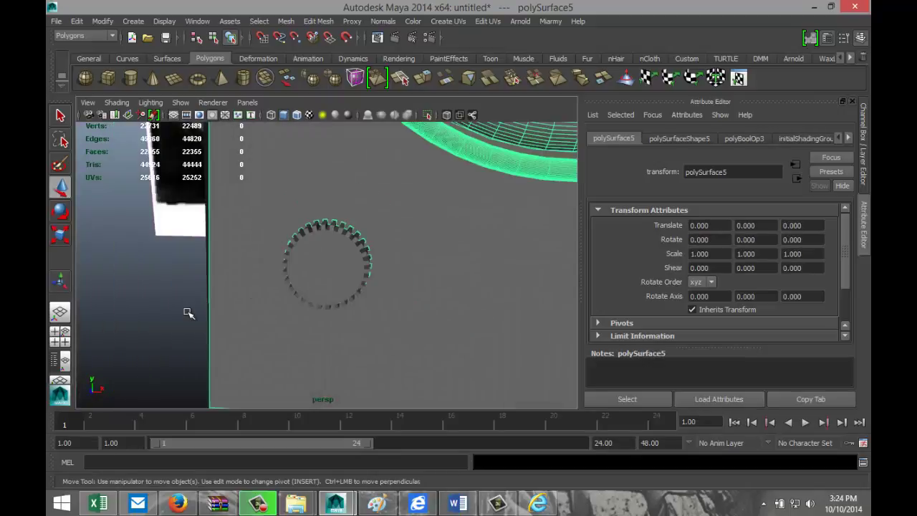
scroll(153, 307, down, 5)
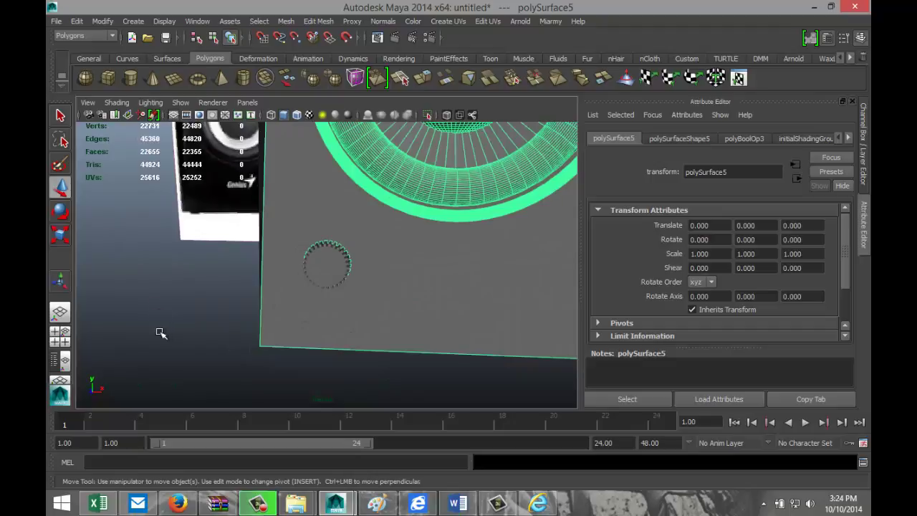
alt+drag(160, 333, 383, 362)
alt+drag(402, 296, 347, 275)
key(4)
scroll(357, 310, up, 4)
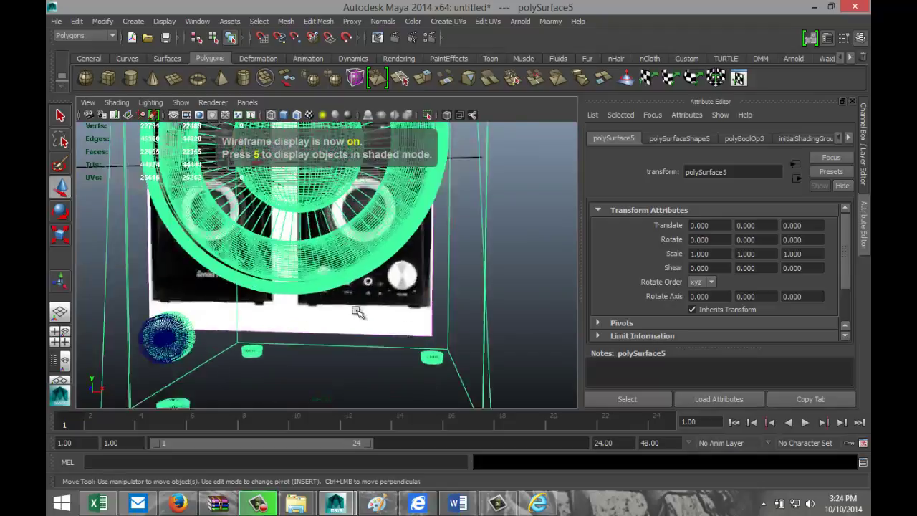
alt+drag(405, 337, 415, 328)
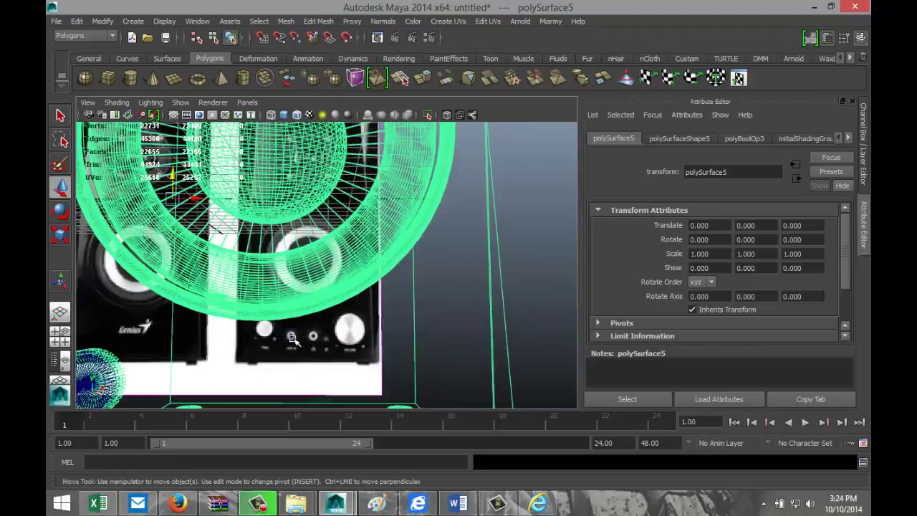
scroll(305, 337, down, 5)
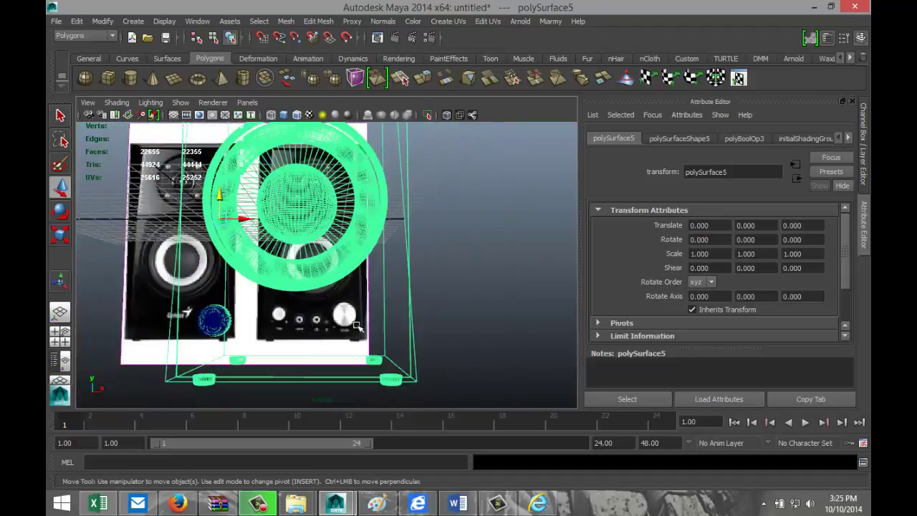
scroll(438, 299, down, 3)
mouse_move(437, 260)
alt+mouse_down()
mouse_move(430, 293)
mouse_move(419, 283)
alt+mouse_up()
key(5)
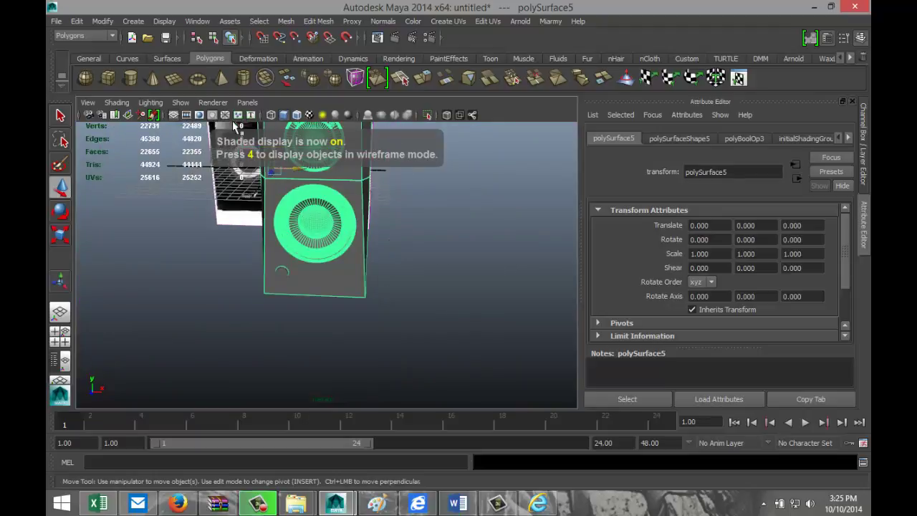
Create a polygon cylinder of about 1.221 radius and 1.529 height beside the speaker, with 60 axis subdivisions and 0 cap subdivisions
click(131, 80)
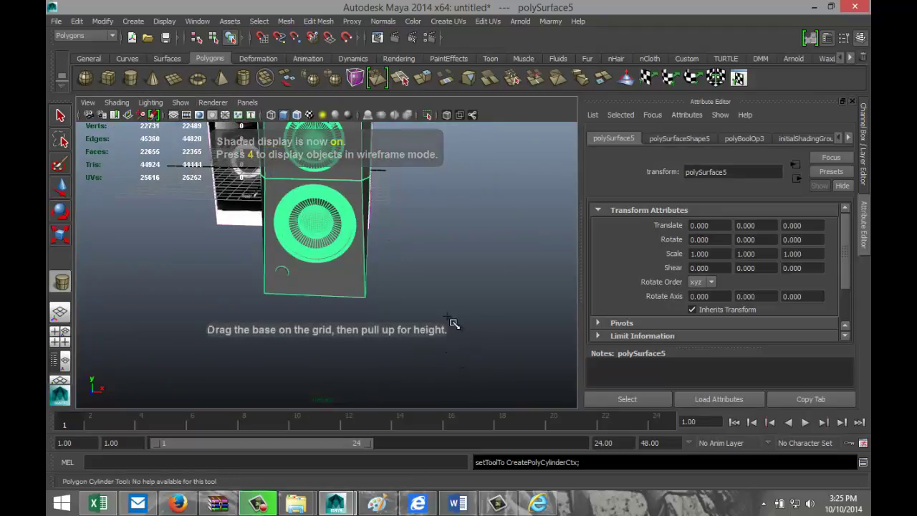
drag(415, 300, 430, 274)
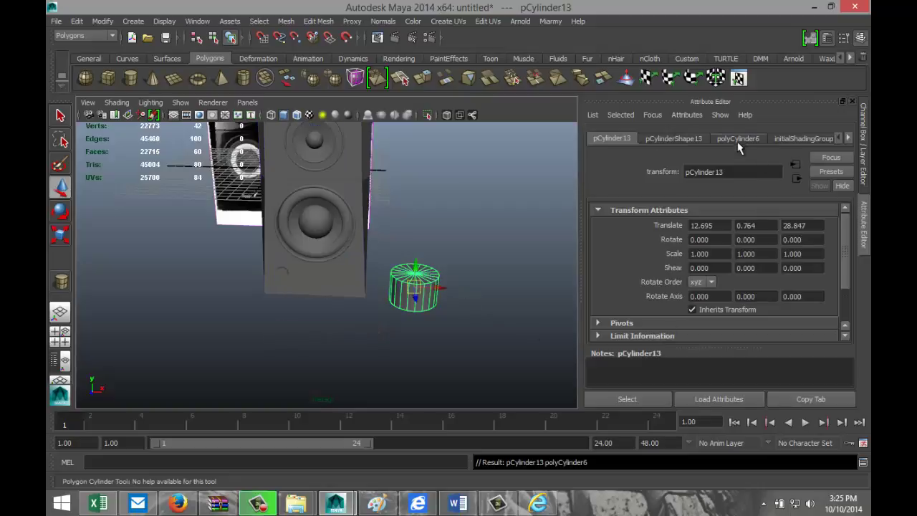
click(738, 139)
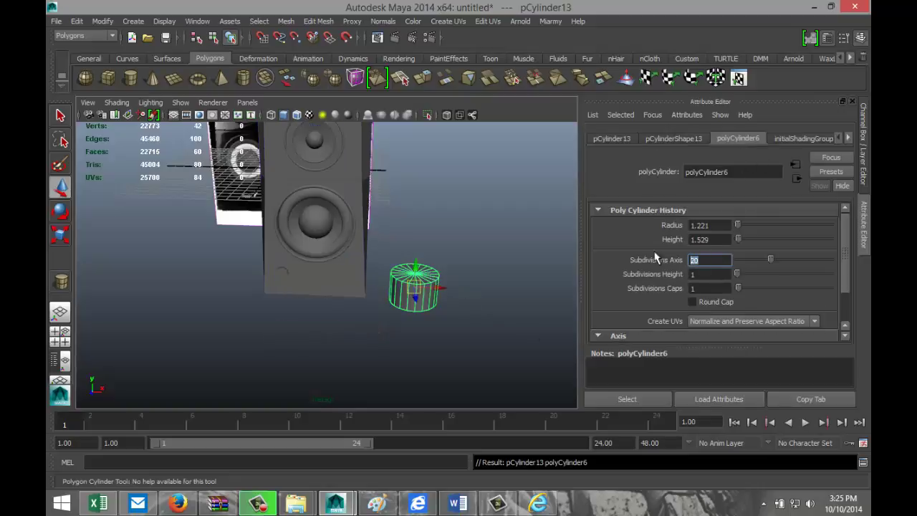
key(Return)
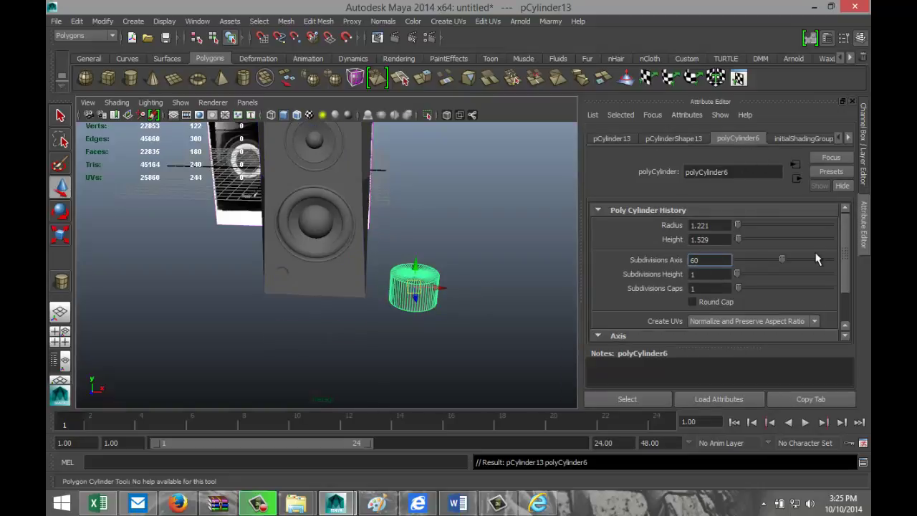
click(728, 289)
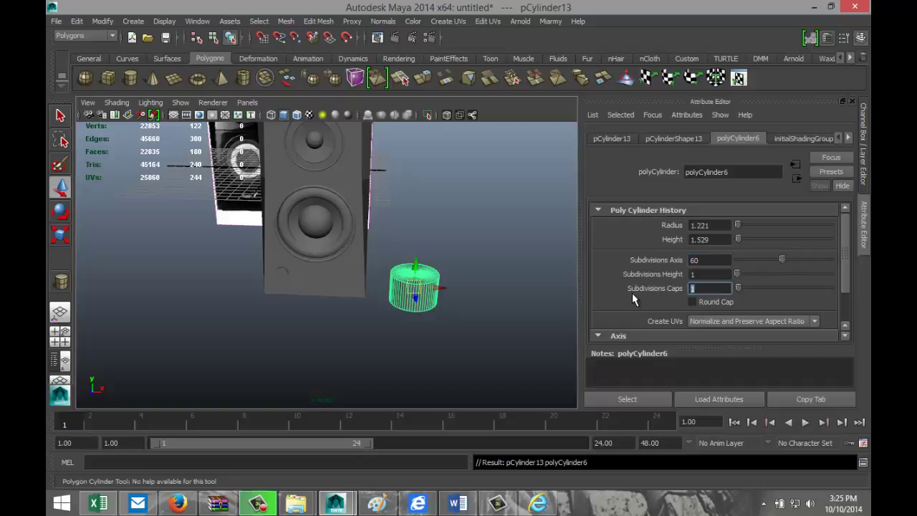
text(0)
key(Return)
key(w)
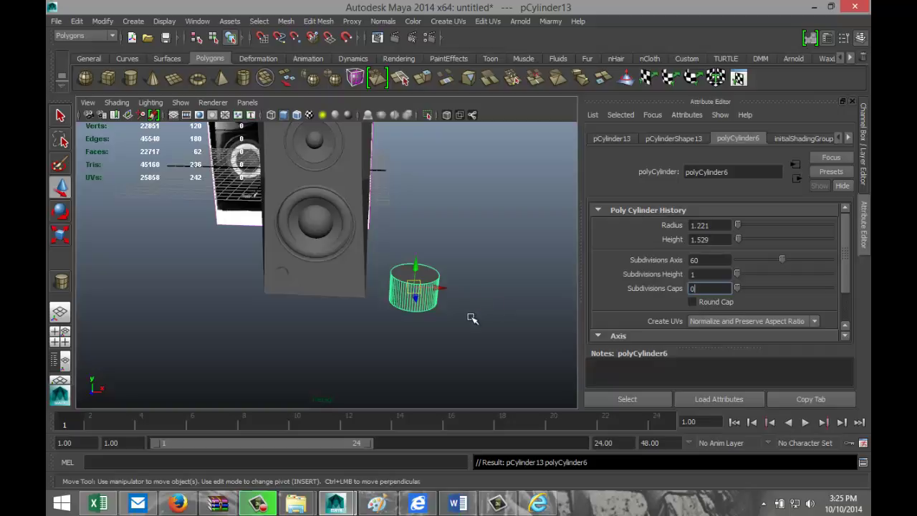
Extrude the cylinder's top cap face, scale it slightly inward and raise it to about Y 1.589 to form a bevelled rim
scroll(477, 360, up, 3)
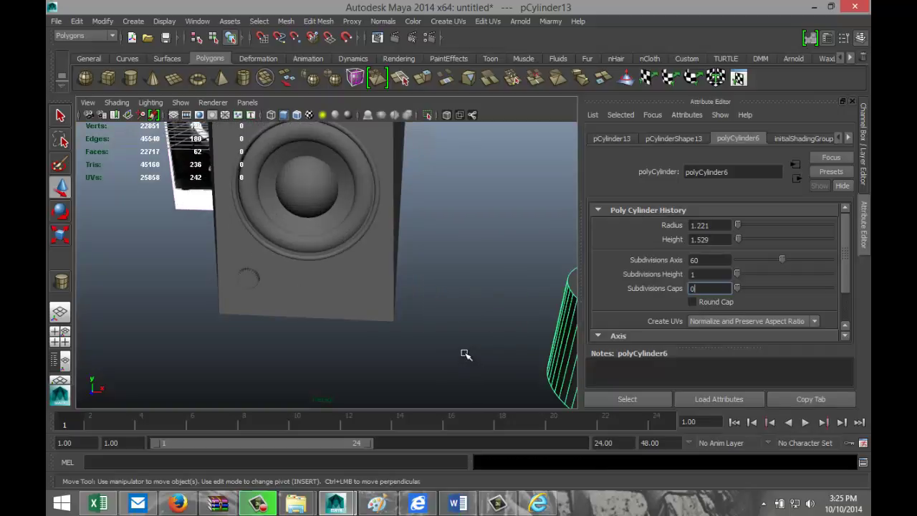
scroll(466, 354, down, 3)
scroll(452, 344, up, 2)
alt+drag(409, 339, 326, 297)
right_drag(313, 280, 321, 268)
click(308, 282)
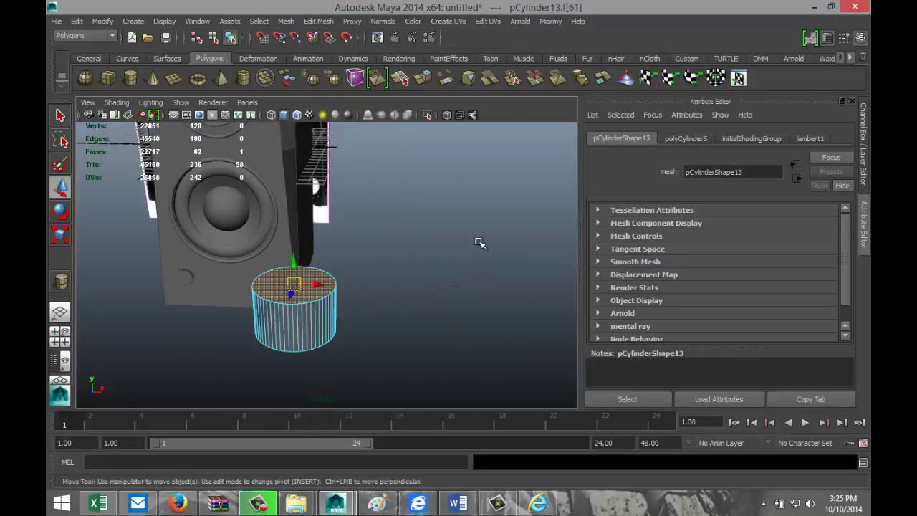
click(318, 21)
click(340, 67)
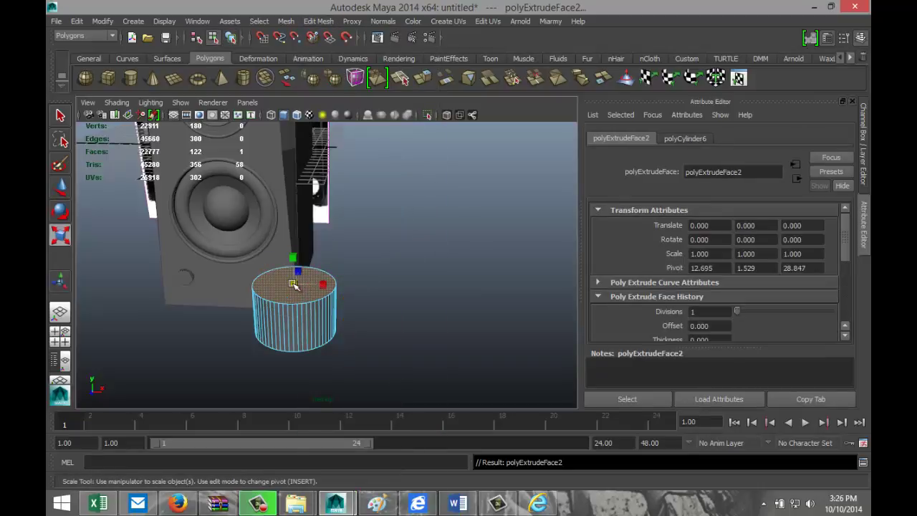
drag(294, 284, 293, 259)
key(w)
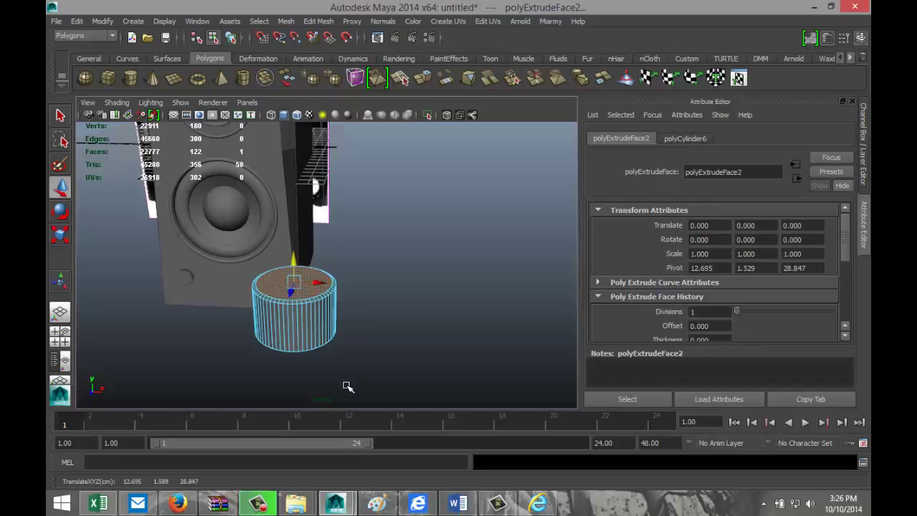
Extrude the raised cap face again and scale it inward to about 0.929 to form a flat inner rim
click(438, 312)
click(283, 291)
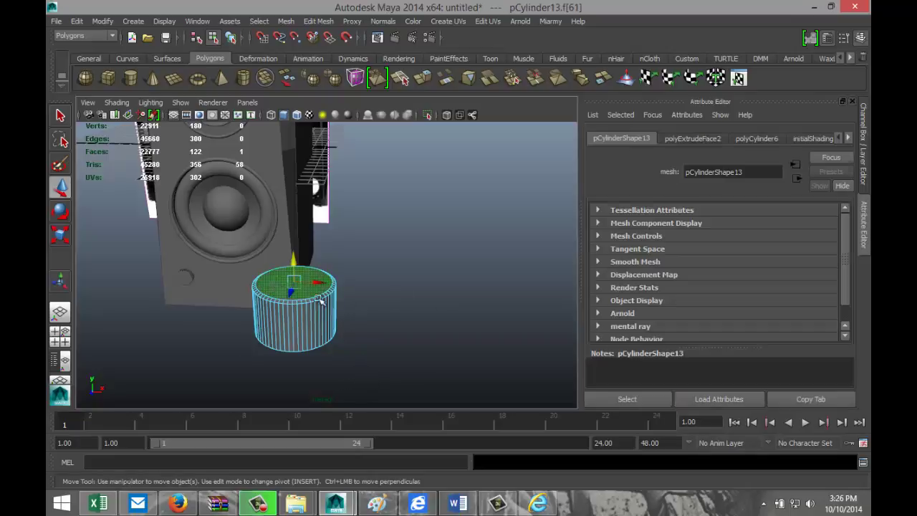
click(328, 22)
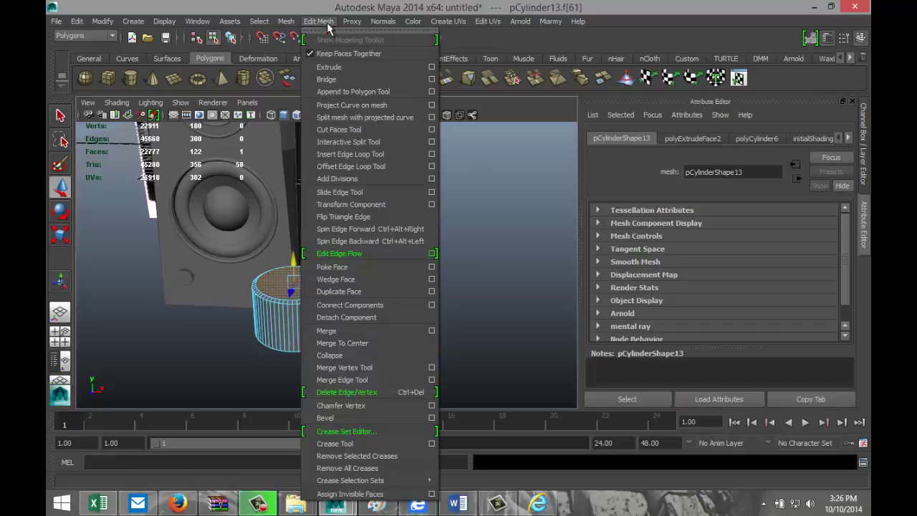
click(349, 64)
key(r)
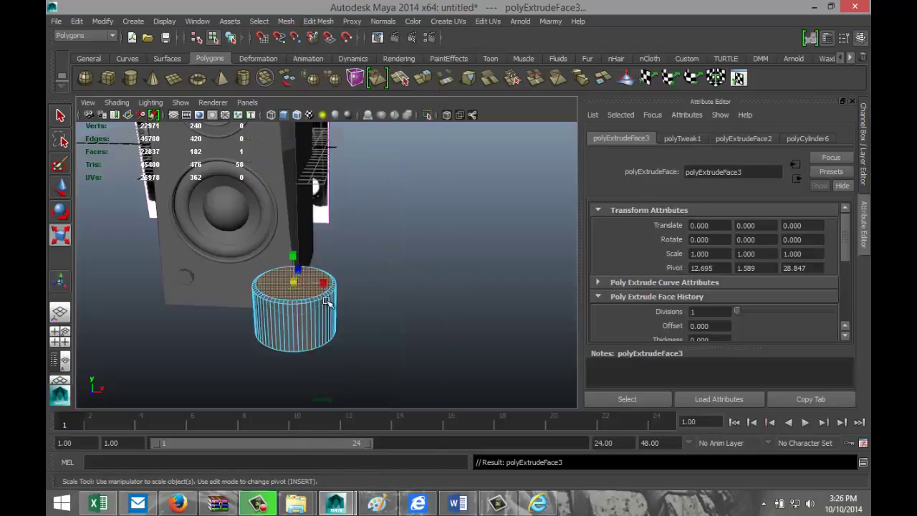
drag(294, 282, 289, 284)
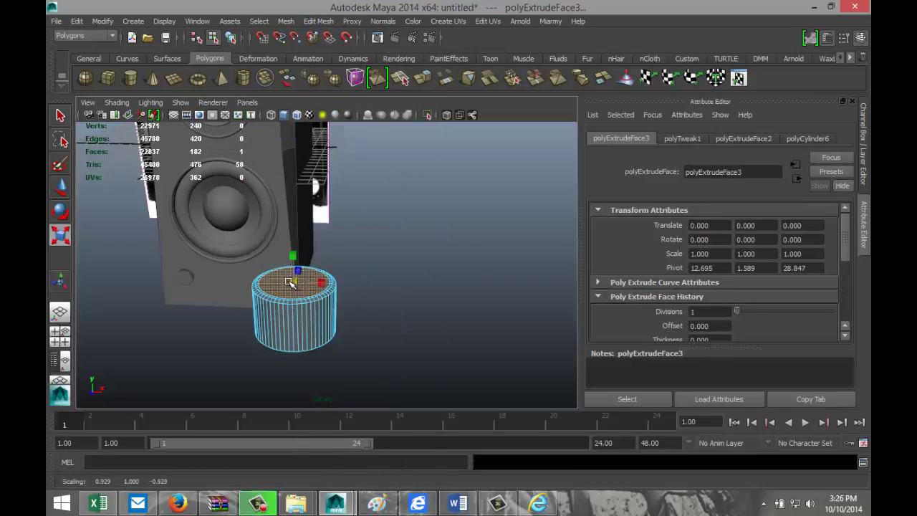
key(f)
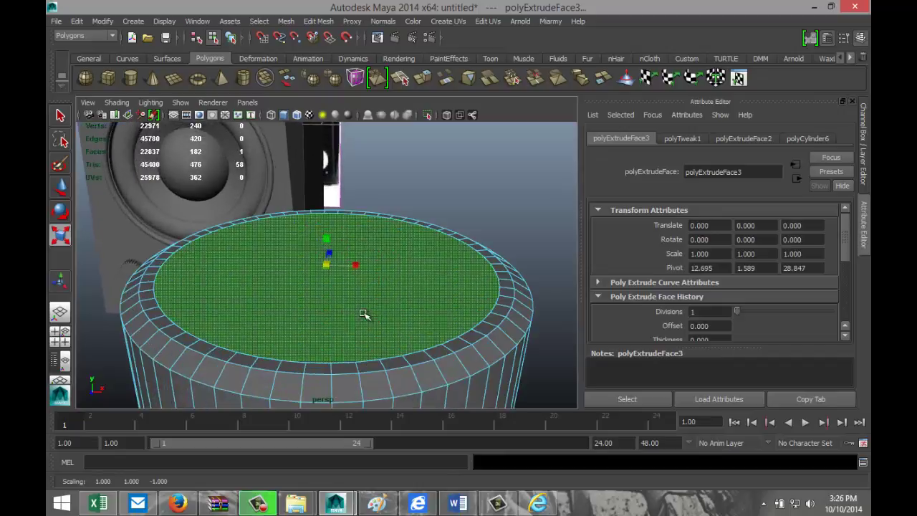
Extrude the inner cap face down to about Y 1.533, and extrude it once more scaled slightly inward to start a groove
click(318, 21)
click(333, 69)
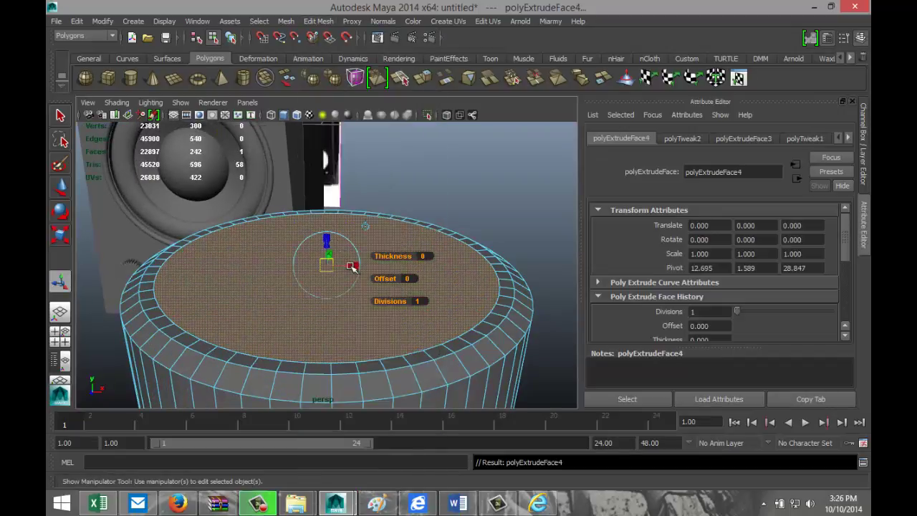
drag(327, 244, 330, 253)
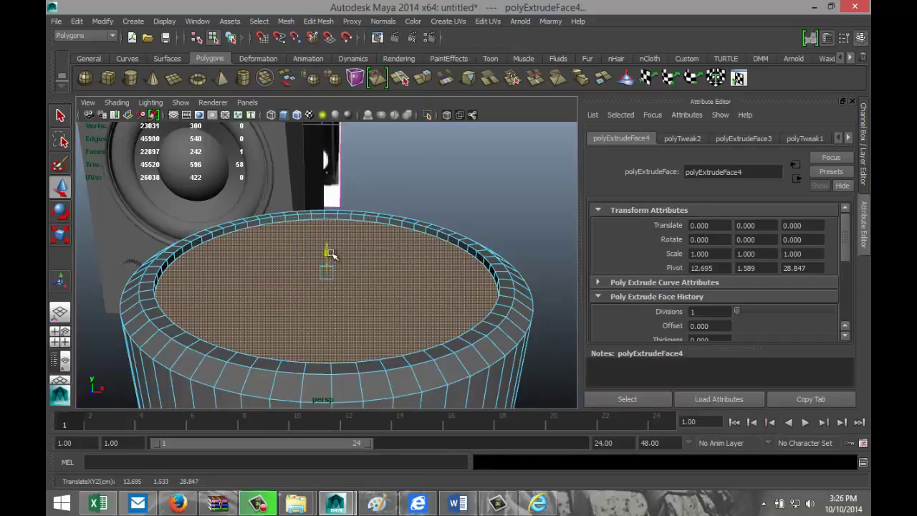
click(319, 20)
click(334, 68)
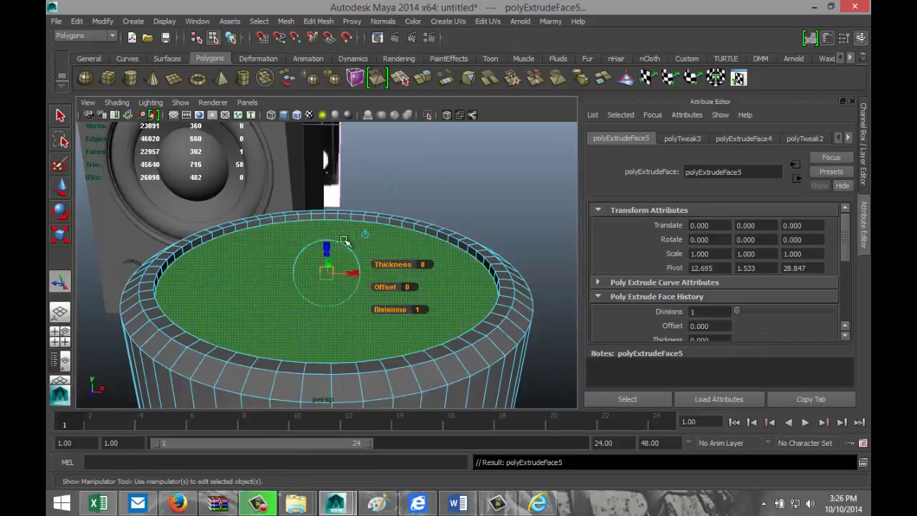
key(r)
drag(330, 275, 323, 274)
Extrude the groove's inner face up to about Y 1.627 so the knob's centre rises above the rim
click(318, 21)
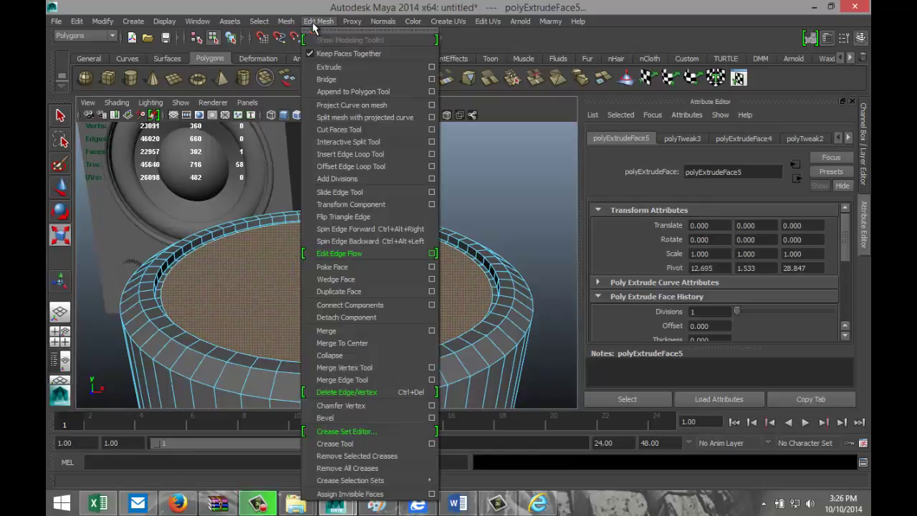
click(336, 66)
key(w)
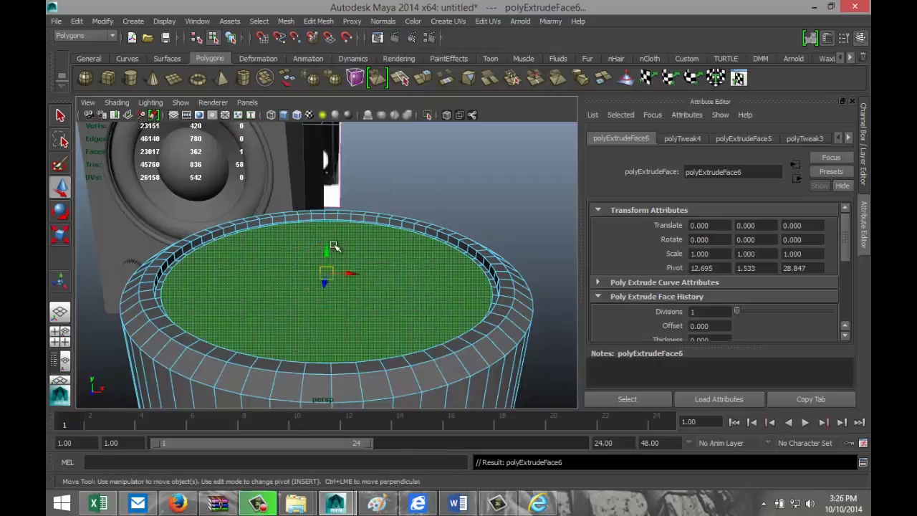
drag(327, 252, 329, 236)
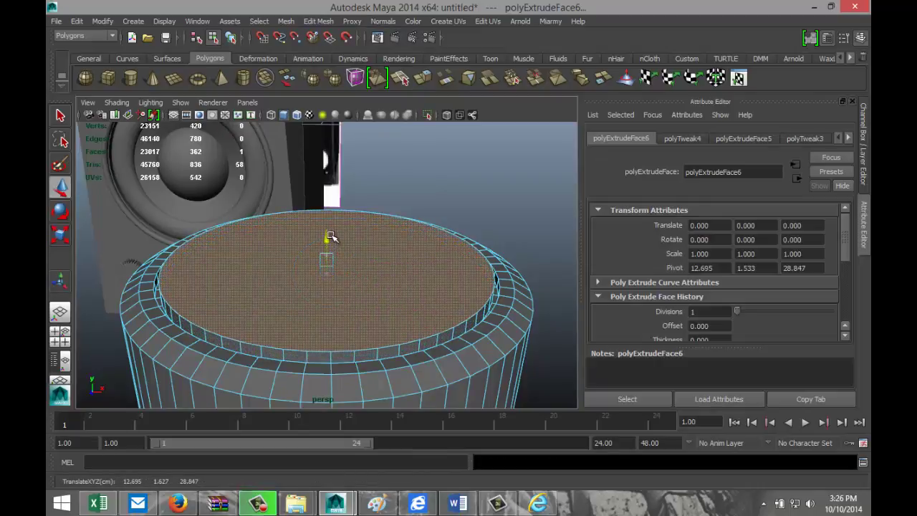
scroll(368, 232, down, 5)
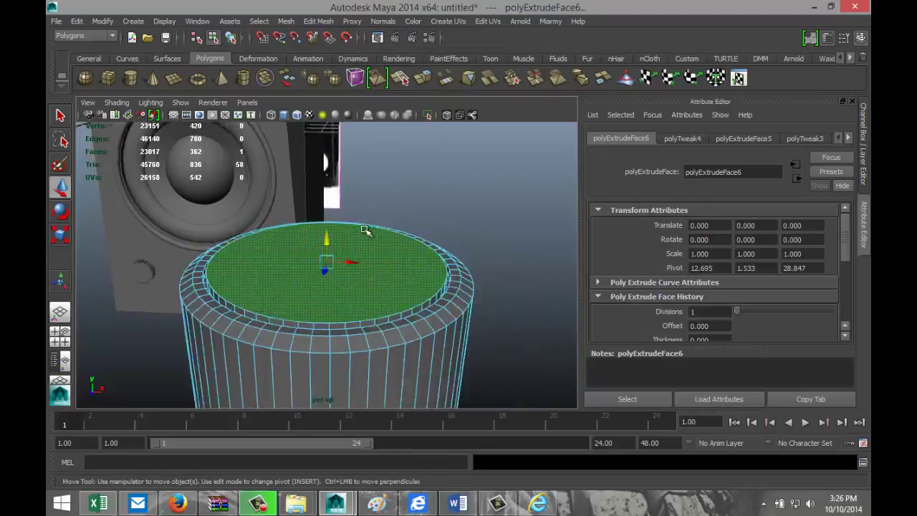
alt+drag(448, 223, 398, 321)
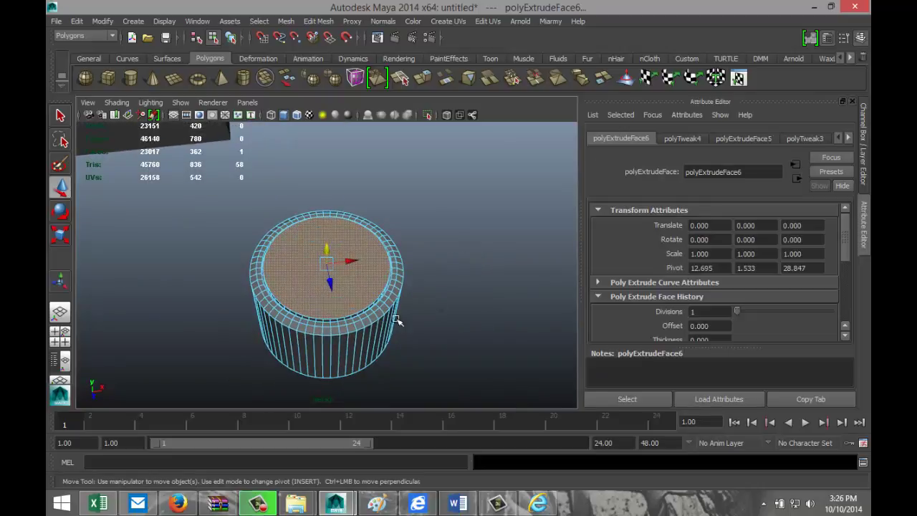
Return the grooved cylinder to object selection and set its Rotate X to 90 so its cap faces forward
right_drag(359, 237, 414, 223)
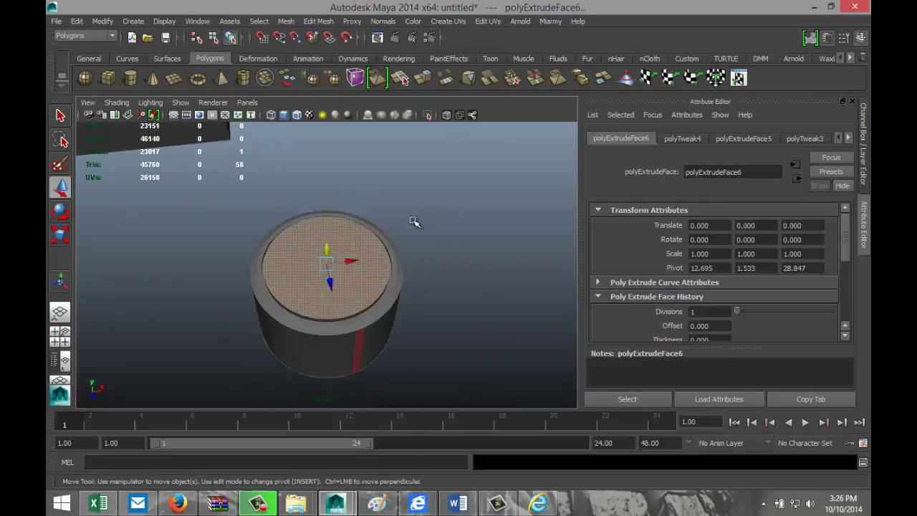
click(359, 281)
scroll(428, 305, down, 4)
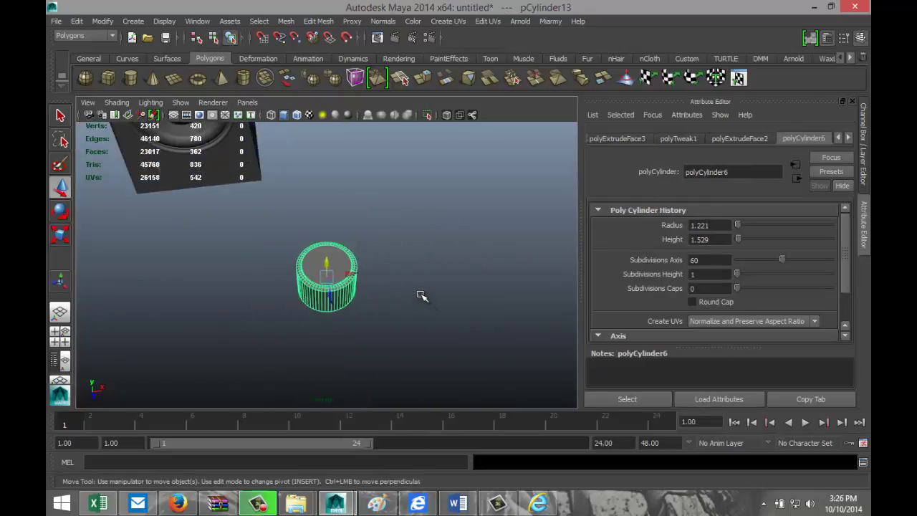
key(e)
drag(326, 259, 339, 289)
click(838, 138)
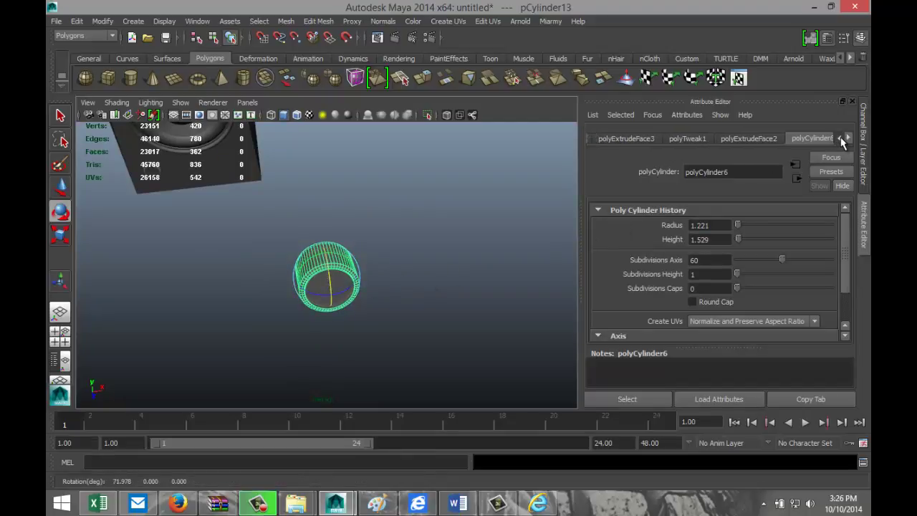
click(838, 138)
click(838, 139)
click(837, 140)
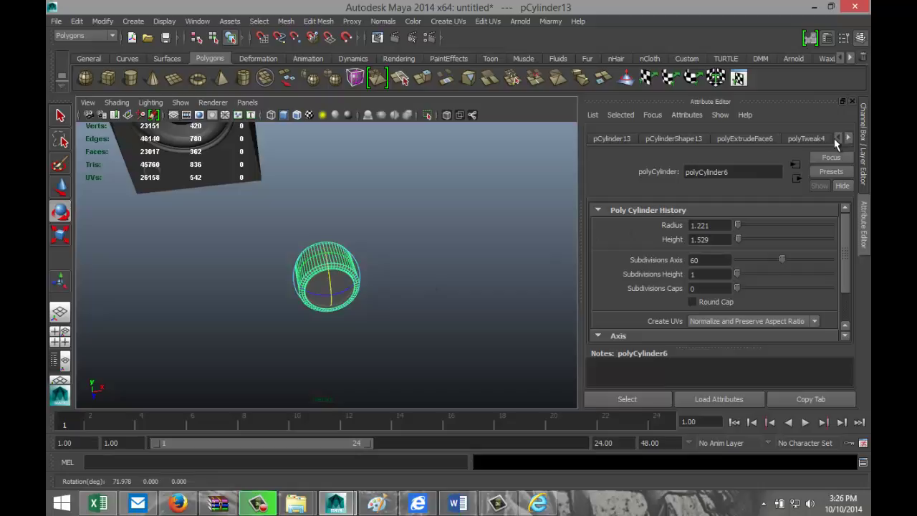
click(622, 140)
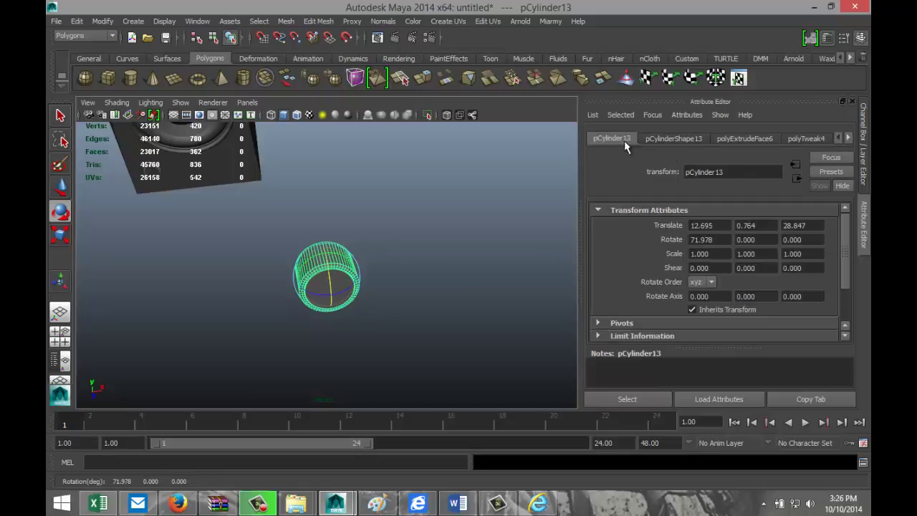
click(706, 241)
key(Return)
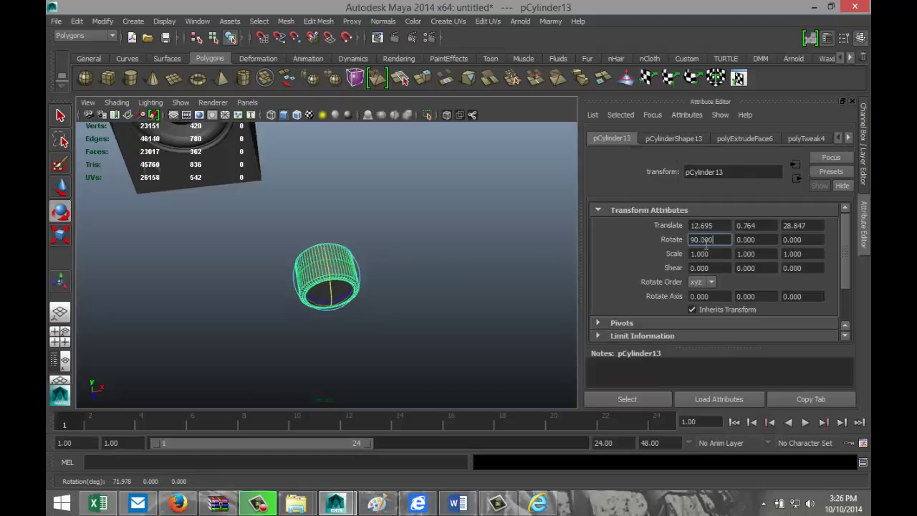
Show the front view and frame the rotated cylinder with the reference image's lower-front controls
click(59, 334)
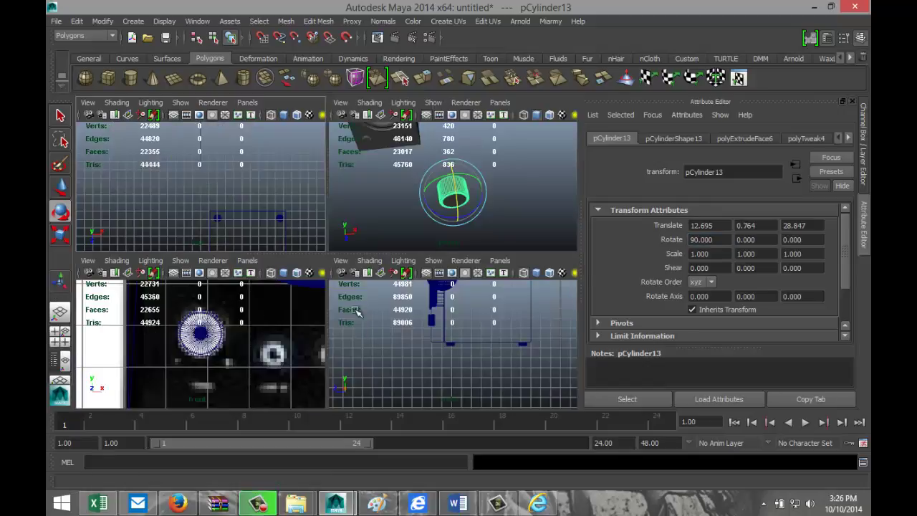
key(space)
scroll(337, 307, down, 5)
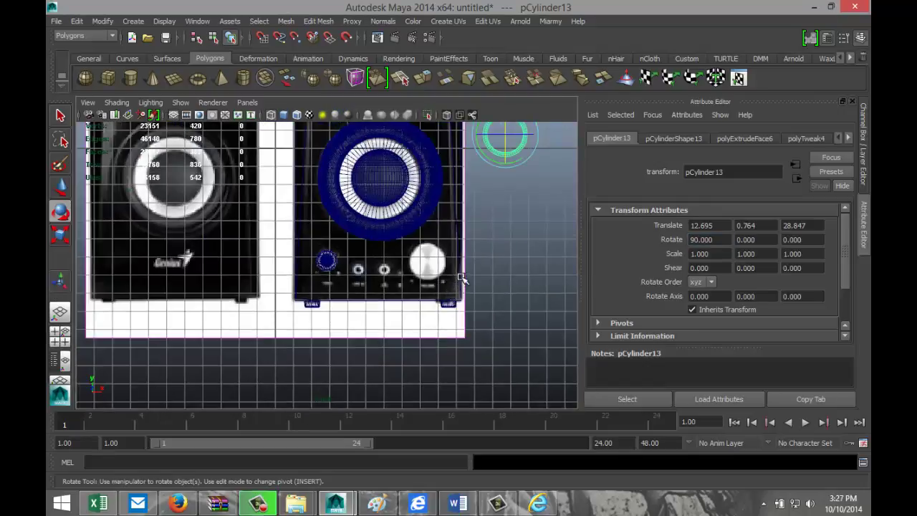
Move the knob cylinder over the large knob in the front reference image, at about X 8.418 and Y -6.286
key(w)
drag(506, 160, 460, 280)
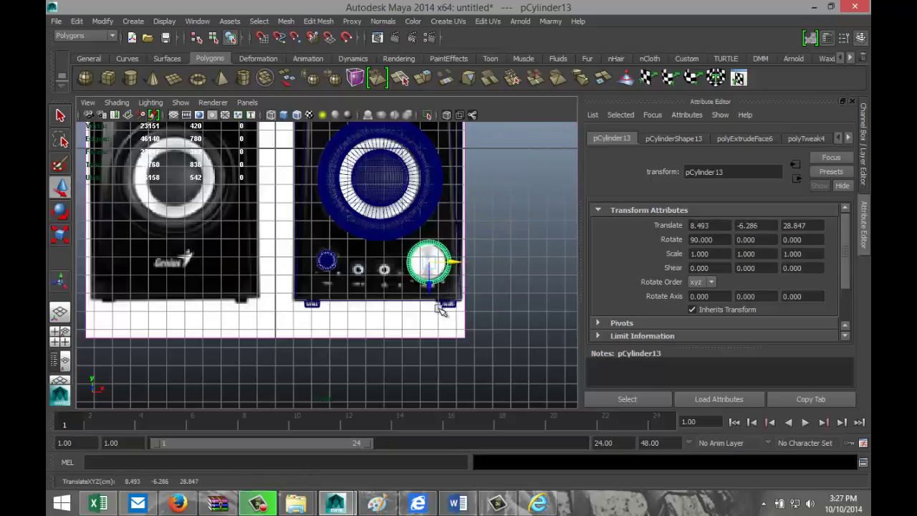
key(f)
middle_drag(352, 266, 345, 267)
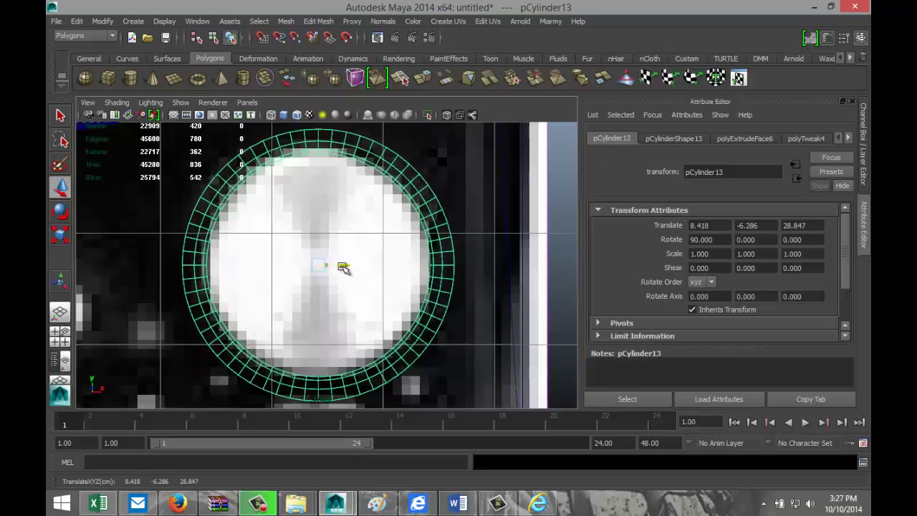
Move the knob cylinder back along Z to the speaker's front panel, at about Z 13.745
click(60, 333)
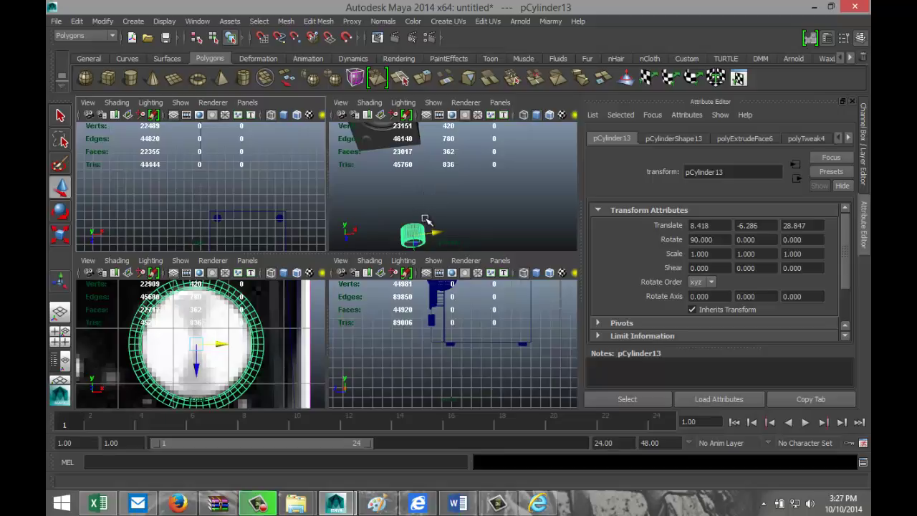
key(space)
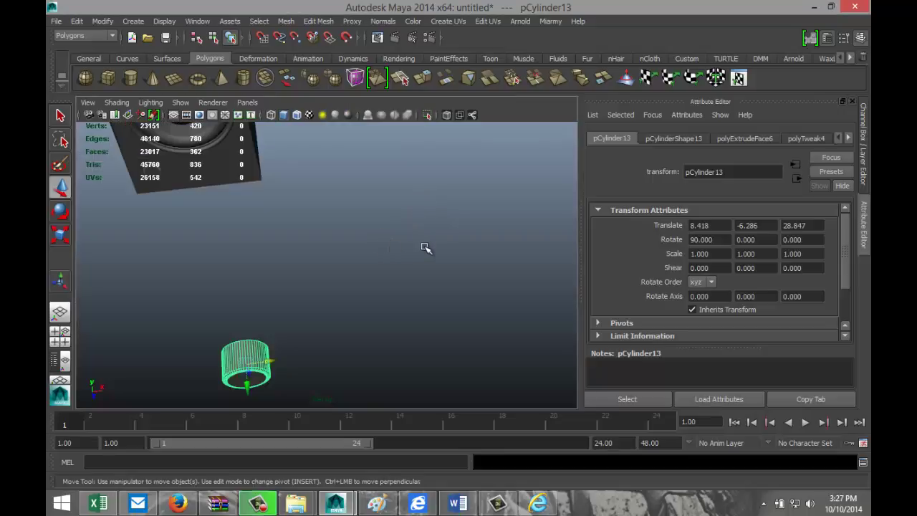
alt+drag(426, 248, 480, 240)
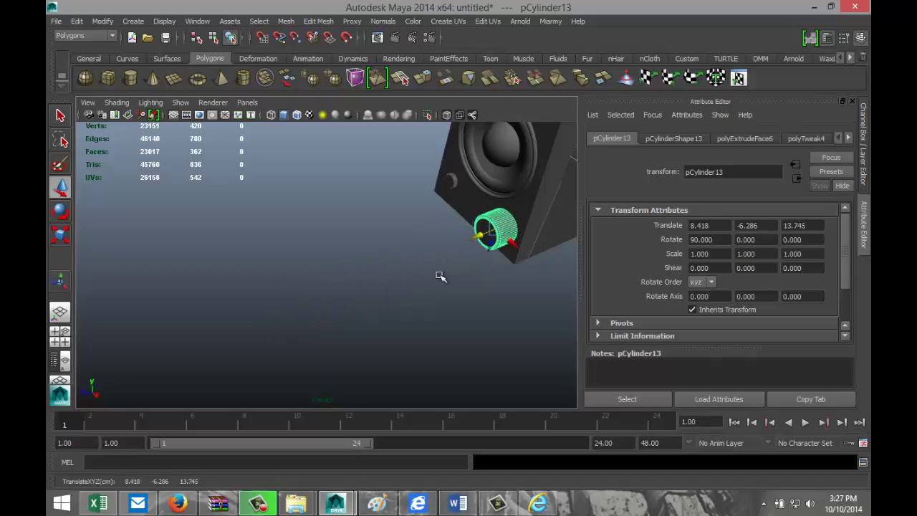
scroll(403, 284, up, 3)
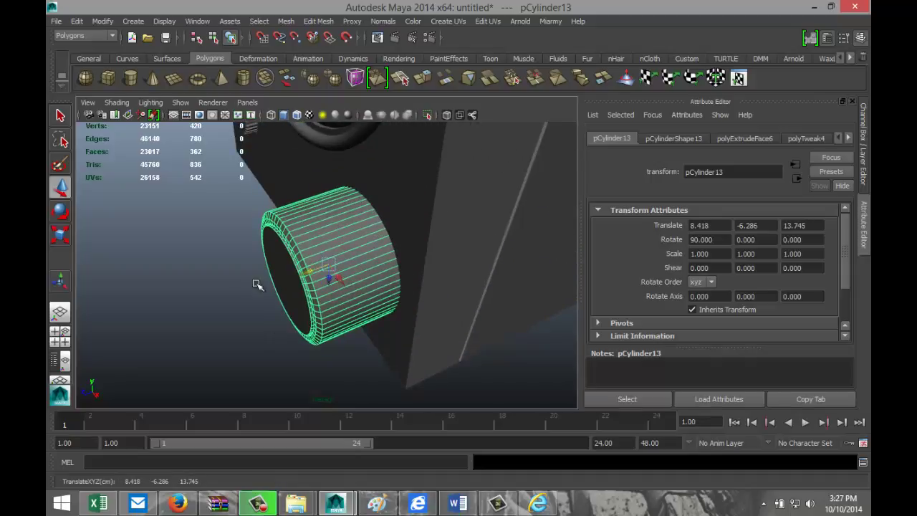
alt+right_drag(312, 286, 224, 287)
alt+drag(224, 288, 375, 263)
scroll(421, 278, up, 1)
scroll(416, 269, up, 2)
alt+middle_drag(417, 270, 488, 296)
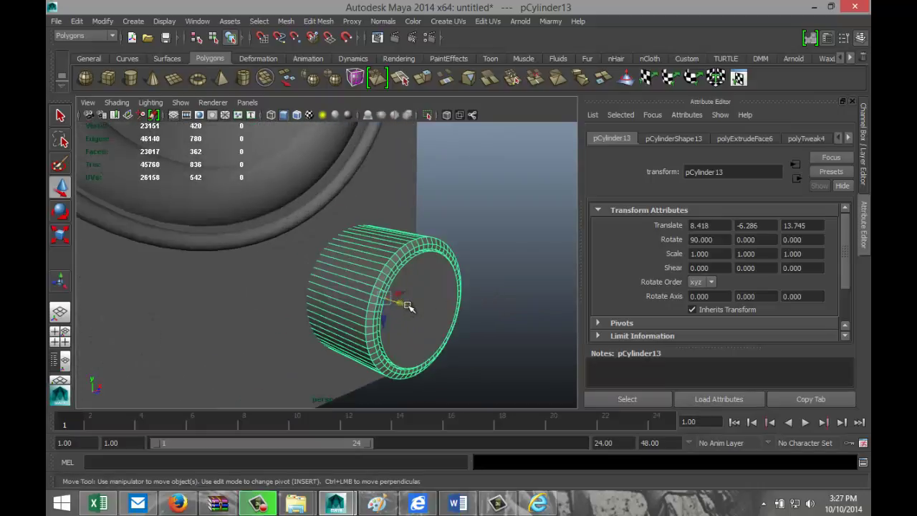
Pull the knob cylinder forward to about Z 15.892 and sink a duplicate of it into the front panel at about Z 12.936
drag(407, 306, 528, 350)
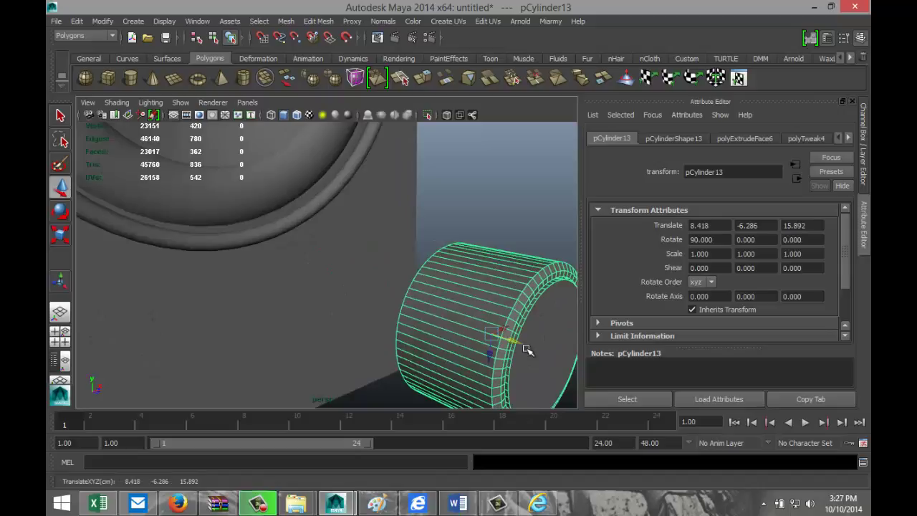
key(ctrl+d)
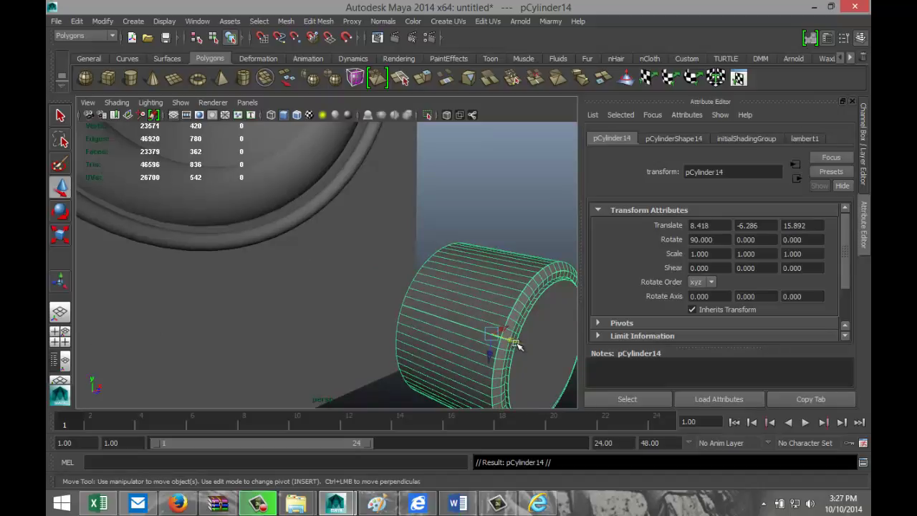
drag(518, 345, 360, 318)
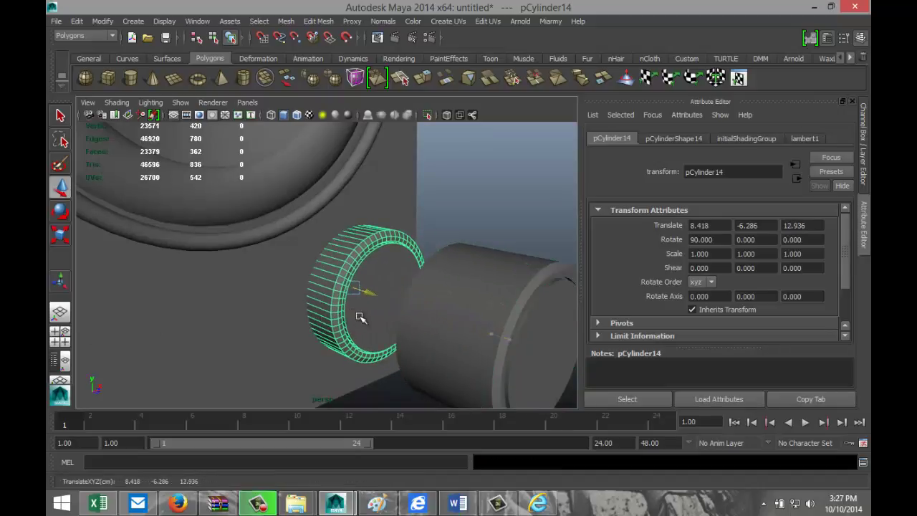
Subtract the duplicate cylinder from the speaker body with a Boolean difference to cut the knob recess
click(386, 186)
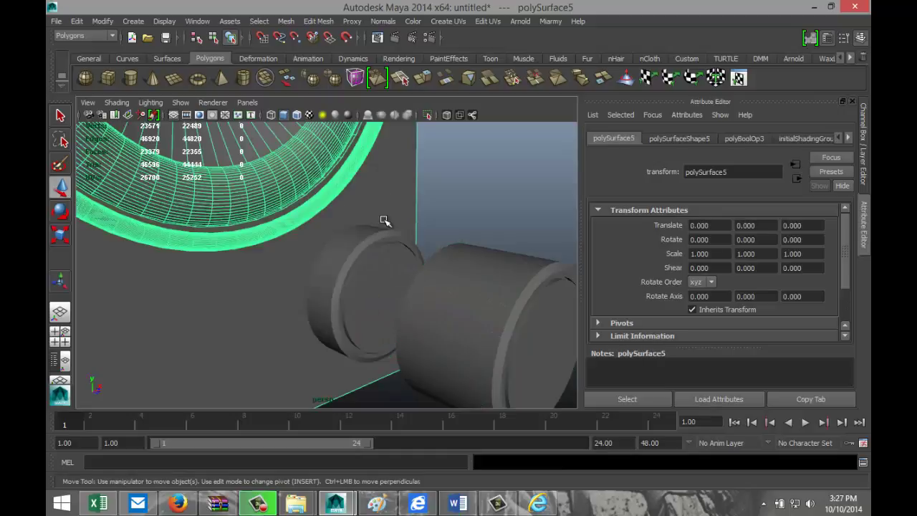
click(343, 293)
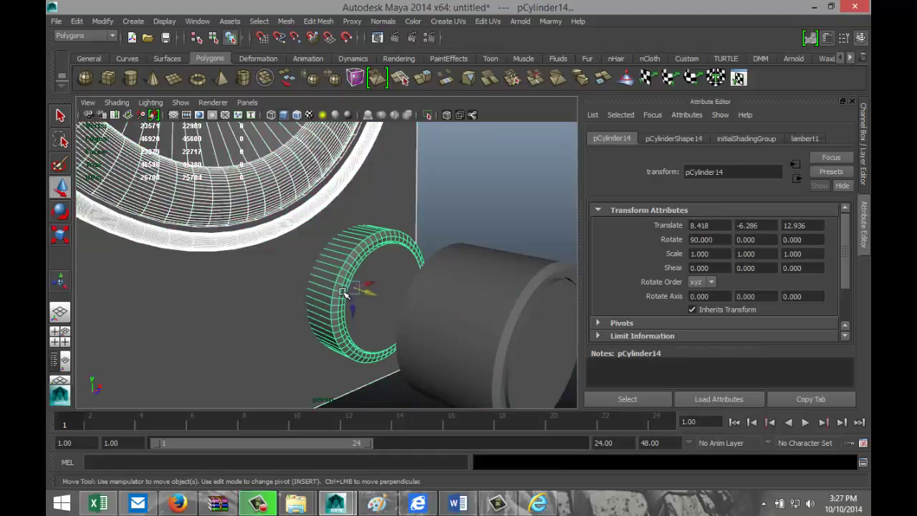
click(291, 23)
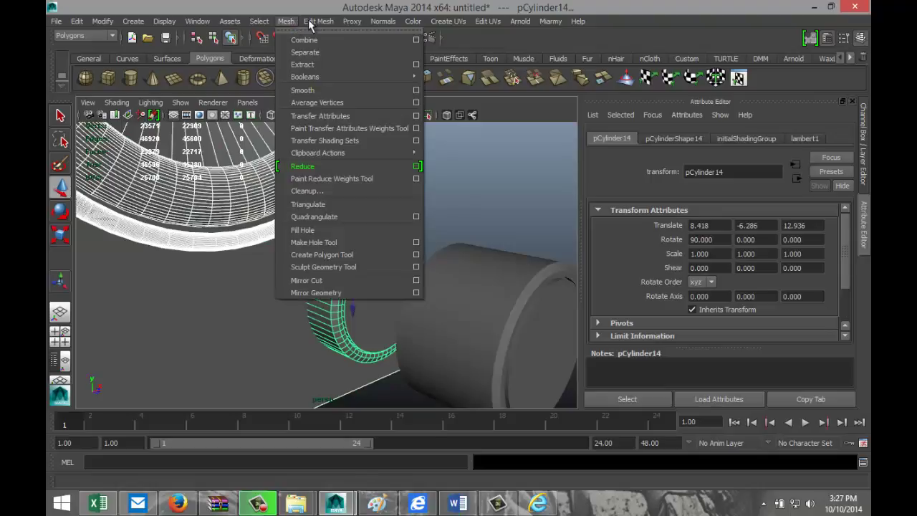
mouse_move(315, 23)
mouse_move(286, 22)
mouse_move(401, 76)
click(443, 86)
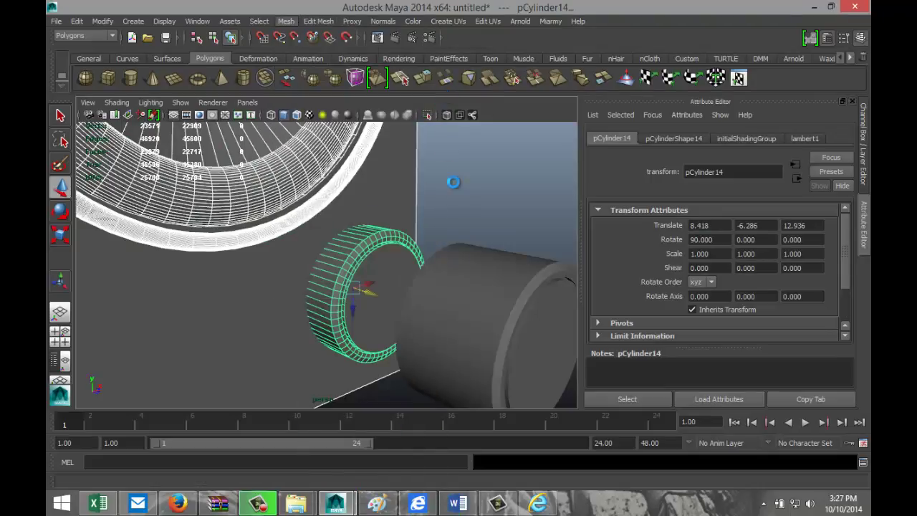
Move the remaining knob cylinder into the recess at about Z 13.183 and scale it down uniformly to about 0.893
click(470, 300)
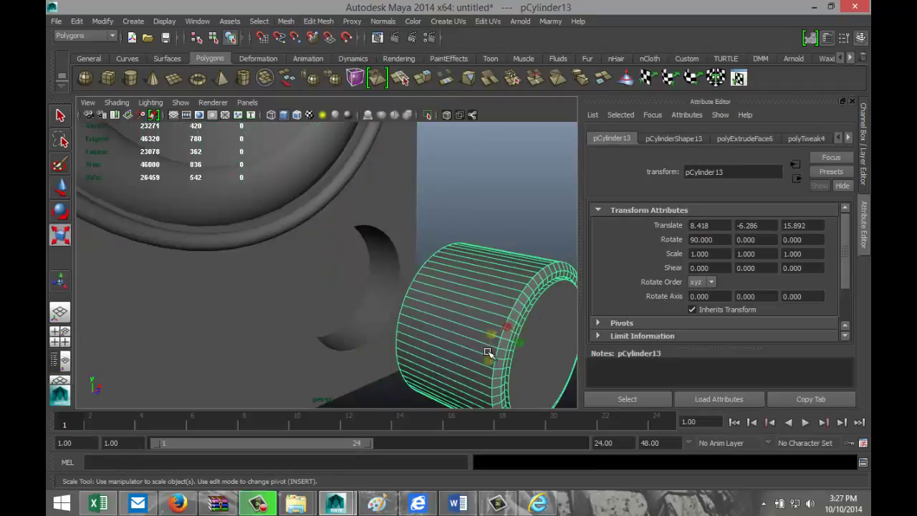
key(w)
drag(520, 345, 389, 258)
key(r)
alt+drag(430, 316, 378, 301)
alt+drag(285, 282, 318, 281)
Separate the combined speaker mesh into individual pieces
click(327, 281)
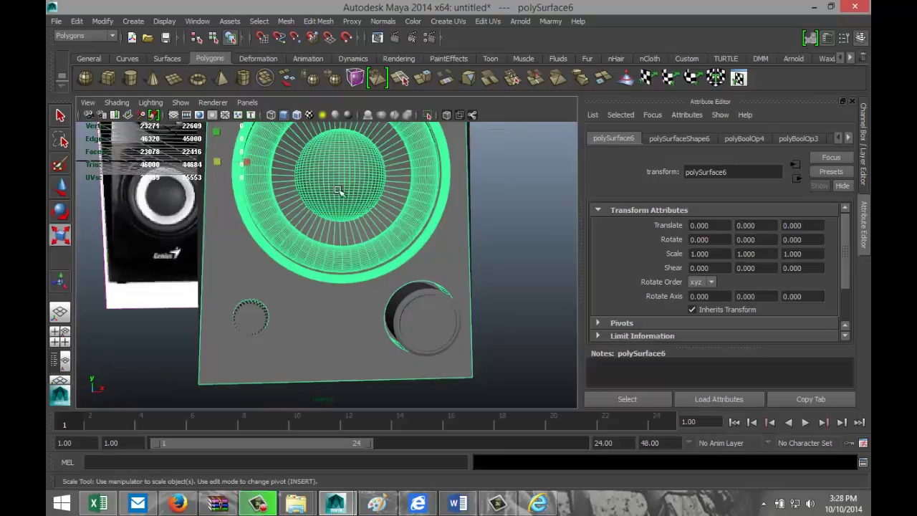
click(288, 23)
click(305, 52)
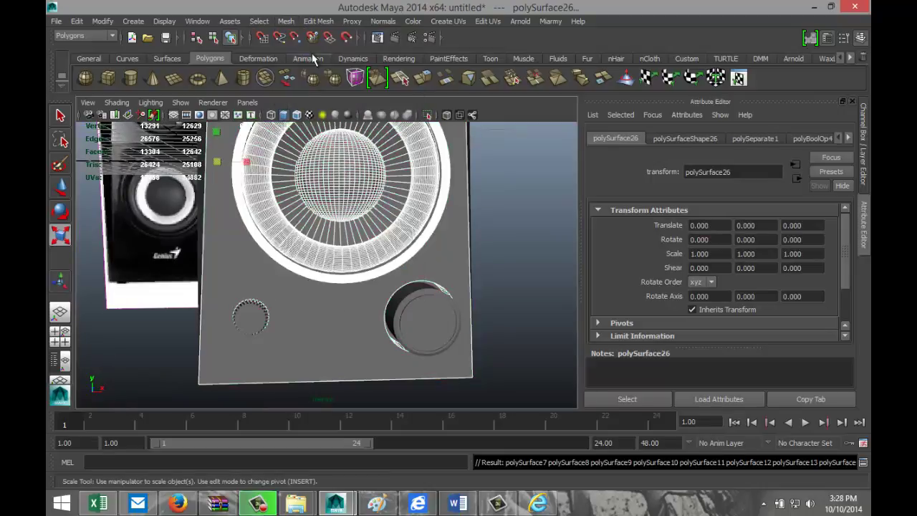
Duplicate the outer ring of the lower speaker cone and move the copy toward the knob, to about X 3.089 and Y -5.186
click(326, 280)
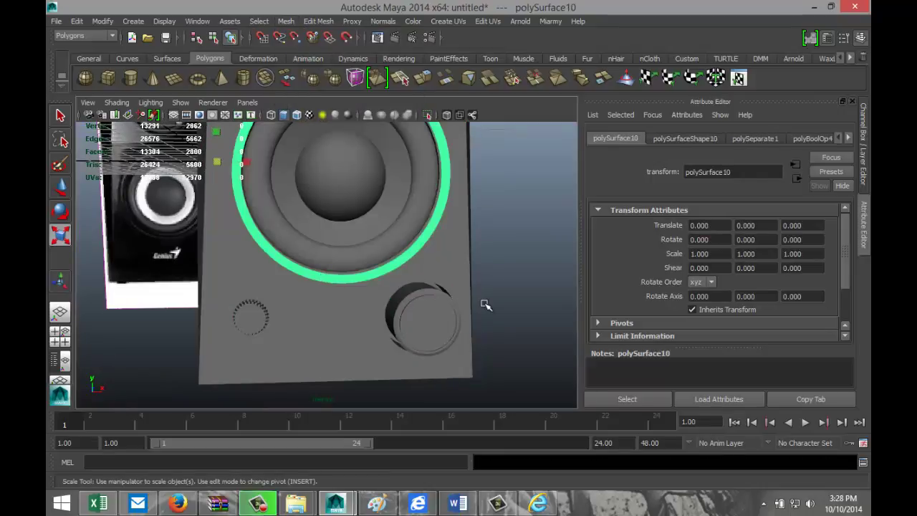
key(ctrl+d)
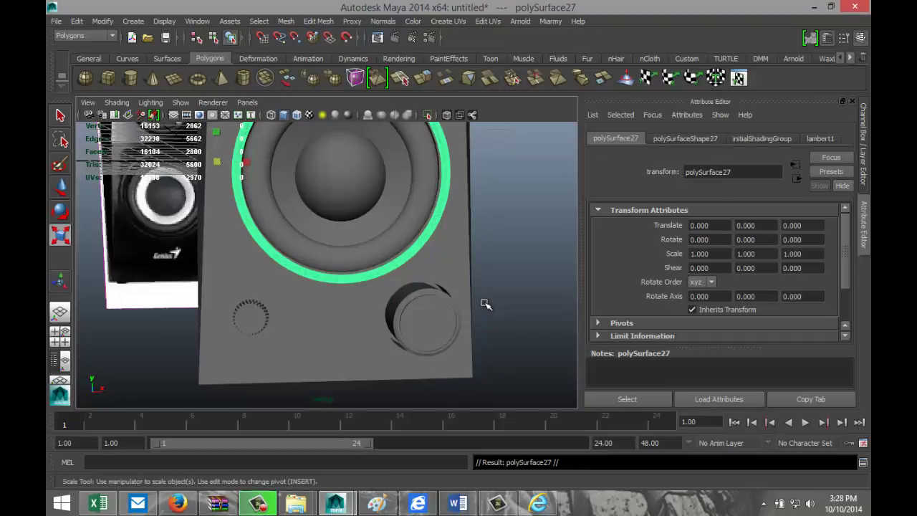
key(w)
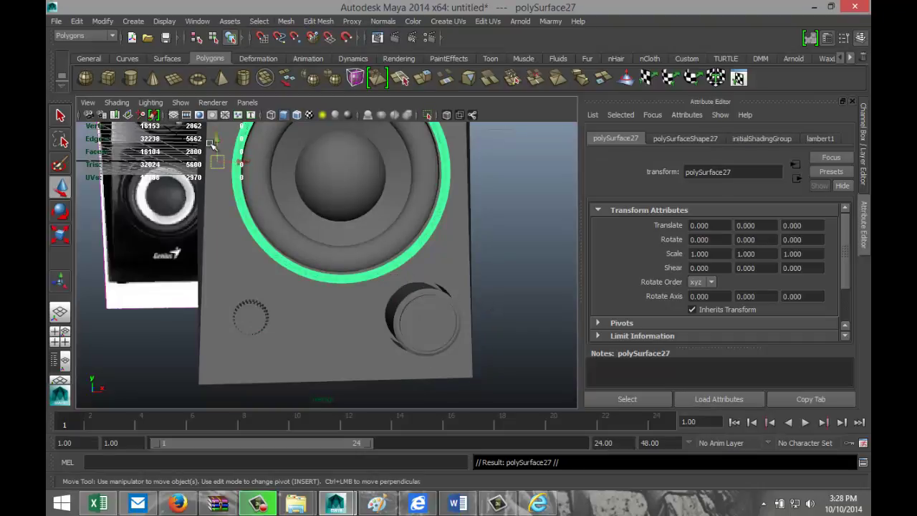
drag(216, 143, 301, 253)
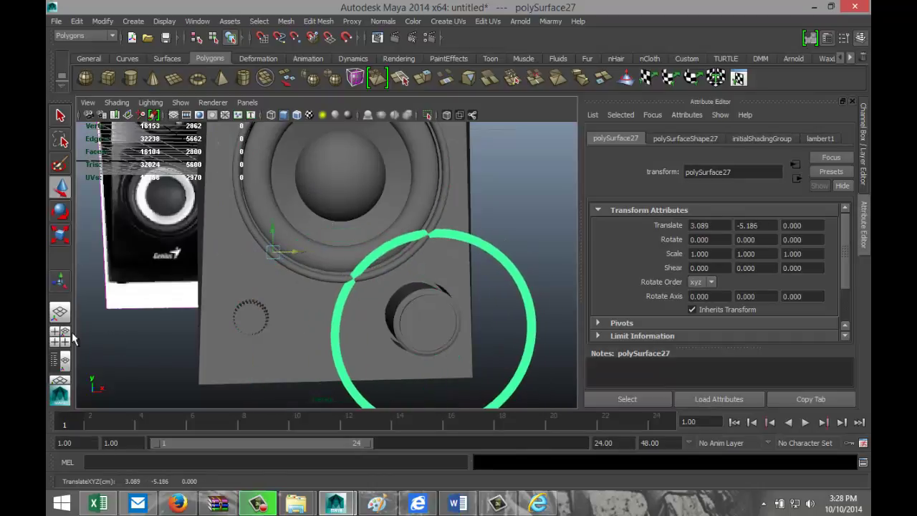
In the front view, scale the ring copy down uniformly to about 0.473 and center its pivot
click(62, 337)
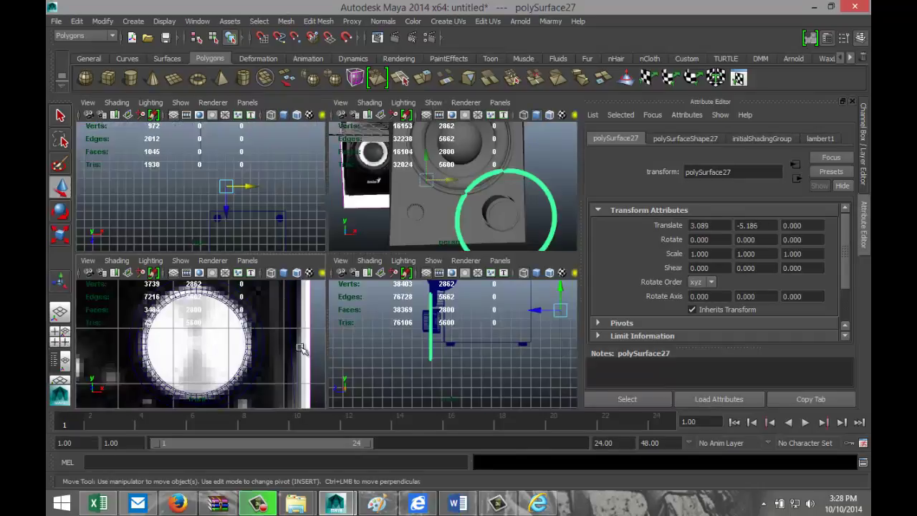
key(space)
key(f)
key(r)
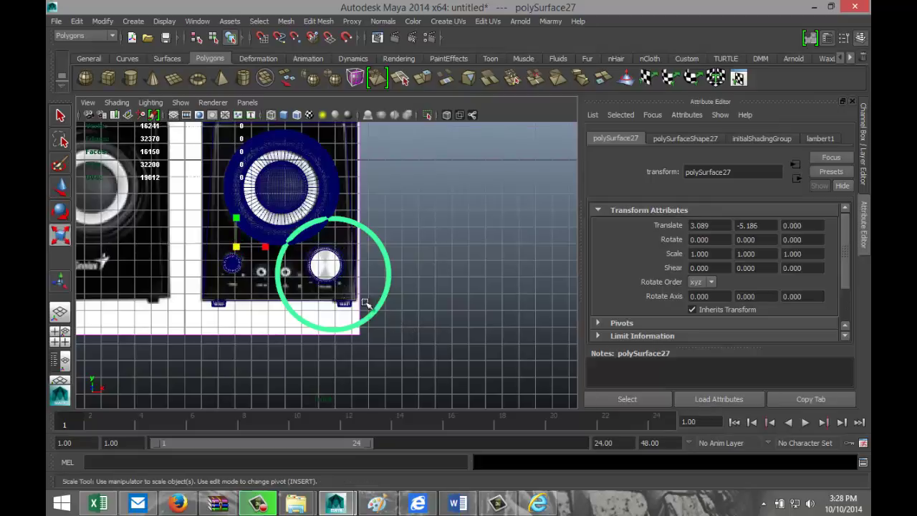
drag(237, 247, 107, 274)
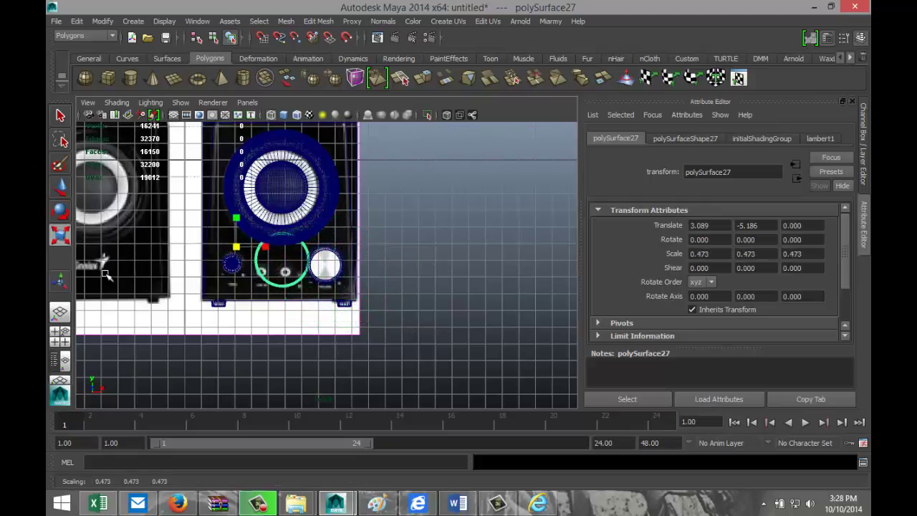
click(99, 22)
click(144, 142)
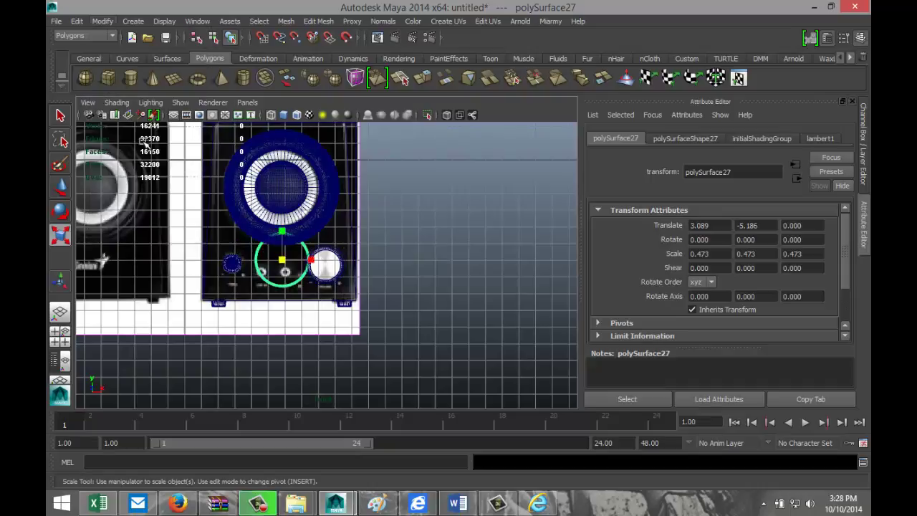
Center the ring copy around the knob at about X 5.674, Y -5.497 and scale it down uniformly to about 0.334
key(w)
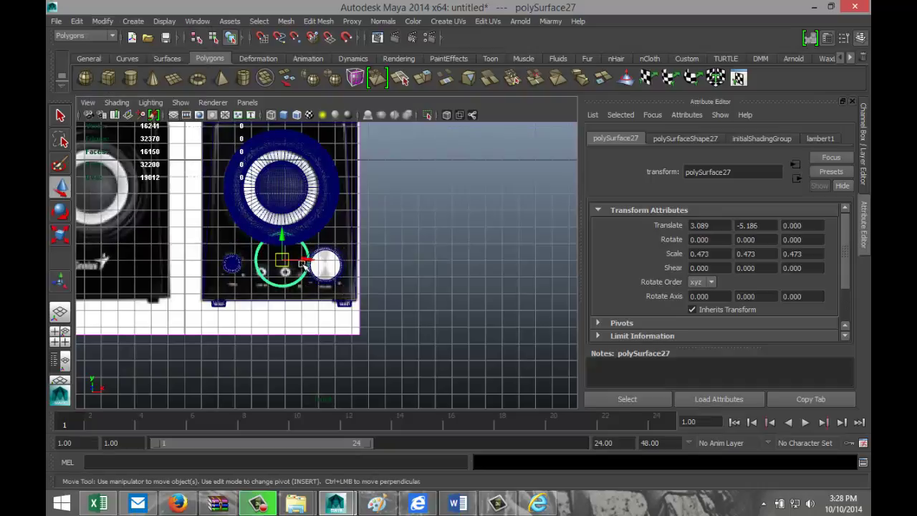
drag(304, 261, 345, 271)
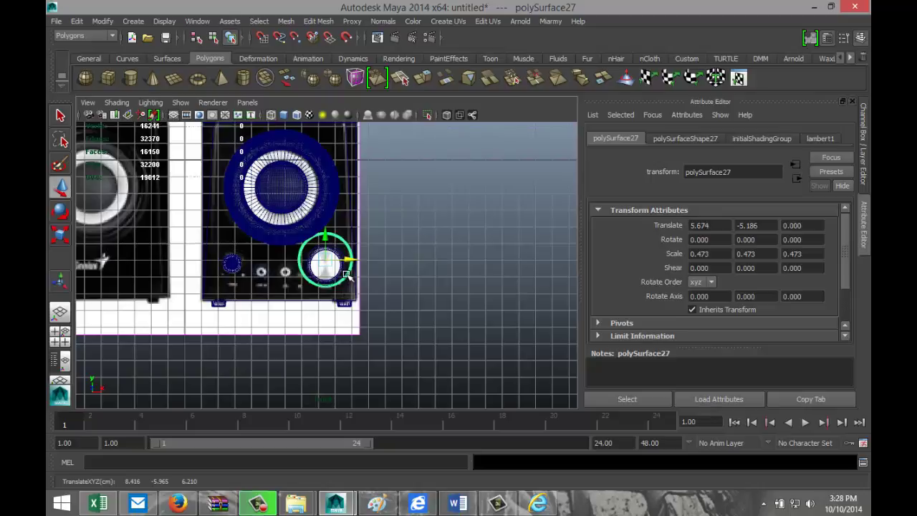
key(f)
drag(323, 241, 274, 309)
key(r)
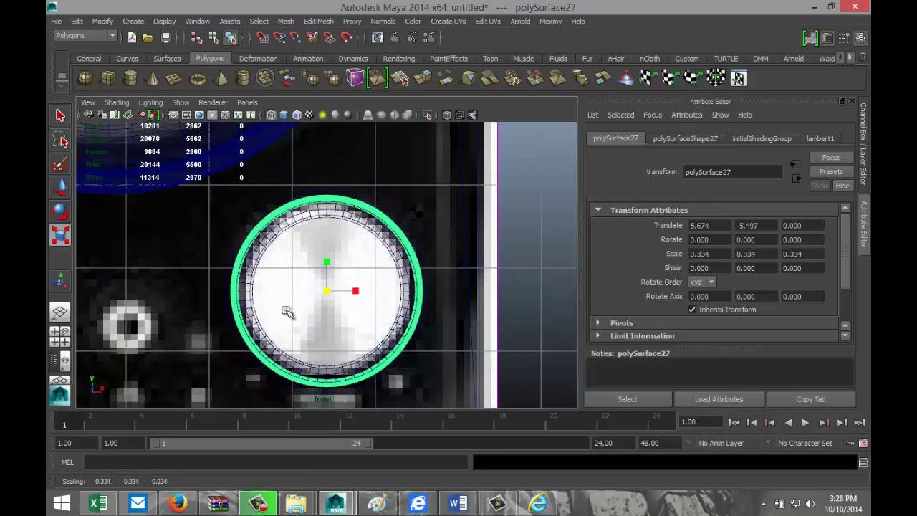
Turn on shaded display in the front view and, in perspective, move the ring copy to the front panel at about Z 6.994
key(5)
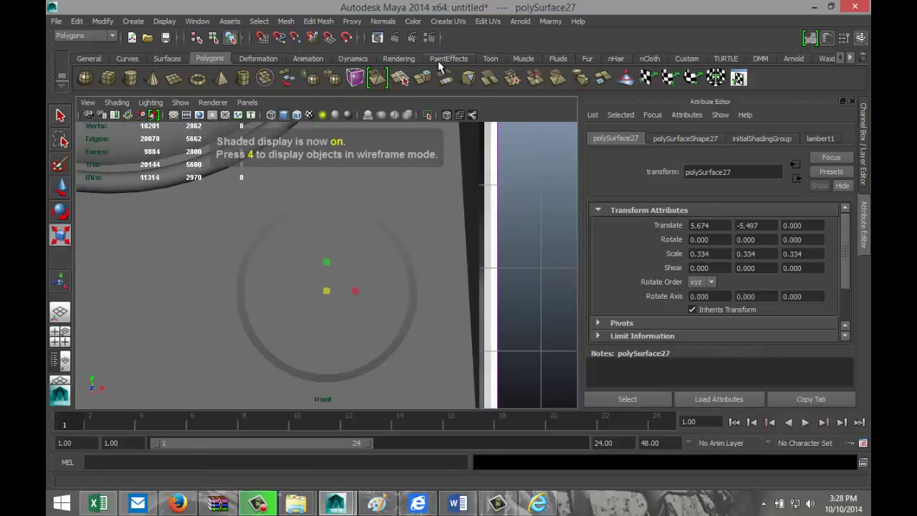
click(60, 332)
key(space)
scroll(424, 349, up, 5)
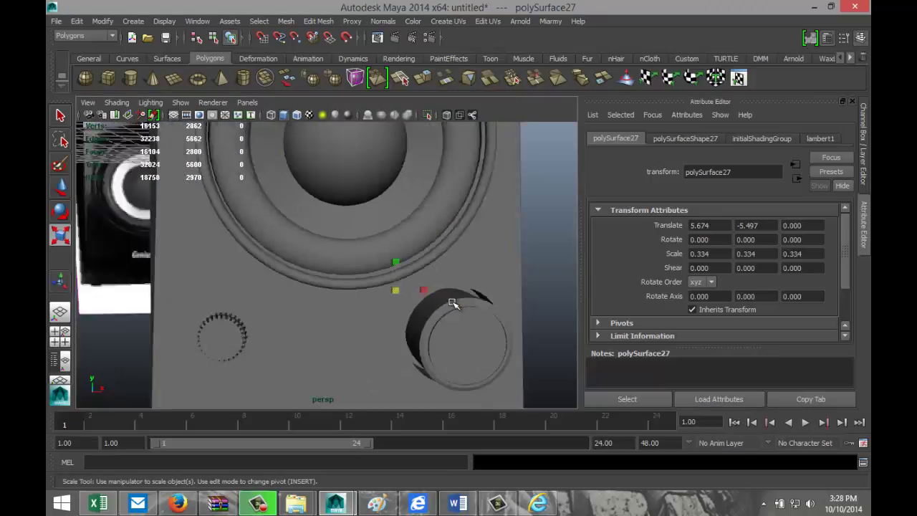
scroll(466, 305, down, 5)
alt+drag(488, 307, 403, 339)
key(w)
drag(419, 295, 321, 347)
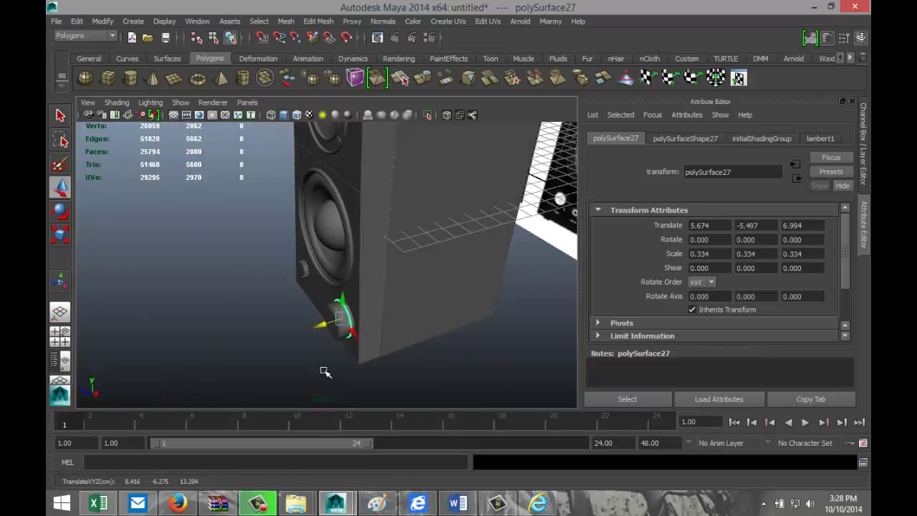
Scale the ring up uniformly to about 0.361 and seat it around the knob recess at about Z 6.851
key(f)
alt+drag(237, 355, 335, 270)
key(r)
key(w)
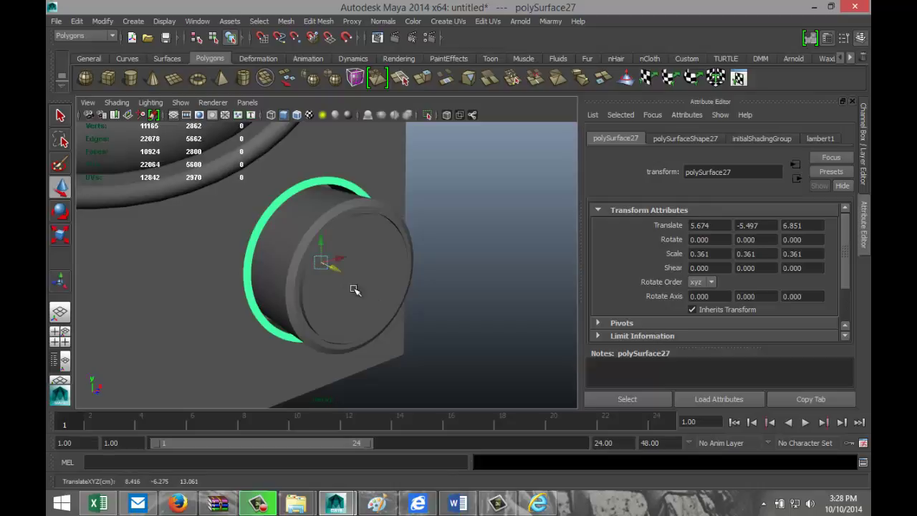
Scale the knob cylinder up uniformly to about 0.937 inside the ring
alt+drag(453, 326, 416, 317)
click(407, 308)
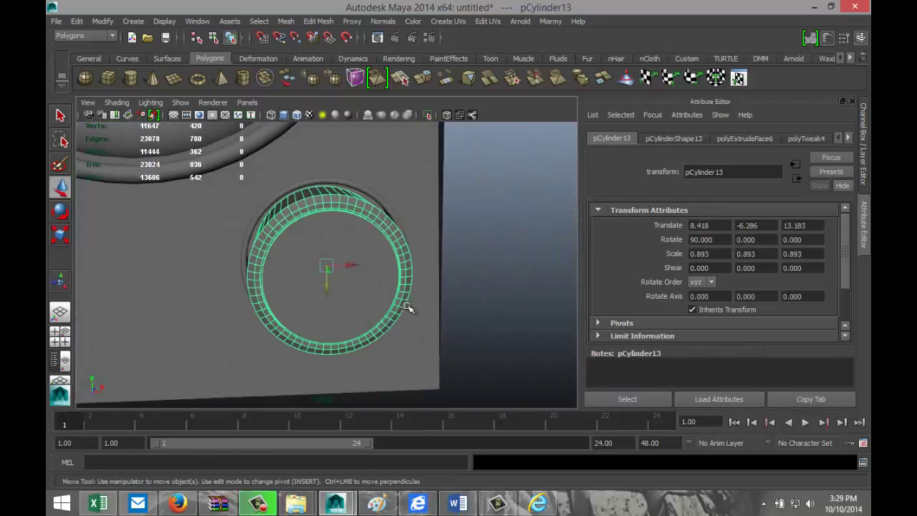
key(r)
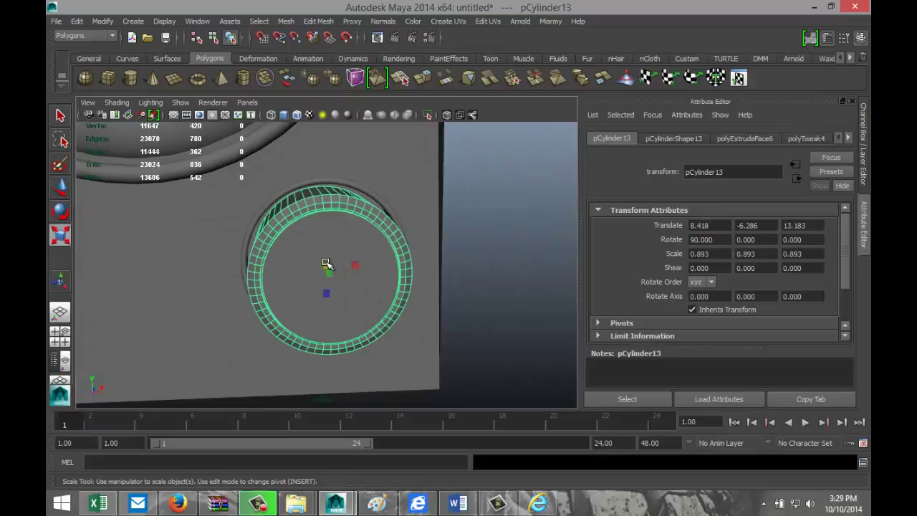
drag(326, 264, 332, 265)
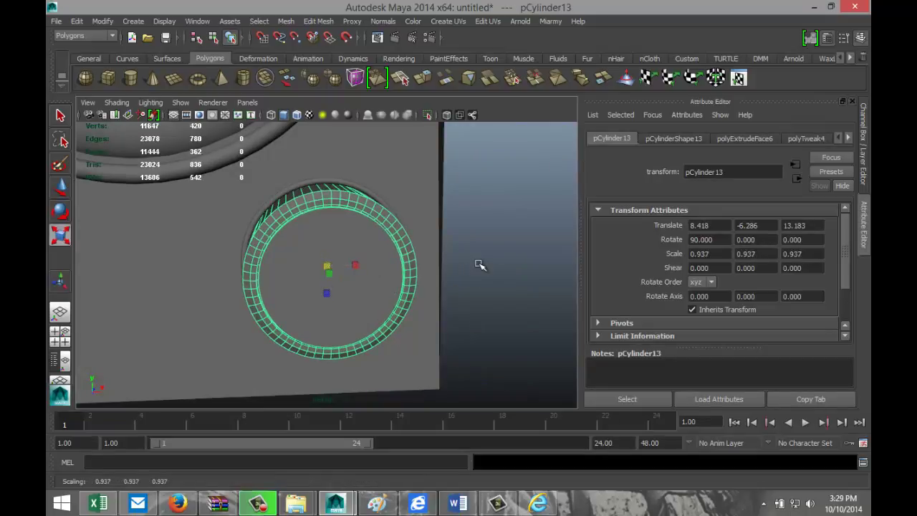
Examine the finished volume knob and ring on the speaker front, comparing the control layout with the reference image
click(481, 265)
alt+drag(276, 267, 247, 237)
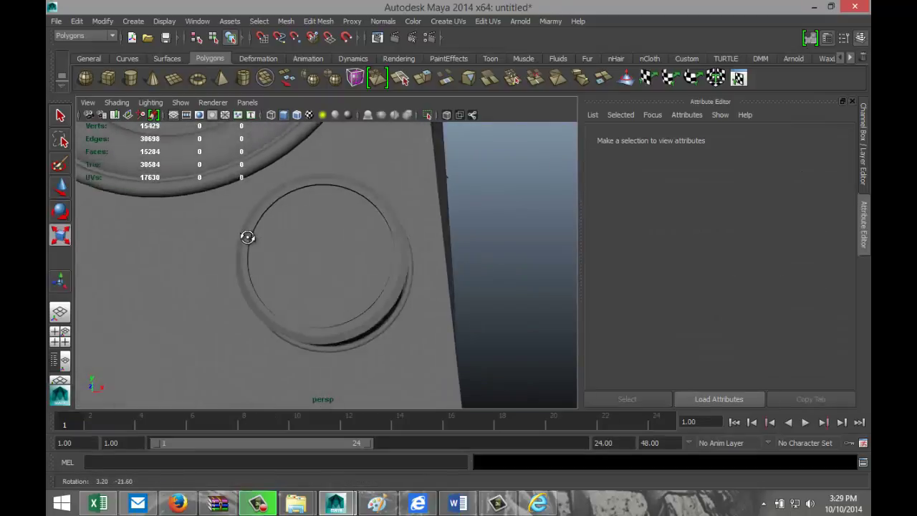
alt+right_drag(247, 237, 241, 313)
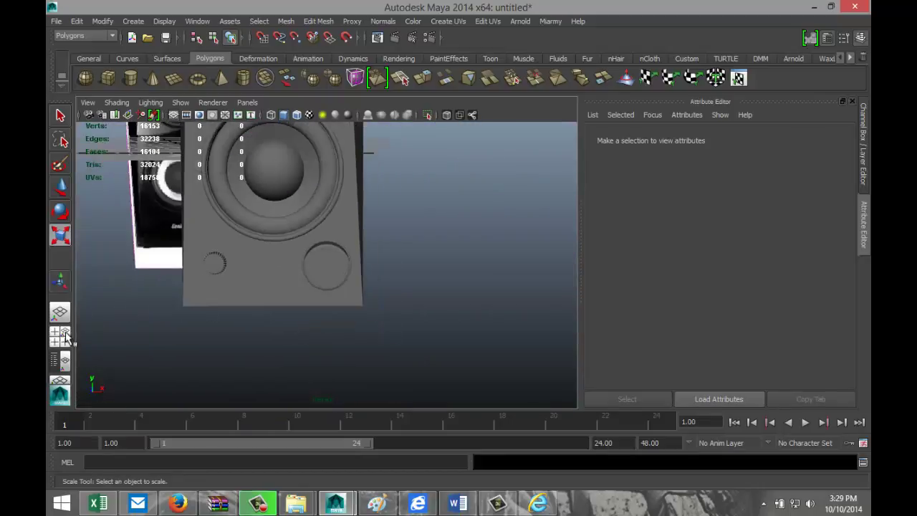
key(space)
key(space)
alt+right_drag(362, 207, 317, 219)
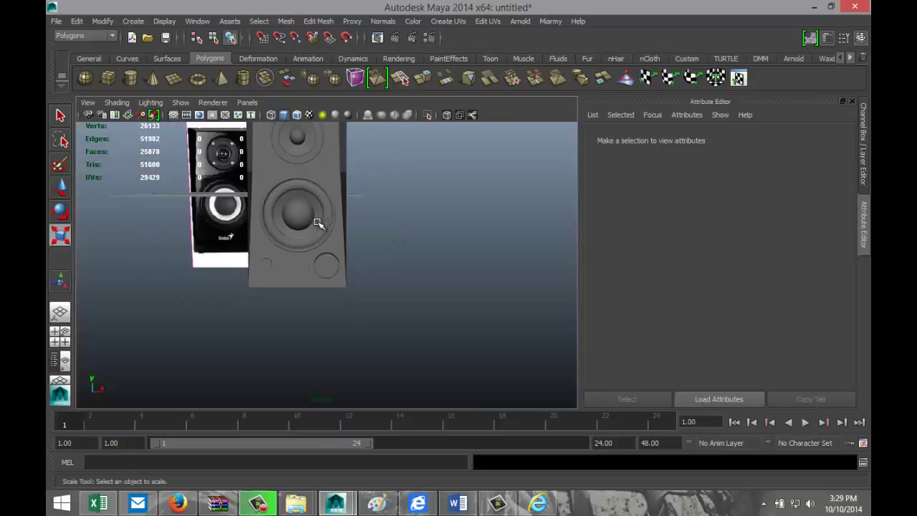
alt+drag(232, 248, 180, 260)
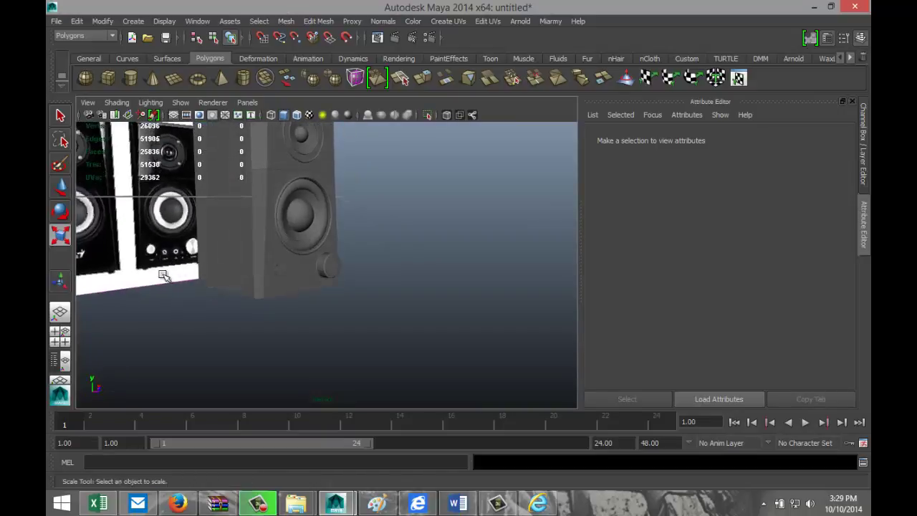
scroll(163, 275, up, 3)
scroll(215, 272, down, 3)
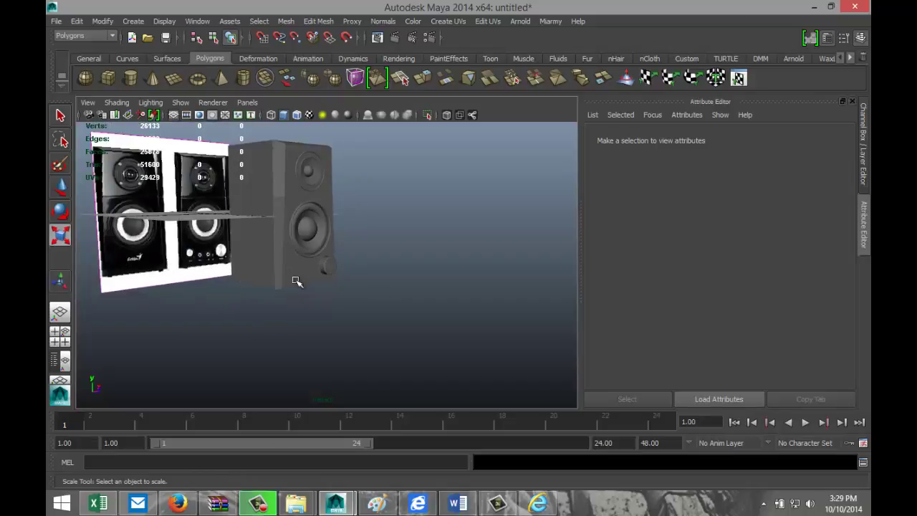
scroll(337, 277, up, 3)
Create a polygon cylinder with radius about 0.542 and height about 1.969 beside the speaker, and set its X rotation to 90
click(131, 79)
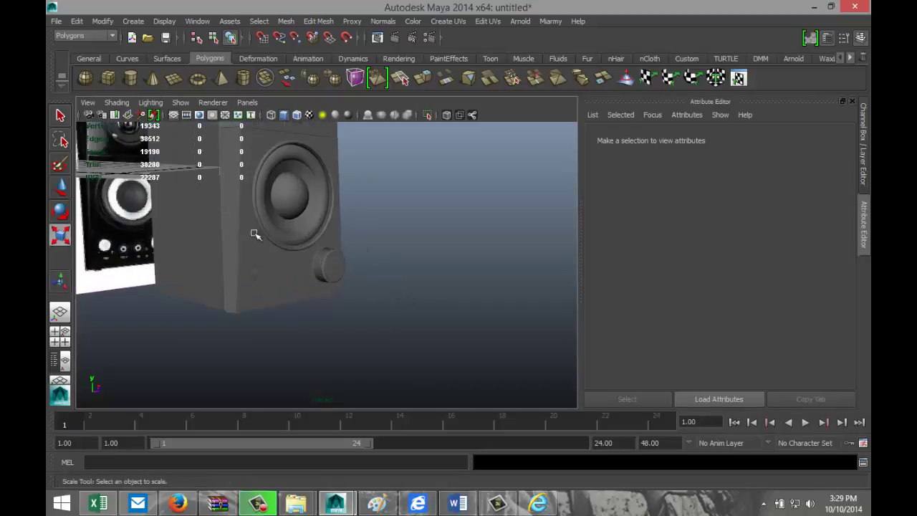
alt+drag(423, 292, 389, 282)
alt+right_drag(389, 282, 531, 346)
alt+drag(530, 346, 319, 207)
key(e)
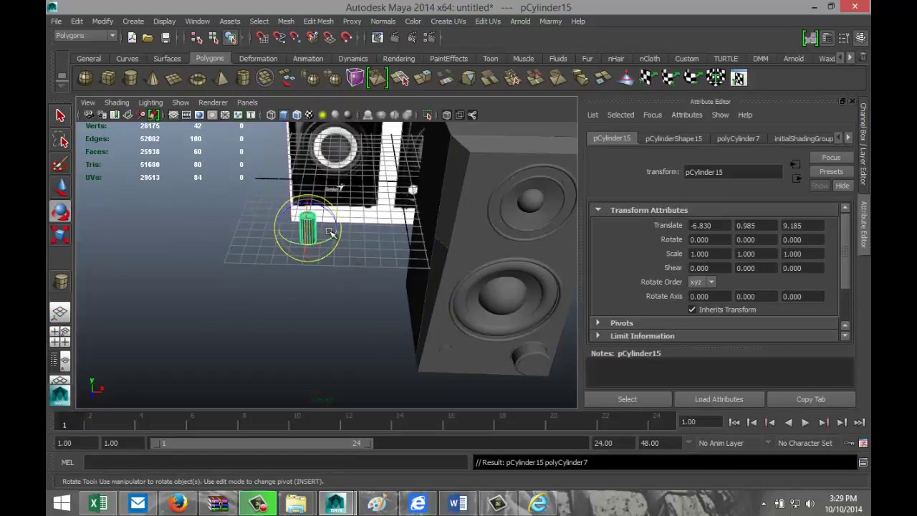
drag(314, 260, 310, 250)
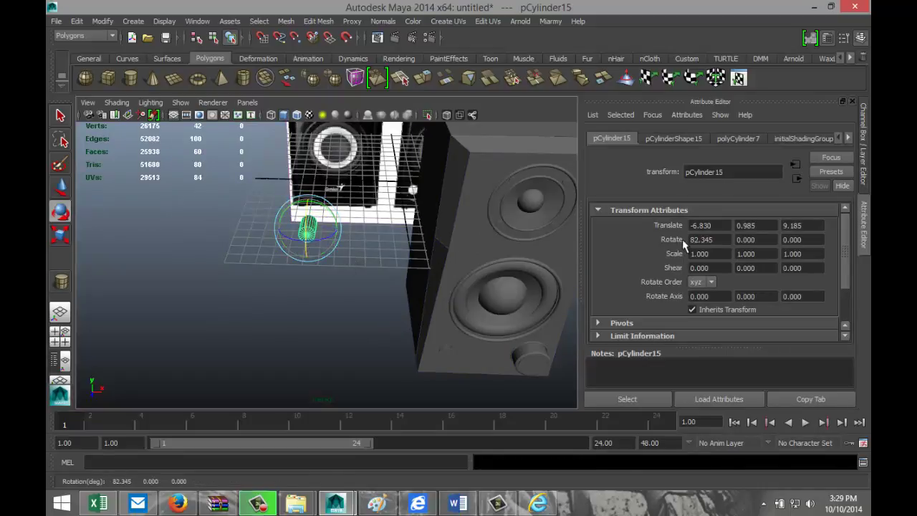
click(723, 238)
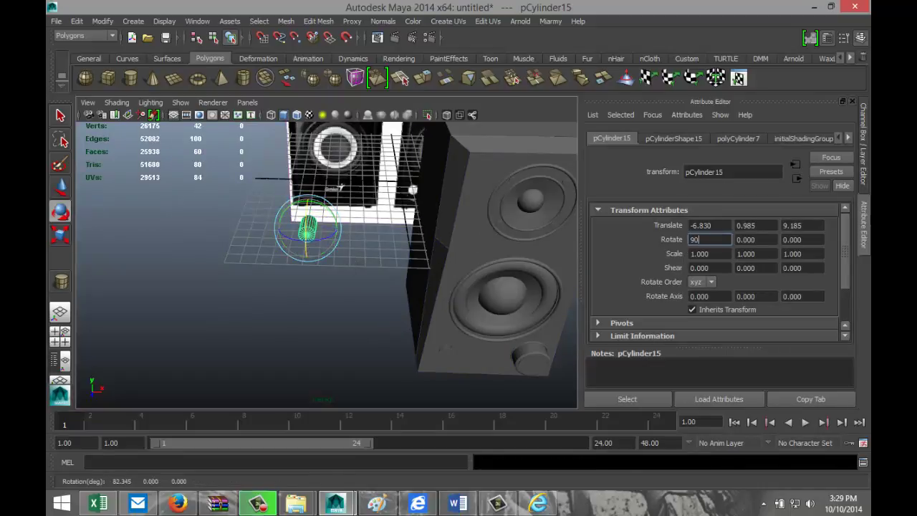
key(Return)
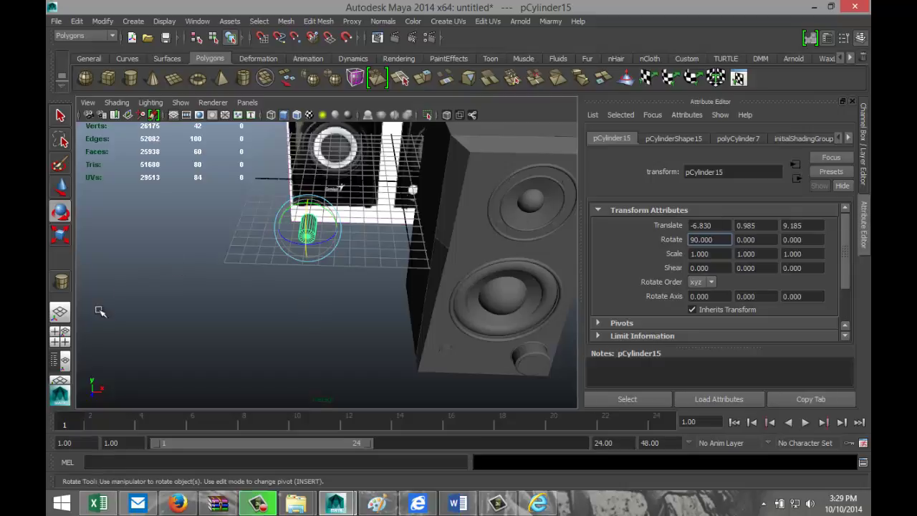
In the front view with wireframe display, center the cylinder on the reference's jack nearest the volume knob, about X 6.015, Y -6.713
click(60, 337)
key(space)
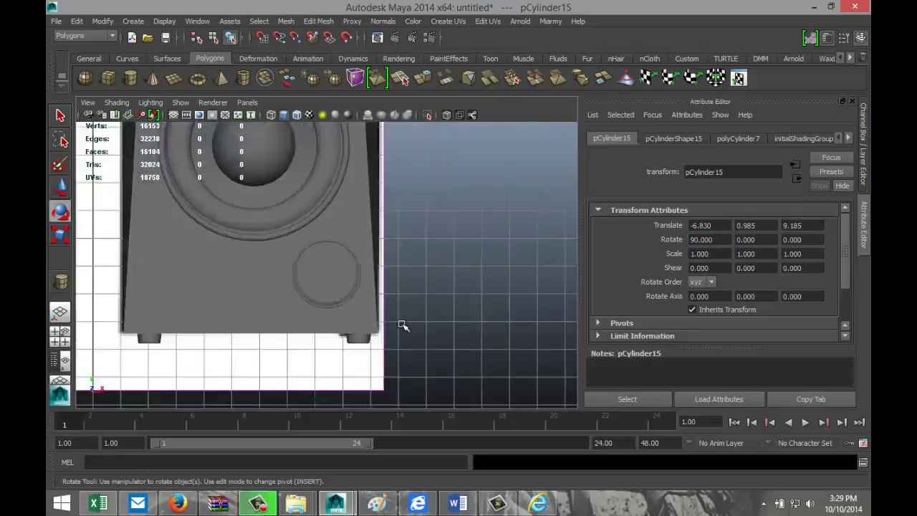
scroll(404, 325, down, 3)
key(w)
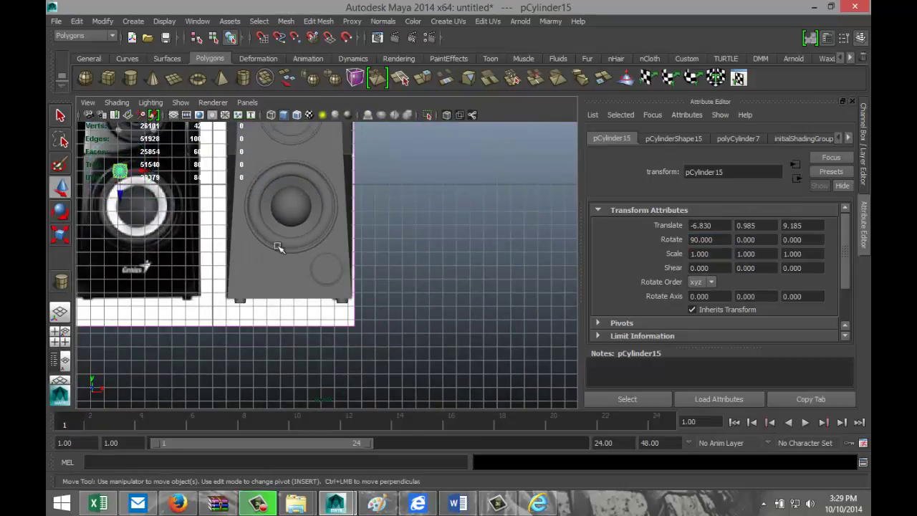
drag(142, 172, 302, 303)
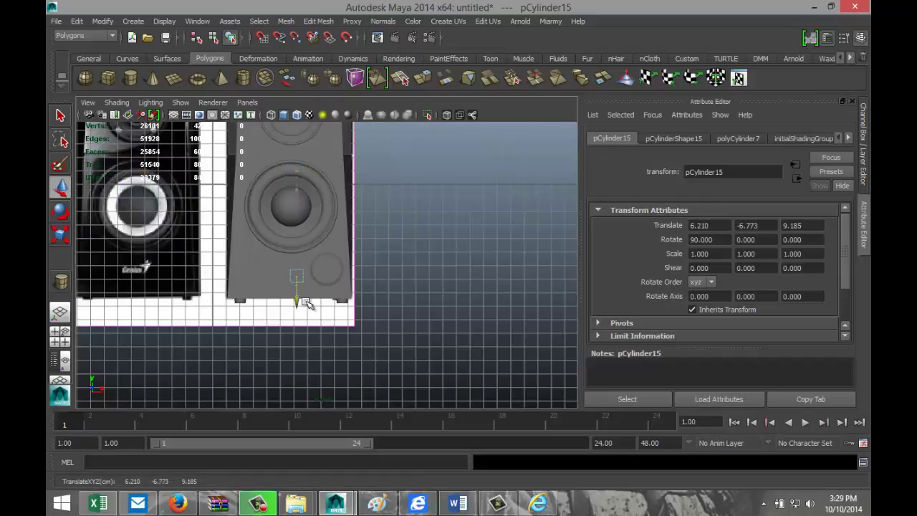
key(4)
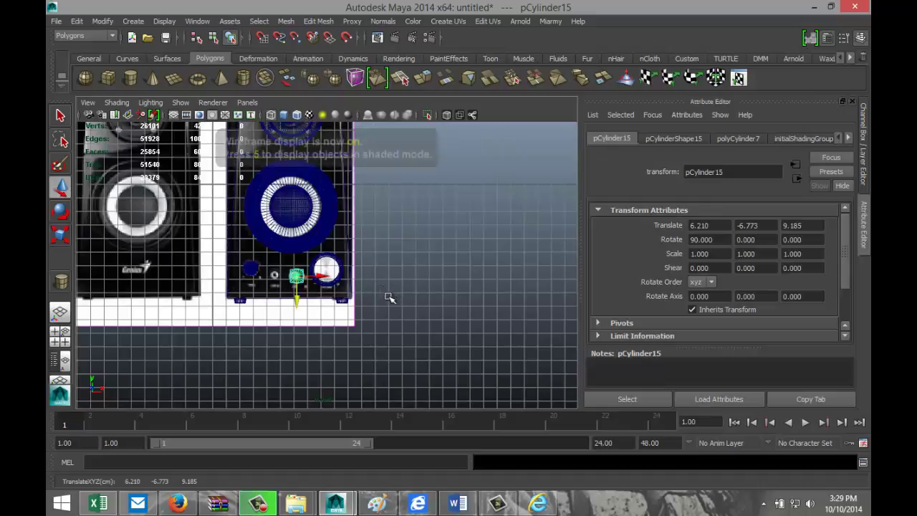
scroll(308, 308, up, 5)
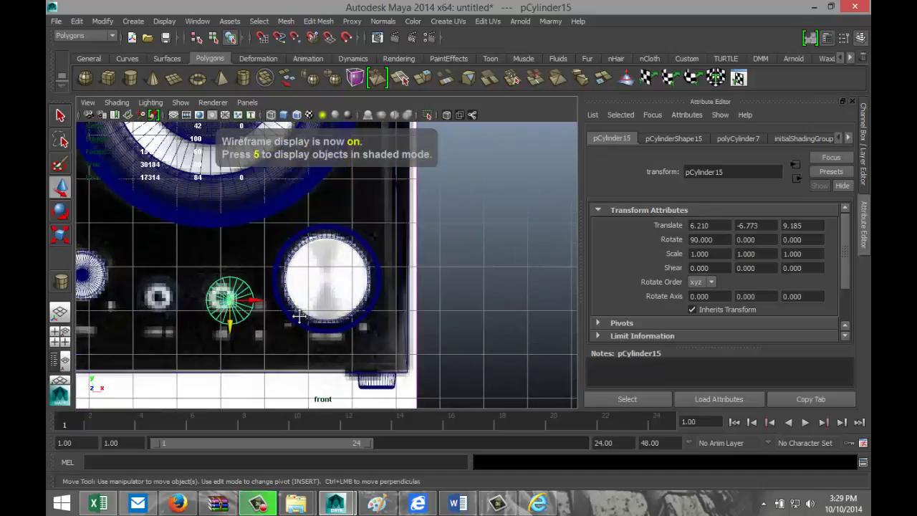
alt+middle_drag(299, 316, 439, 316)
scroll(441, 314, up, 4)
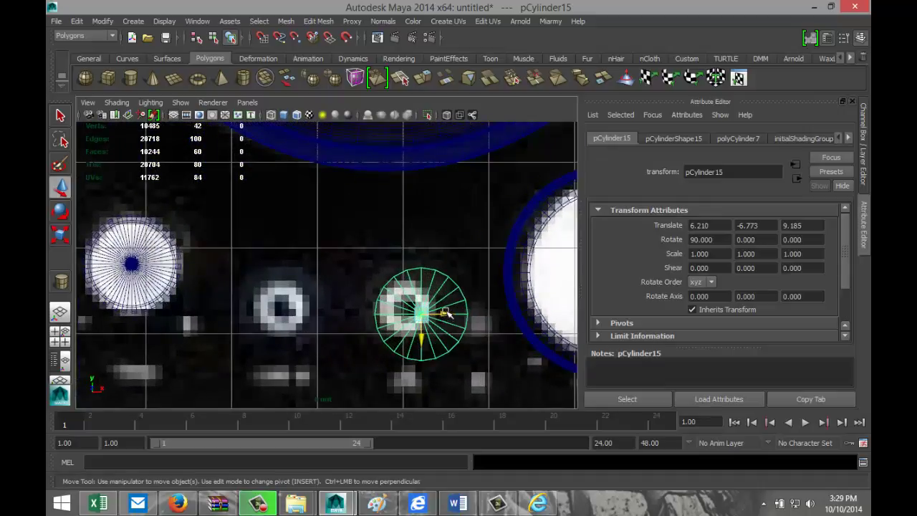
drag(446, 313, 403, 331)
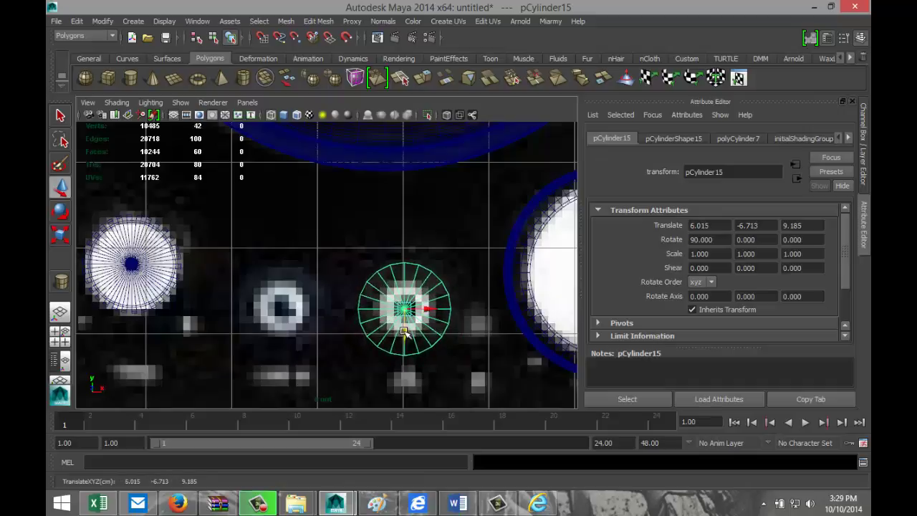
Set the new cylinder's axis subdivisions to 40
click(737, 140)
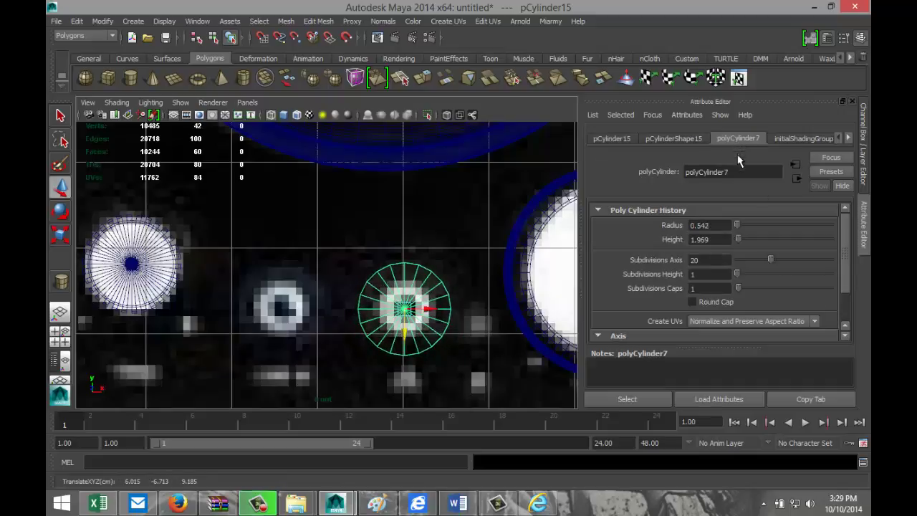
text(40)
key(Return)
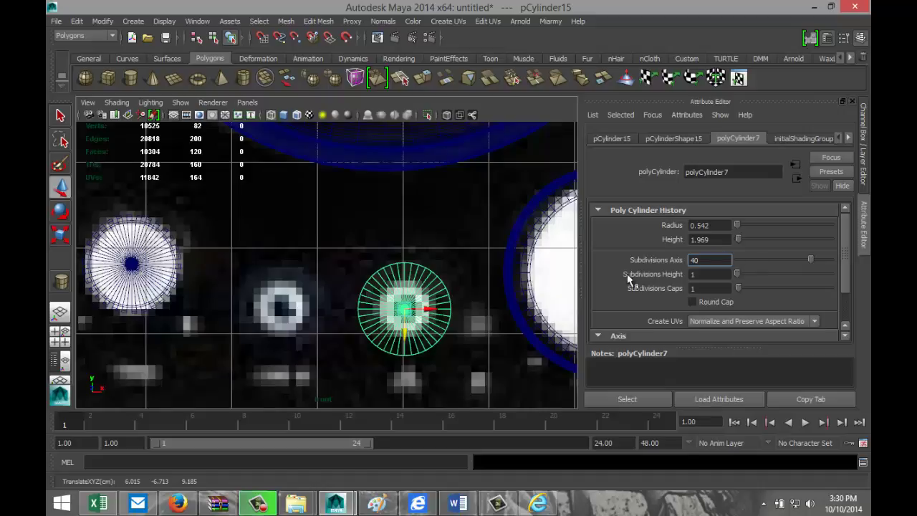
Scale the cylinder down uniformly to about 0.644 over the jack nearest the volume knob
drag(428, 309, 311, 310)
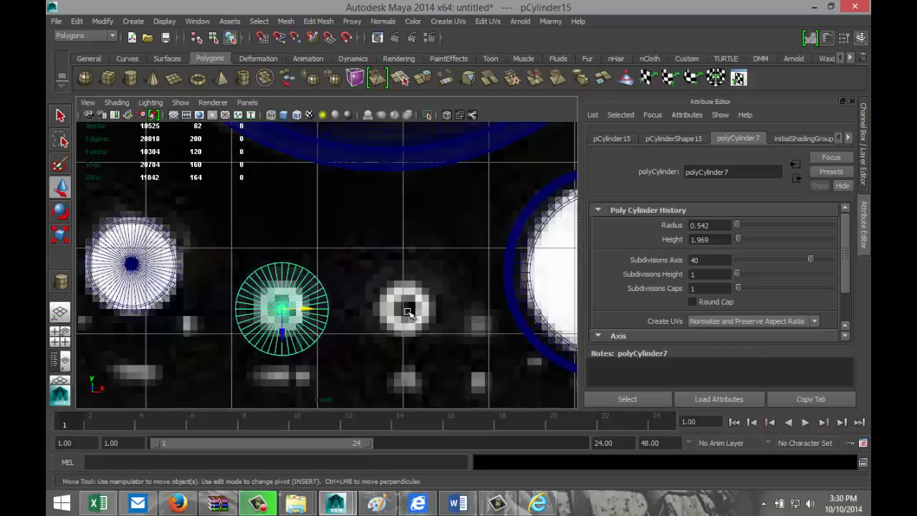
key(ctrl+z)
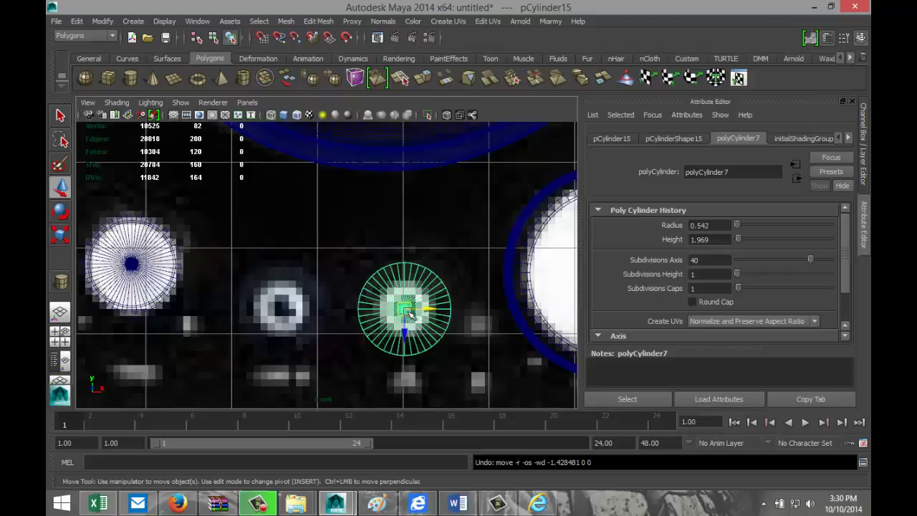
key(r)
drag(405, 310, 366, 323)
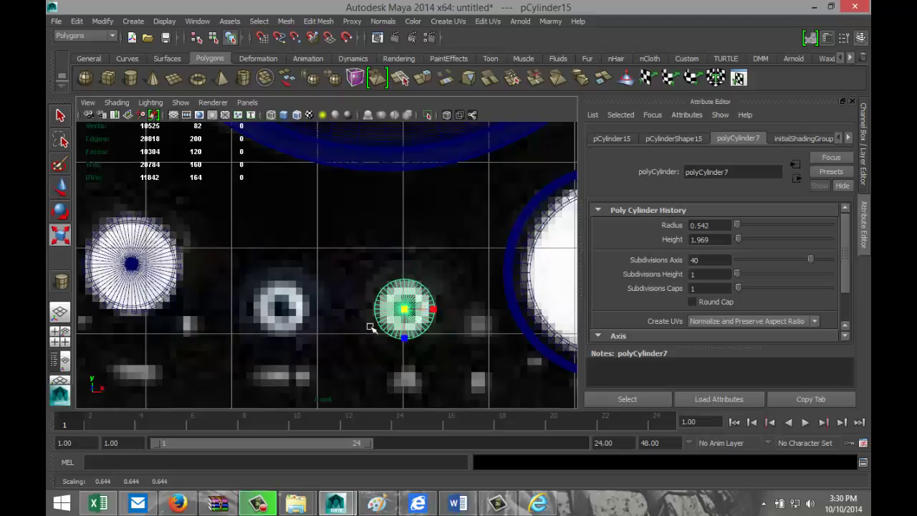
Duplicate the jack cylinder and move the copy along X onto the neighbouring jack in the reference image
key(ctrl+d)
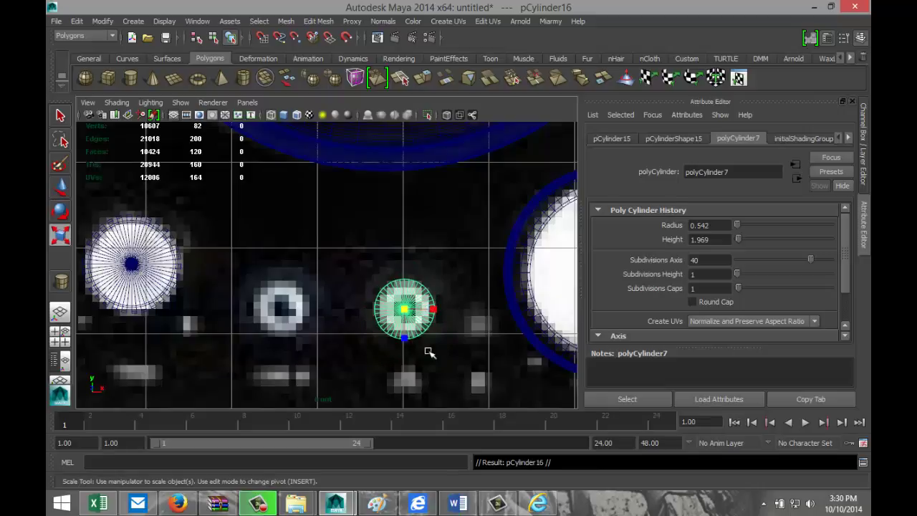
key(w)
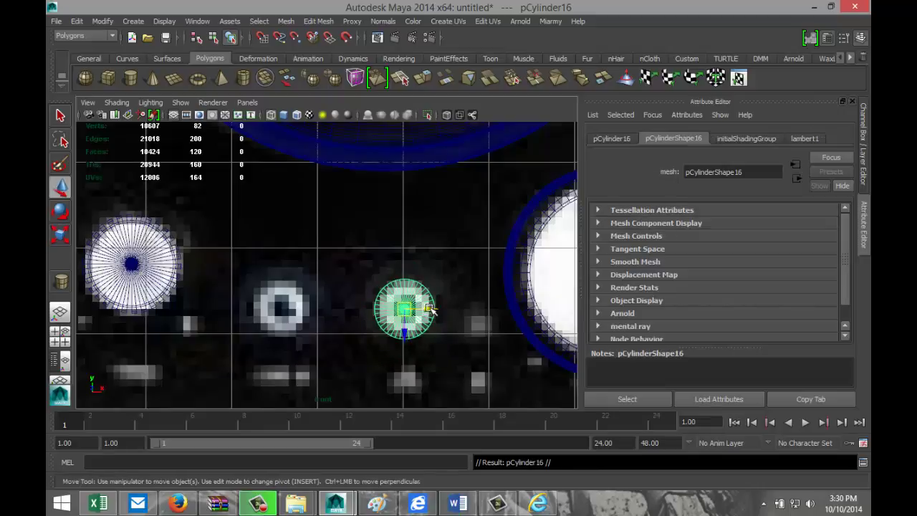
drag(428, 308, 311, 317)
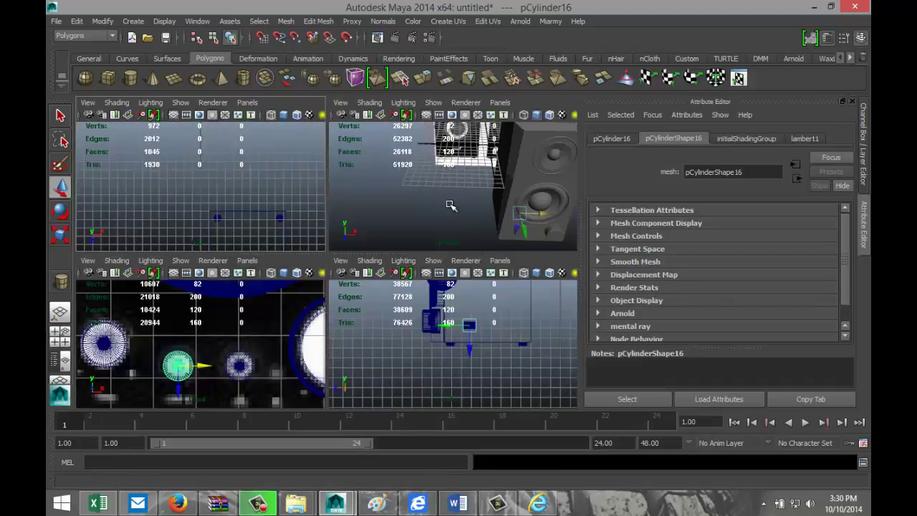
Select both jack cylinders in the perspective view and move them forward into the speaker's front panel at about Z 13.075
key(space)
alt+drag(291, 289, 447, 323)
key(4)
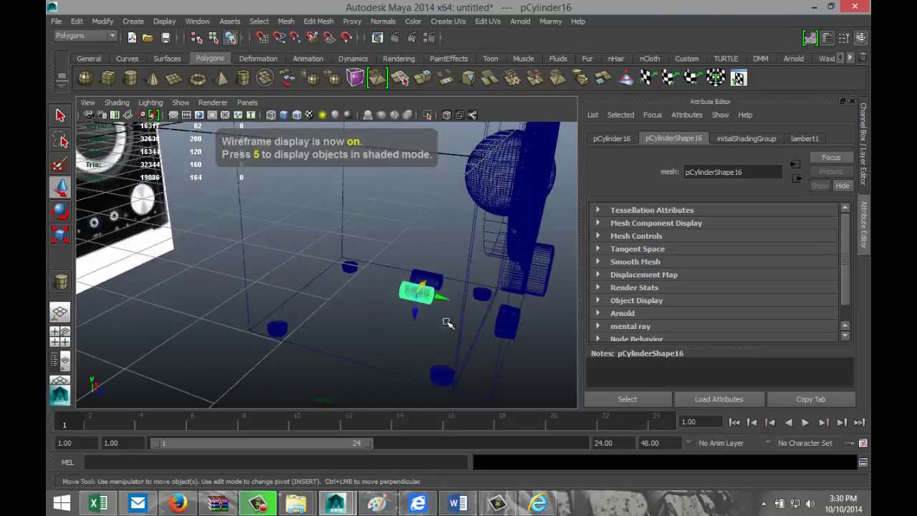
shift+click(429, 275)
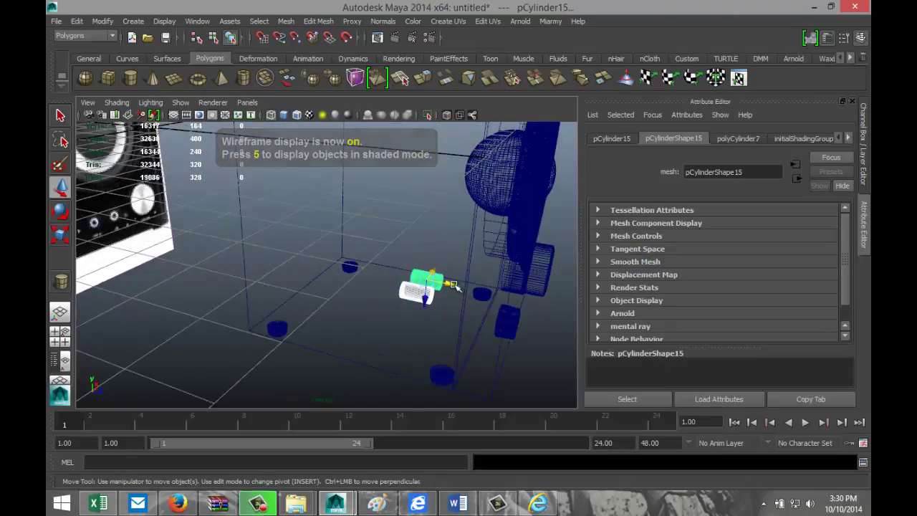
drag(455, 287, 576, 315)
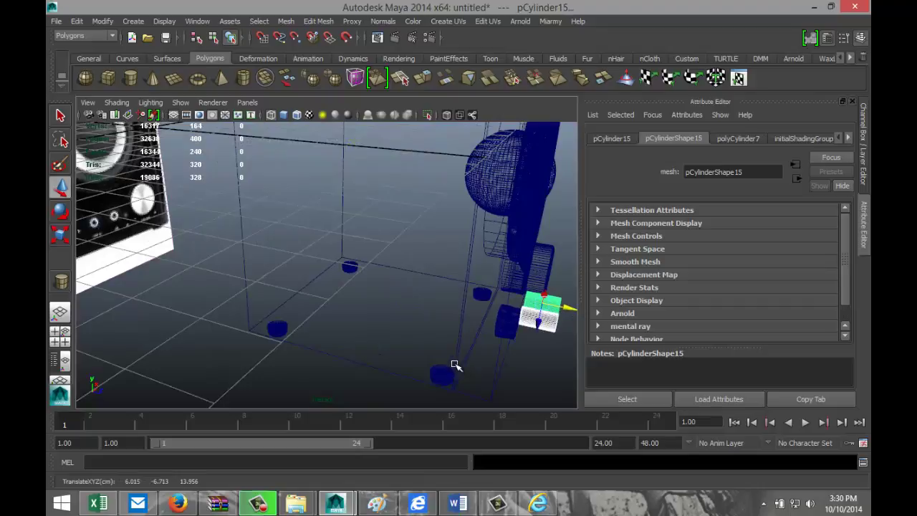
key(5)
mouse_move(423, 361)
alt+mouse_down()
mouse_move(412, 352)
mouse_move(527, 373)
mouse_move(543, 349)
alt+mouse_up()
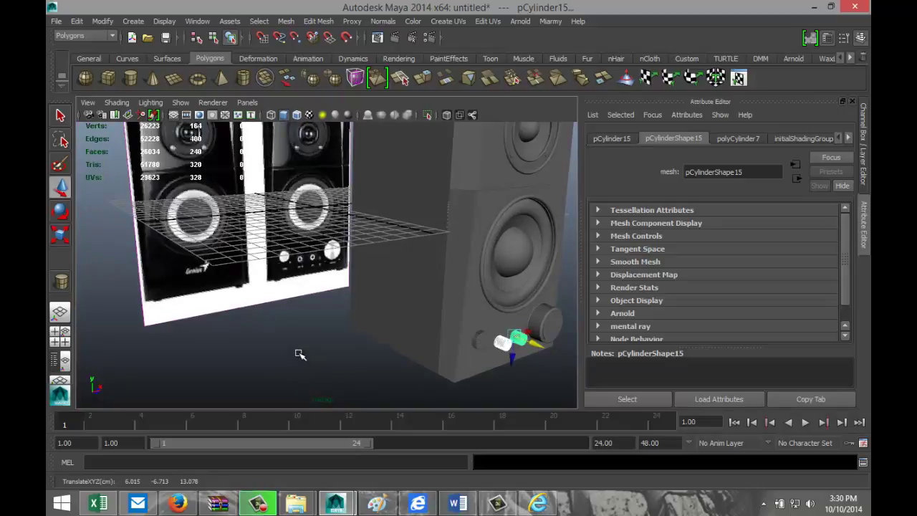
key(f)
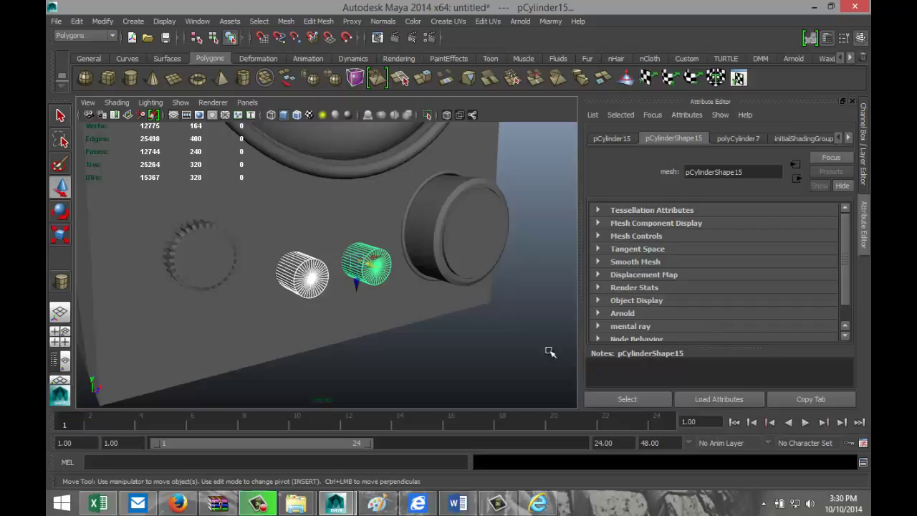
alt+drag(470, 343, 397, 271)
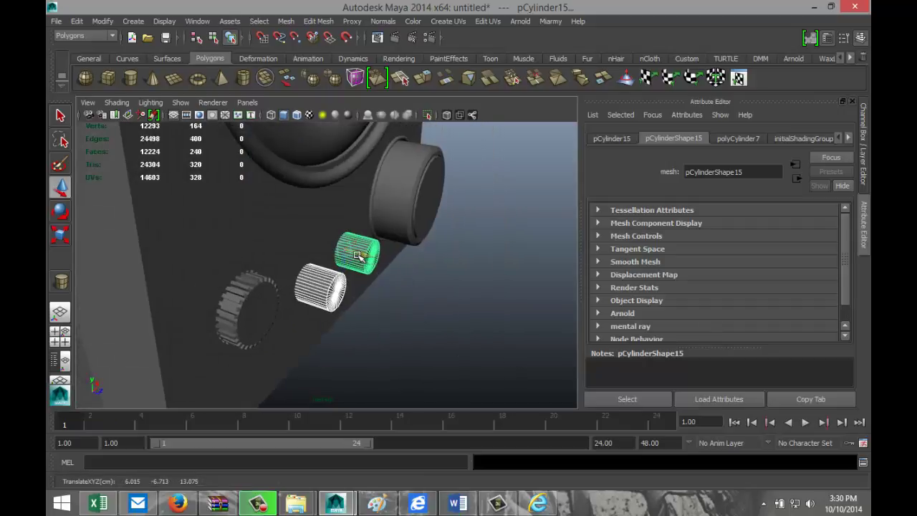
Cut the first jack hole by subtracting the cylinder nearest the large volume knob from the speaker body with Boolean Difference
click(402, 312)
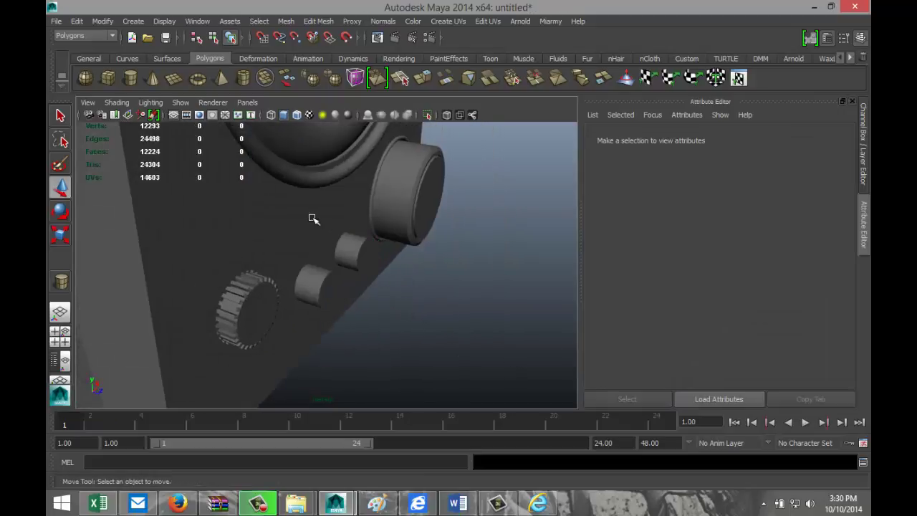
click(313, 219)
click(350, 247)
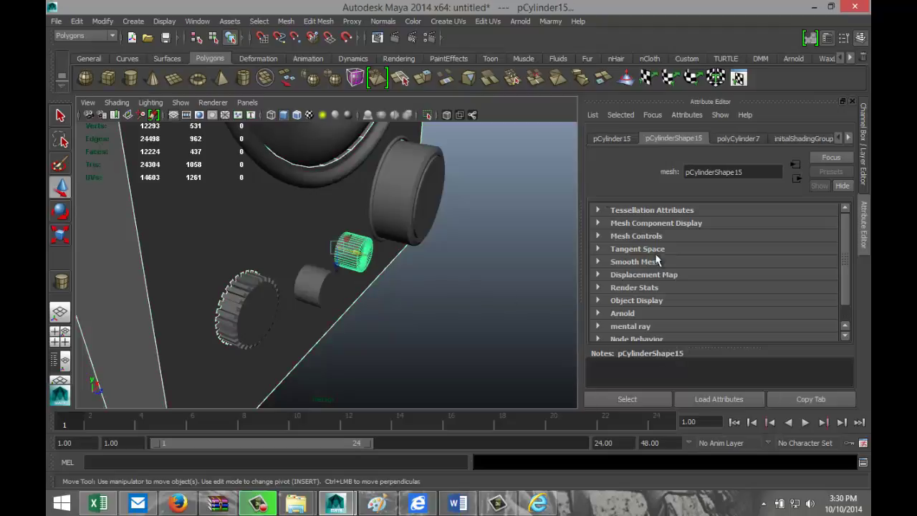
click(310, 21)
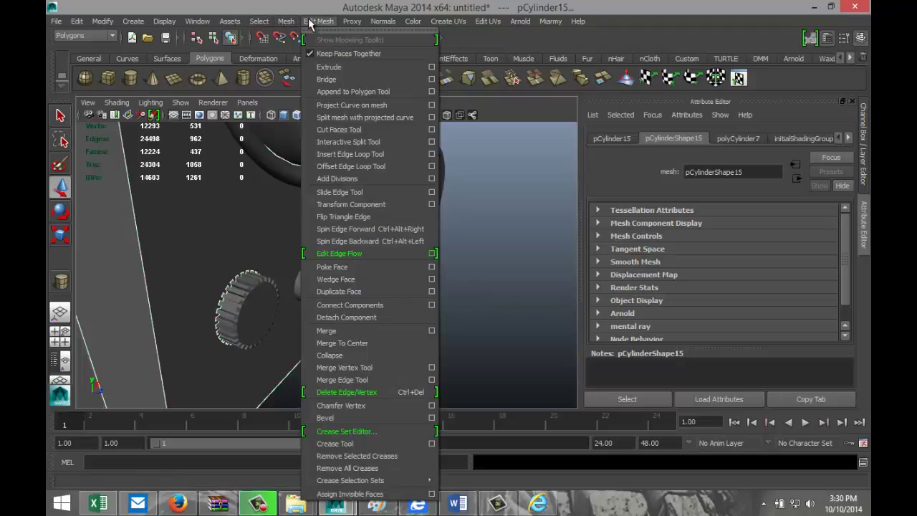
mouse_move(286, 21)
mouse_move(333, 77)
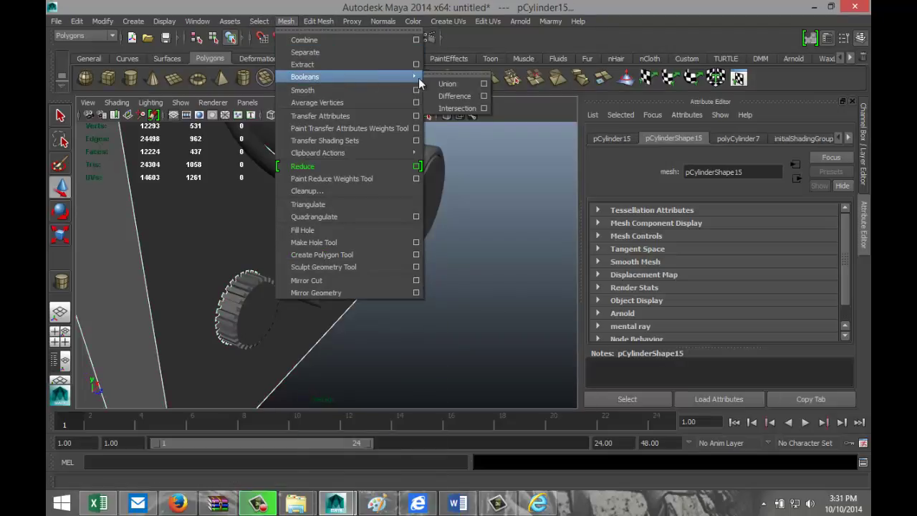
click(444, 94)
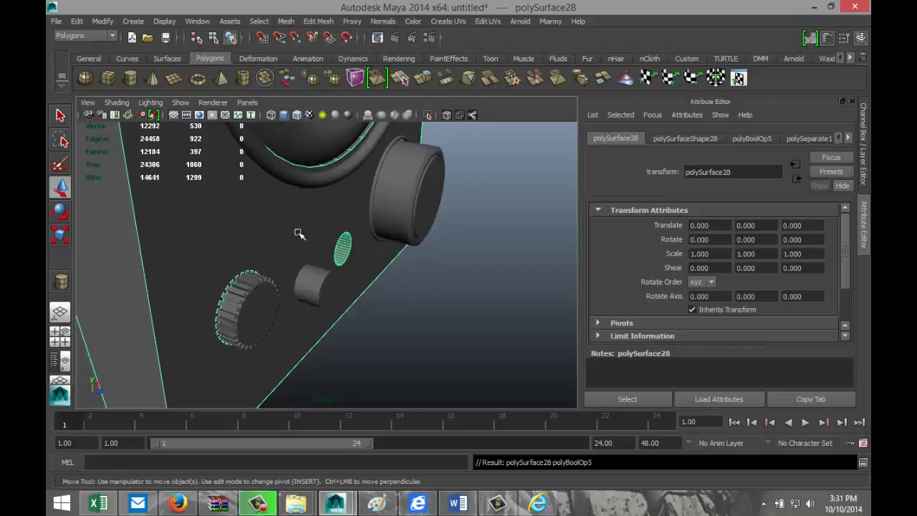
Subtract the remaining jack cylinder from the speaker body with Boolean Difference to cut the second jack hole
click(314, 288)
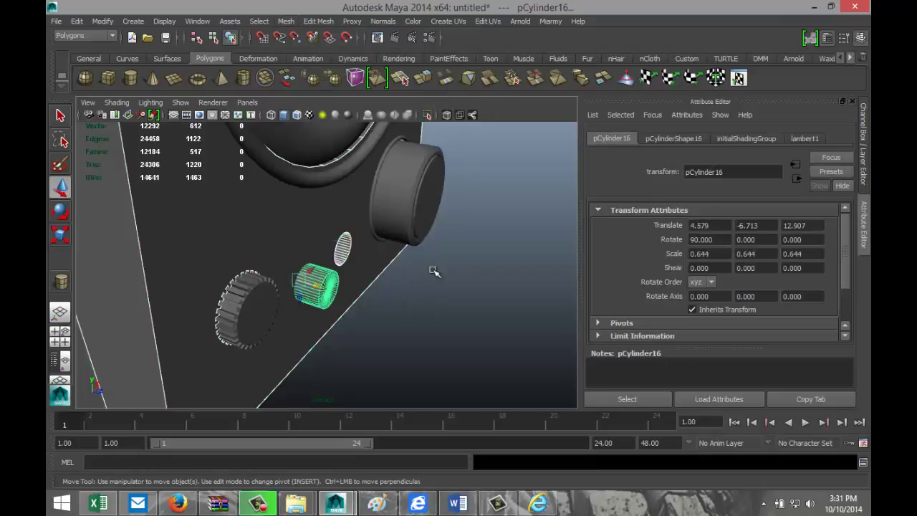
click(318, 21)
mouse_move(286, 20)
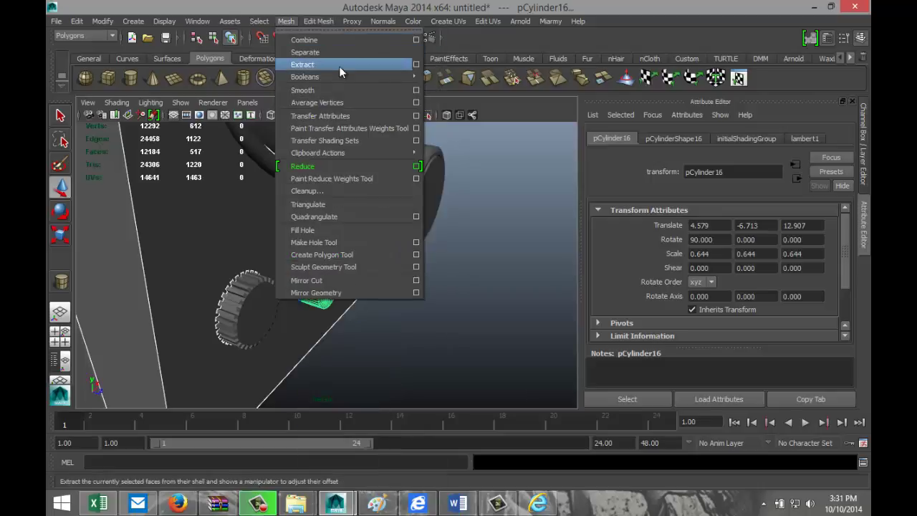
mouse_move(395, 77)
click(445, 96)
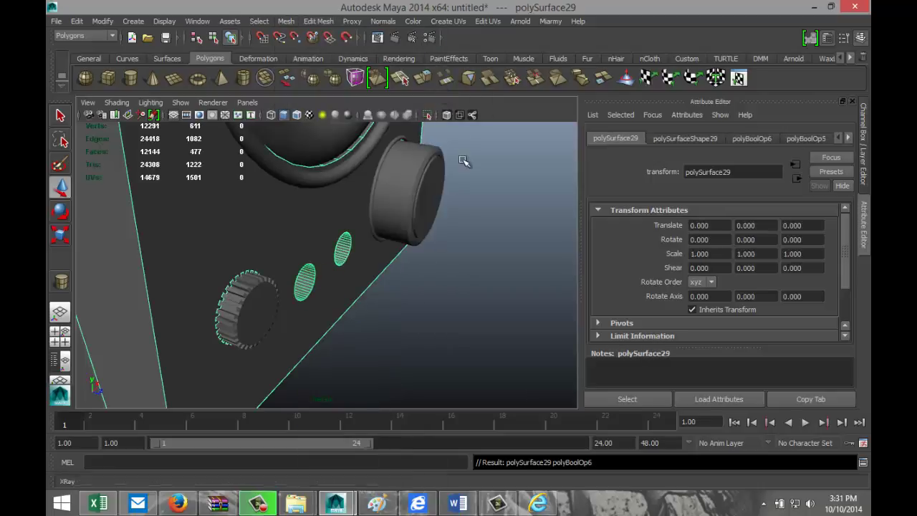
Duplicate the ring around the large volume knob and move the copy along X to about 3.263, over the nearest jack hole
alt+drag(463, 322, 375, 291)
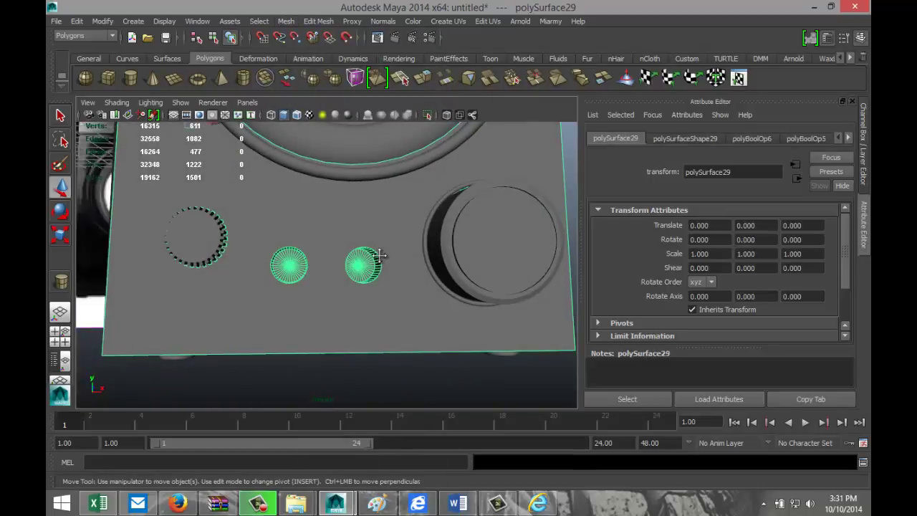
alt+middle_drag(379, 256, 393, 364)
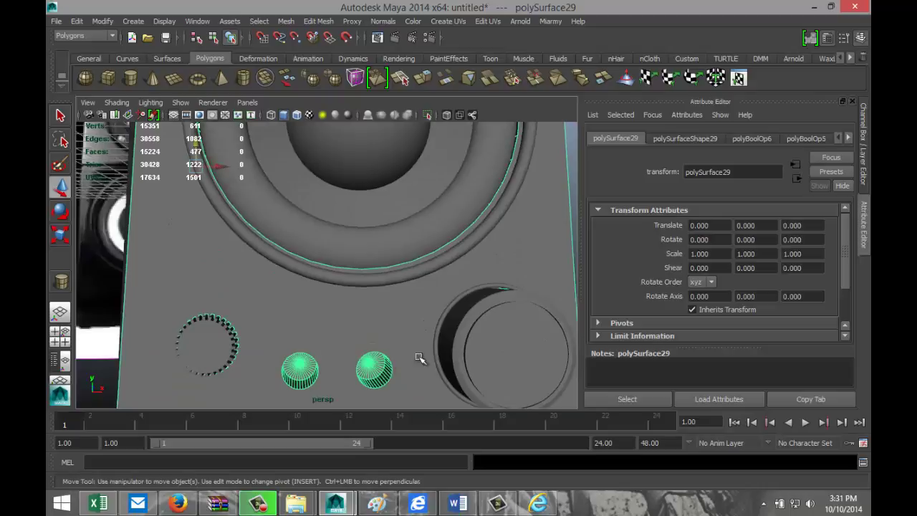
click(440, 324)
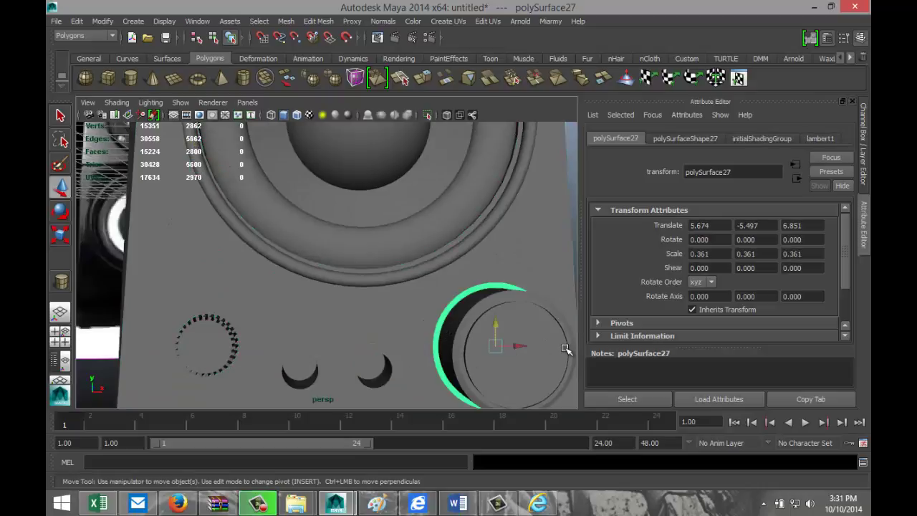
key(ctrl+d)
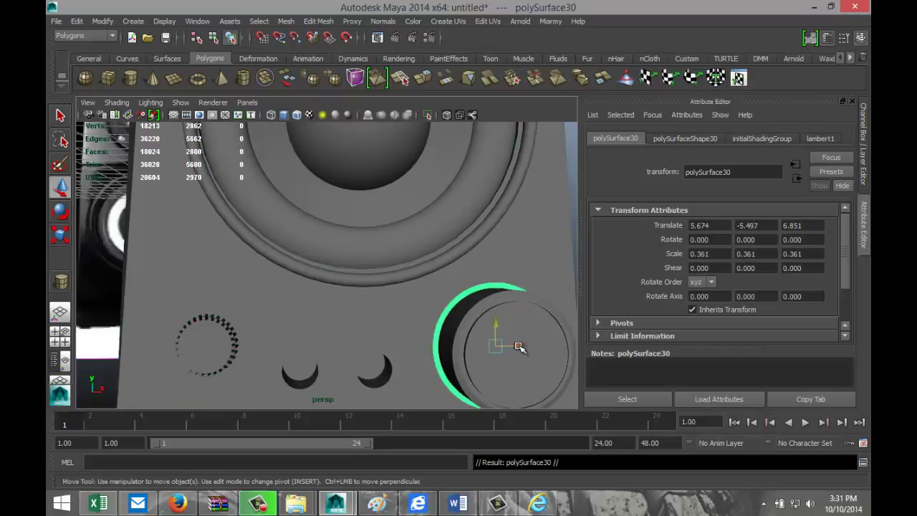
drag(520, 346, 398, 347)
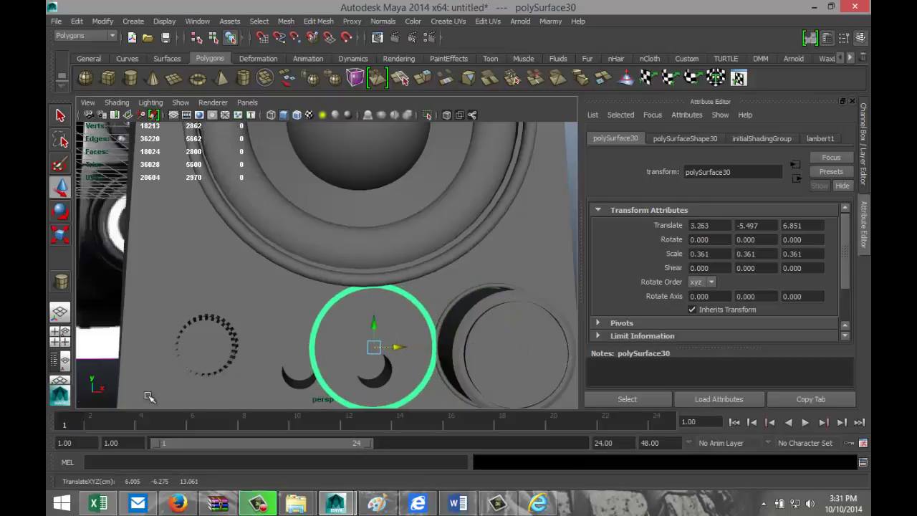
In the front view, scale the ring copy uniformly to about 0.107 and center it on the jack at about X 3.267, Y -5.939
click(59, 344)
key(space)
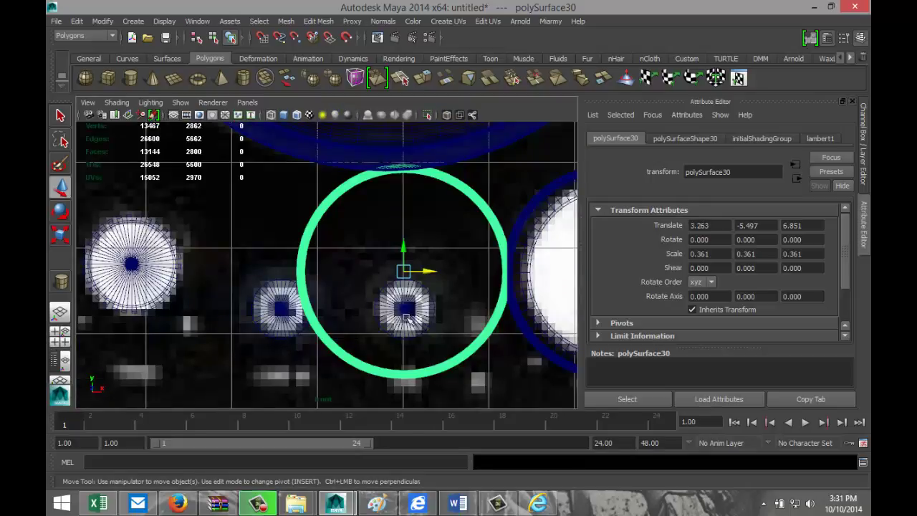
drag(405, 247, 298, 328)
key(r)
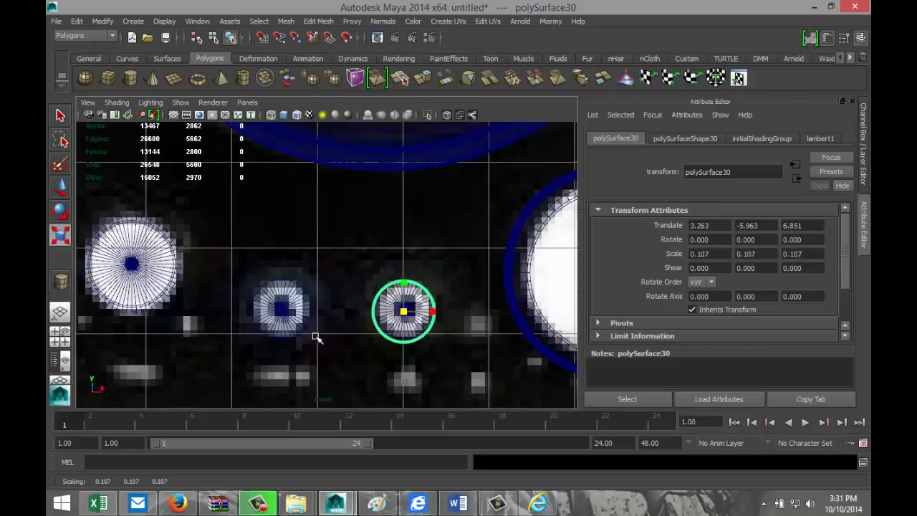
key(f)
key(w)
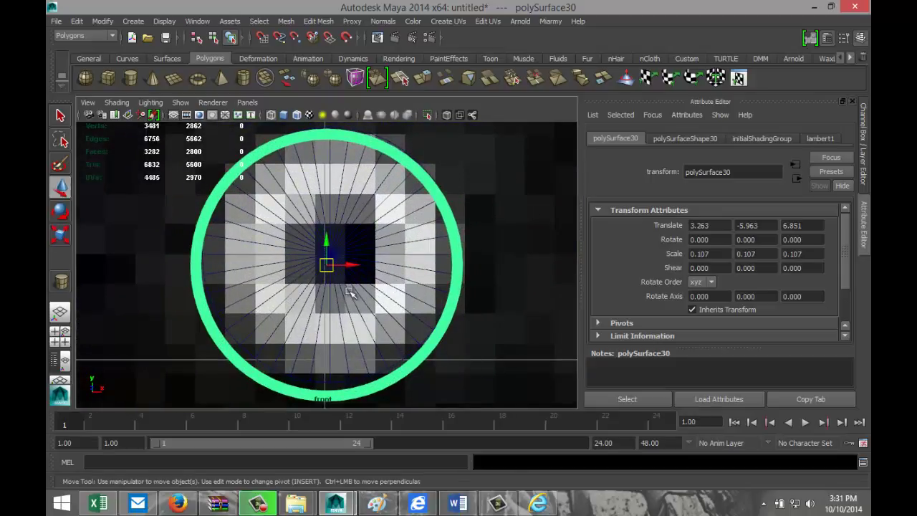
drag(327, 265, 329, 258)
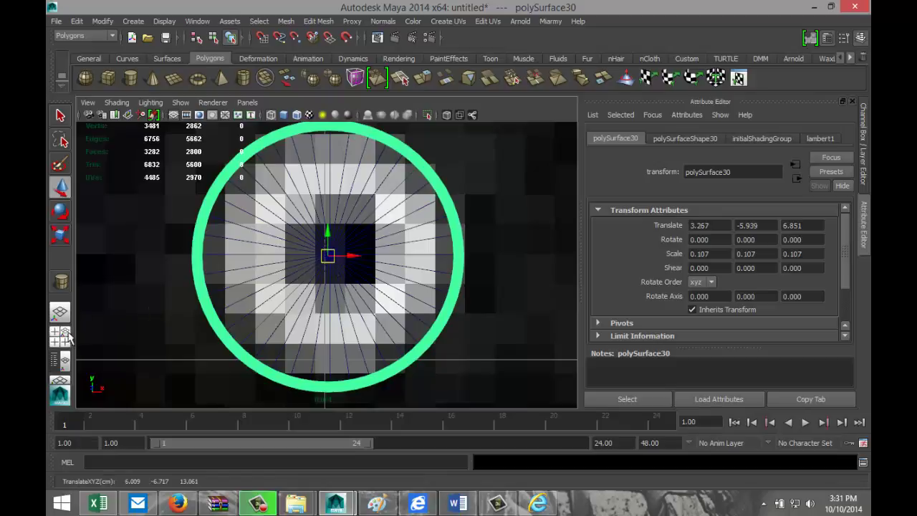
In the perspective view, enlarge the small ring uniformly to about 0.111 so it frames the jack hole's edge
click(61, 335)
key(space)
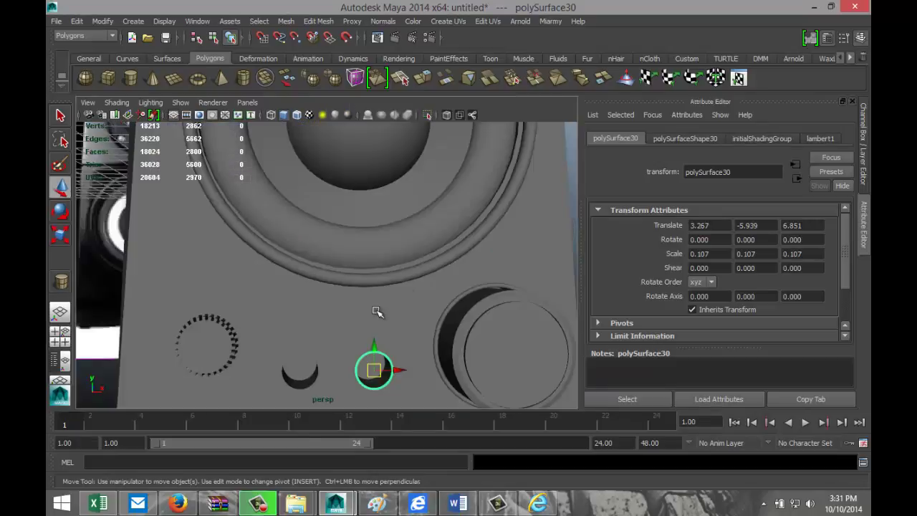
key(f)
scroll(348, 319, down, 2)
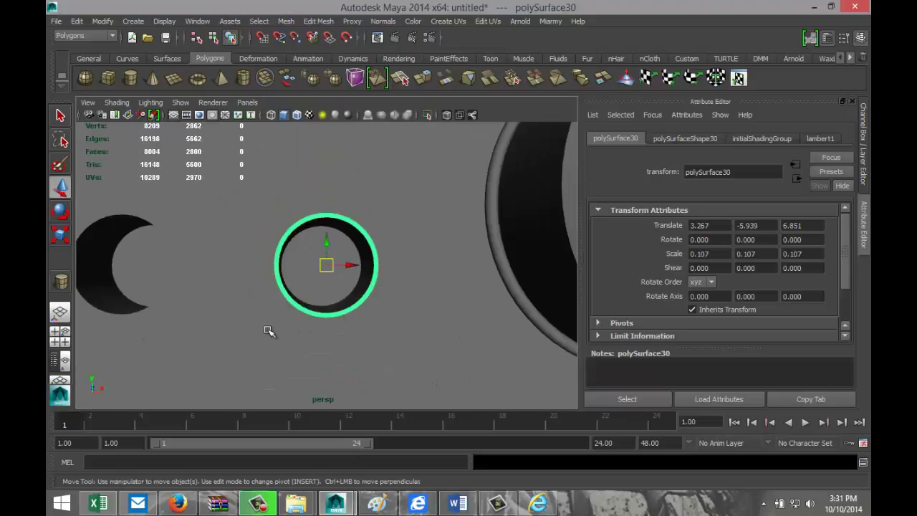
alt+drag(269, 331, 344, 342)
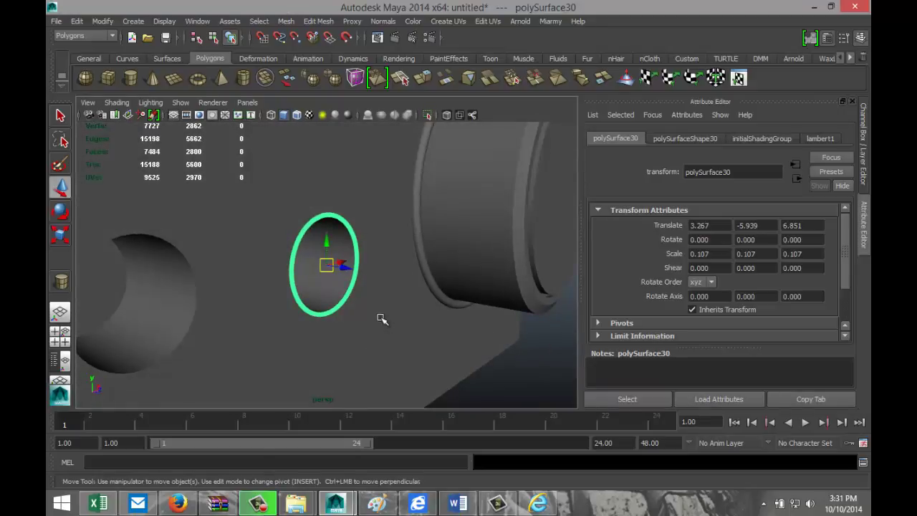
key(r)
drag(324, 263, 332, 271)
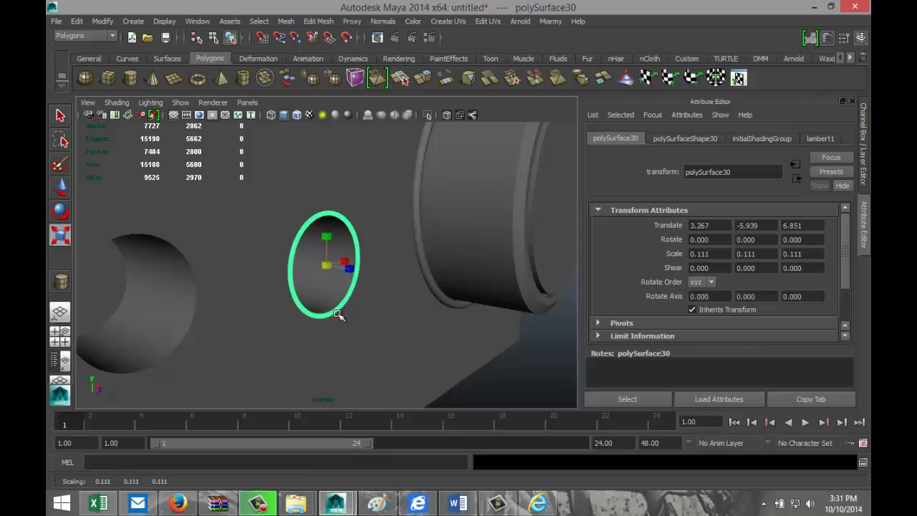
Duplicate the small ring and move the copy along X to about 1.830, centering it on the other jack hole in the front view
alt+drag(364, 338, 312, 335)
scroll(316, 337, down, 2)
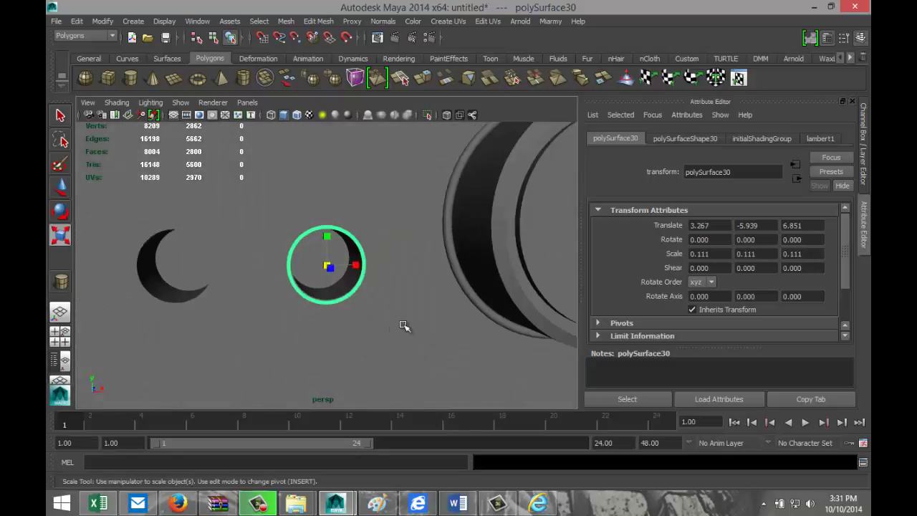
key(ctrl+d)
key(w)
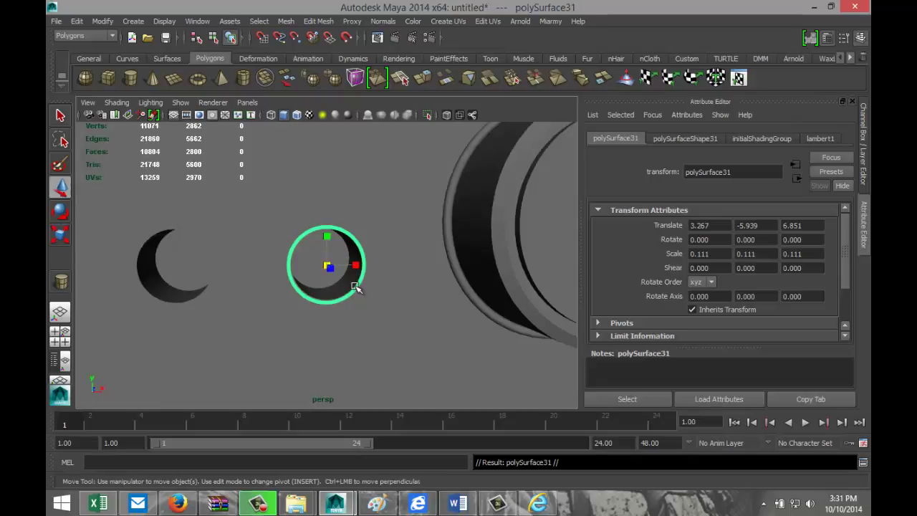
drag(354, 266, 203, 284)
click(61, 337)
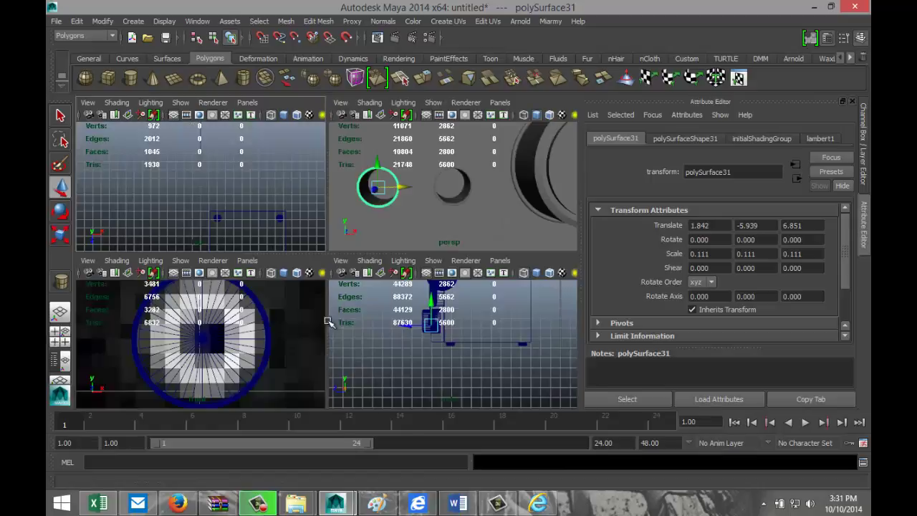
key(space)
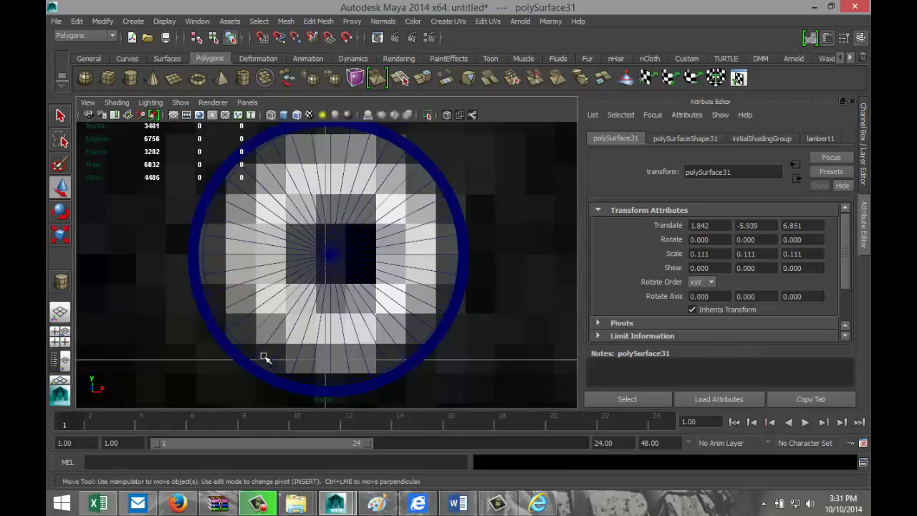
drag(349, 269, 348, 268)
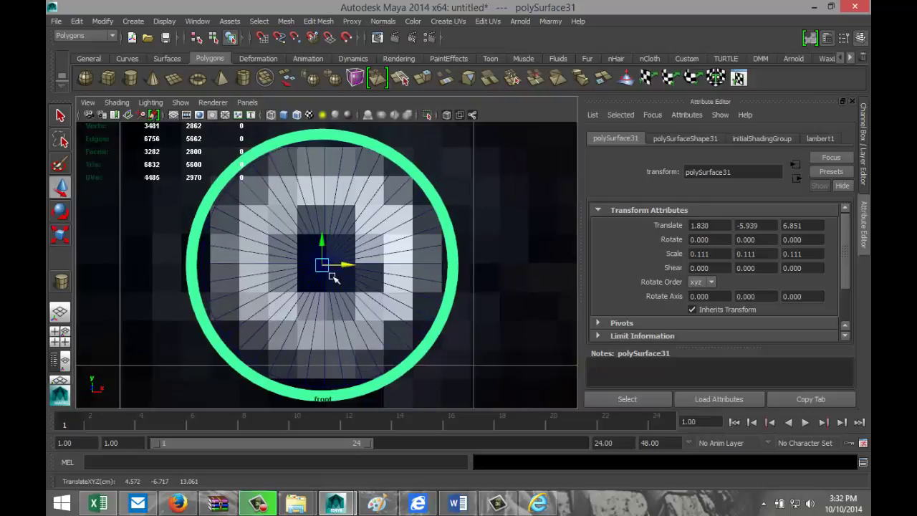
Deselect the ring and examine both ringed jack holes and the volume knob on the front panel from several angles
click(61, 336)
key(space)
scroll(430, 251, down, 5)
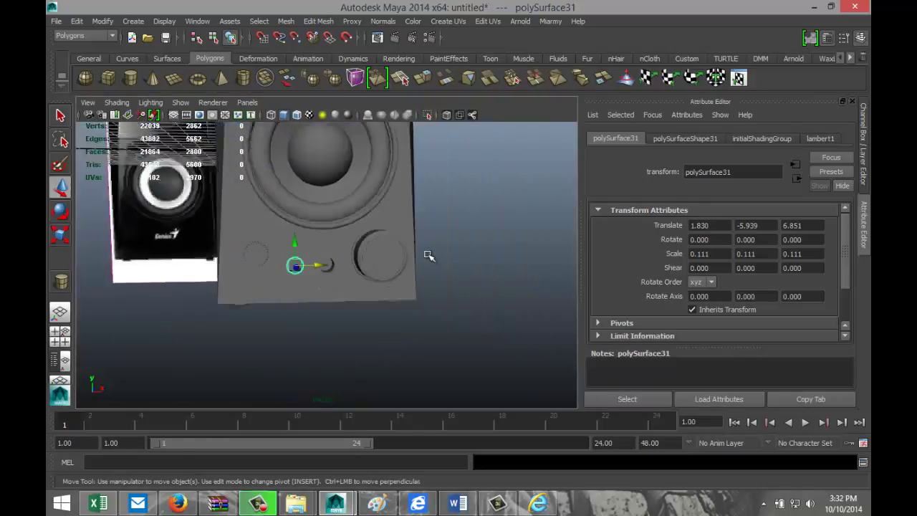
alt+drag(430, 249, 449, 270)
scroll(448, 270, down, 3)
scroll(448, 270, up, 5)
click(448, 270)
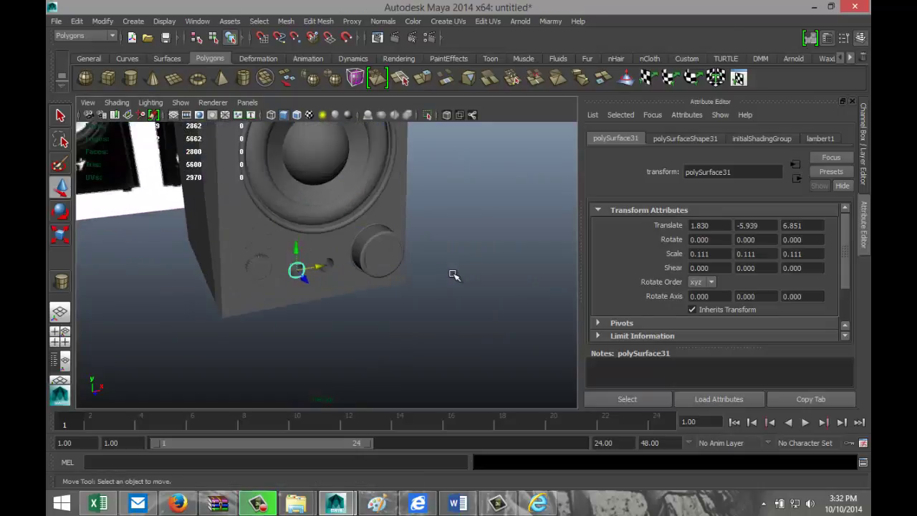
scroll(442, 289, up, 4)
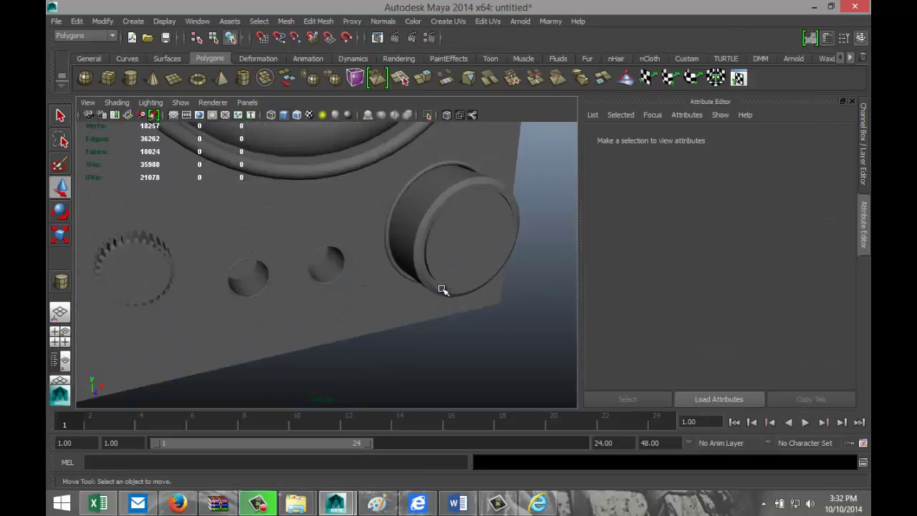
scroll(443, 290, down, 2)
alt+drag(446, 318, 425, 301)
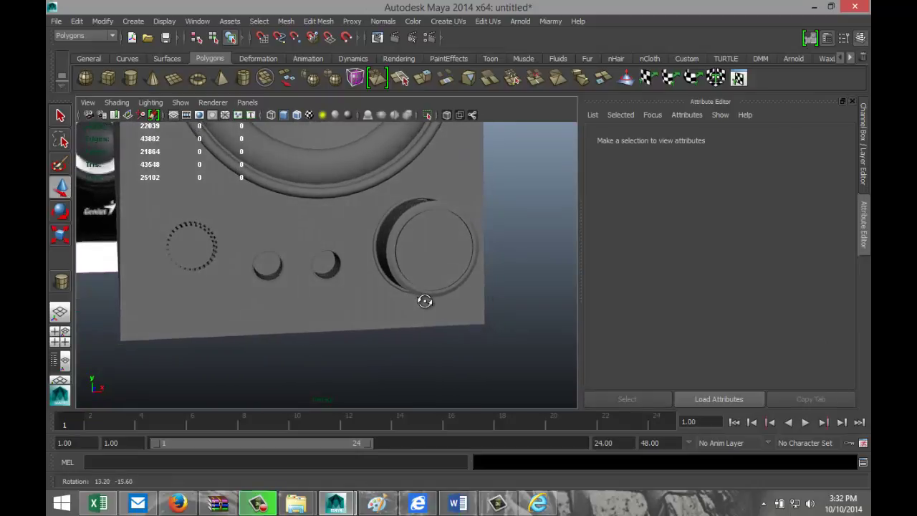
scroll(416, 305, up, 2)
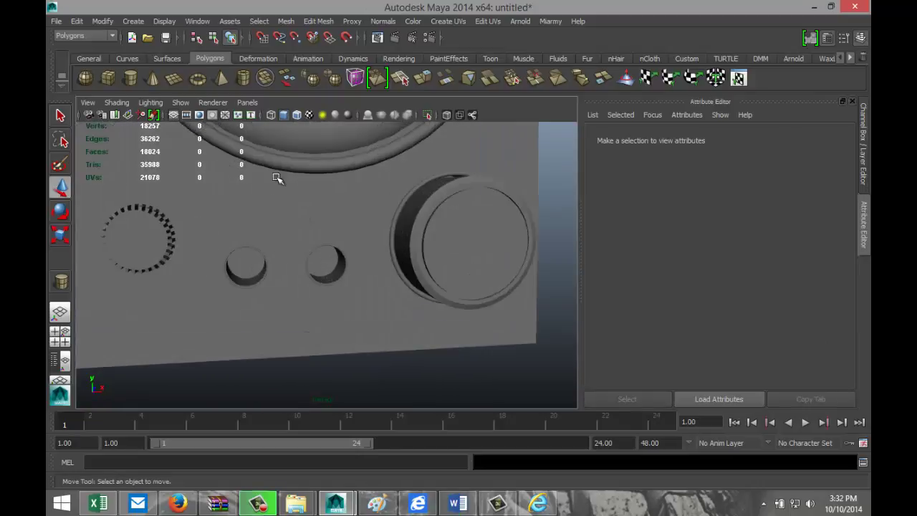
Create a polygon pipe about 0.852 in radius and 3.464 high on the grid beside the speaker, and open its pipe construction attributes
click(244, 79)
scroll(254, 279, down, 4)
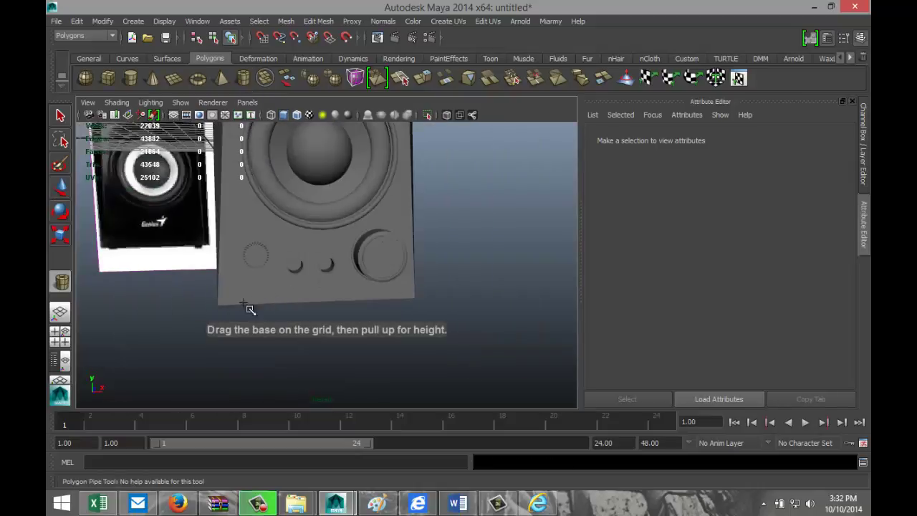
alt+middle_drag(158, 262, 287, 313)
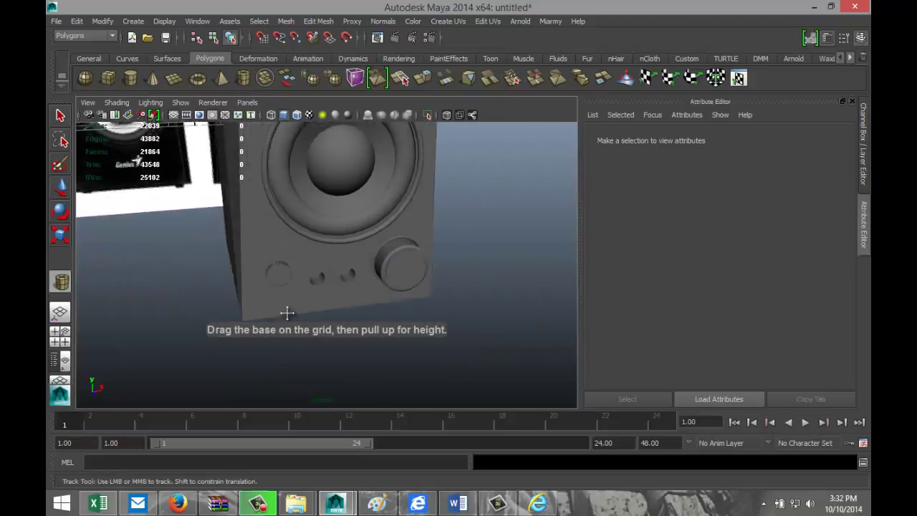
alt+drag(287, 314, 449, 337)
mouse_move(321, 217)
mouse_down()
mouse_move(342, 209)
mouse_move(335, 172)
mouse_up()
key(w)
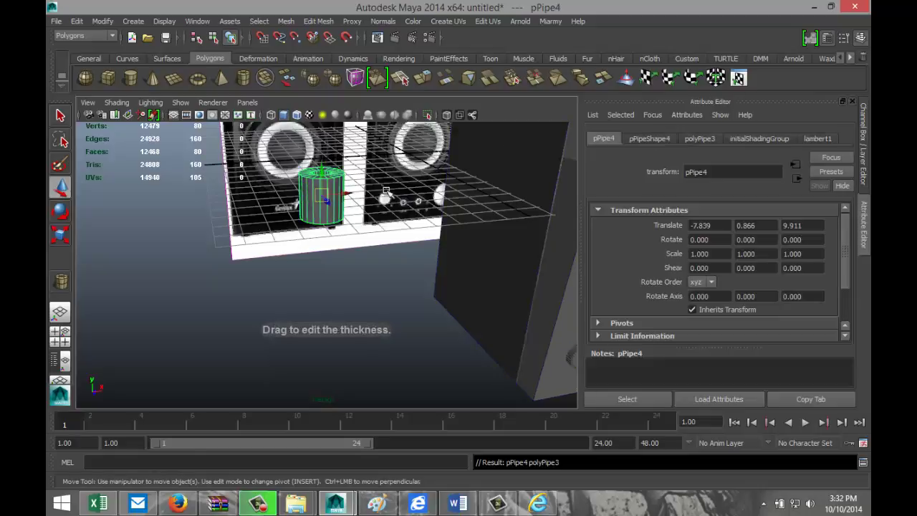
click(699, 139)
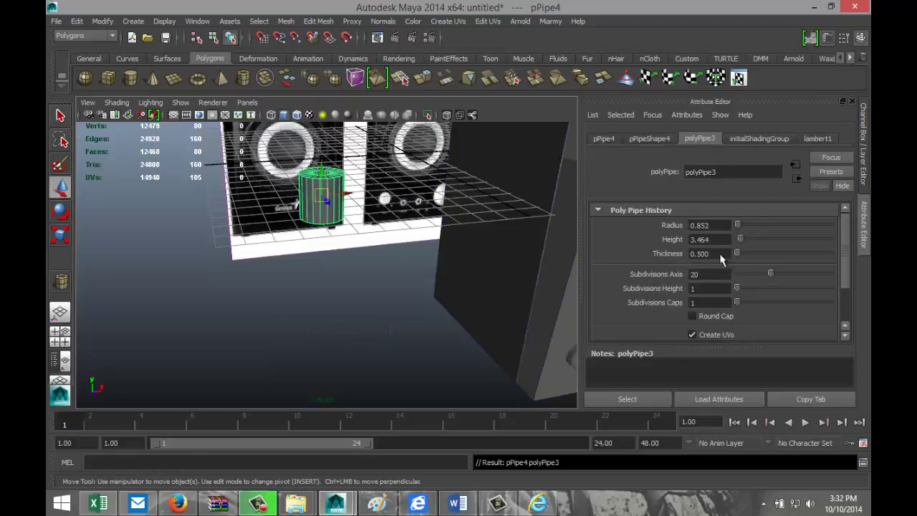
Set the new pipe's axis subdivisions to 60
click(731, 273)
key(Return)
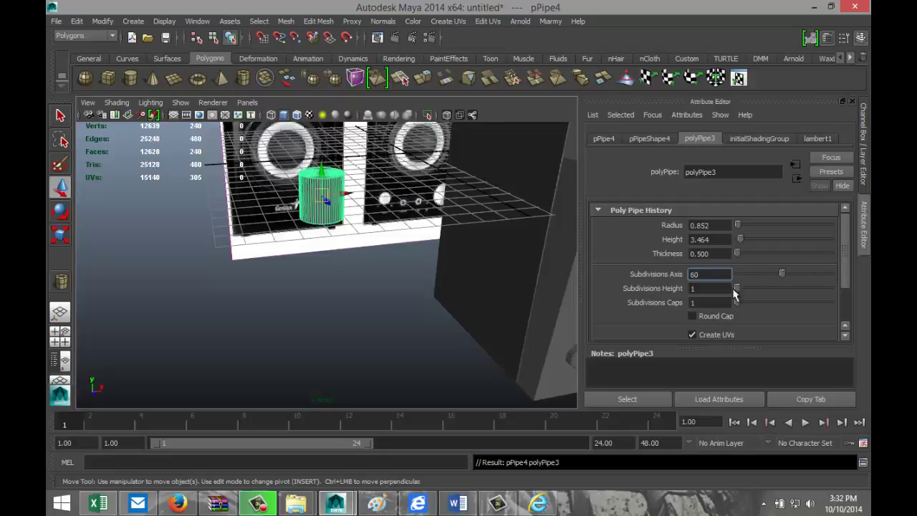
click(394, 289)
click(325, 195)
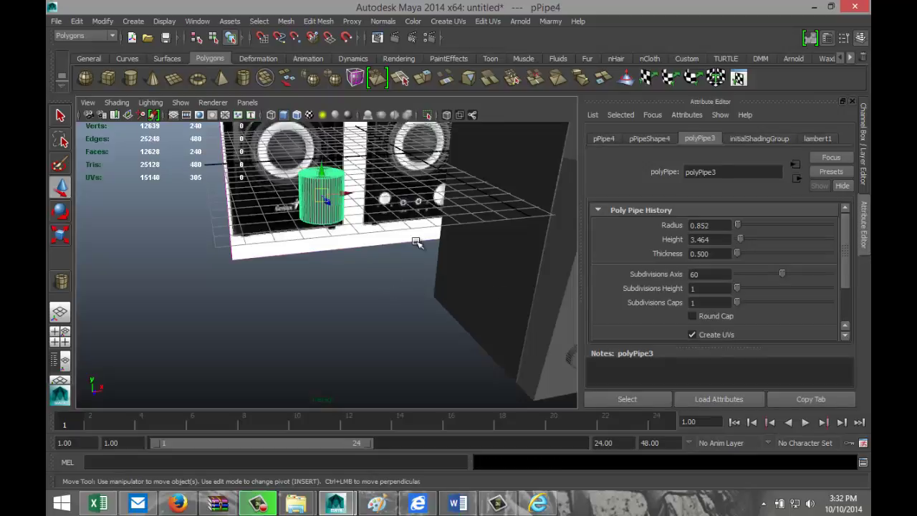
Rotate the pipe to exactly 90 degrees about X so its opening faces the front
key(e)
drag(325, 178, 341, 219)
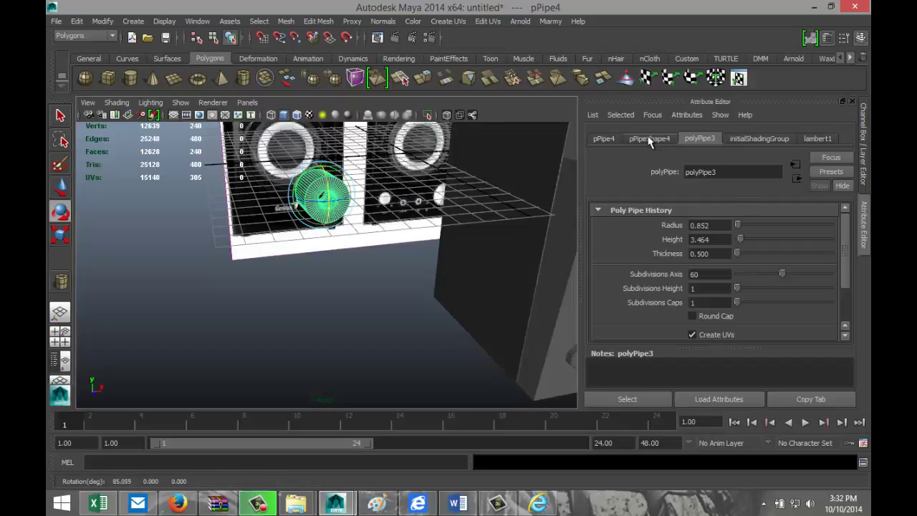
click(604, 139)
click(729, 239)
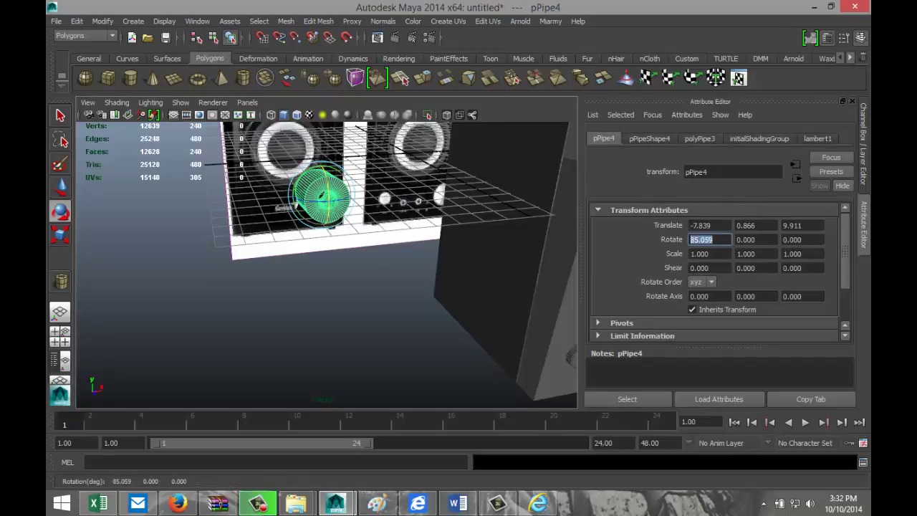
text(90)
key(Return)
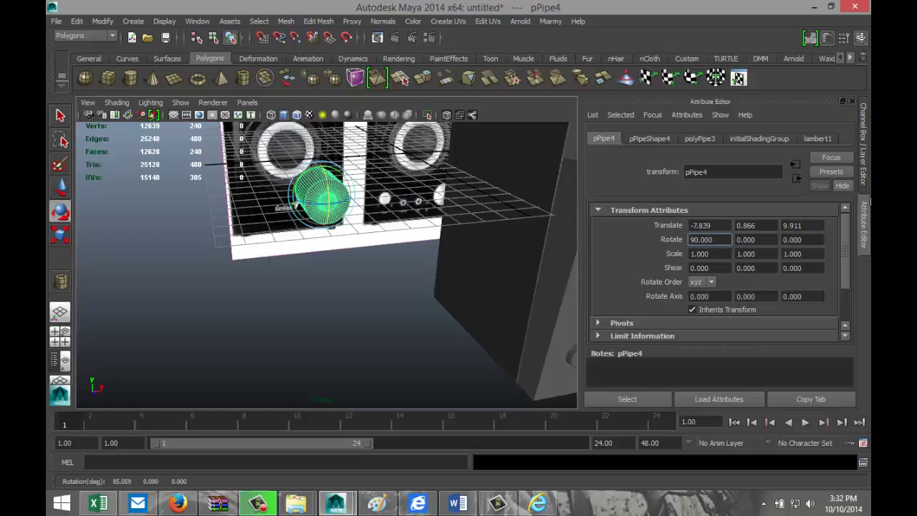
In the front view, move the pipe to about X 4.570, Y -6.709, centering it on the jack hole nearest the toothed knob
click(61, 333)
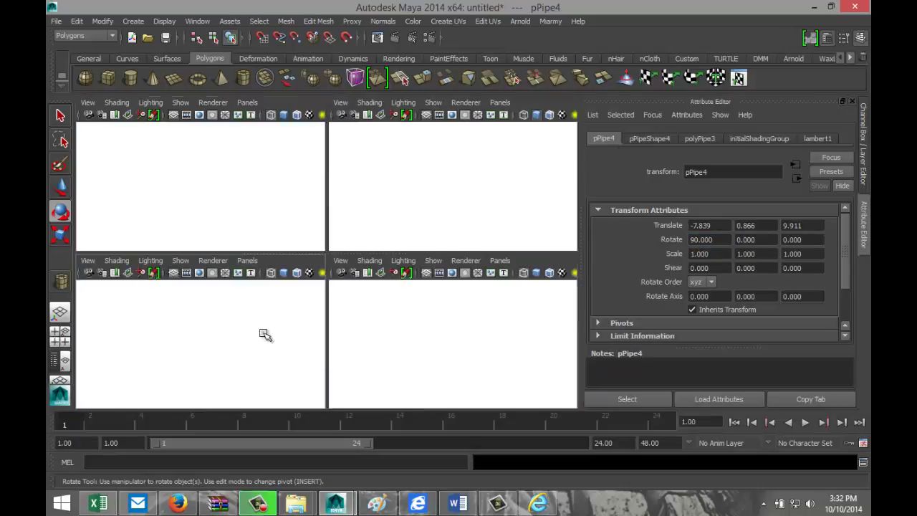
key(space)
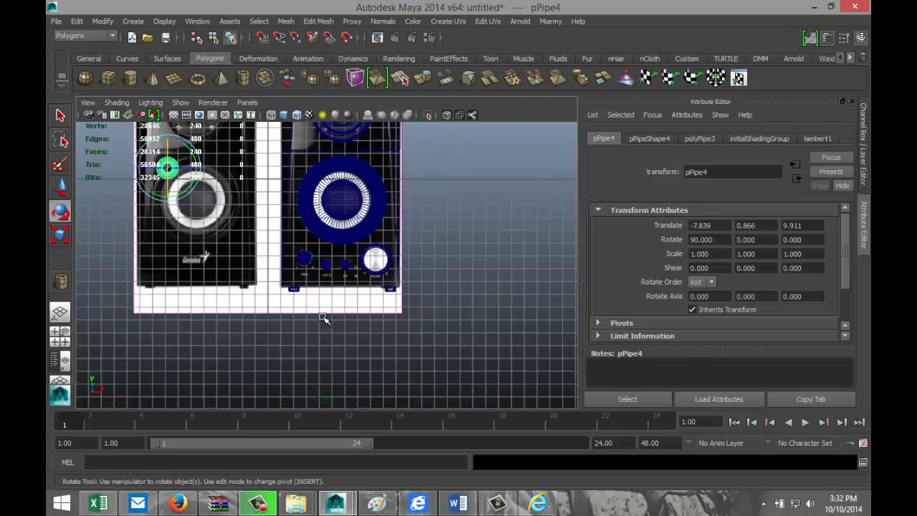
key(w)
middle_drag(200, 207, 345, 211)
drag(326, 196, 342, 291)
scroll(369, 322, up, 8)
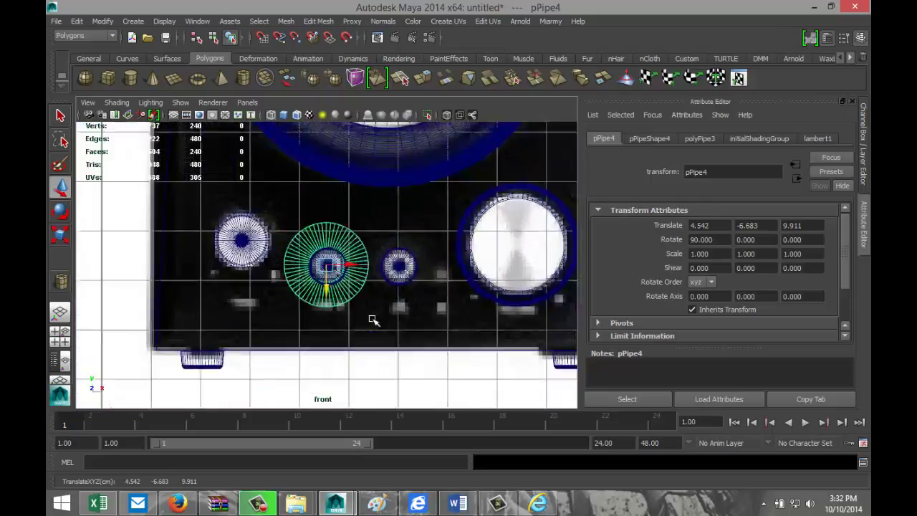
scroll(367, 320, down, 5)
scroll(365, 319, up, 2)
scroll(367, 320, up, 6)
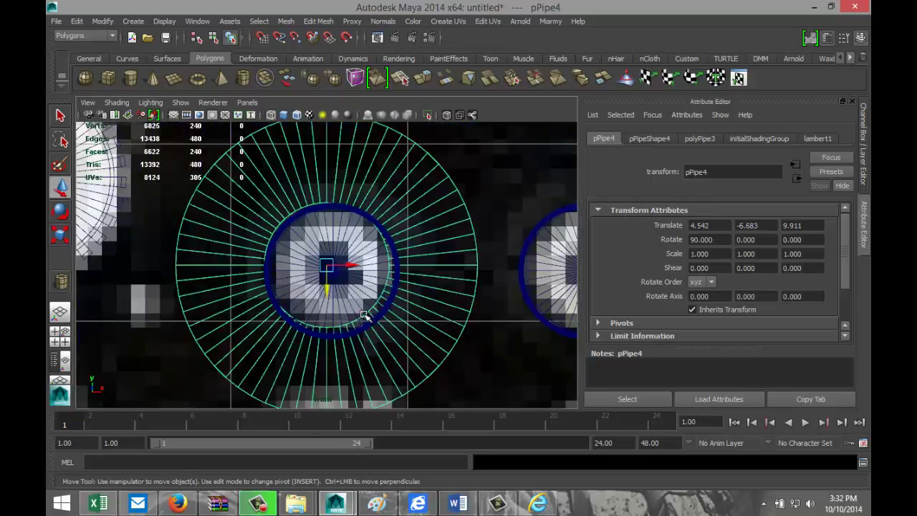
drag(354, 266, 344, 297)
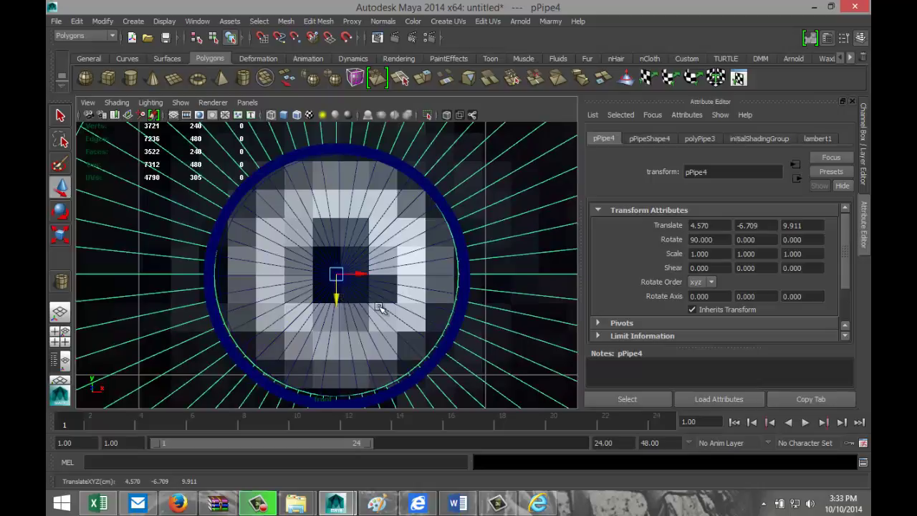
Scale the pipe down uniformly to about 0.444 to match the jack hole's size
scroll(380, 307, down, 10)
key(r)
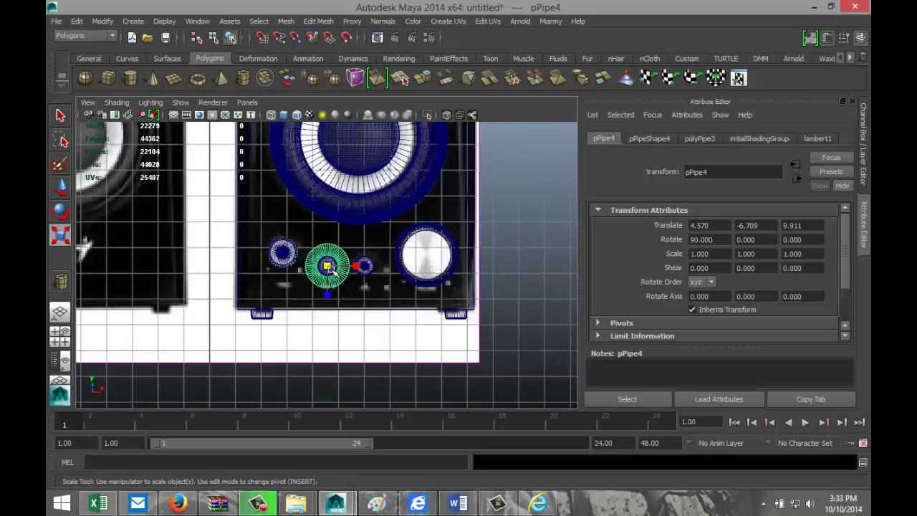
drag(329, 269, 309, 278)
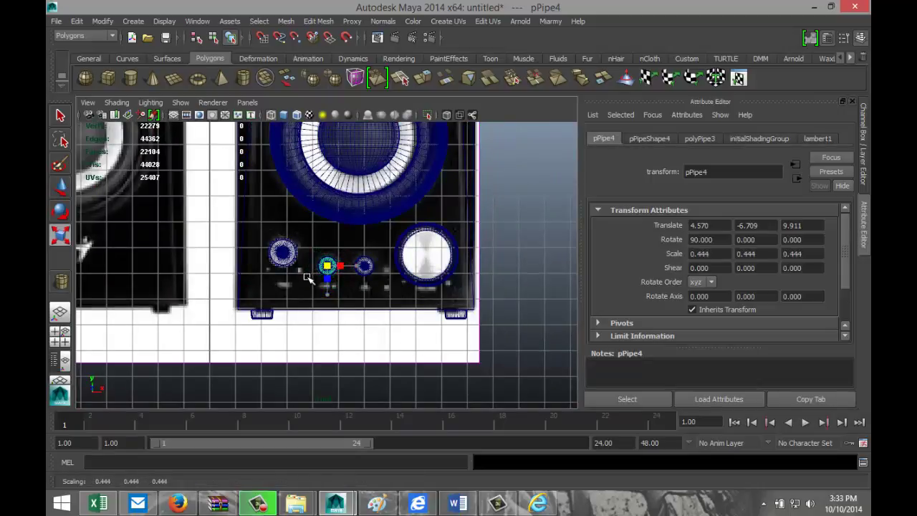
In the perspective view, move the pipe forward along Z to about 12.675 so it sits inside the jack hole
click(61, 332)
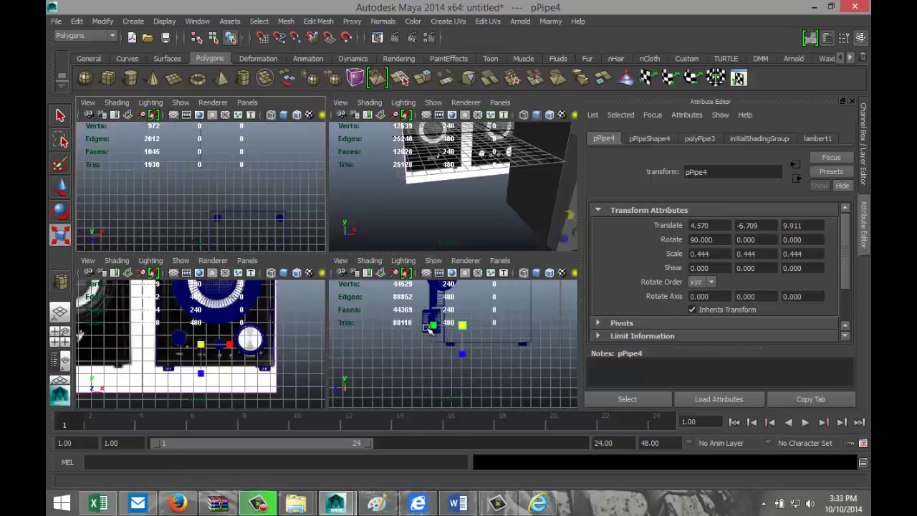
key(space)
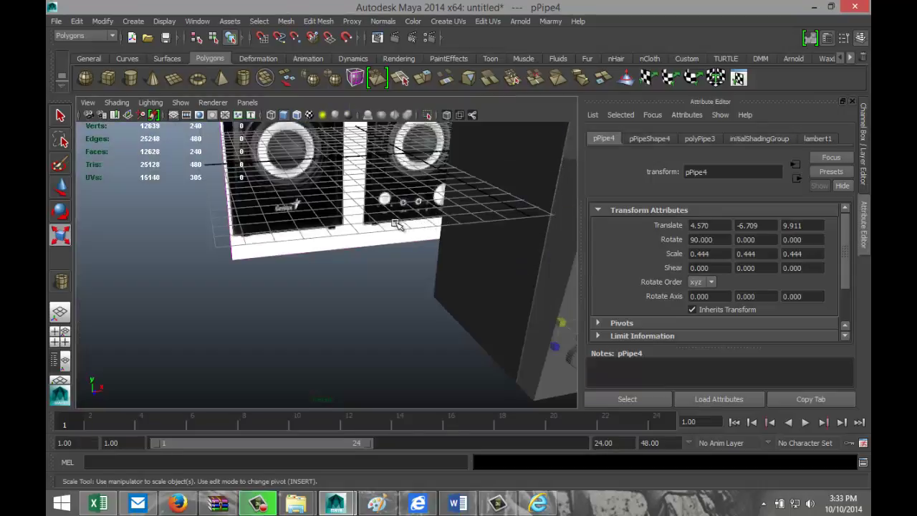
scroll(366, 284, down, 8)
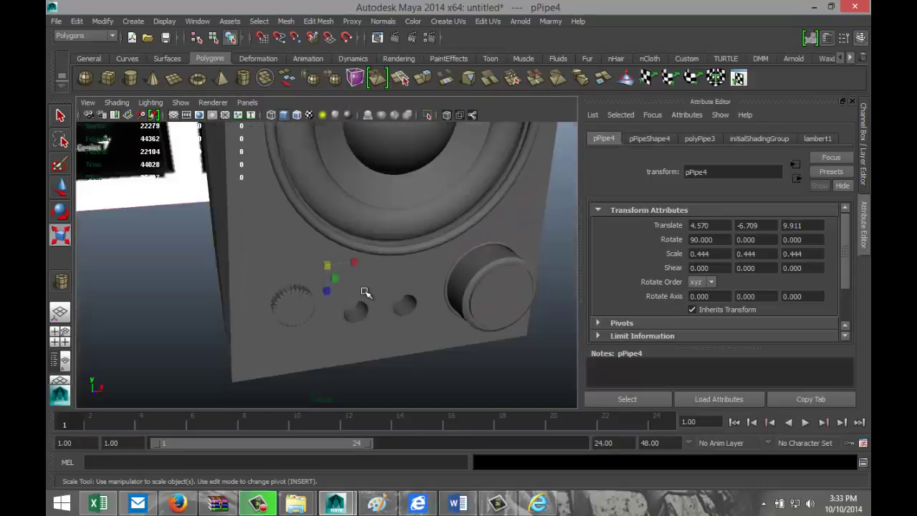
scroll(368, 305, up, 5)
alt+middle_drag(366, 313, 330, 273)
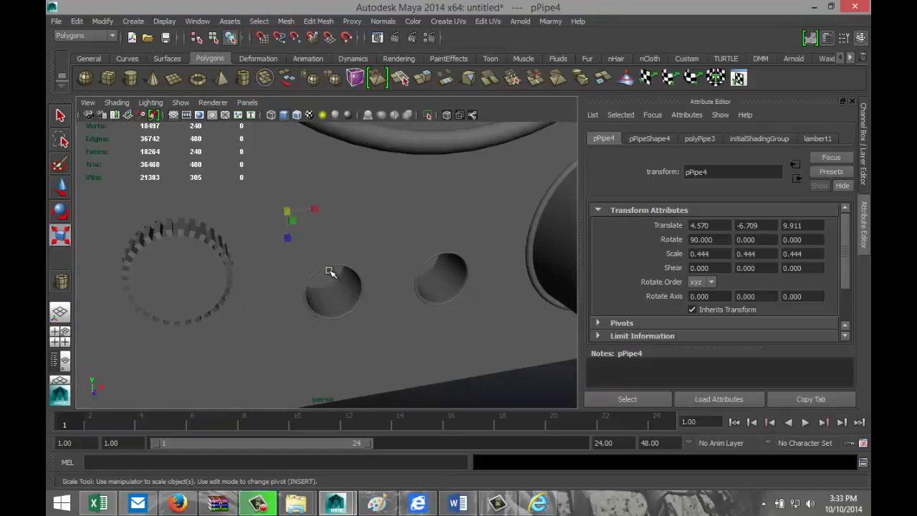
key(w)
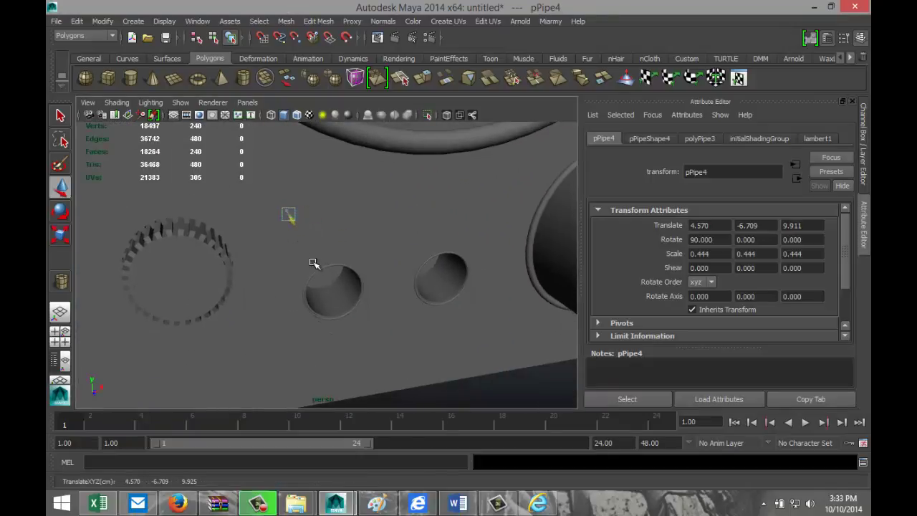
click(340, 309)
drag(340, 309, 341, 308)
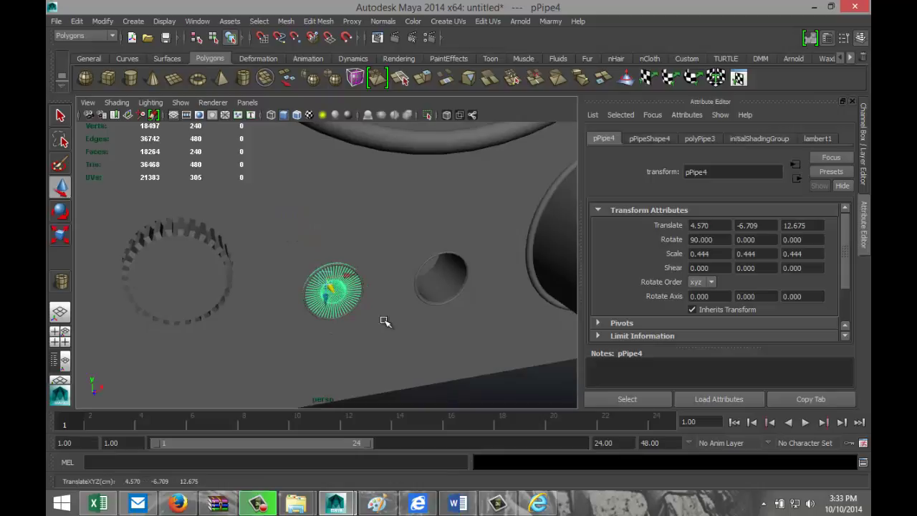
Shrink the pipe uniformly to about 0.421 so it fits within the jack hole's ring
key(f)
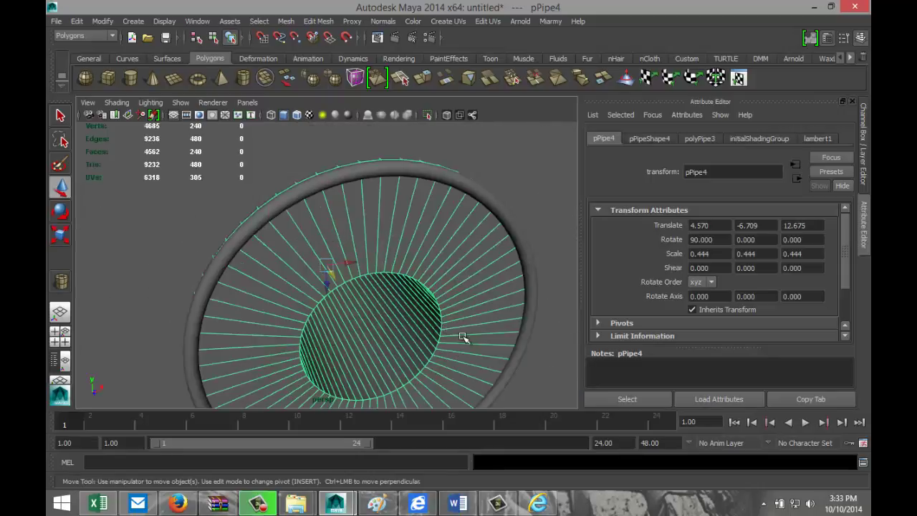
alt+drag(454, 327, 441, 308)
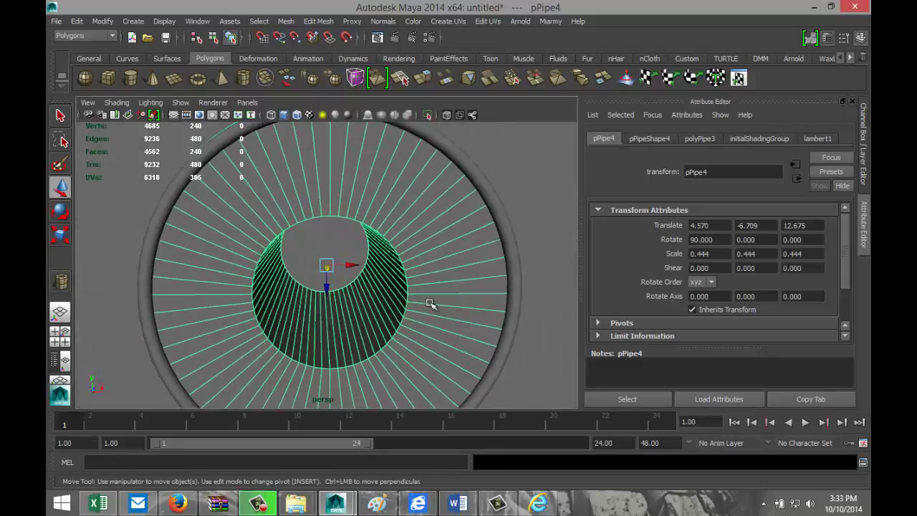
key(r)
drag(327, 269, 325, 268)
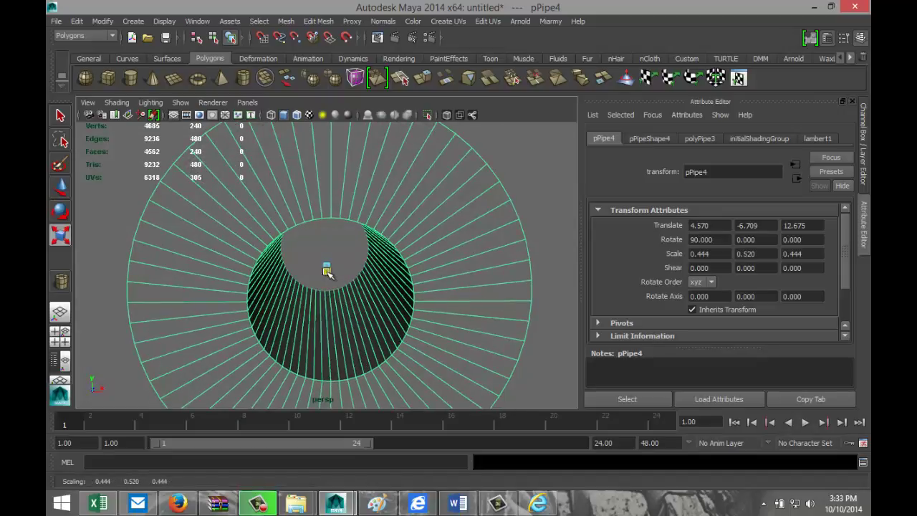
key(ctrl+z)
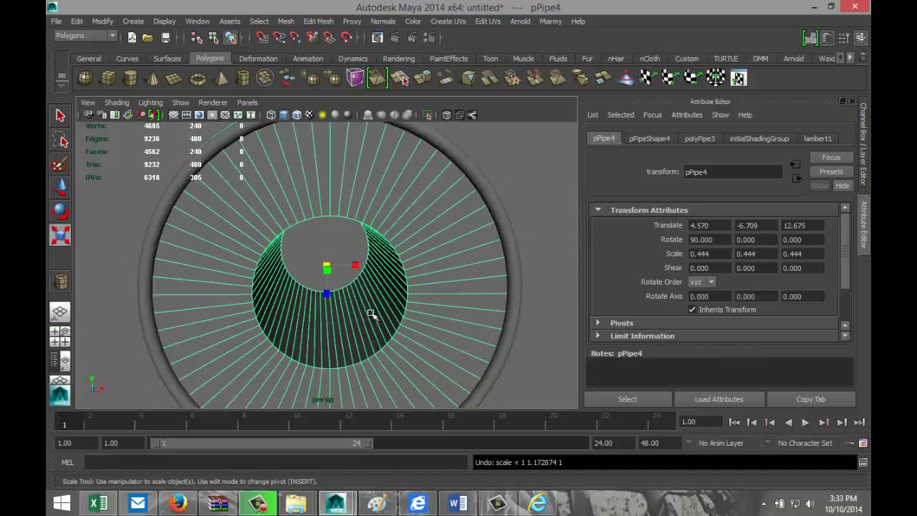
alt+drag(354, 300, 312, 270)
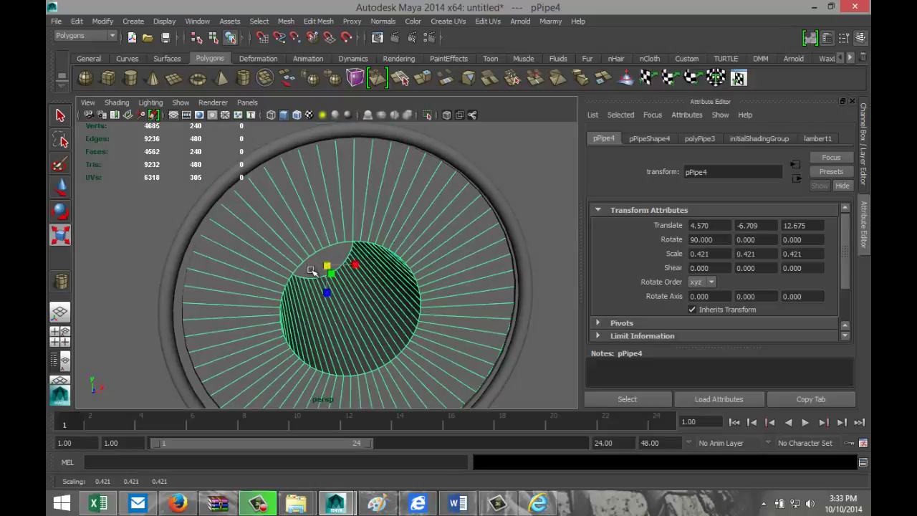
Select the pipe's inner front edge loop, enlarge it, and push it inward to about Z 12.947 to form a tapered recess
right_drag(375, 243, 380, 210)
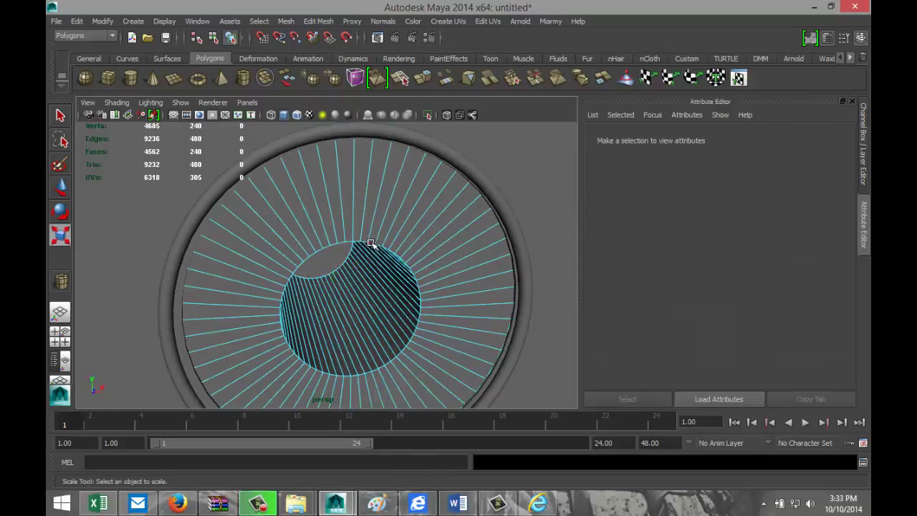
double_click(372, 245)
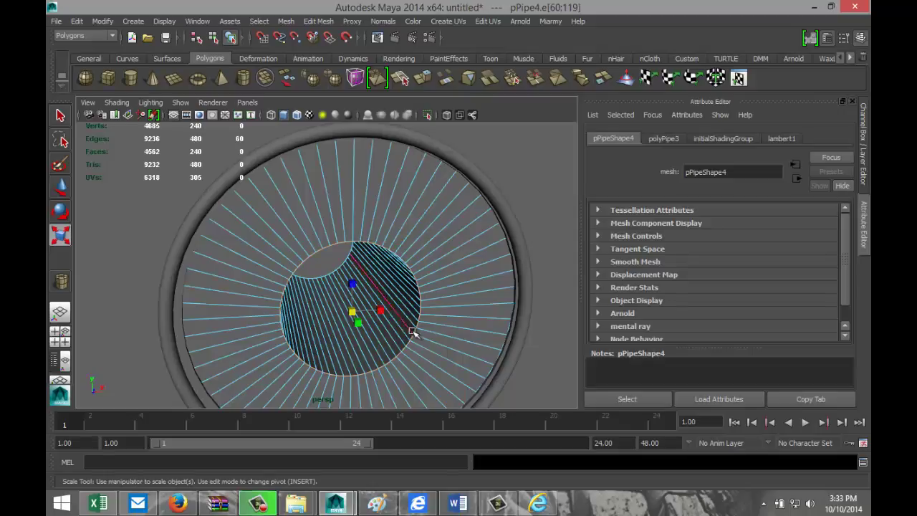
drag(355, 312, 385, 316)
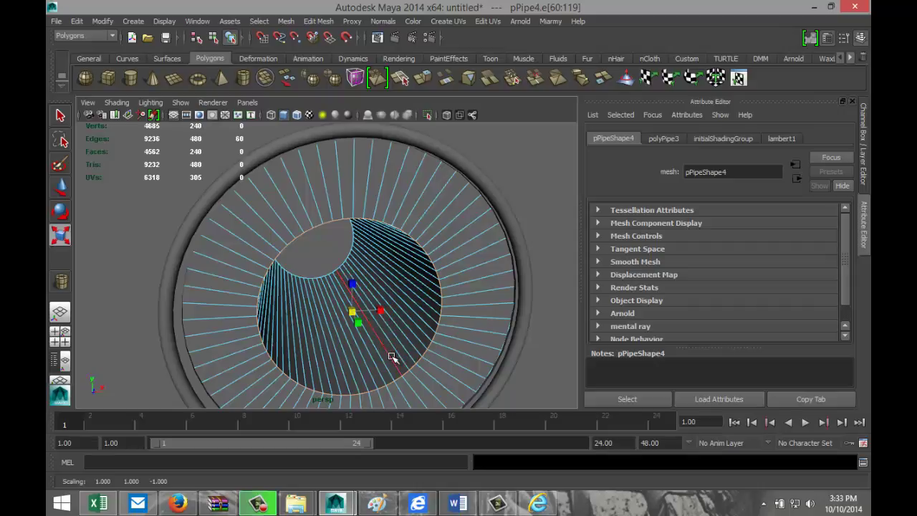
key(w)
drag(354, 318, 350, 307)
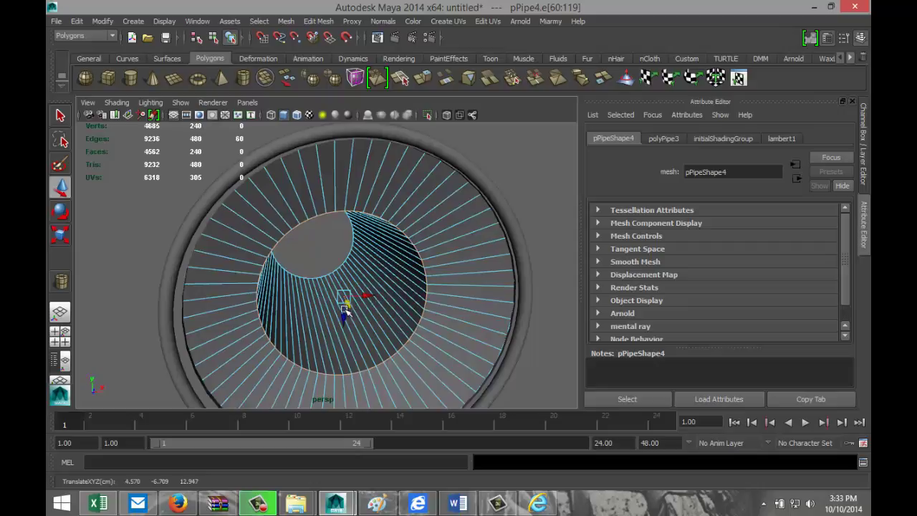
scroll(355, 309, down, 5)
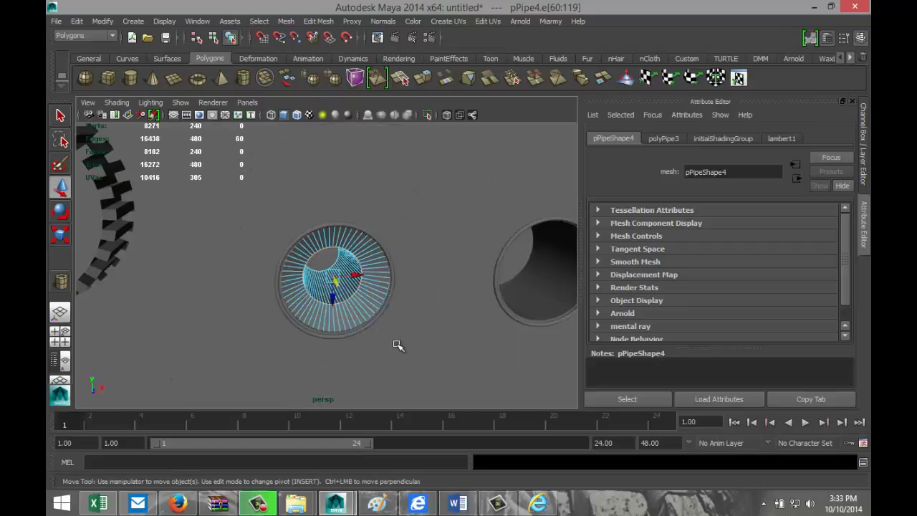
alt+drag(398, 346, 373, 312)
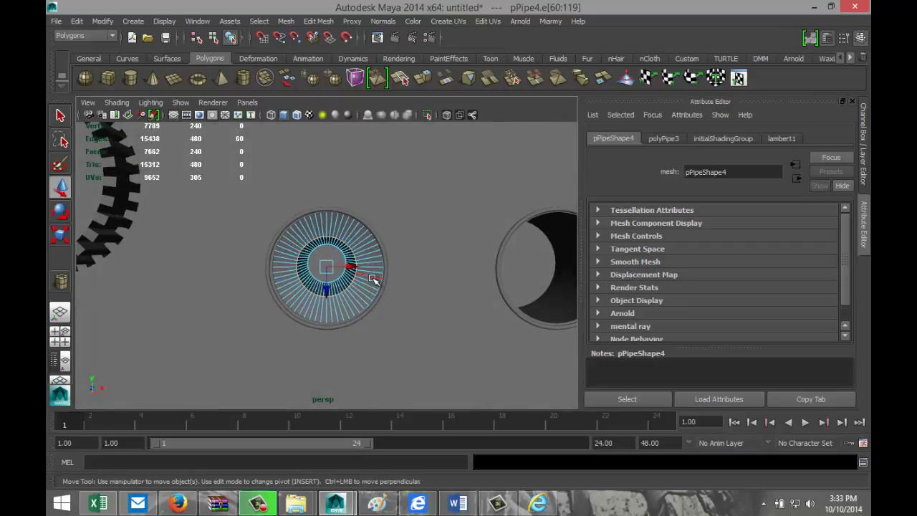
Return to object mode, duplicate the tapered pipe, and move the copy along X to about 5.964 into the other jack hole
right_drag(372, 278, 426, 219)
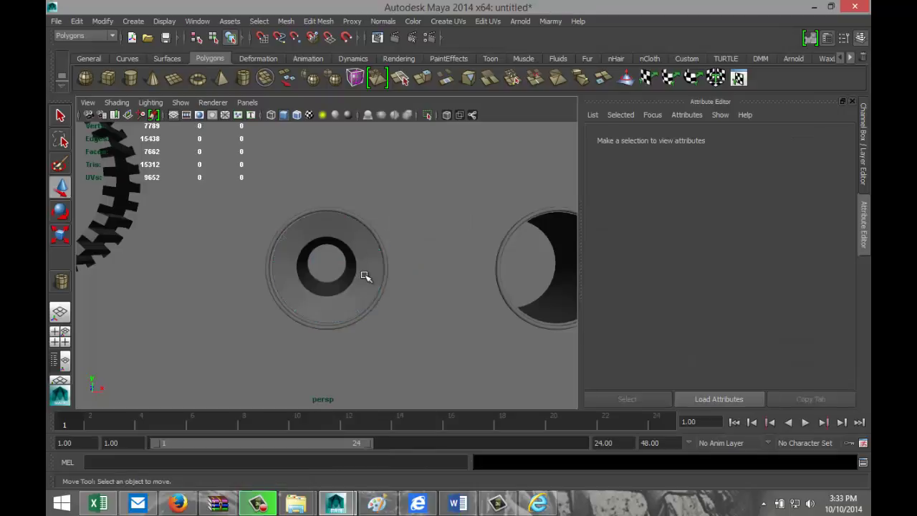
click(366, 276)
key(ctrl+d)
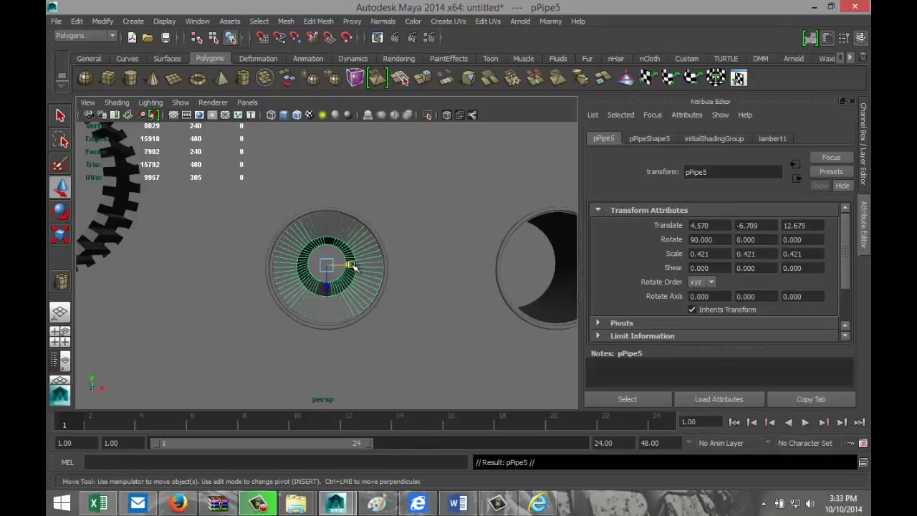
drag(353, 266, 473, 266)
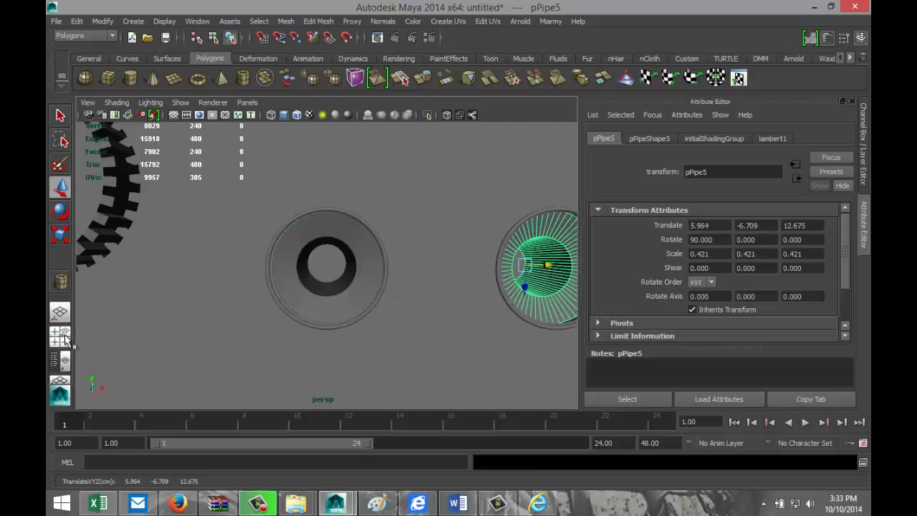
In the front view, shift the copied pipe along X to about 6.013 to center it in the second jack hole's ring
click(64, 336)
key(space)
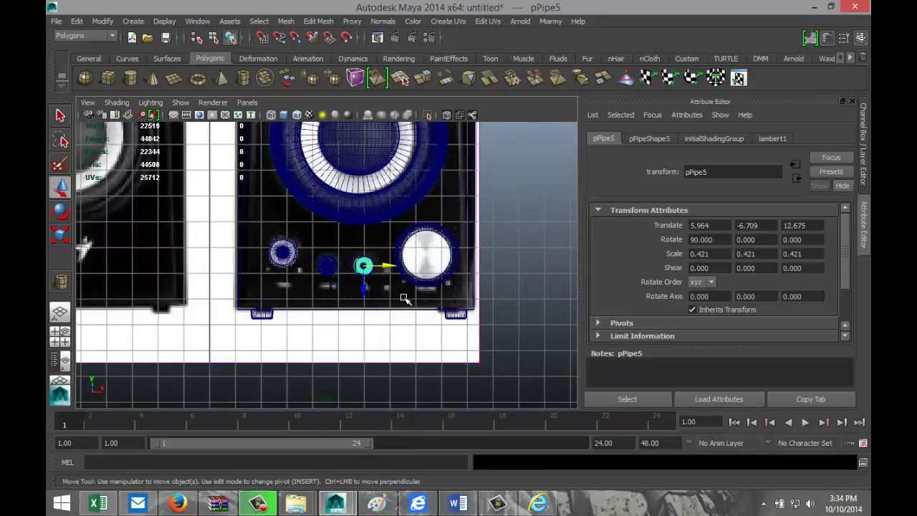
scroll(405, 299, up, 5)
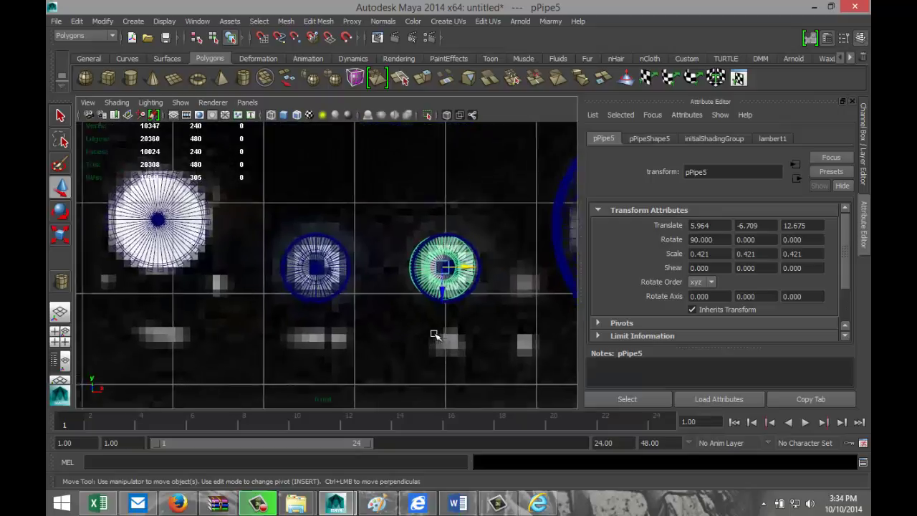
key(f)
drag(356, 265, 373, 268)
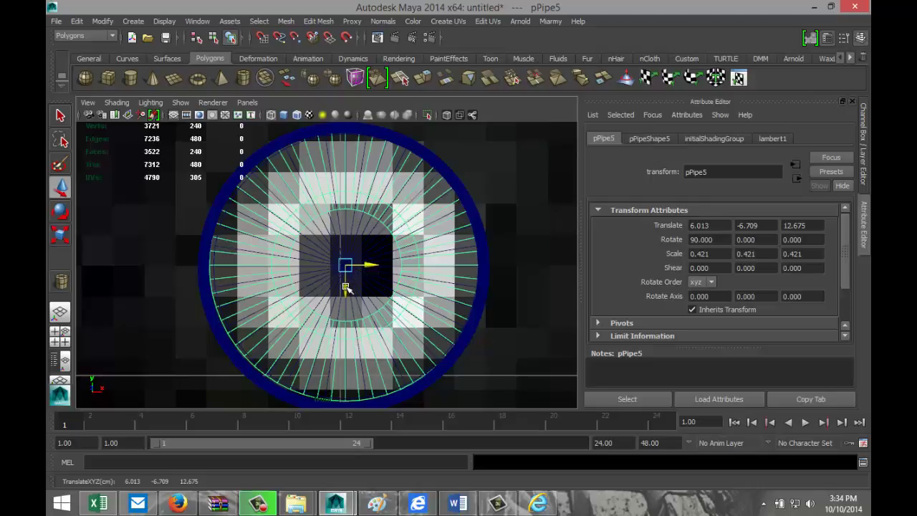
Fine-tune the copied pipe's position to about X 6.010, Y -6.716 in the second jack hole, and deselect it
drag(346, 289, 368, 267)
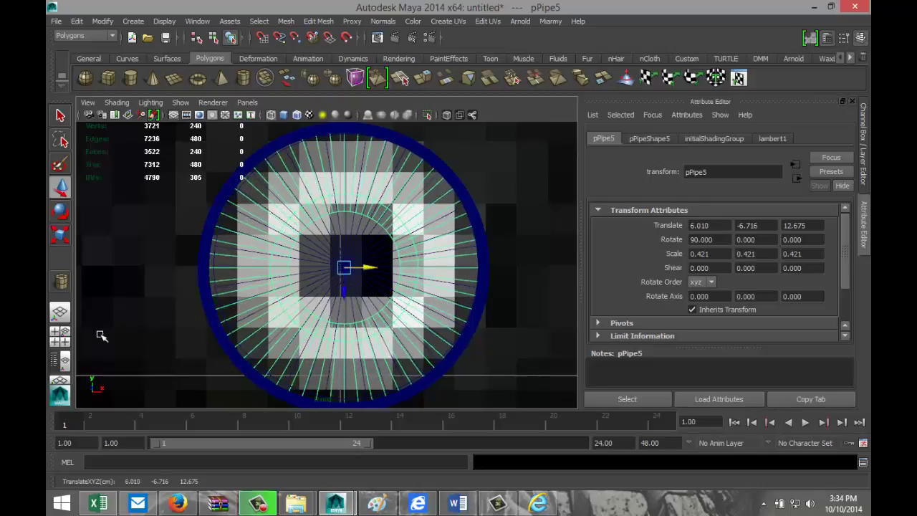
click(61, 333)
key(space)
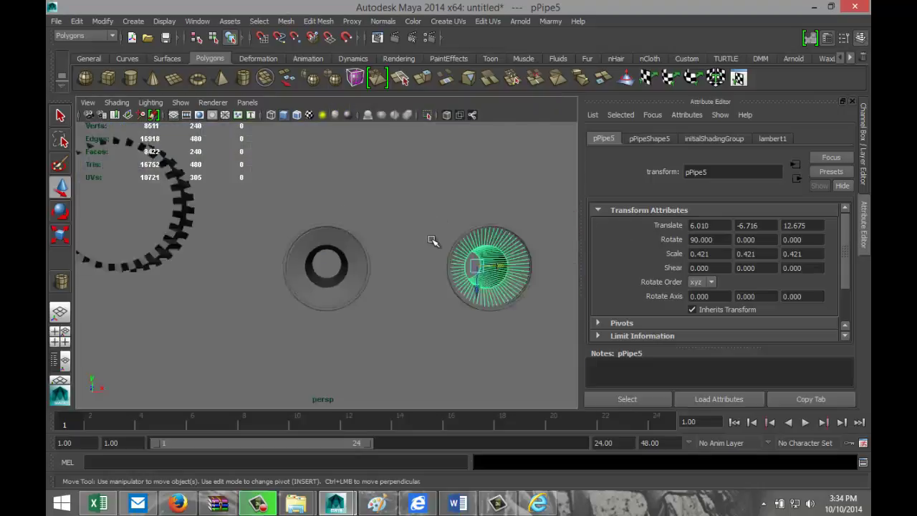
scroll(432, 241, down, 5)
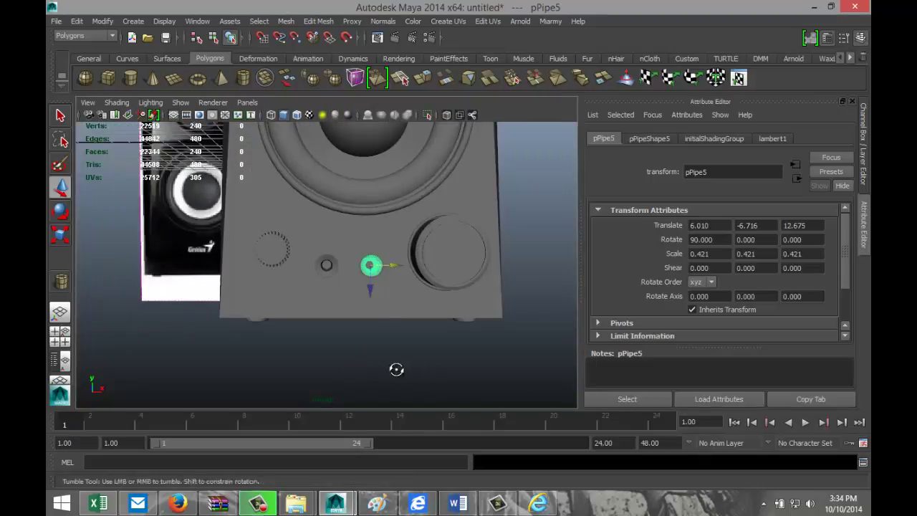
alt+drag(395, 369, 417, 381)
click(448, 357)
Select the distant second speaker and move it along X to about -7.828, beside the detailed speaker
alt+drag(526, 316, 463, 314)
scroll(467, 313, down, 3)
mouse_move(441, 259)
alt+mouse_down()
mouse_move(476, 351)
mouse_move(485, 320)
mouse_move(444, 247)
mouse_move(479, 264)
mouse_move(512, 250)
mouse_move(524, 260)
mouse_move(439, 253)
mouse_move(450, 246)
alt+mouse_up()
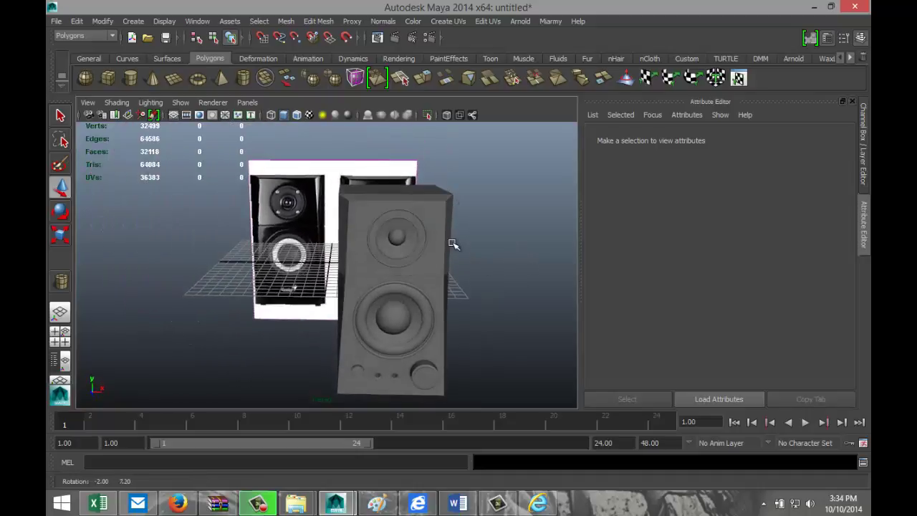
scroll(446, 265, down, 3)
scroll(443, 266, up, 2)
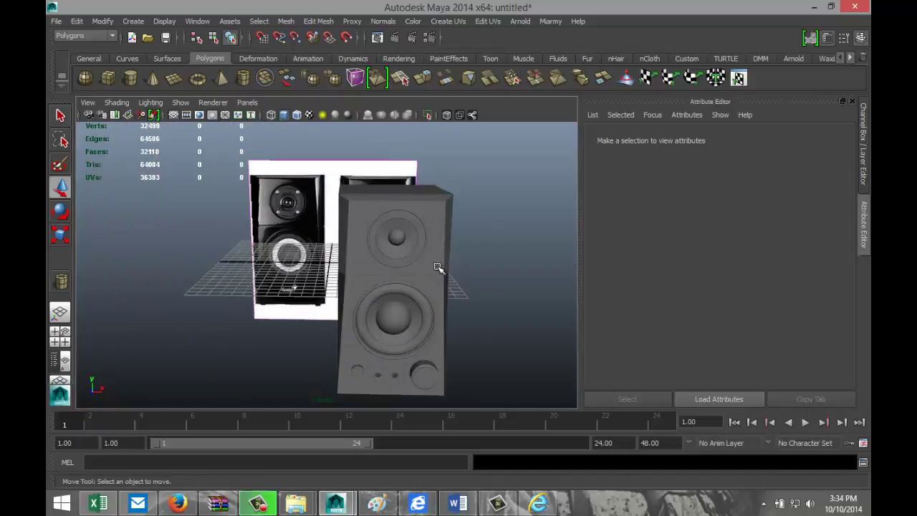
scroll(440, 266, down, 3)
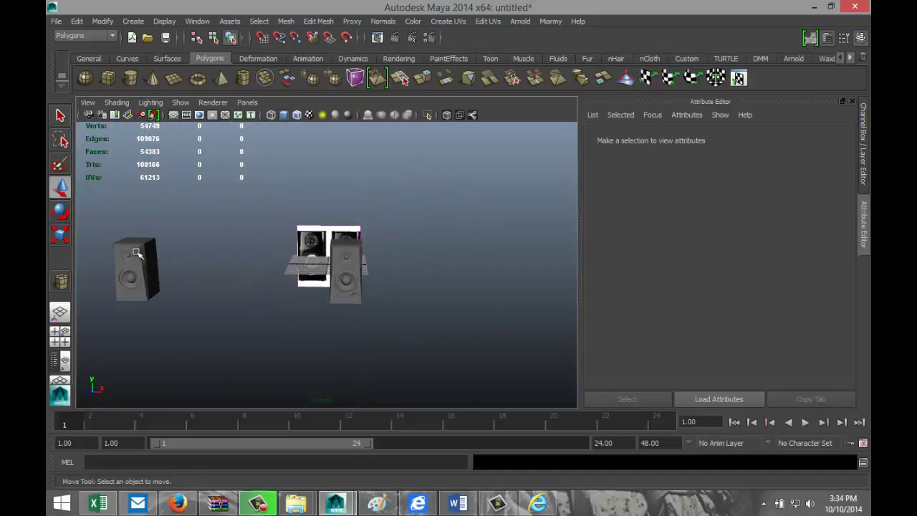
click(138, 254)
drag(188, 263, 326, 289)
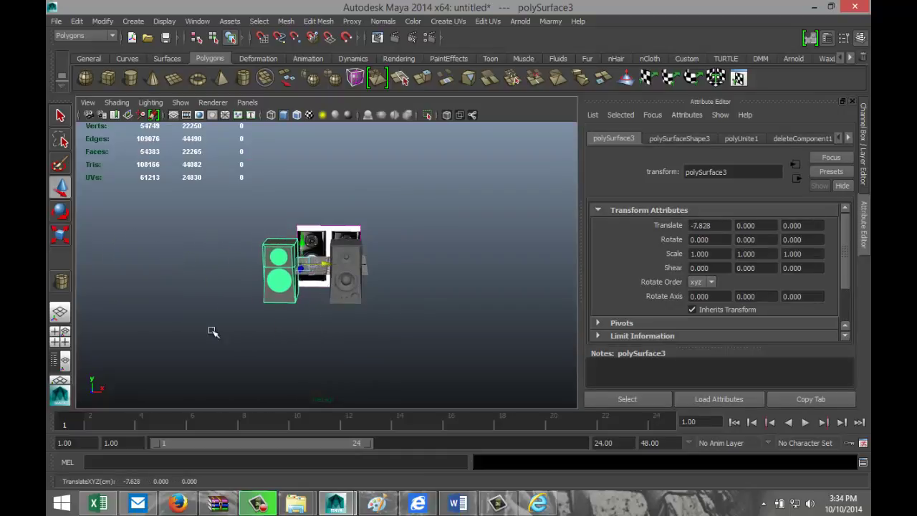
In the top view, rotate the second speaker about Y so that its front turns inward toward the other speaker
click(59, 333)
key(space)
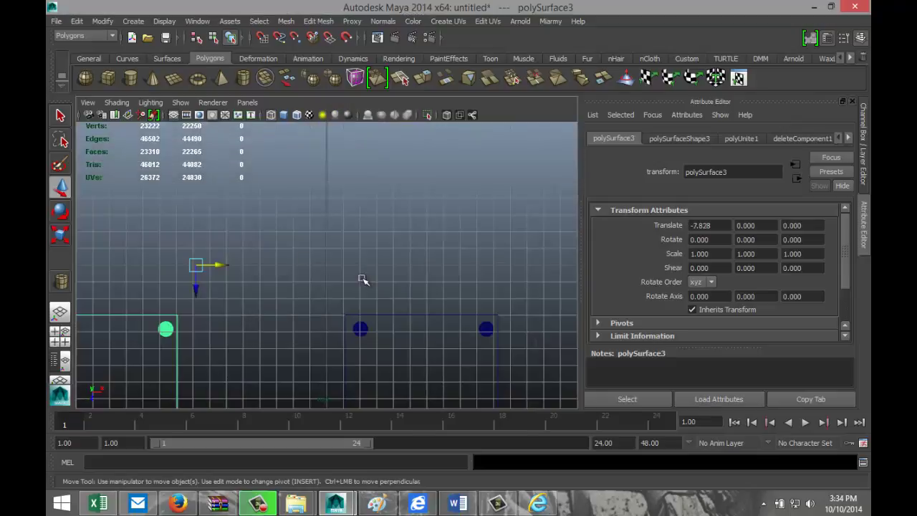
scroll(326, 288, down, 5)
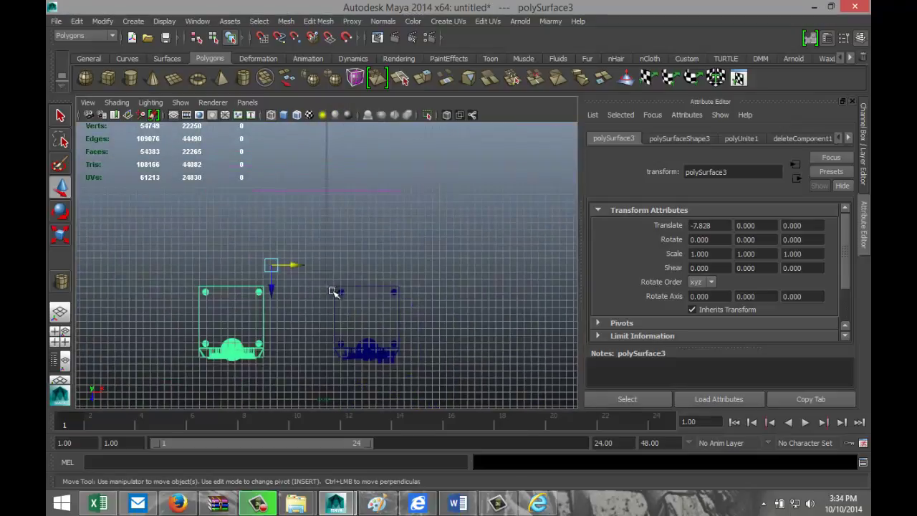
key(e)
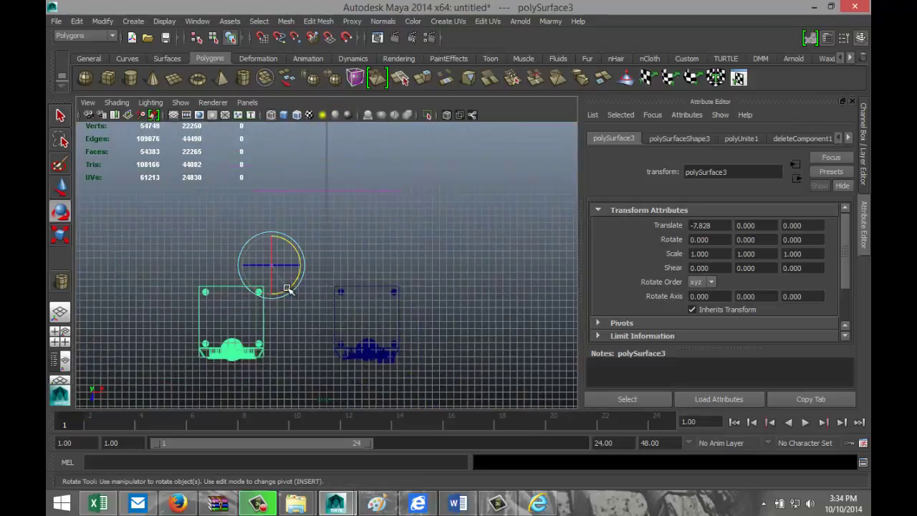
drag(285, 290, 345, 288)
Combine all parts of the speaker with the volume knob into one mesh and rotate it about Y to about -12.174
click(399, 329)
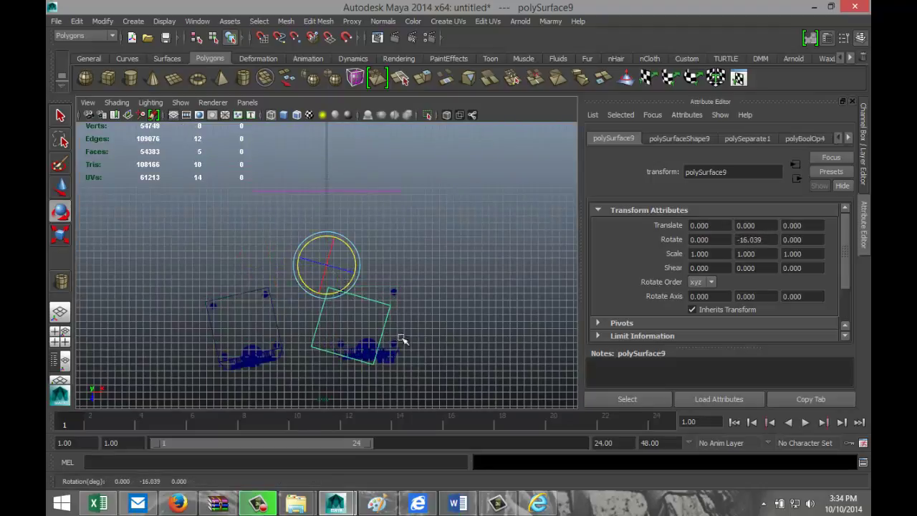
key(ctrl+z)
click(368, 264)
drag(316, 256, 438, 384)
click(285, 21)
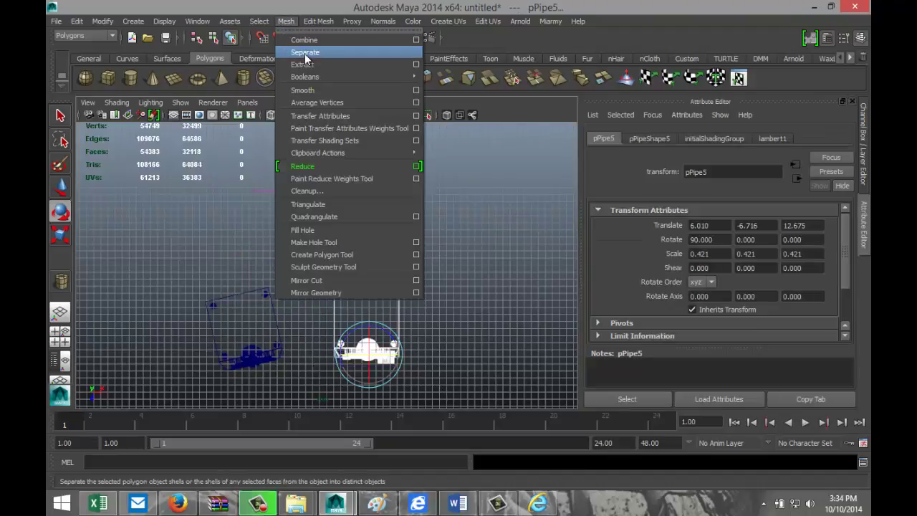
click(308, 41)
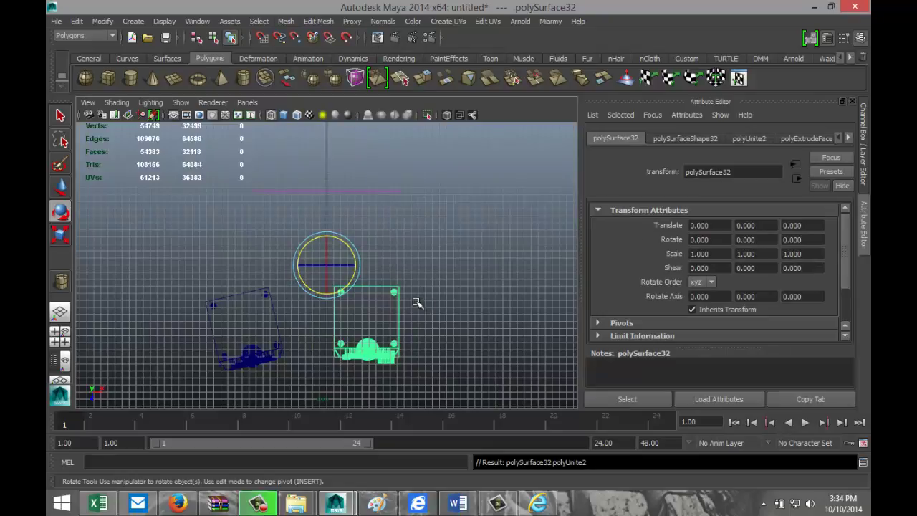
drag(348, 287, 349, 285)
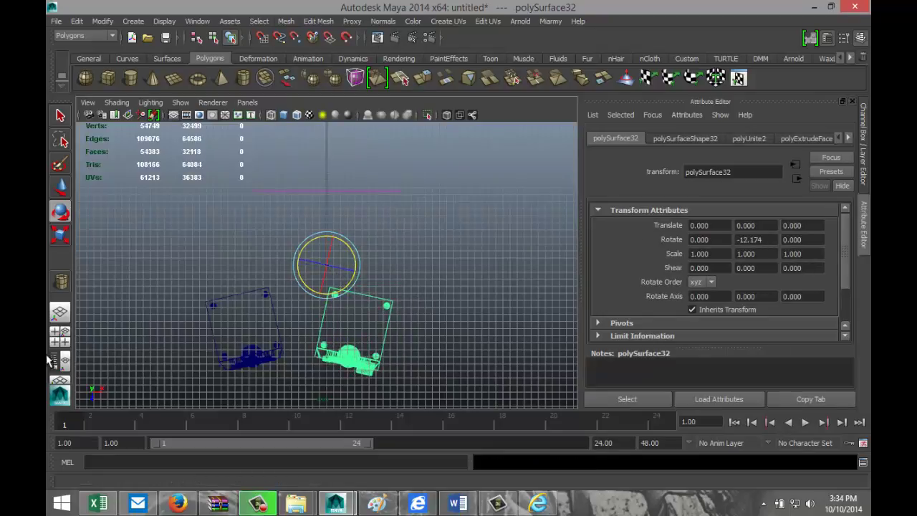
In the side view, select both speakers and combine them into a single mesh
click(61, 338)
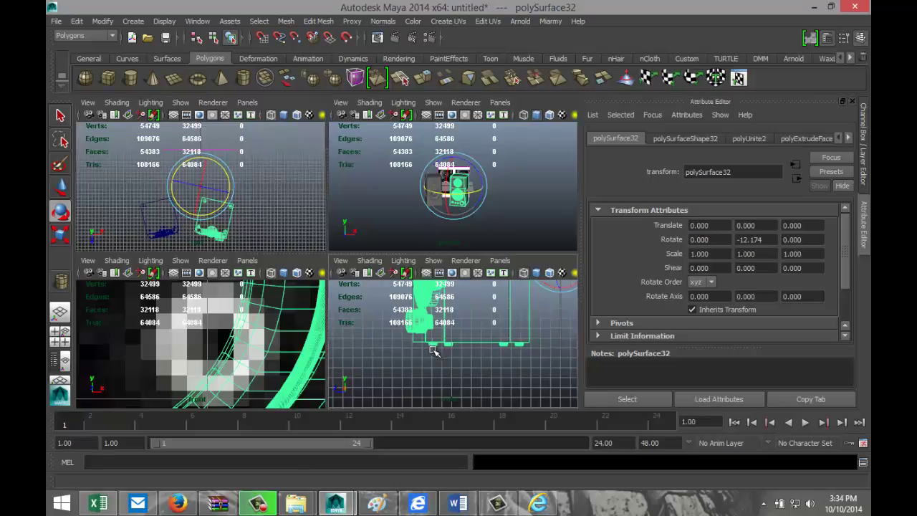
key(space)
scroll(430, 333, down, 3)
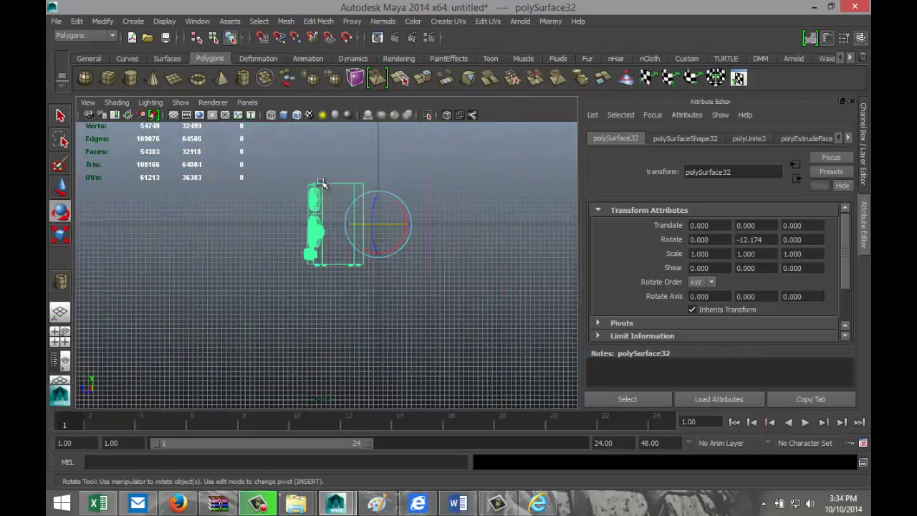
drag(284, 164, 463, 335)
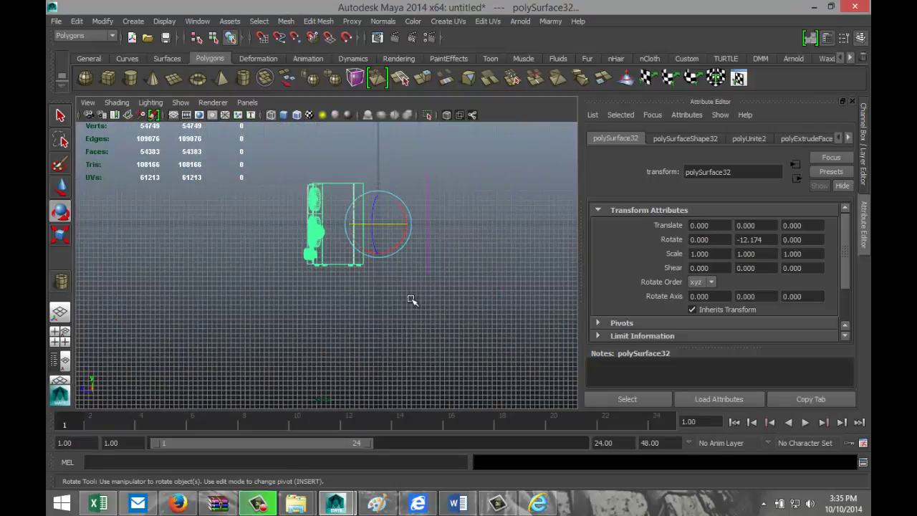
click(286, 21)
click(301, 36)
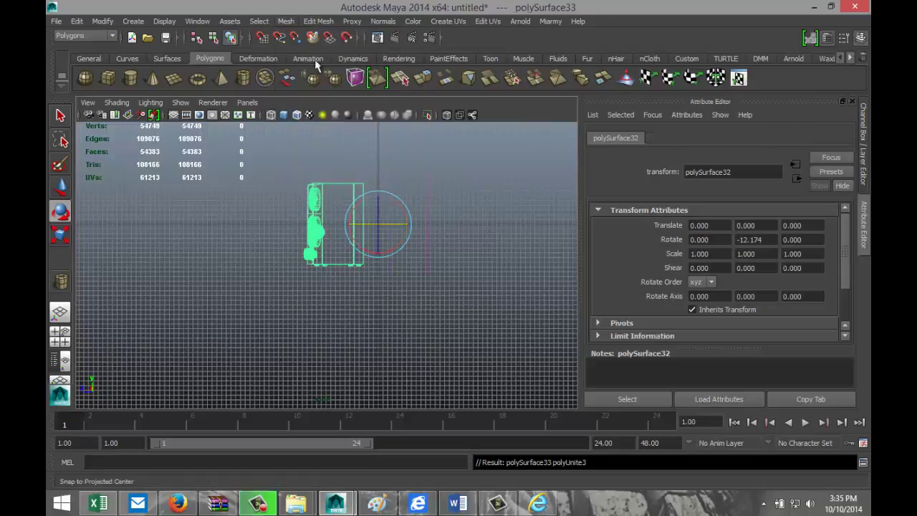
Raise the combined speakers along Y to about 8.827, lifting their feet to the ground level
key(w)
drag(380, 202, 380, 164)
scroll(395, 221, up, 4)
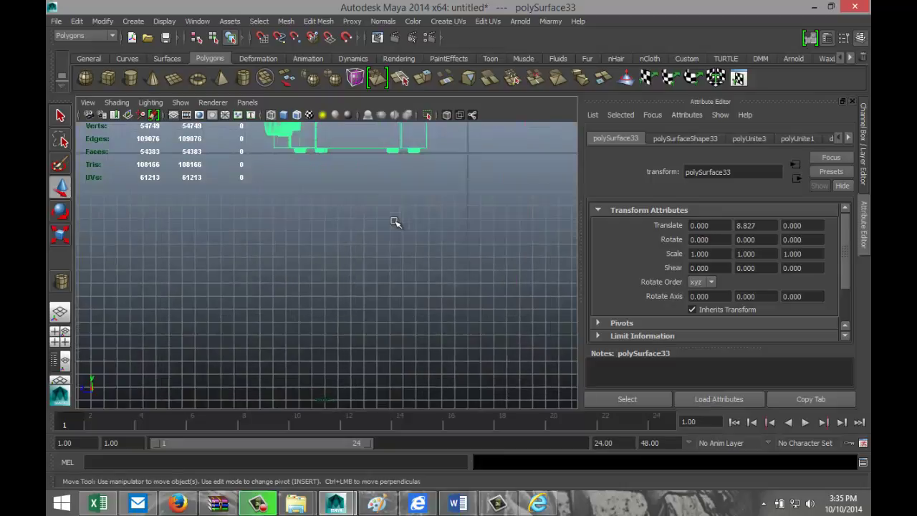
alt+middle_drag(389, 223, 368, 368)
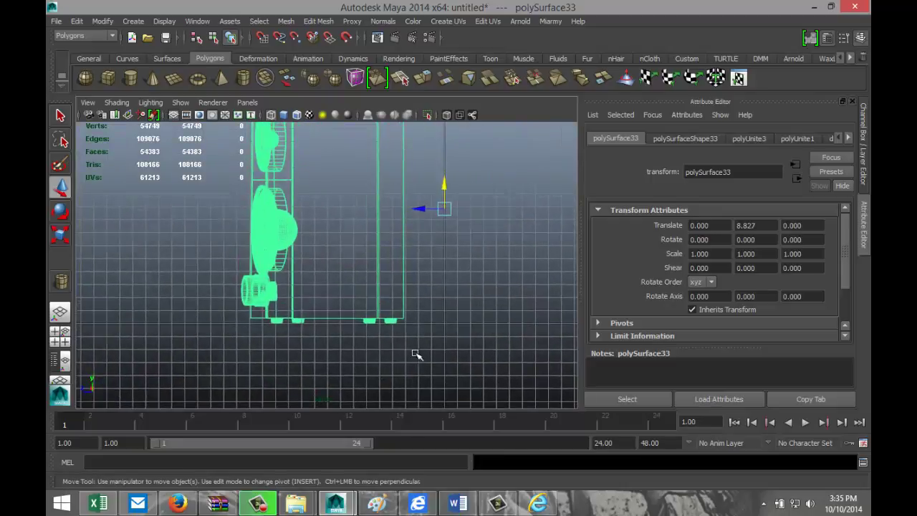
scroll(422, 351, up, 2)
scroll(454, 335, down, 2)
scroll(451, 334, up, 2)
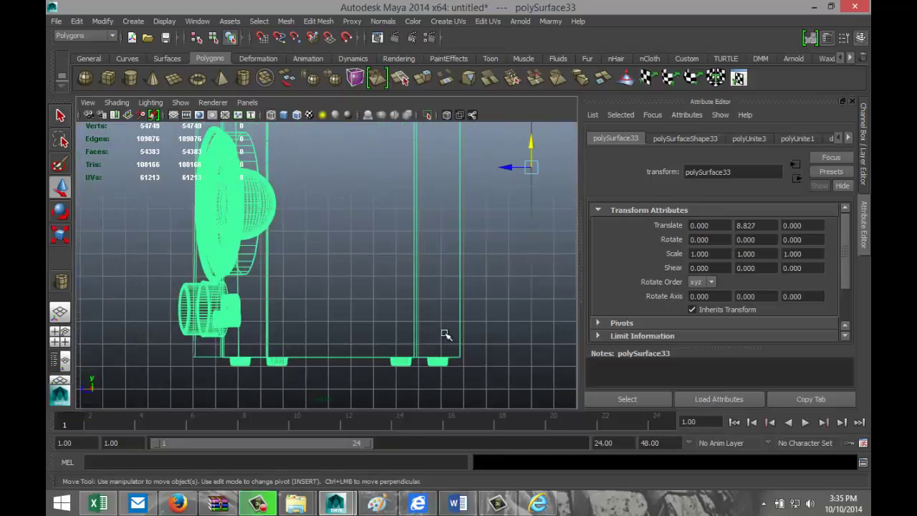
In the perspective view, move the reference image plane along X to about 44.219, clear of the speakers
click(62, 337)
key(space)
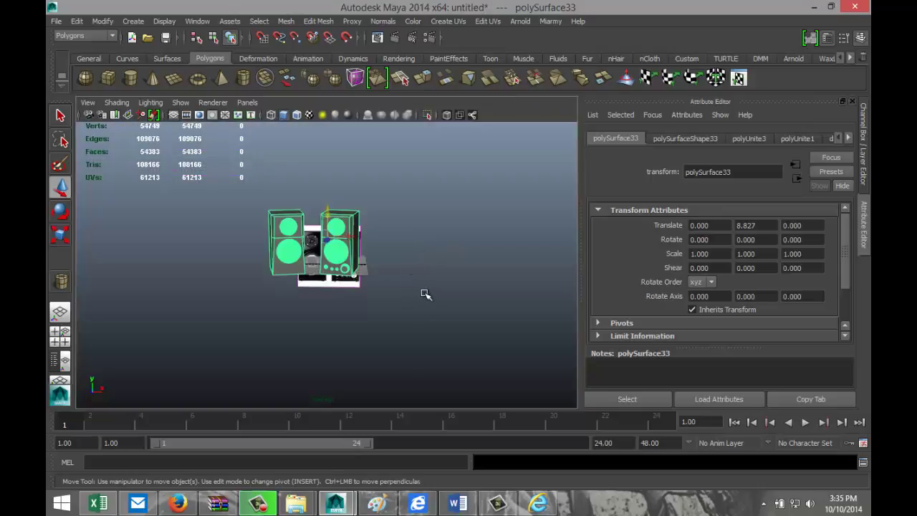
scroll(435, 281, up, 5)
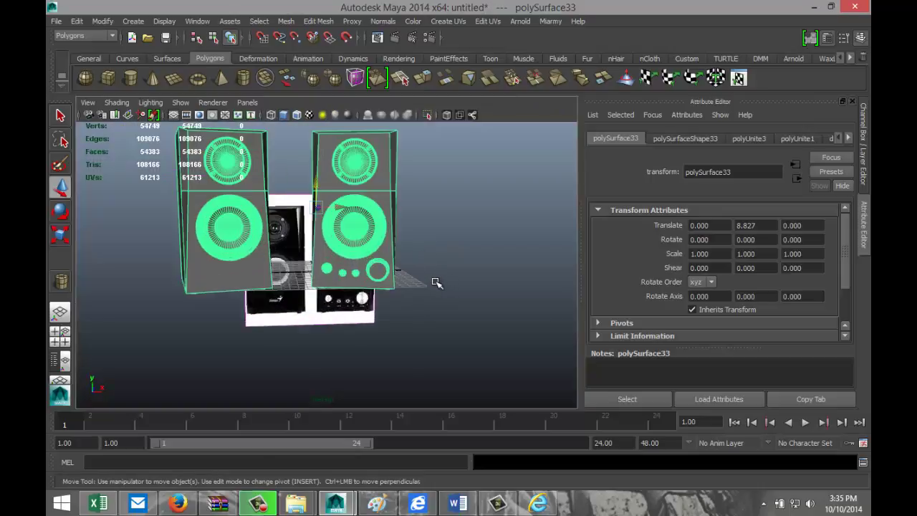
click(372, 320)
scroll(423, 286, down, 4)
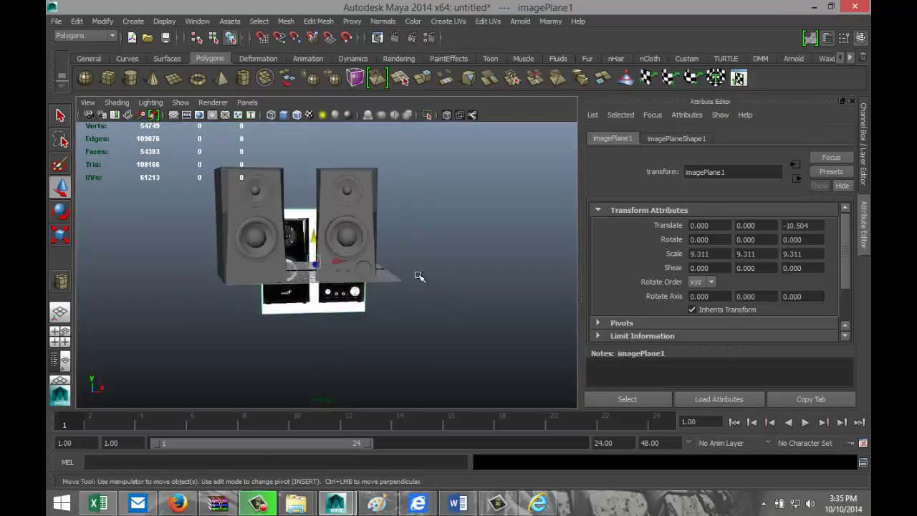
drag(342, 262, 472, 269)
scroll(375, 290, up, 4)
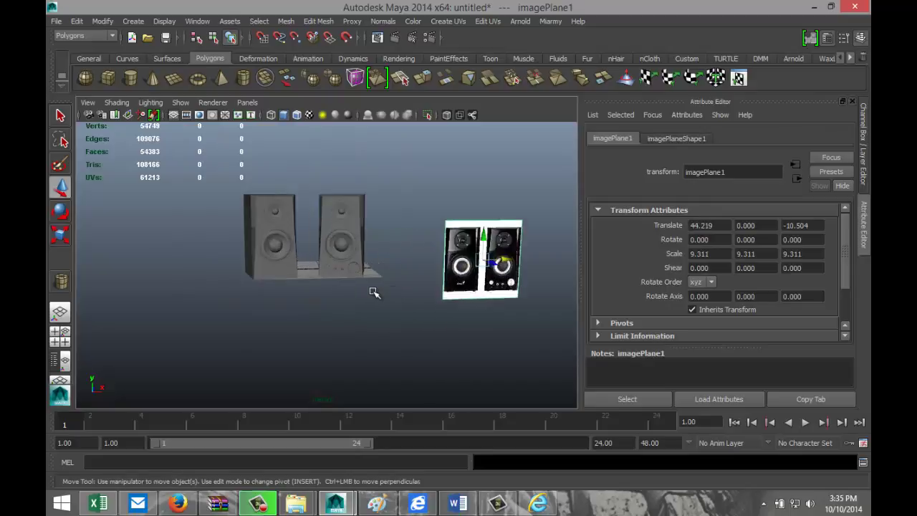
Select the combined speakers and separate the mesh back into its individual parts
alt+drag(408, 307, 392, 199)
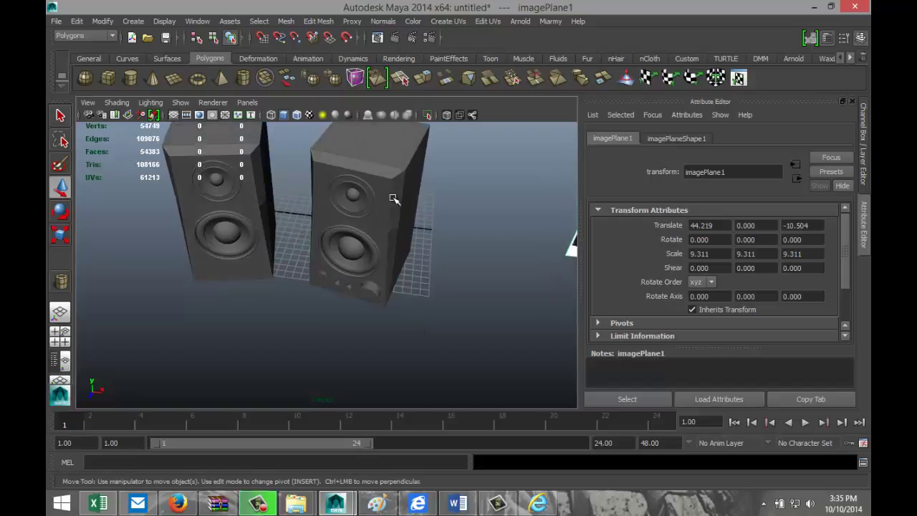
click(403, 141)
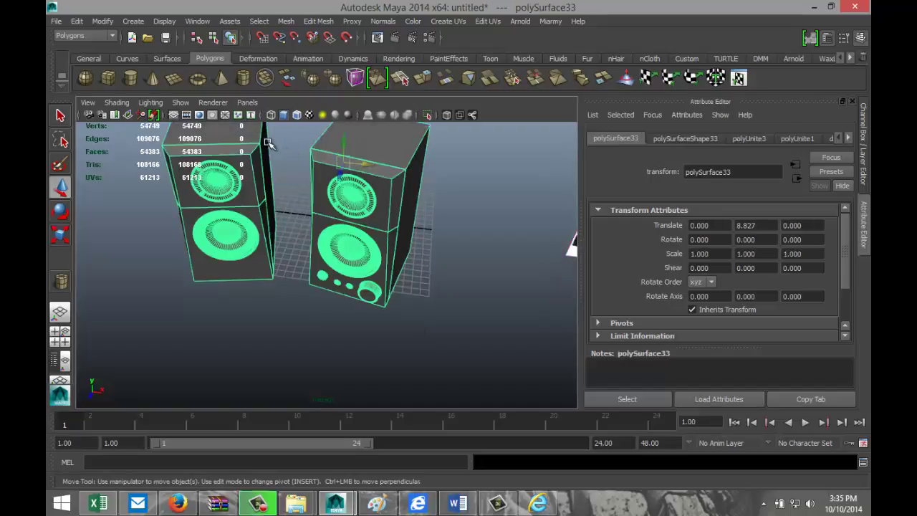
click(286, 21)
click(303, 52)
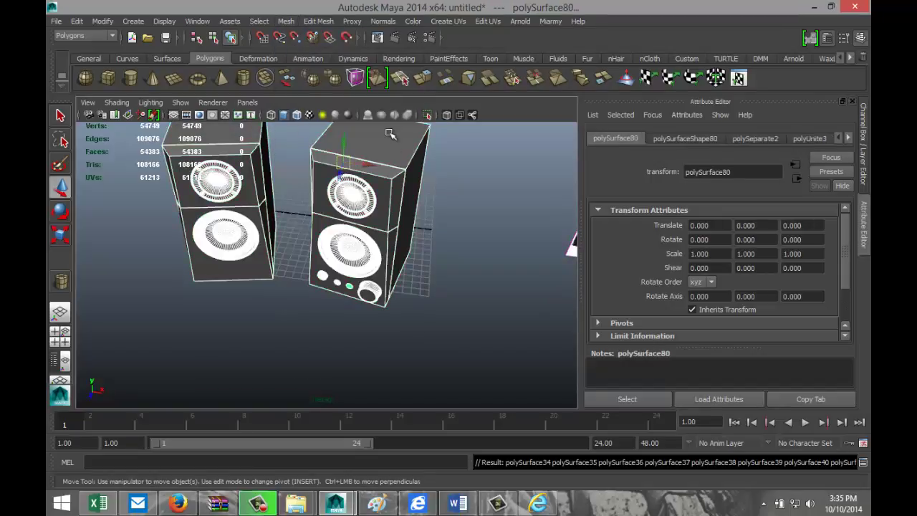
Select the main cabinet bodies of both speakers and assign them a new Lambert material
click(386, 148)
click(221, 130)
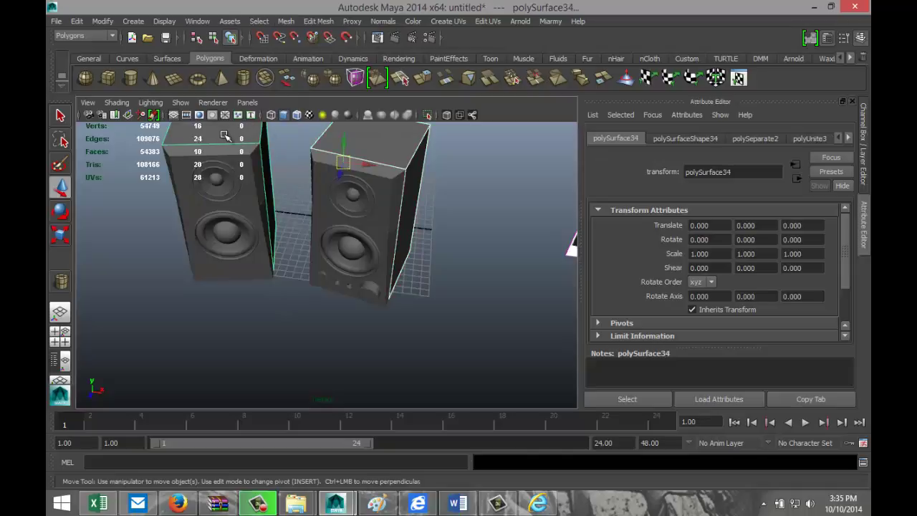
right_click(392, 143)
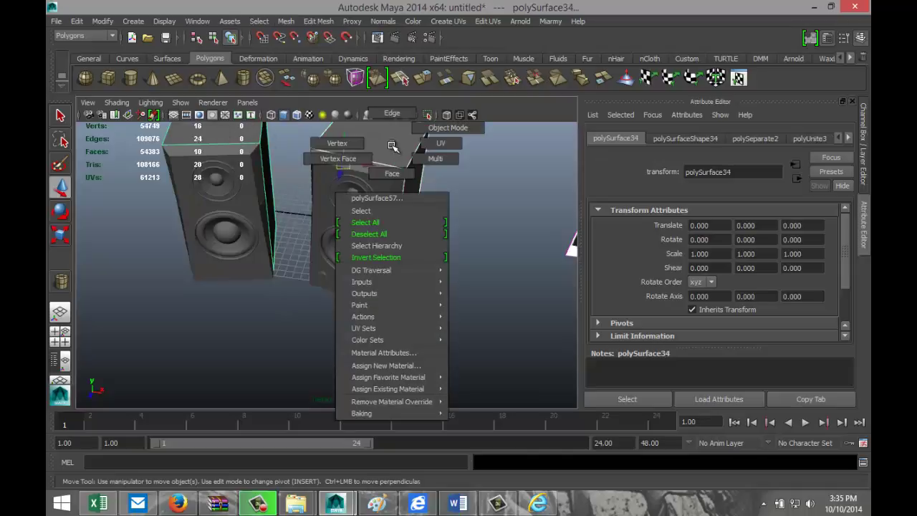
click(387, 365)
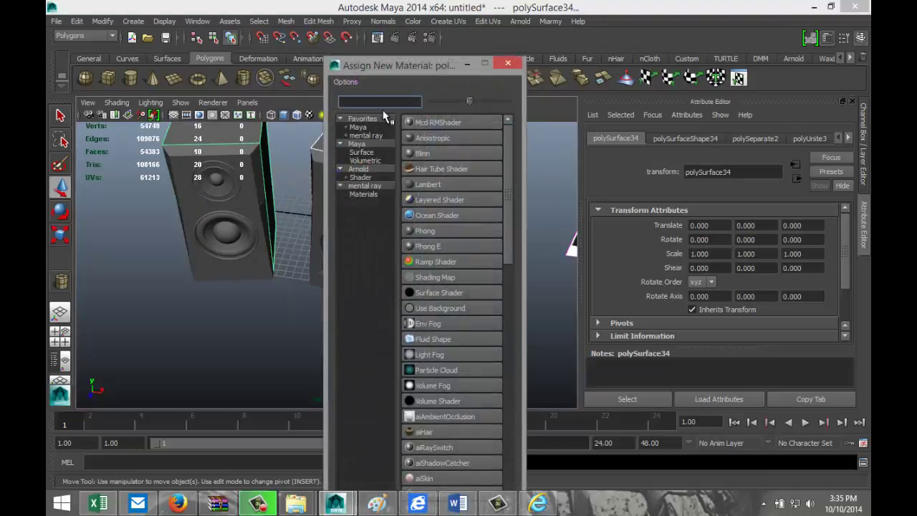
text(la)
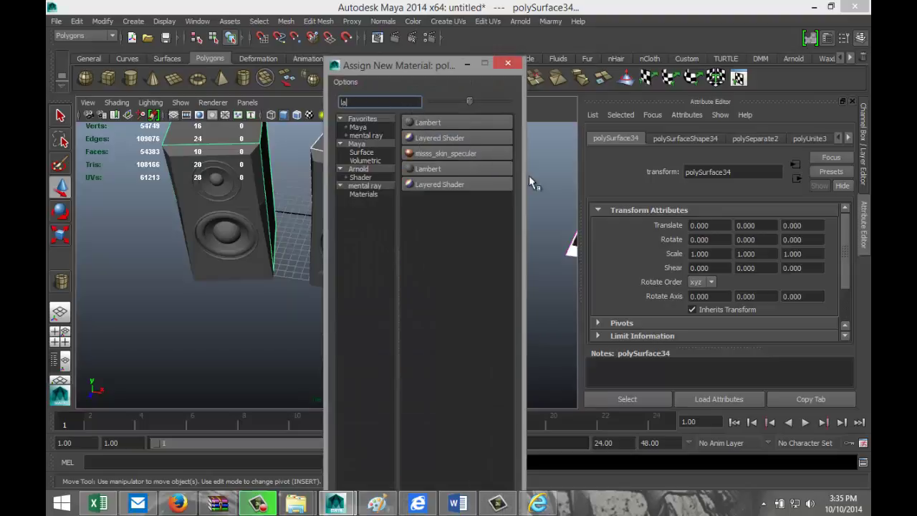
click(447, 123)
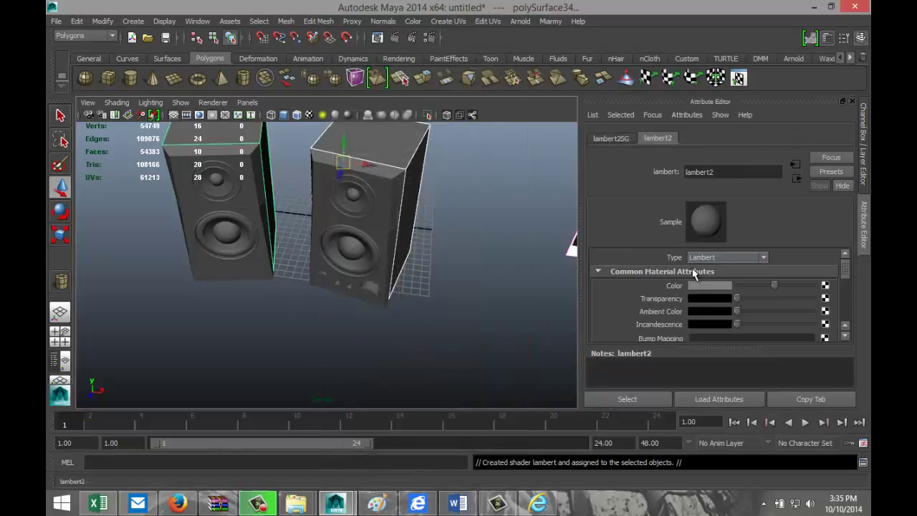
Set the color of the cabinets' Lambert material to black
click(697, 285)
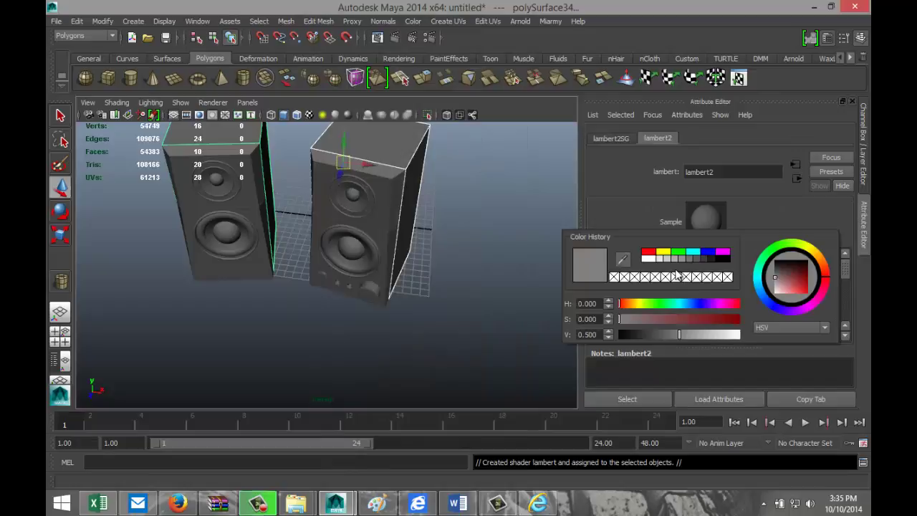
click(726, 261)
scroll(457, 336, up, 3)
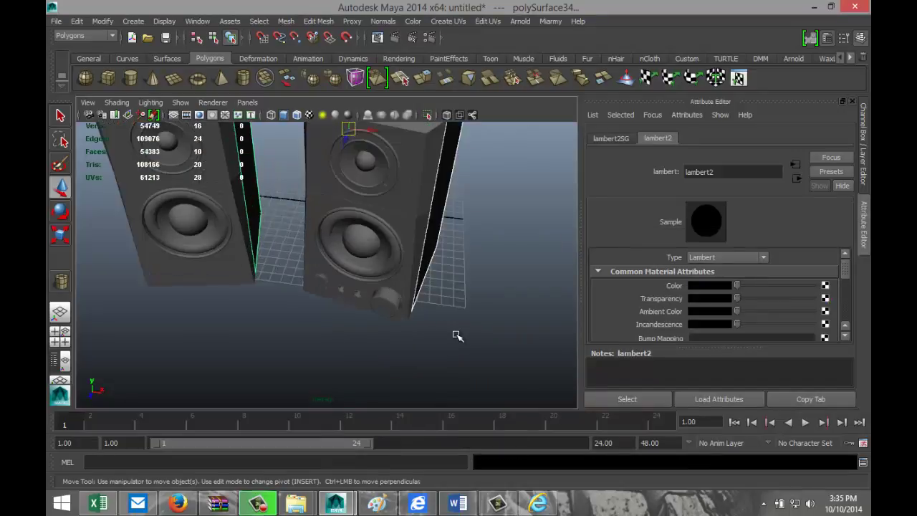
Assign a new Phong E material to the upper and lower front panels of both speakers and set its color to black
click(162, 278)
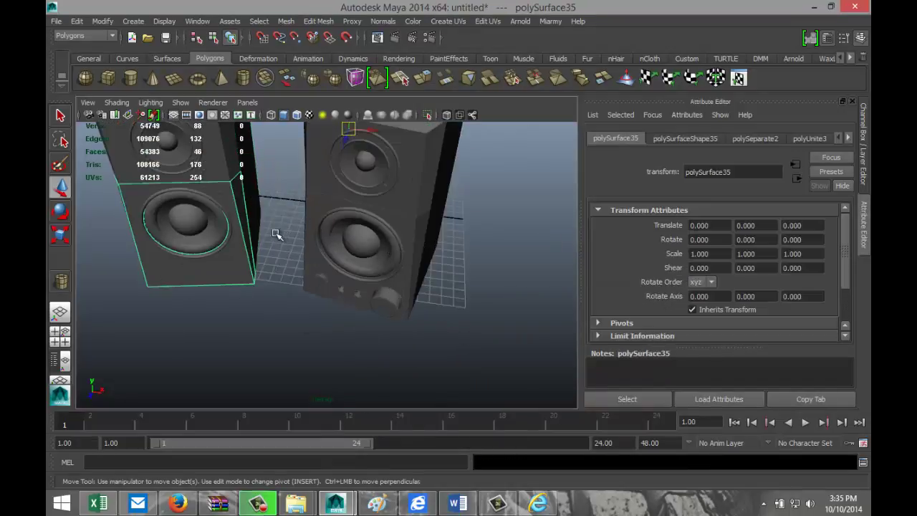
shift+click(140, 182)
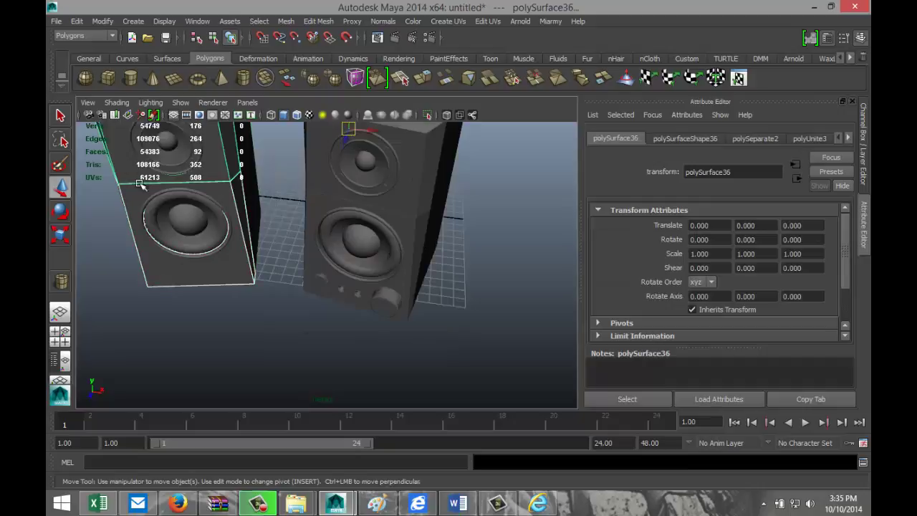
shift+click(420, 194)
shift+click(418, 240)
right_drag(415, 237, 459, 454)
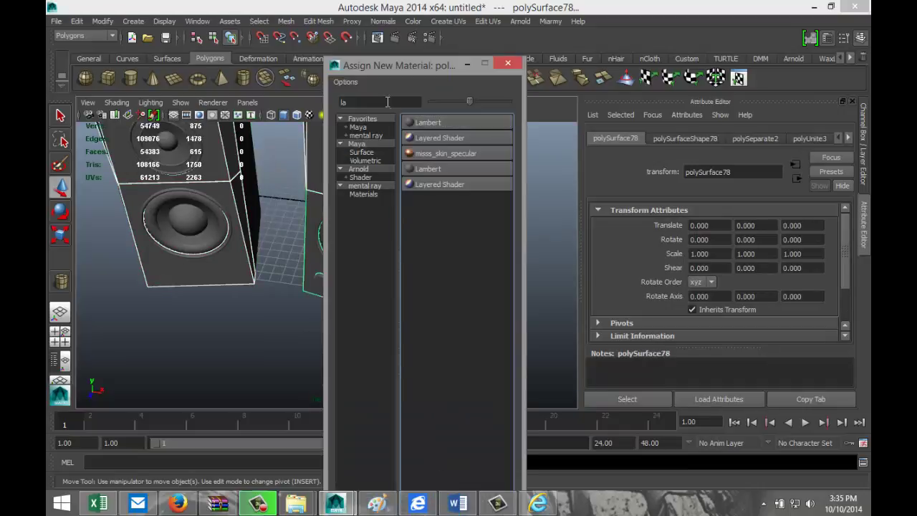
text(ph)
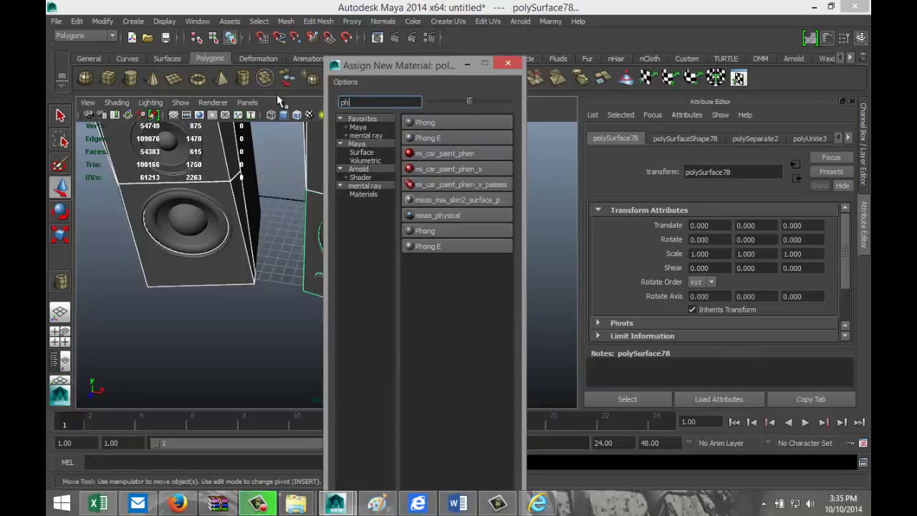
click(445, 138)
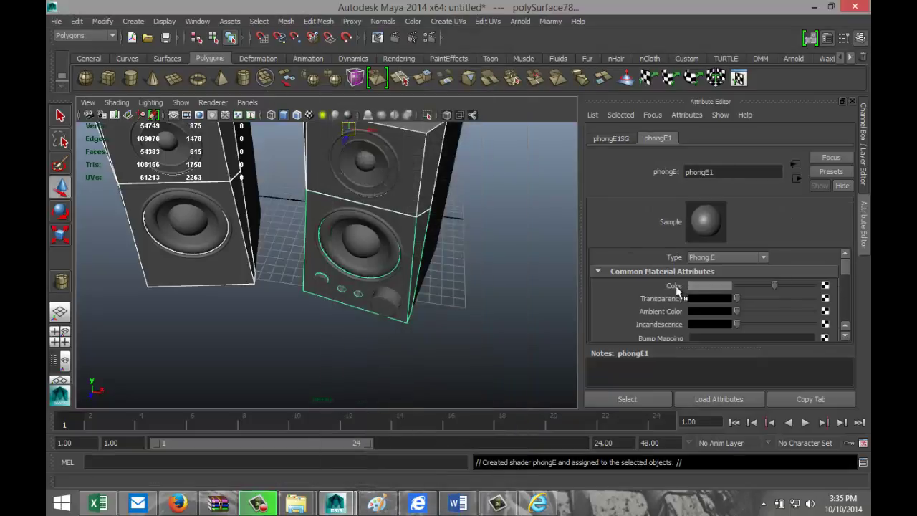
click(710, 286)
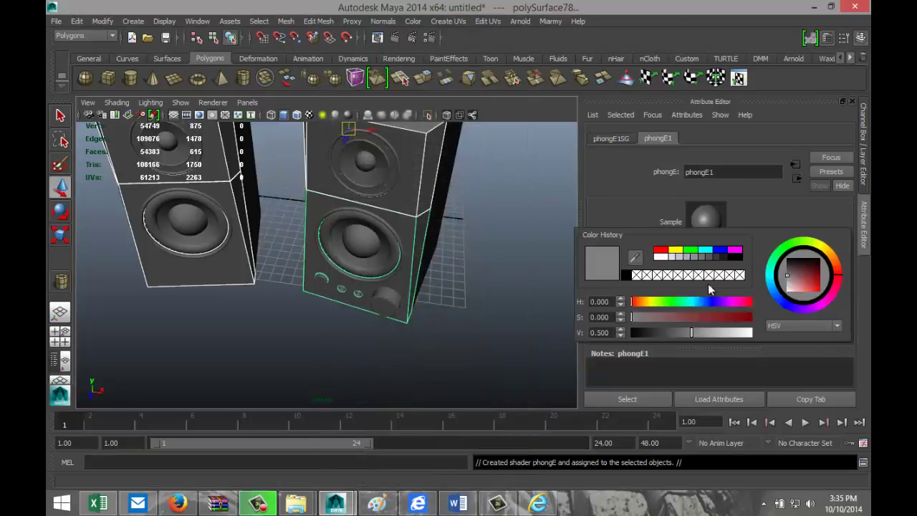
click(628, 276)
Assign a new Lambert material to the woofer cone rings around the center domes of both speakers and set its color to white
alt+drag(412, 290, 464, 255)
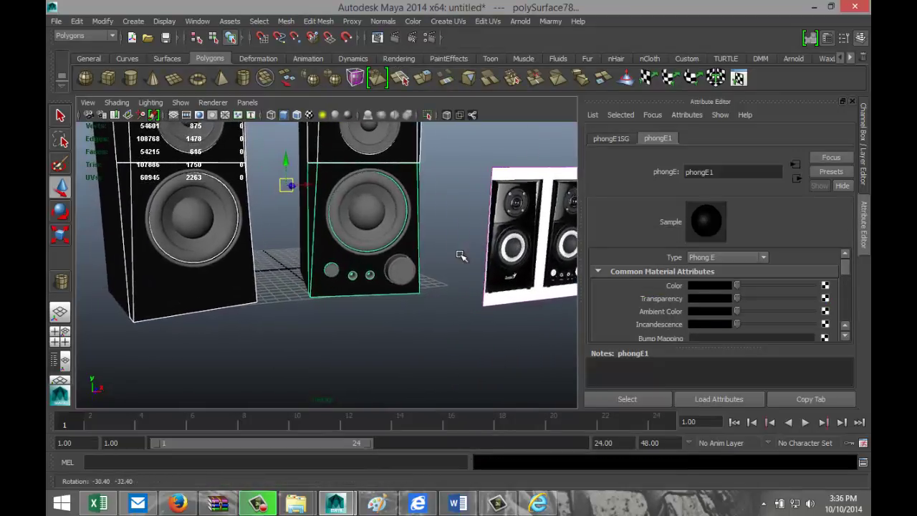
scroll(261, 264, up, 4)
click(94, 208)
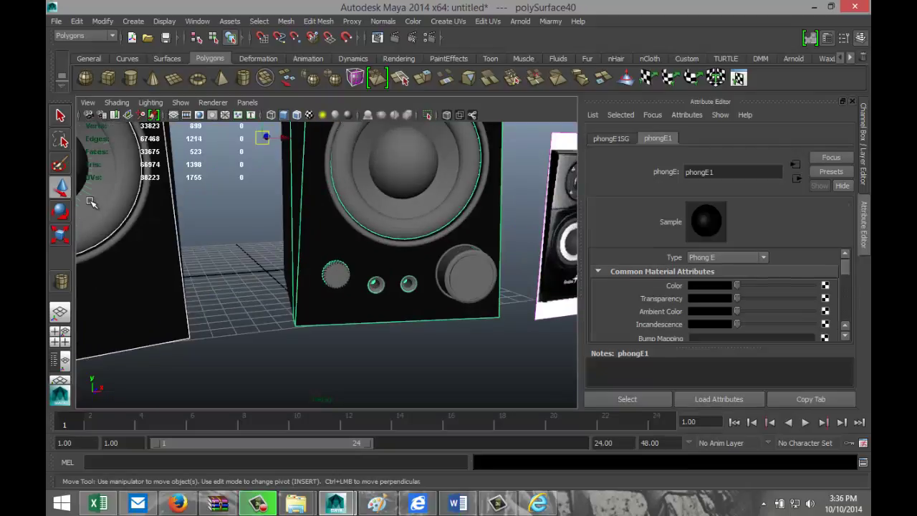
click(422, 205)
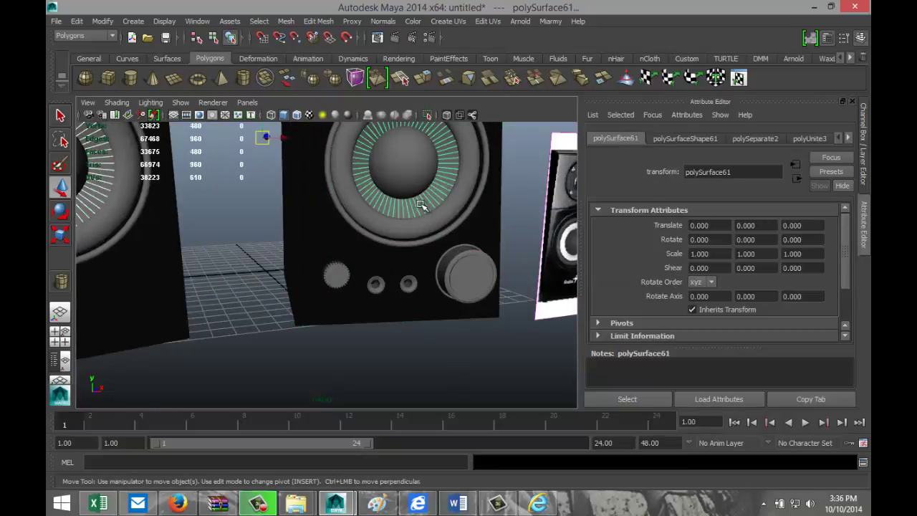
right_drag(422, 205, 437, 432)
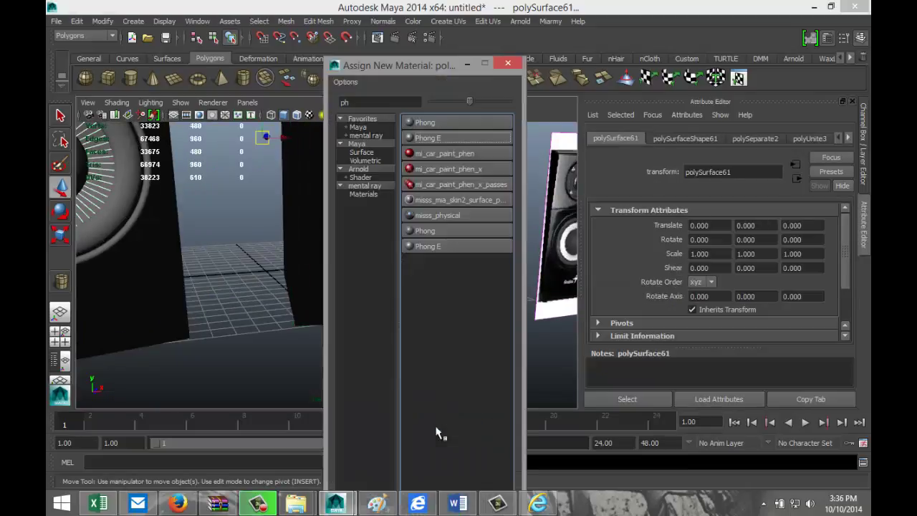
double_click(379, 104)
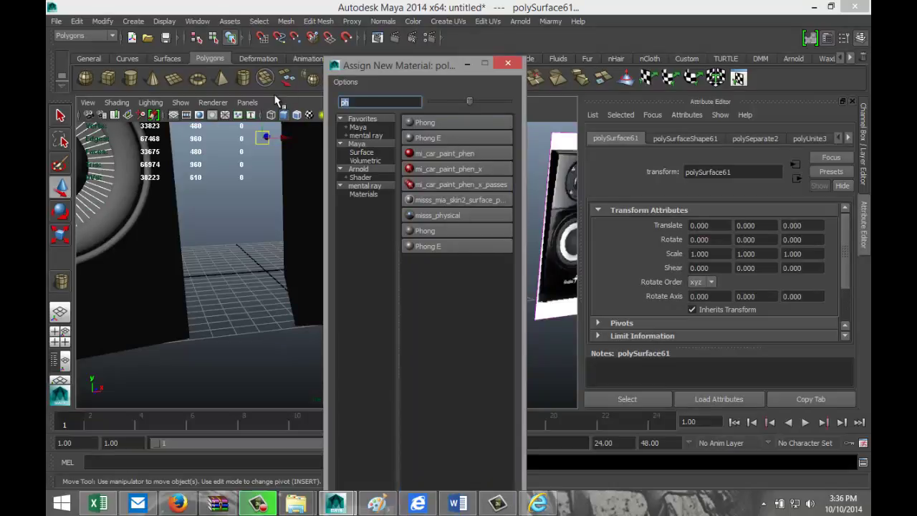
text(la)
click(453, 123)
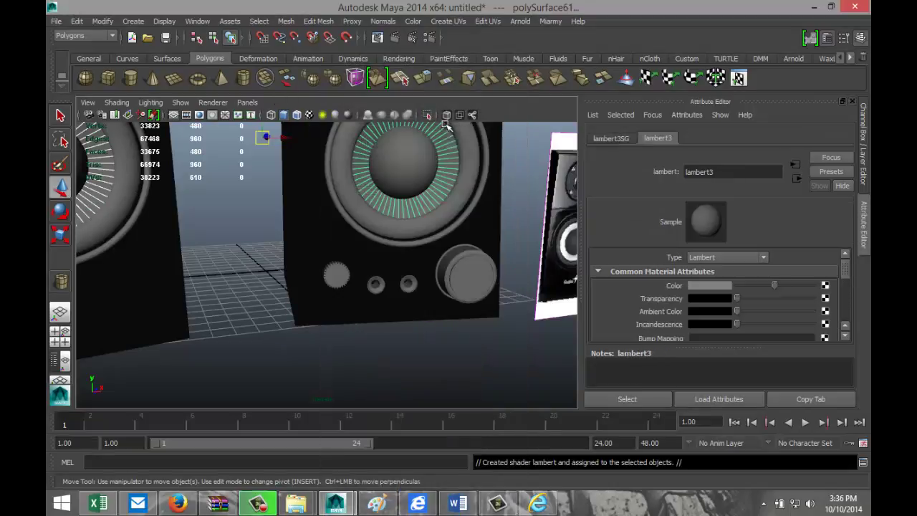
click(700, 287)
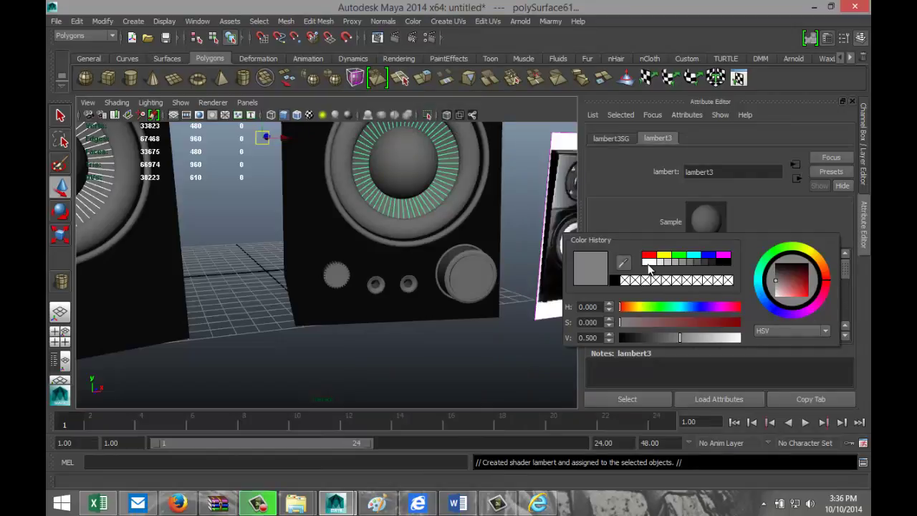
click(650, 262)
Assign a new Lambert material to the center domes of both woofers and set its color to black
scroll(449, 316, down, 3)
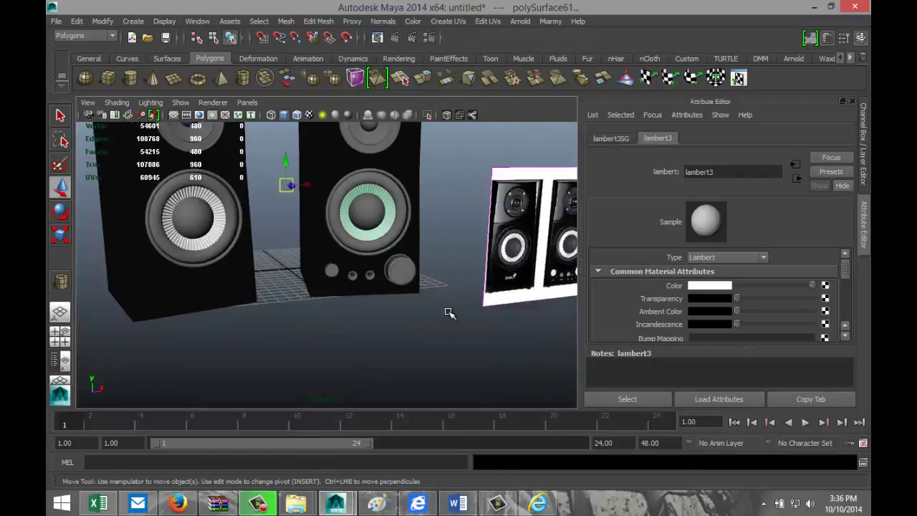
scroll(408, 316, down, 2)
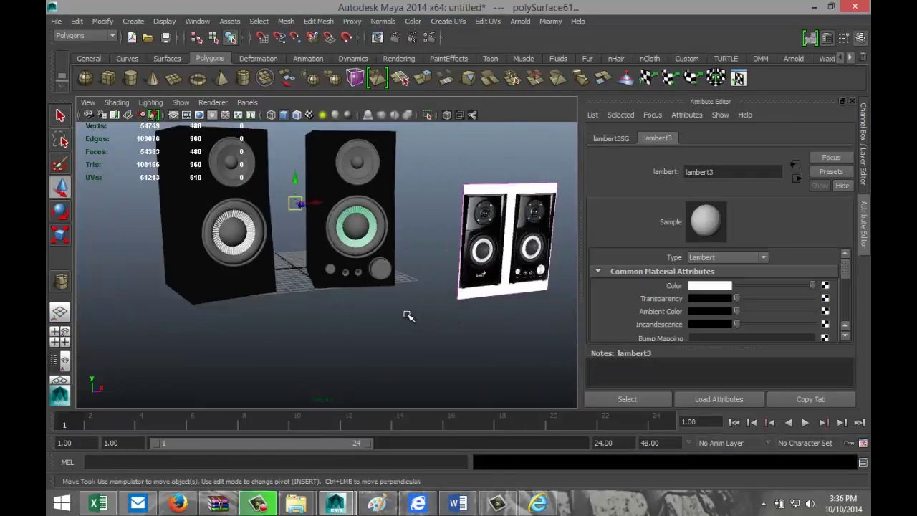
scroll(408, 316, up, 2)
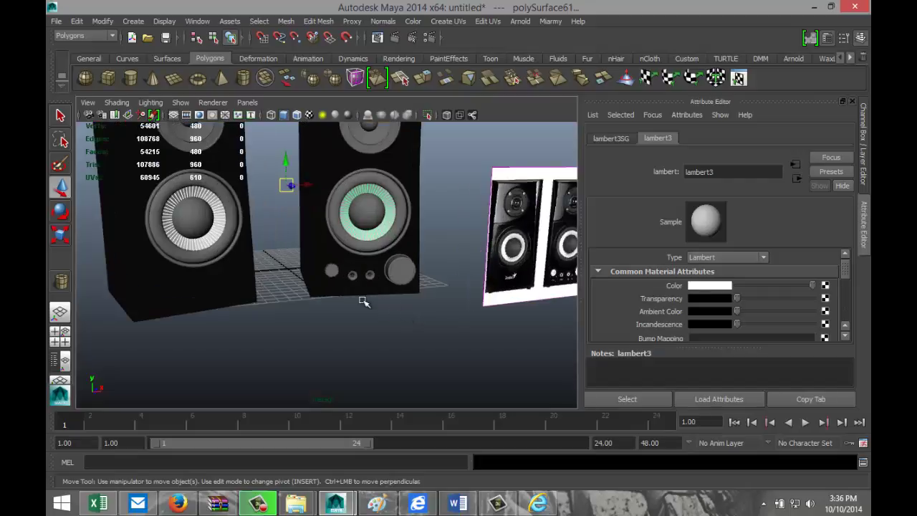
click(196, 217)
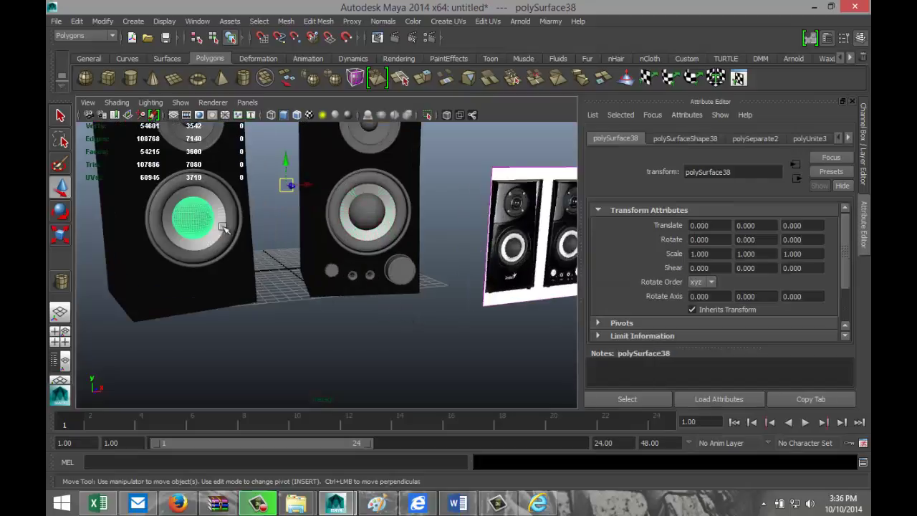
click(366, 213)
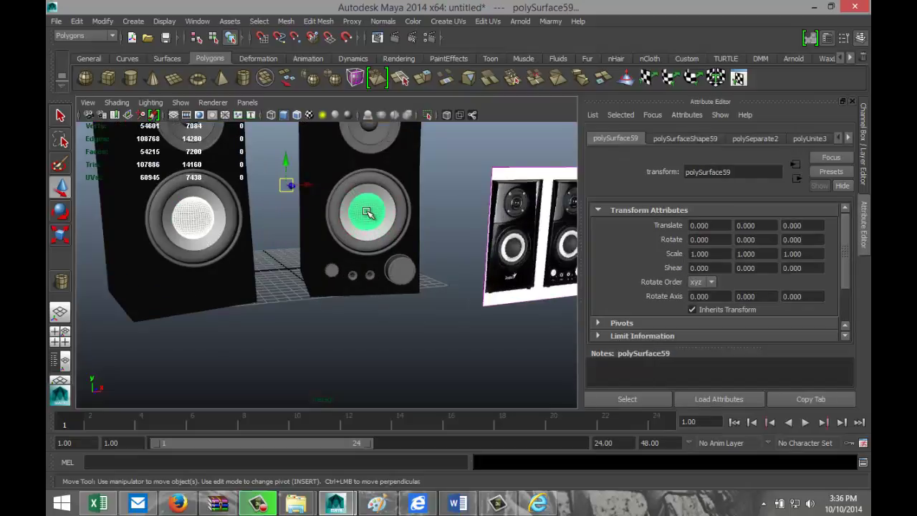
right_drag(367, 213, 372, 432)
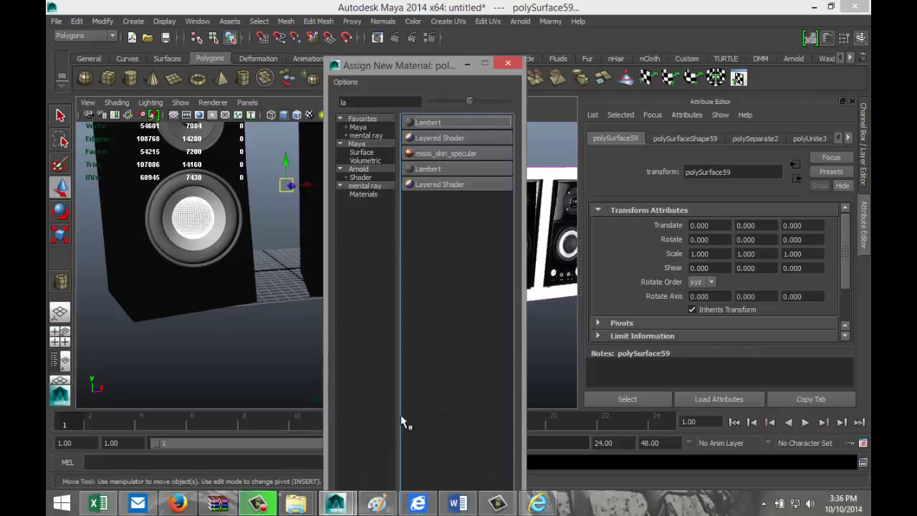
click(430, 123)
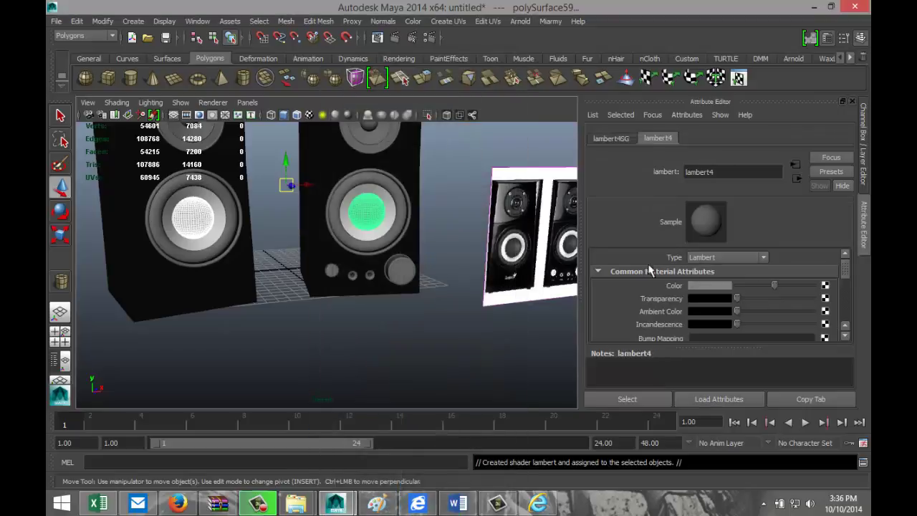
click(715, 292)
click(640, 278)
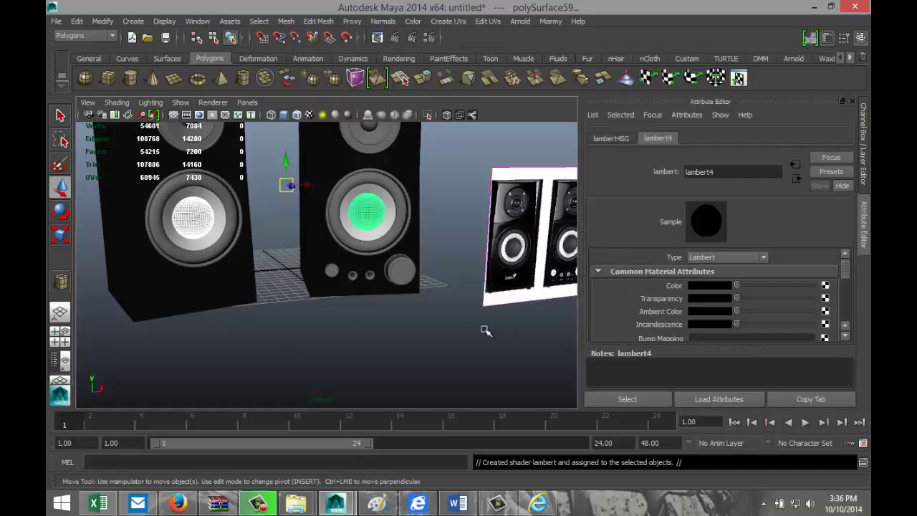
Assign a new Phong E material to the center domes of both tweeters and set its color to black
scroll(410, 316, down, 3)
alt+drag(421, 324, 445, 334)
alt+middle_drag(444, 334, 456, 397)
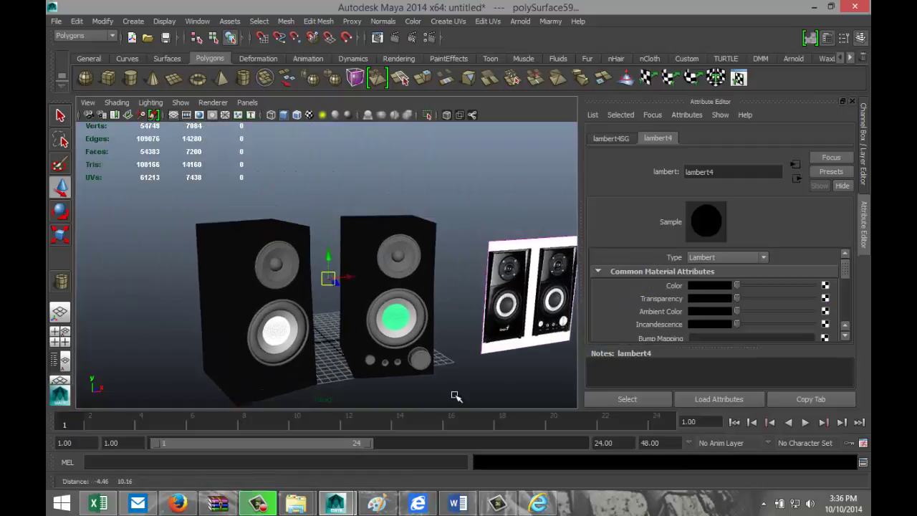
scroll(370, 344, up, 3)
scroll(371, 345, up, 2)
click(222, 269)
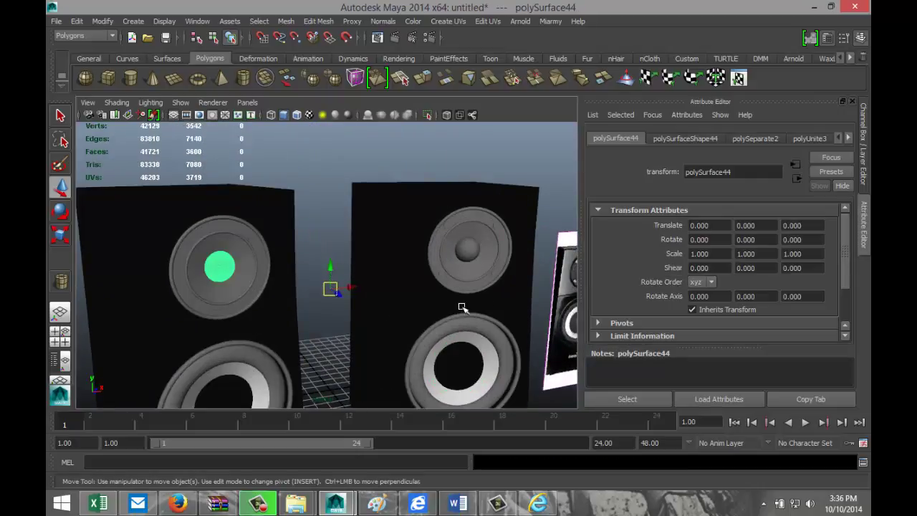
click(468, 251)
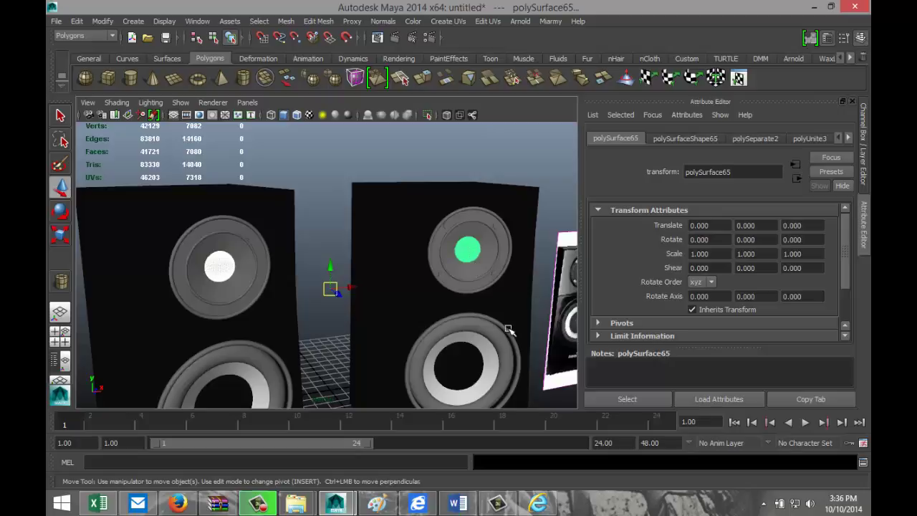
alt+drag(434, 323, 514, 325)
right_drag(457, 236, 469, 455)
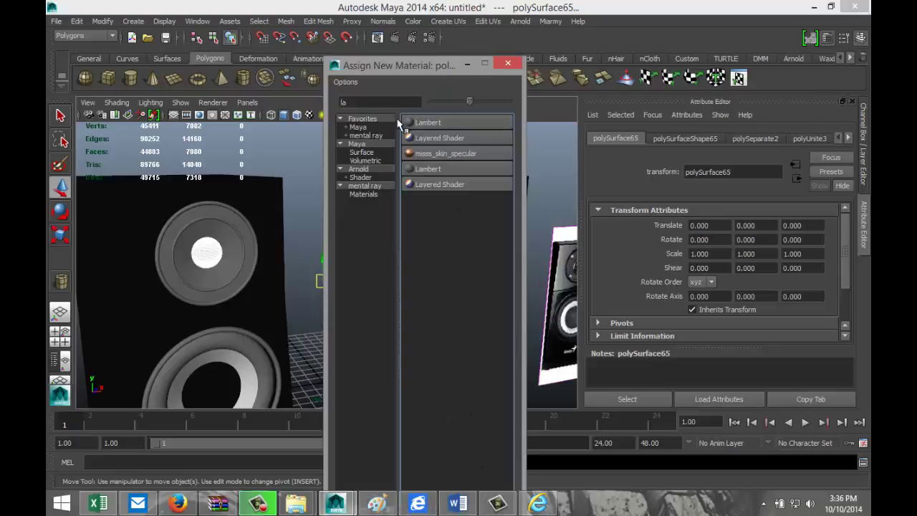
text(l)
text(ph)
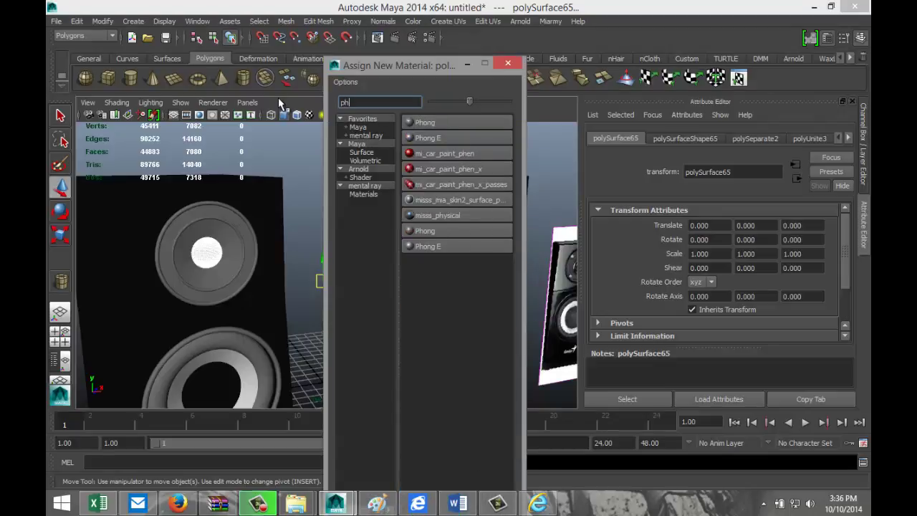
click(462, 137)
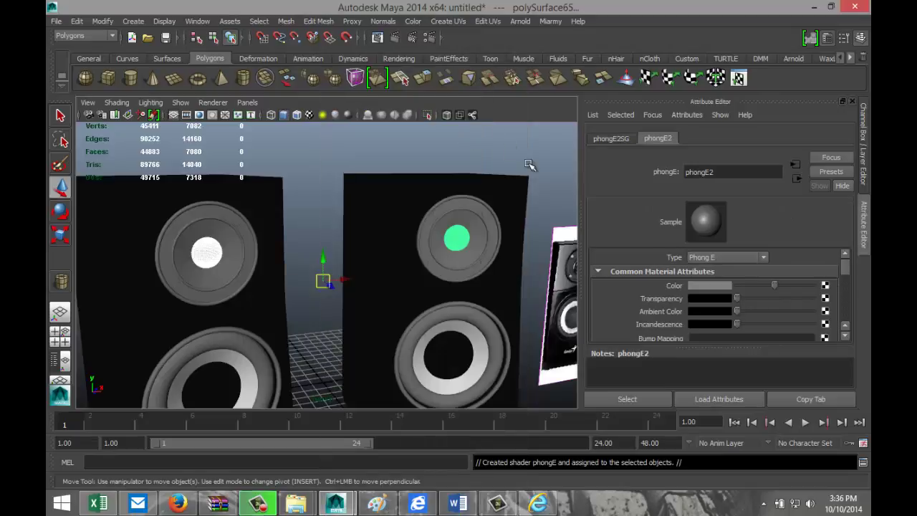
click(692, 286)
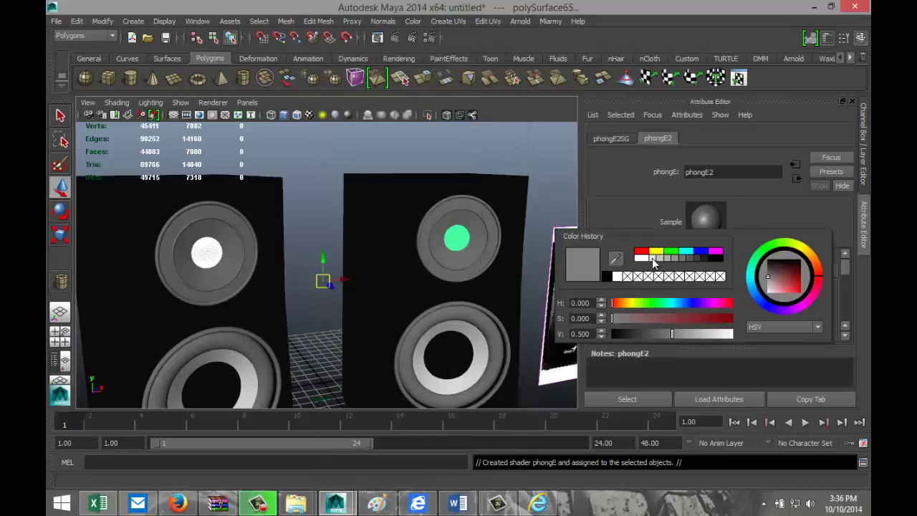
click(611, 279)
Assign a new Lambert material to the cones, inner rings and flat surrounds of both tweeters and set its color to black
key(a)
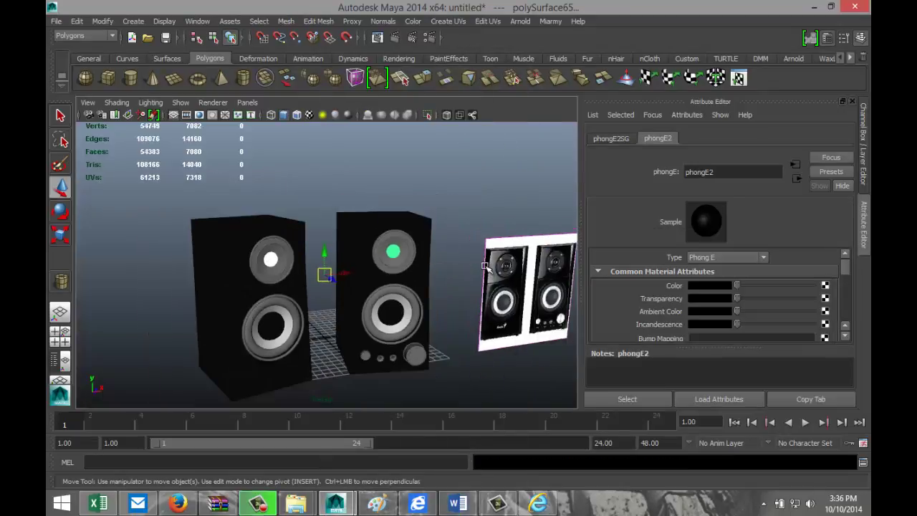
scroll(485, 273, up, 2)
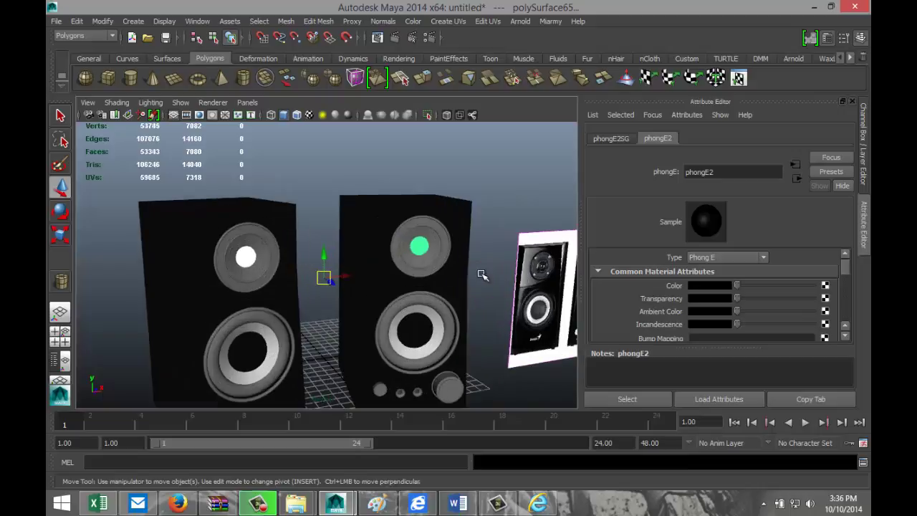
click(424, 271)
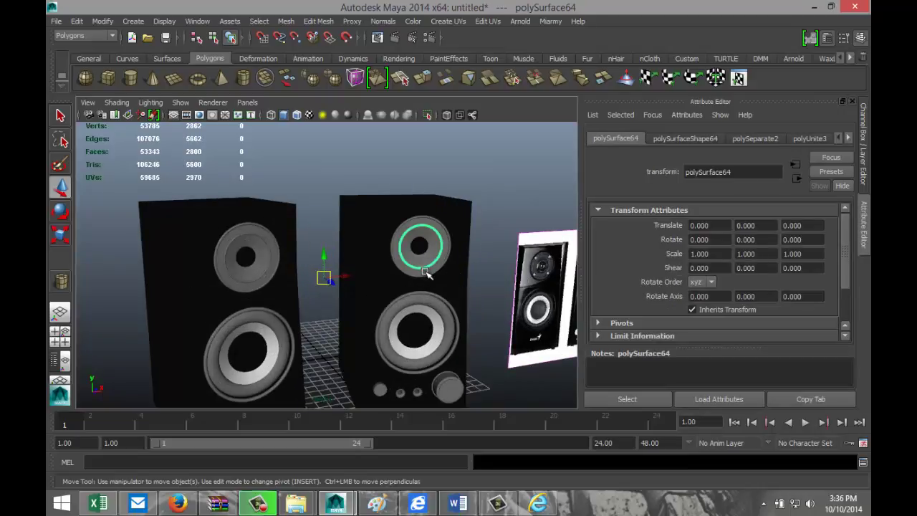
scroll(439, 274, up, 2)
click(458, 271)
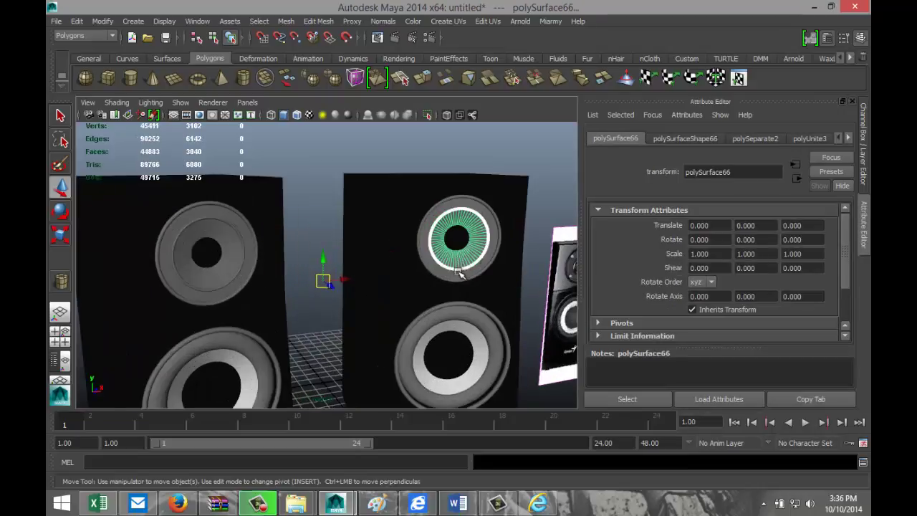
click(457, 276)
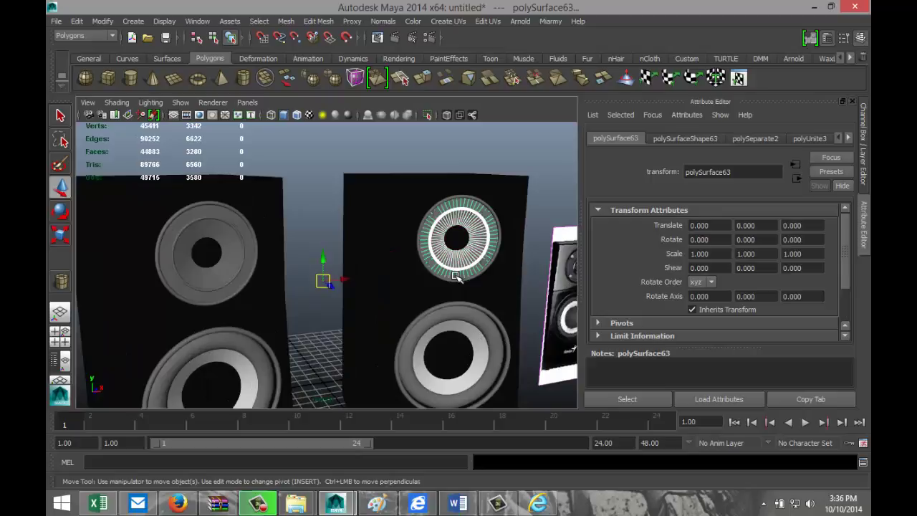
click(243, 269)
shift+click(245, 267)
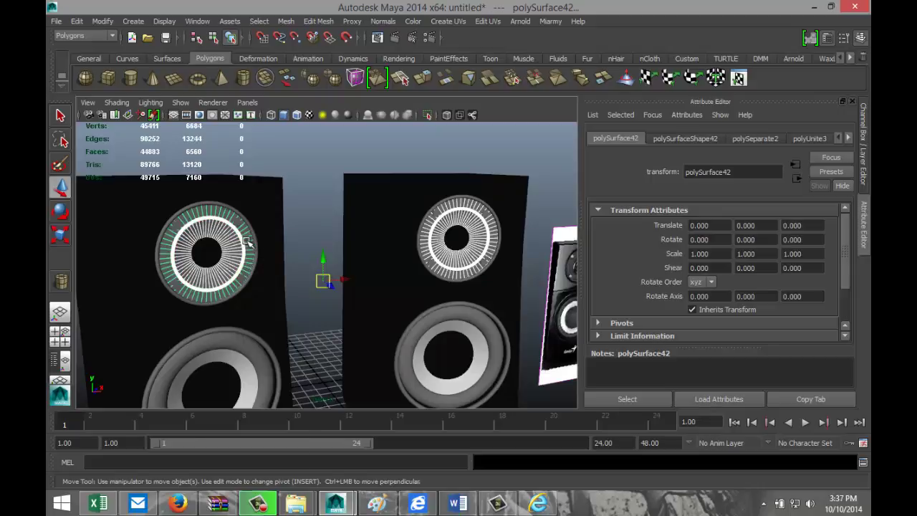
right_drag(247, 243, 267, 443)
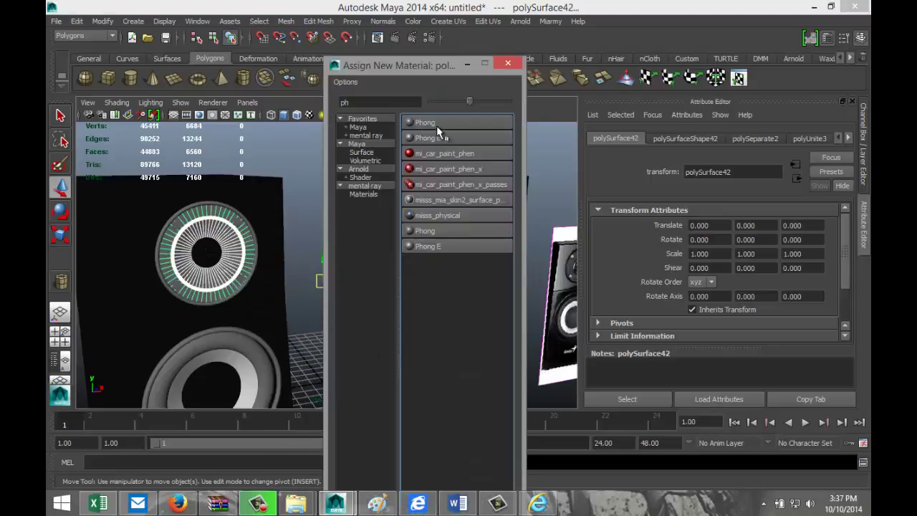
text(la)
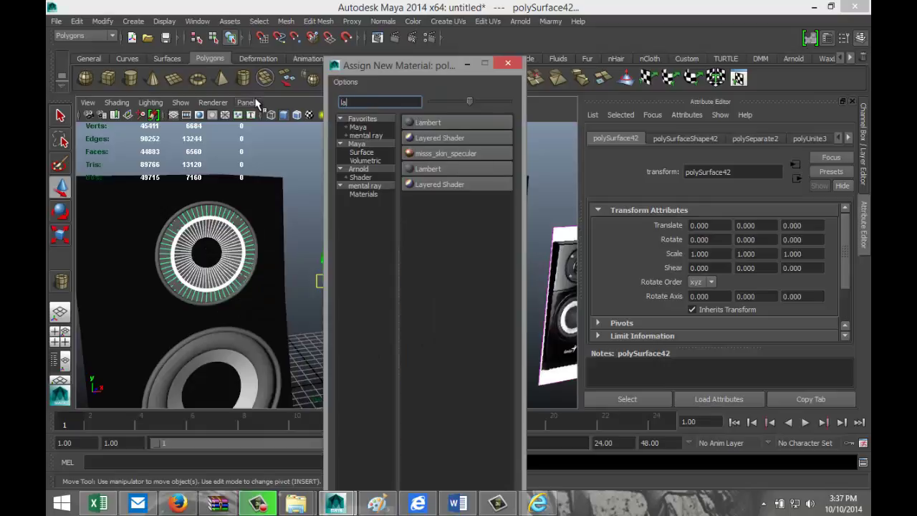
click(469, 124)
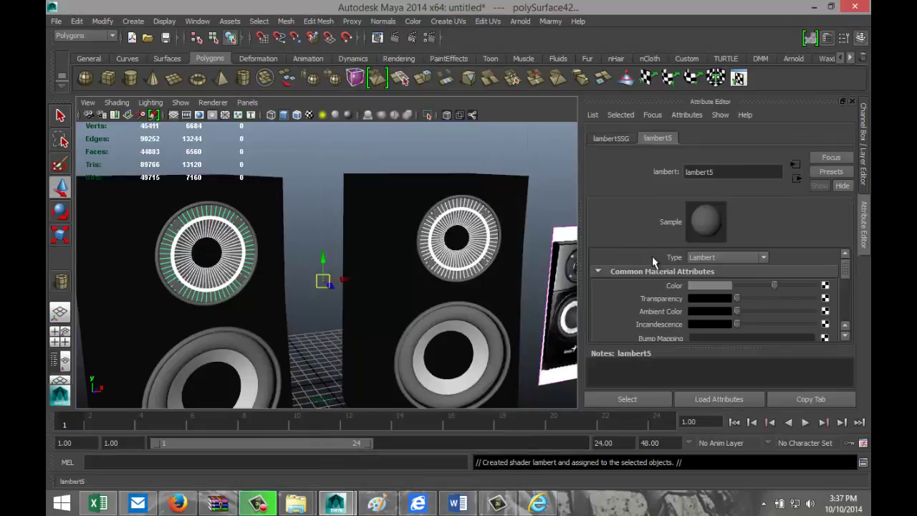
click(693, 287)
click(609, 277)
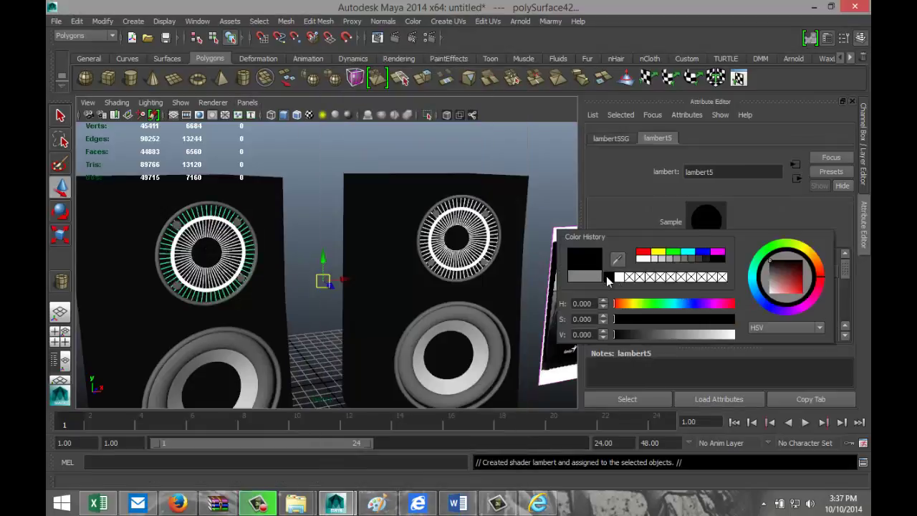
Assign a new Phong E material to the outer rims of both tweeters and set its color to black
scroll(473, 235, up, 5)
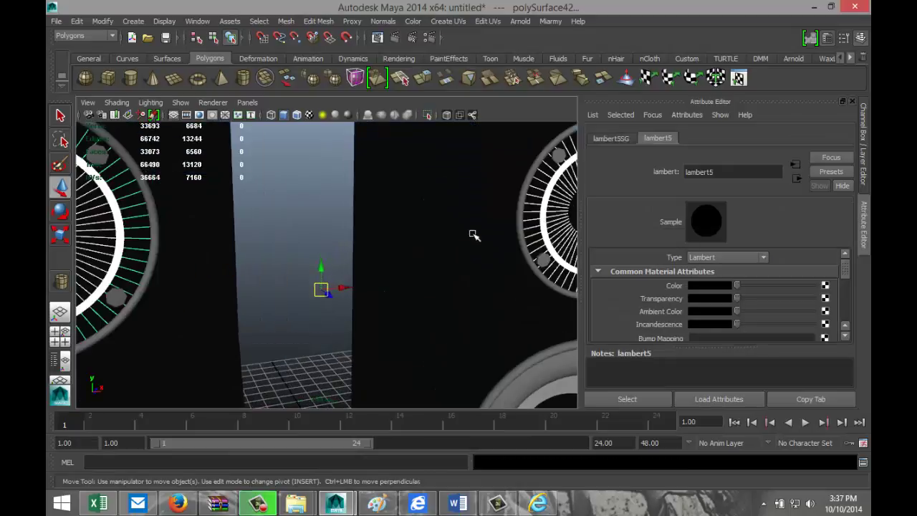
click(520, 202)
click(148, 273)
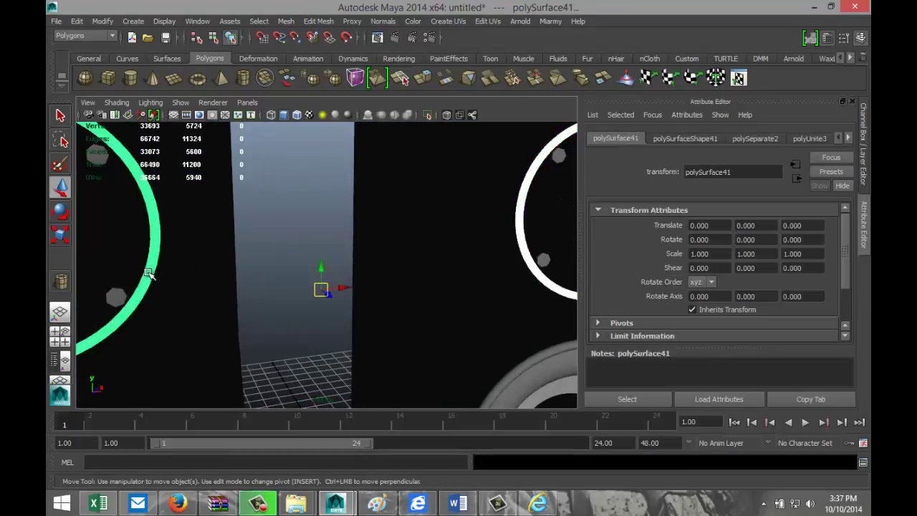
right_drag(148, 234, 142, 456)
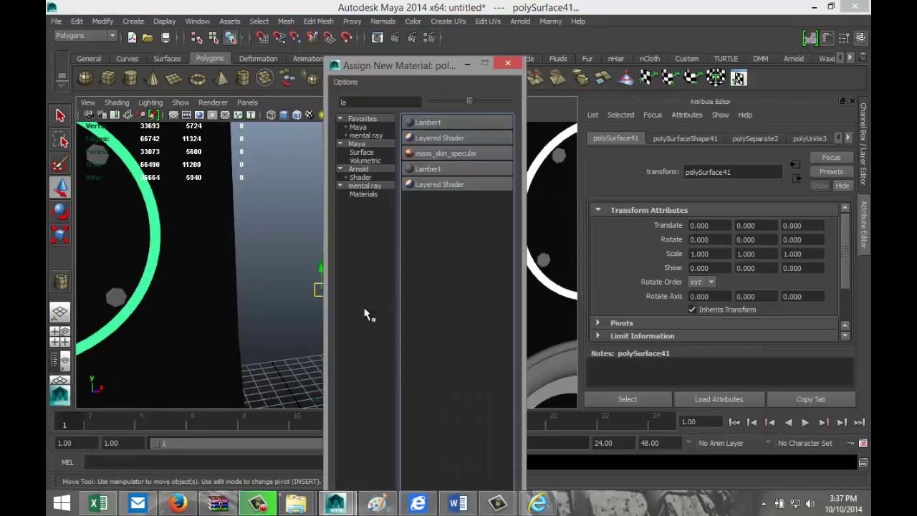
drag(393, 104, 287, 101)
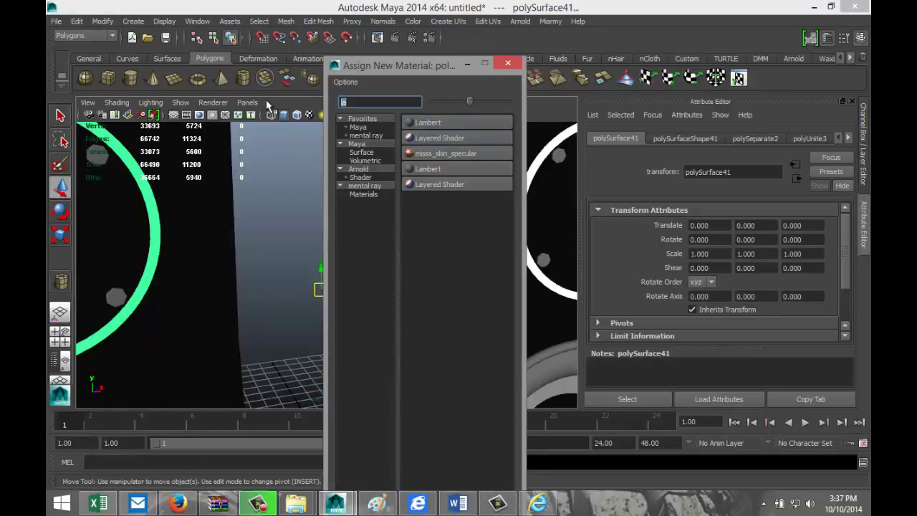
text(ph)
click(449, 140)
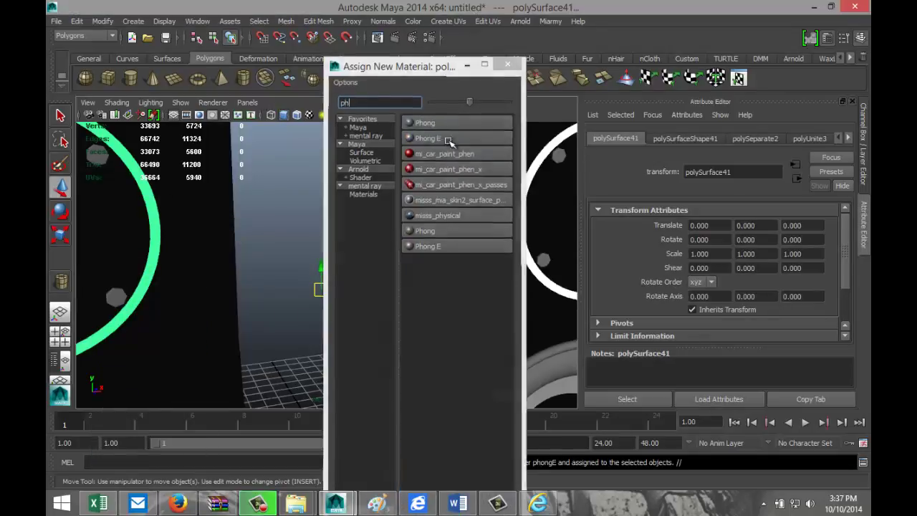
click(687, 284)
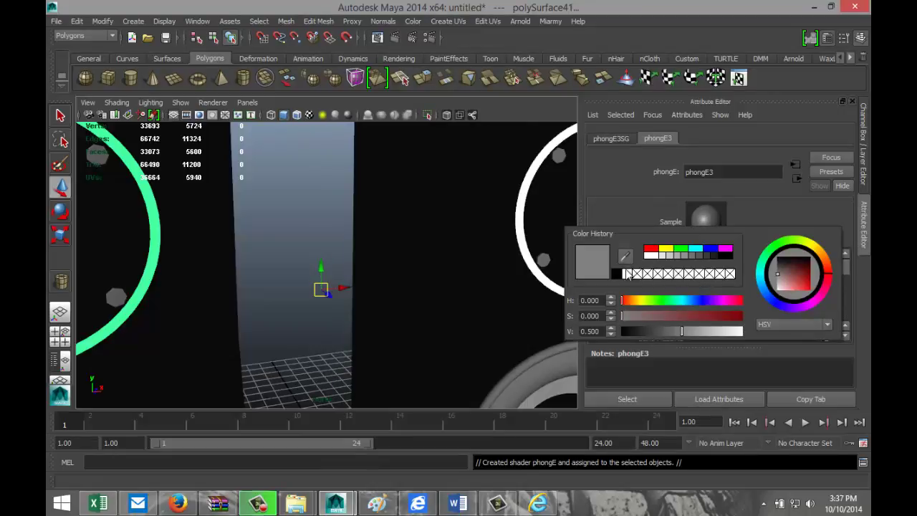
Assign a new Phong E material to the outer rims of both woofers and set its color to black
scroll(398, 245, down, 5)
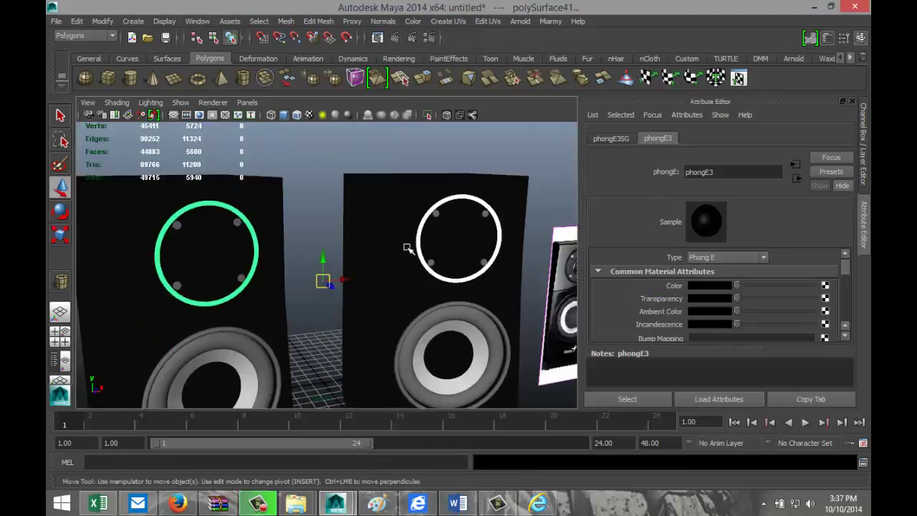
scroll(416, 249, down, 3)
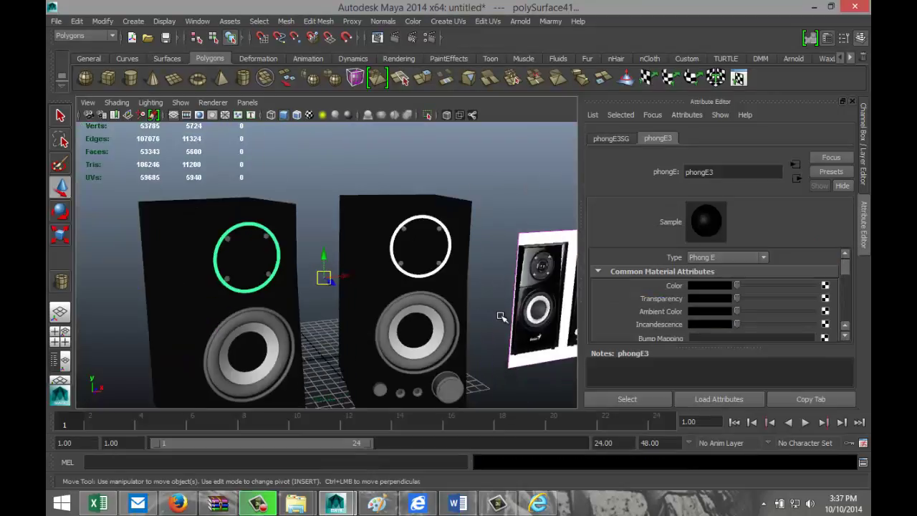
click(293, 360)
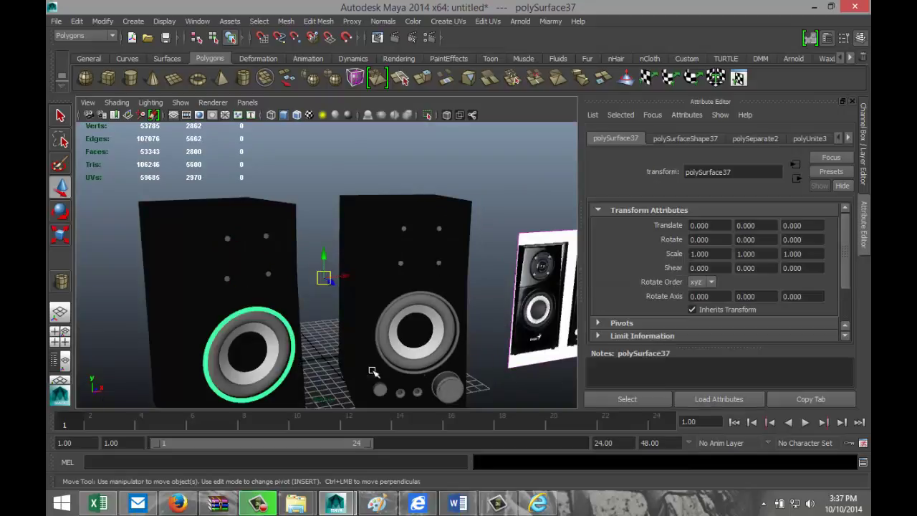
shift+click(460, 338)
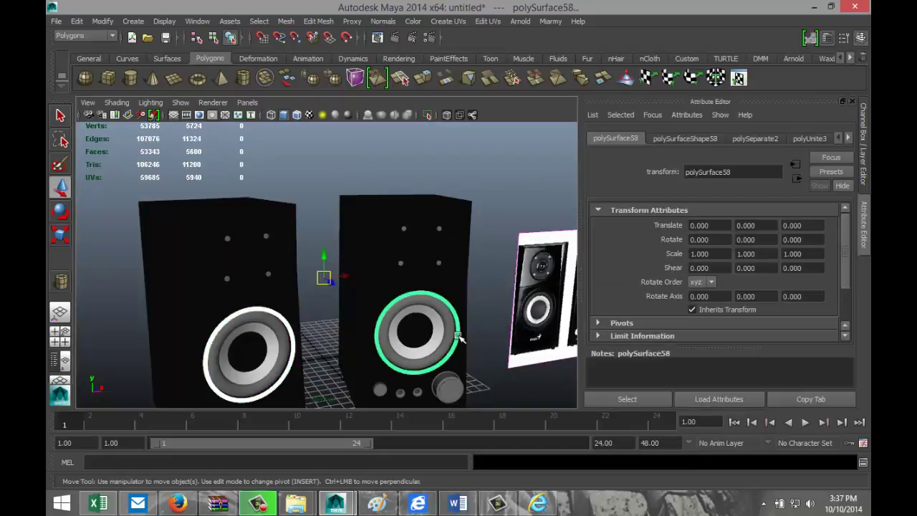
right_drag(460, 338, 430, 449)
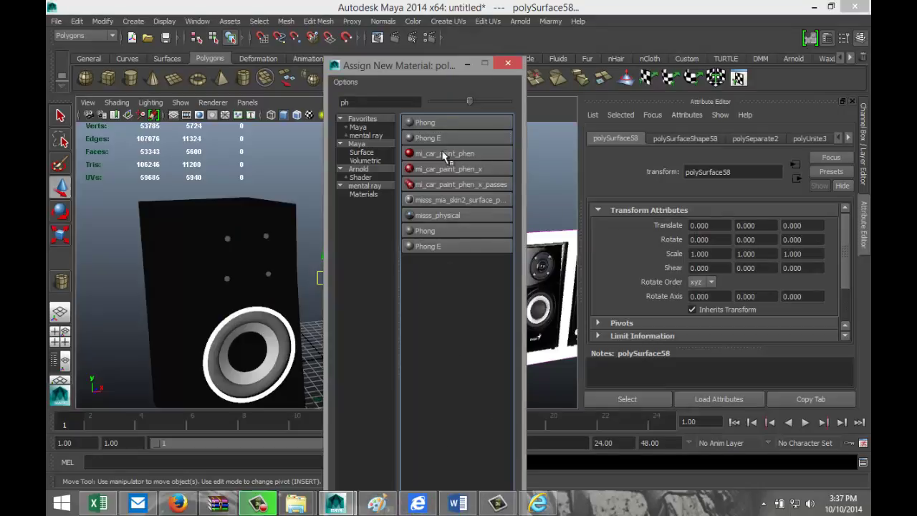
click(438, 138)
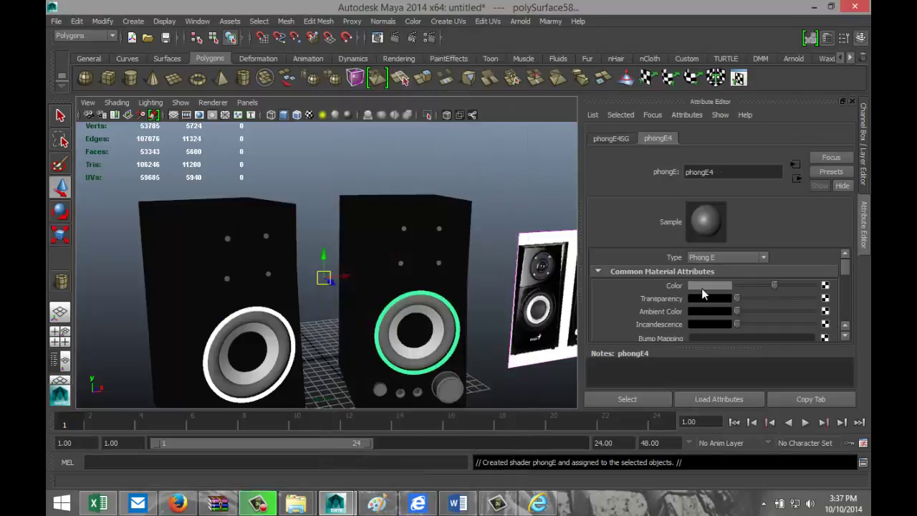
click(706, 286)
click(621, 280)
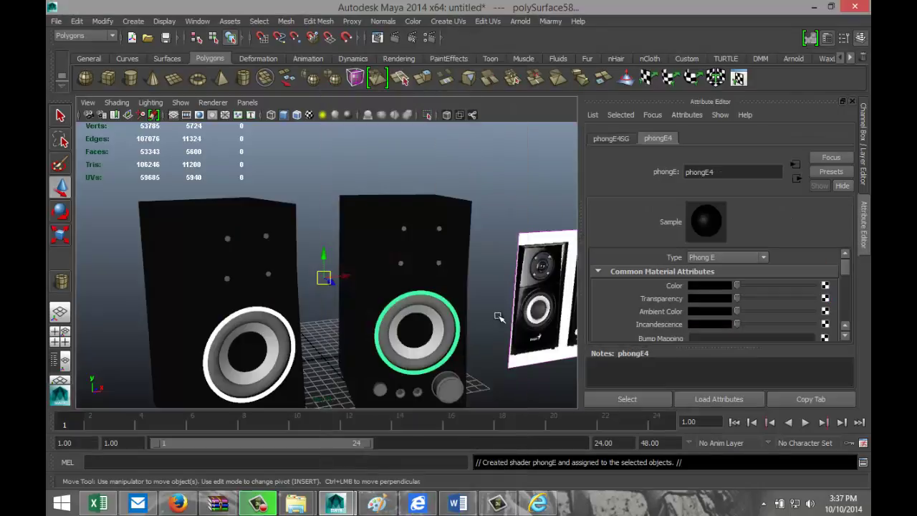
Assign a new Lambert material to the surrounds between the rim and white cone of both woofers and set its color to black
scroll(473, 335, up, 3)
alt+middle_drag(487, 341, 419, 263)
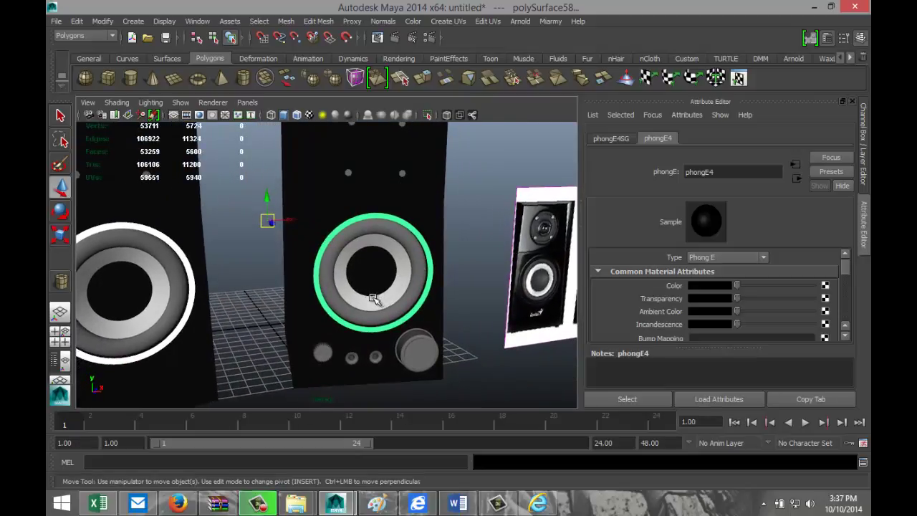
click(185, 279)
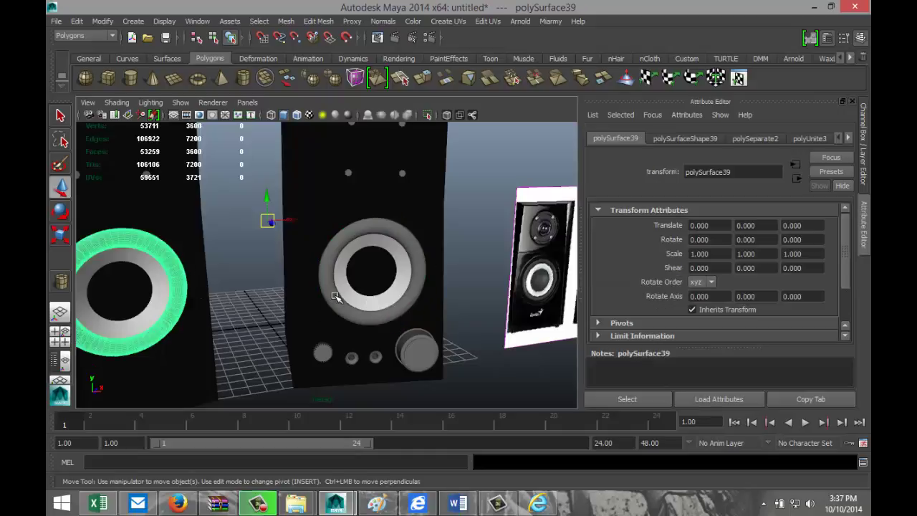
shift+click(328, 278)
right_drag(326, 272, 347, 455)
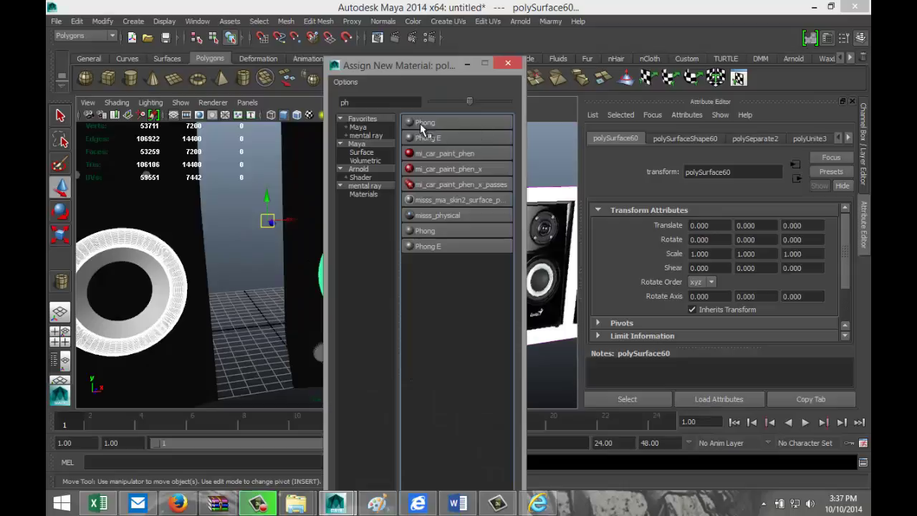
text(la)
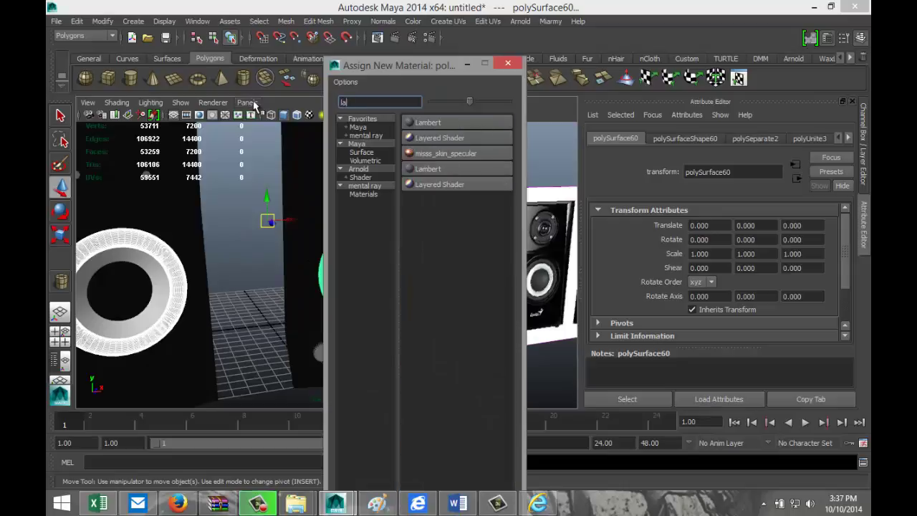
click(446, 122)
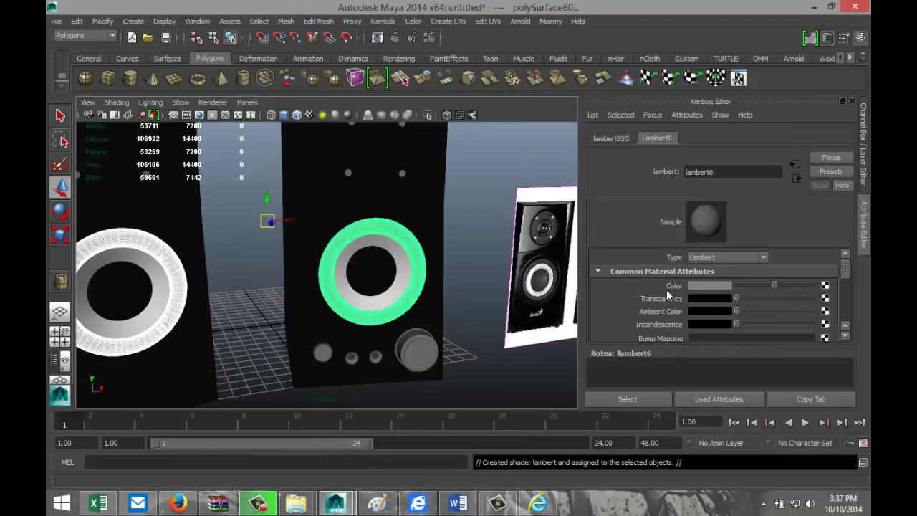
click(709, 285)
click(615, 281)
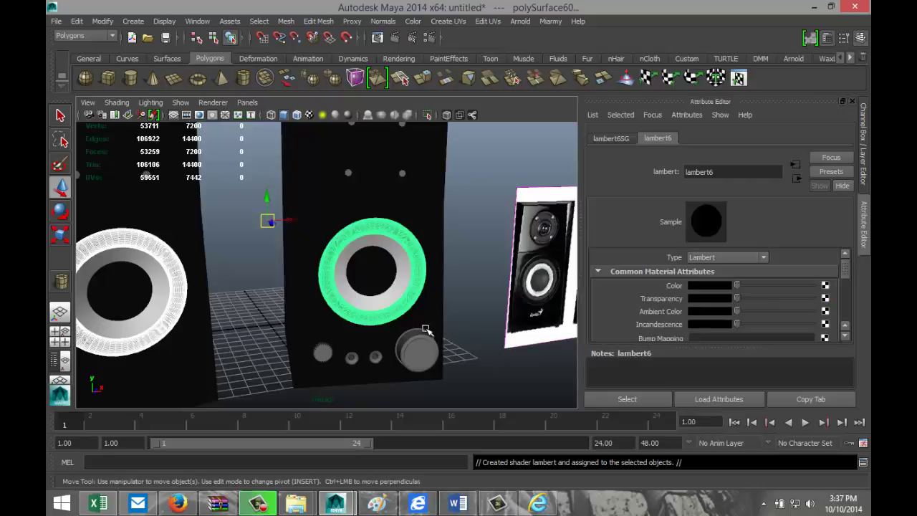
Assign a new mia_material_x material to the four screws around the tweeter on both speakers
scroll(336, 295, down, 3)
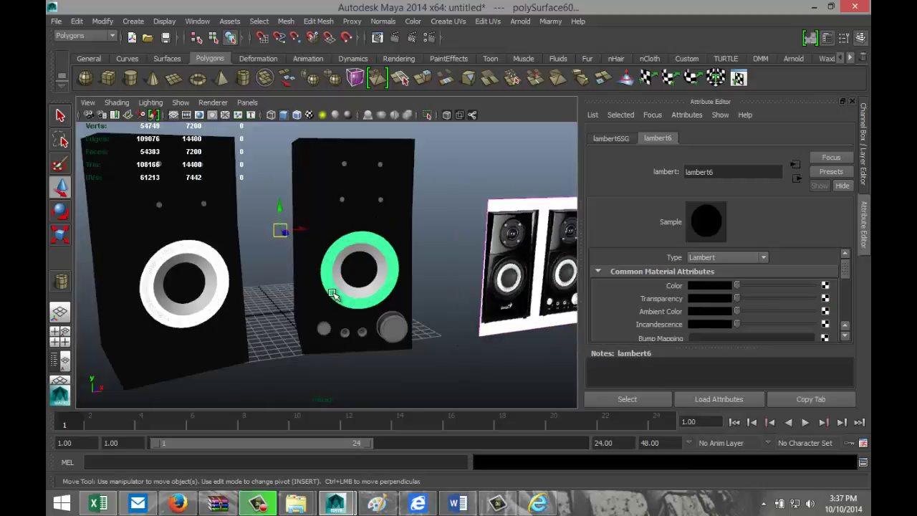
alt+drag(411, 316, 458, 326)
alt+middle_drag(458, 327, 482, 334)
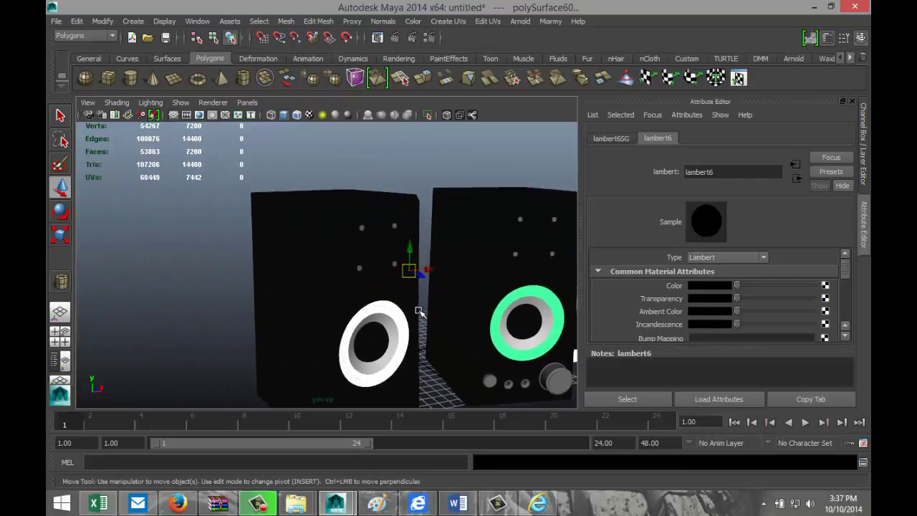
scroll(411, 270, up, 3)
click(381, 209)
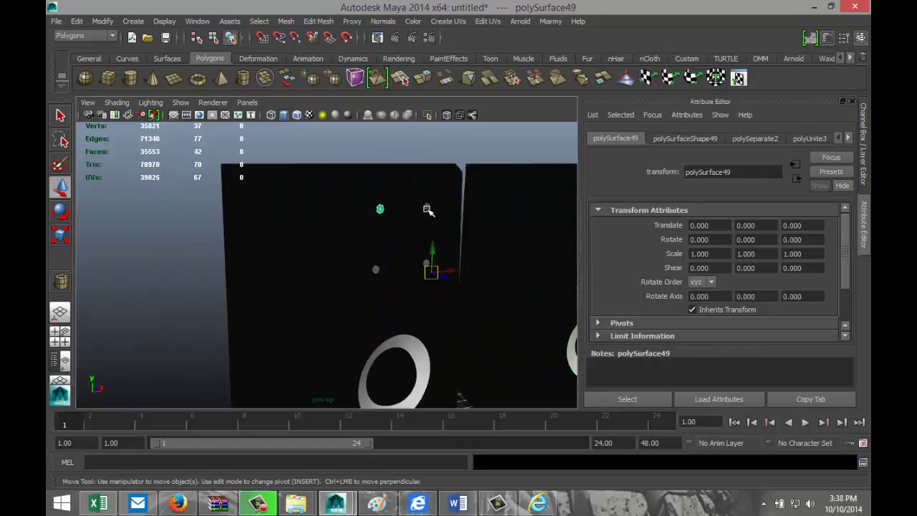
shift+click(428, 207)
shift+click(376, 269)
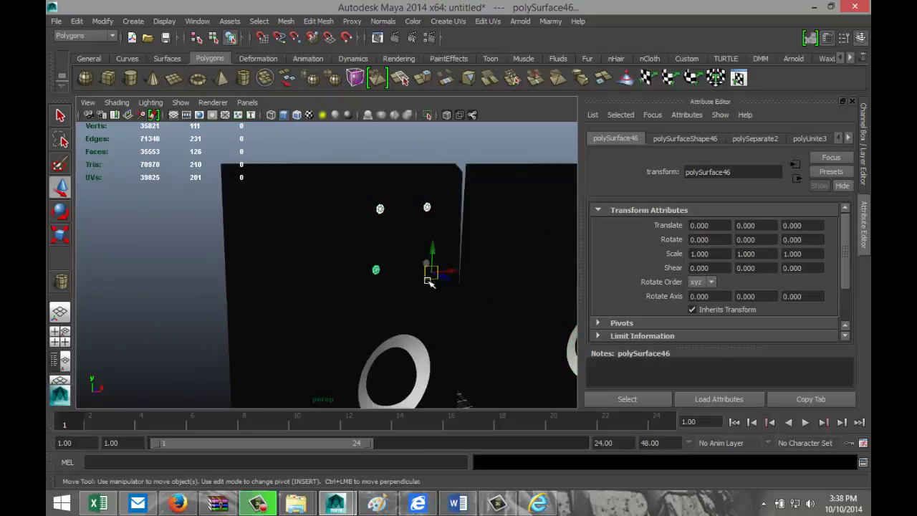
shift+click(427, 263)
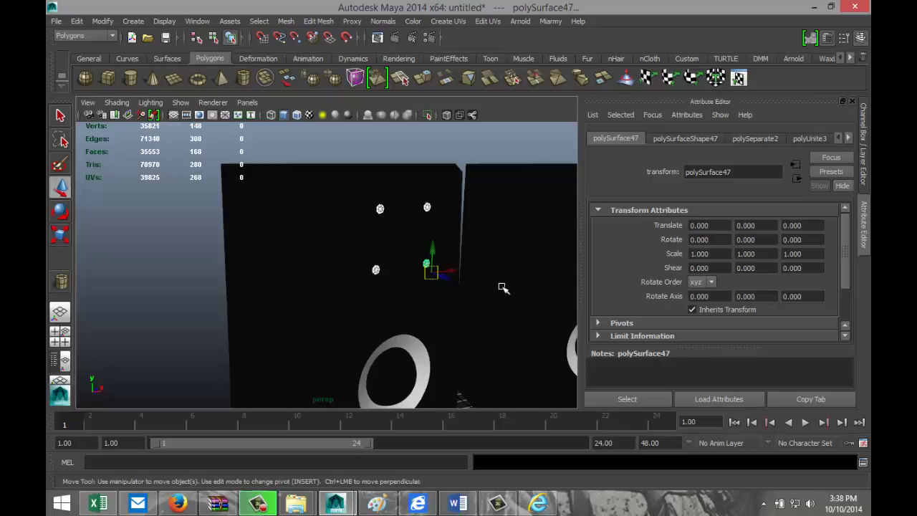
alt+right_drag(465, 301, 278, 253)
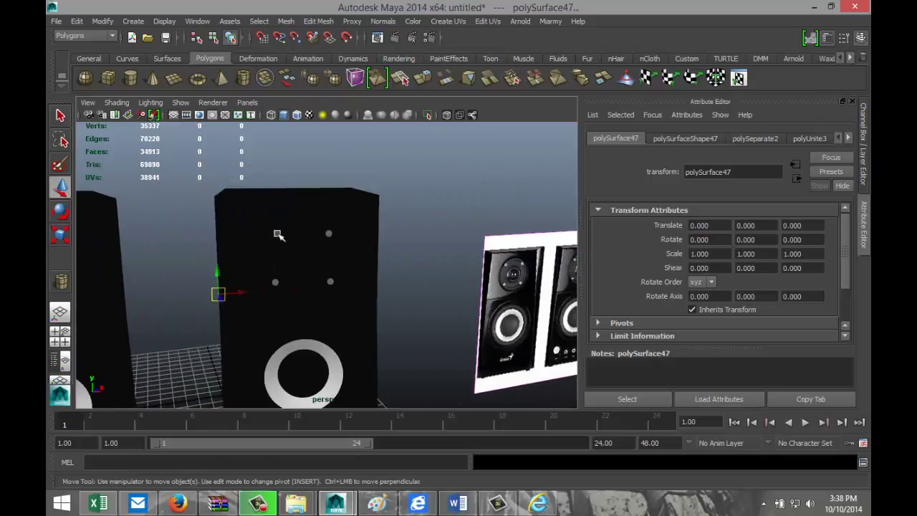
click(330, 264)
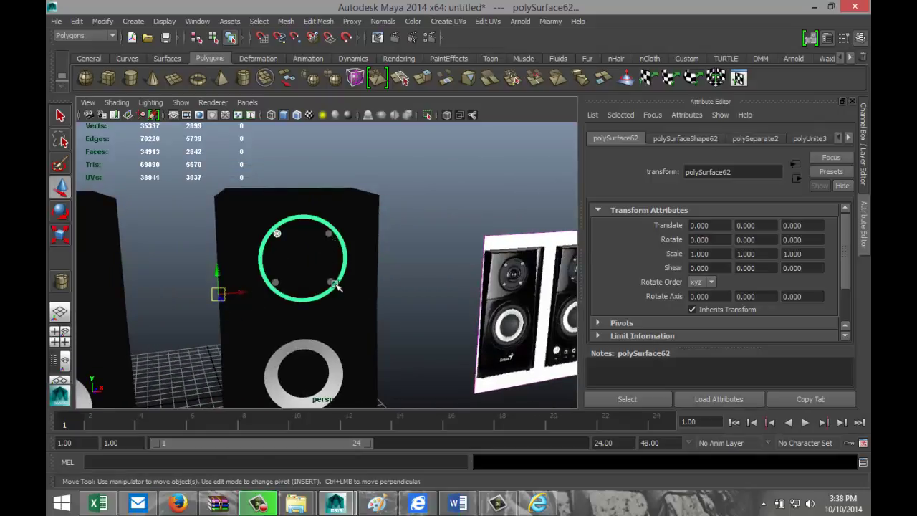
scroll(335, 285, up, 2)
click(329, 220)
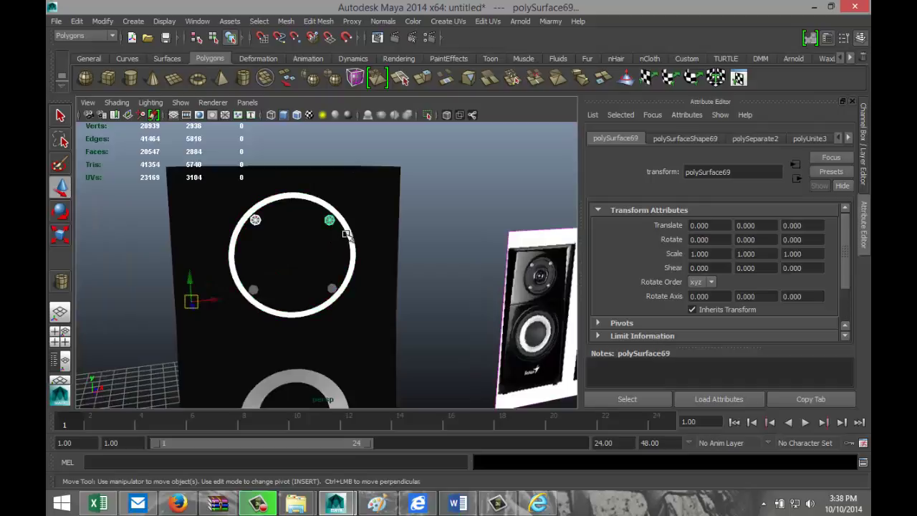
click(332, 289)
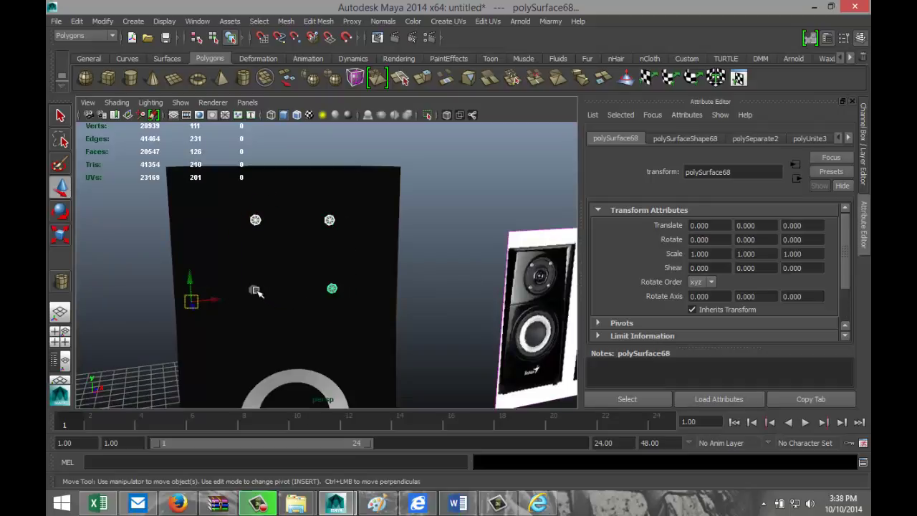
click(253, 290)
right_drag(333, 289, 362, 462)
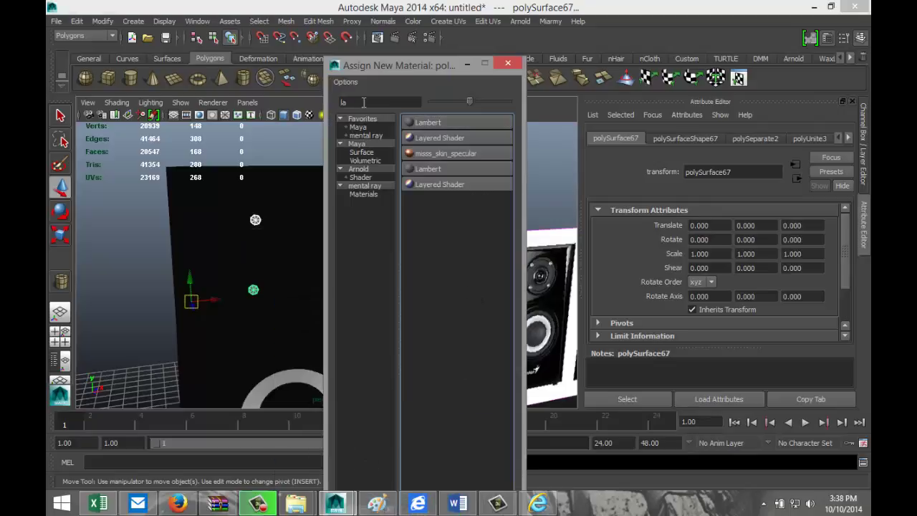
text(mia)
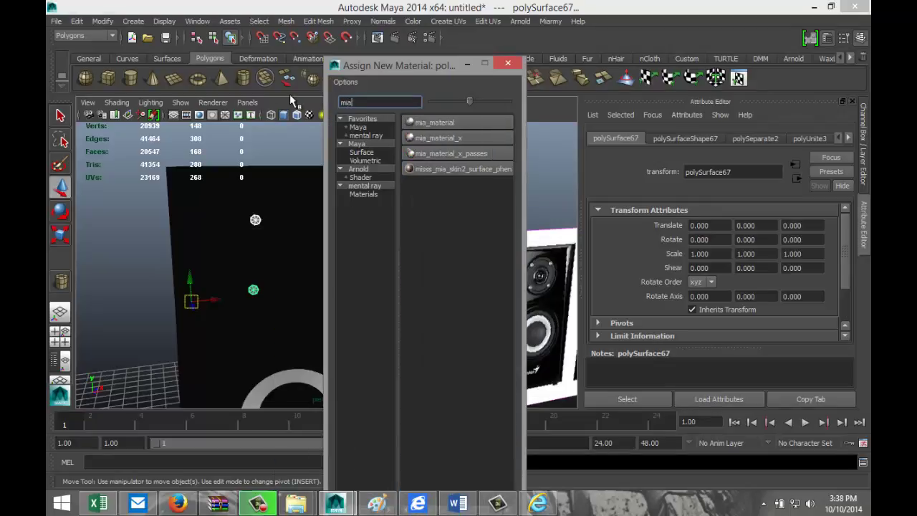
click(472, 138)
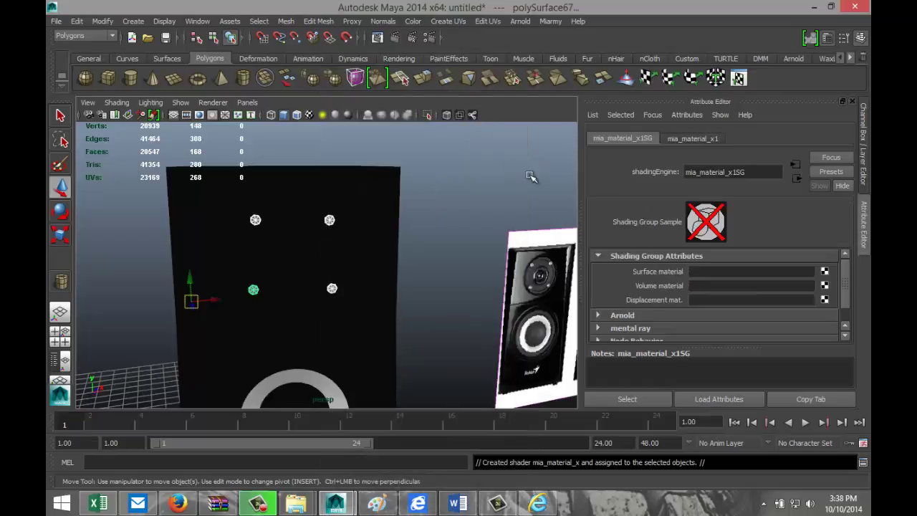
Apply the Chrome preset to the new material on the tweeter screws
click(706, 140)
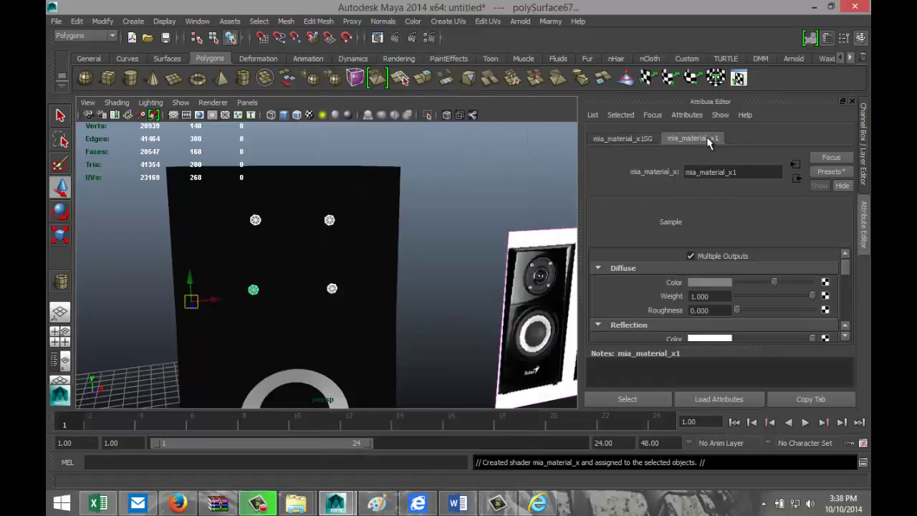
click(820, 173)
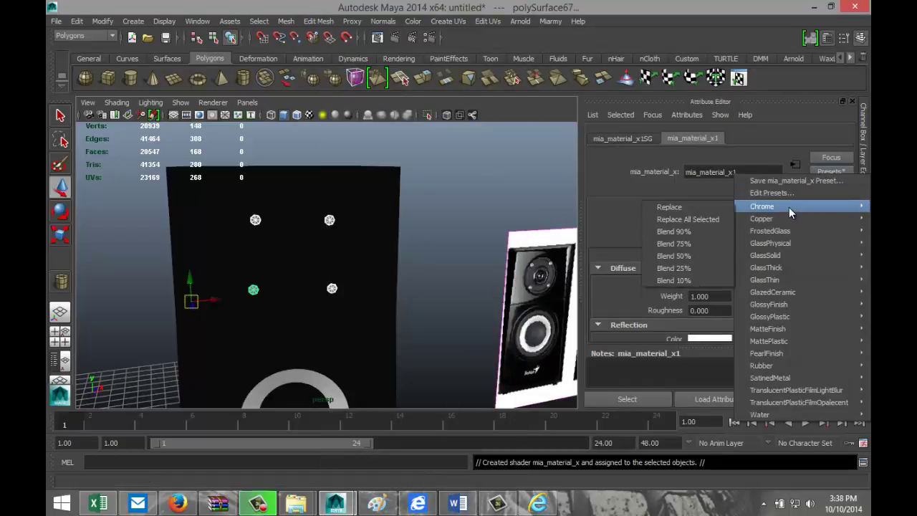
mouse_move(763, 214)
click(673, 220)
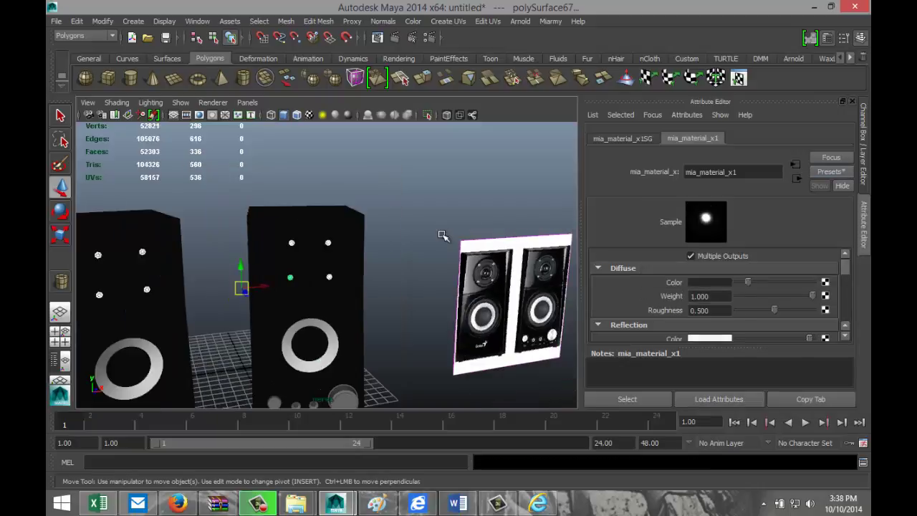
Assign the existing mia_material_x1 material to the large knob and its base ring, the small ribbed knob and the outer rims of both jacks
scroll(464, 249, down, 3)
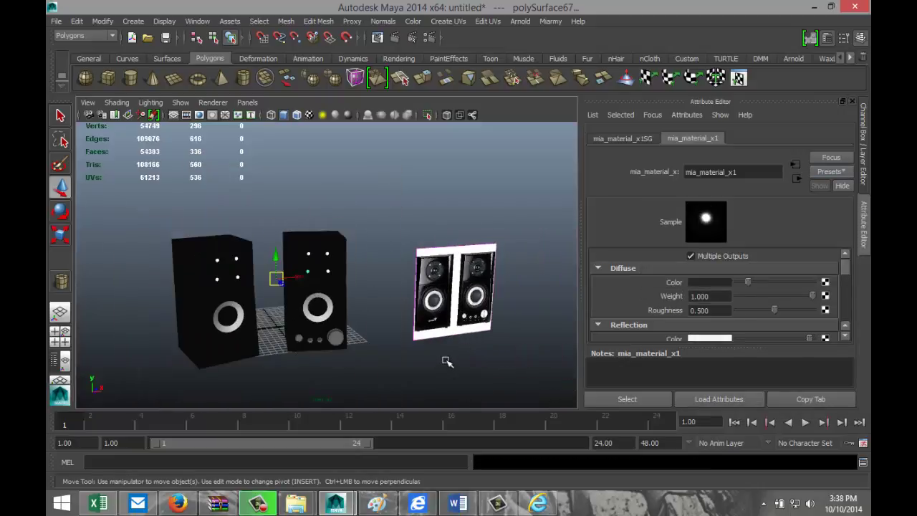
alt+middle_drag(445, 360, 306, 280)
scroll(483, 311, up, 6)
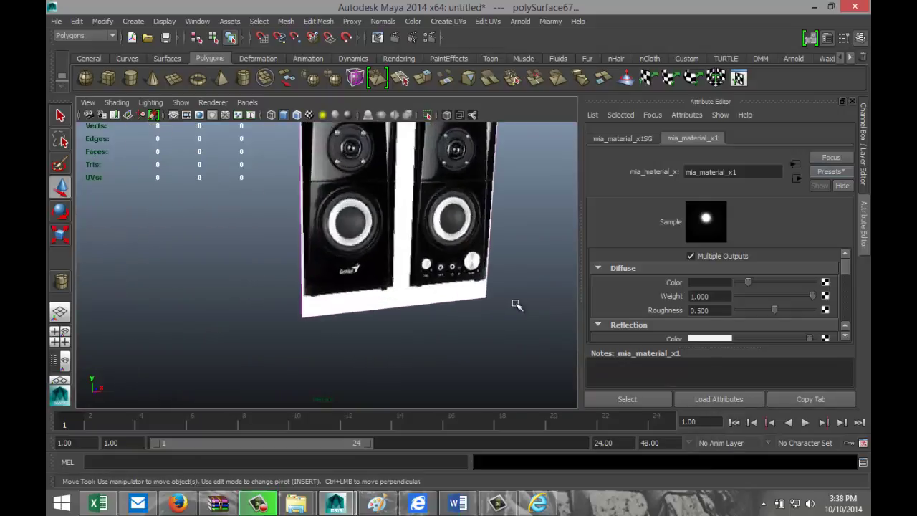
scroll(518, 305, up, 2)
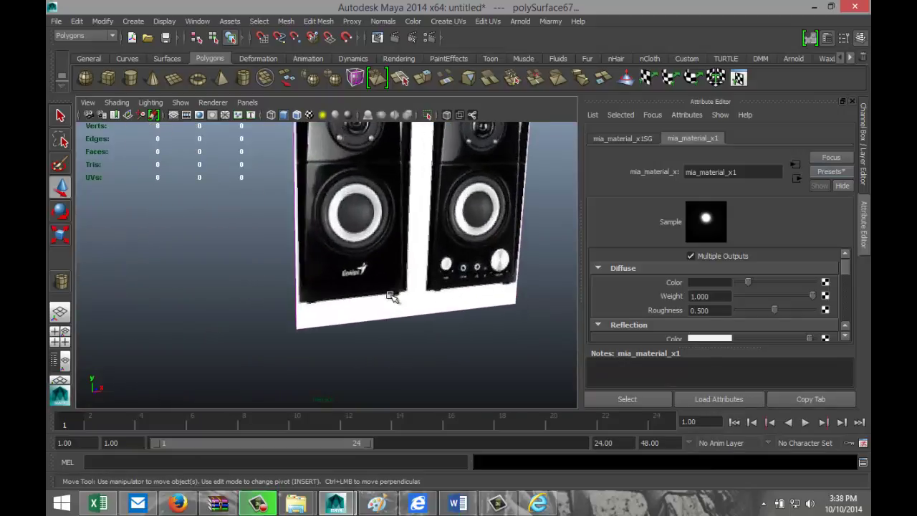
scroll(389, 293, down, 5)
alt+middle_drag(175, 305, 387, 308)
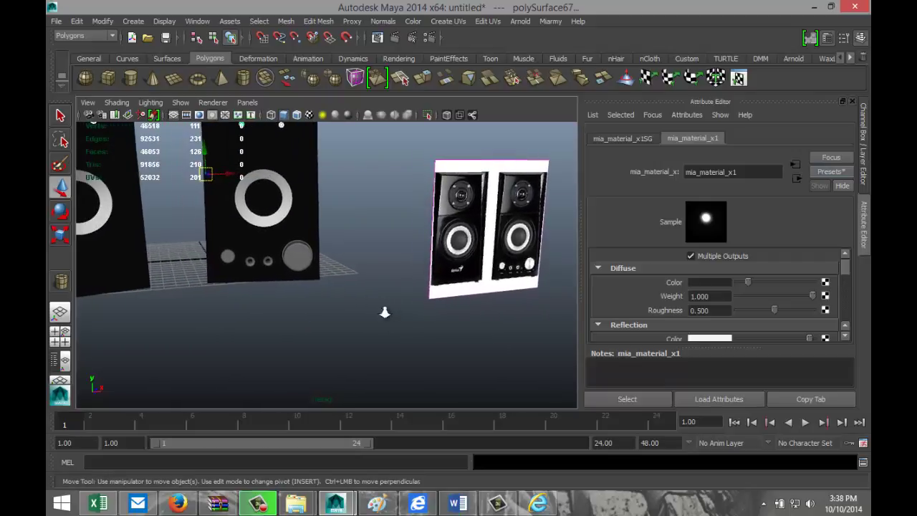
scroll(344, 307, up, 3)
click(243, 254)
scroll(185, 317, down, 3)
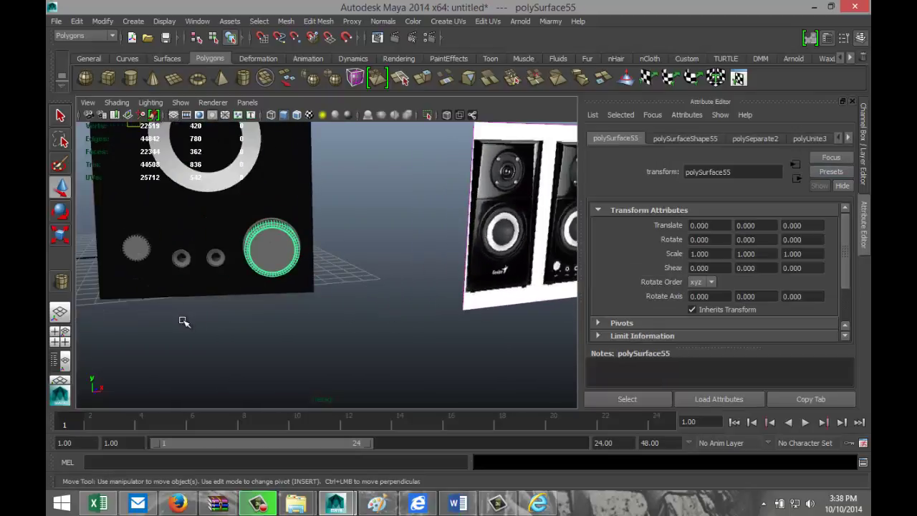
alt+middle_drag(185, 322, 270, 332)
shift+click(226, 259)
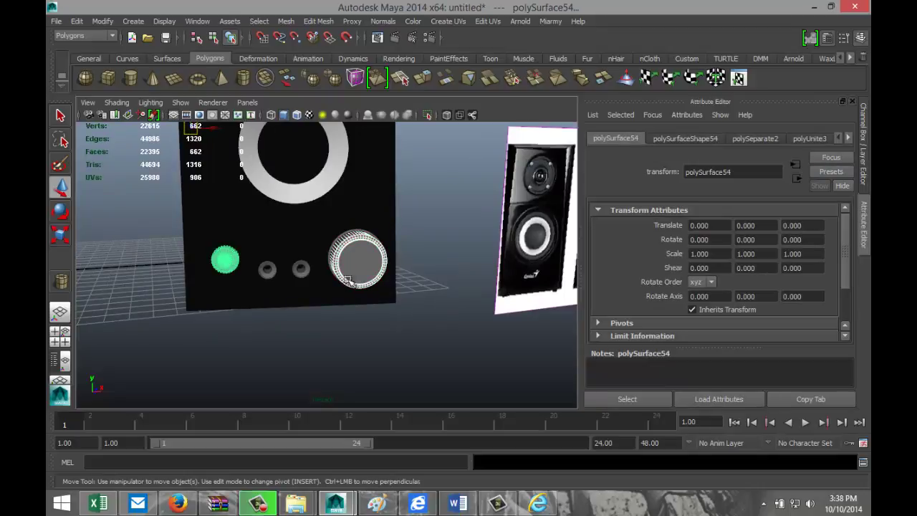
scroll(257, 297, up, 3)
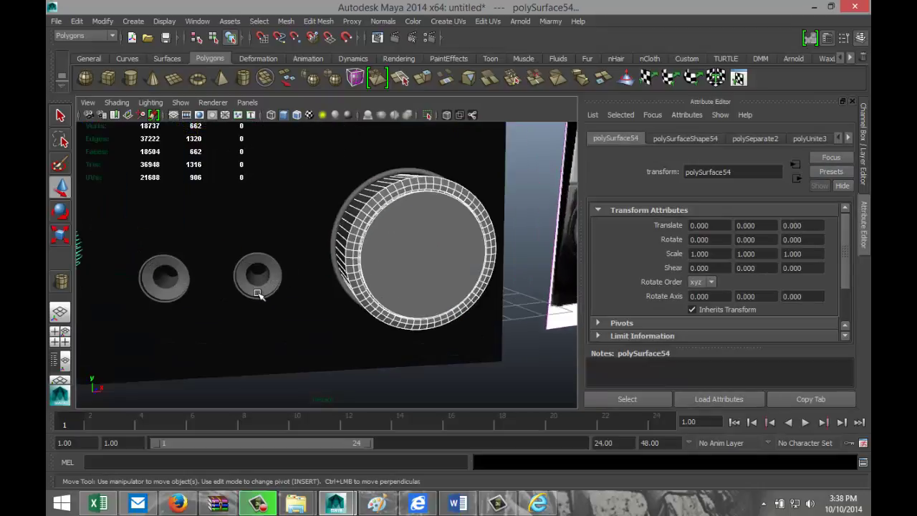
scroll(256, 297, down, 2)
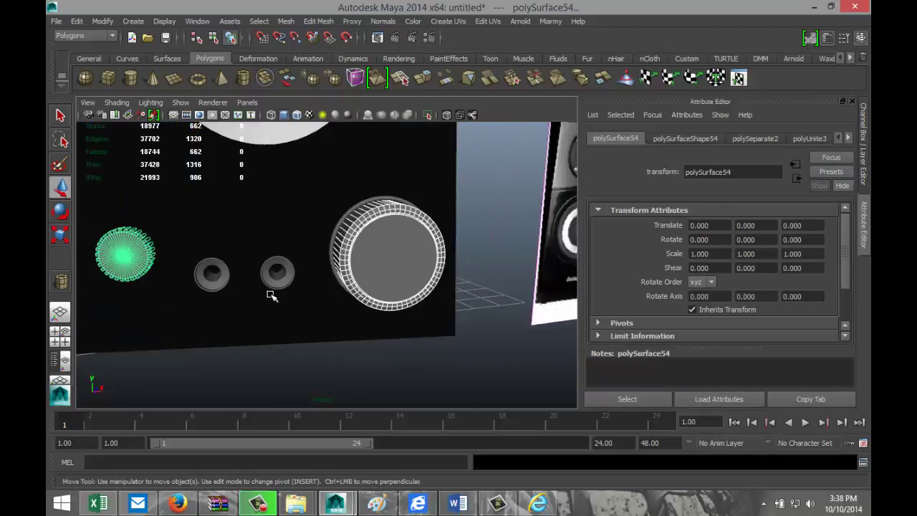
click(343, 215)
scroll(290, 320, up, 2)
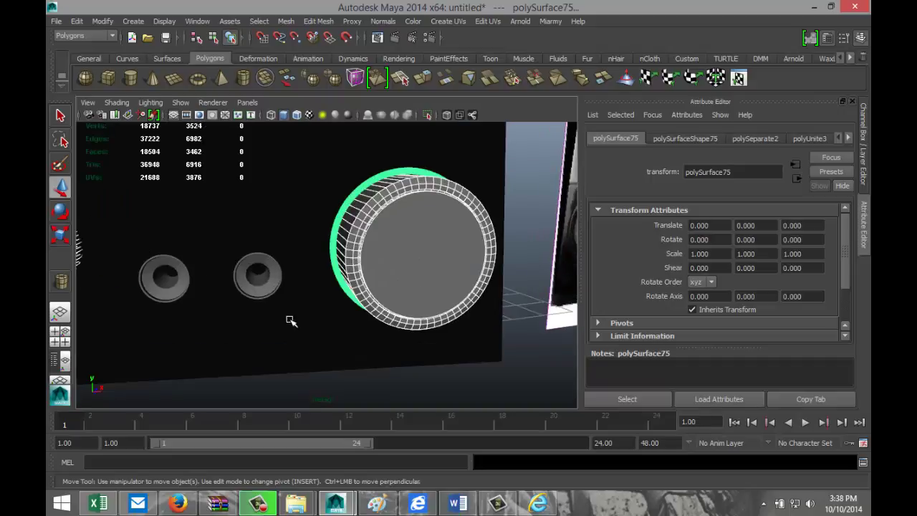
click(277, 270)
click(183, 268)
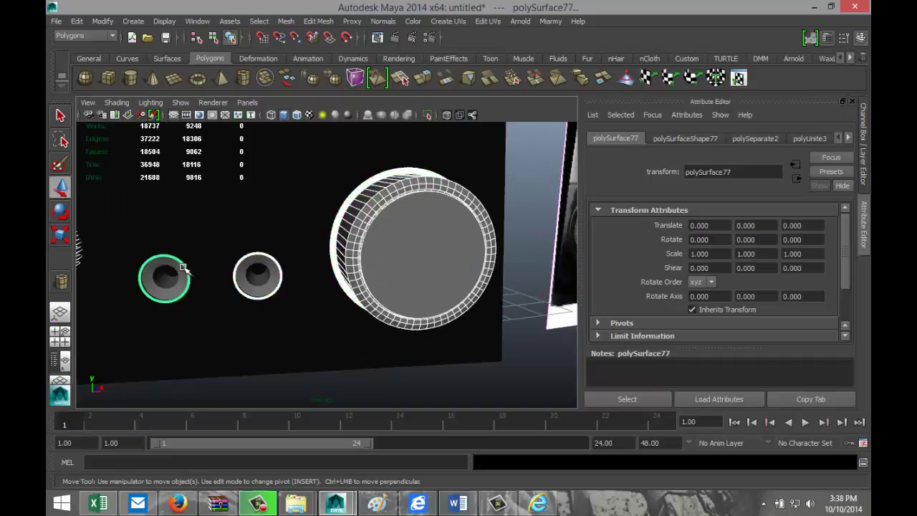
right_click(356, 237)
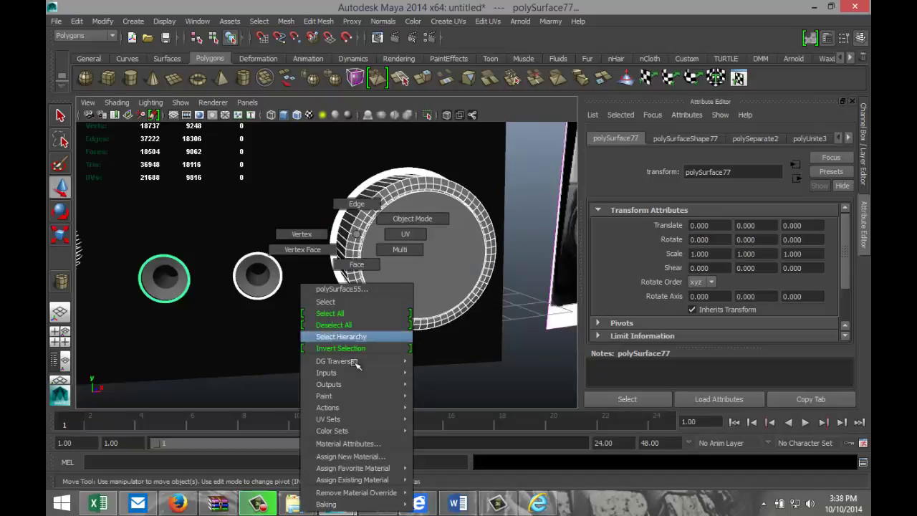
mouse_move(373, 479)
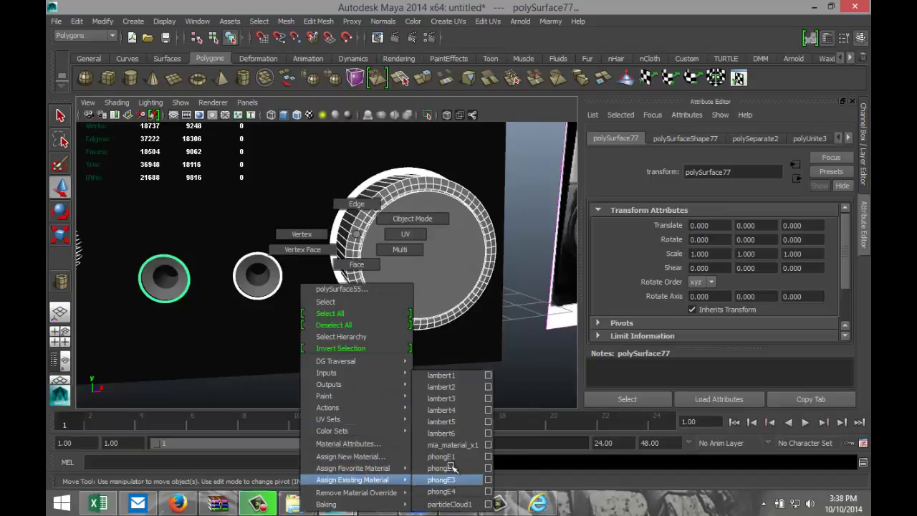
click(462, 445)
Assign a new Lambert material to the inner sockets of both jacks and set its color to white
scroll(351, 385, down, 2)
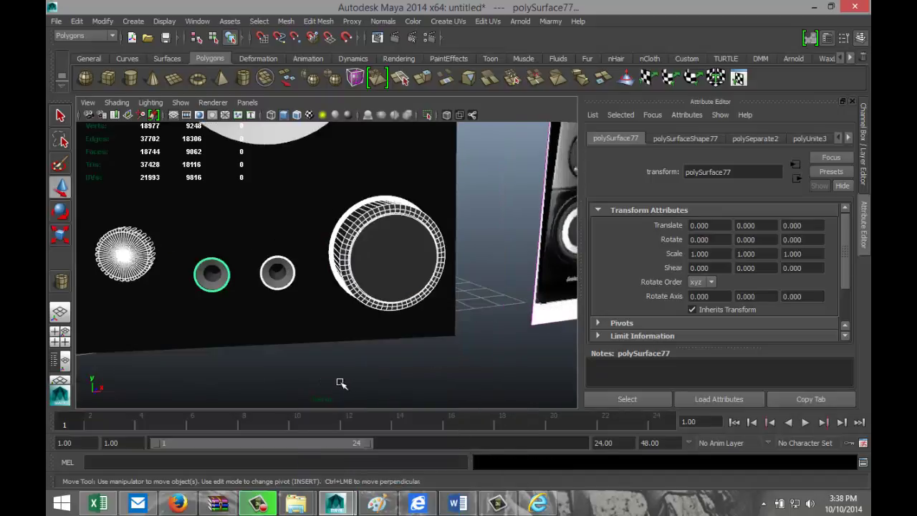
alt+middle_drag(205, 355, 301, 334)
scroll(338, 317, up, 3)
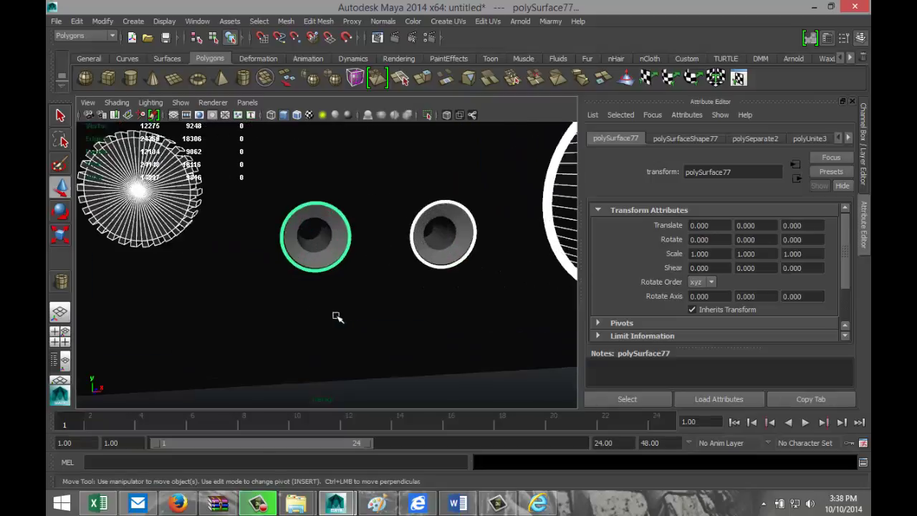
click(440, 251)
right_drag(442, 253, 433, 454)
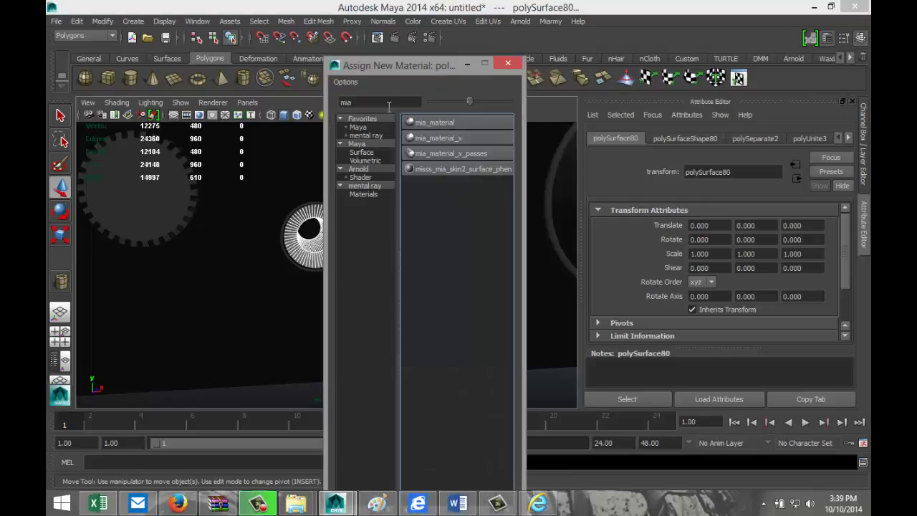
double_click(378, 102)
text(la)
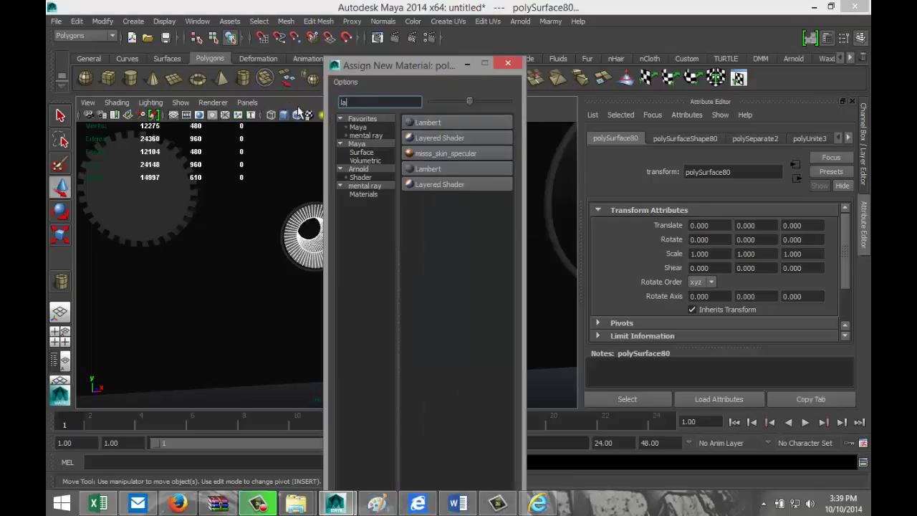
click(452, 122)
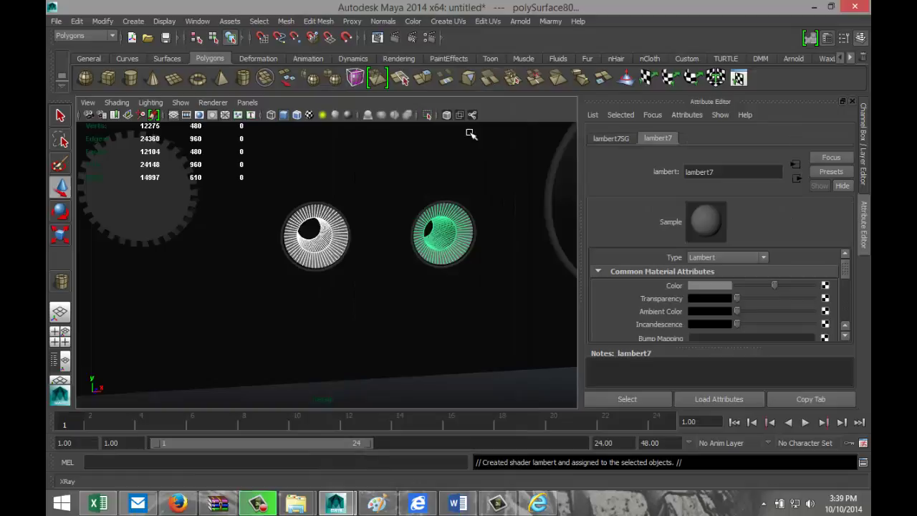
click(697, 283)
click(650, 258)
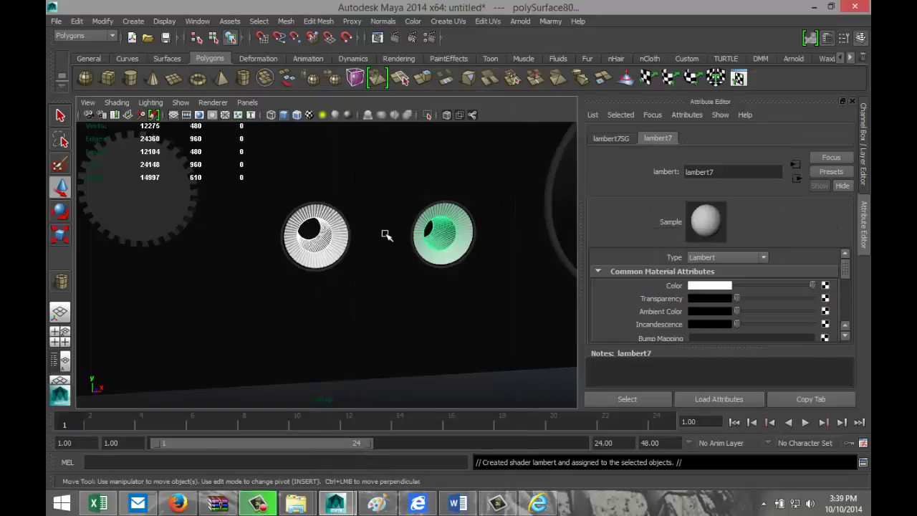
scroll(387, 235, down, 10)
scroll(390, 238, down, 4)
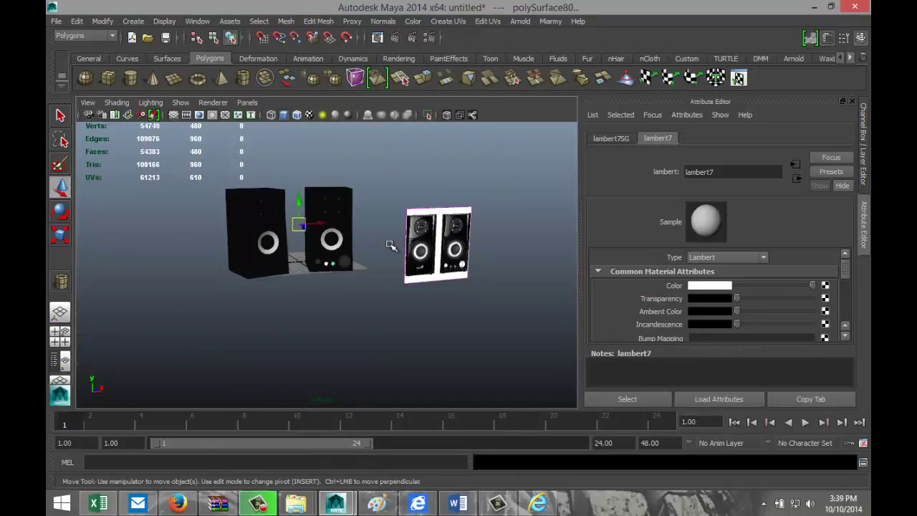
alt+middle_drag(394, 286, 344, 306)
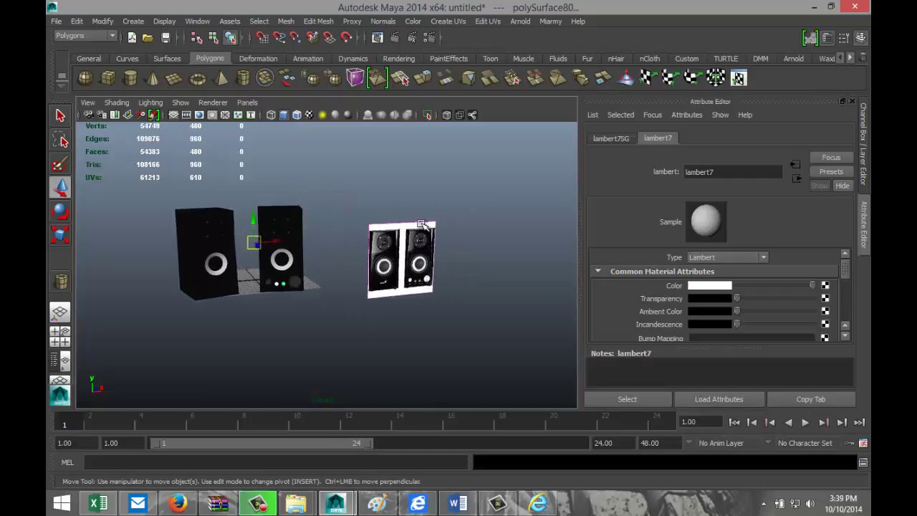
Delete the reference image plane and draw a large polygon plane under both speakers as a floor
click(424, 223)
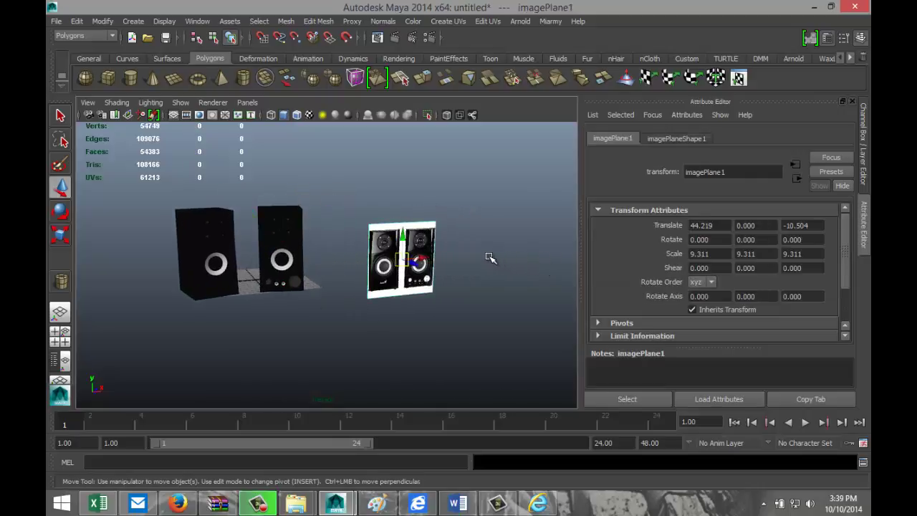
key(Delete)
alt+drag(446, 266, 358, 266)
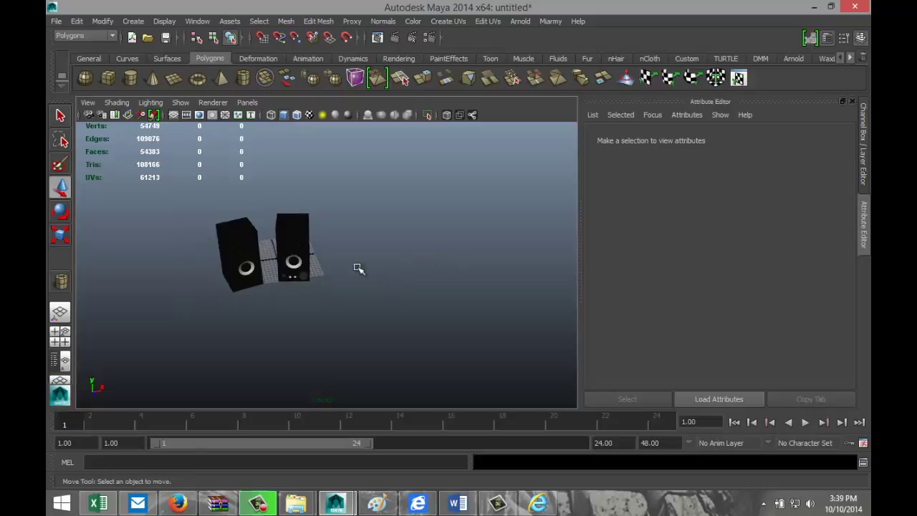
click(173, 79)
drag(122, 199, 606, 385)
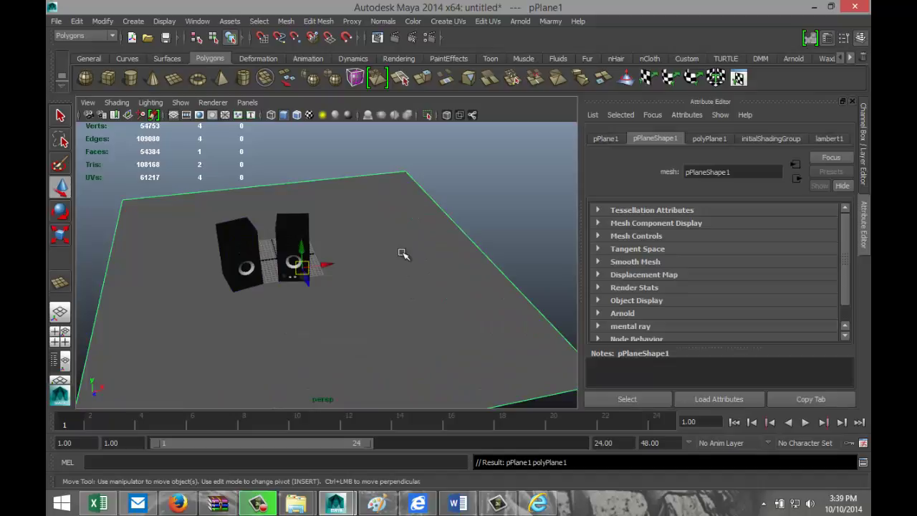
Assign a new Phong E material to the floor plane and set its color to white
right_drag(404, 253, 387, 453)
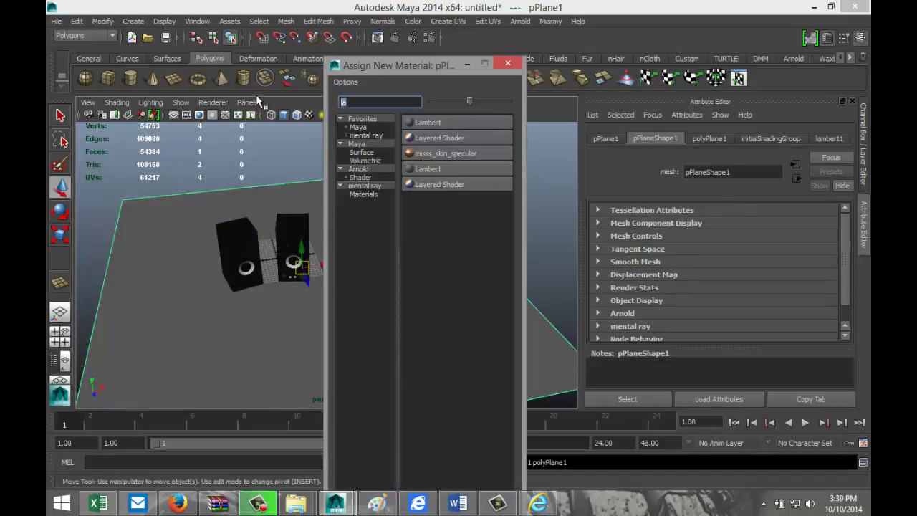
text(ph)
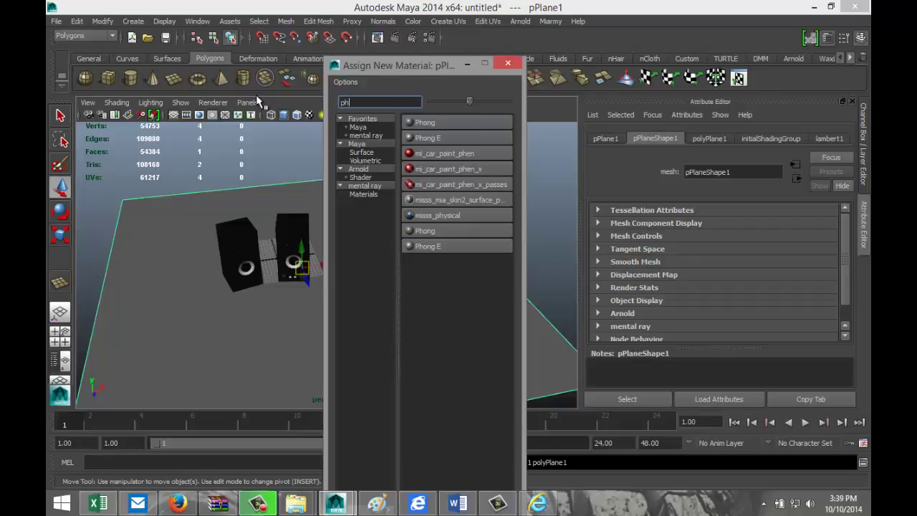
click(442, 139)
click(709, 286)
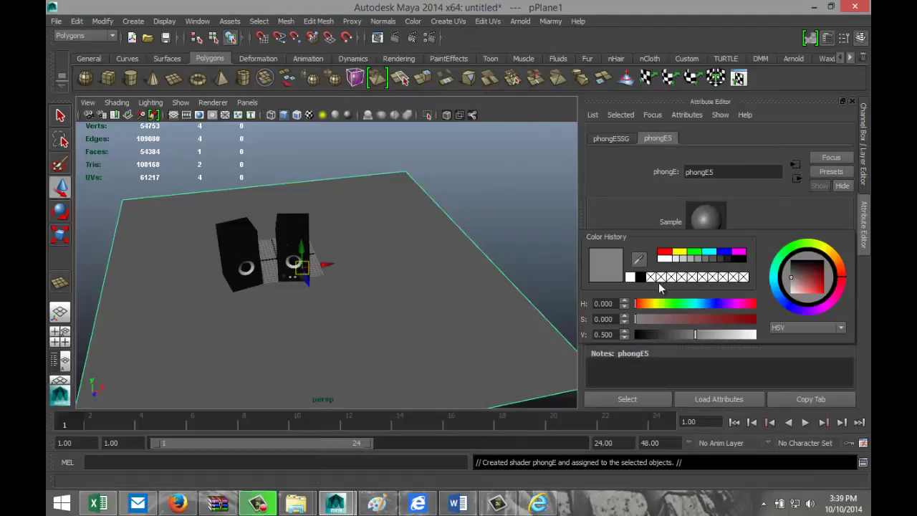
click(631, 277)
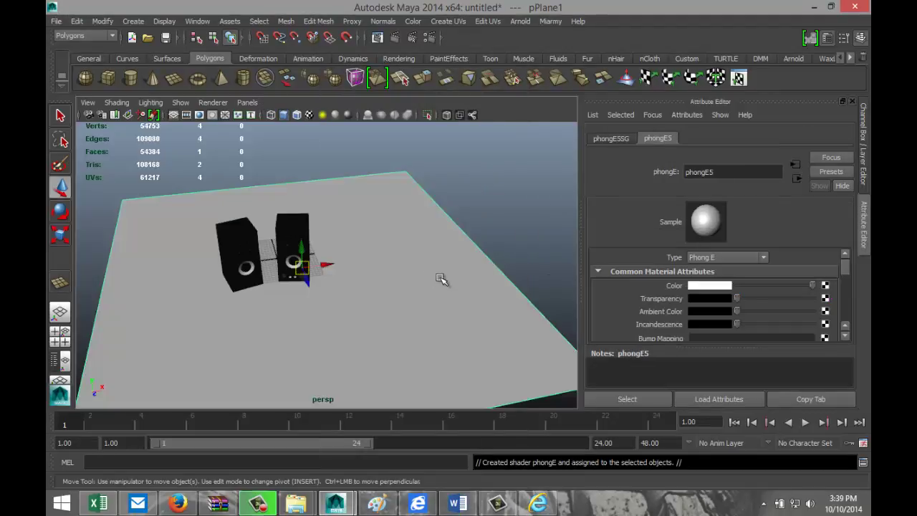
Move the floor plane so that it lies centered around the two speakers
drag(324, 258, 281, 275)
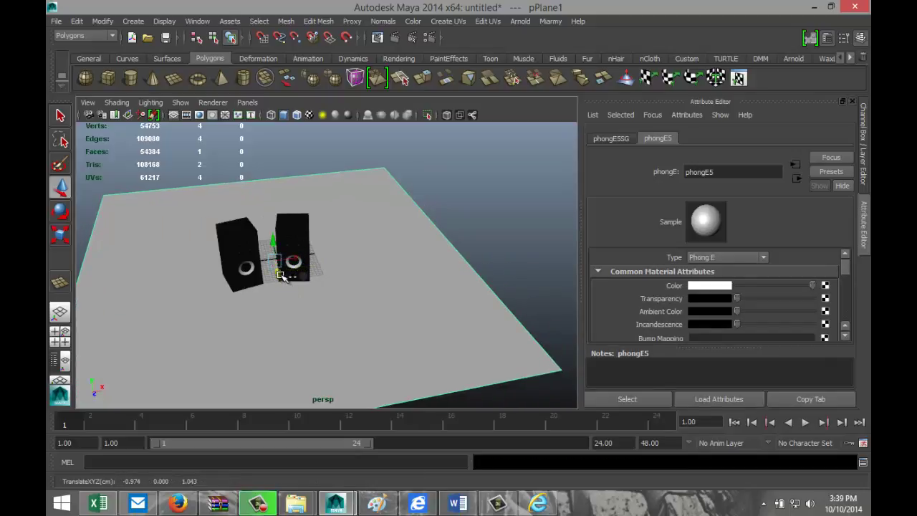
scroll(416, 299, up, 3)
alt+drag(387, 294, 382, 265)
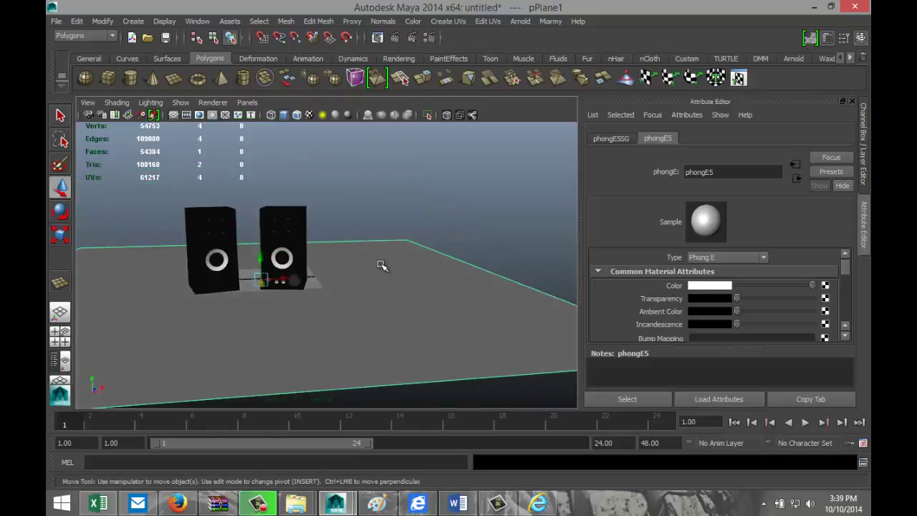
Set the renderer to mental ray in the render settings
click(428, 39)
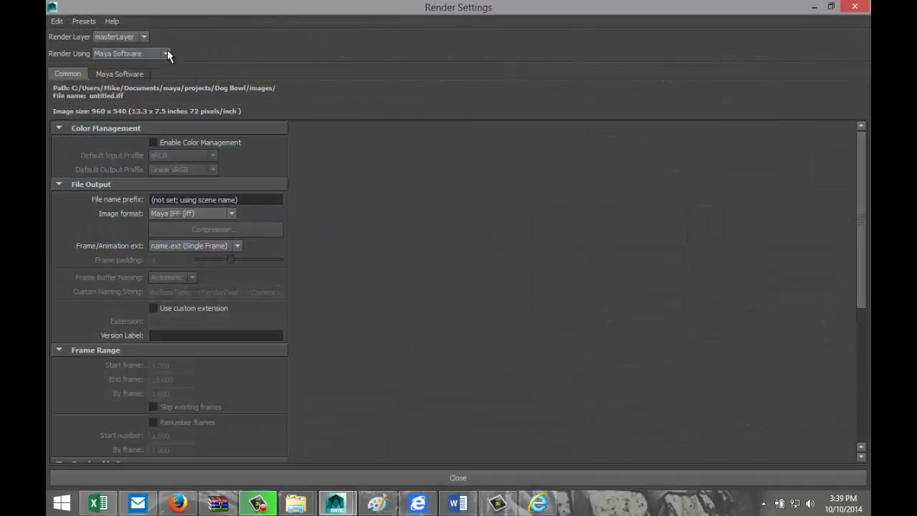
click(166, 52)
click(152, 98)
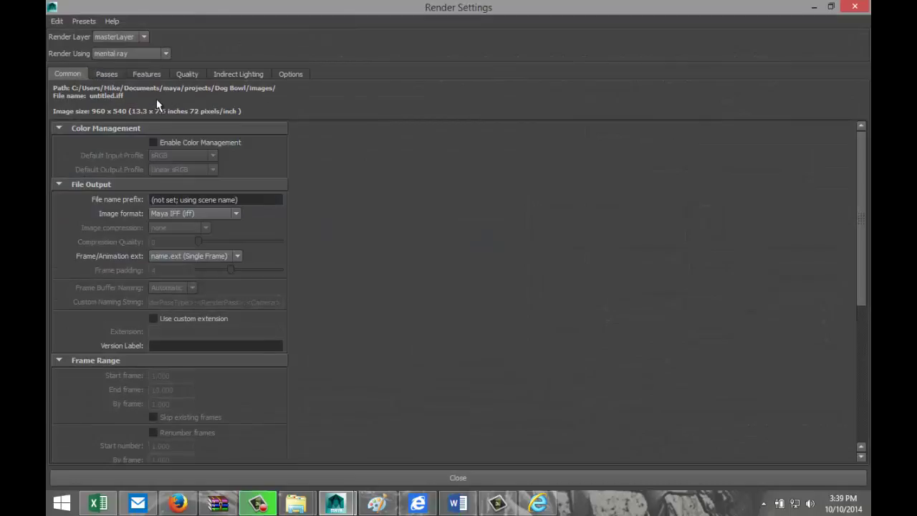
Create an image-based lighting environment and enable Global Illumination in the mental ray indirect lighting settings
click(231, 73)
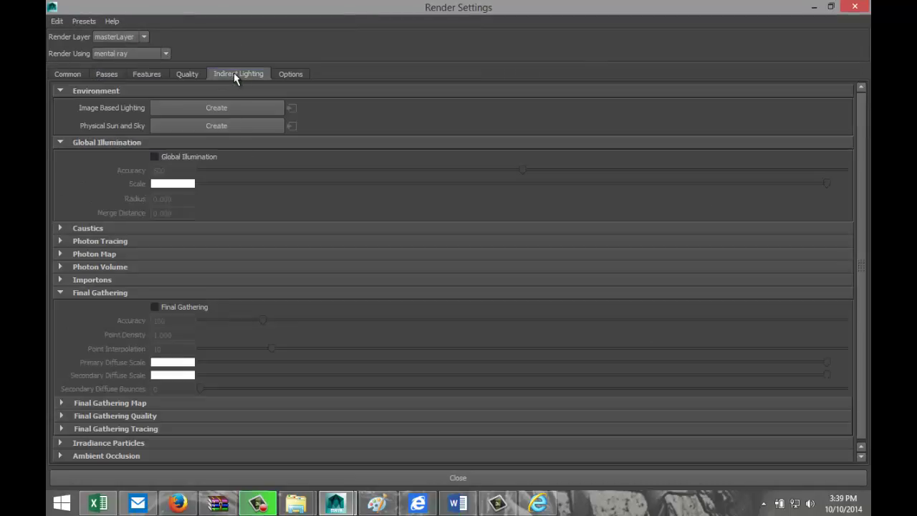
click(217, 107)
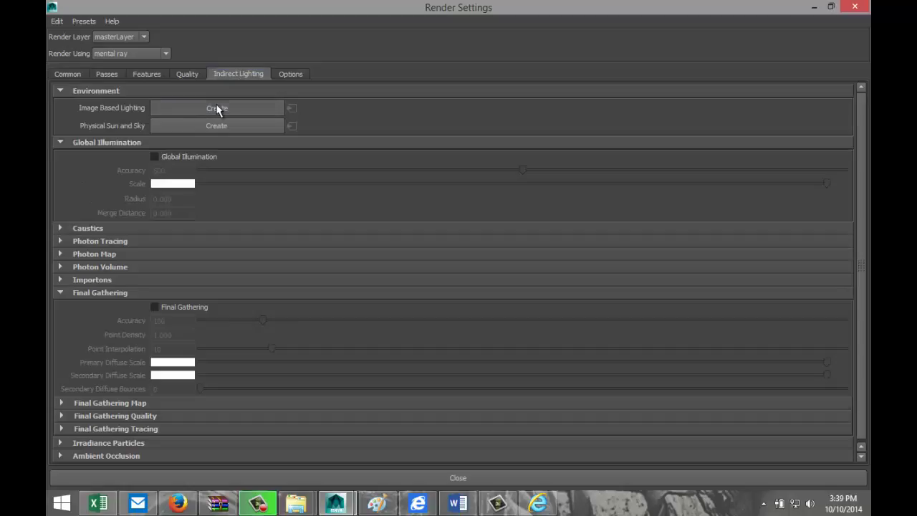
click(155, 157)
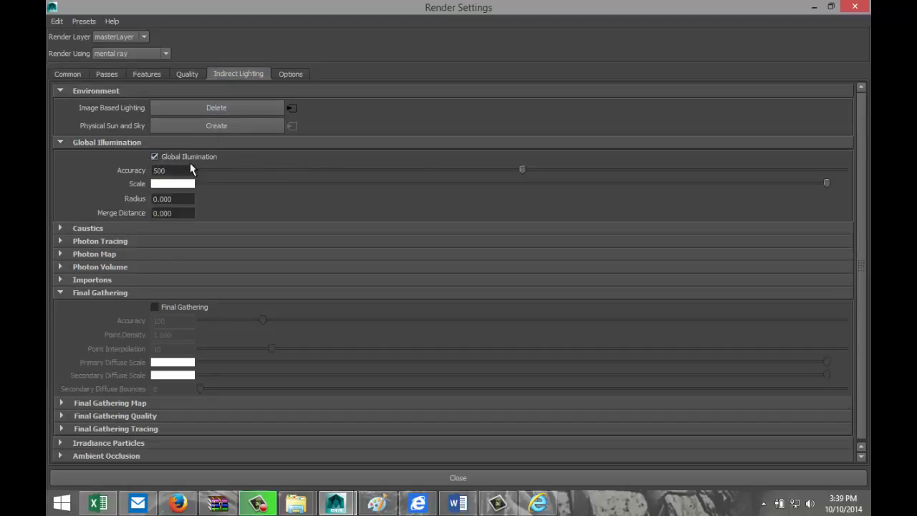
click(813, 7)
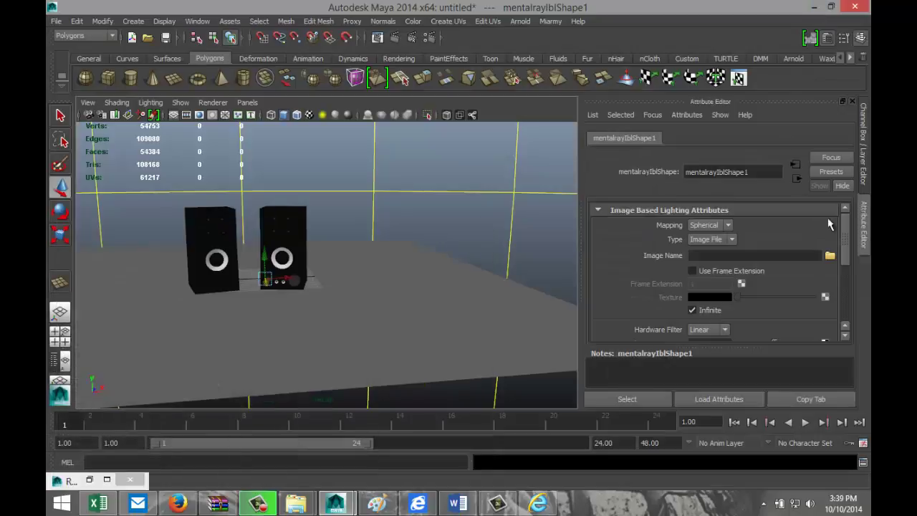
Load Arches_E_PineTree_3k.hdr from the Documents\maya\HDRI folder as the image-based lighting image
click(830, 256)
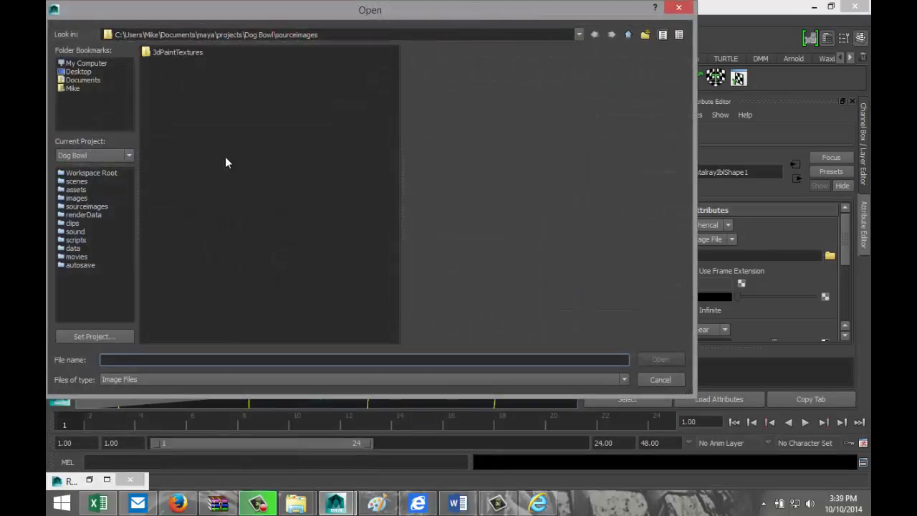
click(84, 80)
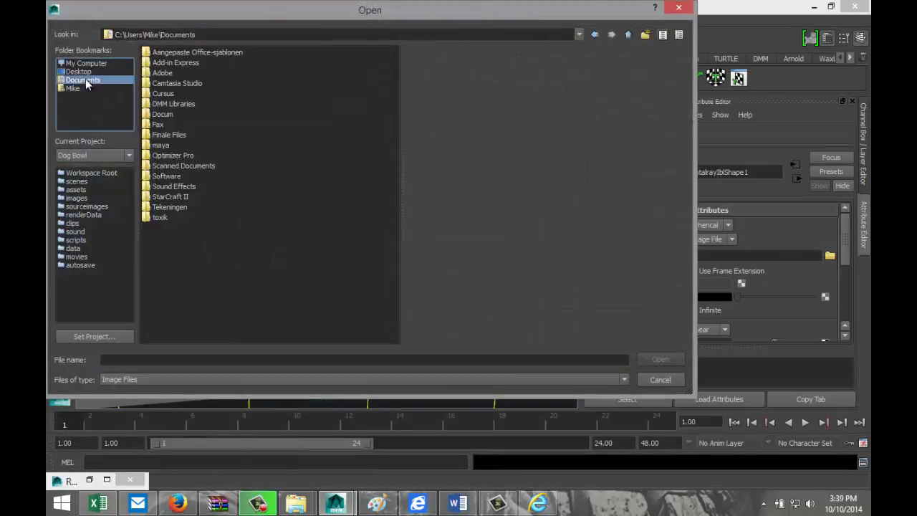
double_click(159, 146)
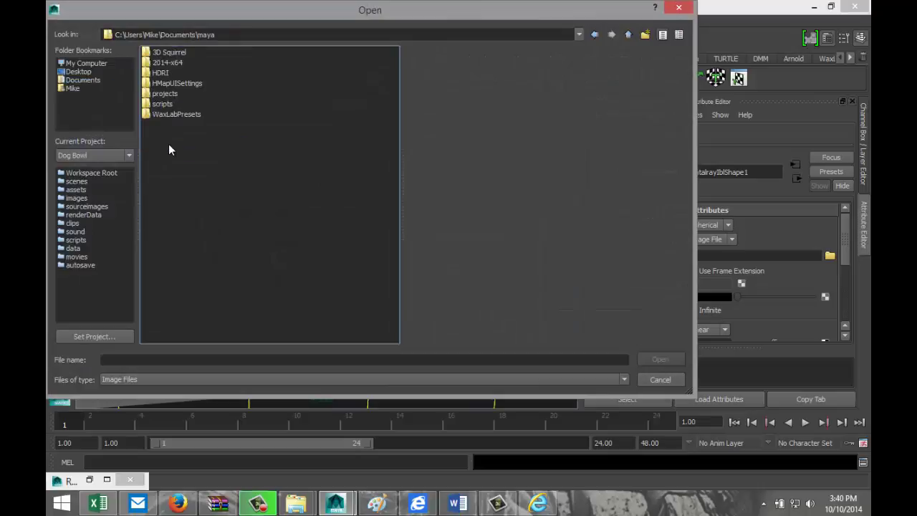
double_click(161, 73)
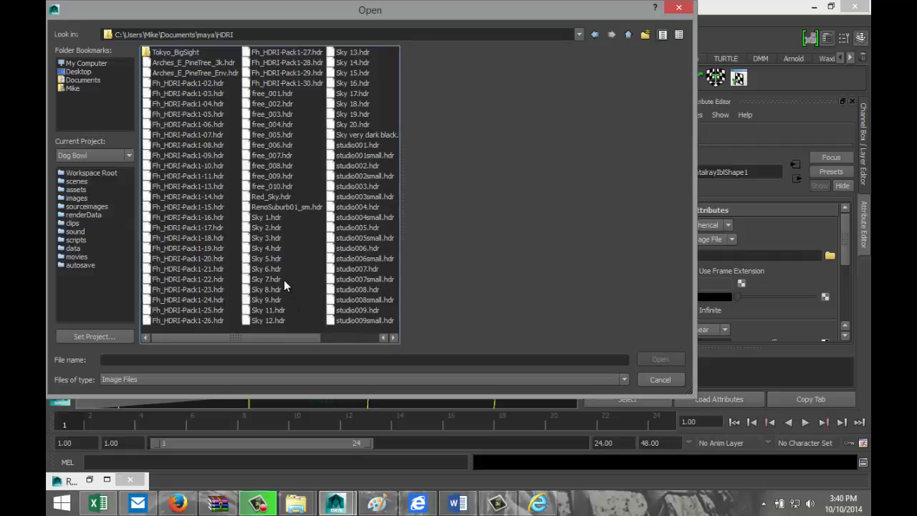
click(206, 63)
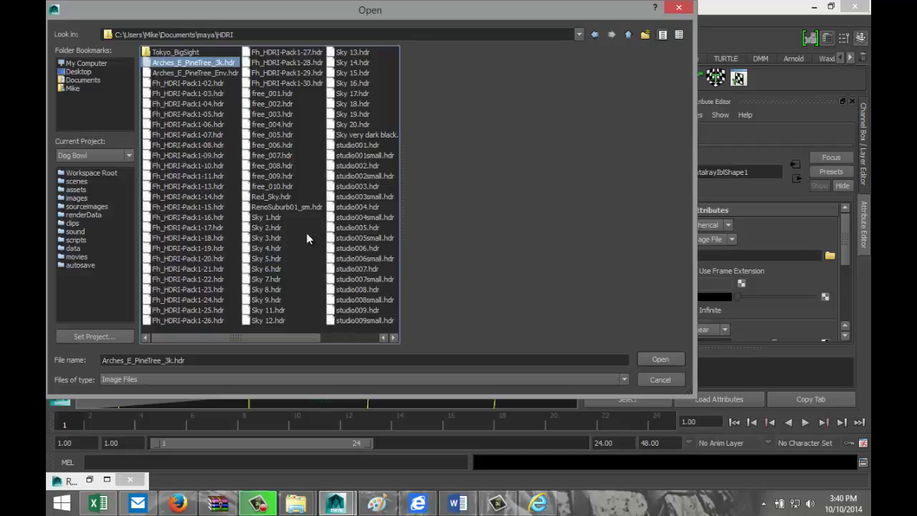
click(660, 360)
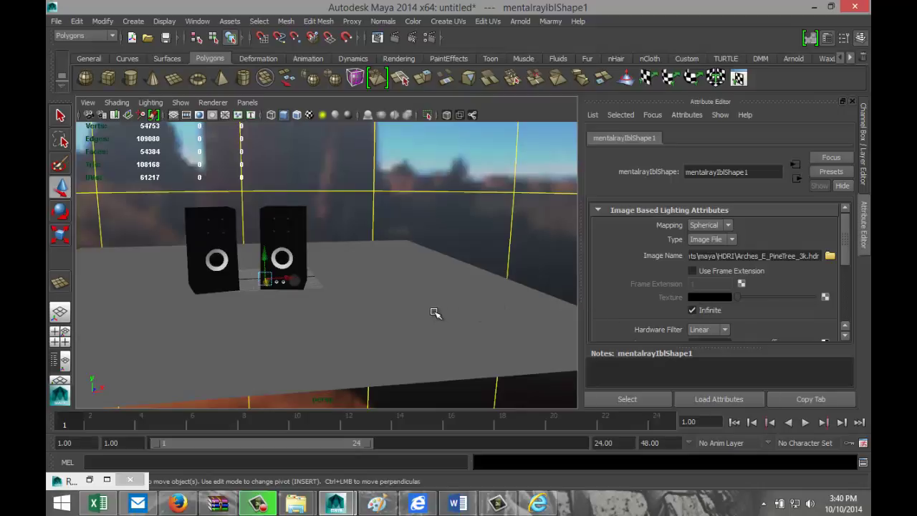
Replace the image-based lighting image with Tokyo_BigSight_3k.hdr from the Tokyo_BigSight folder
click(830, 256)
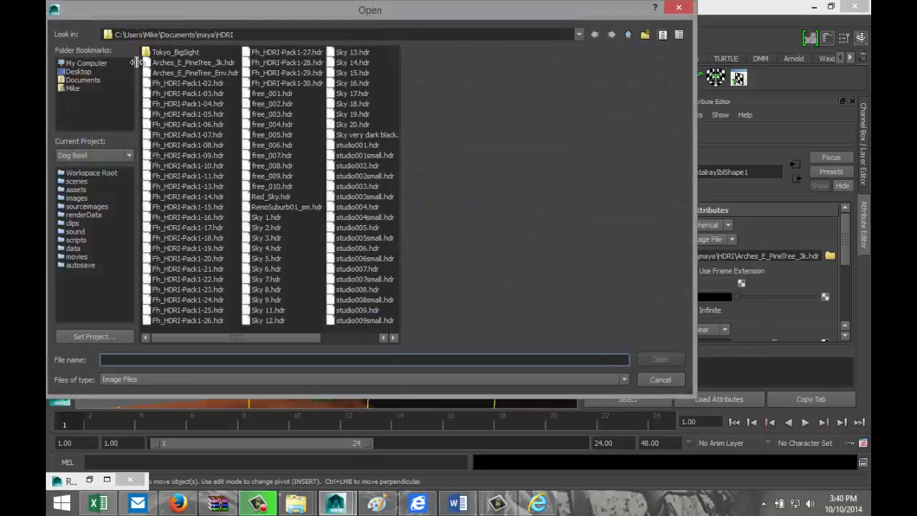
double_click(188, 54)
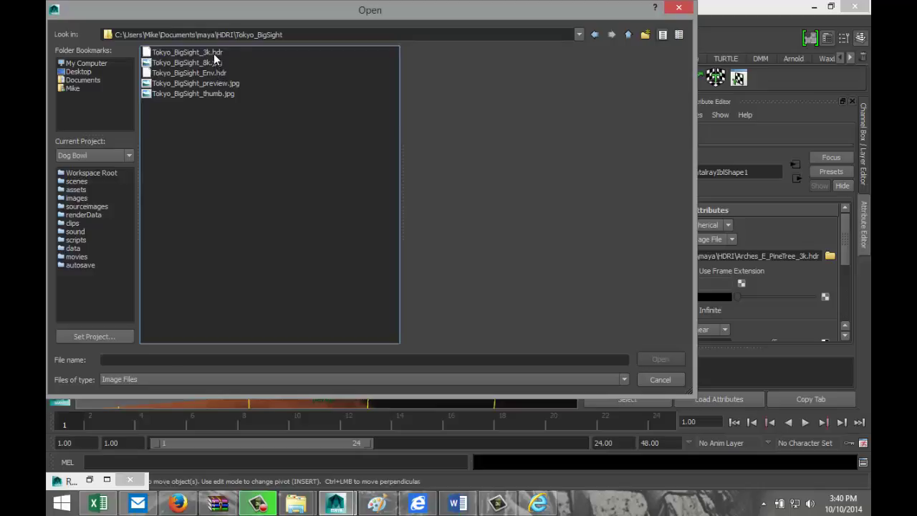
click(207, 53)
click(660, 360)
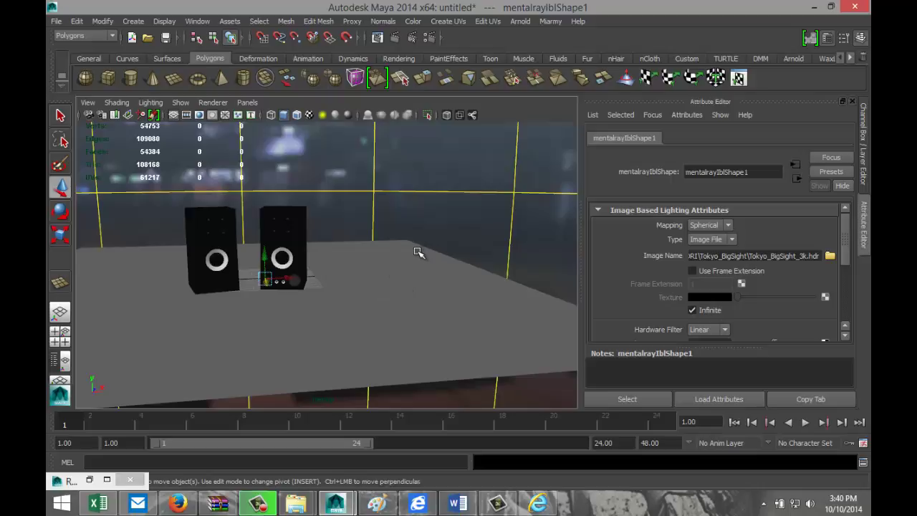
Create a point light and move it above, in front of and to the left of the speakers, to about Y 35.3, Z 45.6
alt+drag(423, 244, 462, 260)
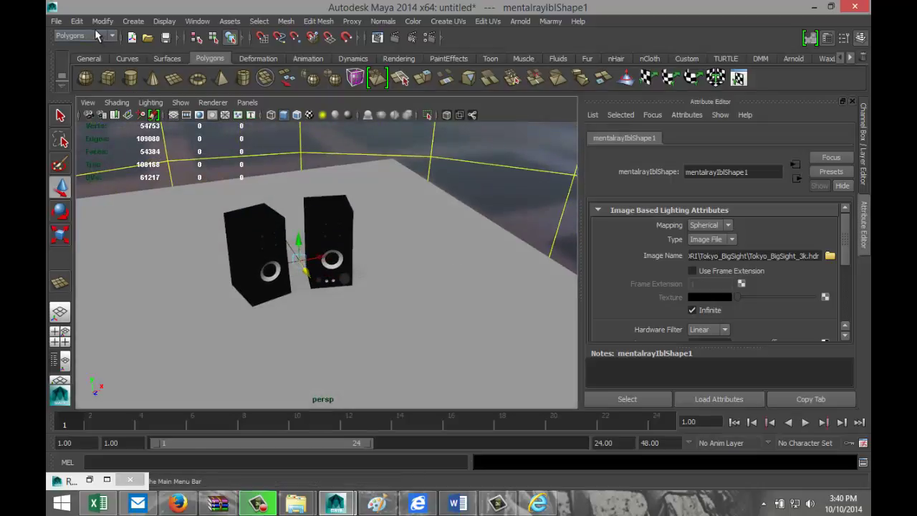
click(133, 21)
mouse_move(172, 78)
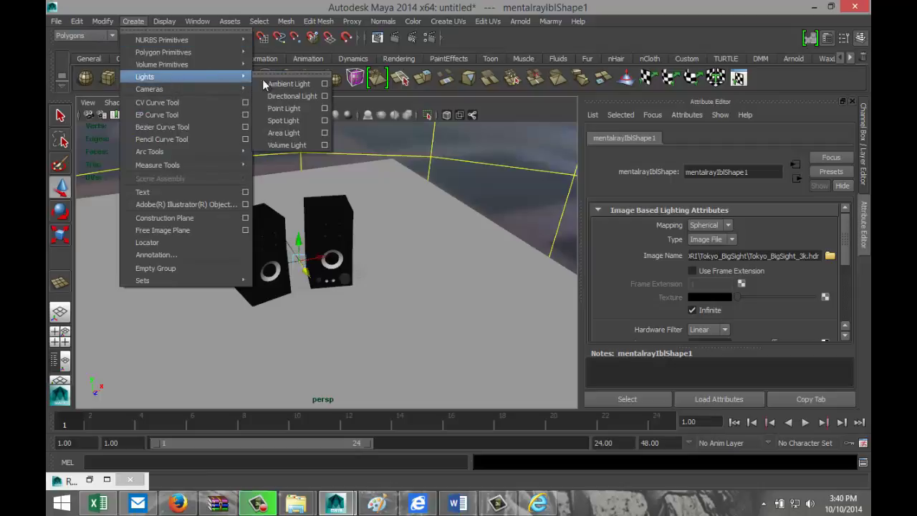
click(288, 110)
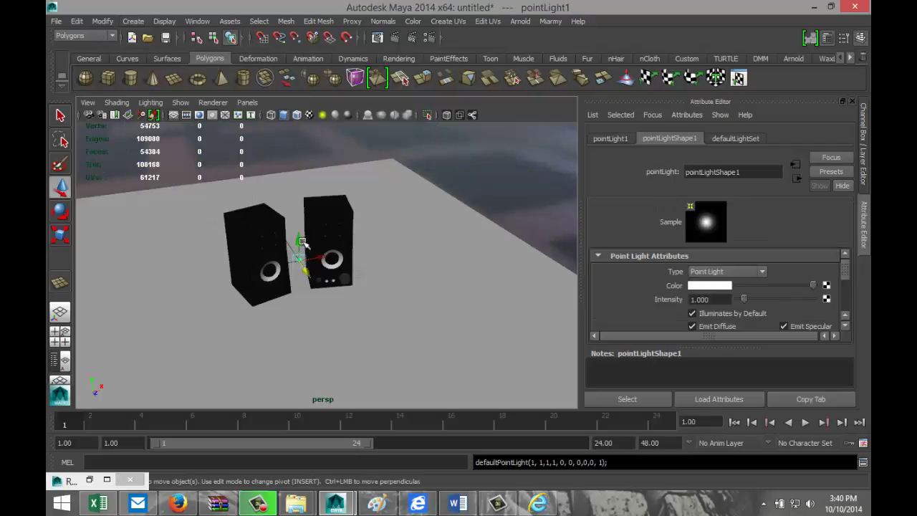
drag(302, 242, 206, 219)
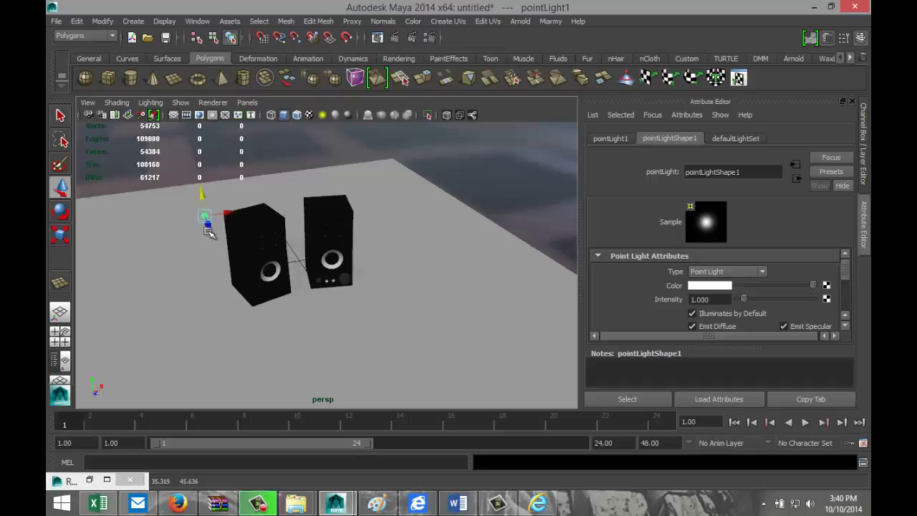
In the top view, move the point light closer to the speakers and further left, to about Z 32.2
click(64, 344)
key(space)
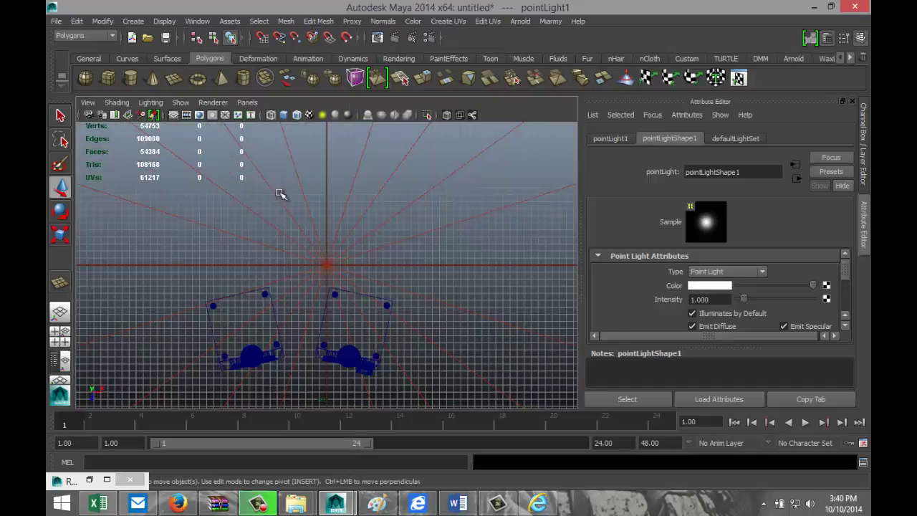
scroll(323, 215, down, 1)
scroll(418, 279, down, 3)
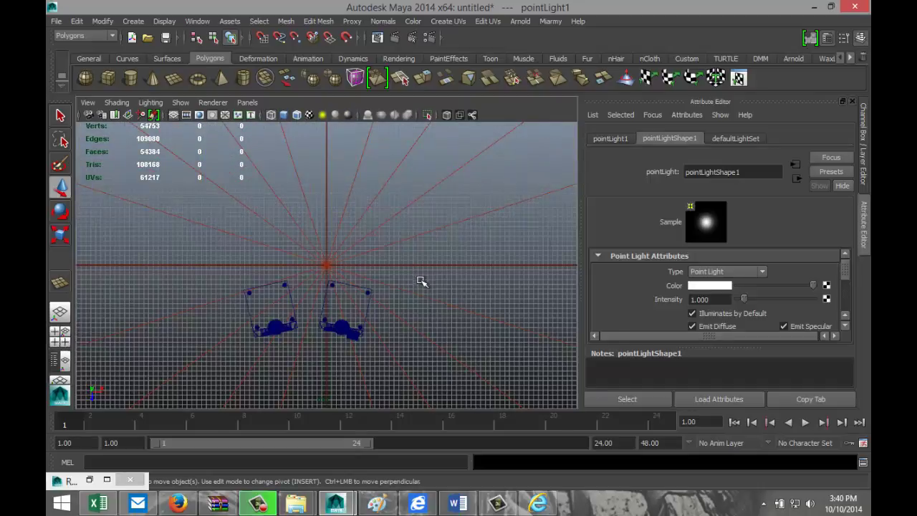
scroll(420, 281, up, 3)
alt+middle_drag(420, 282, 449, 145)
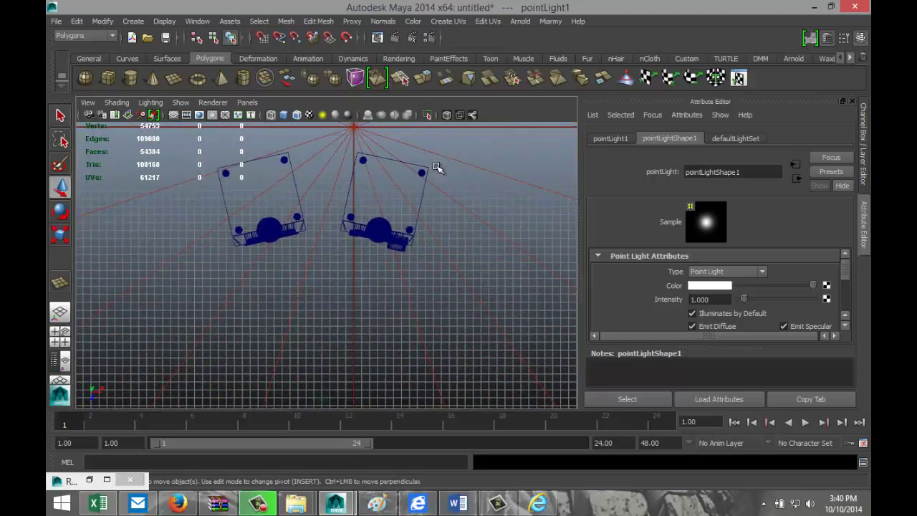
scroll(437, 172, up, 2)
scroll(438, 176, down, 4)
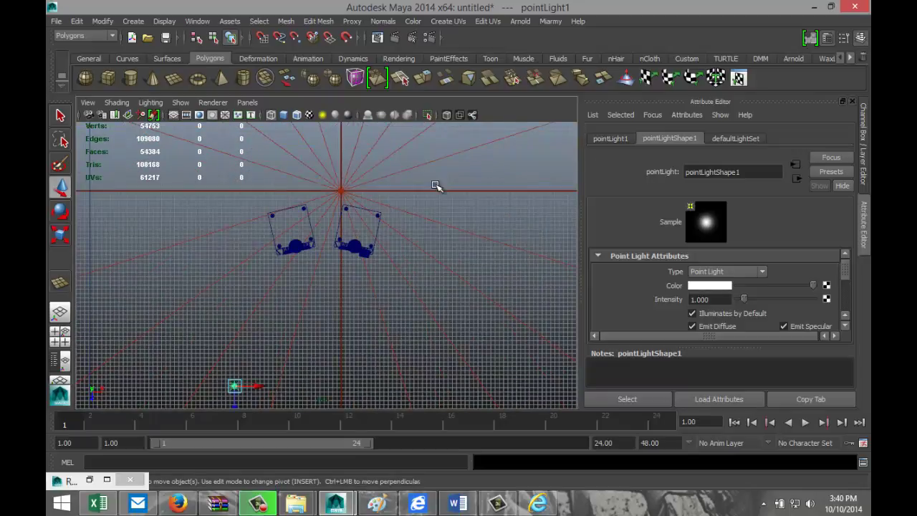
drag(232, 398, 228, 331)
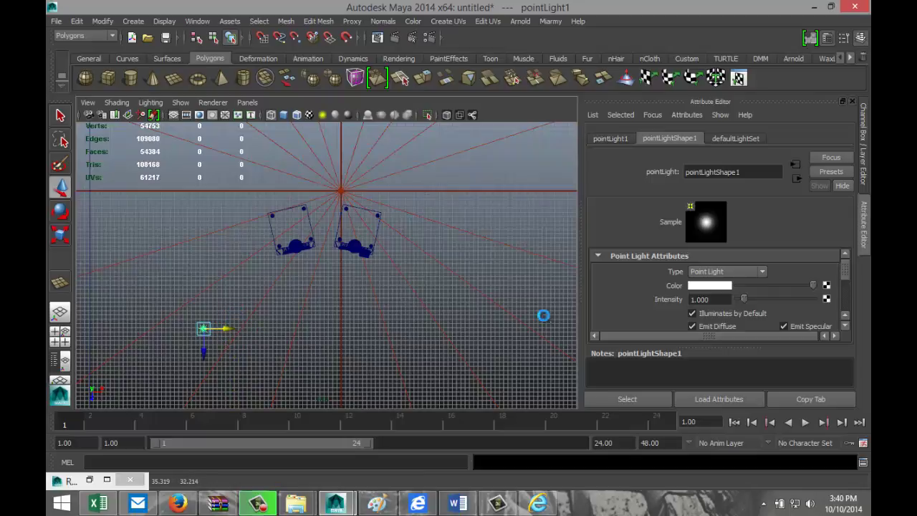
Duplicate the point light and move the copy along X to the opposite front side of the speakers
key(ctrl+d)
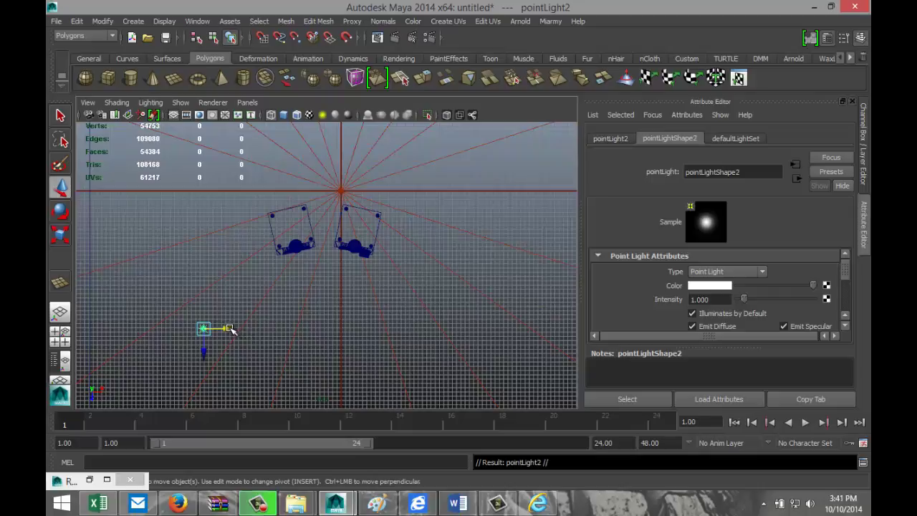
drag(229, 329, 498, 340)
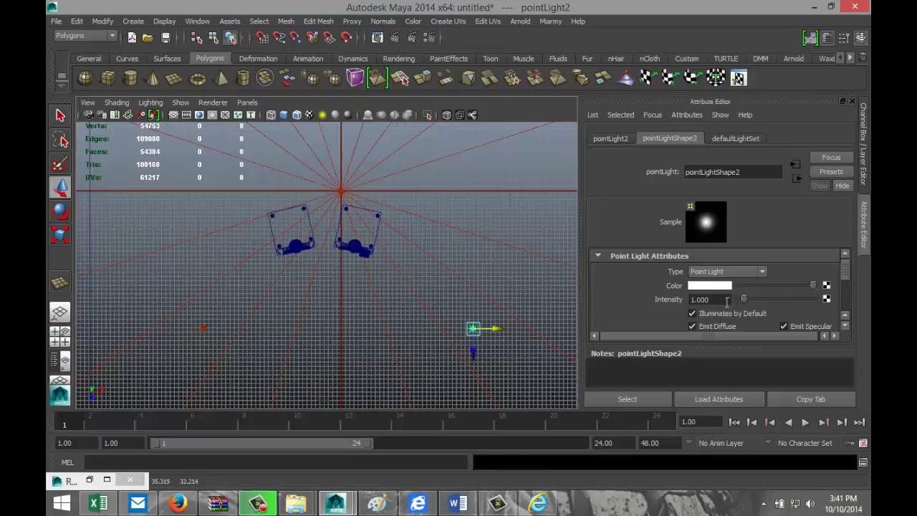
Set the intensity of the first point light, in front of the speakers on the negative X side, to 0.3
click(203, 329)
drag(723, 300, 645, 307)
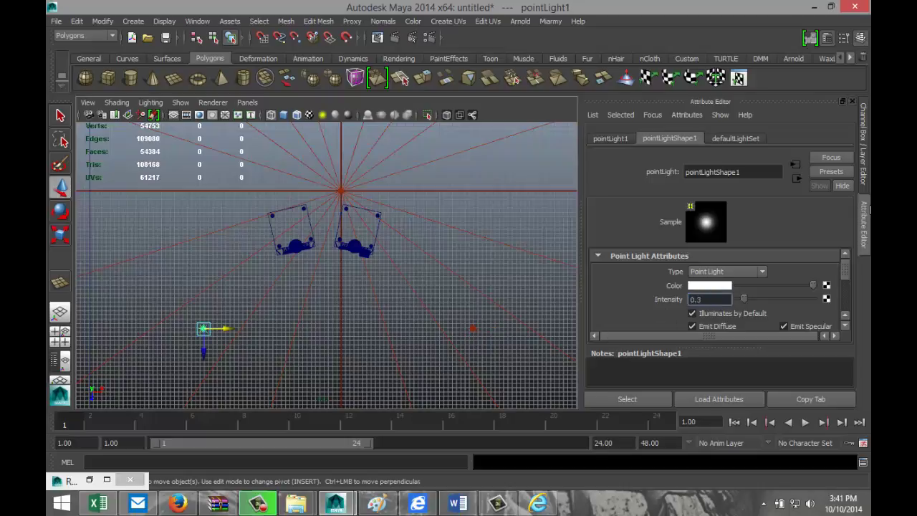
click(431, 265)
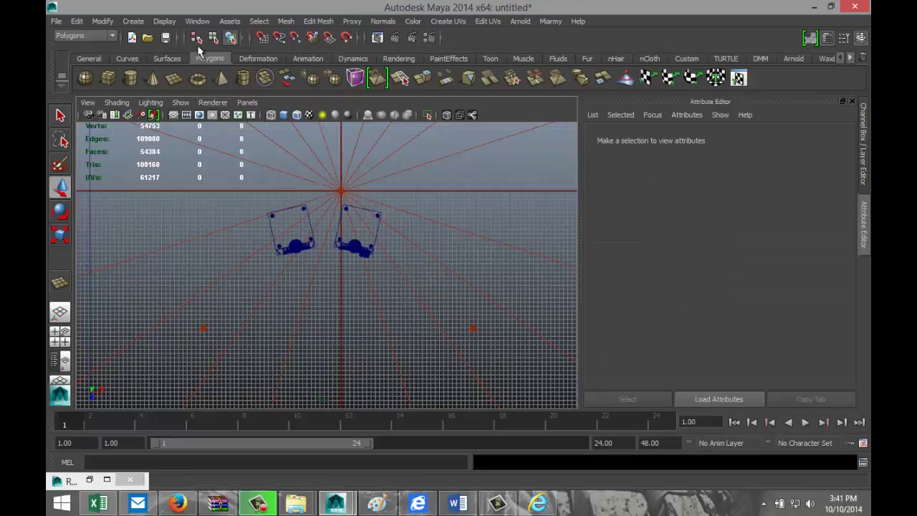
Create an ambient light and move it along Z behind the speakers in the top view
click(133, 21)
mouse_move(154, 77)
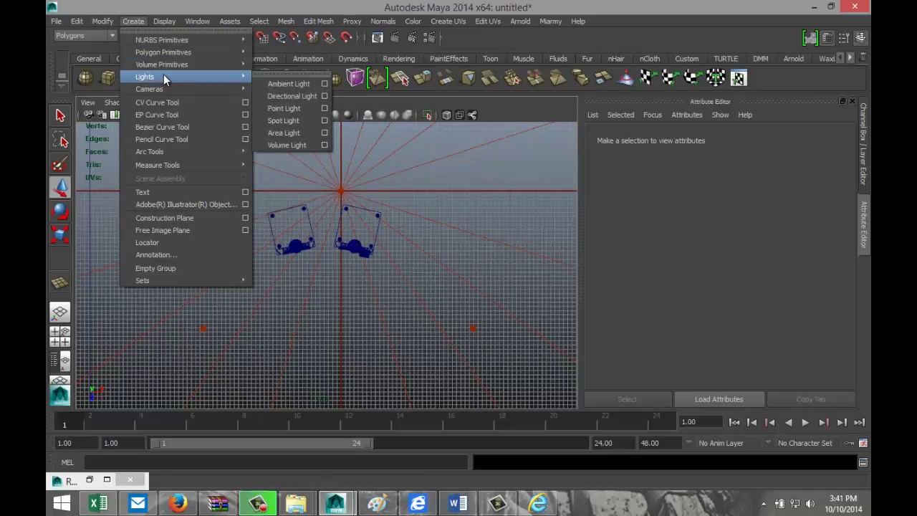
click(287, 84)
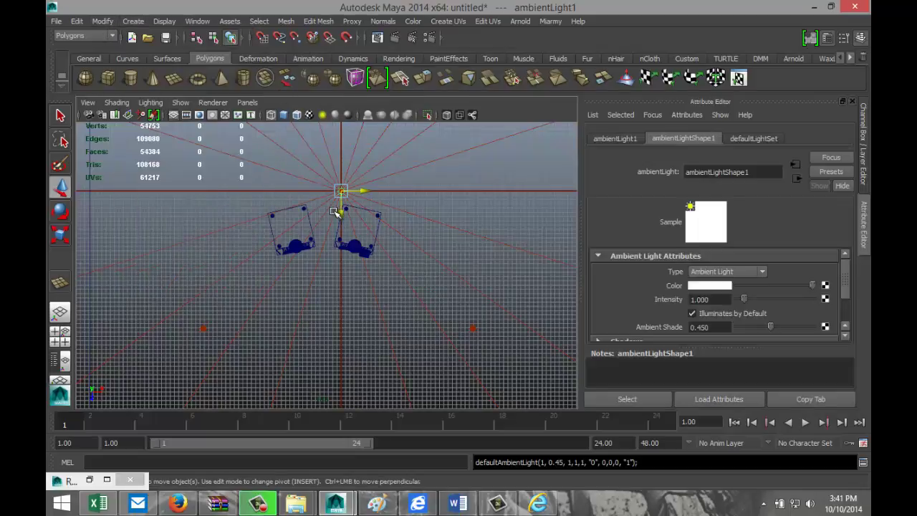
drag(340, 208, 349, 151)
In the perspective view, raise the ambient light along Y behind the gap between the two speakers
click(59, 332)
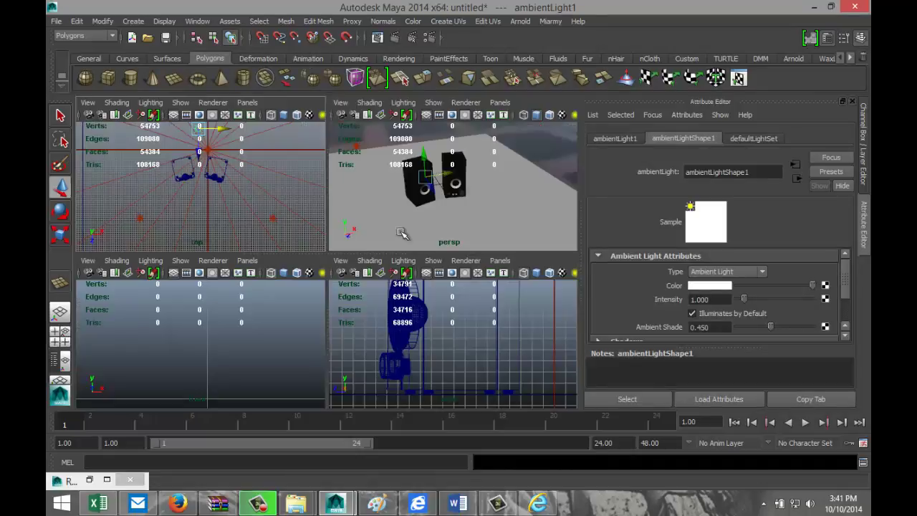
key(space)
alt+drag(281, 262, 466, 235)
drag(220, 288, 214, 248)
alt+drag(384, 311, 328, 300)
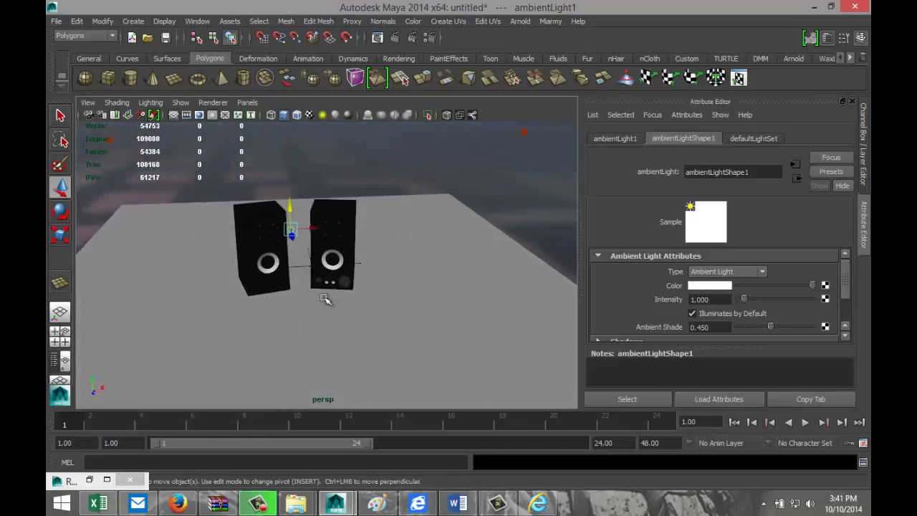
scroll(382, 299, down, 5)
scroll(391, 301, up, 5)
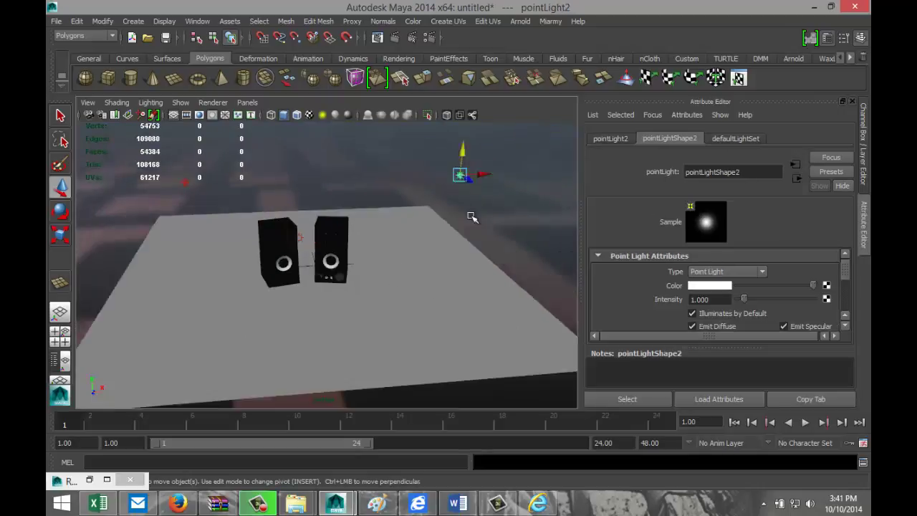
In the raytrace shadow attributes of pointLight1, set Shadow Rays to 4 and Ray Depth Limit to 6
click(229, 209)
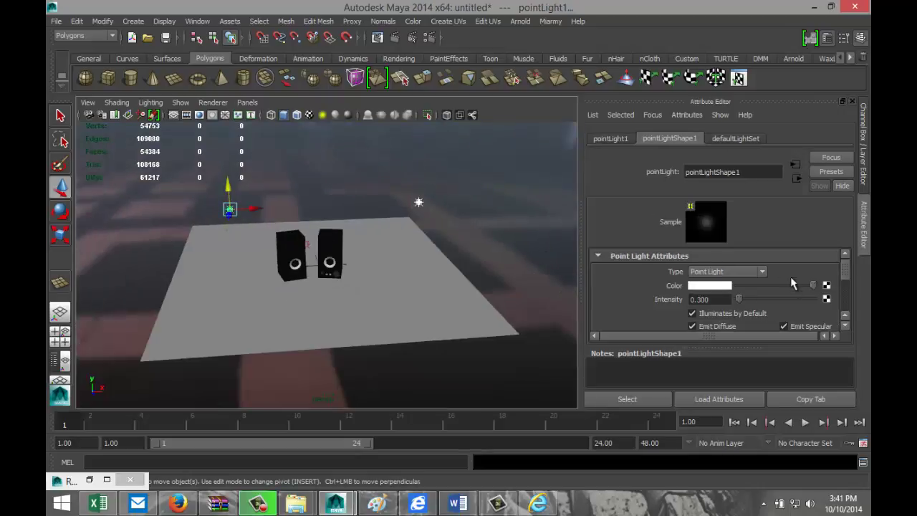
scroll(753, 289, down, 5)
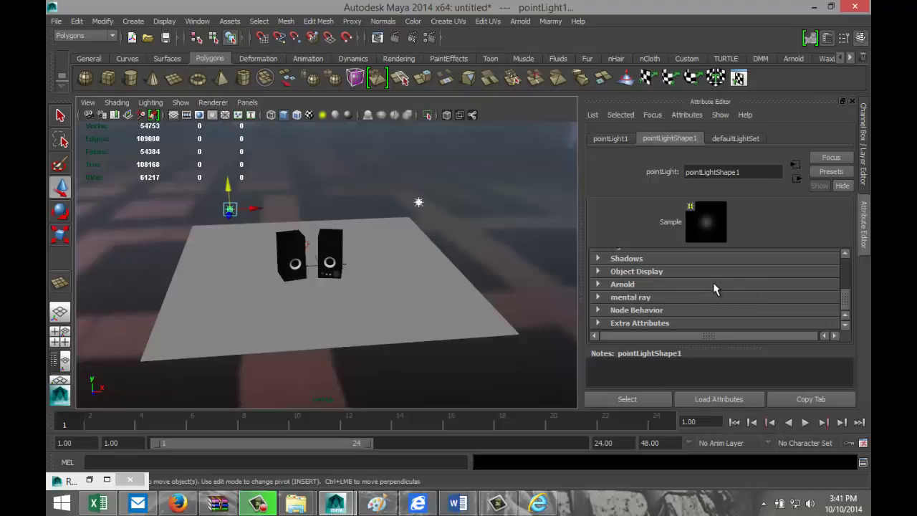
scroll(631, 310, up, 4)
scroll(692, 305, down, 1)
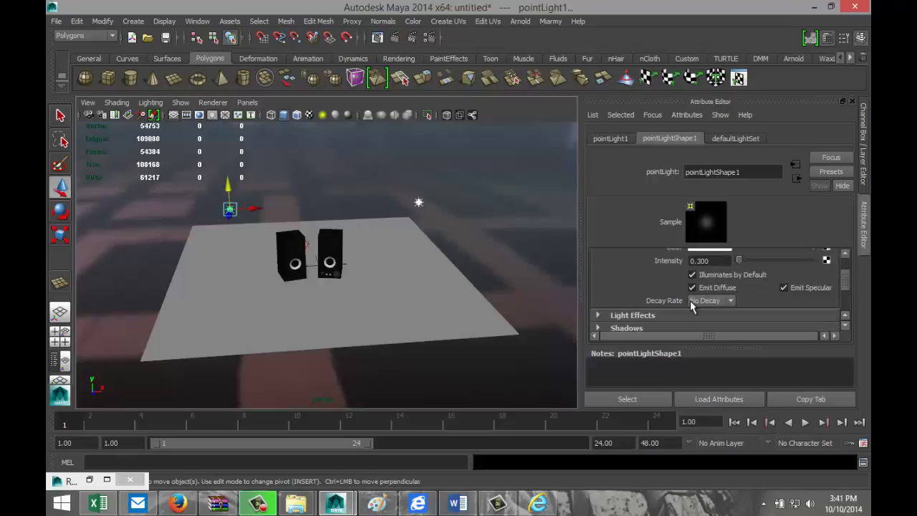
scroll(692, 304, down, 1)
click(598, 289)
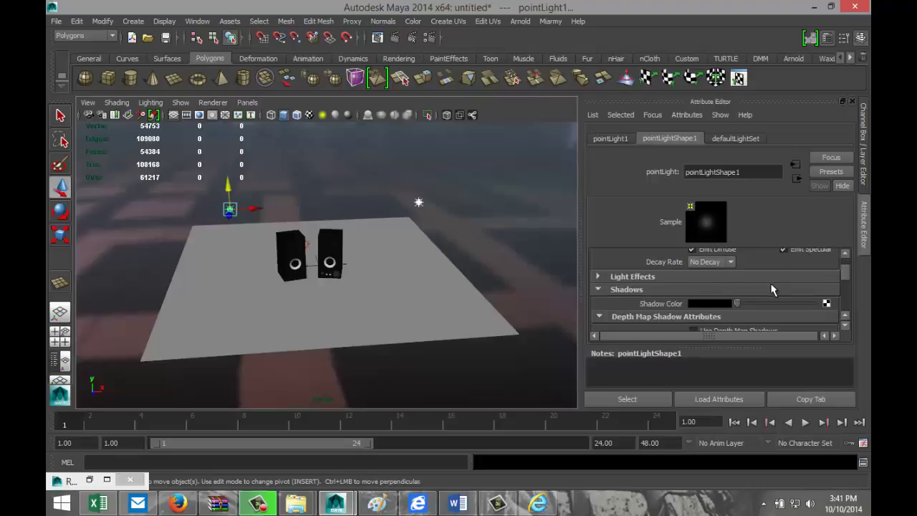
scroll(773, 290, down, 4)
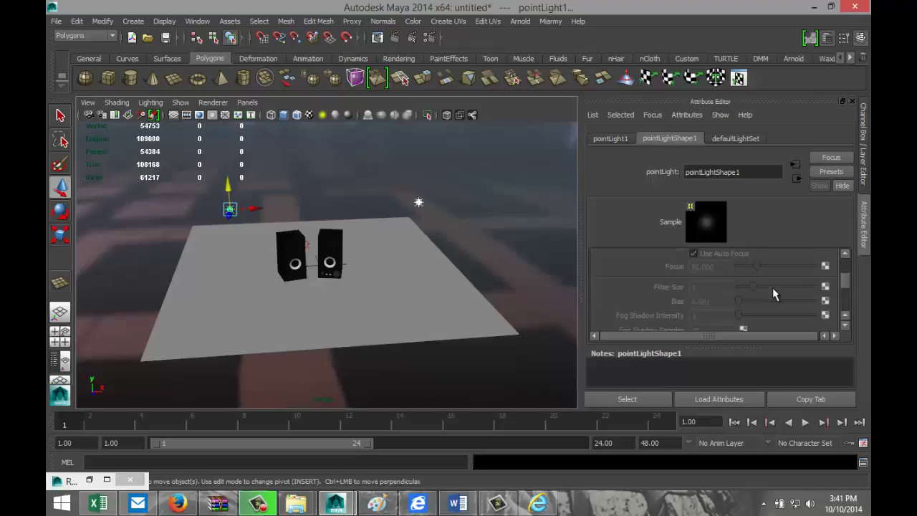
scroll(773, 294, down, 3)
scroll(774, 293, down, 3)
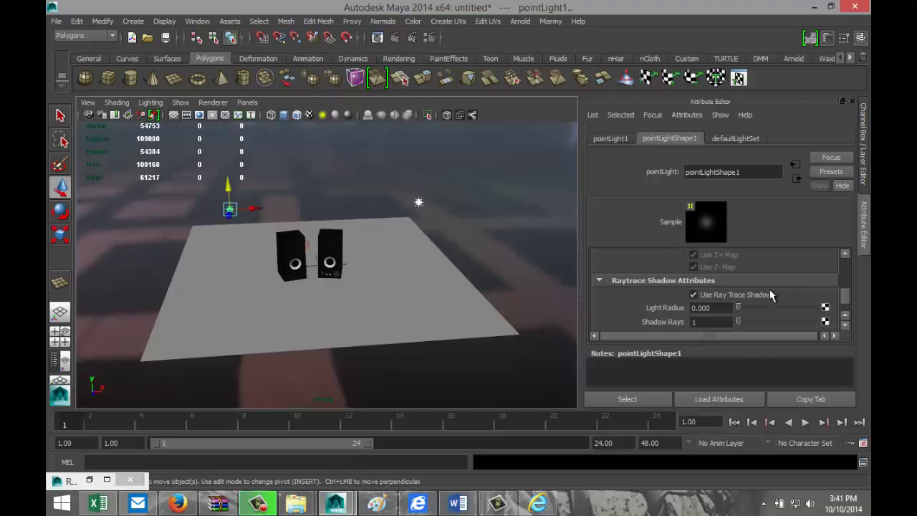
scroll(765, 290, down, 3)
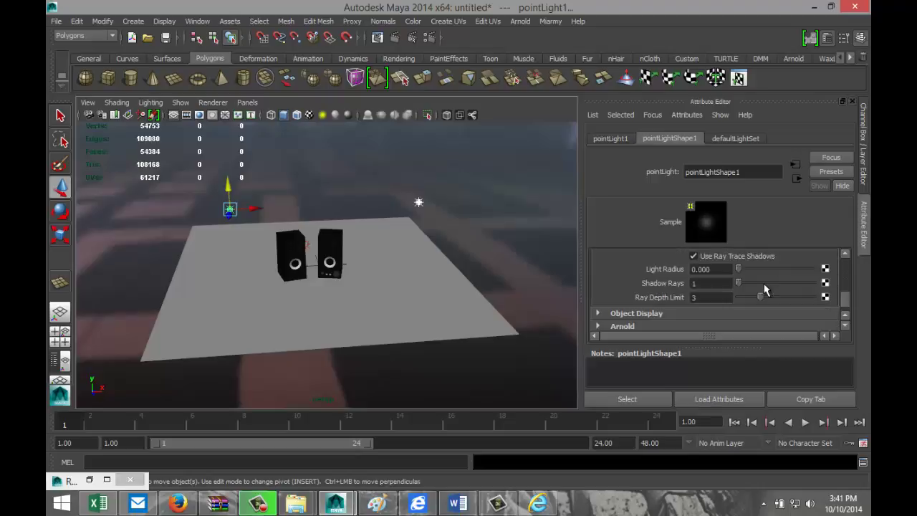
double_click(725, 282)
text(4)
double_click(695, 299)
double_click(715, 284)
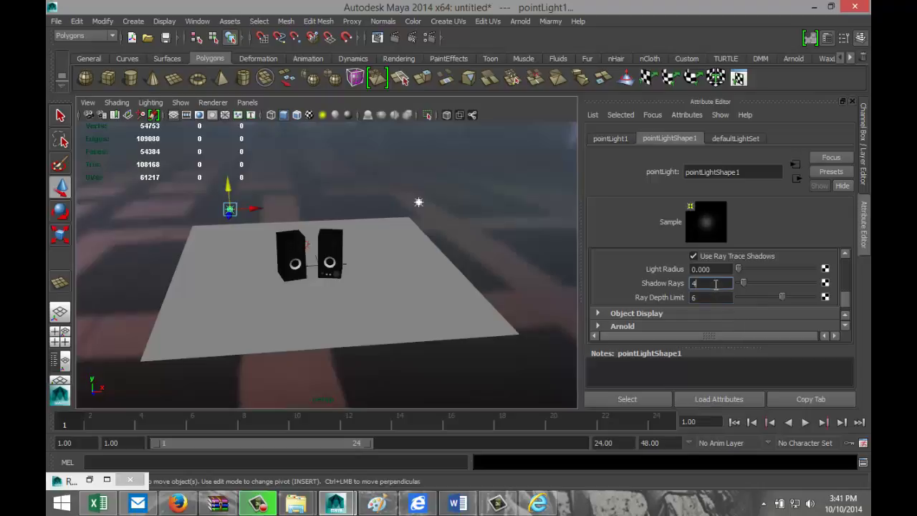
In the mental ray raytracing quality settings, set Reflections and Refractions to 8 and Max Trace Depth to 16
scroll(367, 287, up, 5)
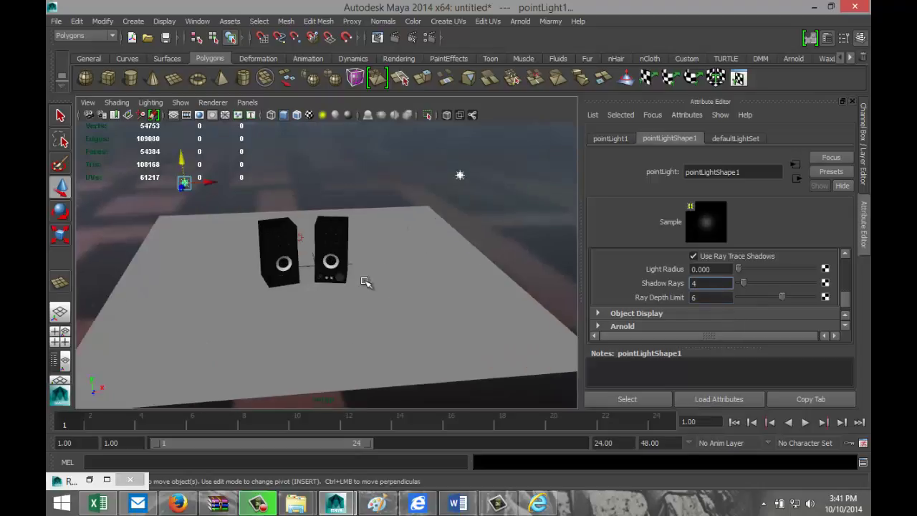
alt+drag(357, 281, 483, 327)
alt+middle_drag(475, 321, 491, 324)
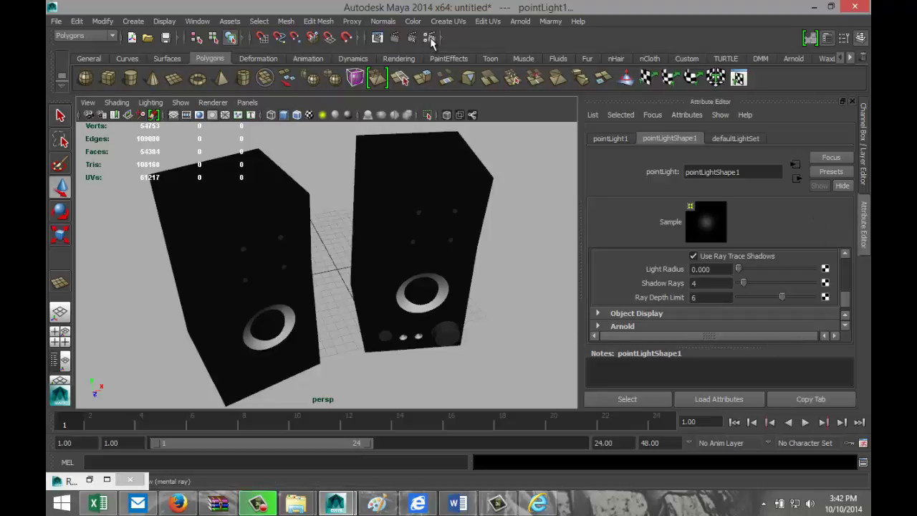
click(89, 5)
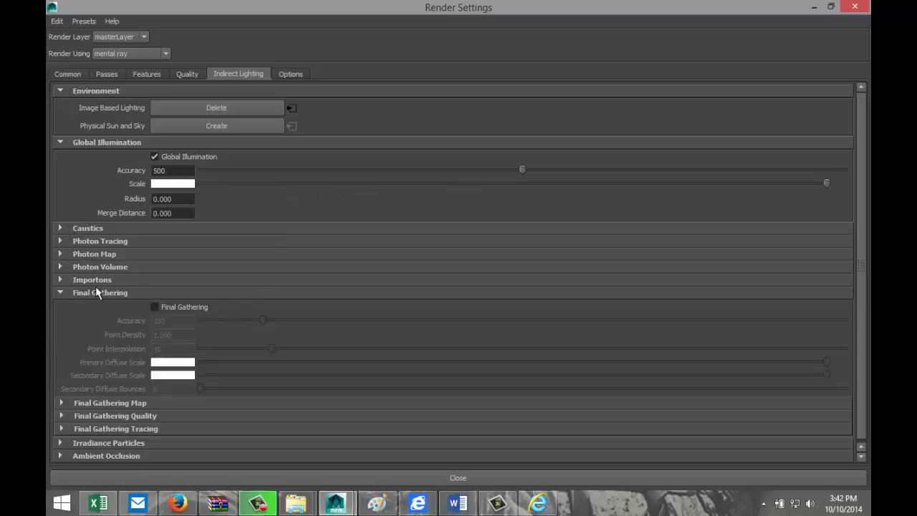
click(186, 73)
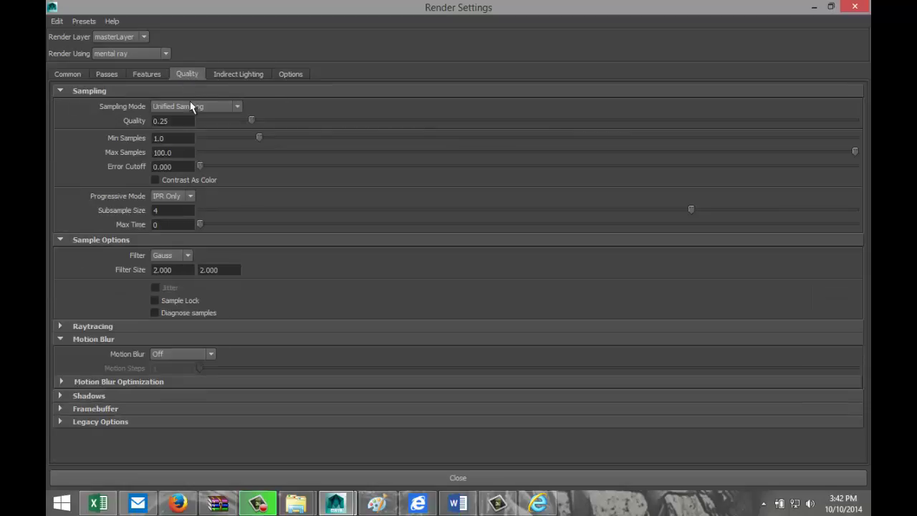
click(60, 326)
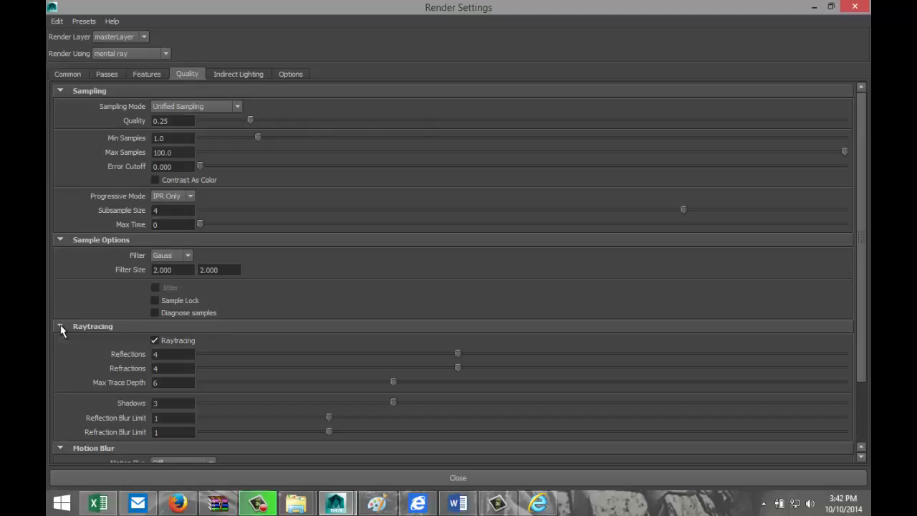
click(163, 356)
key(Tab)
text(8)
key(Tab)
text(1)
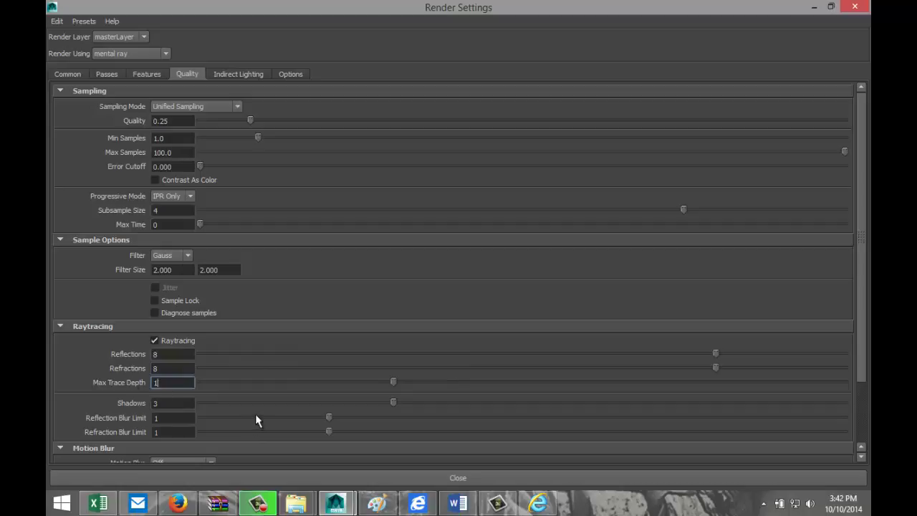
text(6)
key(Tab)
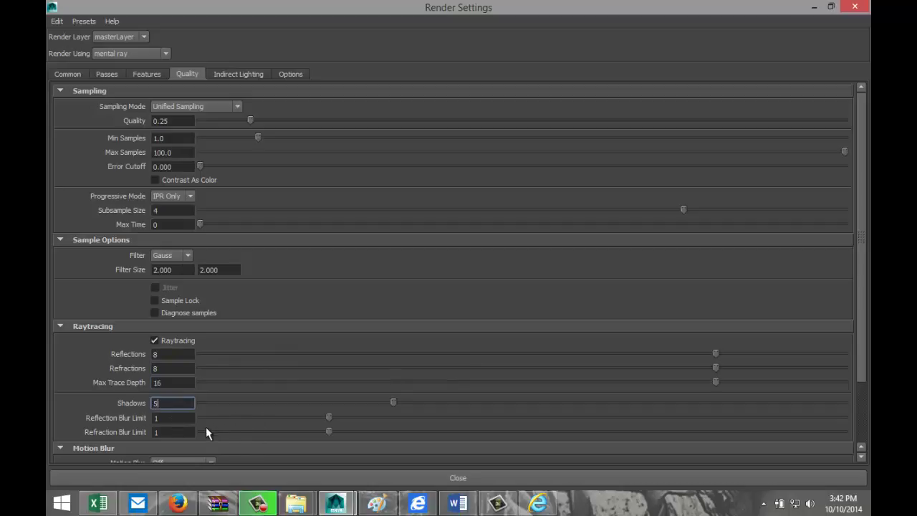
Set the raytracing Shadows to 5 and both the Reflection Blur Limit and Refraction Blur Limit to 3
text(5)
key(Tab)
text(3)
key(Tab)
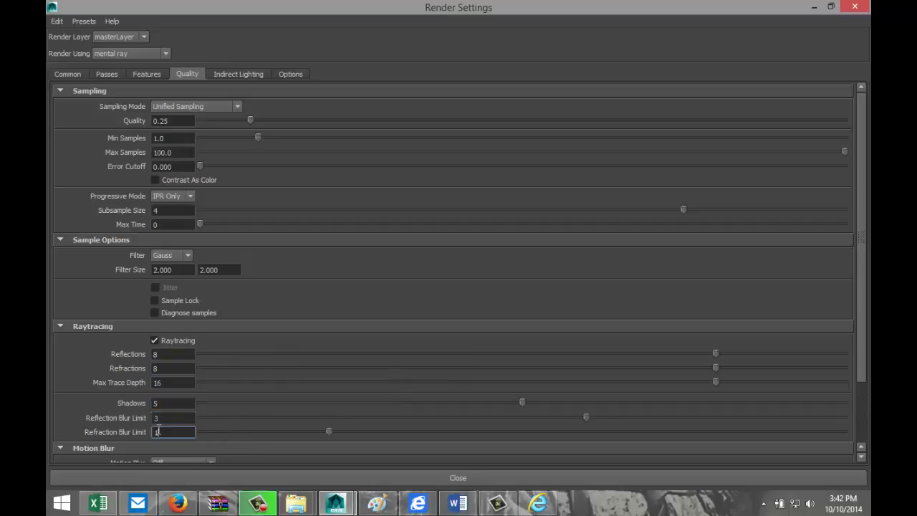
text(3)
click(187, 383)
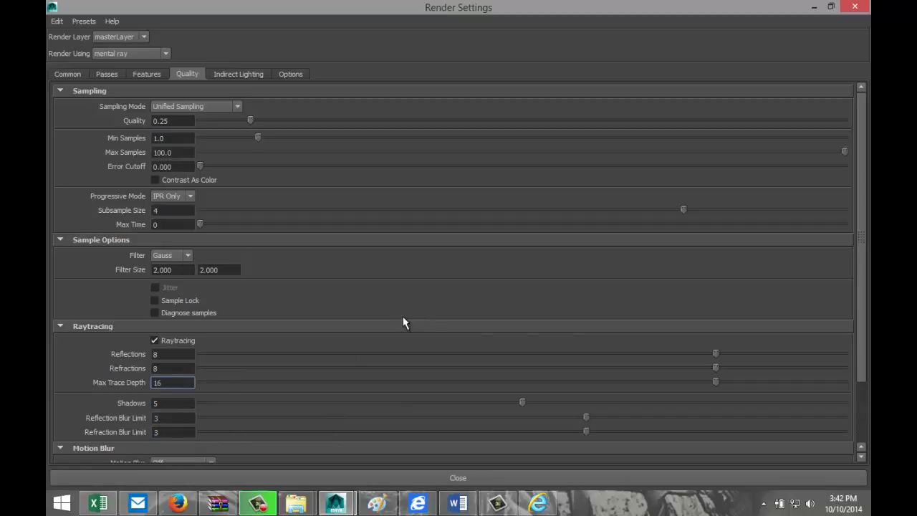
Set the render image size to the HD 1080 preset, 1920 x 1080 pixels
click(61, 74)
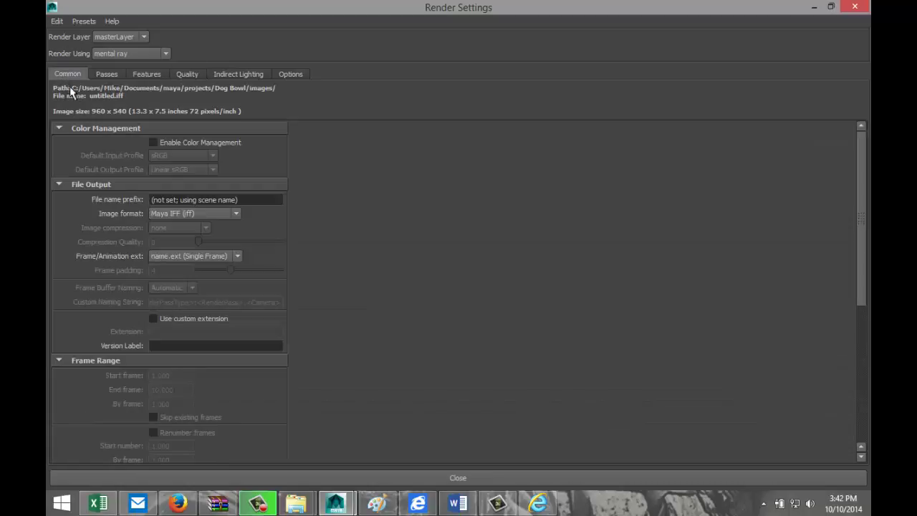
scroll(251, 301, down, 5)
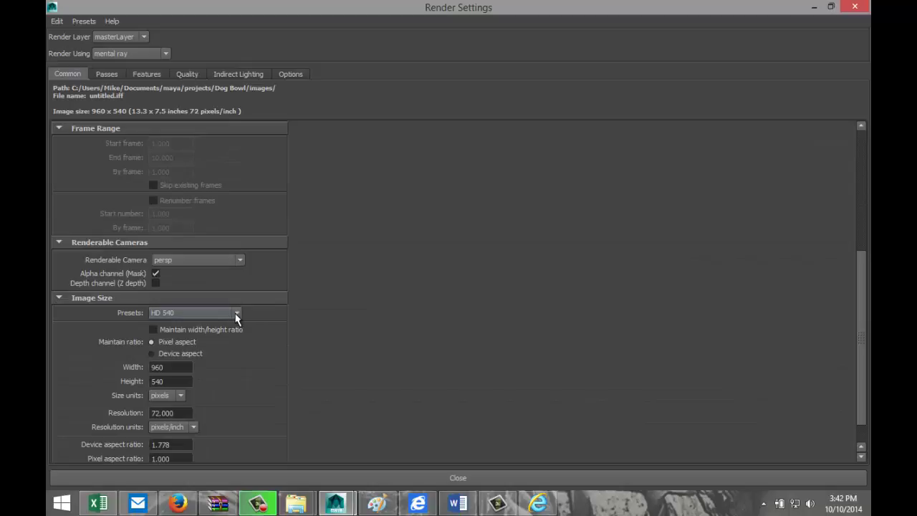
click(237, 313)
click(237, 398)
click(237, 398)
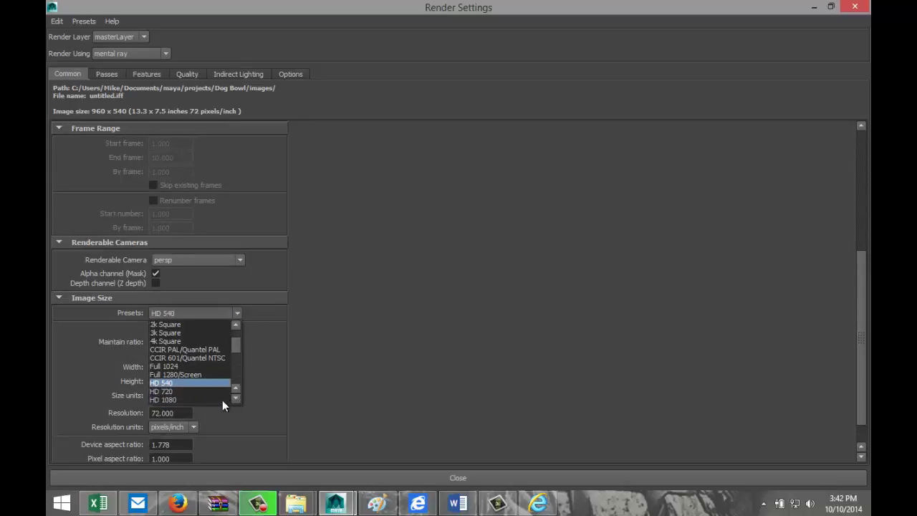
click(222, 400)
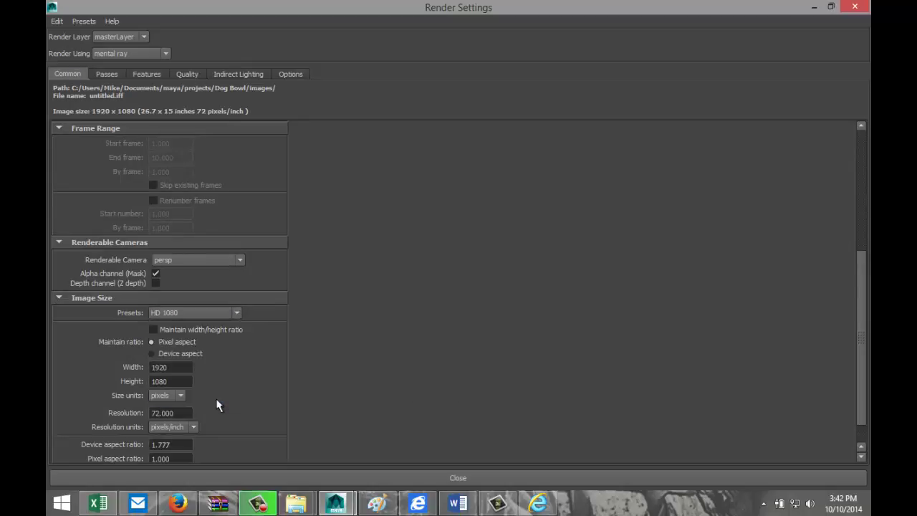
Test render the perspective view of the speakers with mental ray and close the Render View
click(814, 9)
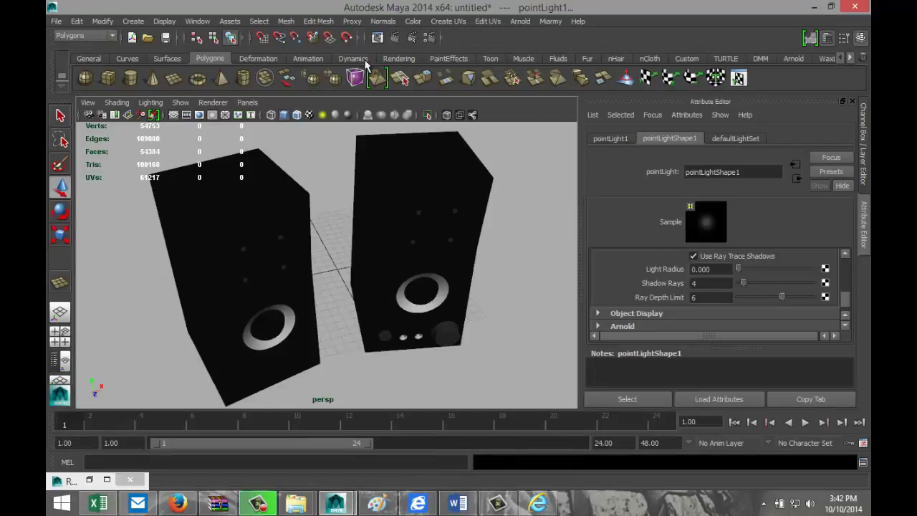
click(393, 42)
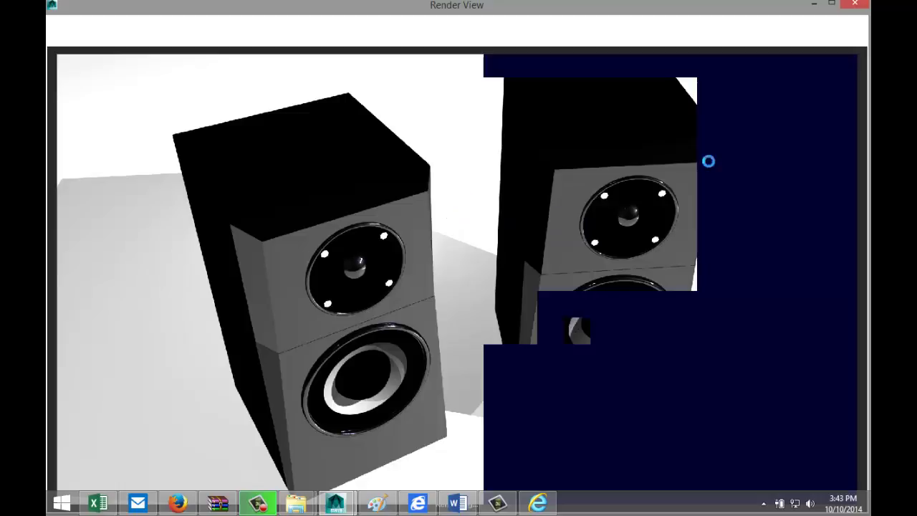
click(857, 7)
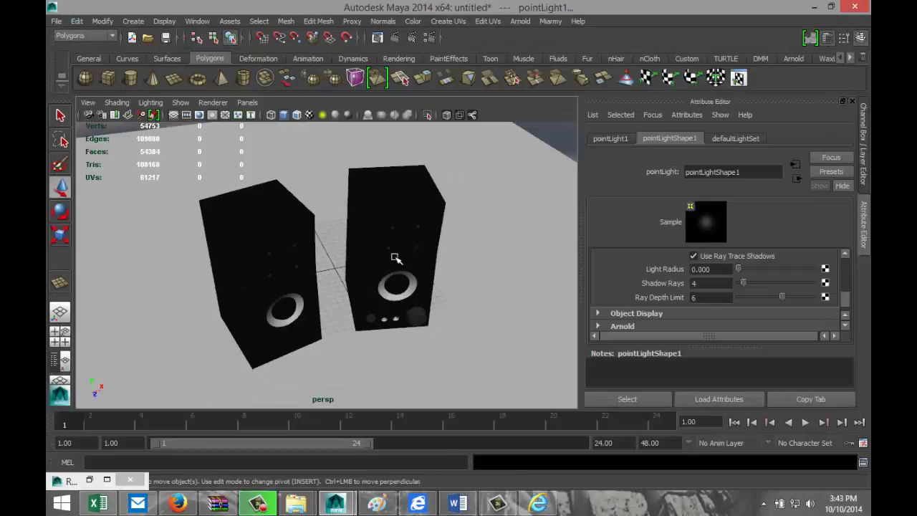
Lower pointLight2 along Y to about 12.3 and frame both speakers close up again
scroll(395, 257, down, 3)
alt+drag(422, 269, 397, 252)
scroll(427, 242, down, 3)
scroll(425, 240, down, 3)
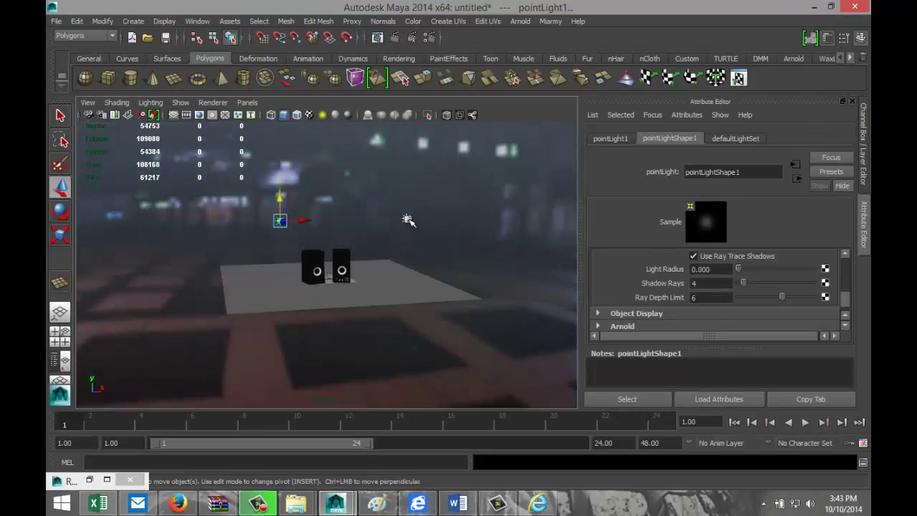
click(408, 219)
drag(407, 201, 408, 250)
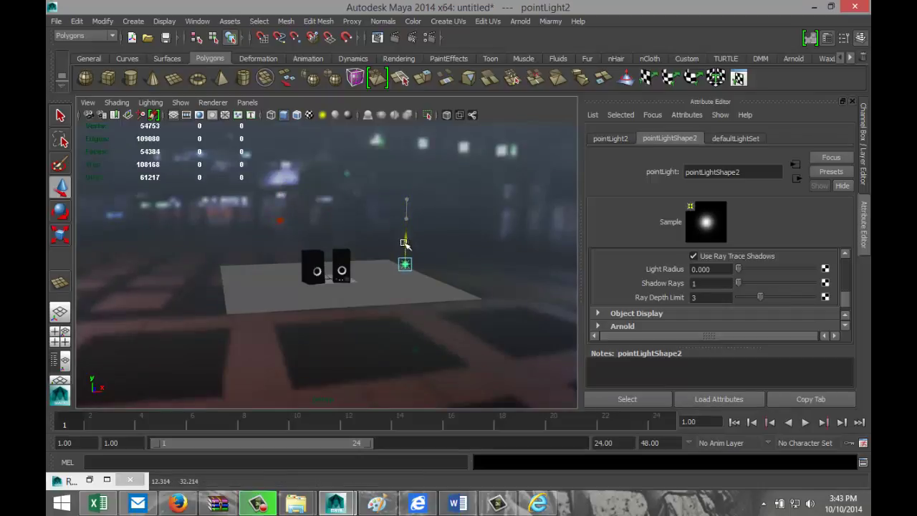
scroll(329, 280, up, 10)
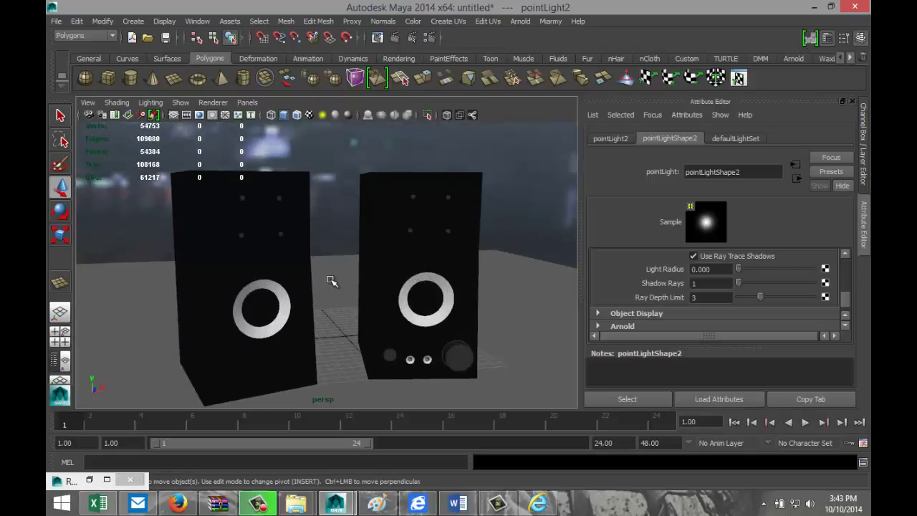
alt+drag(335, 286, 334, 301)
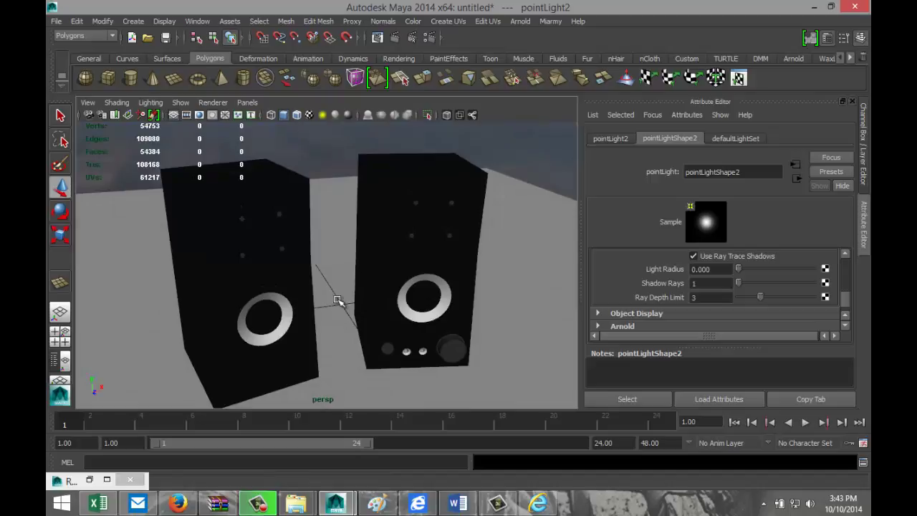
Enlarge the floor plane under the speakers with the Scale tool, overall and further along its Z and X axes
click(529, 233)
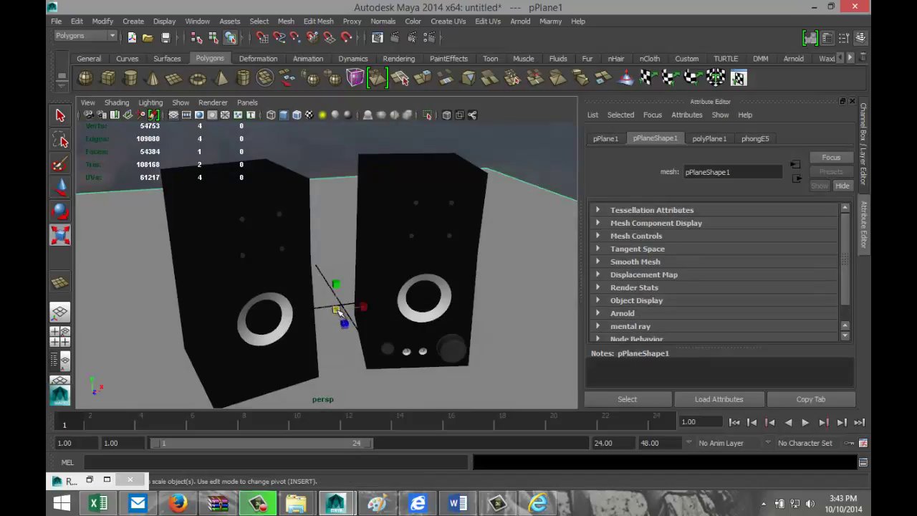
drag(341, 316, 403, 339)
drag(347, 327, 364, 352)
drag(371, 309, 405, 307)
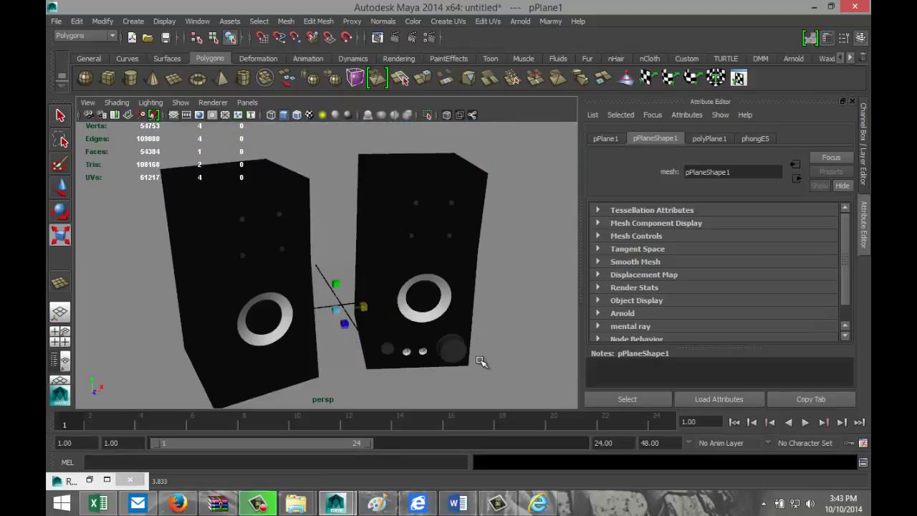
Test render the slightly reframed perspective view with the enlarged floor in mental ray and close the Render View
alt+drag(485, 363, 489, 322)
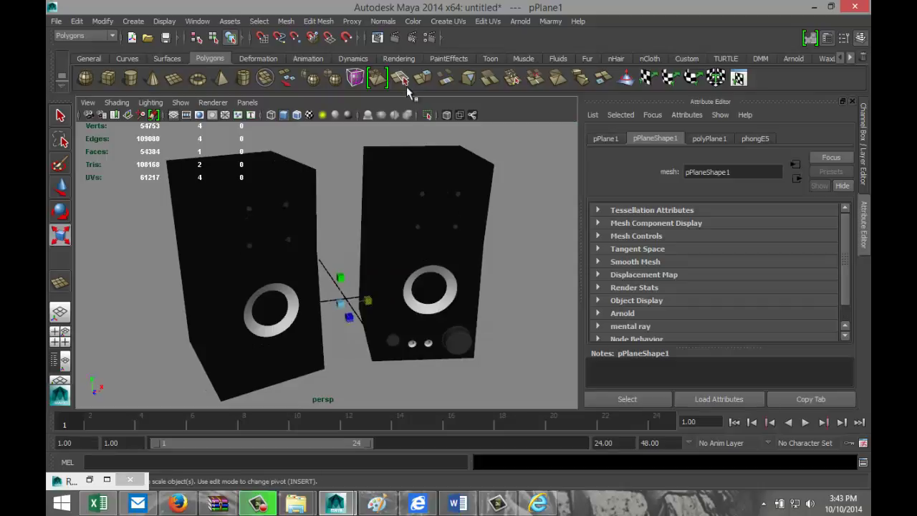
click(394, 37)
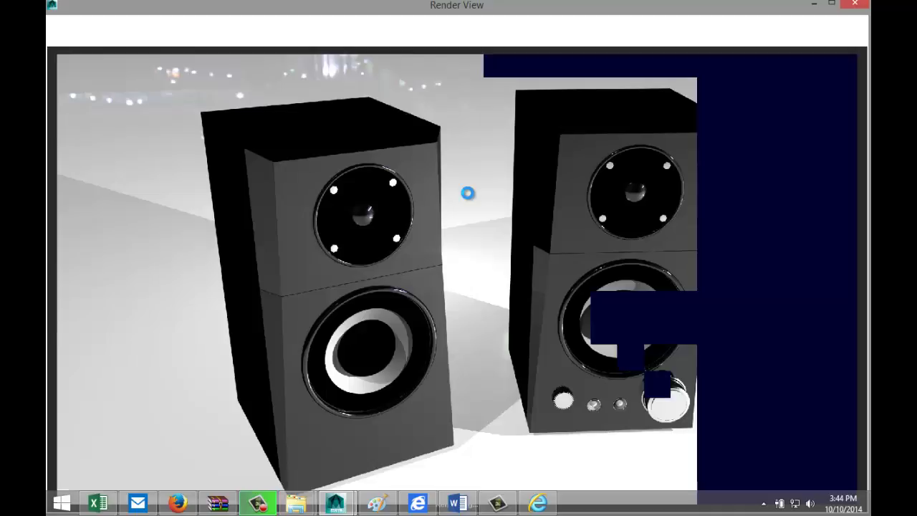
click(860, 6)
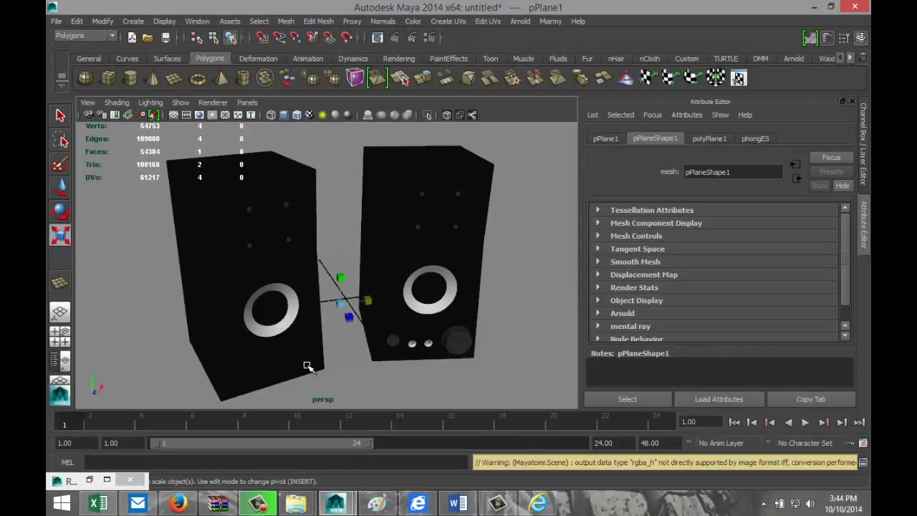
Assign a new mia_material_x material to the centre domes of the lower drivers on both speakers
scroll(287, 355, up, 3)
click(260, 329)
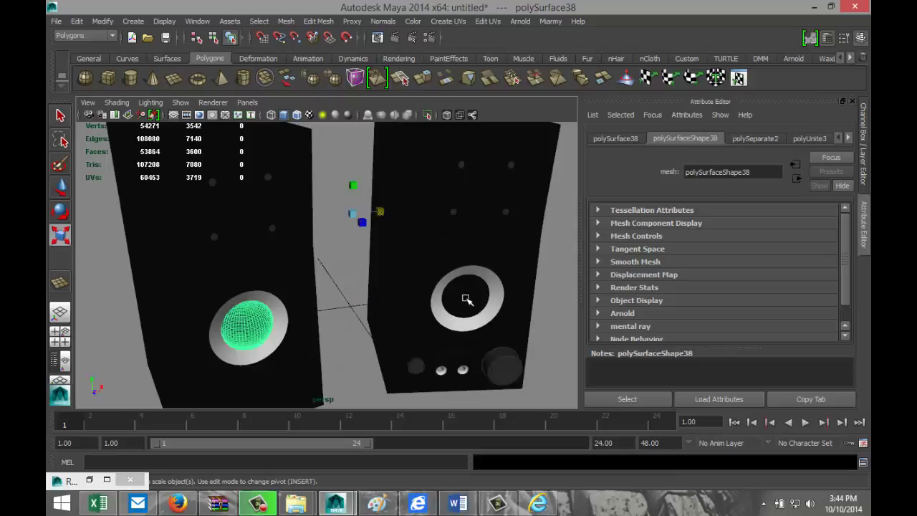
shift+click(466, 300)
right_drag(467, 300, 460, 438)
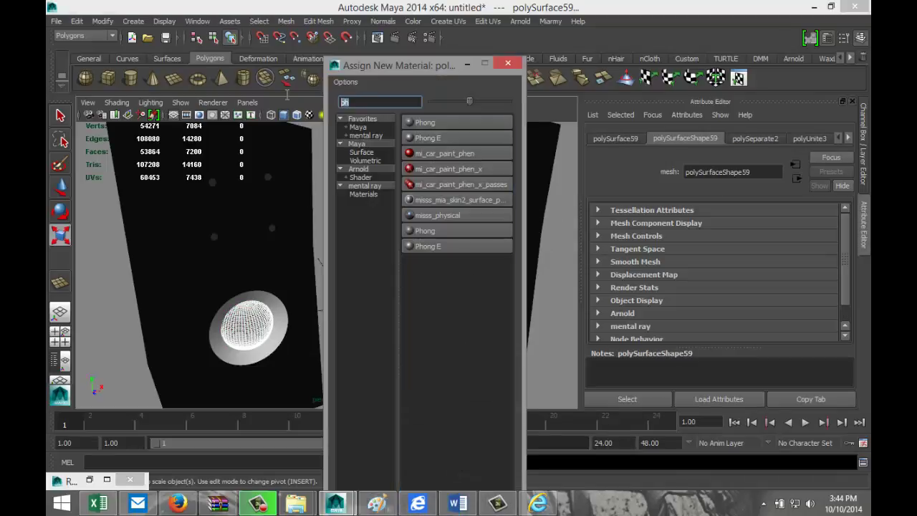
text(mia)
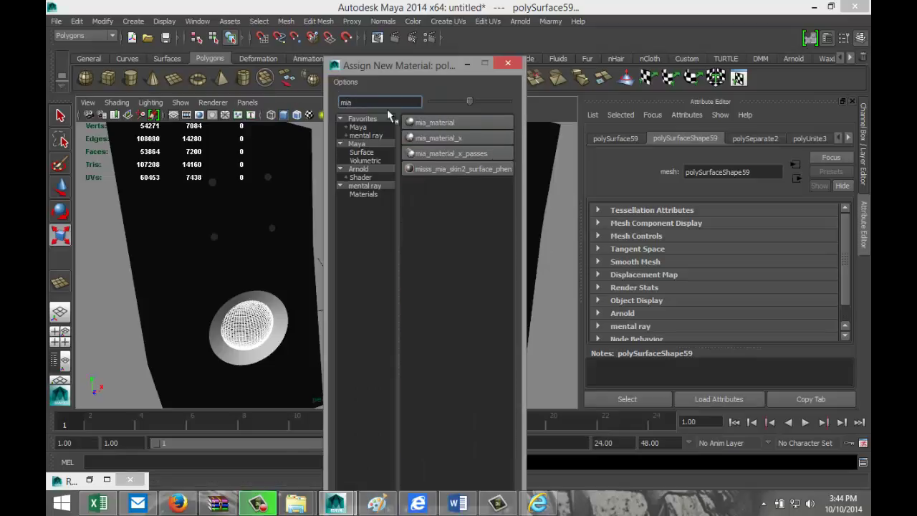
click(463, 140)
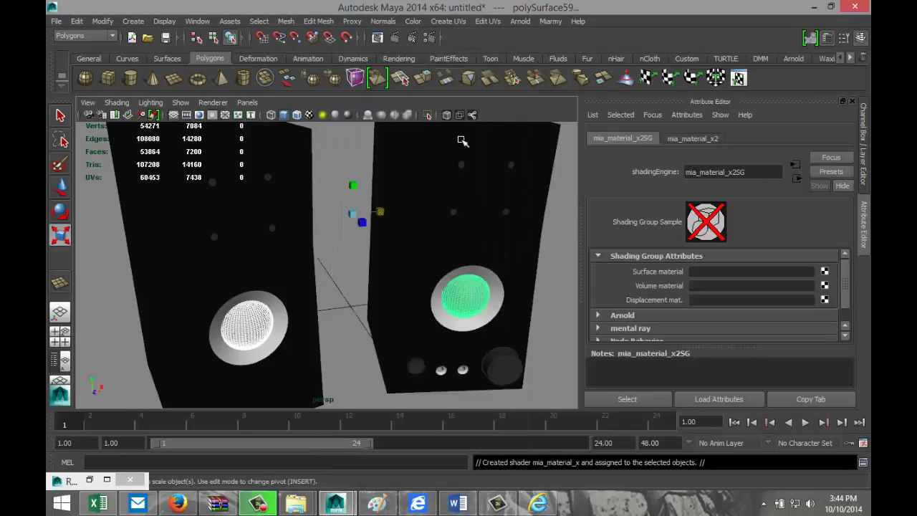
Apply the Rubber preset to the mia_material_x2 material of the lower driver domes
click(713, 140)
click(829, 173)
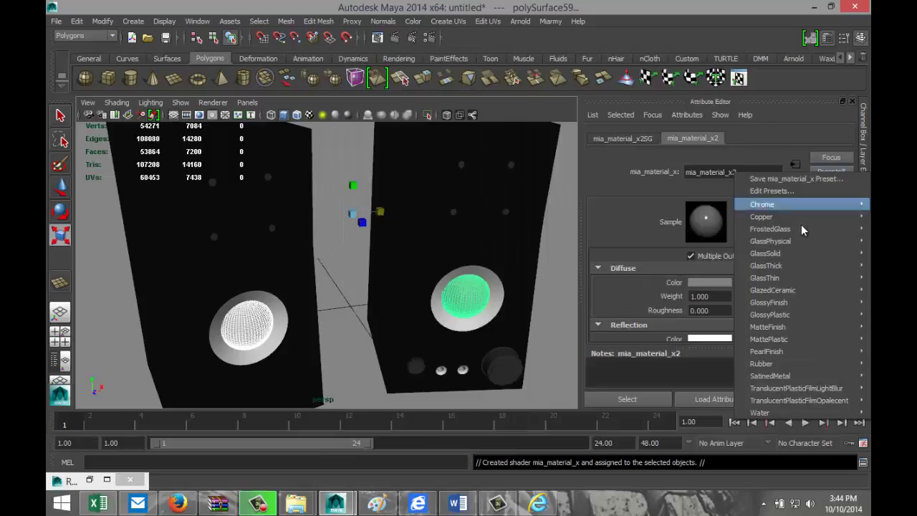
mouse_move(777, 364)
click(717, 366)
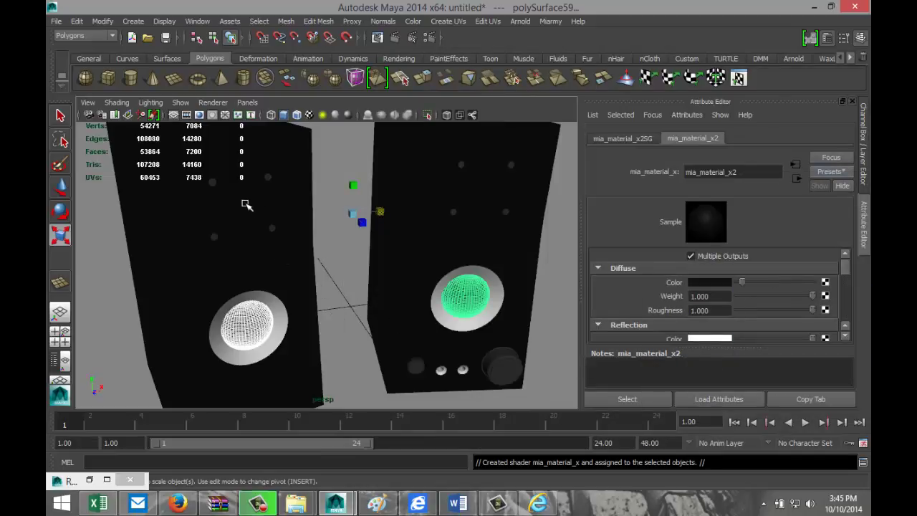
Assign the existing rubber mia_material_x2 to the cone rings around the tweeter domes on both speakers
click(245, 204)
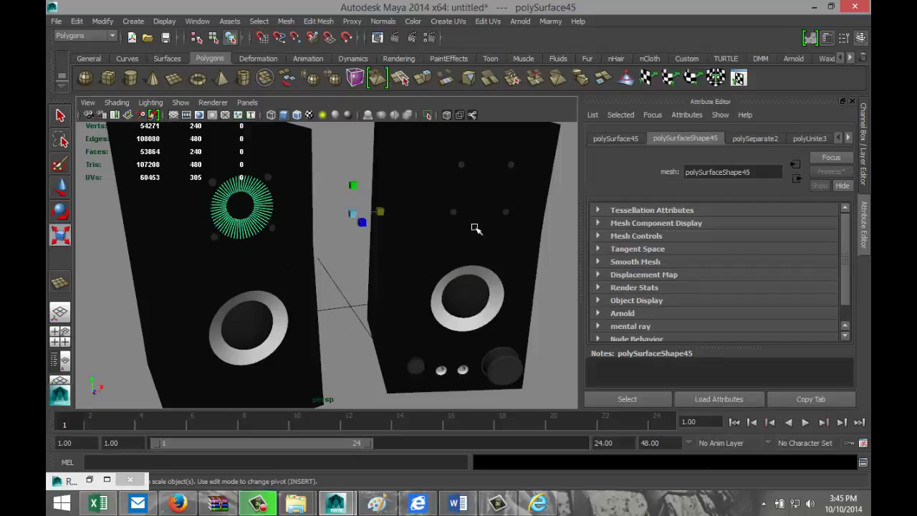
click(480, 190)
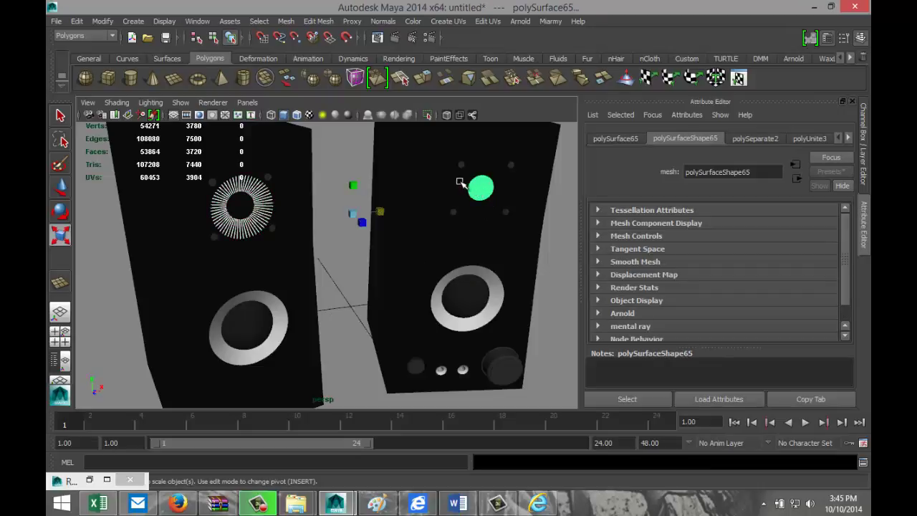
click(478, 190)
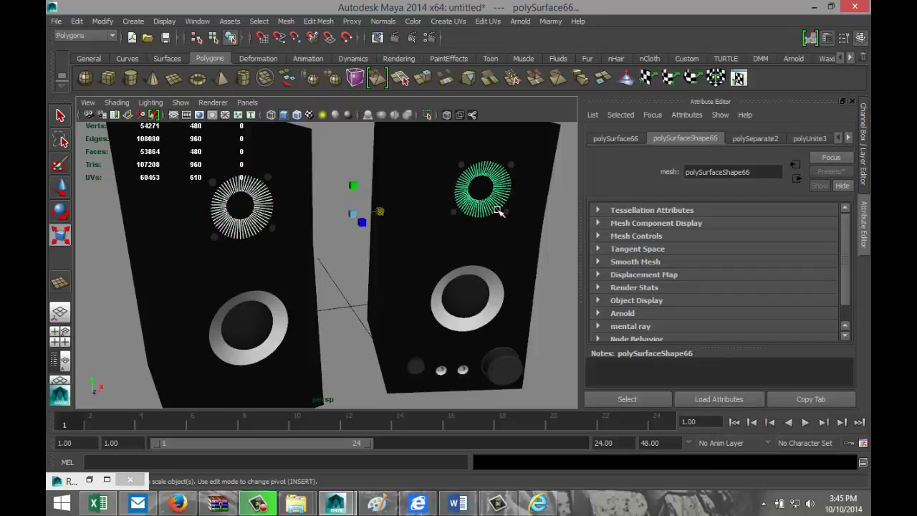
right_drag(484, 208, 580, 434)
click(543, 322)
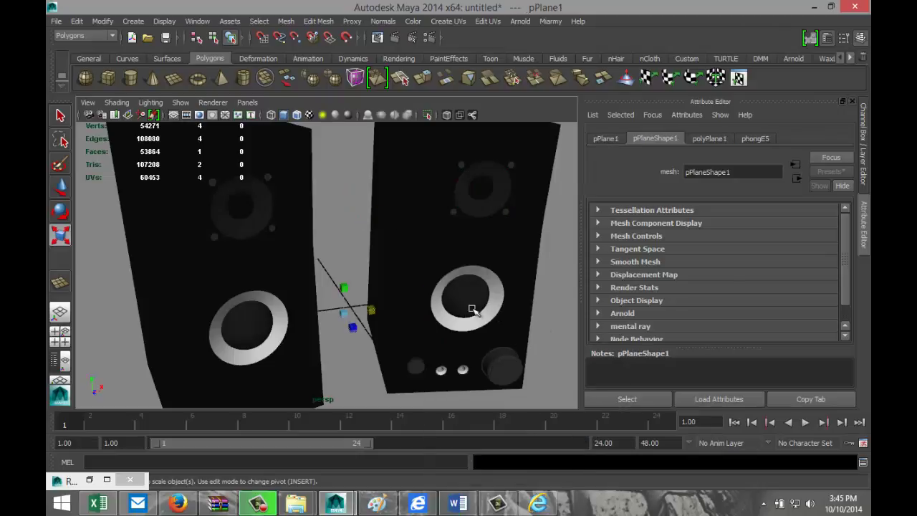
Reframe both speakers in the perspective view and enable Final Gathering in the mental ray indirect lighting settings
scroll(470, 312, down, 4)
scroll(469, 312, up, 5)
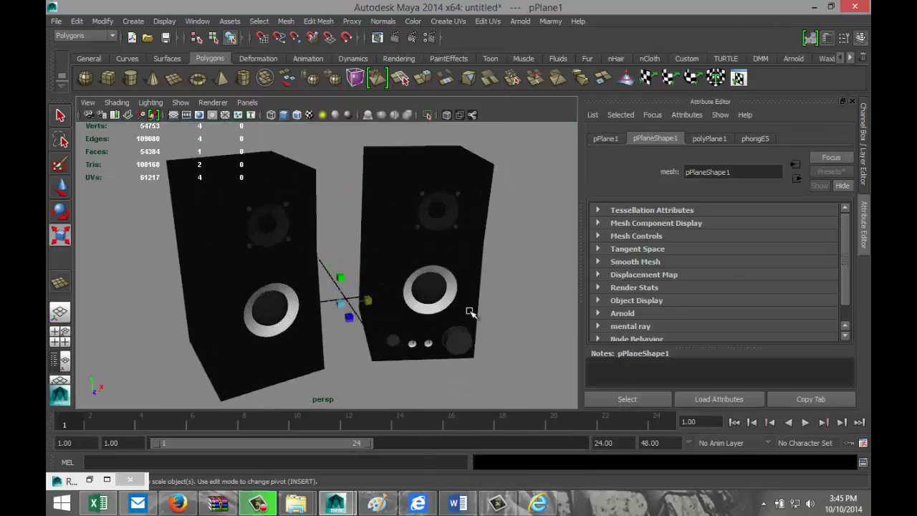
mouse_move(488, 334)
alt+mouse_down()
mouse_move(489, 320)
mouse_move(485, 334)
alt+mouse_up()
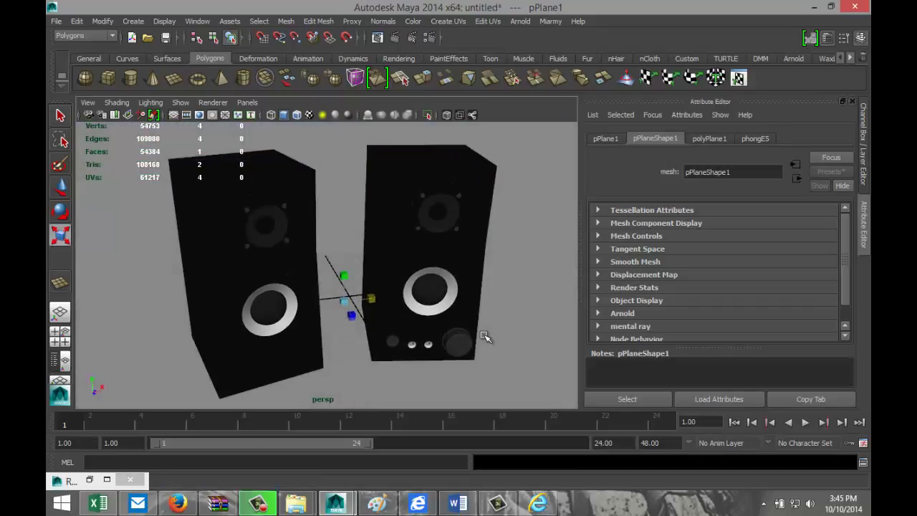
click(431, 41)
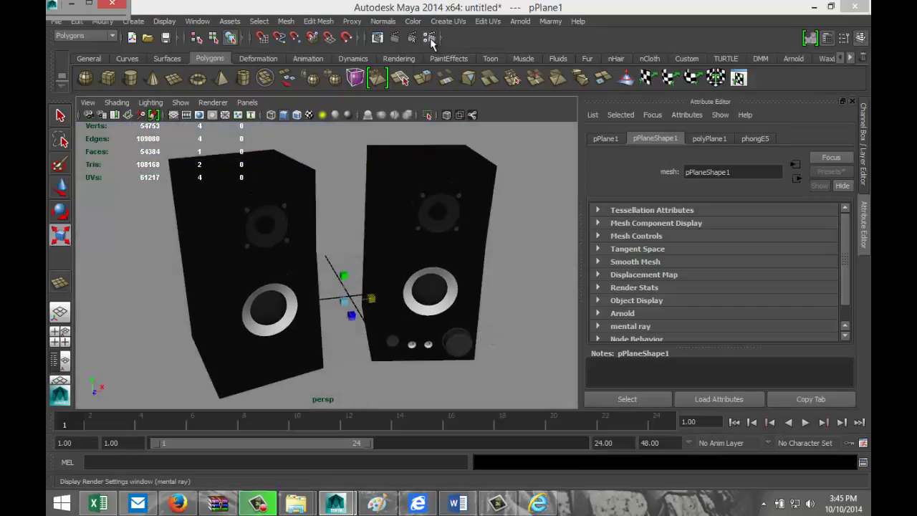
click(99, 7)
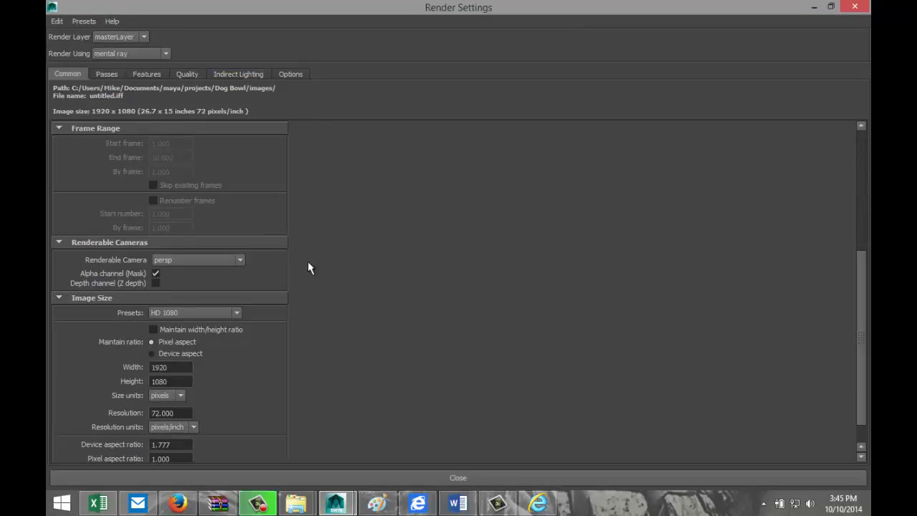
scroll(309, 263, up, 6)
click(246, 74)
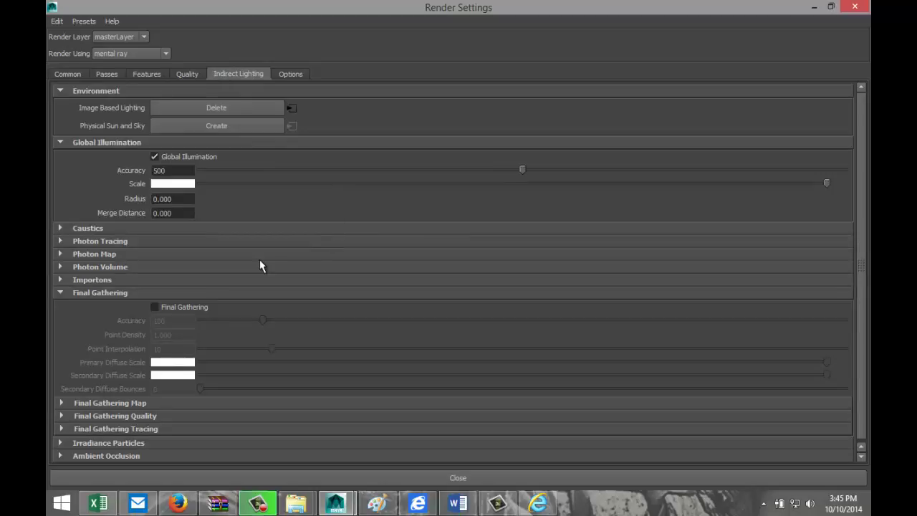
click(155, 307)
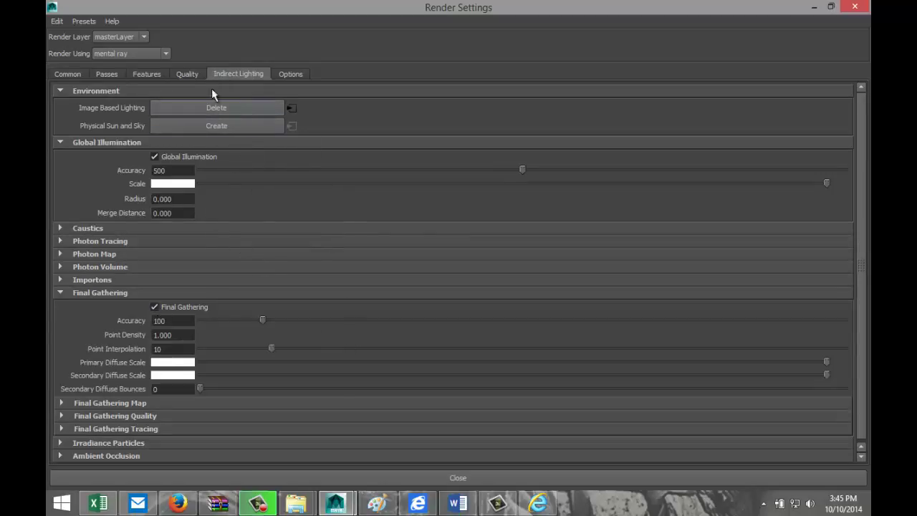
Set the unified sampling Quality to 1.51, test render the speakers with mental ray and close the Render View
click(187, 73)
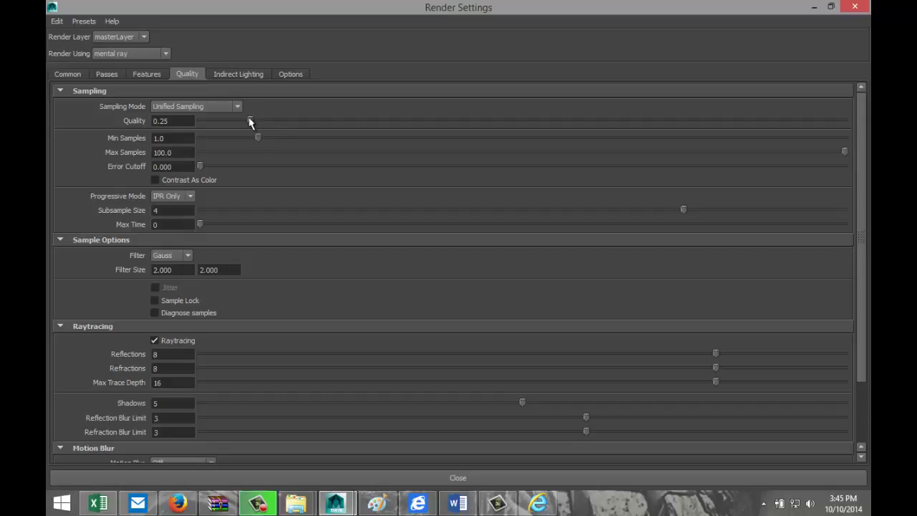
drag(252, 119, 681, 133)
click(814, 6)
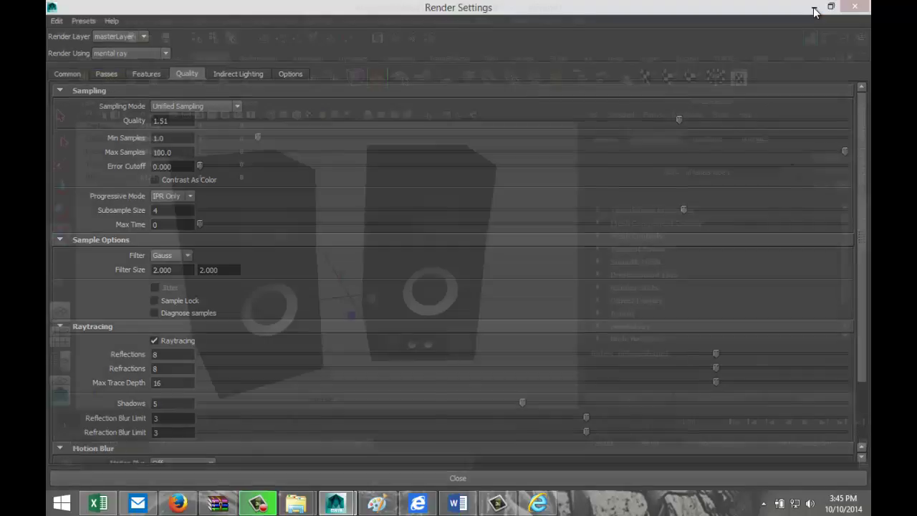
click(395, 38)
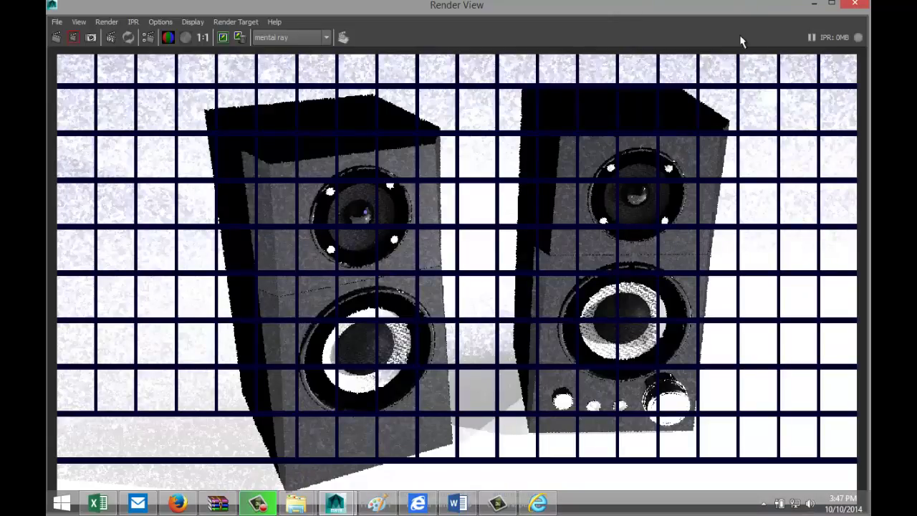
click(859, 6)
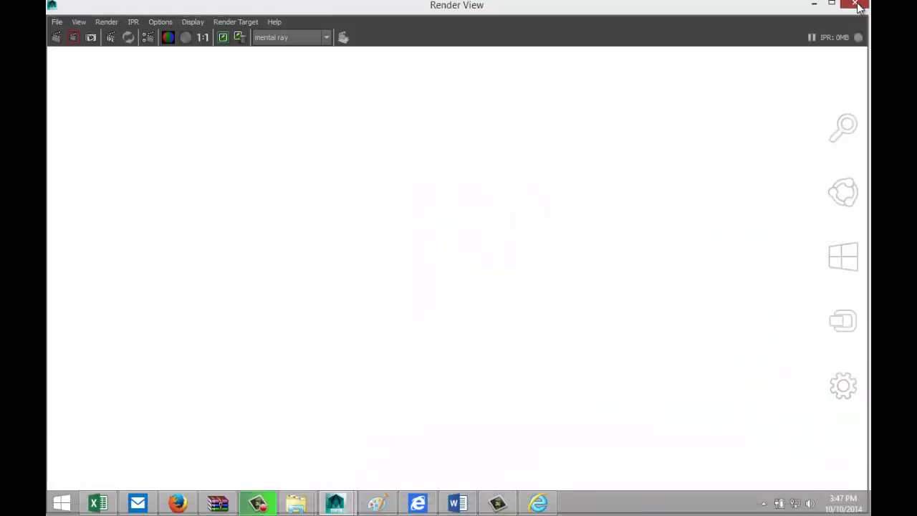
Assign a new Phong E material to the floor plane and set its colour to black
scroll(505, 232, down, 2)
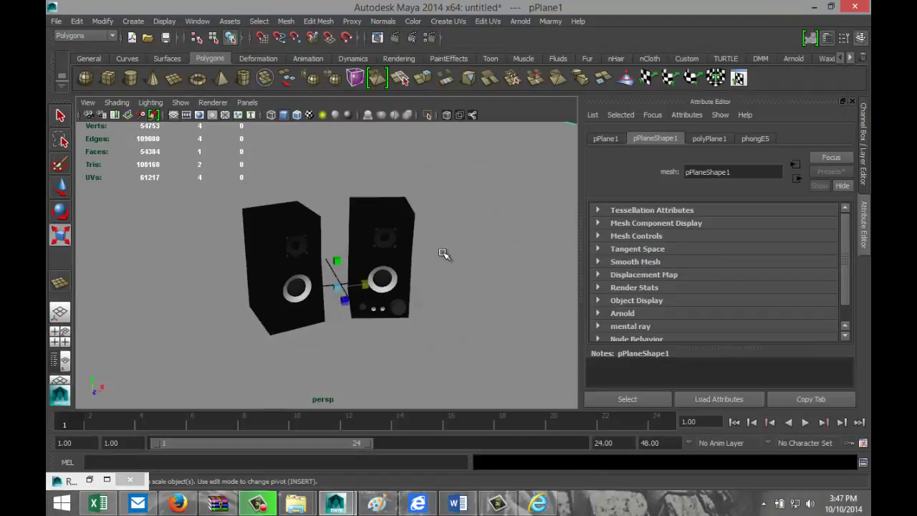
scroll(448, 255, down, 3)
right_click(451, 199)
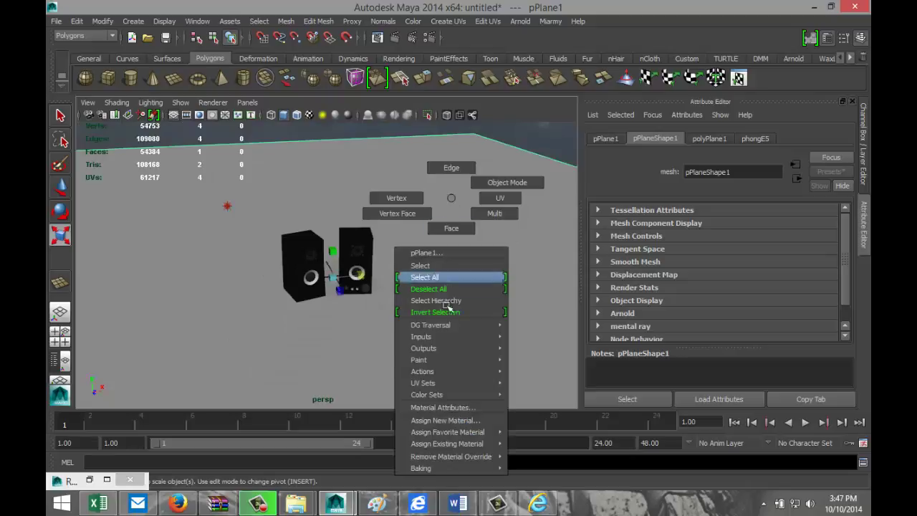
click(446, 421)
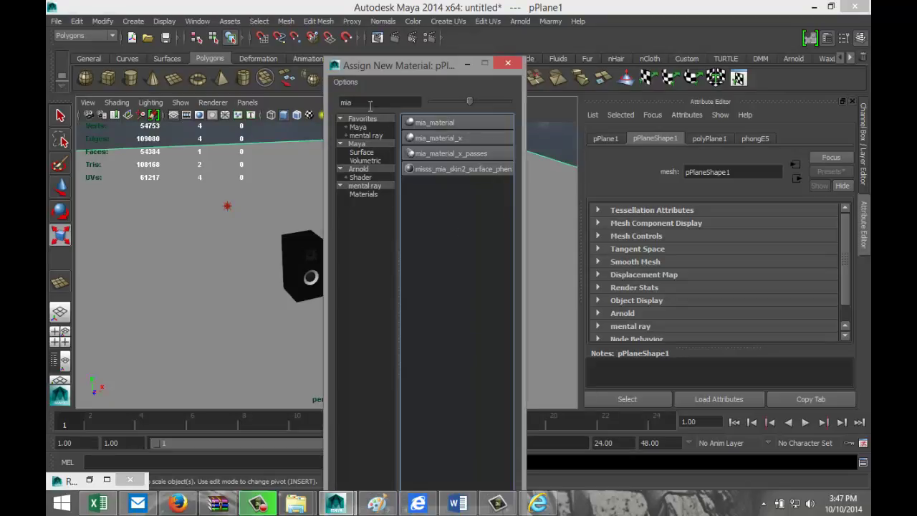
text(ph)
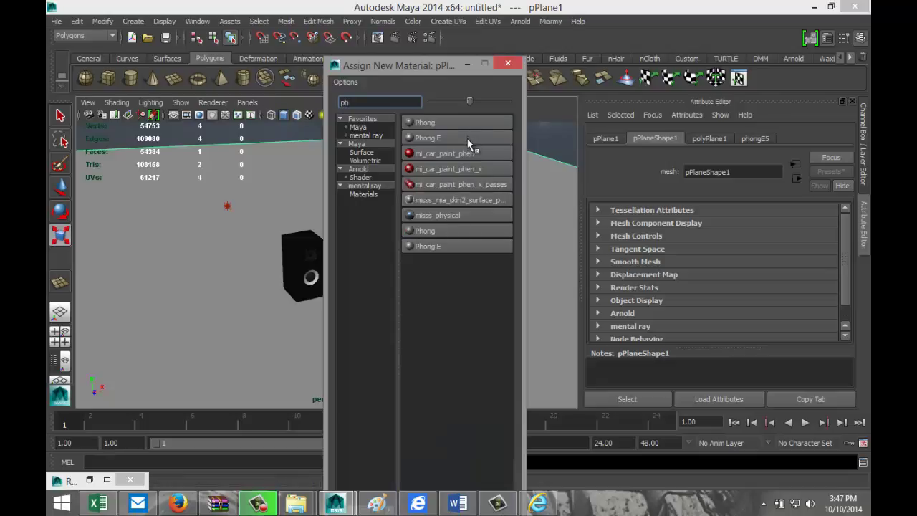
click(465, 138)
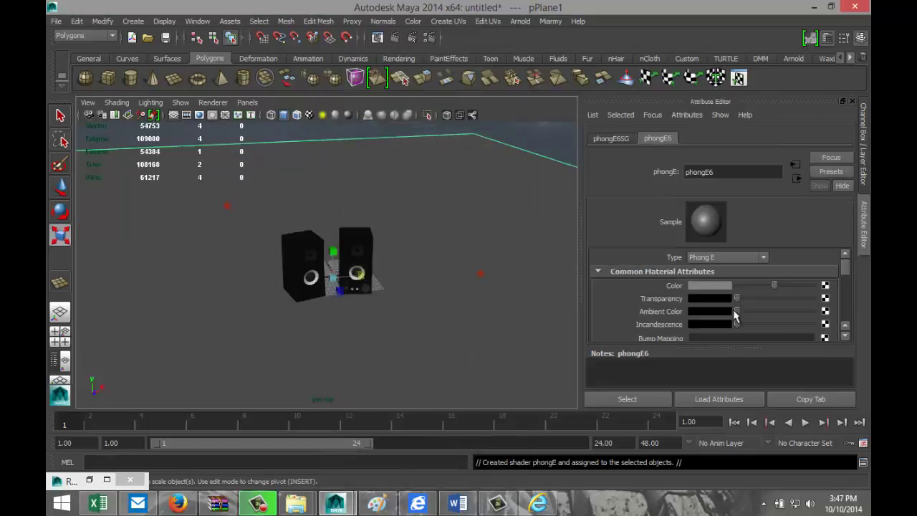
click(711, 286)
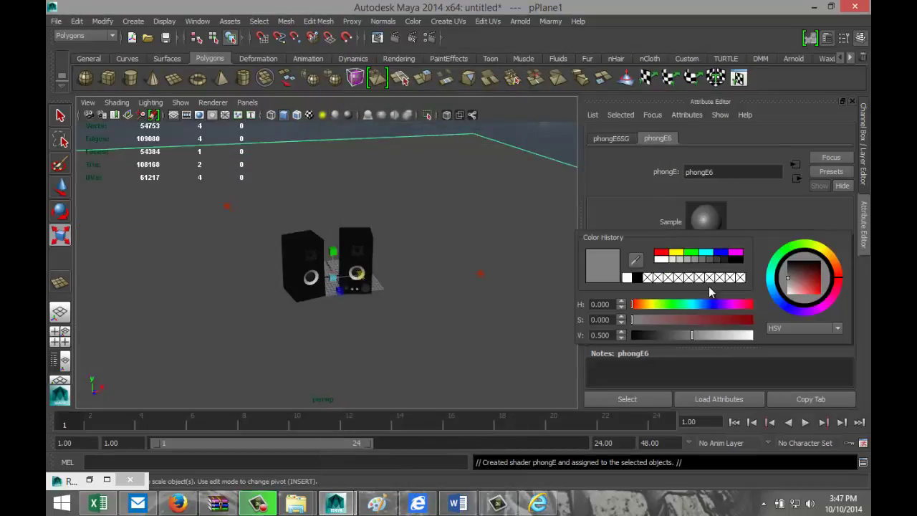
click(640, 282)
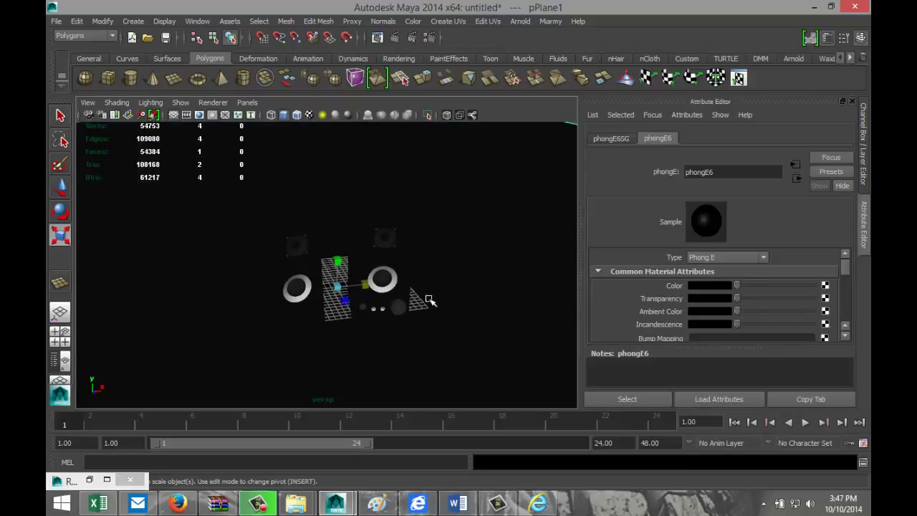
Test render the speakers close up on the black floor with mental ray and minimise the Render View
scroll(429, 300, up, 2)
scroll(429, 300, up, 1)
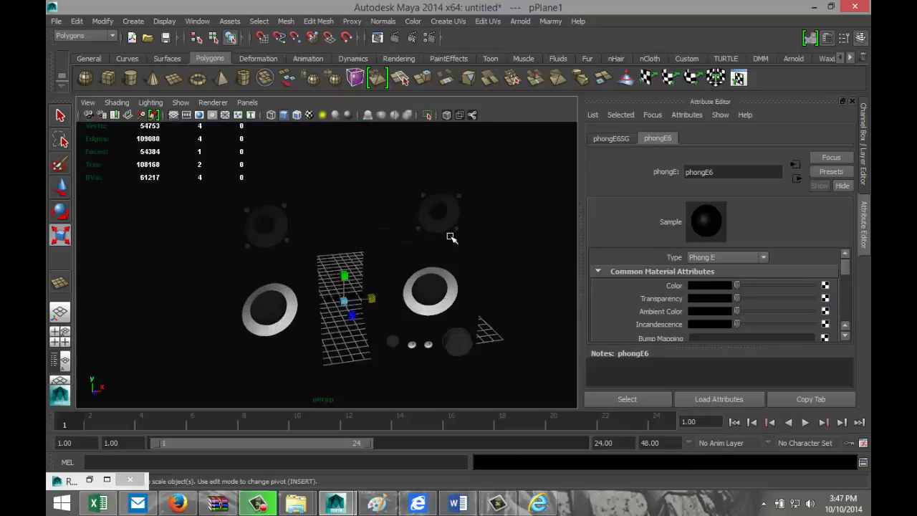
click(395, 38)
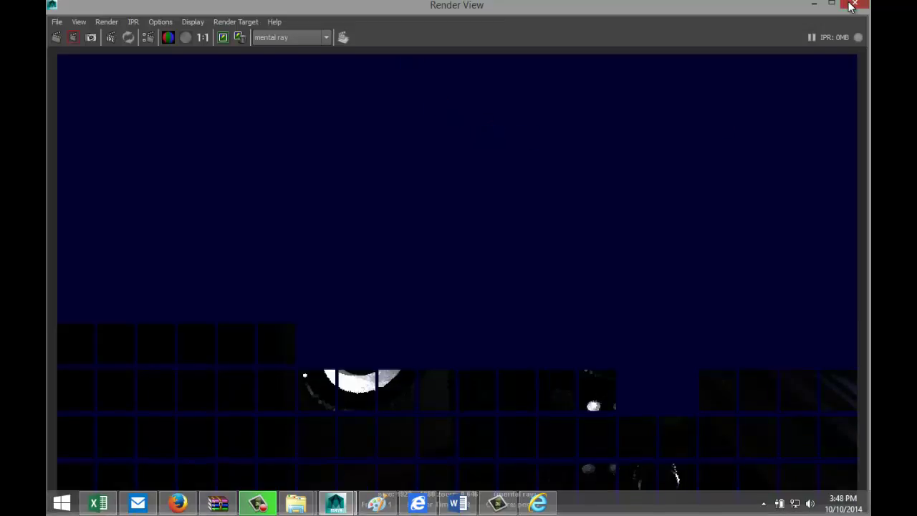
click(815, 4)
scroll(522, 249, down, 4)
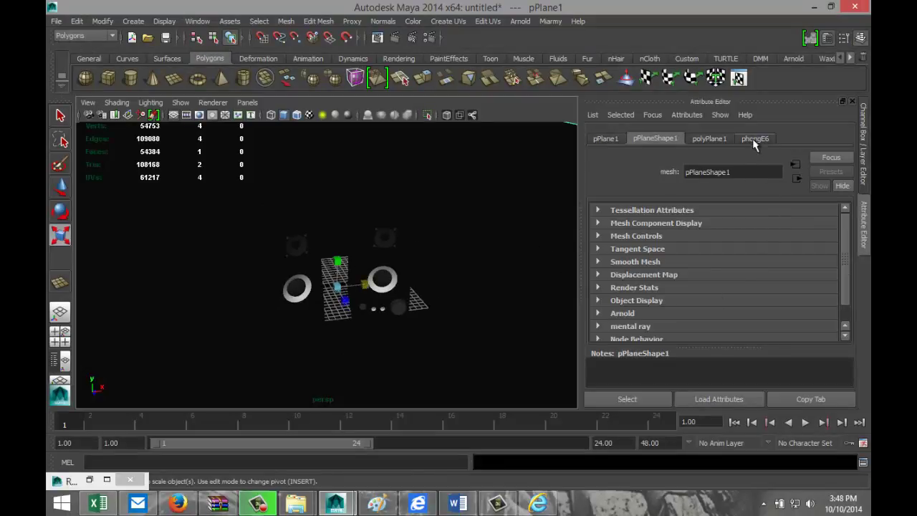
Change the floor plane's Phong E colour to a muted red with hue 360, saturation 0.551 and value 0.624
click(753, 138)
click(723, 284)
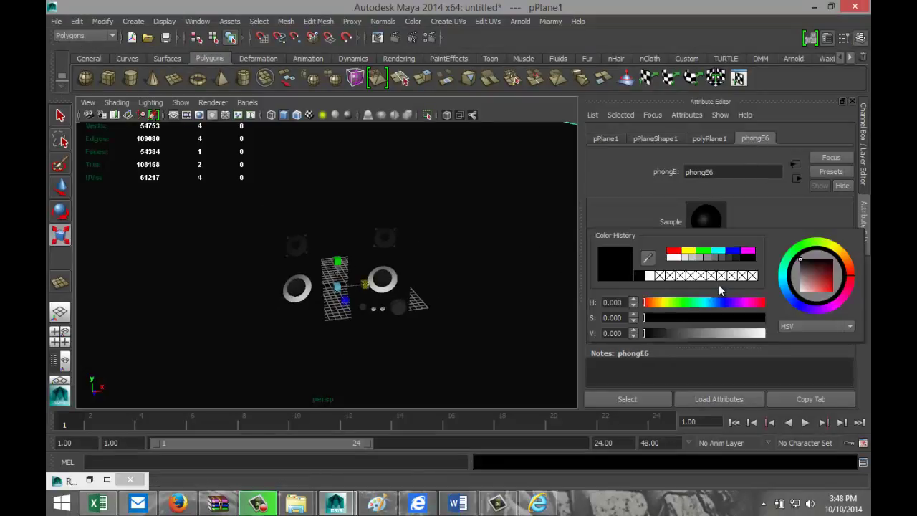
click(674, 254)
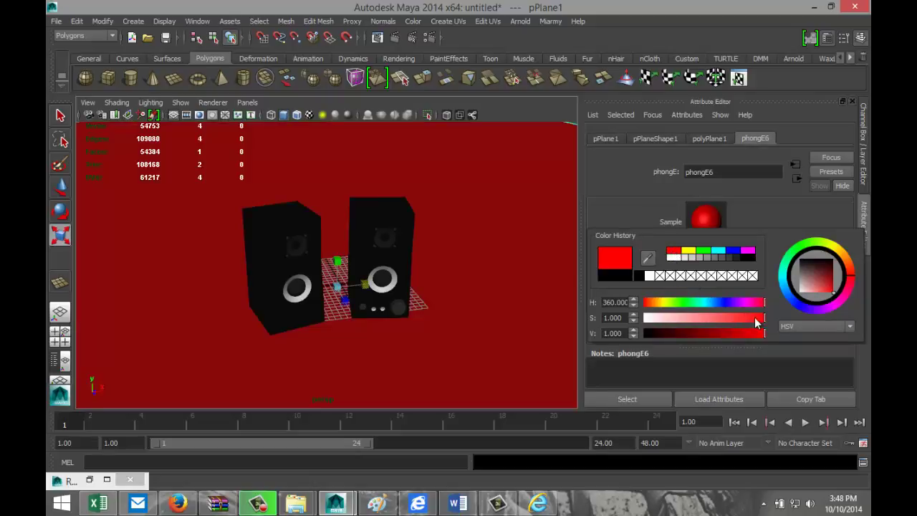
drag(764, 318, 712, 320)
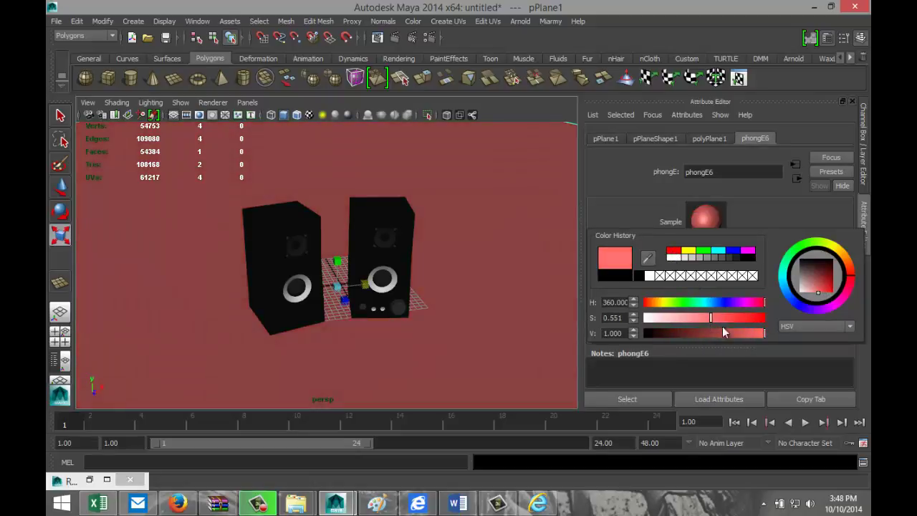
drag(765, 334, 721, 337)
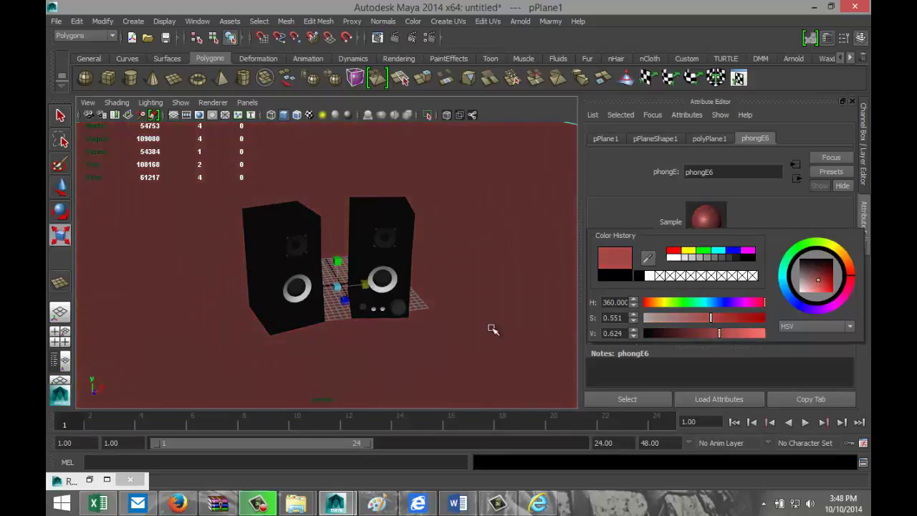
Test render a closer perspective view of both speakers on the red floor with mental ray
scroll(420, 324, up, 5)
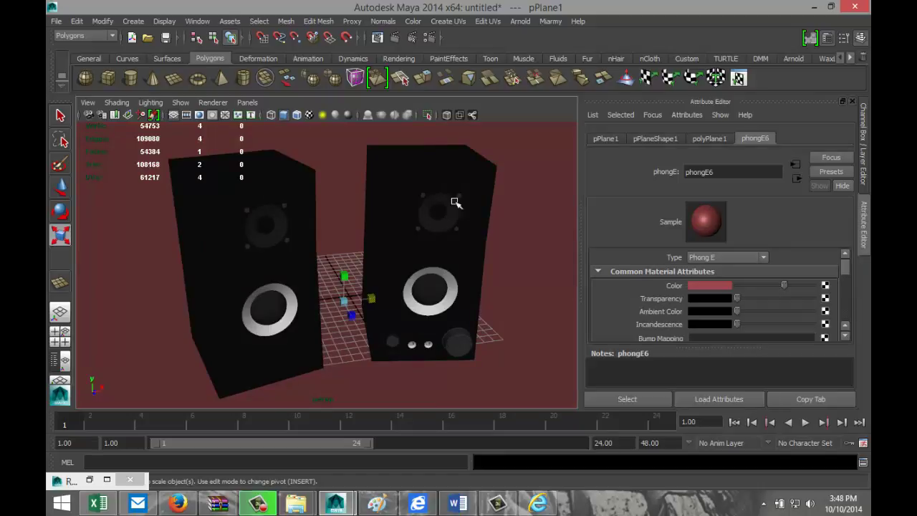
click(396, 38)
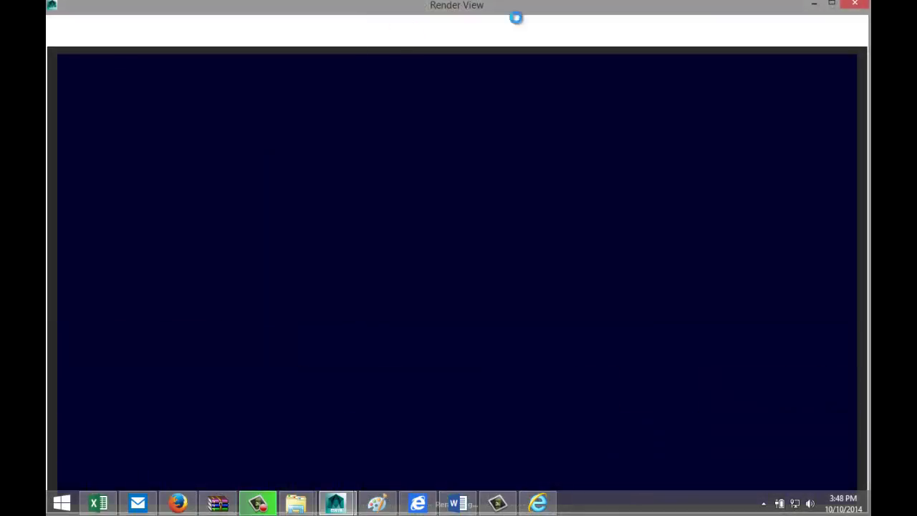